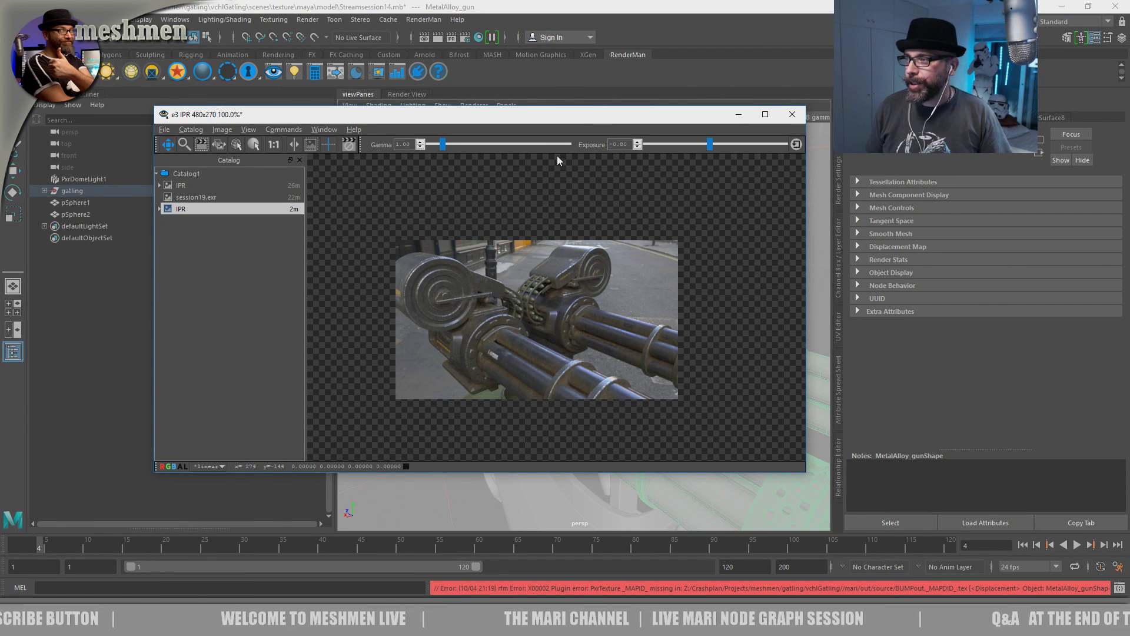
- Move the 'it' IPR preview window left and resize it beside the viewport
drag(605, 120, 585, 123)
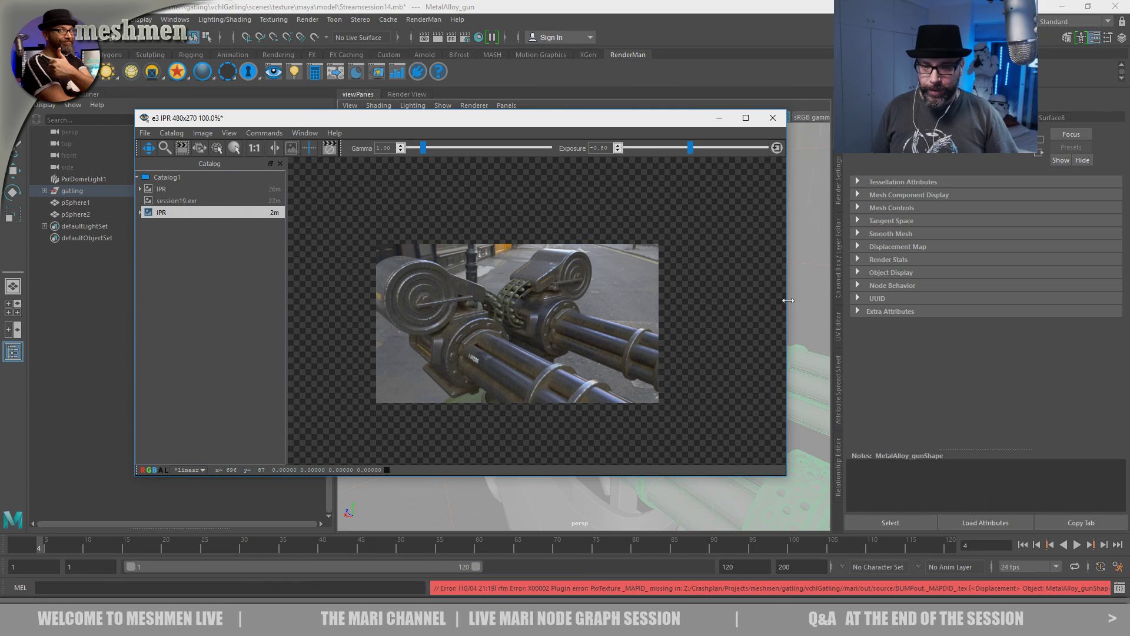
drag(789, 301, 686, 300)
drag(491, 121, 265, 95)
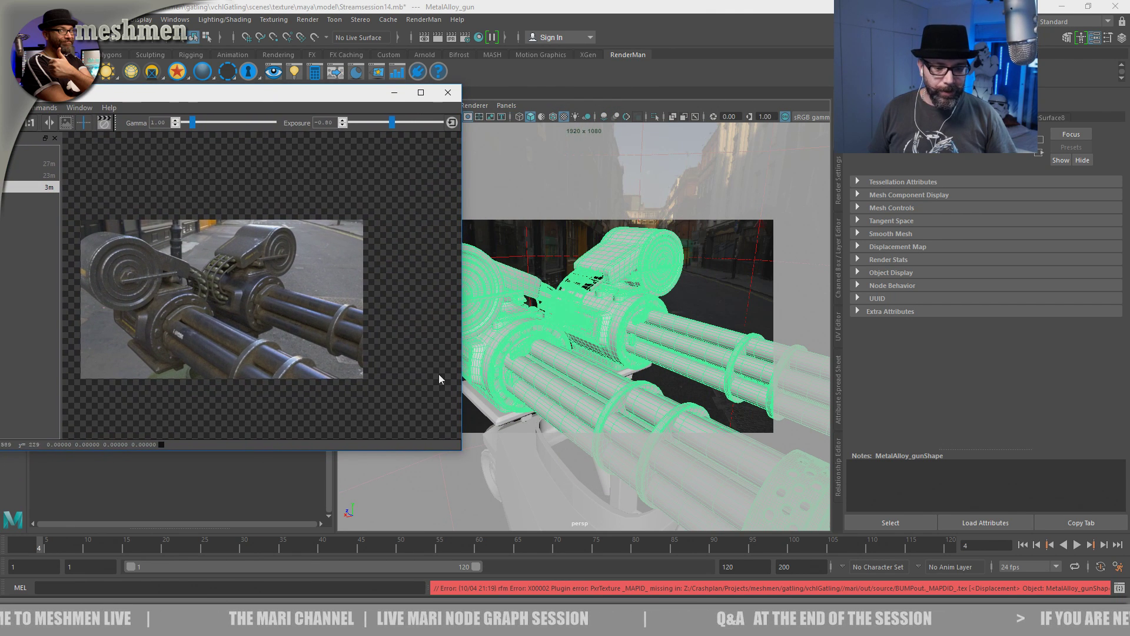
drag(459, 448, 518, 517)
alt+drag(623, 448, 676, 429)
- Orbit so the barrels face the viewer, then pan and tilt to reveal the left drum
alt+drag(683, 361, 618, 372)
alt+middle_drag(666, 360, 669, 358)
alt+drag(669, 358, 672, 358)
alt+middle_drag(672, 358, 677, 361)
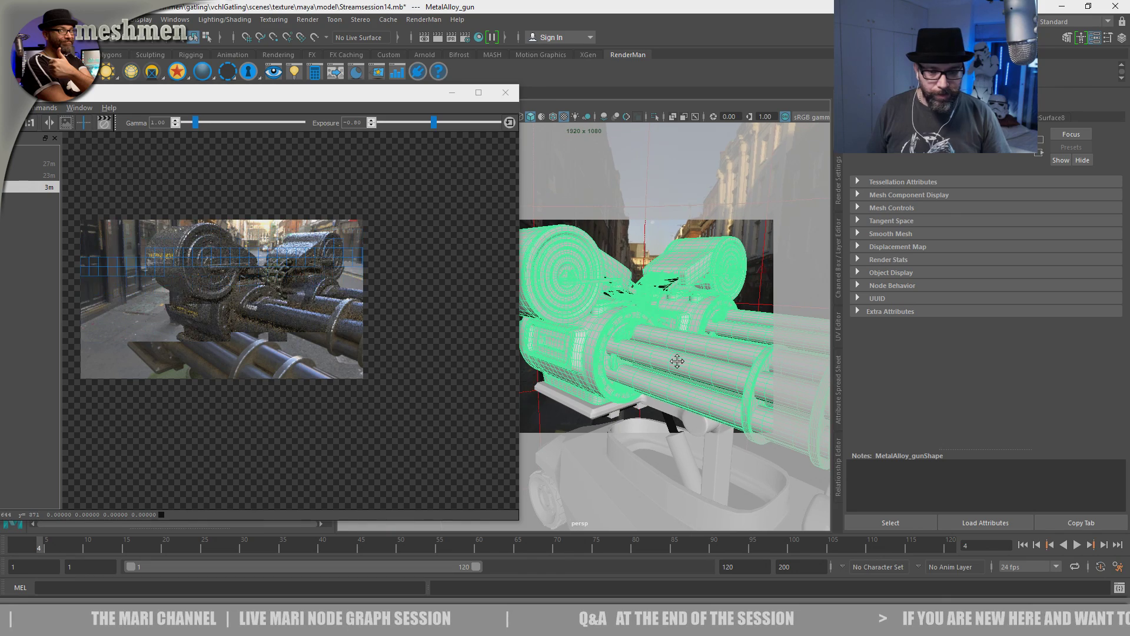
alt+right_drag(677, 360, 660, 329)
alt+drag(664, 331, 668, 334)
alt+right_drag(669, 334, 677, 342)
alt+drag(677, 343, 661, 360)
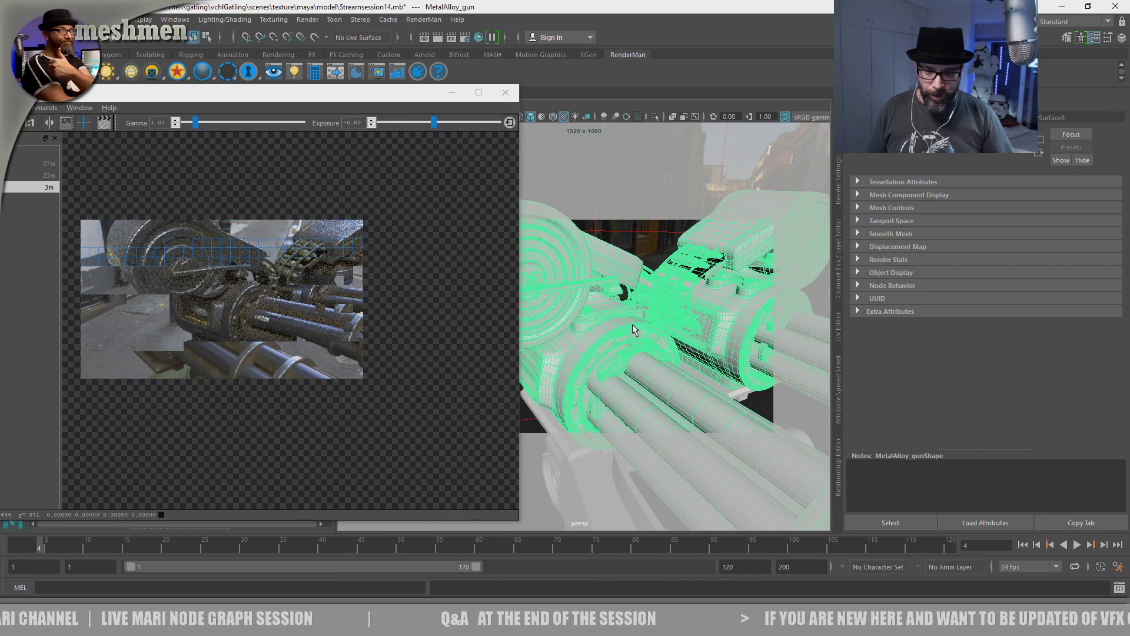
- Reframe the persp camera in close on the bolted drum flange
alt+middle_drag(661, 360, 663, 330)
alt+right_drag(663, 329, 670, 355)
mouse_move(669, 355)
alt+mouse_down()
mouse_move(663, 347)
mouse_move(681, 353)
alt+mouse_up()
alt+middle_drag(681, 353, 650, 358)
alt+right_drag(650, 358, 648, 359)
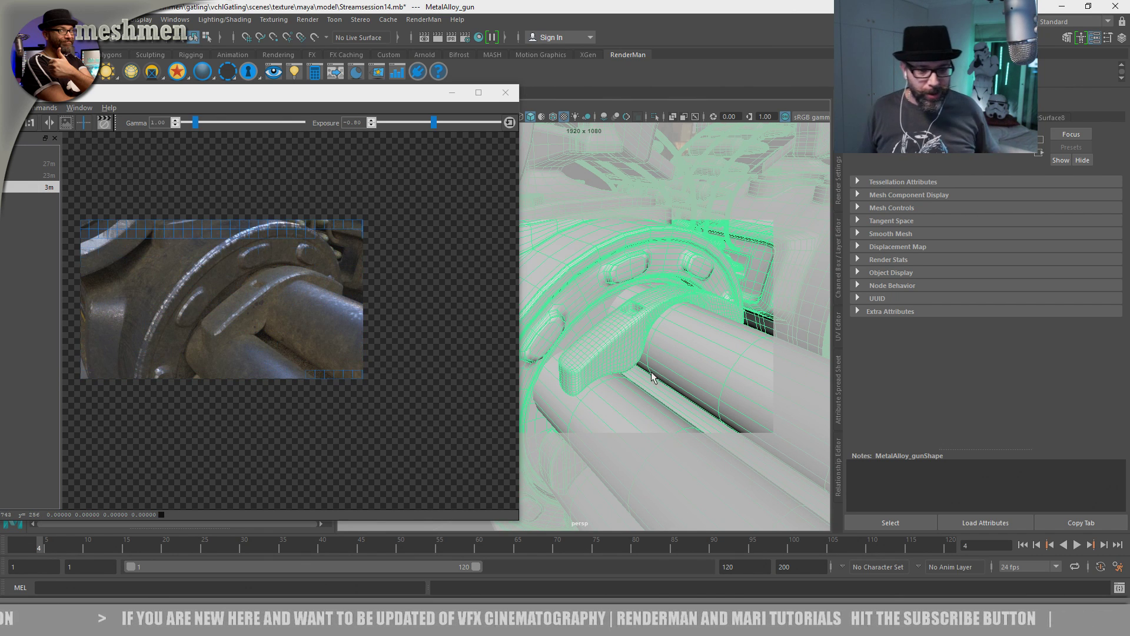
- Orbit to a close side view of the barrels and bearing ring
mouse_move(648, 400)
alt+mouse_down()
mouse_move(672, 381)
mouse_move(645, 393)
alt+mouse_up()
alt+right_drag(645, 393, 650, 391)
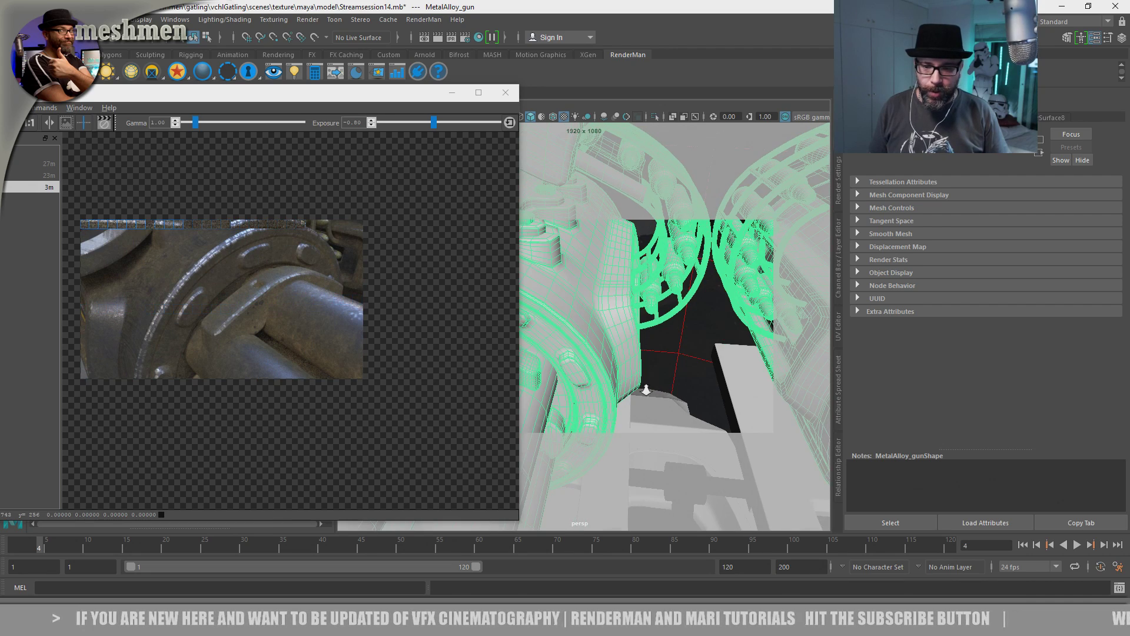
alt+drag(664, 391, 593, 391)
alt+drag(686, 364, 686, 321)
alt+middle_drag(686, 321, 656, 350)
alt+right_drag(667, 344, 681, 348)
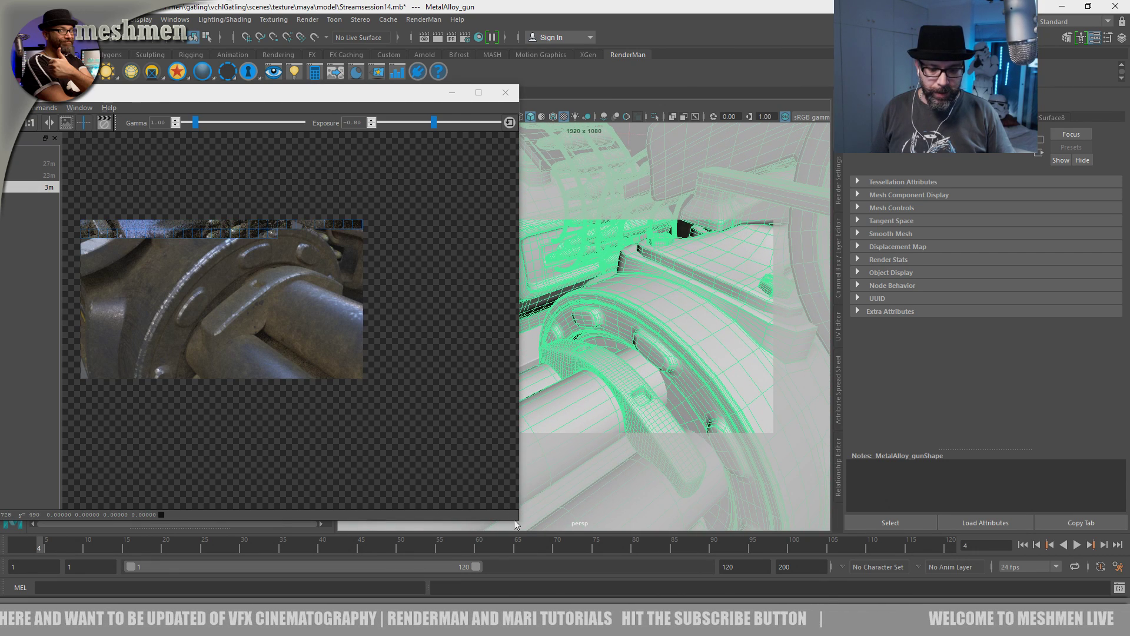
- Zoom the rendered image, enlarge the IPR window, move it up-left and inspect pixel values
scroll(382, 426, up, 2)
middle_drag(357, 397, 438, 445)
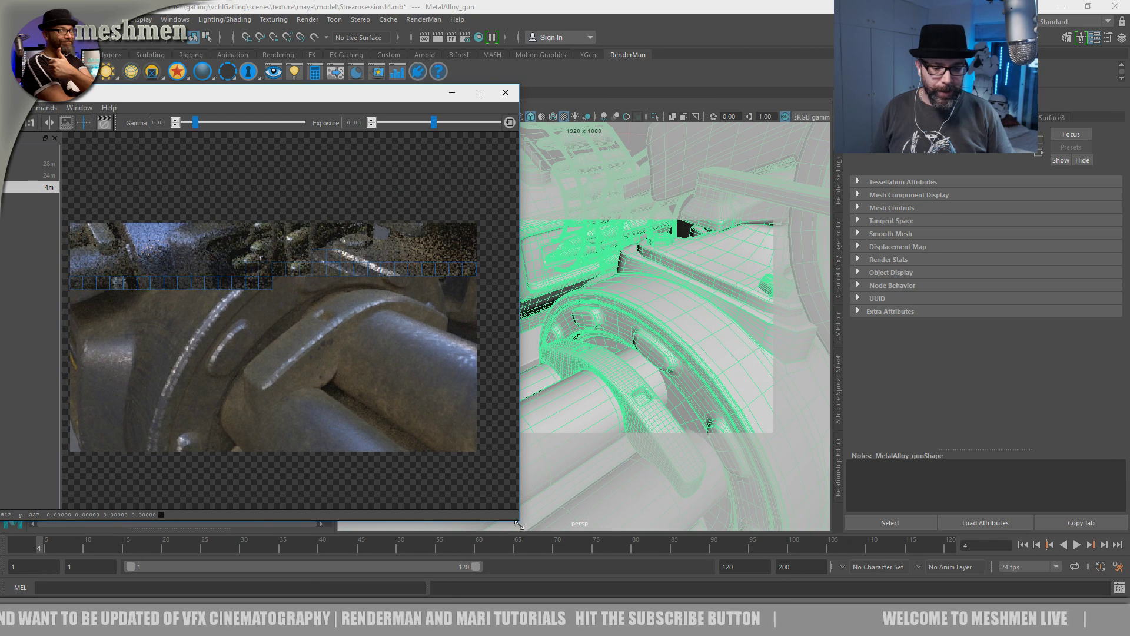
drag(516, 521, 621, 594)
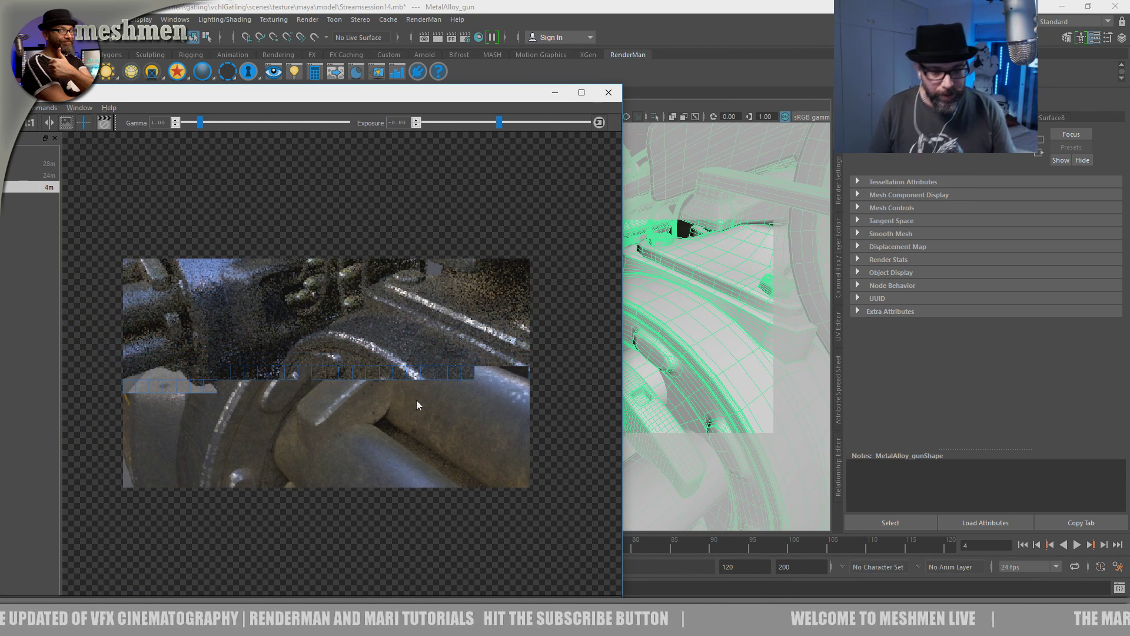
drag(433, 96, 417, 76)
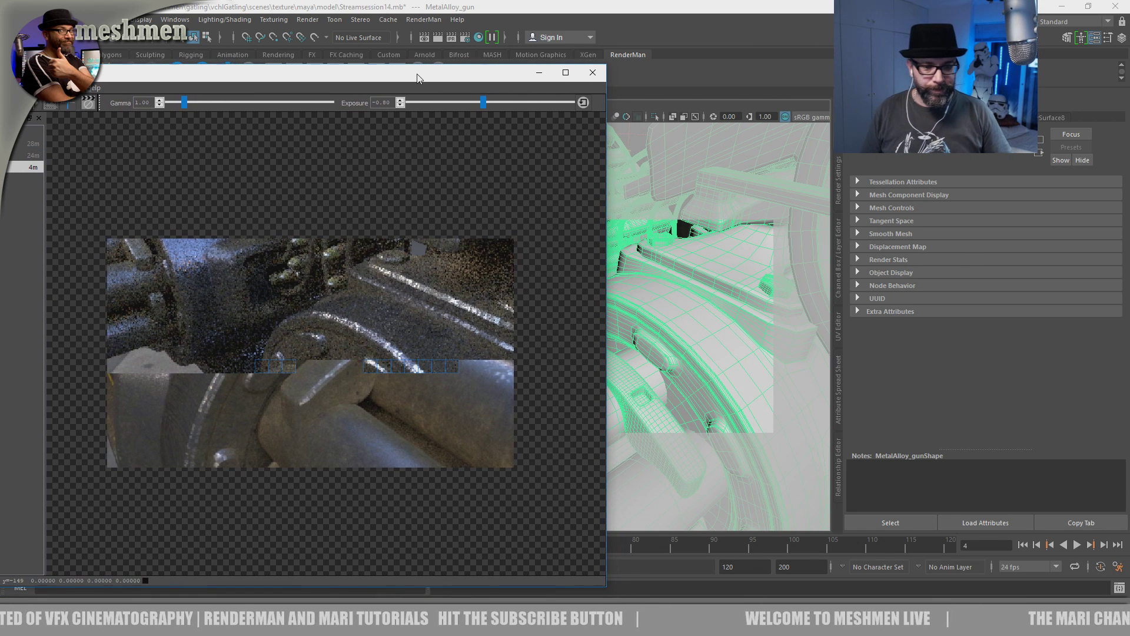
click(423, 375)
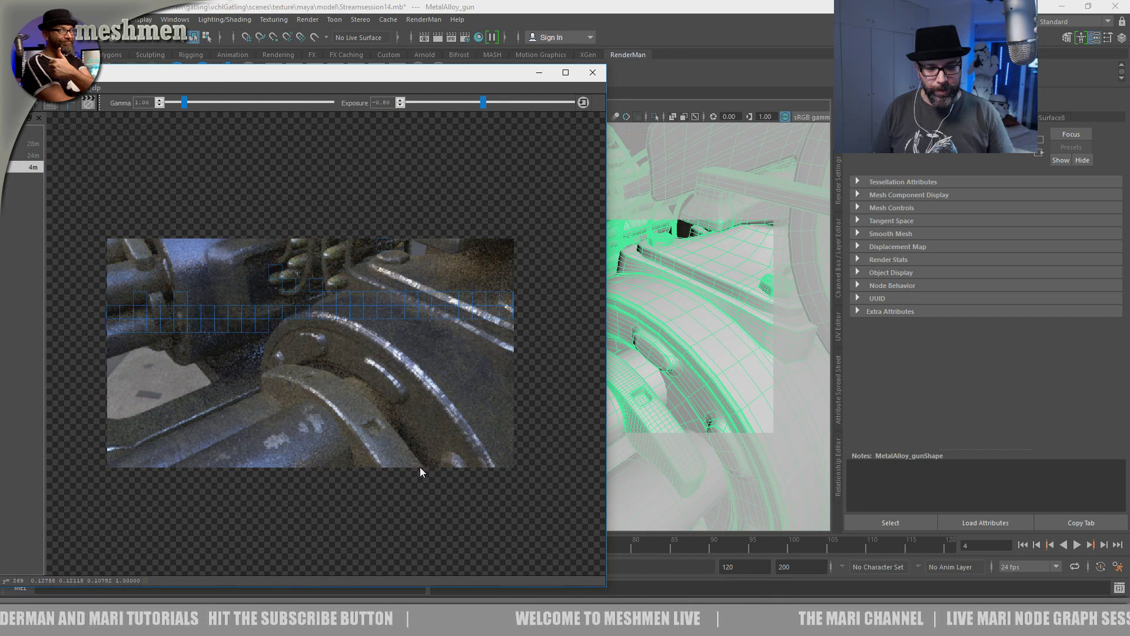
- Pan, tumble and dolly the persp camera toward the vehicle's wheel and hull
alt+middle_drag(714, 376, 665, 338)
scroll(661, 331, up, 3)
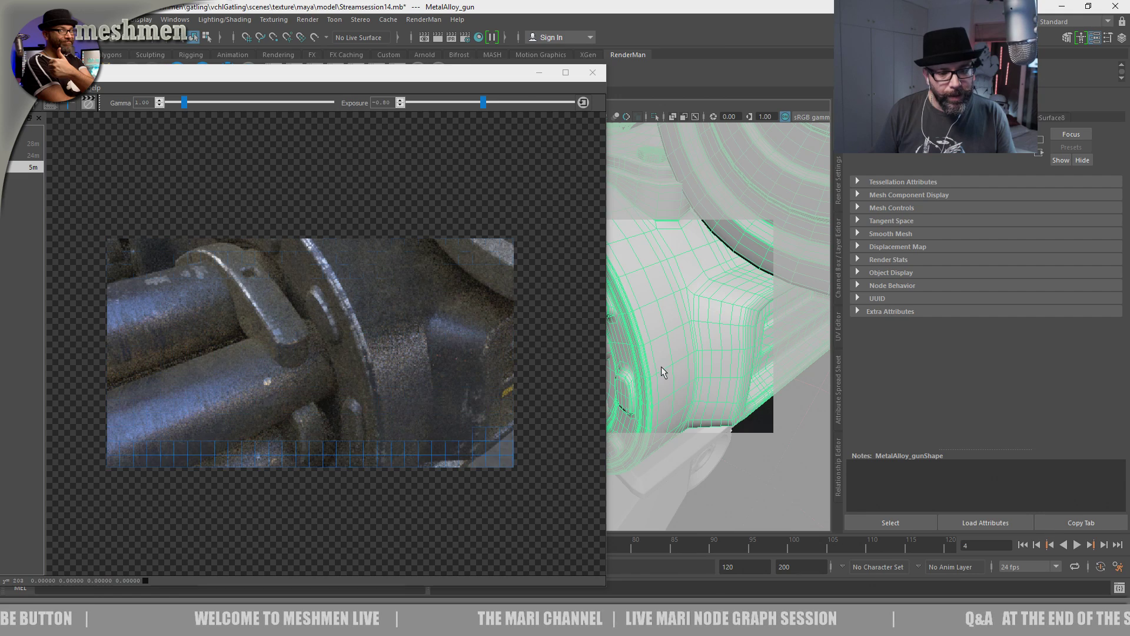
alt+drag(649, 389, 660, 376)
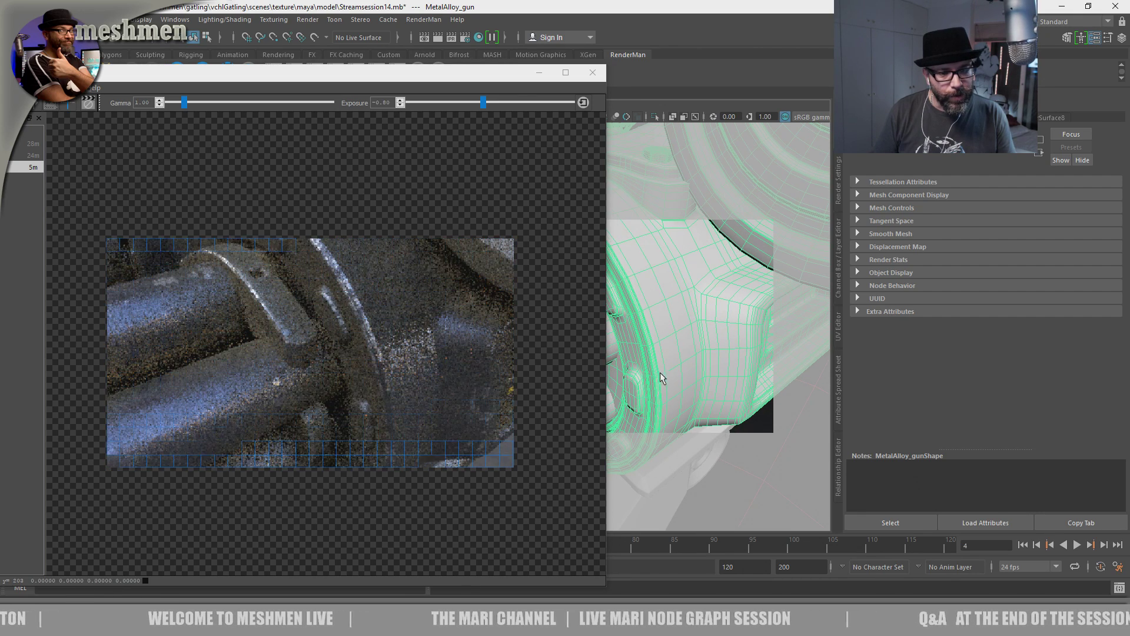
alt+middle_drag(660, 376, 699, 379)
alt+right_drag(699, 379, 650, 352)
alt+drag(649, 351, 698, 365)
alt+middle_drag(715, 331, 771, 286)
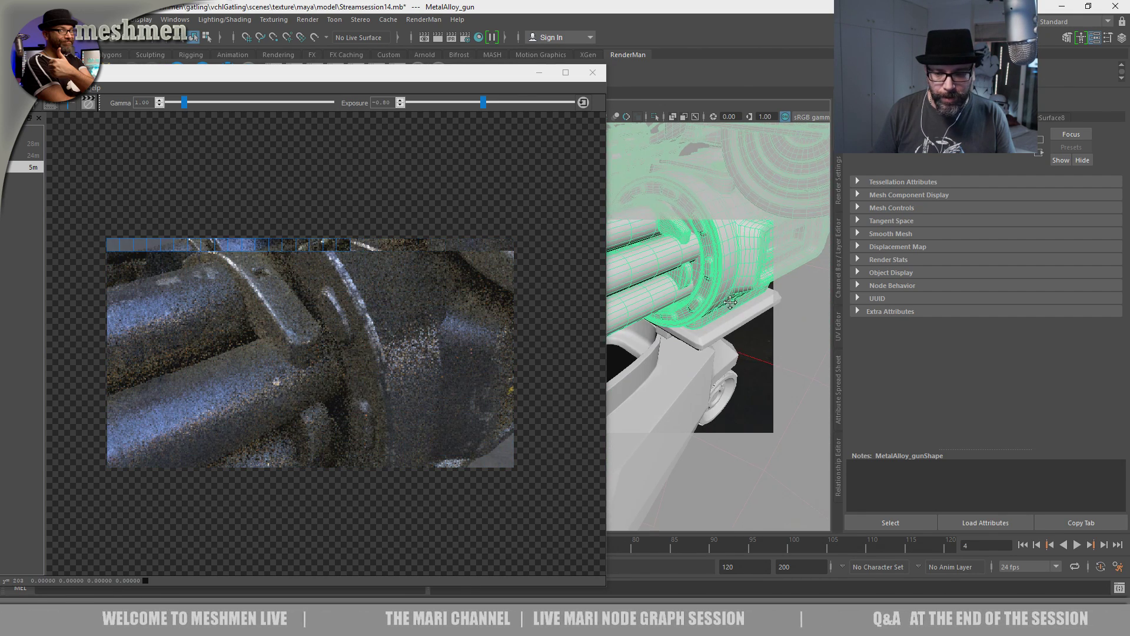
alt+right_drag(771, 286, 729, 306)
alt+drag(755, 315, 729, 374)
alt+middle_drag(729, 374, 659, 337)
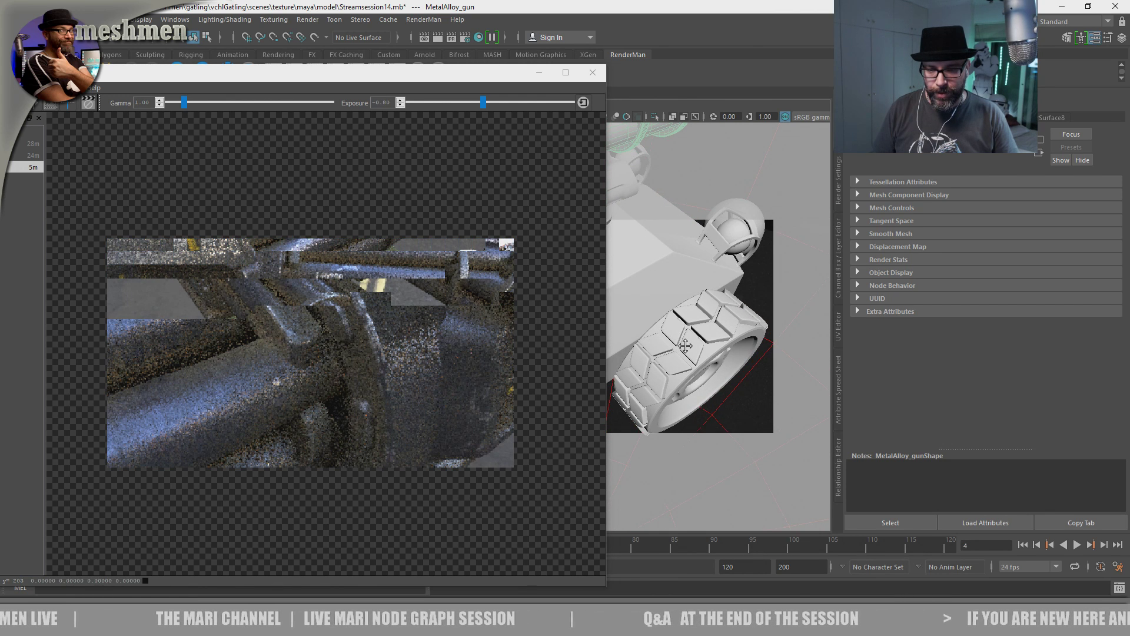
scroll(698, 353, up, 4)
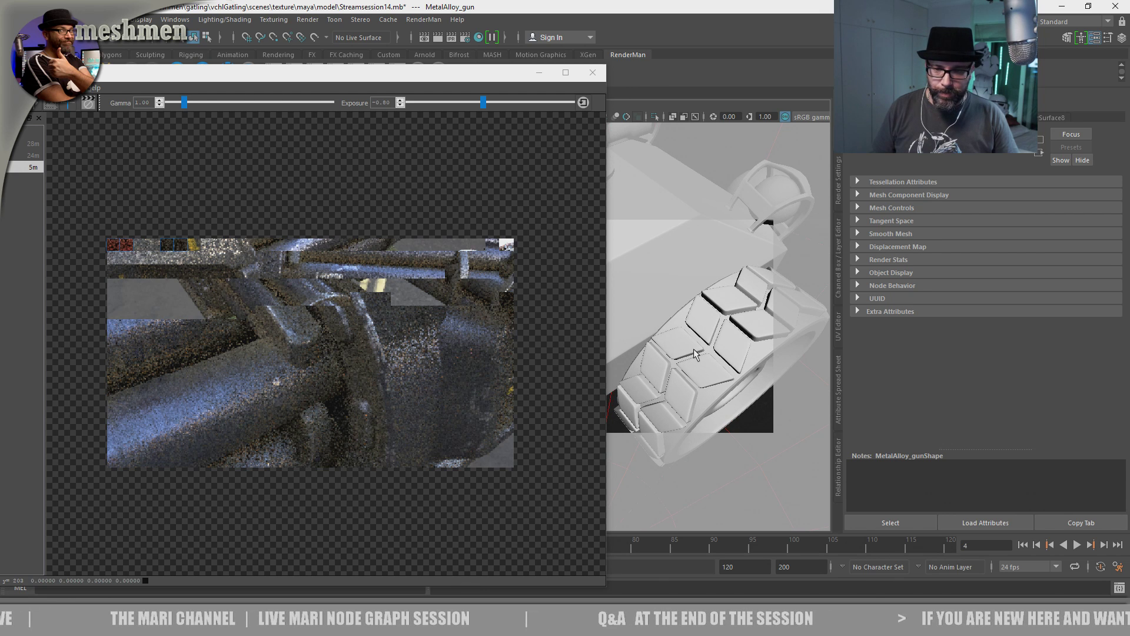
- Orbit low around the diamond-treaded wheel to show the hull's stencilled number and roundel
mouse_move(696, 347)
alt+mouse_down()
mouse_move(703, 353)
mouse_move(693, 356)
alt+mouse_up()
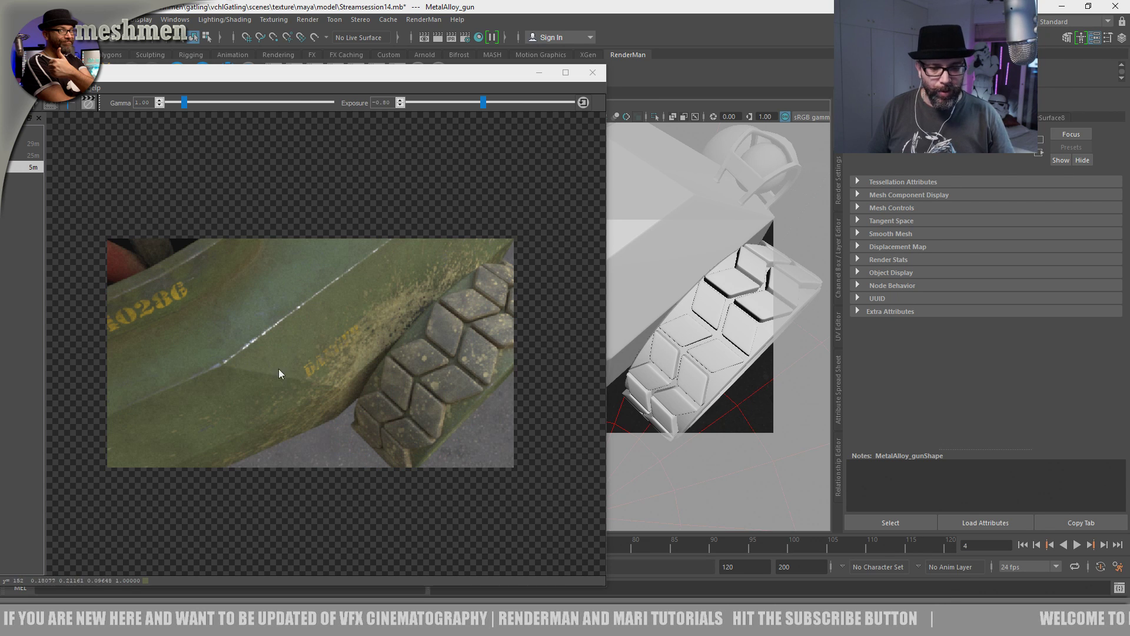
alt+drag(696, 395, 665, 375)
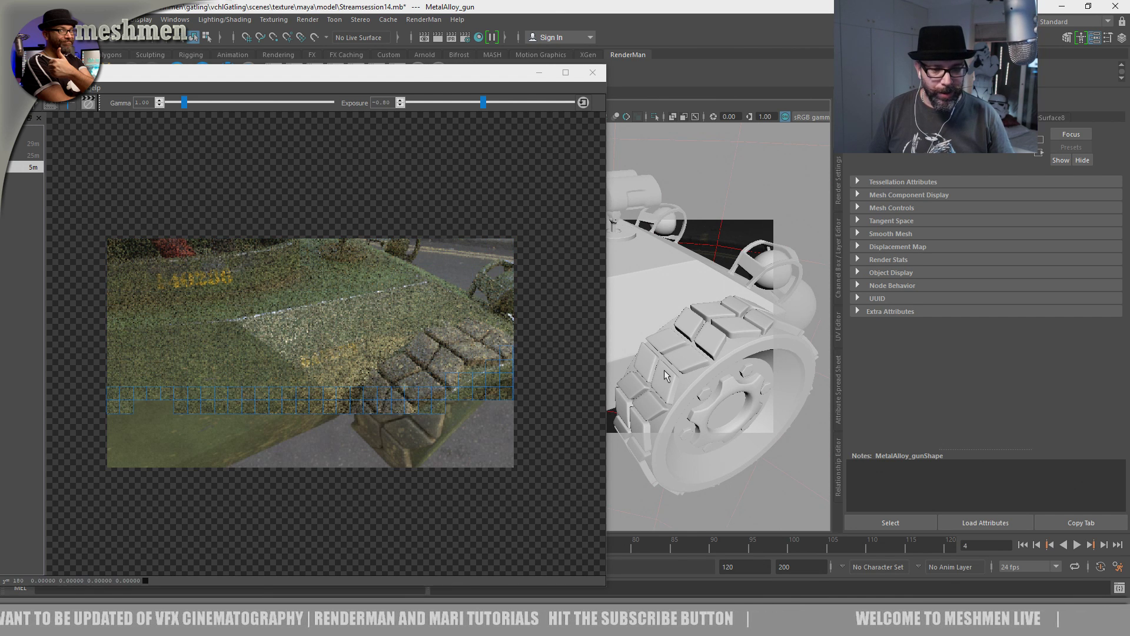
alt+drag(668, 390, 678, 356)
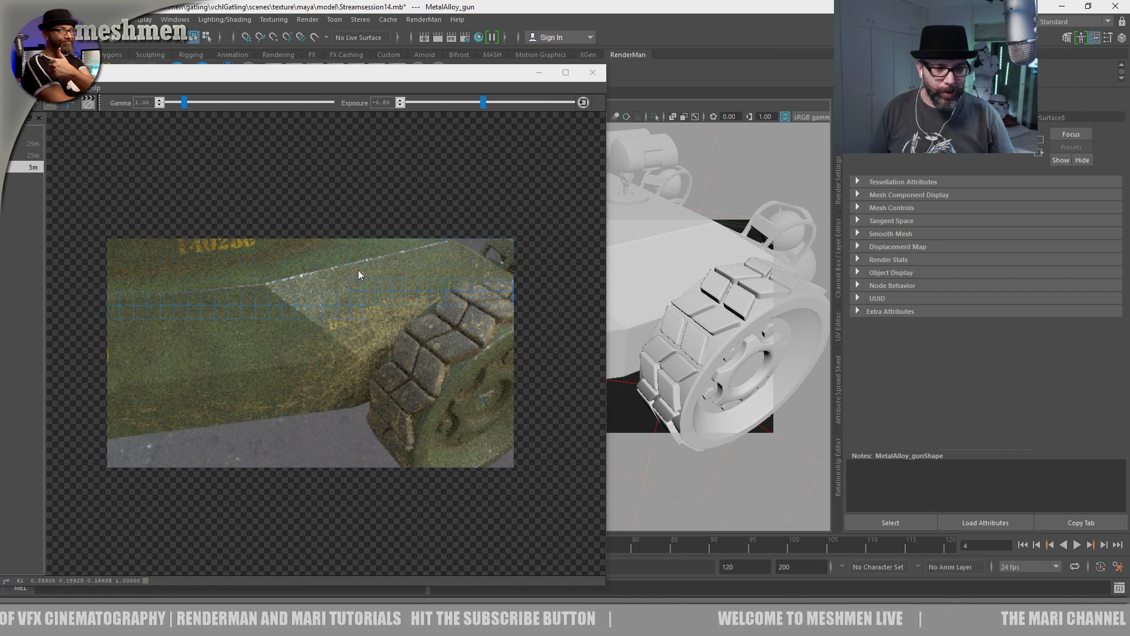
alt+drag(695, 288, 691, 303)
alt+middle_drag(691, 303, 692, 331)
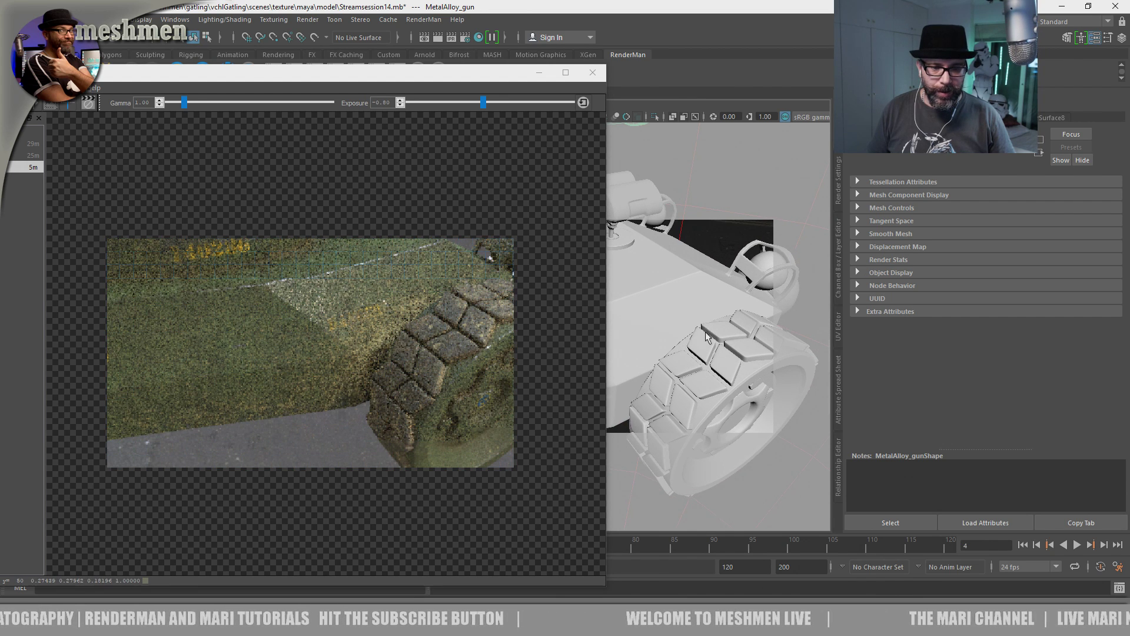
alt+right_drag(705, 333, 701, 327)
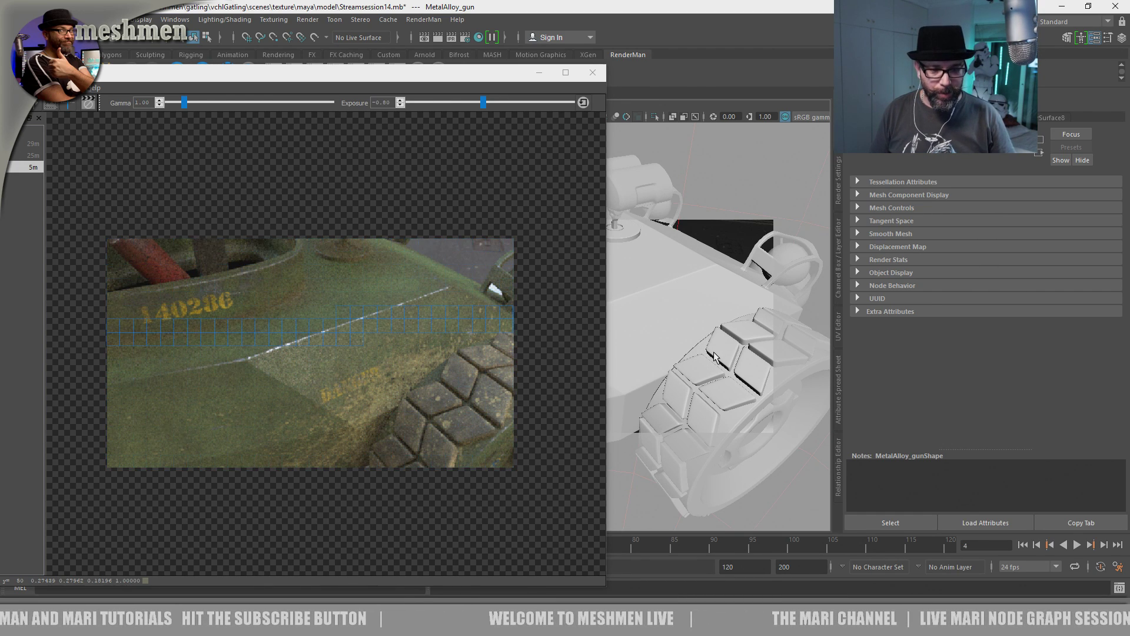
alt+drag(717, 370, 694, 270)
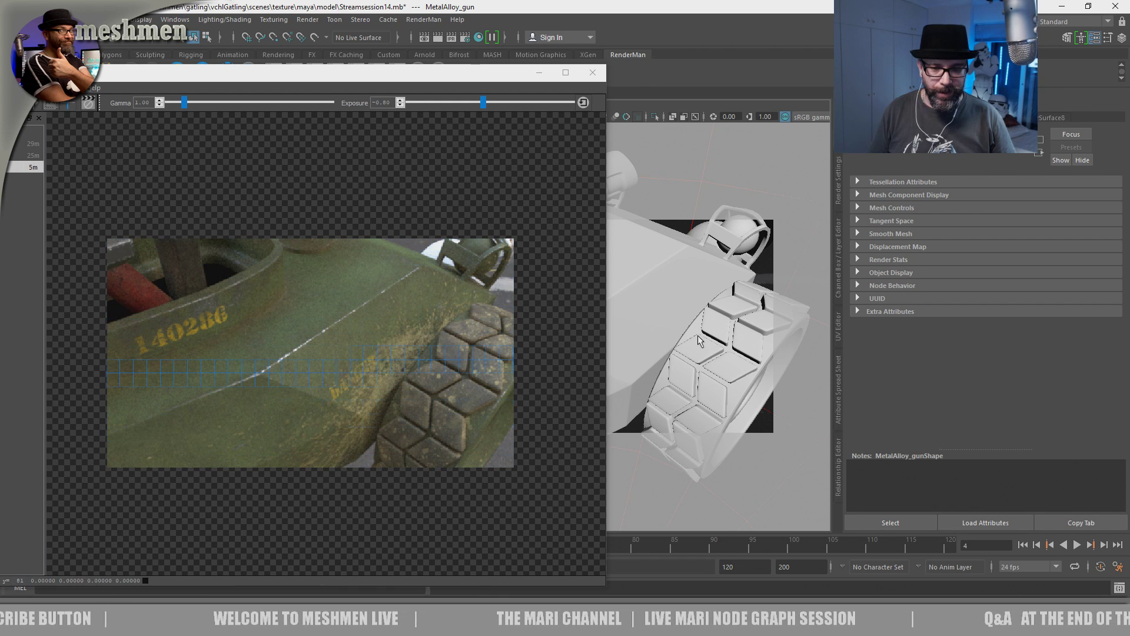
alt+drag(676, 403, 684, 369)
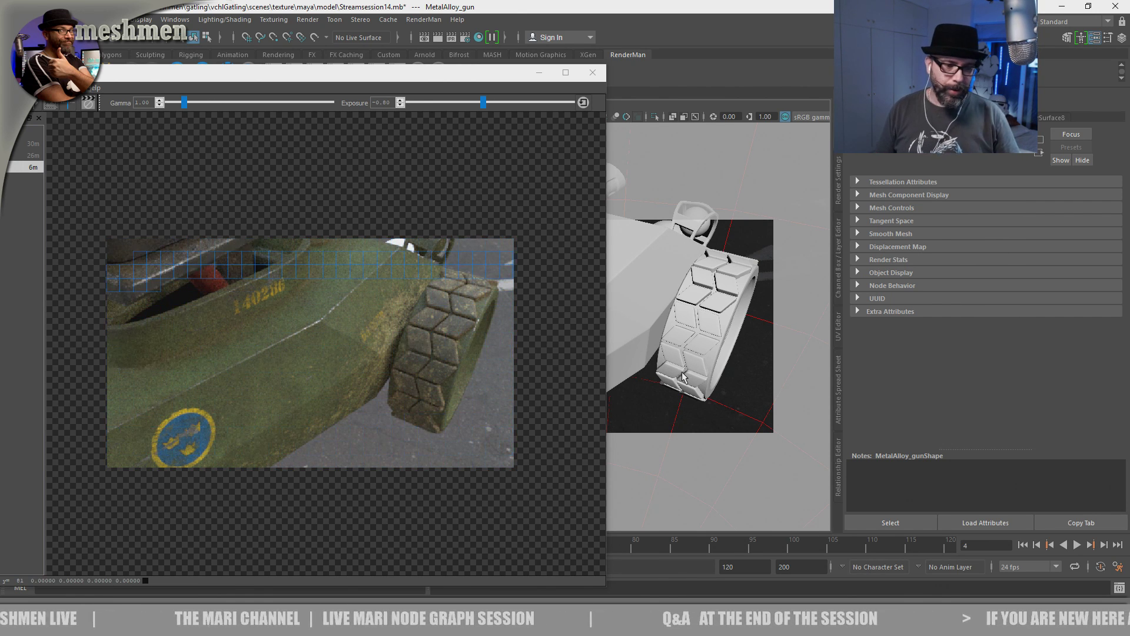
- Dolly out and orbit to a full side view of the vehicle with the chrome sphere
alt+drag(689, 376, 678, 369)
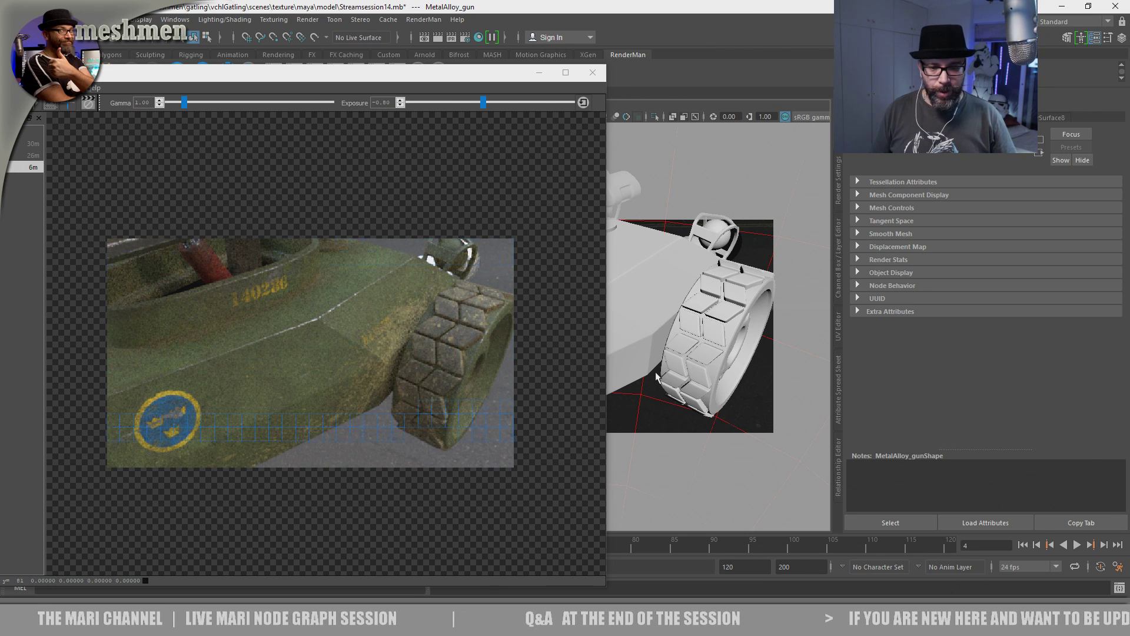
alt+drag(682, 360, 673, 378)
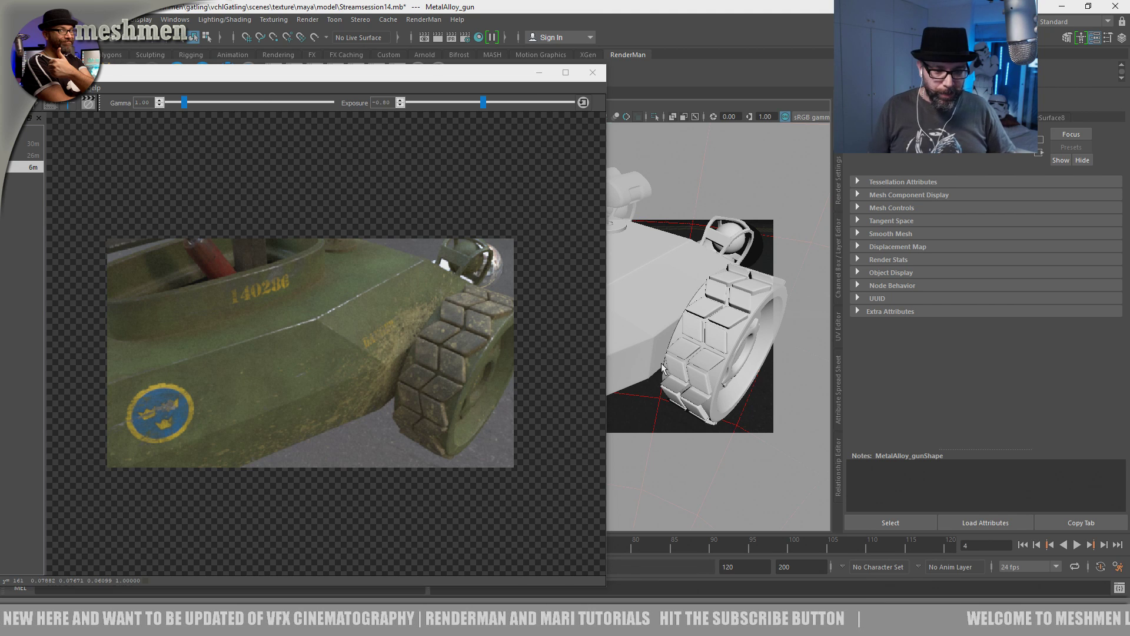
scroll(663, 369, down, 3)
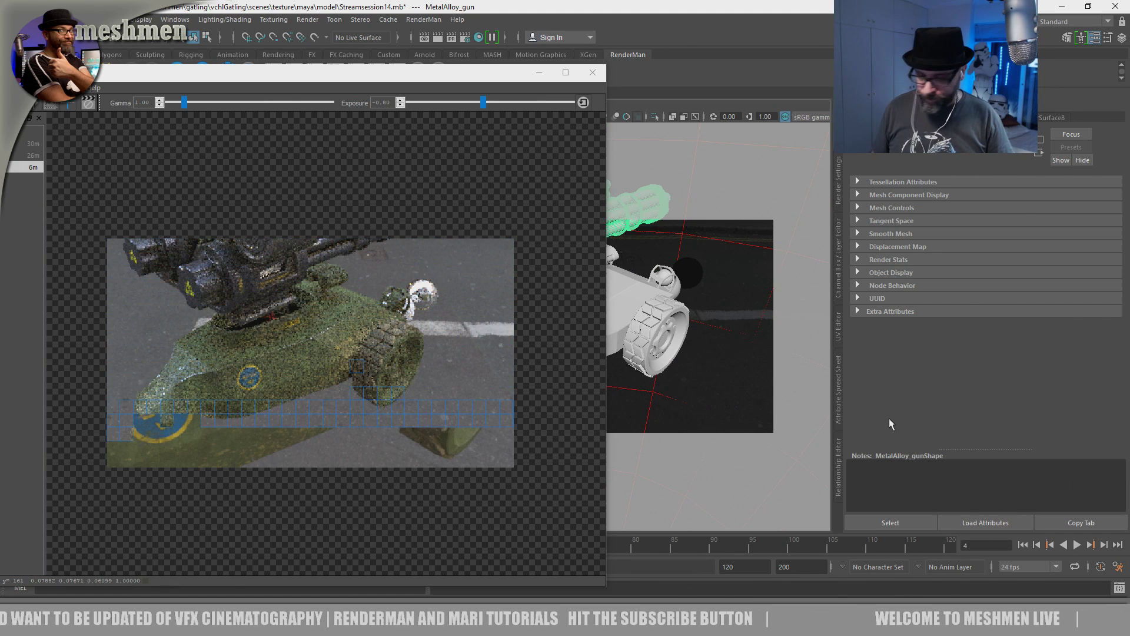
alt+drag(790, 336, 701, 331)
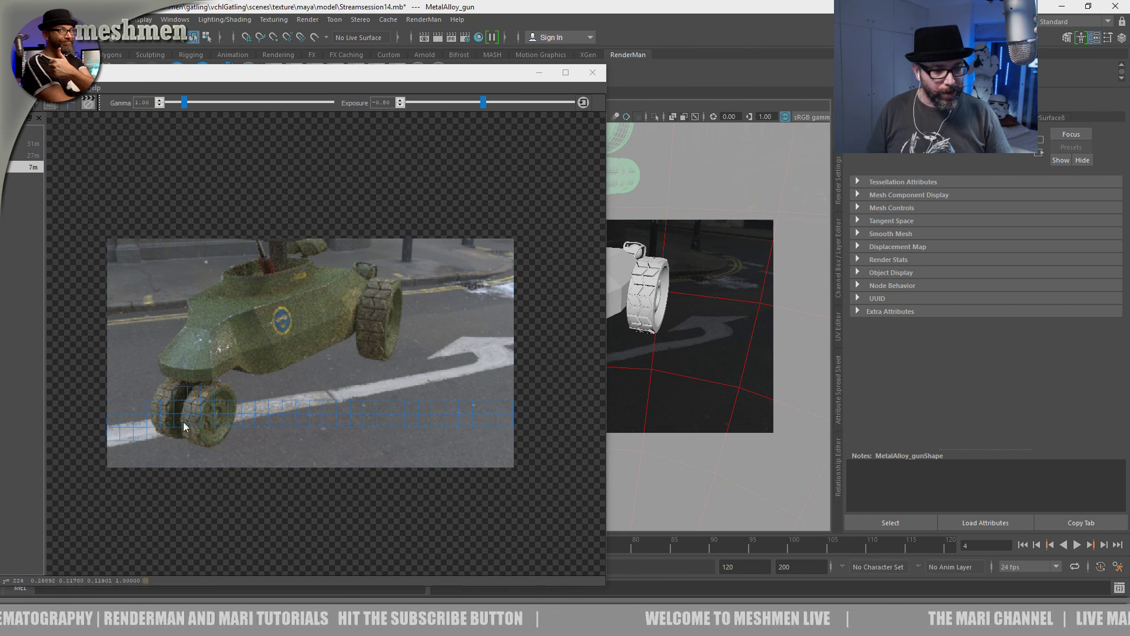
alt+drag(664, 396, 690, 420)
alt+middle_drag(677, 428, 702, 429)
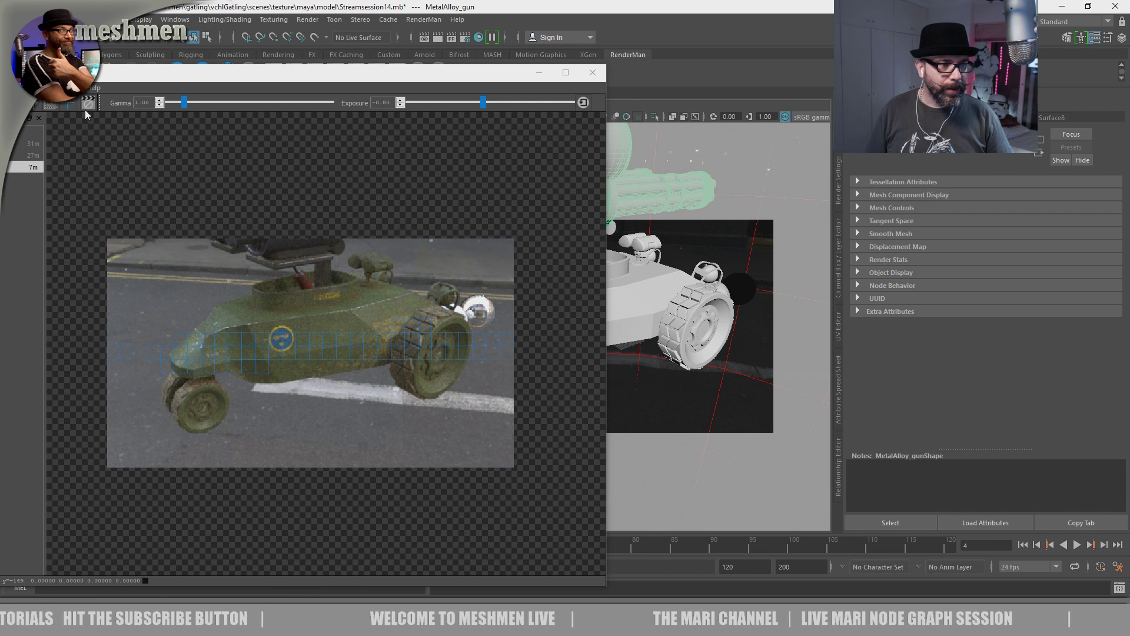
- Discard the IPR session, save Streamsession14.mb, and quit Maya without saving further changes
click(593, 71)
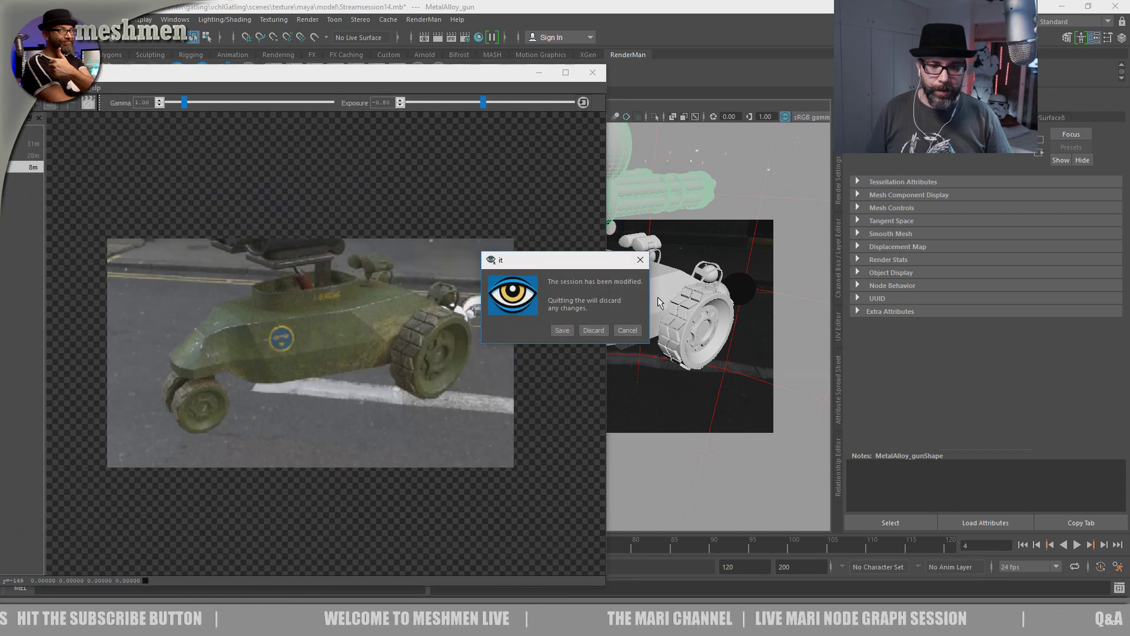
click(595, 330)
click(650, 395)
key(ctrl+s)
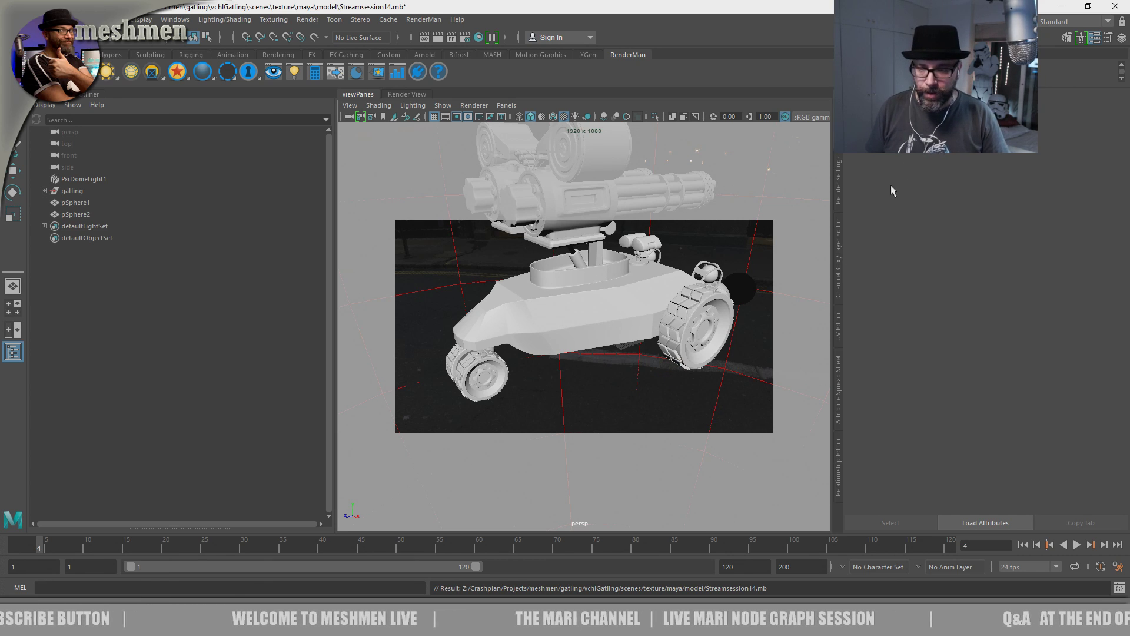
click(1114, 6)
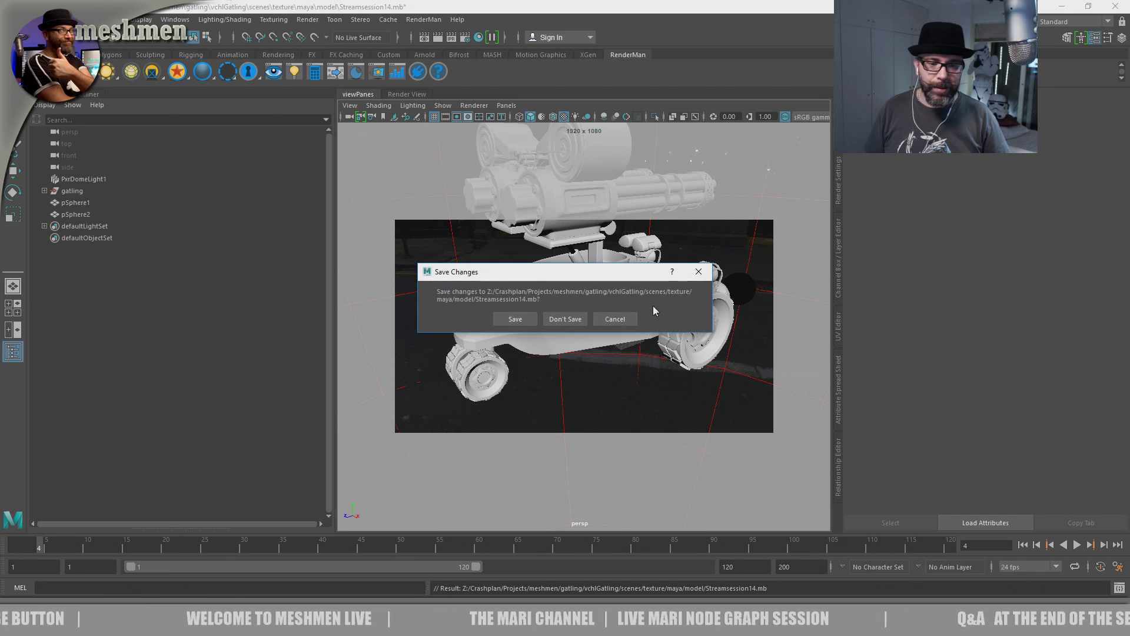
click(564, 319)
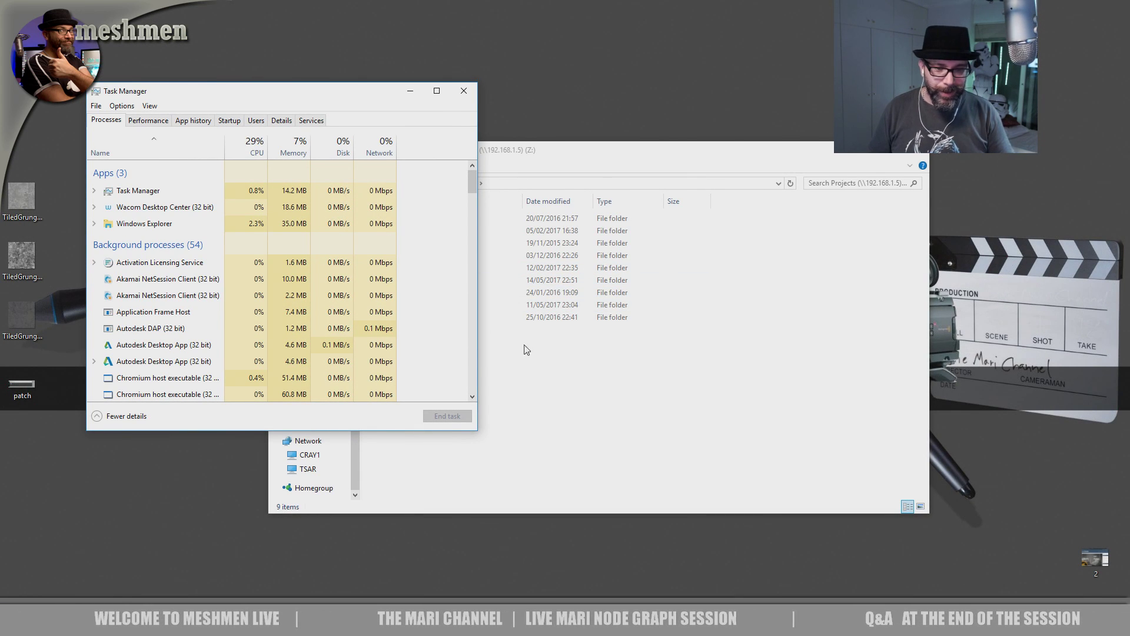
- Close Task Manager and the file browser, then launch Mari 3.3v1 from the desktop shortcut
click(462, 88)
drag(923, 170, 909, 167)
click(904, 150)
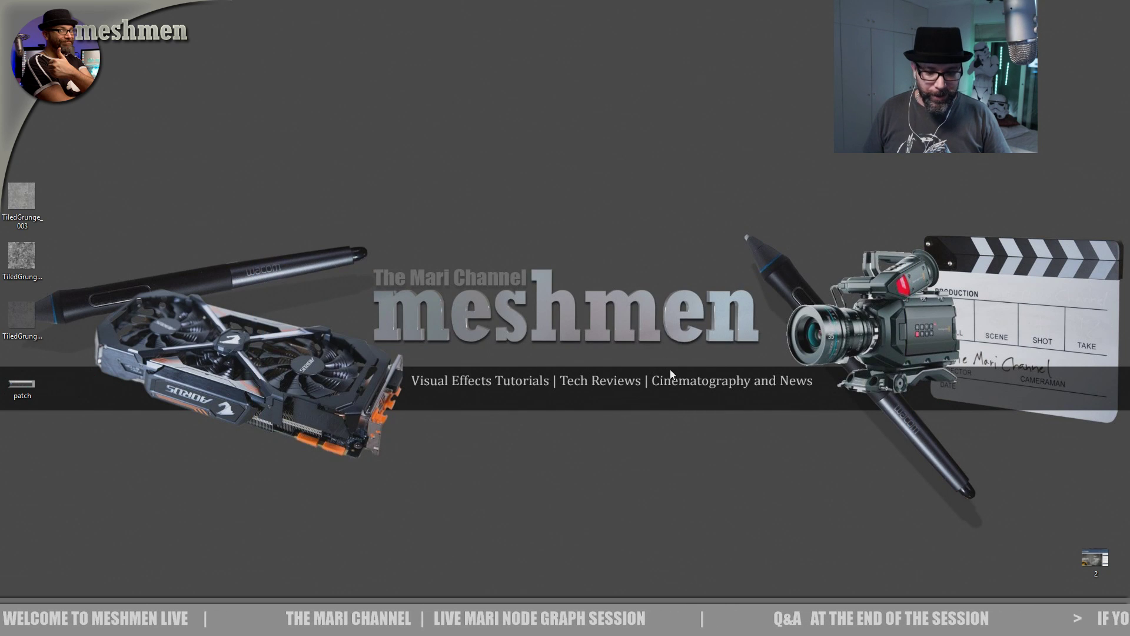
click(565, 621)
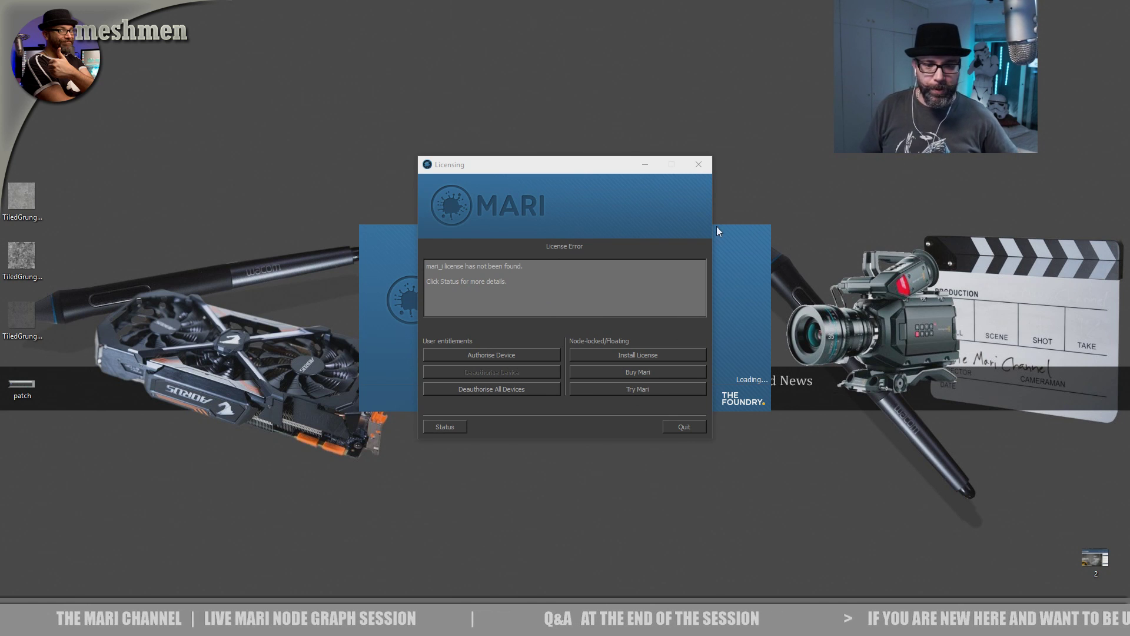
- Quit the Licensing error dialog so Mari opens to the Projects browser
click(684, 428)
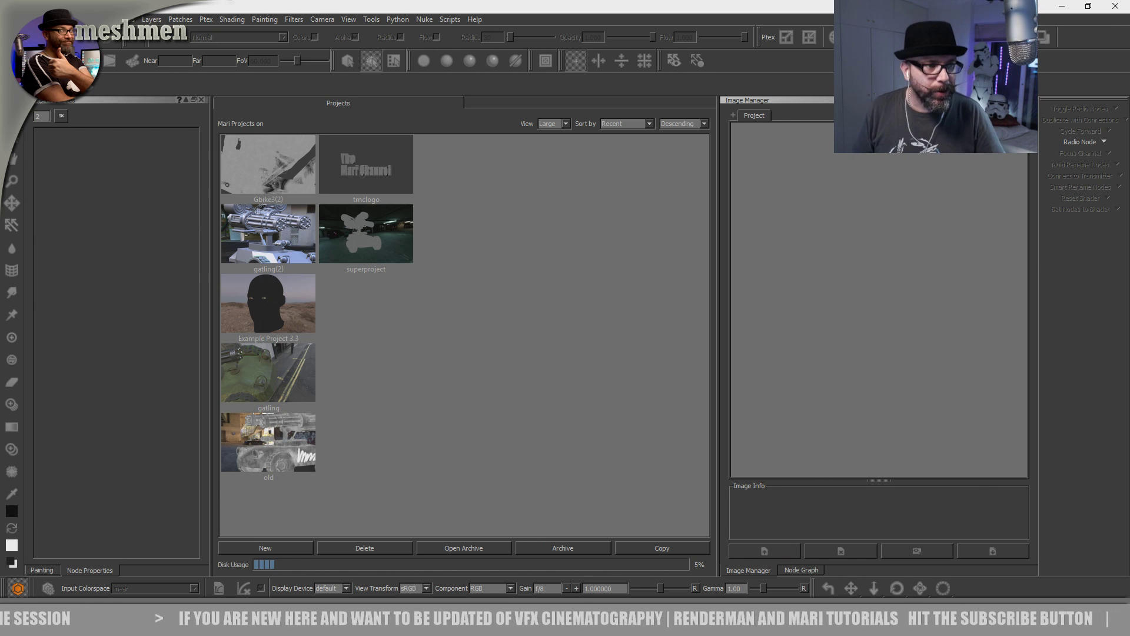
- Glance at the File menu without choosing anything, then open the gatling(2) project
click(9, 20)
mouse_move(48, 67)
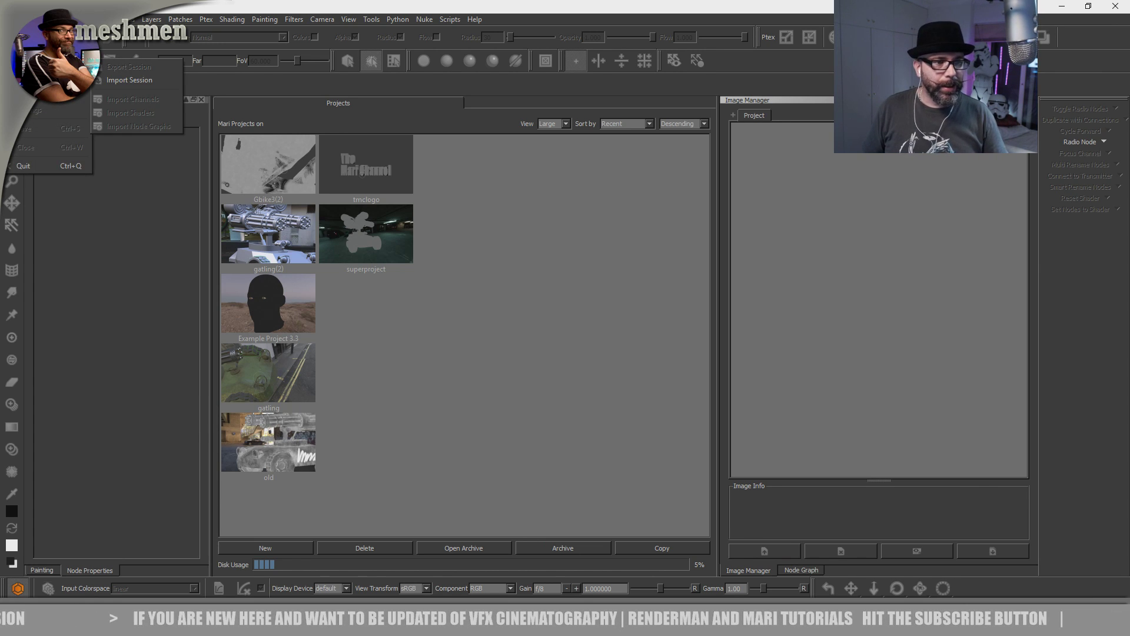
click(471, 260)
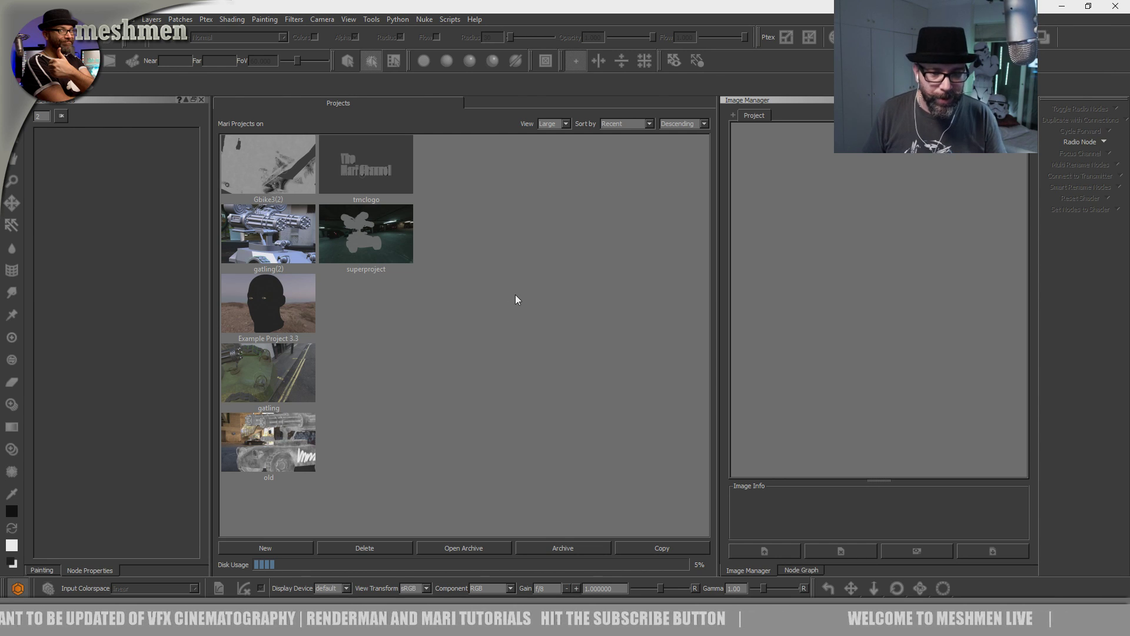
click(272, 239)
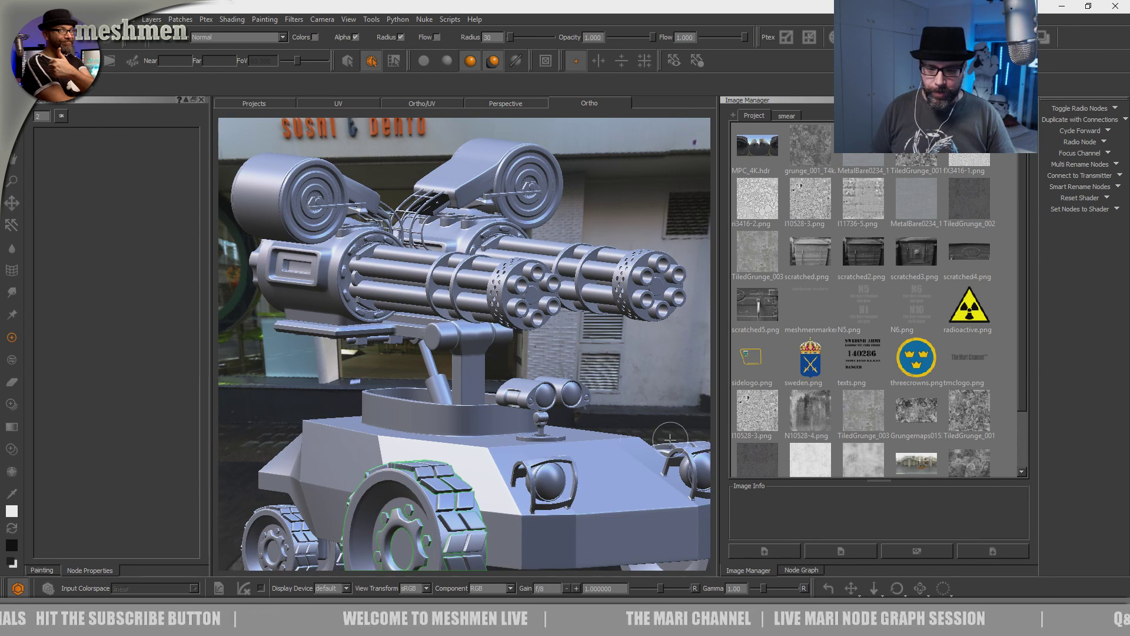
- Orbit and zoom out to frame the whole grey vehicle with its rotary barrels
alt+drag(599, 436, 607, 434)
alt+right_drag(606, 434, 559, 434)
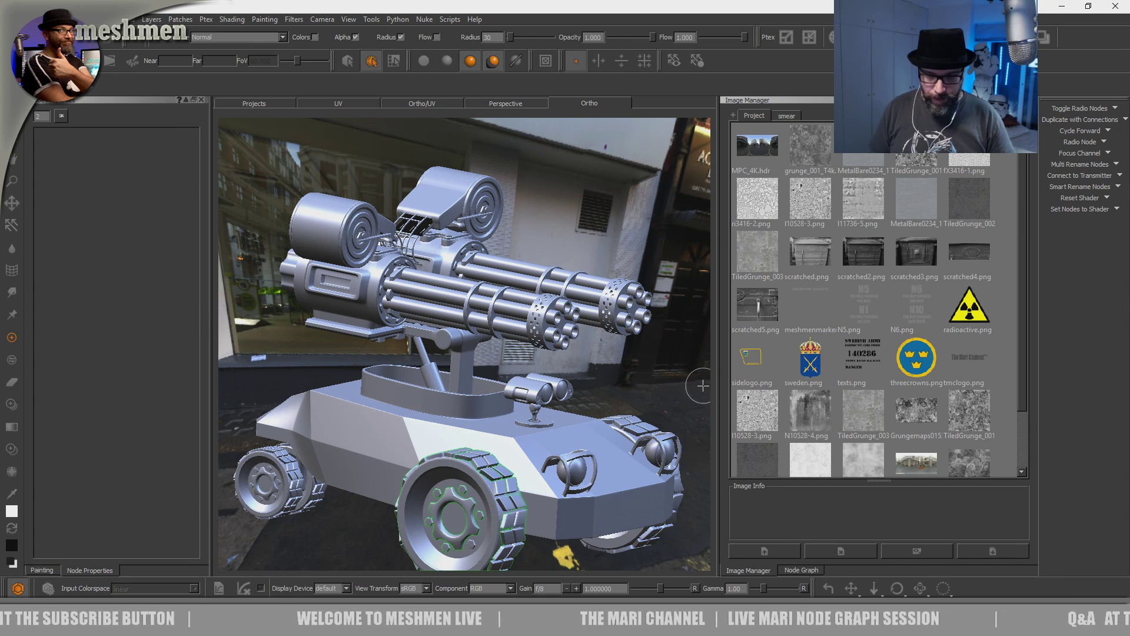
- Import dumpster.tif through seam.png from the metal folder via the Image Manager's import dialog
click(765, 550)
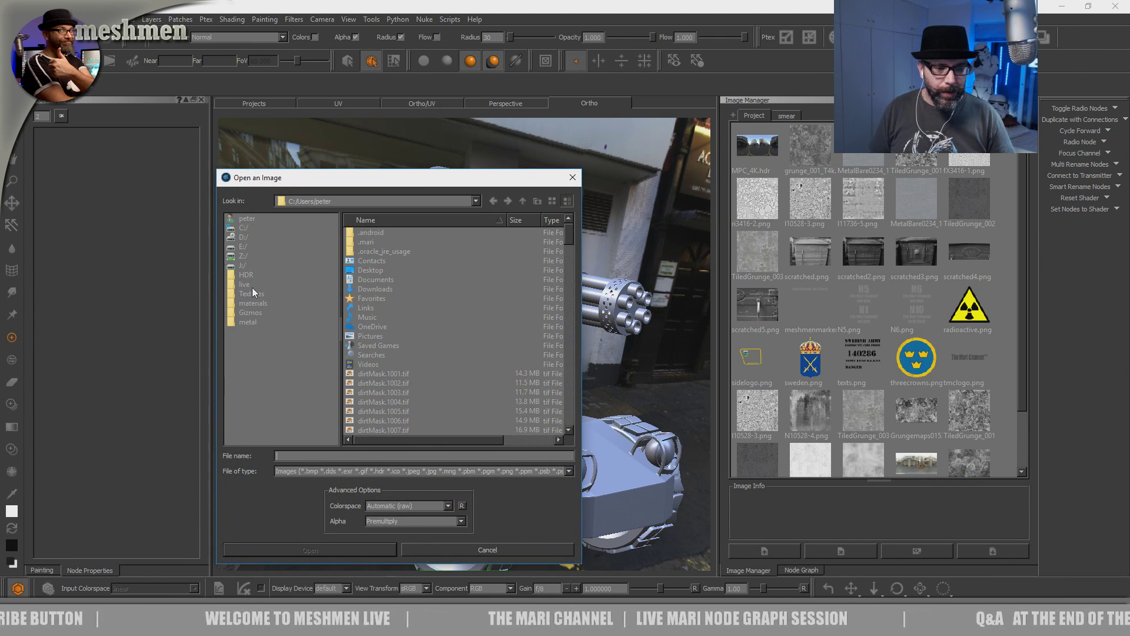
click(251, 322)
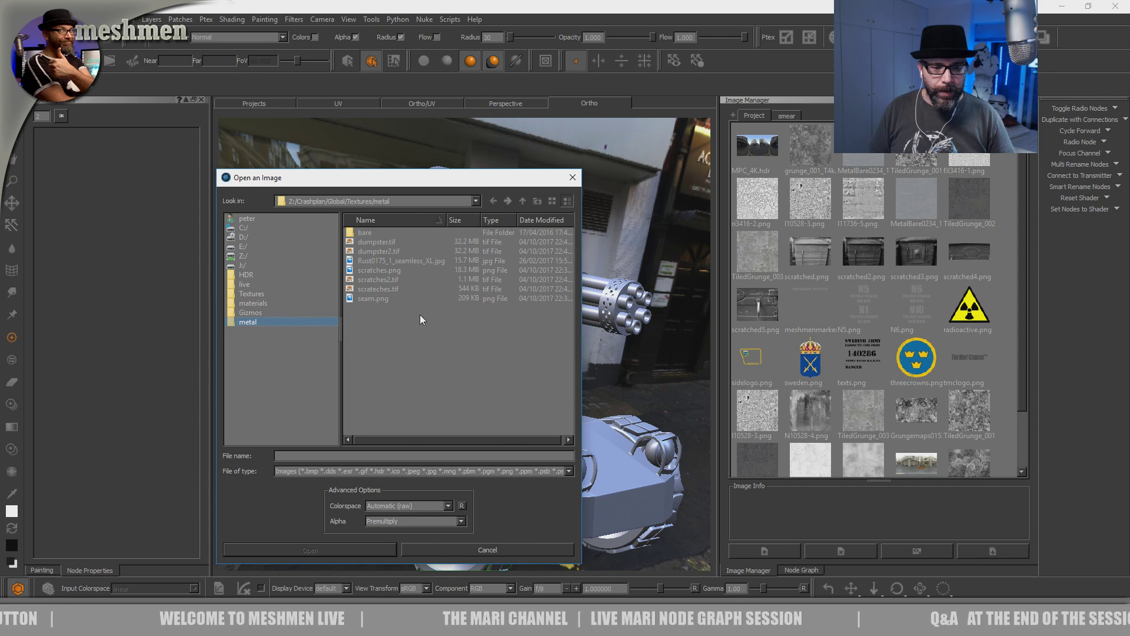
click(375, 299)
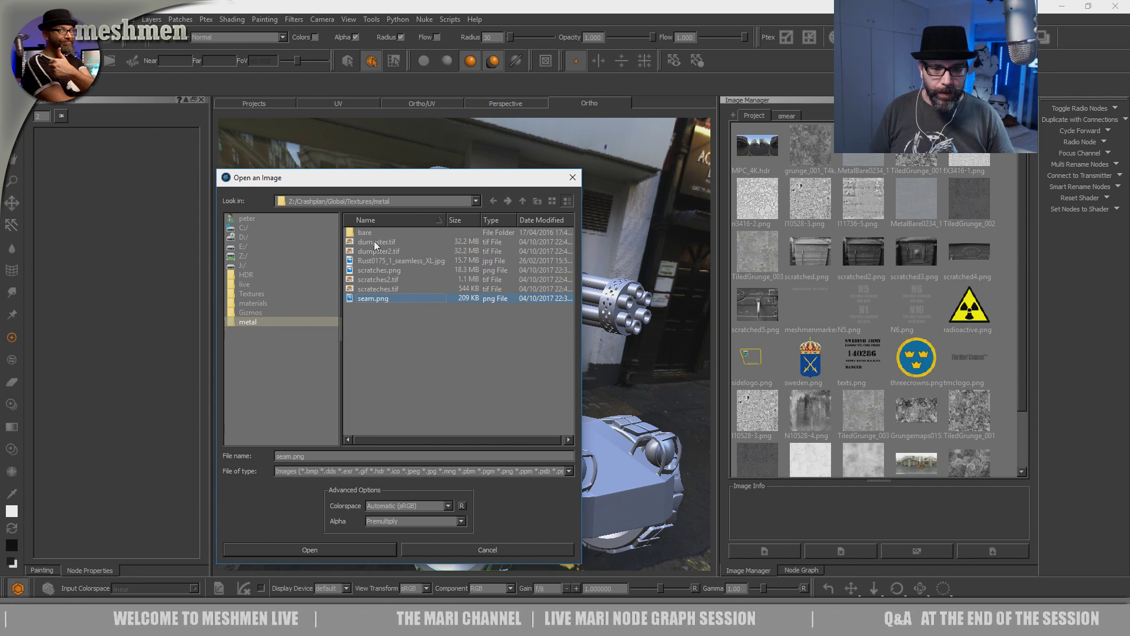
shift+click(376, 242)
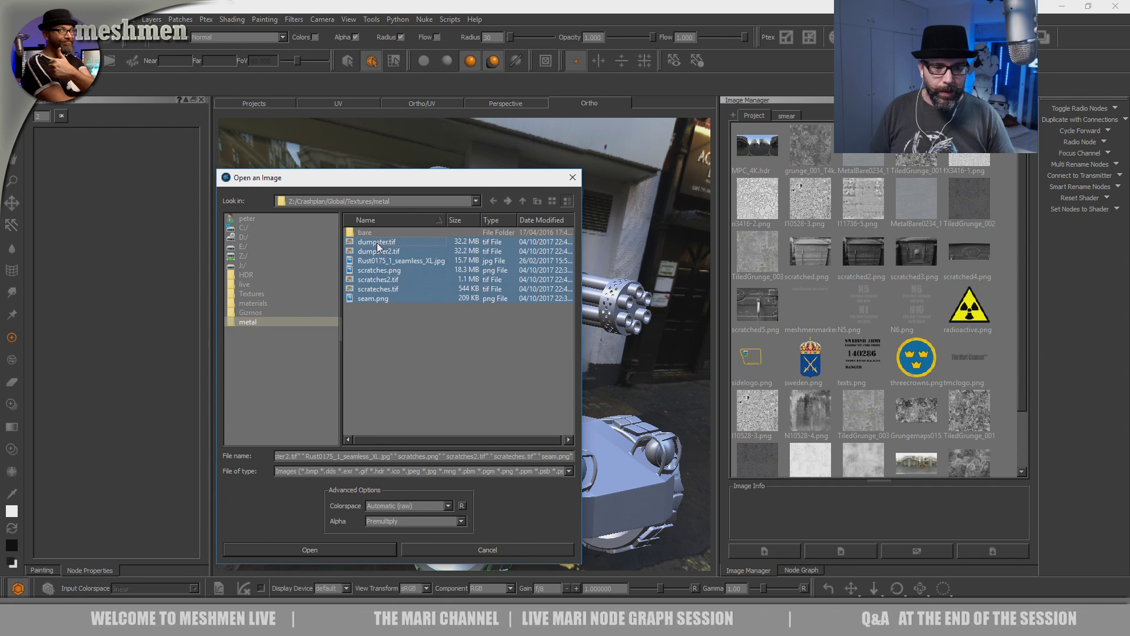
click(355, 549)
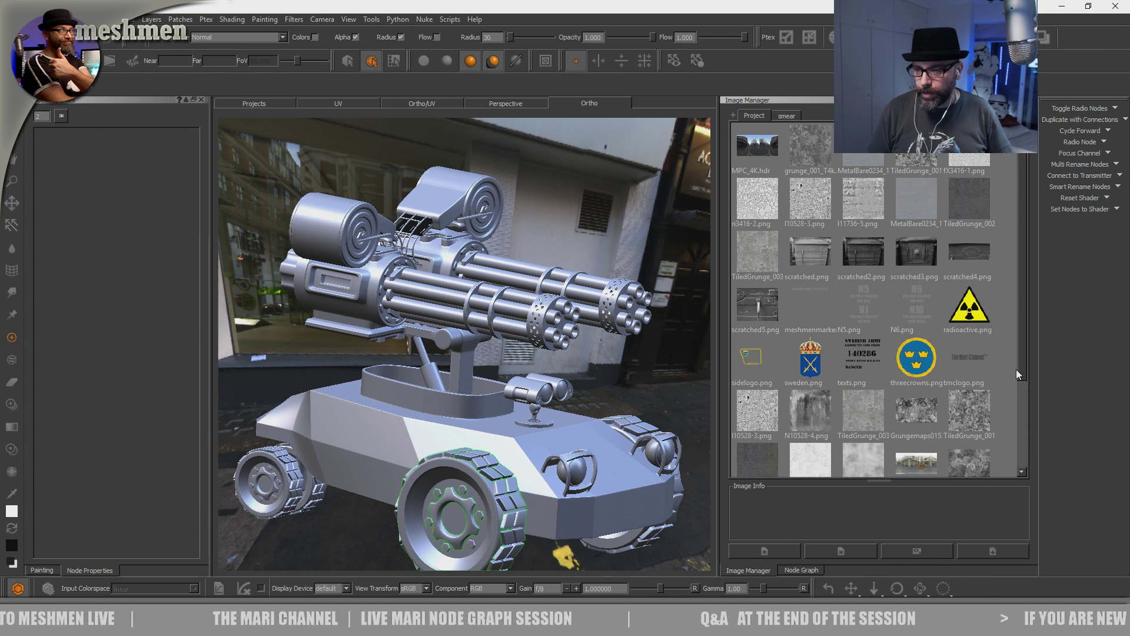
- Load seam.png from the Image Manager as a paint-through image and shrink it to a small square
scroll(1019, 346, down, 3)
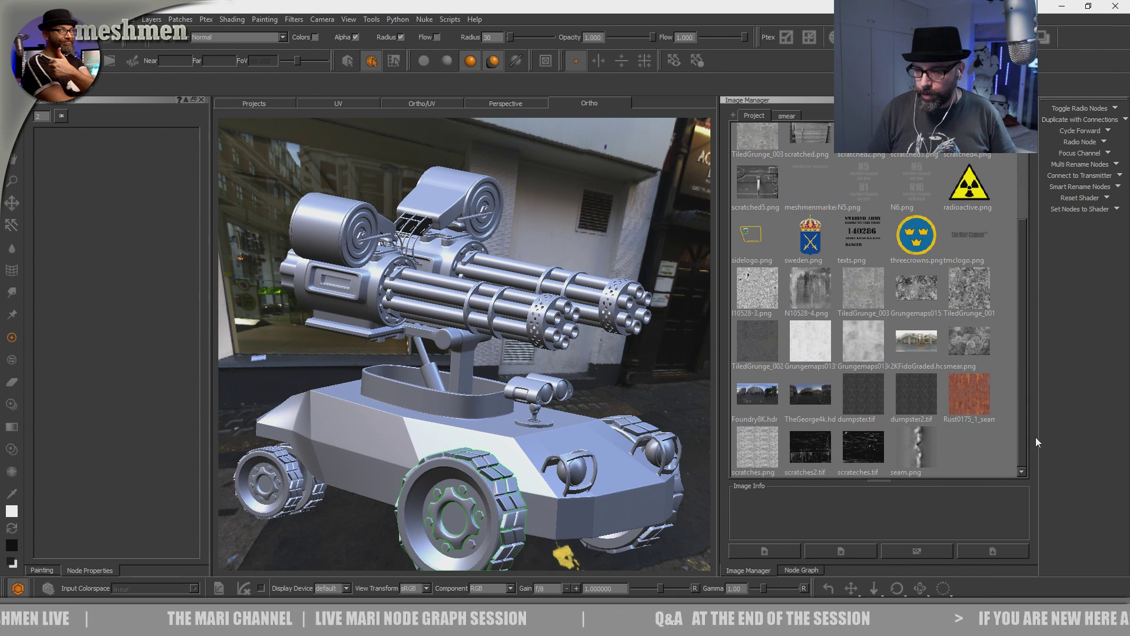
click(920, 443)
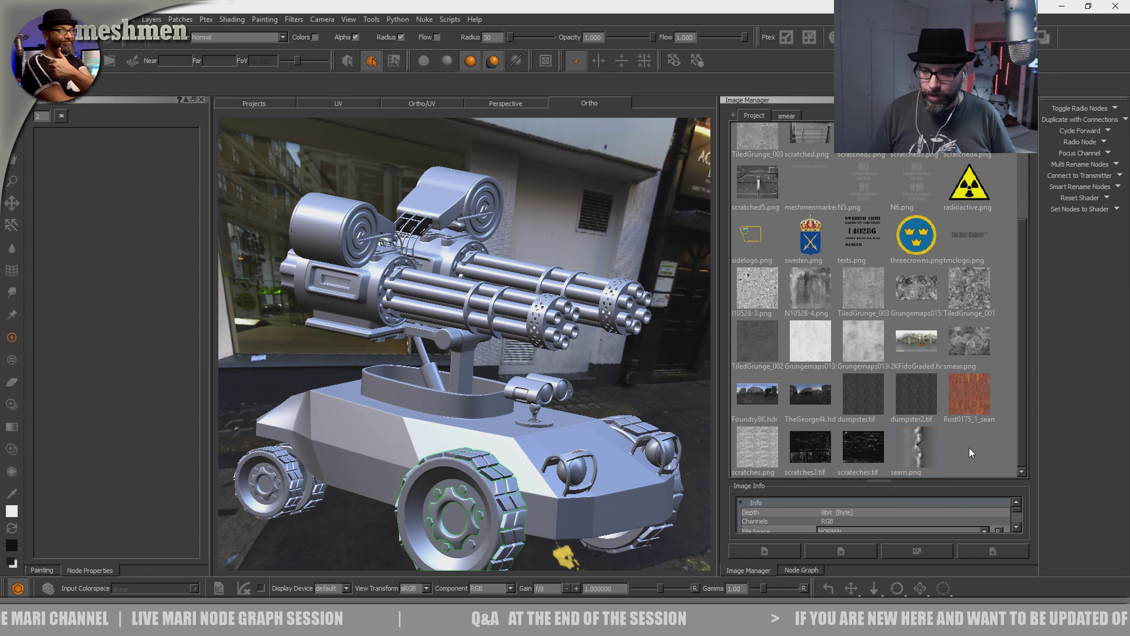
drag(916, 450, 552, 416)
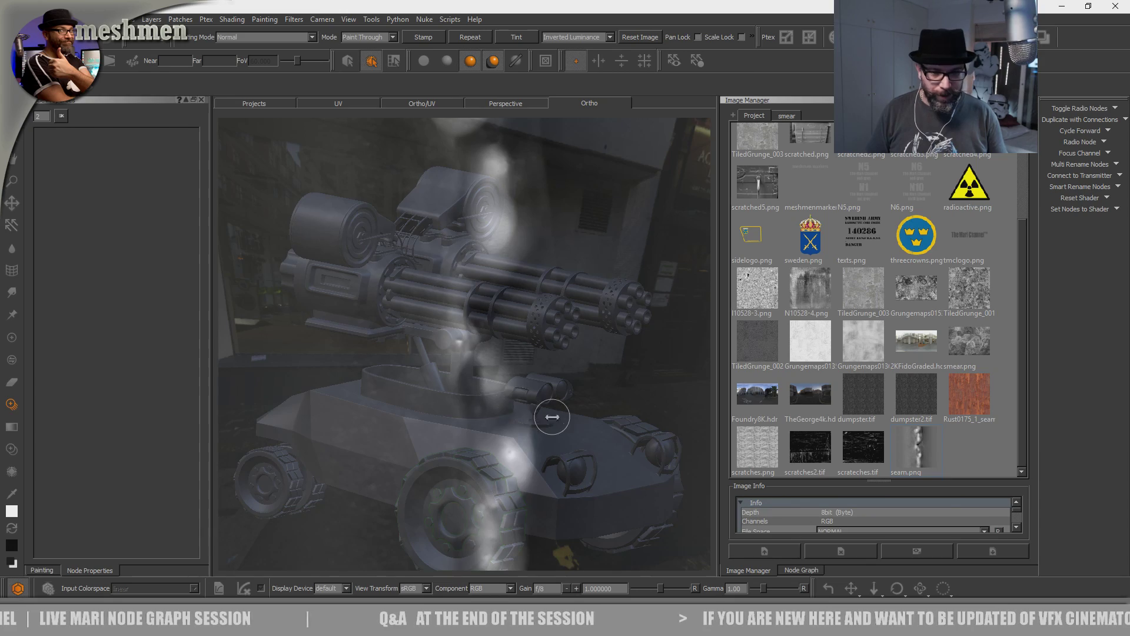
ctrl+right_drag(552, 416, 518, 397)
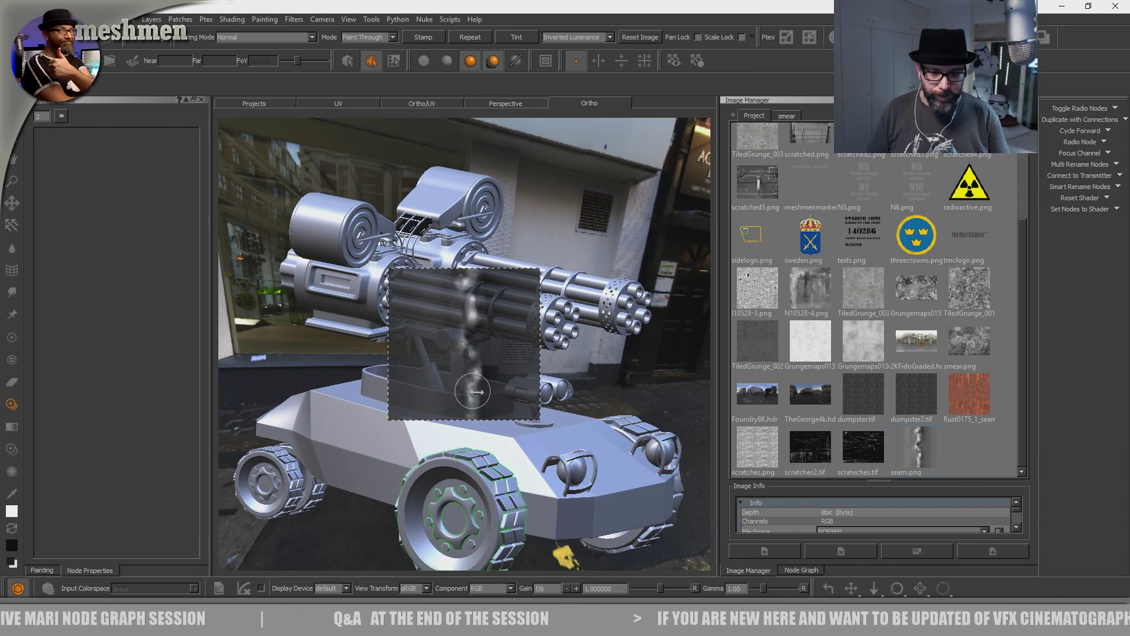
scroll(473, 392, up, 10)
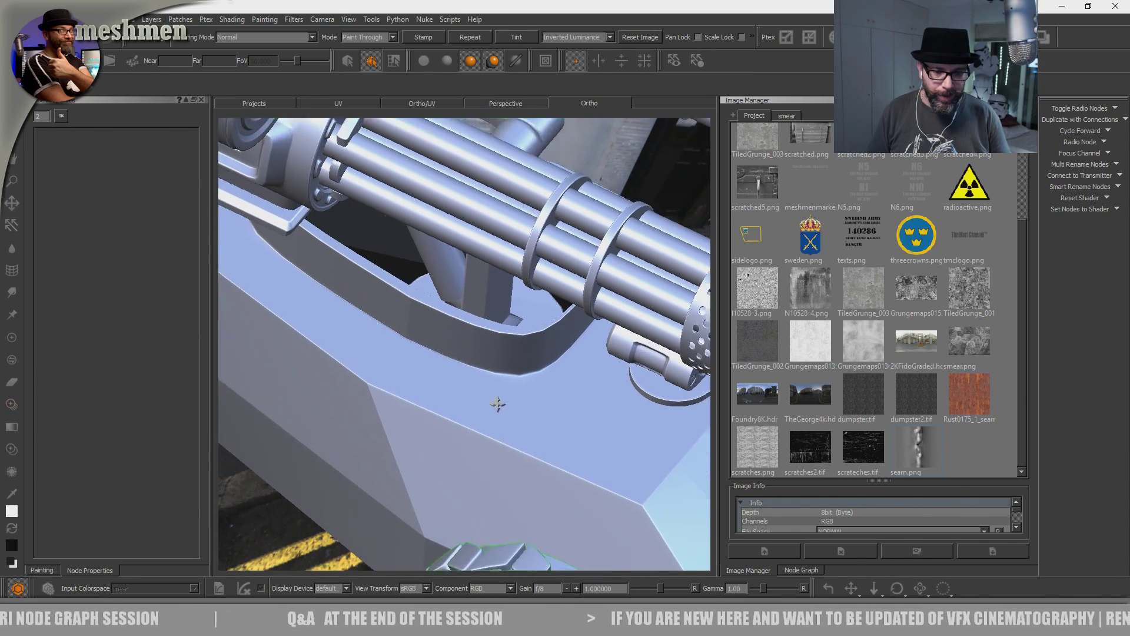
- Frame the hull side from a low angle, return to ordinary painting, and bring up the palettes list
alt+middle_drag(502, 416, 455, 416)
alt+drag(455, 415, 373, 359)
alt+middle_drag(553, 455, 594, 458)
alt+right_drag(594, 457, 530, 456)
alt+drag(530, 456, 512, 454)
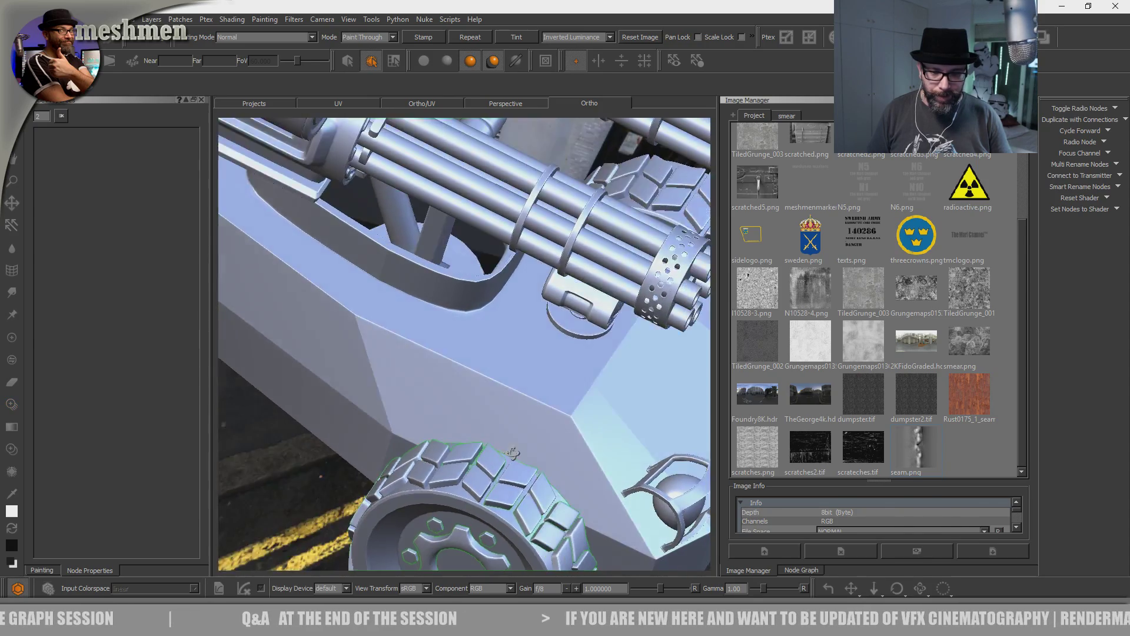
alt+right_drag(512, 453, 386, 523)
mouse_move(386, 523)
alt+mouse_down()
mouse_move(517, 396)
mouse_move(522, 431)
mouse_move(537, 422)
alt+mouse_up()
alt+drag(513, 386, 525, 419)
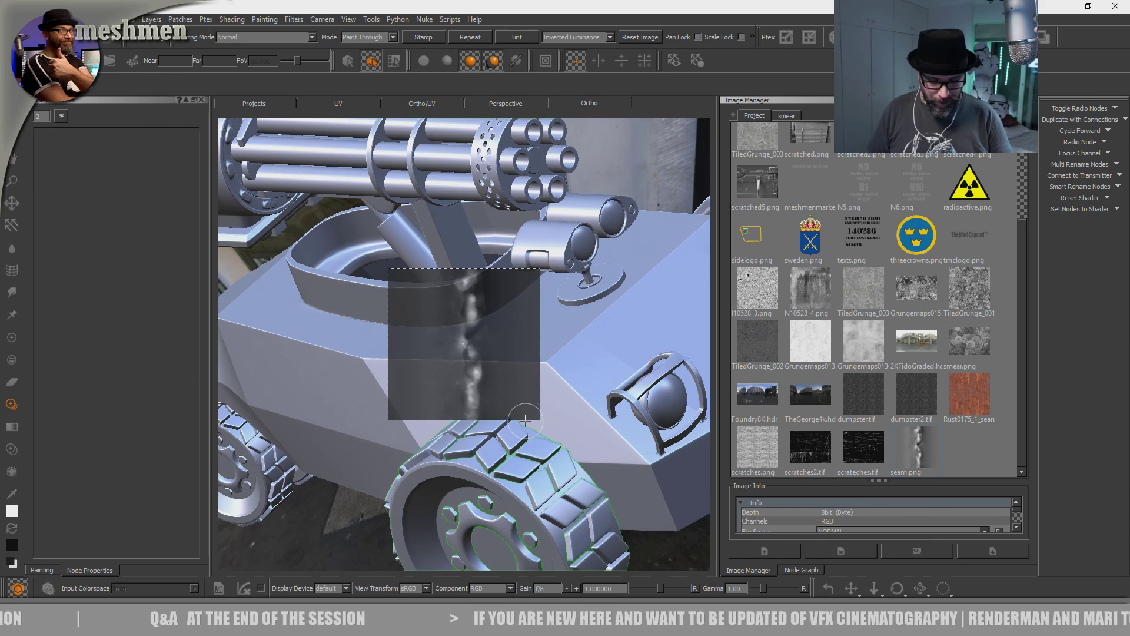
key(p)
right_click(581, 15)
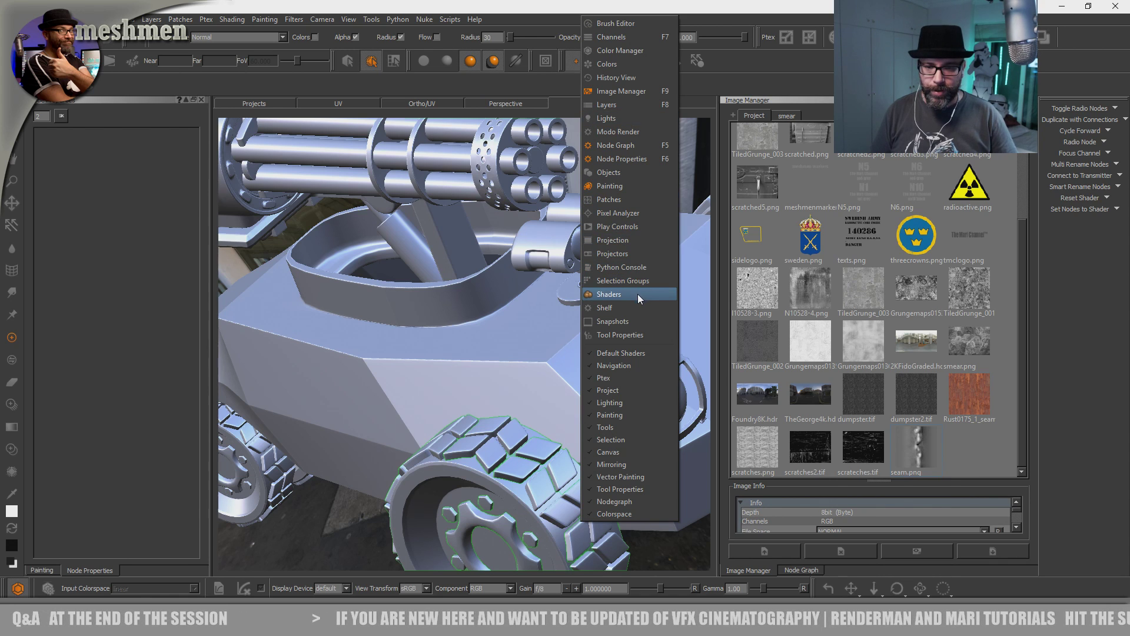
- Add an AiStandard shader in the Shaders palette and make it active, showing the checker pattern
click(612, 295)
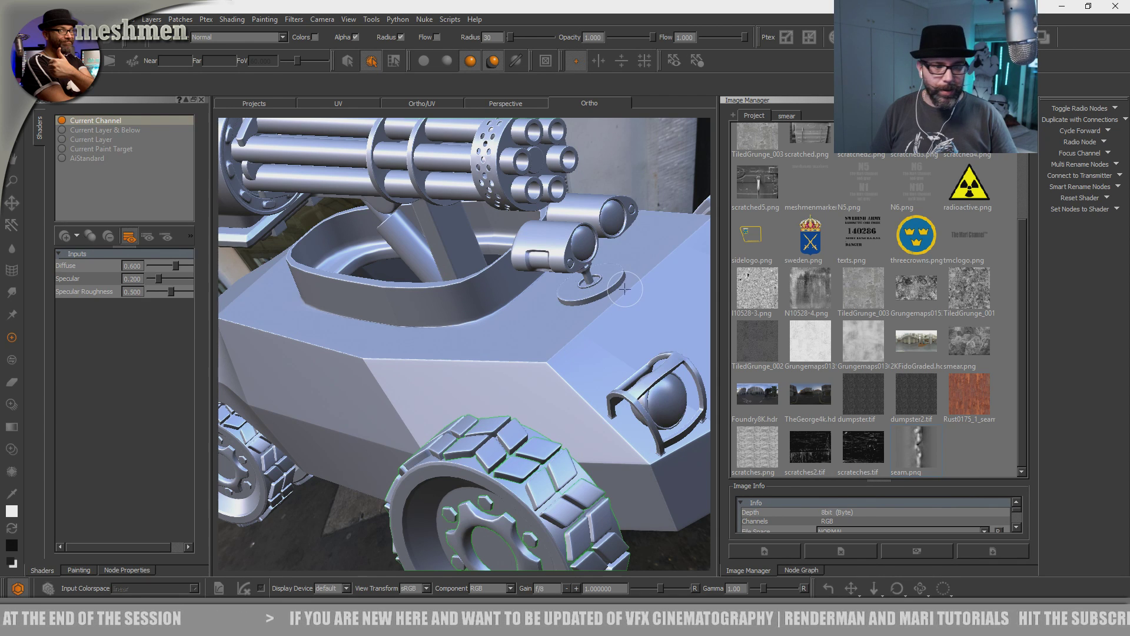
click(65, 236)
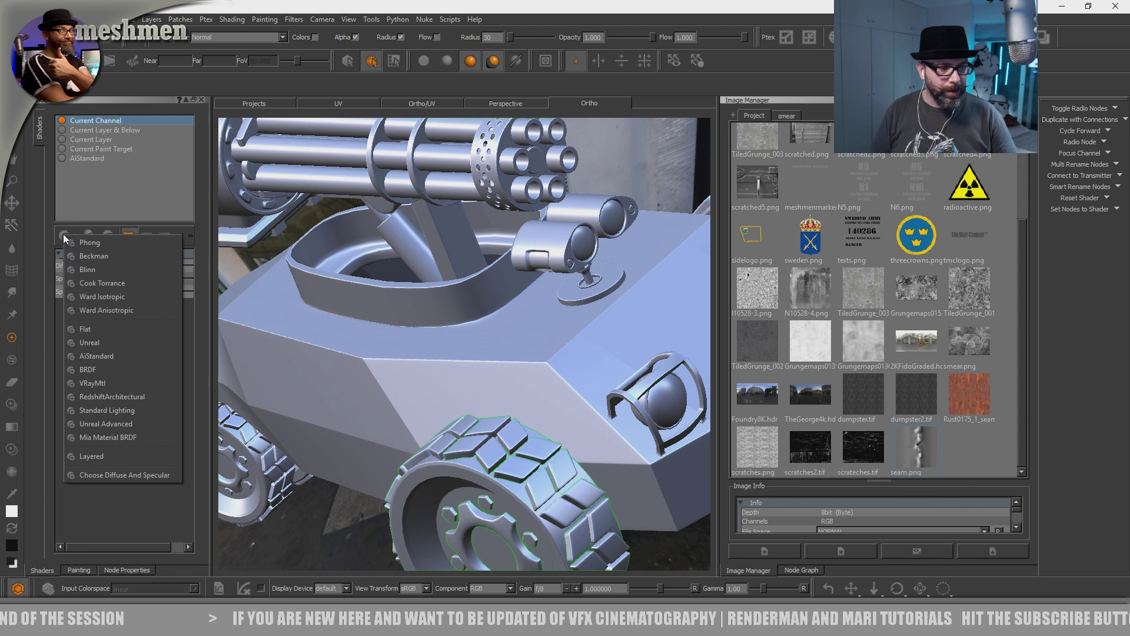
click(87, 355)
click(121, 203)
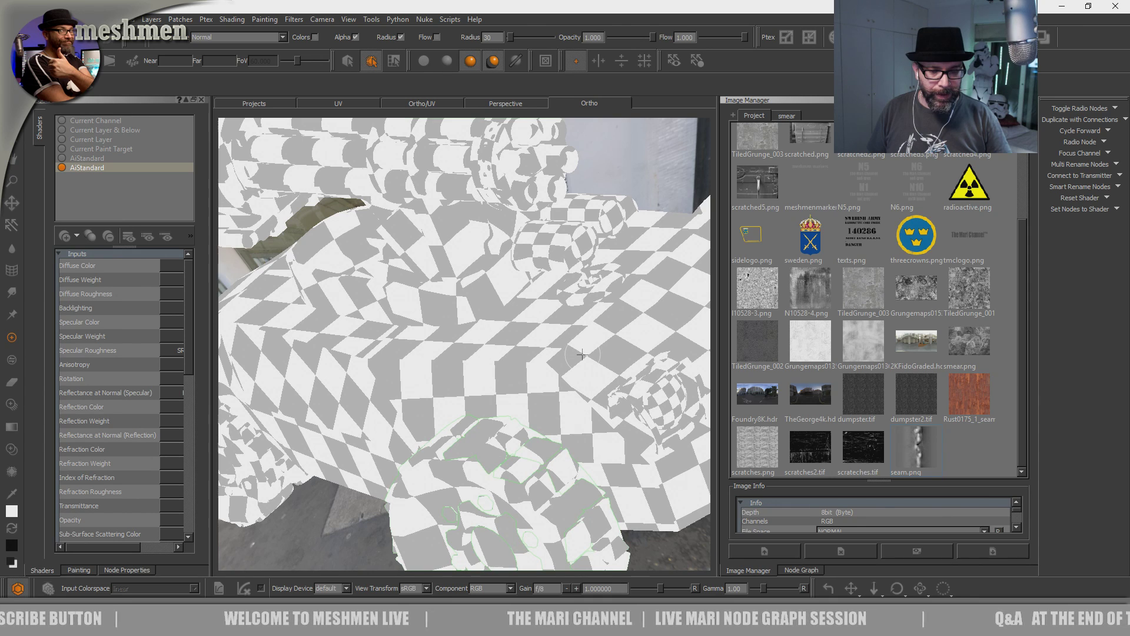
alt+drag(582, 354, 593, 362)
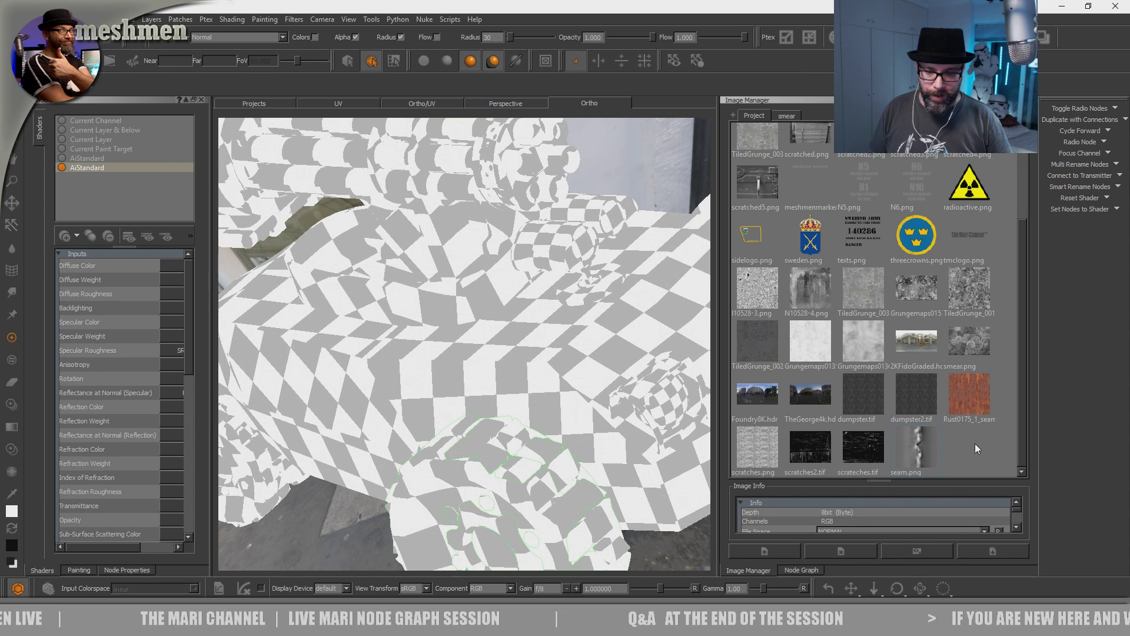
- Show the Node Graph beside the viewport and inspect the green-painted hull, turret ring and gun barrels
click(802, 570)
alt+right_drag(605, 465, 424, 427)
alt+drag(424, 427, 482, 433)
alt+right_drag(482, 433, 623, 455)
alt+drag(623, 455, 545, 445)
alt+right_drag(544, 445, 606, 464)
alt+middle_drag(566, 430, 565, 300)
alt+right_drag(565, 300, 649, 404)
mouse_move(649, 404)
alt+mouse_down()
mouse_move(485, 363)
mouse_move(403, 450)
mouse_move(426, 441)
mouse_move(398, 434)
mouse_move(461, 439)
mouse_move(474, 422)
mouse_move(448, 406)
mouse_move(482, 424)
alt+mouse_up()
alt+middle_drag(466, 385, 376, 289)
alt+right_drag(377, 289, 514, 389)
alt+right_drag(392, 324, 560, 374)
alt+drag(558, 373, 519, 432)
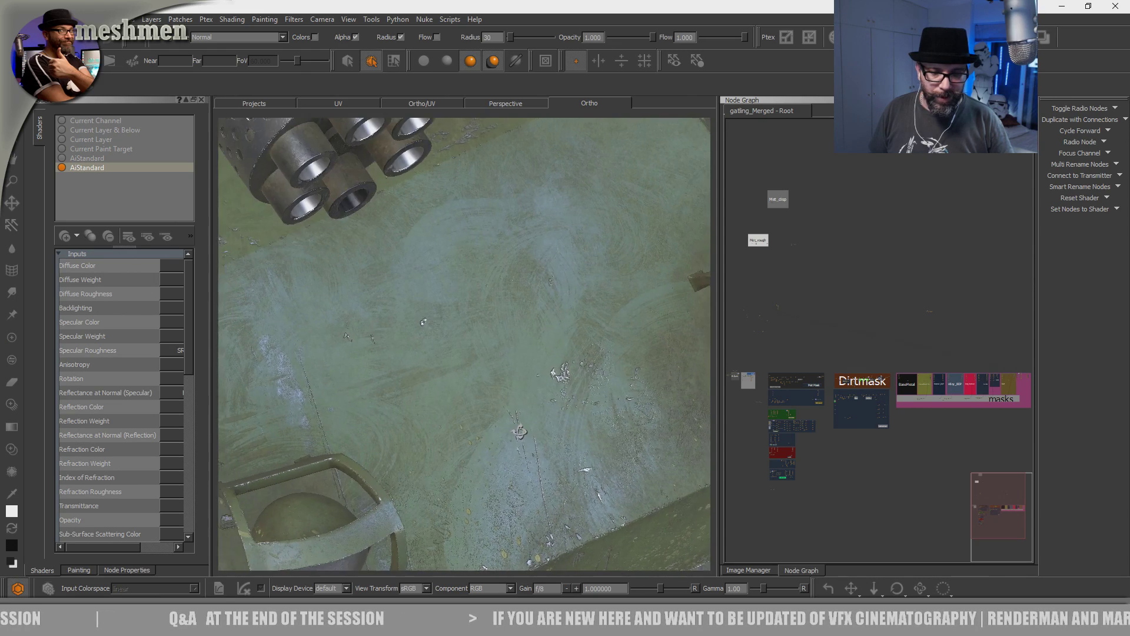
alt+right_drag(519, 431, 471, 412)
mouse_move(470, 412)
alt+mouse_down()
mouse_move(461, 365)
mouse_move(477, 387)
mouse_move(461, 404)
alt+mouse_up()
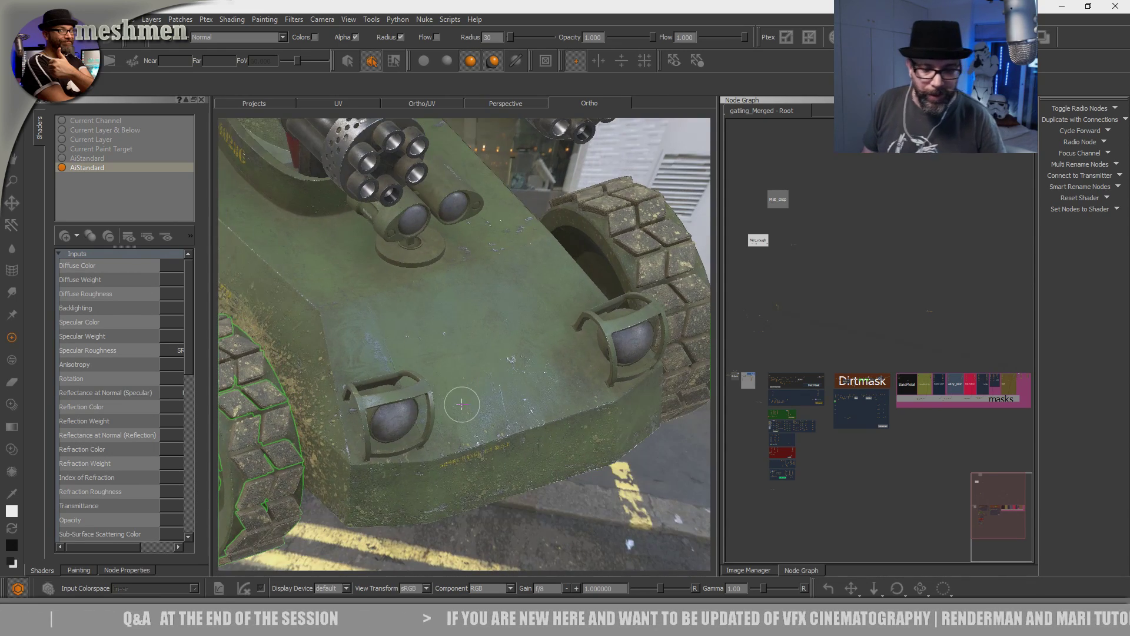
- Zoom the node graph onto the pink masks backdrop
scroll(909, 351, up, 5)
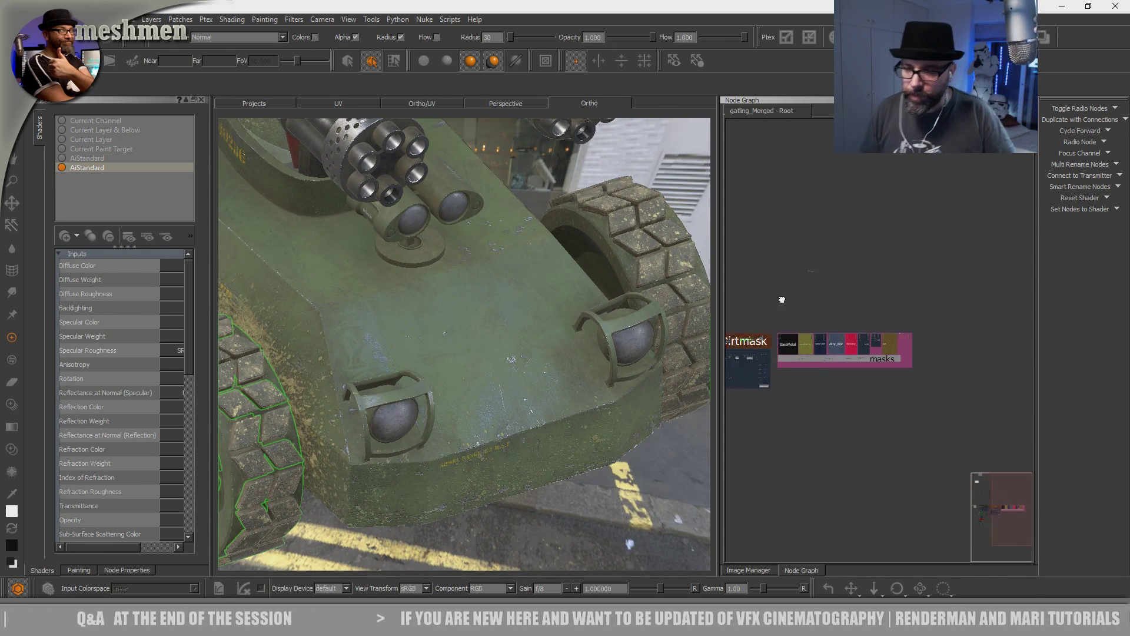
scroll(839, 278, up, 5)
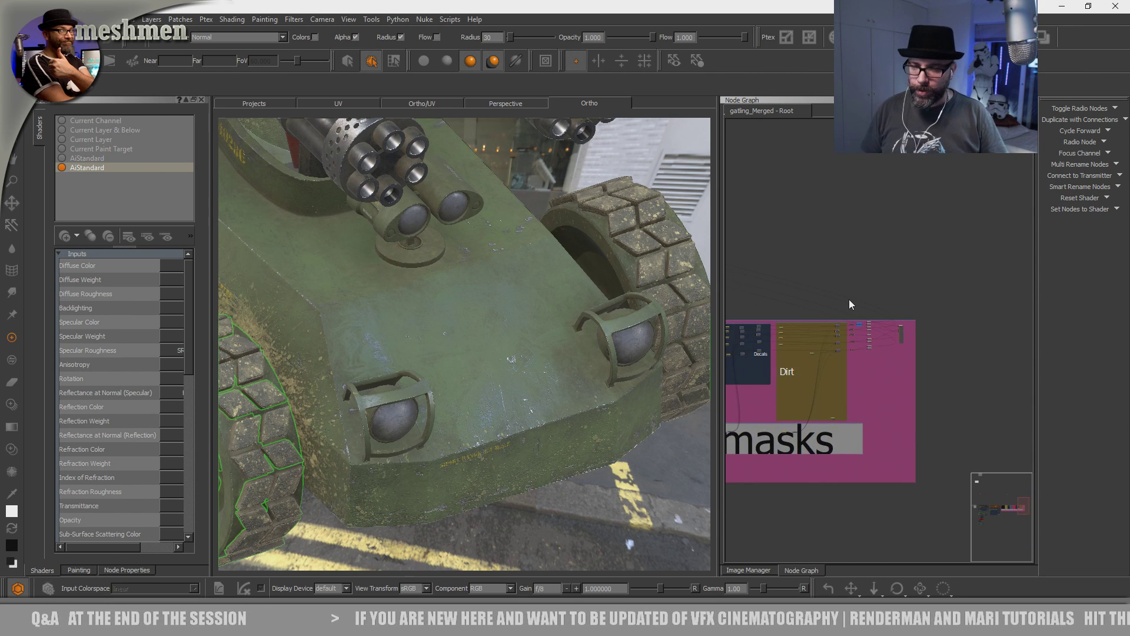
scroll(818, 435, up, 4)
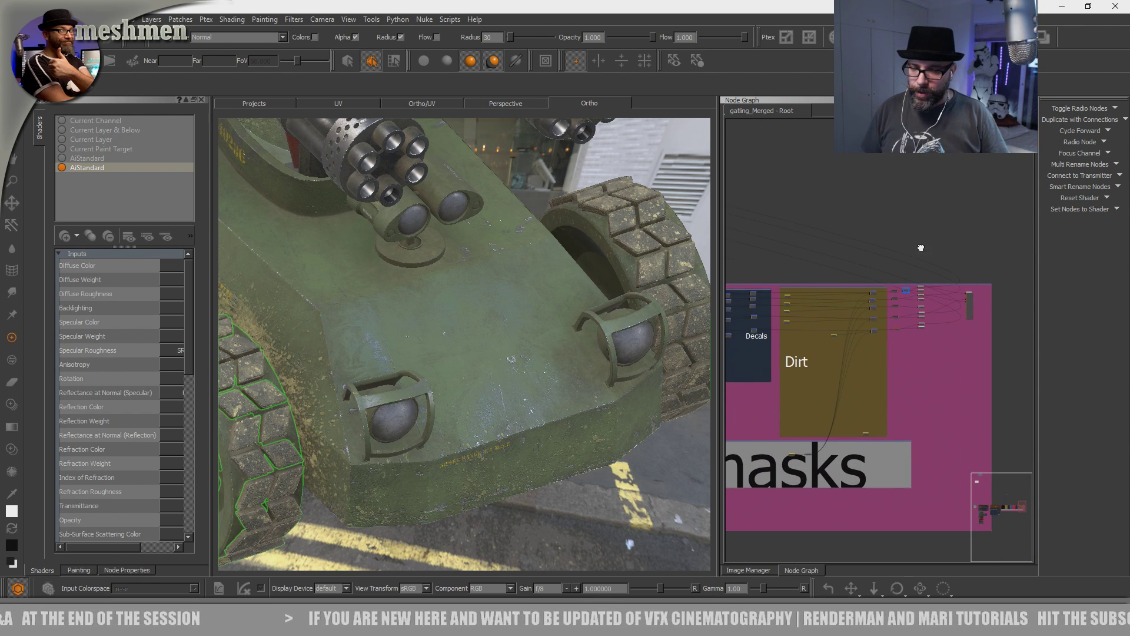
scroll(814, 416, up, 1)
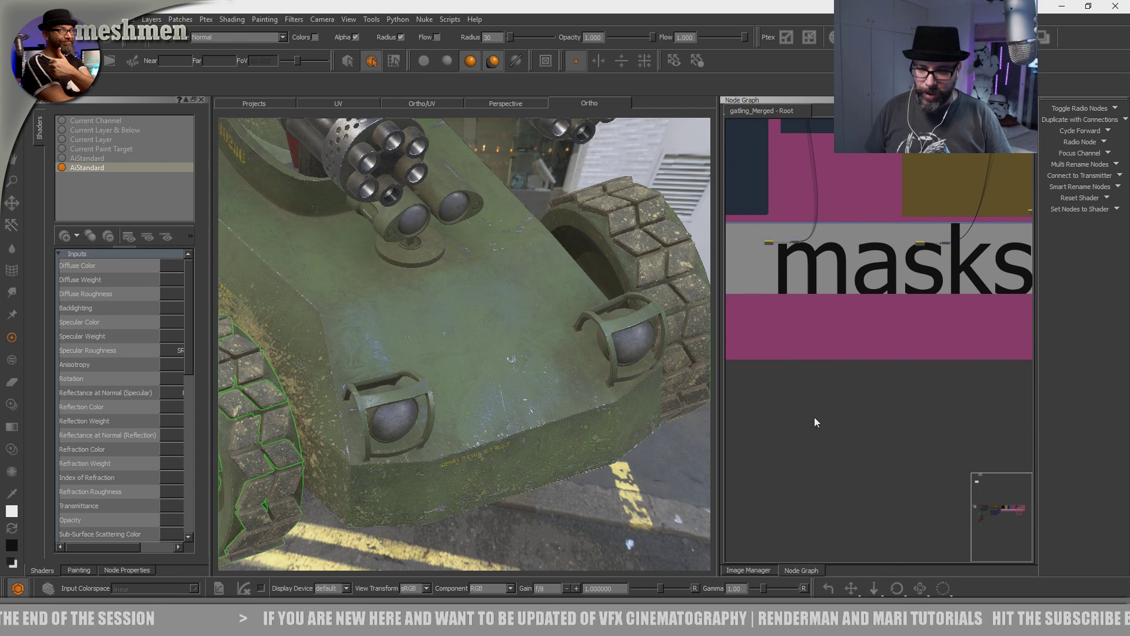
scroll(810, 419, down, 1)
- Create a Grey Constant node by searching 'grey' in the node graph
key(Tab)
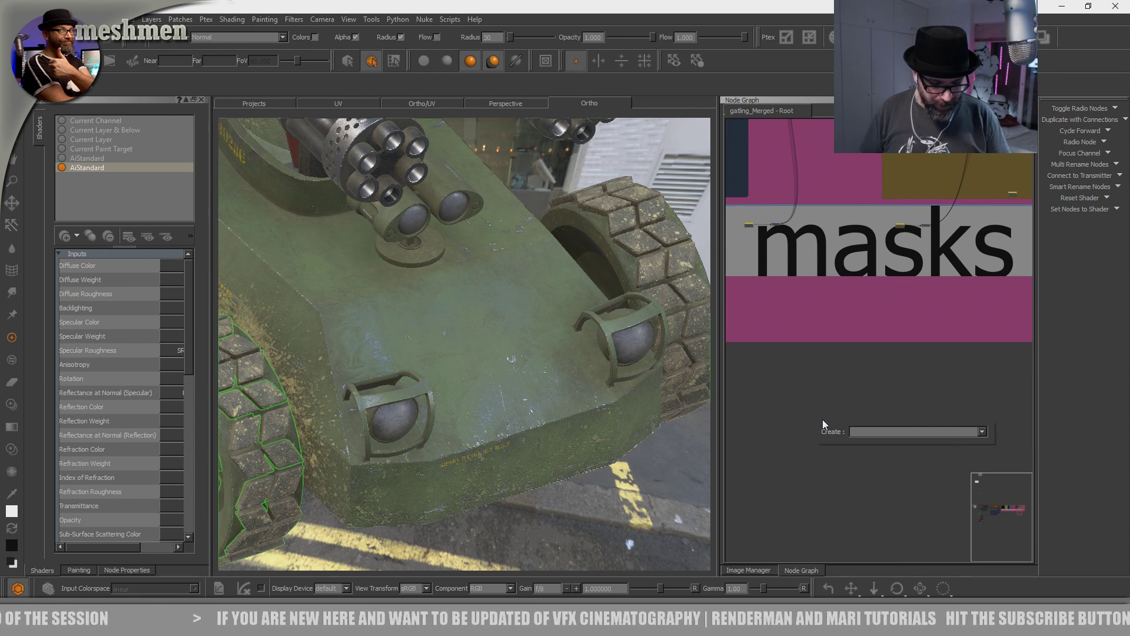
text(greu)
key(BackSpace)
text(y Constant)
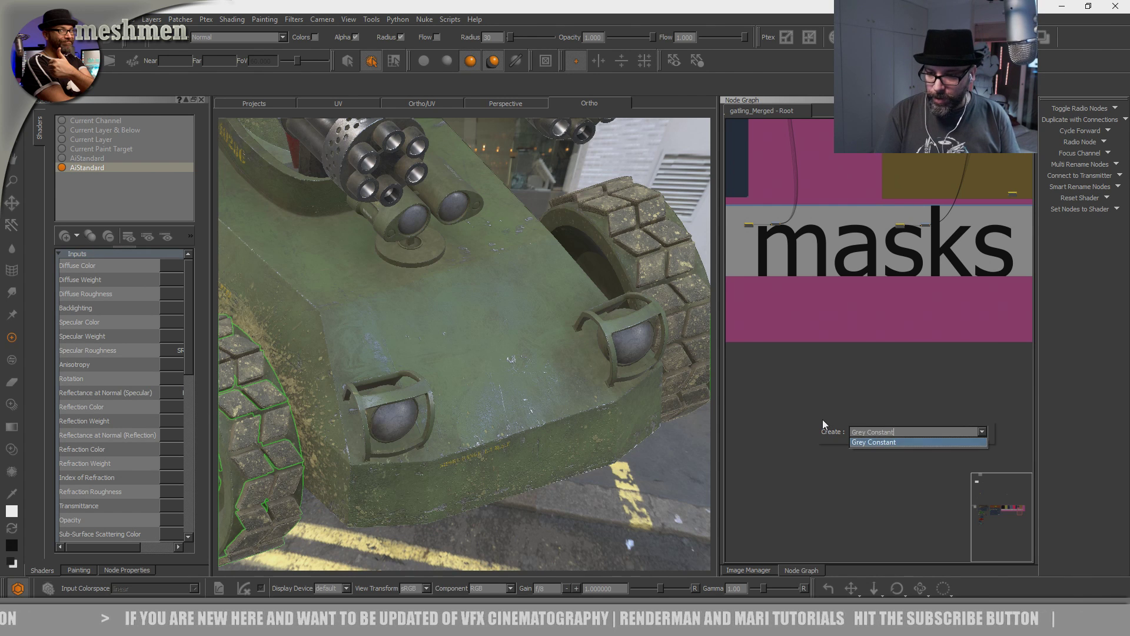
key(Return)
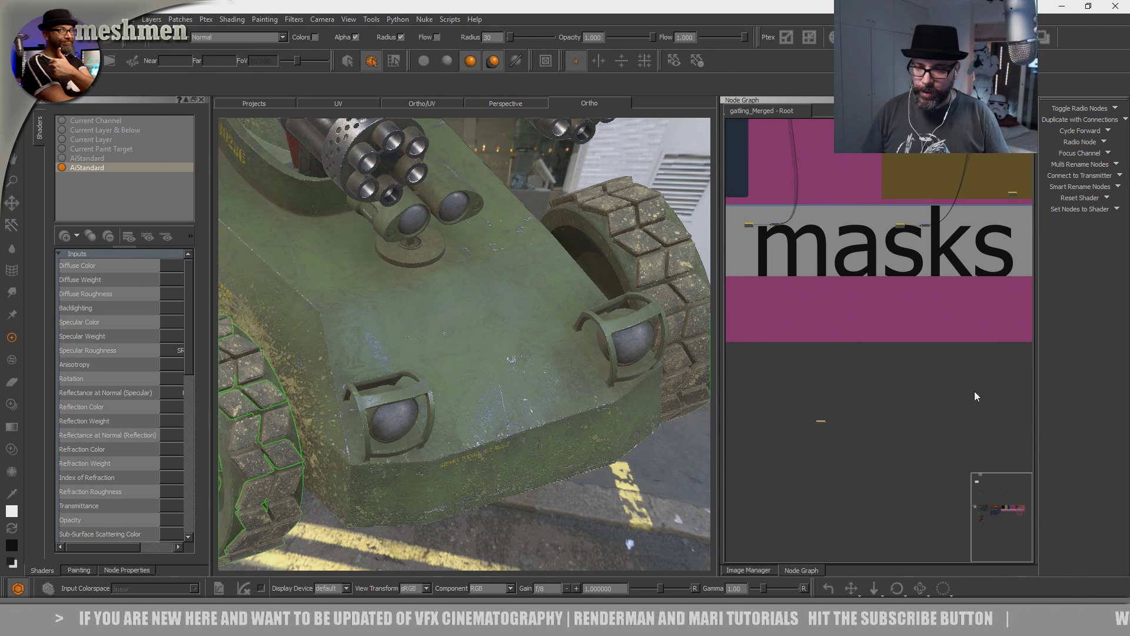
- Move the new Grey Constant node up into the masks backdrop area
scroll(830, 440, down, 2)
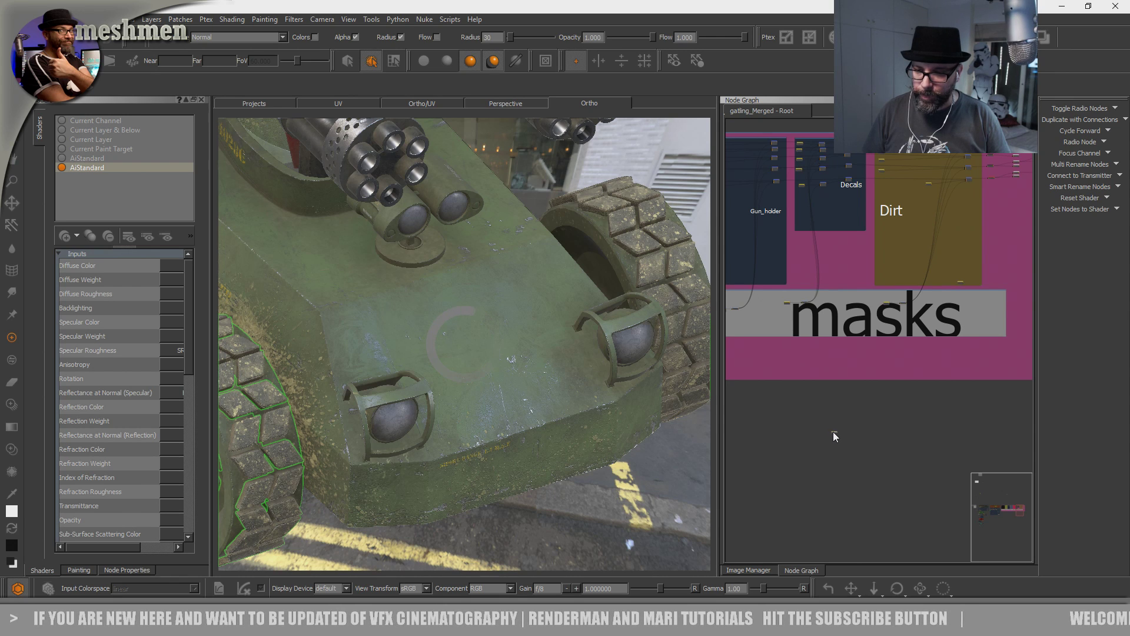
middle_drag(917, 437, 787, 489)
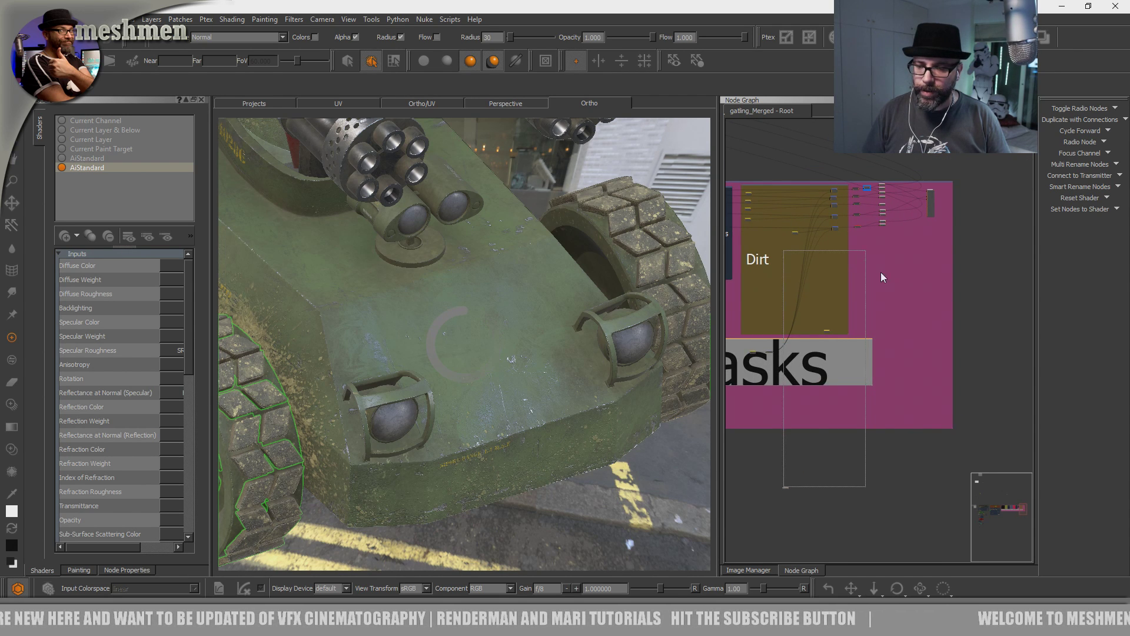
scroll(800, 496, up, 2)
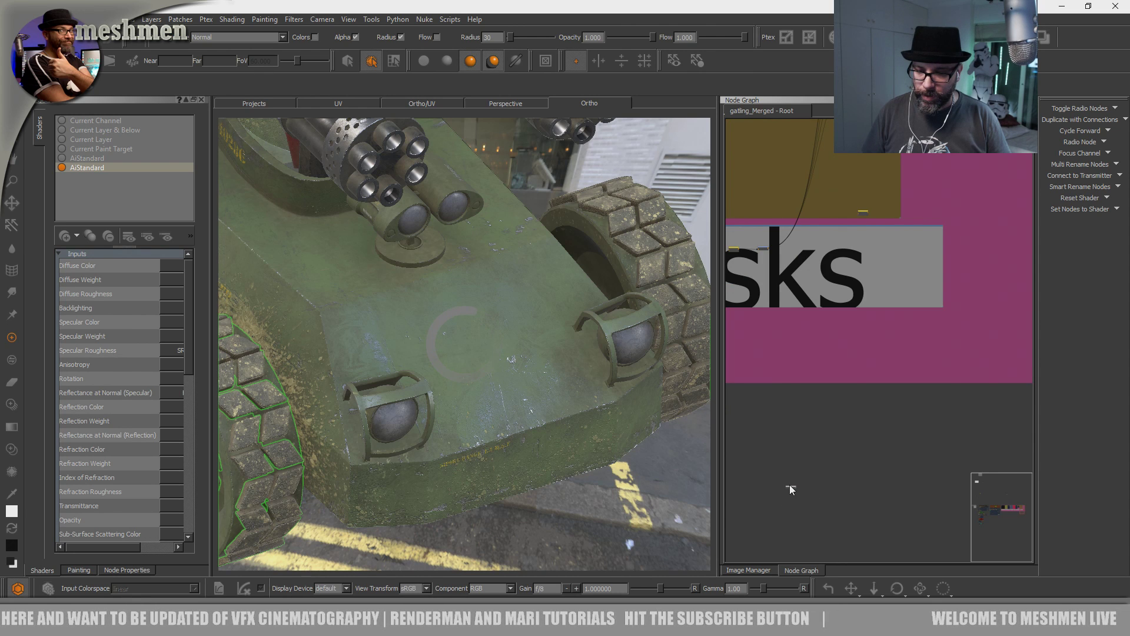
middle_drag(934, 180, 827, 386)
scroll(828, 381, up, 1)
drag(815, 394, 797, 218)
- Bring the Bake Point nodes into view and select Bake Point 4
middle_drag(844, 331, 887, 431)
scroll(899, 404, up, 1)
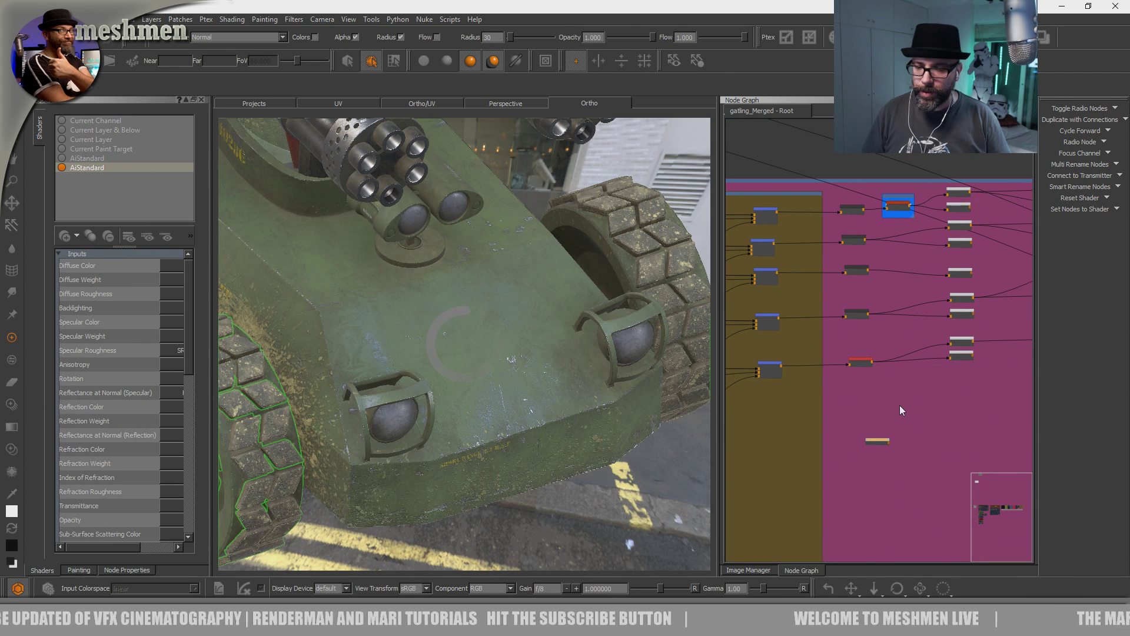
middle_drag(905, 221, 850, 207)
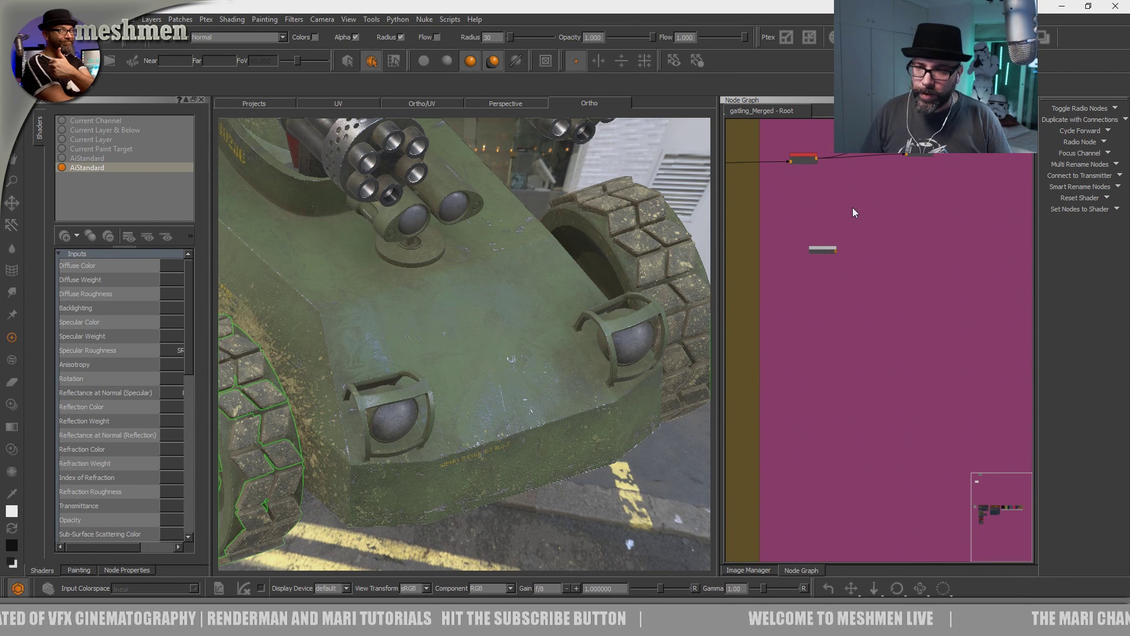
middle_drag(884, 336, 917, 440)
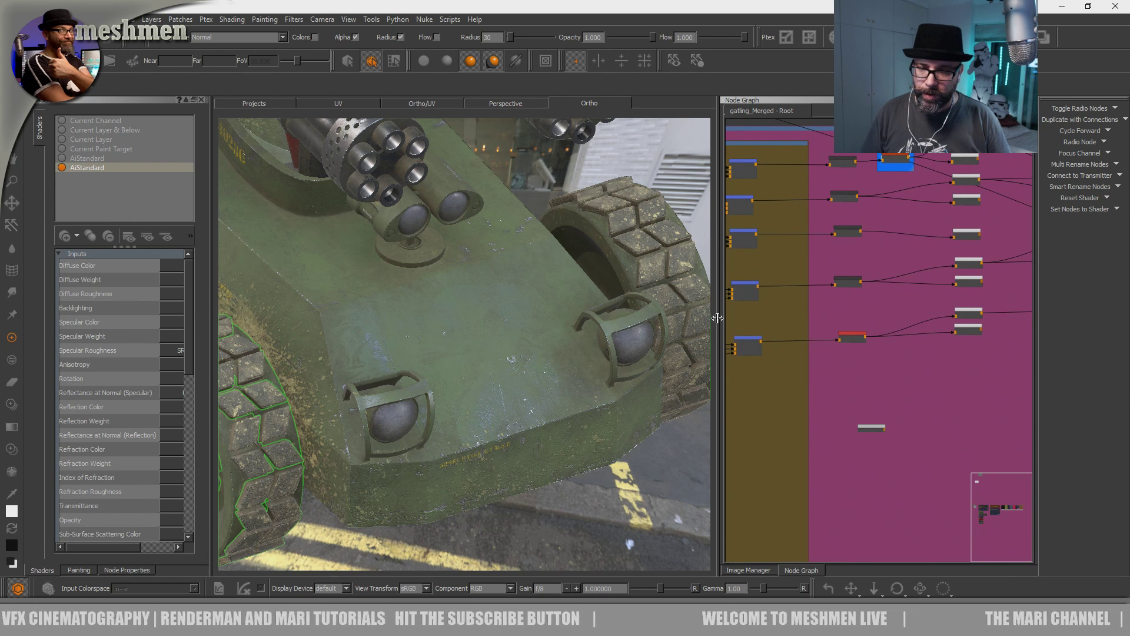
click(841, 161)
scroll(859, 170, up, 5)
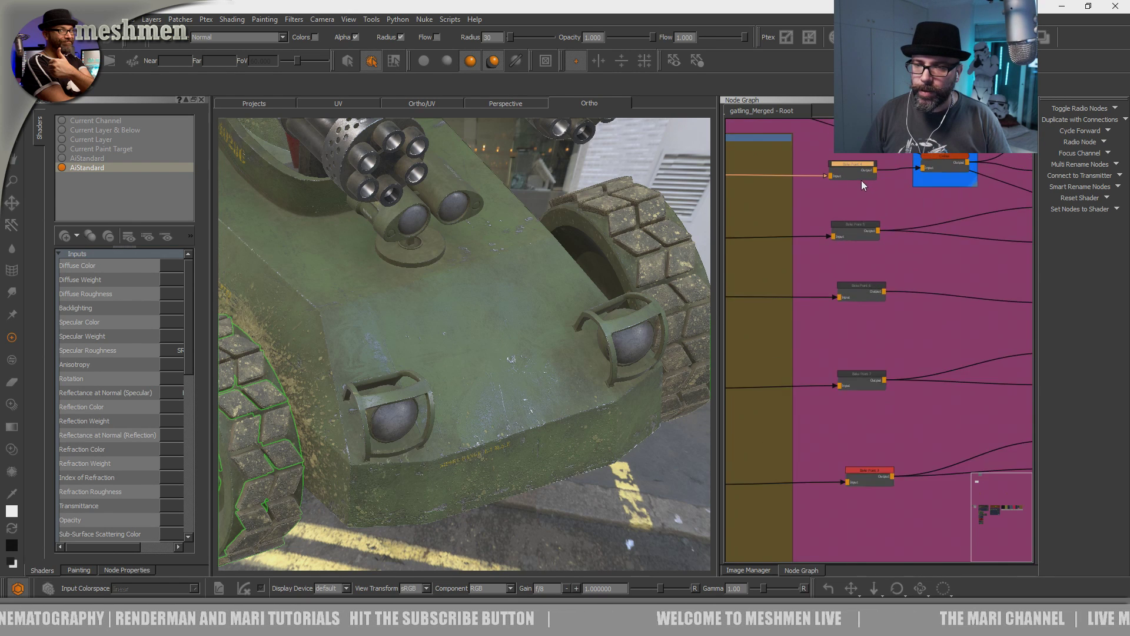
drag(853, 167, 839, 165)
- Open Bake Point 4's Node Properties and bake the graph feeding it
double_click(843, 164)
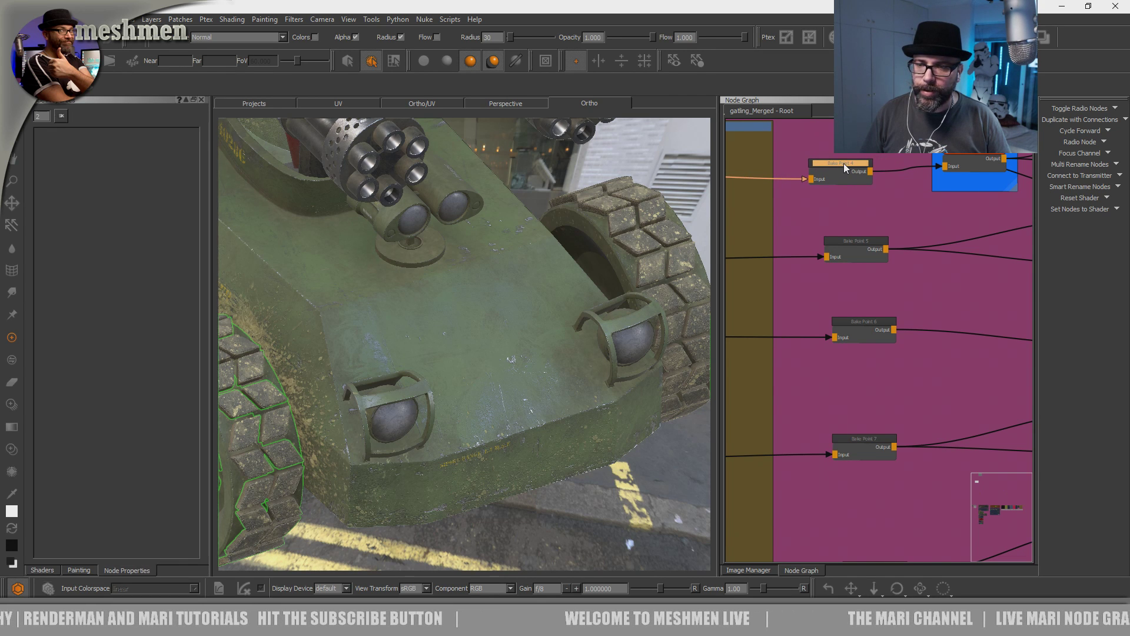
drag(850, 165, 853, 164)
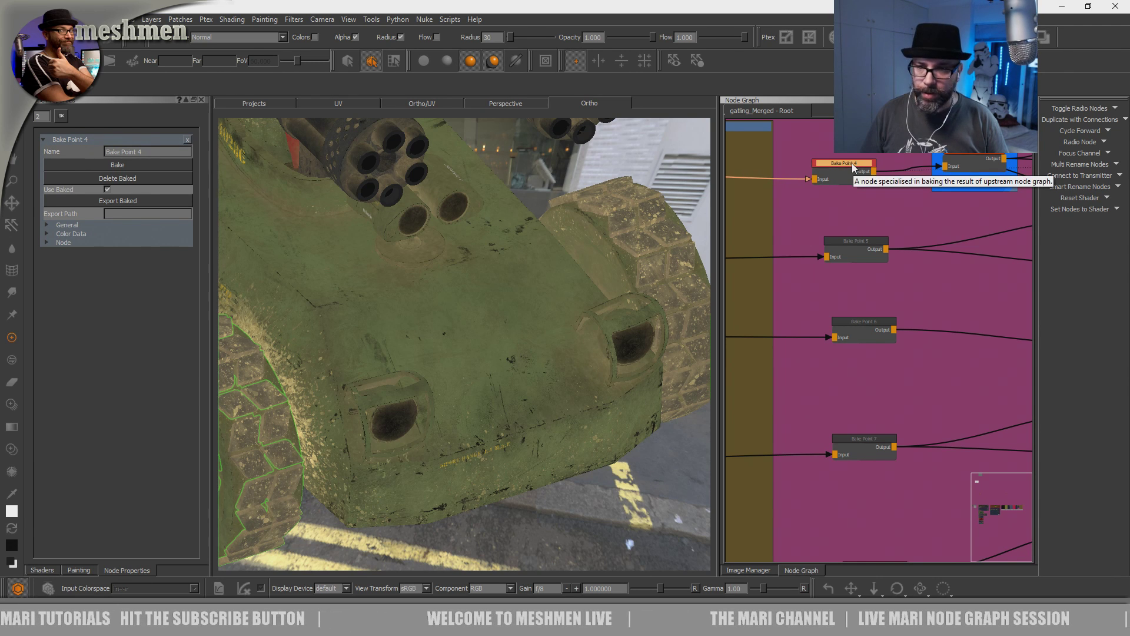
middle_drag(852, 164, 936, 185)
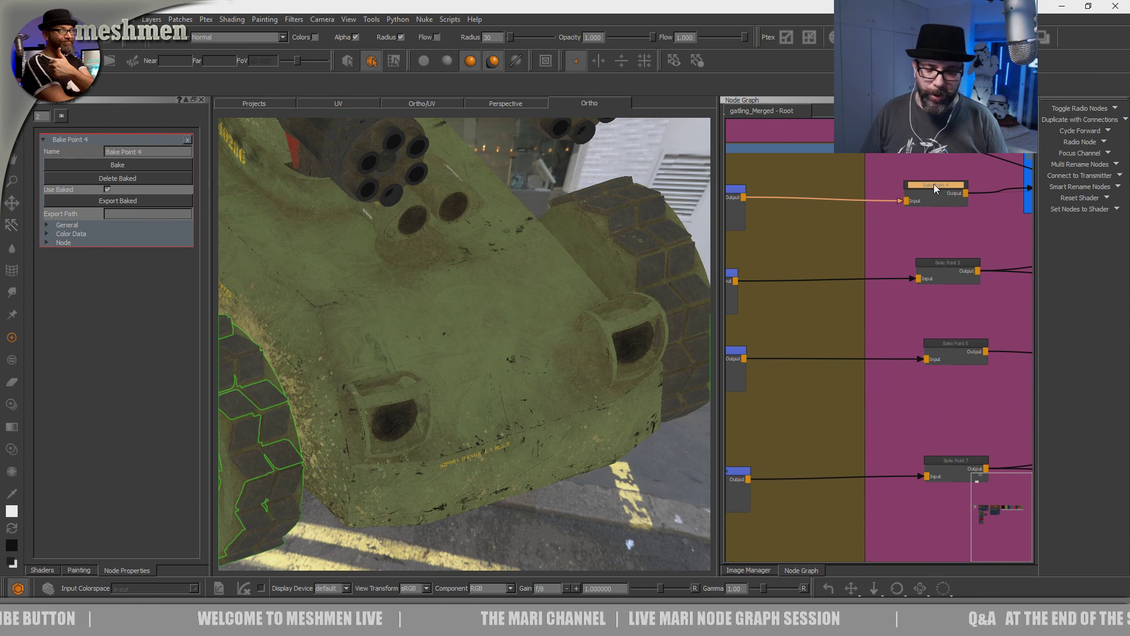
drag(948, 187, 933, 187)
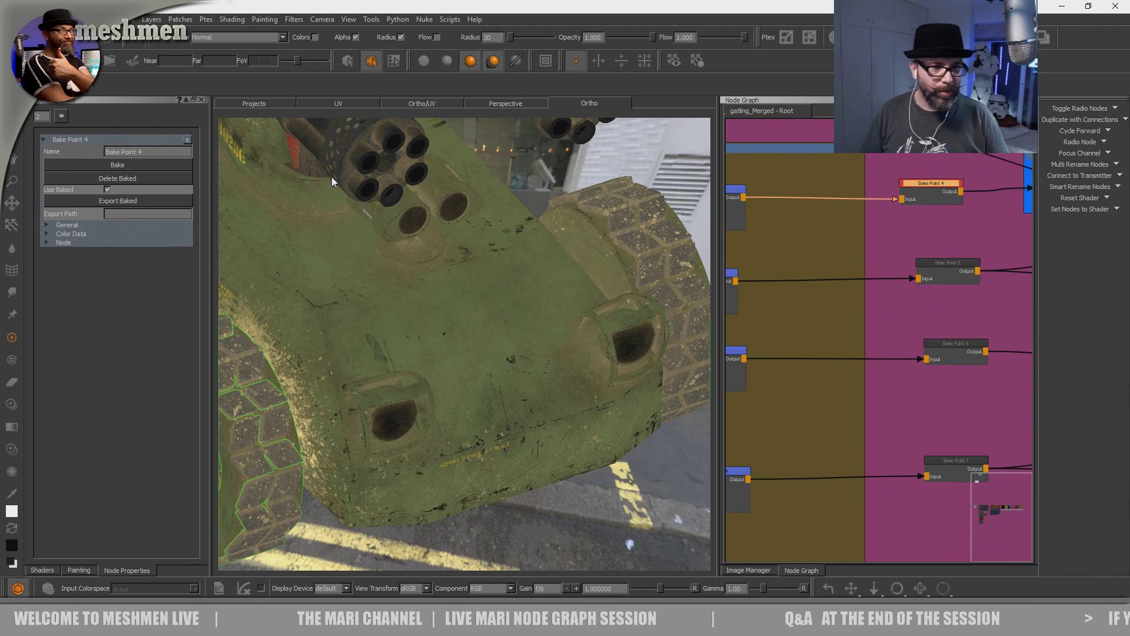
click(119, 165)
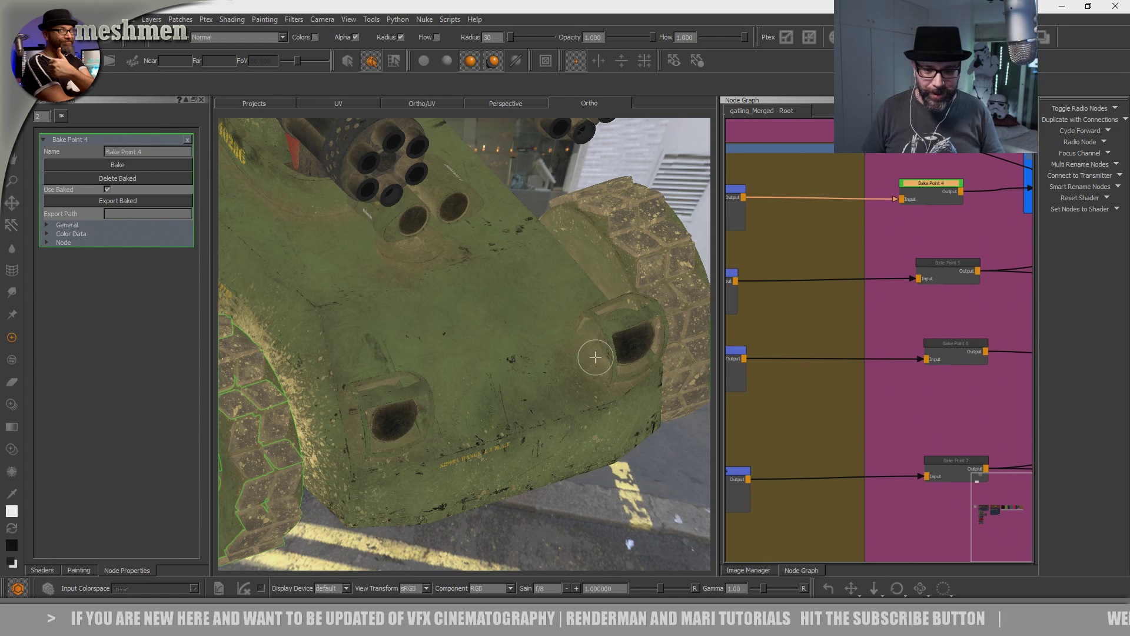
mouse_move(490, 411)
alt+mouse_down()
mouse_move(502, 423)
mouse_move(469, 418)
alt+mouse_up()
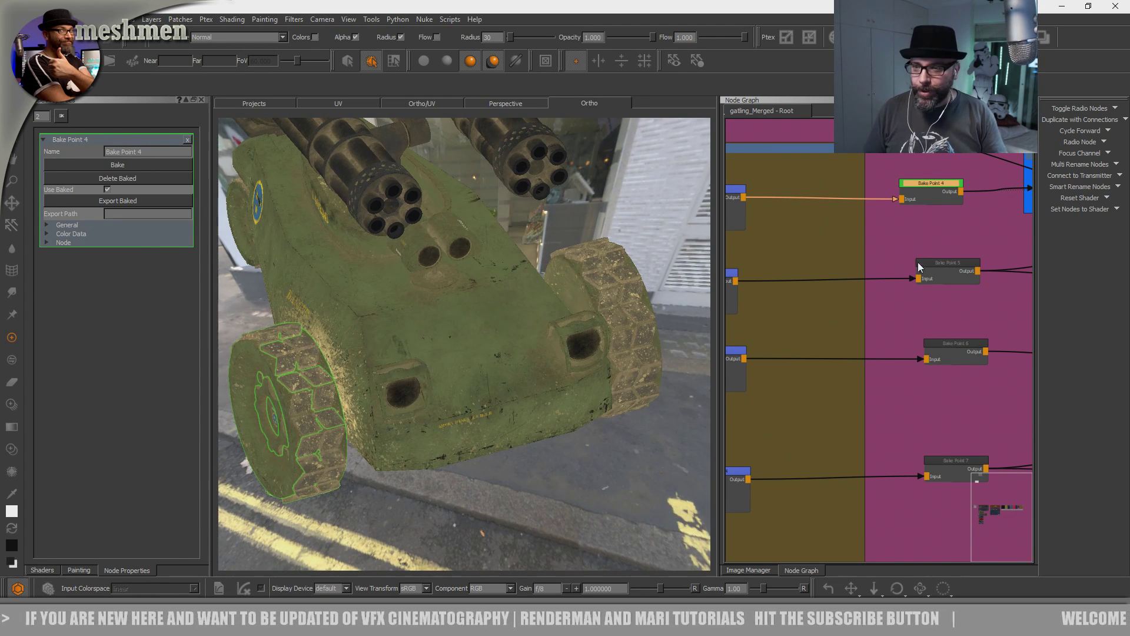
scroll(933, 261, down, 6)
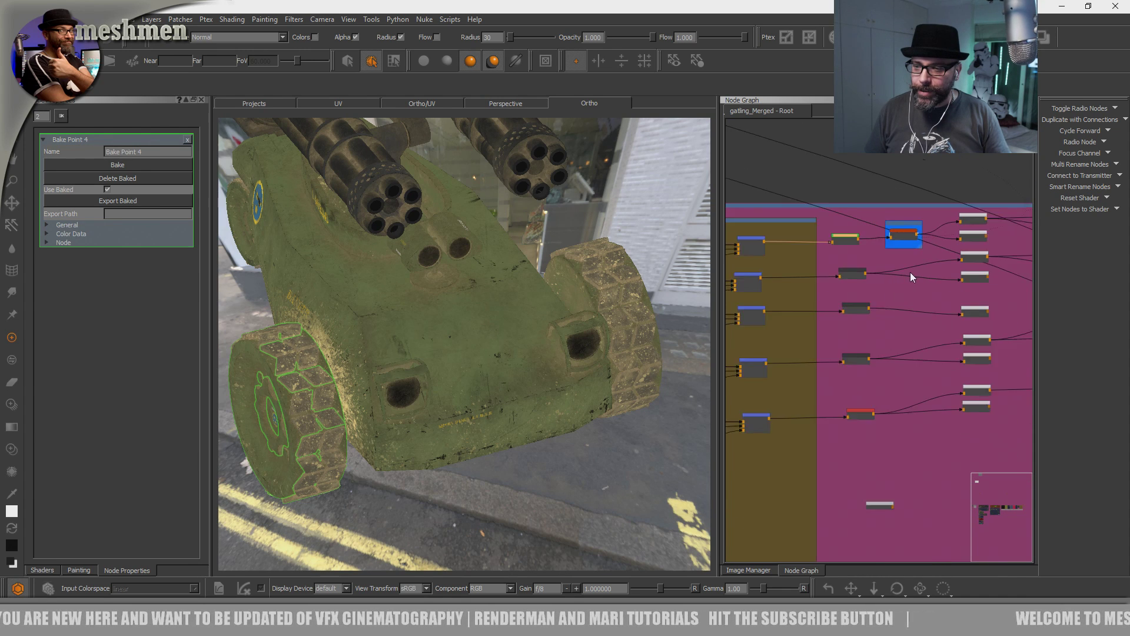
right_click(640, 20)
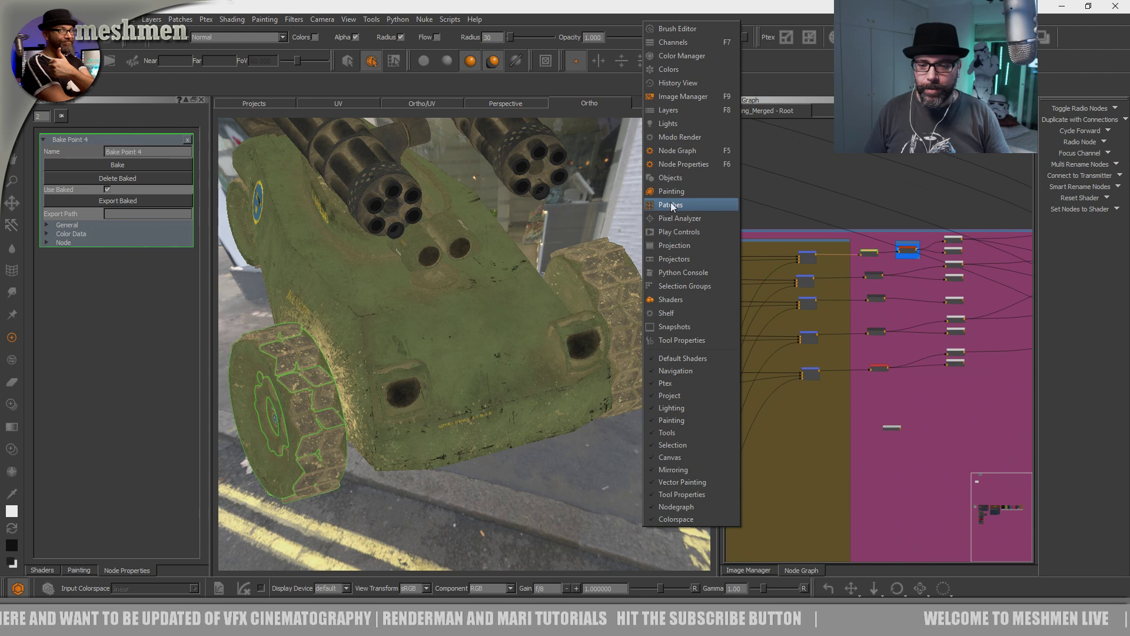
click(863, 199)
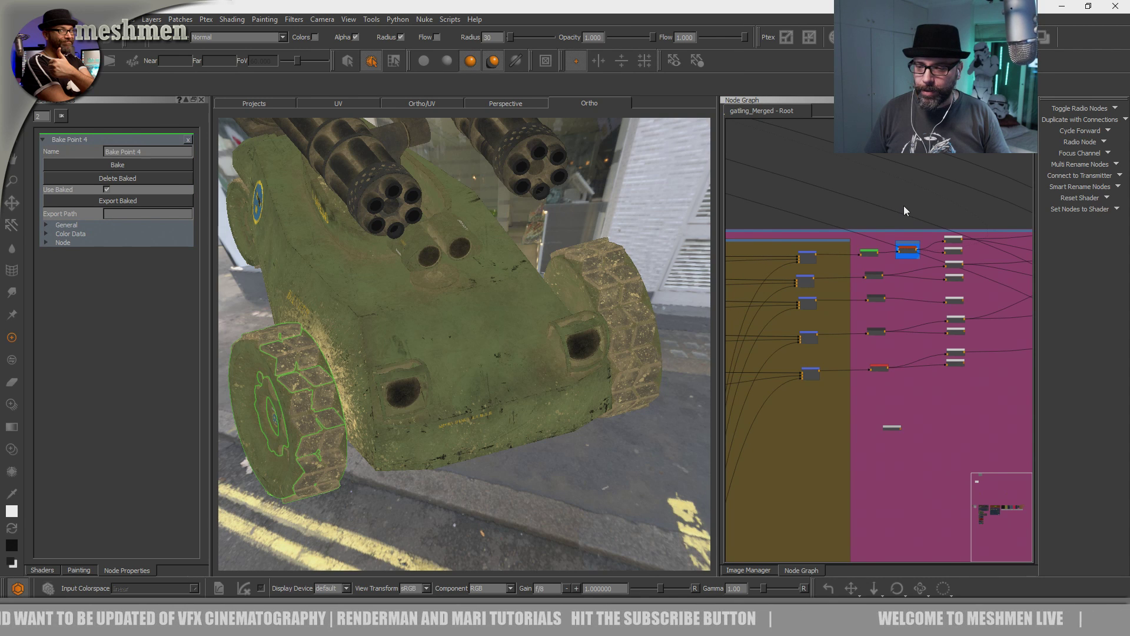
scroll(903, 206, down, 1)
scroll(912, 244, up, 1)
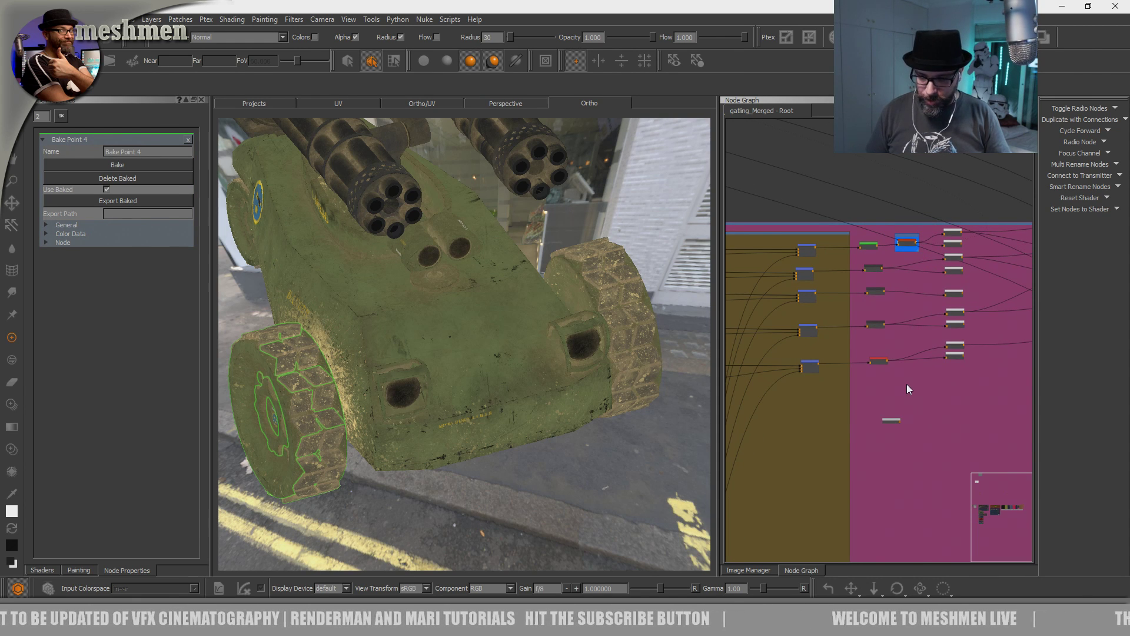
- Widen the node graph panel and position Grey Constant 7 alone in the pink area
drag(890, 418, 881, 422)
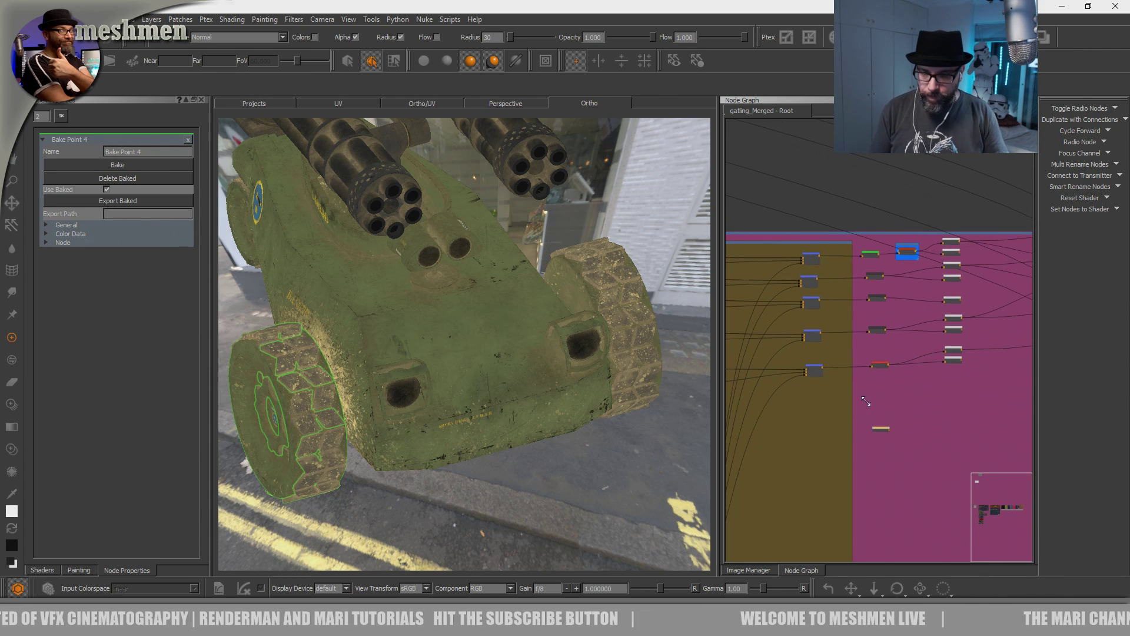
scroll(884, 430, up, 3)
middle_drag(919, 365, 872, 367)
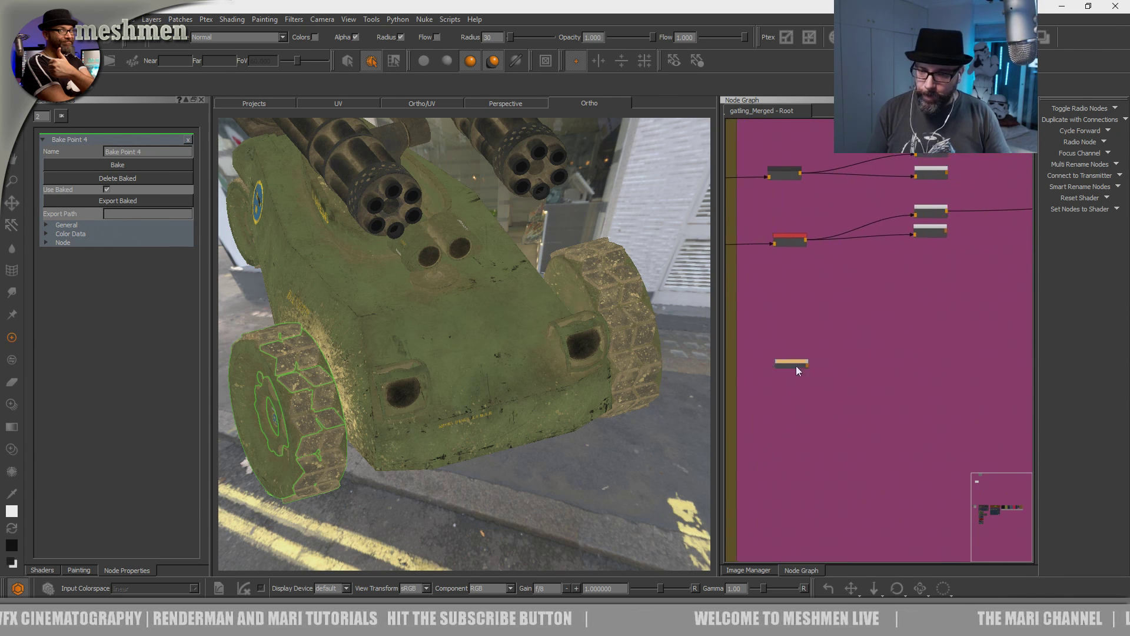
scroll(789, 364, up, 1)
drag(716, 377, 656, 378)
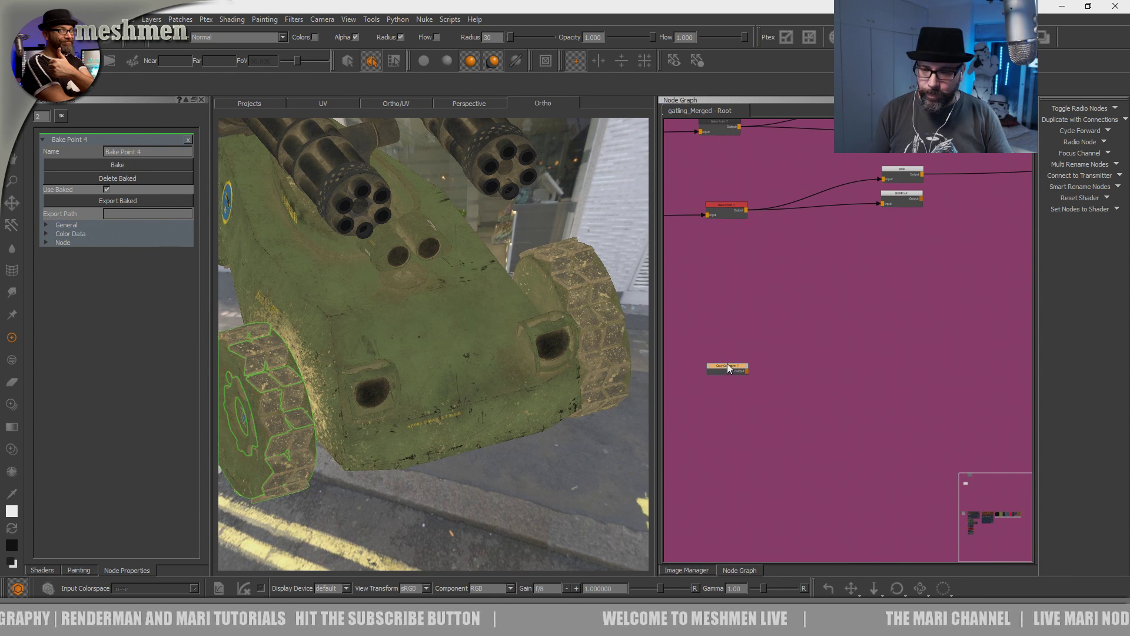
drag(726, 363, 725, 367)
- Add a Merge node fed by Grey Constant 7, placed to its right
key(m)
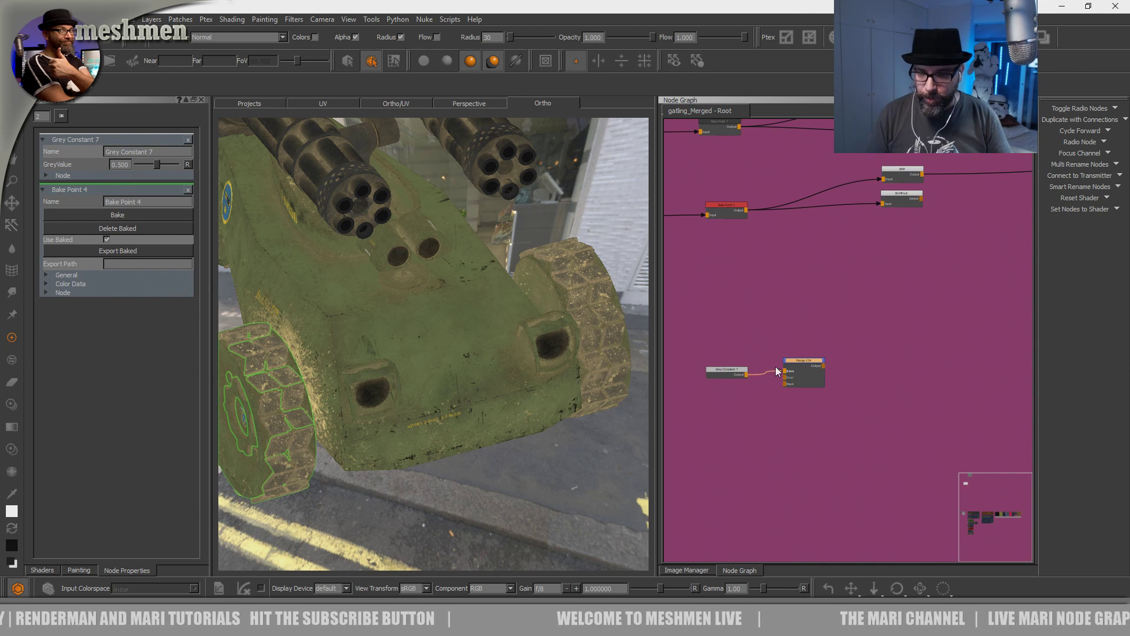
drag(810, 366, 824, 370)
click(720, 442)
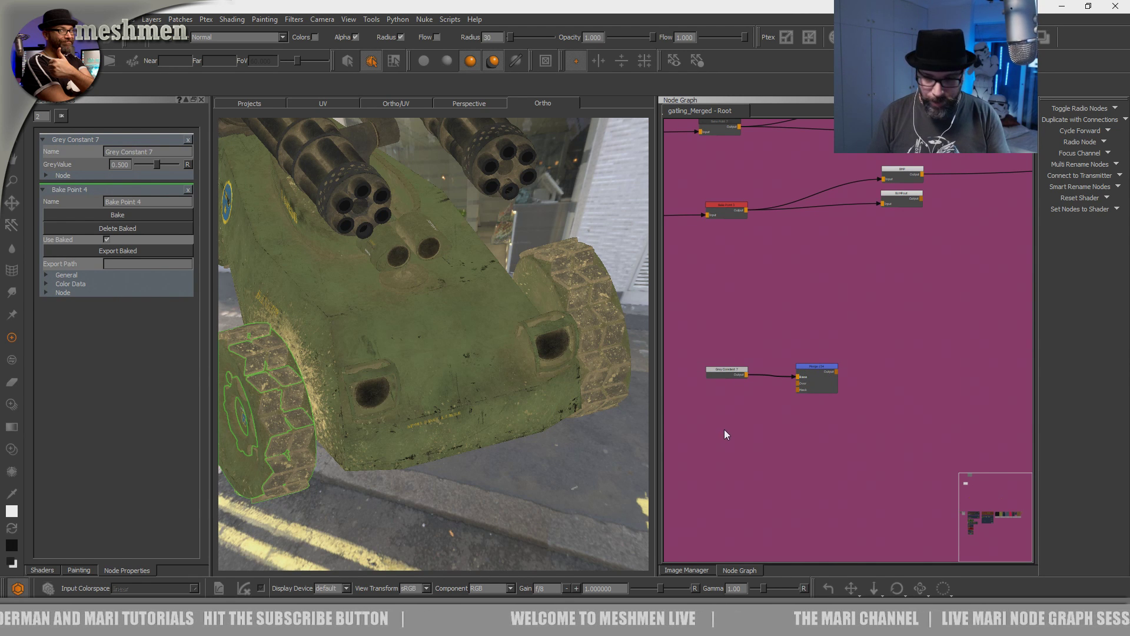
- Create a paint node filled with 0.500 mid-grey below Grey Constant 7
key(p)
click(537, 348)
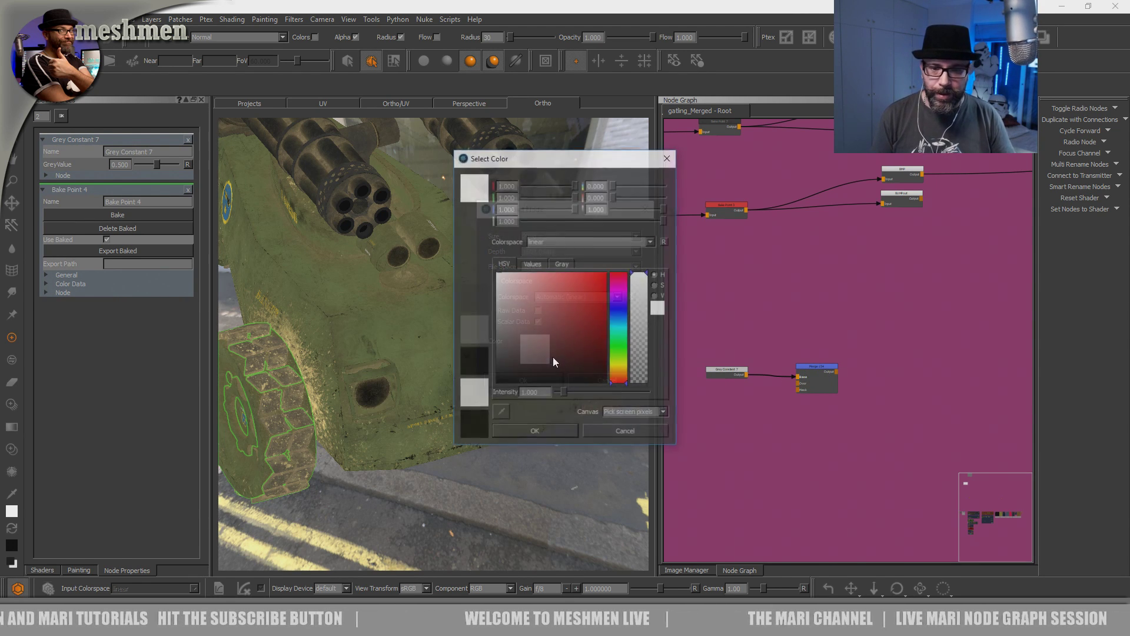
click(561, 264)
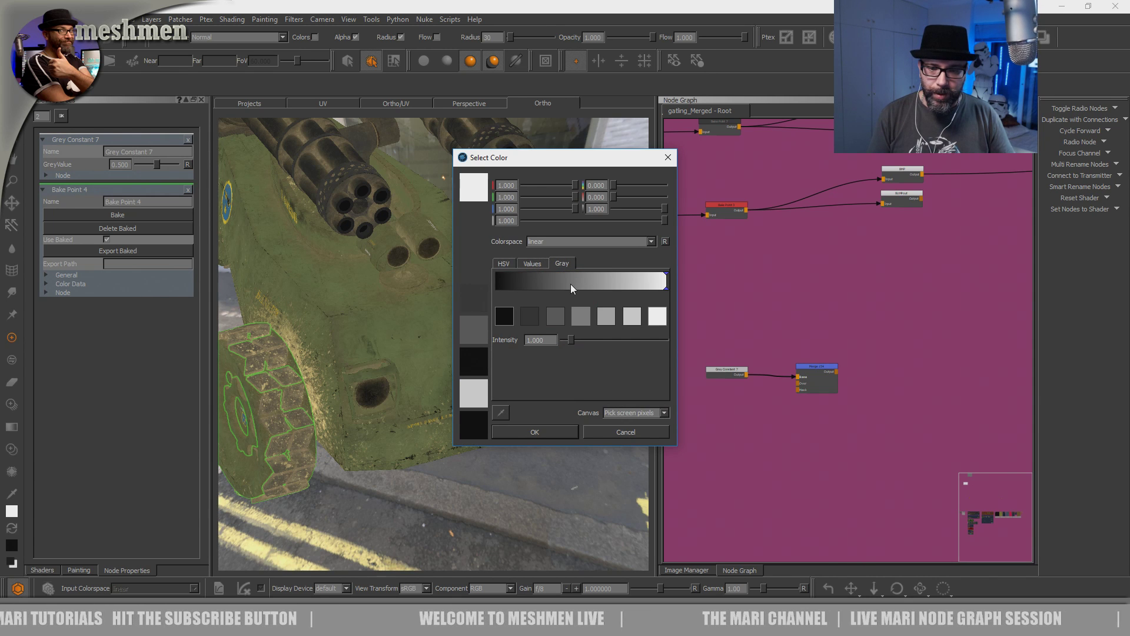
click(578, 321)
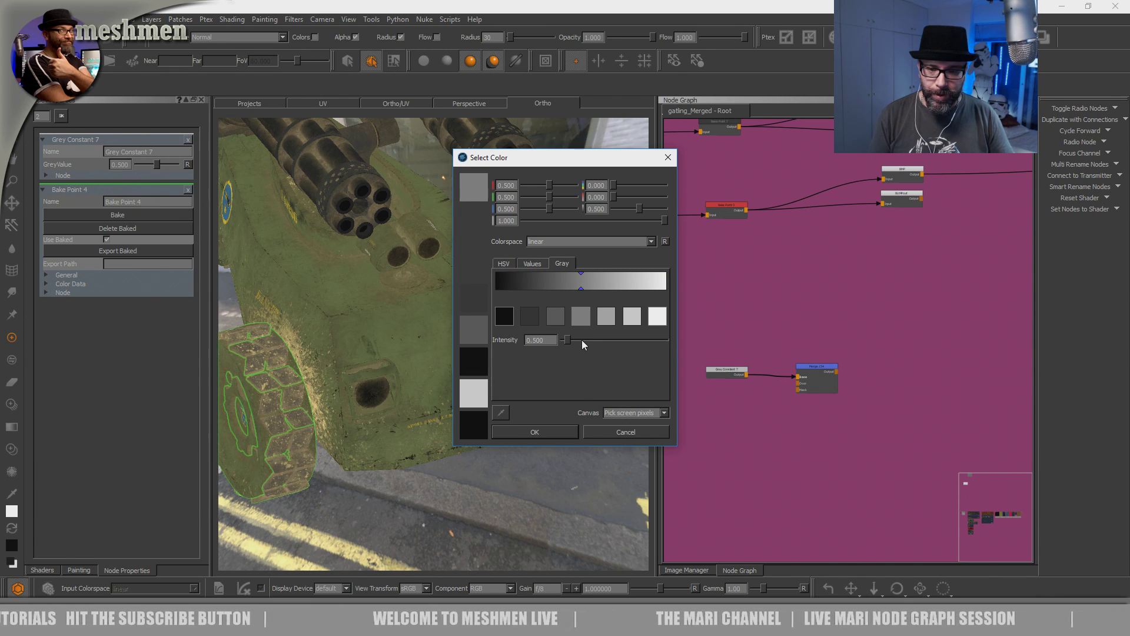
click(542, 431)
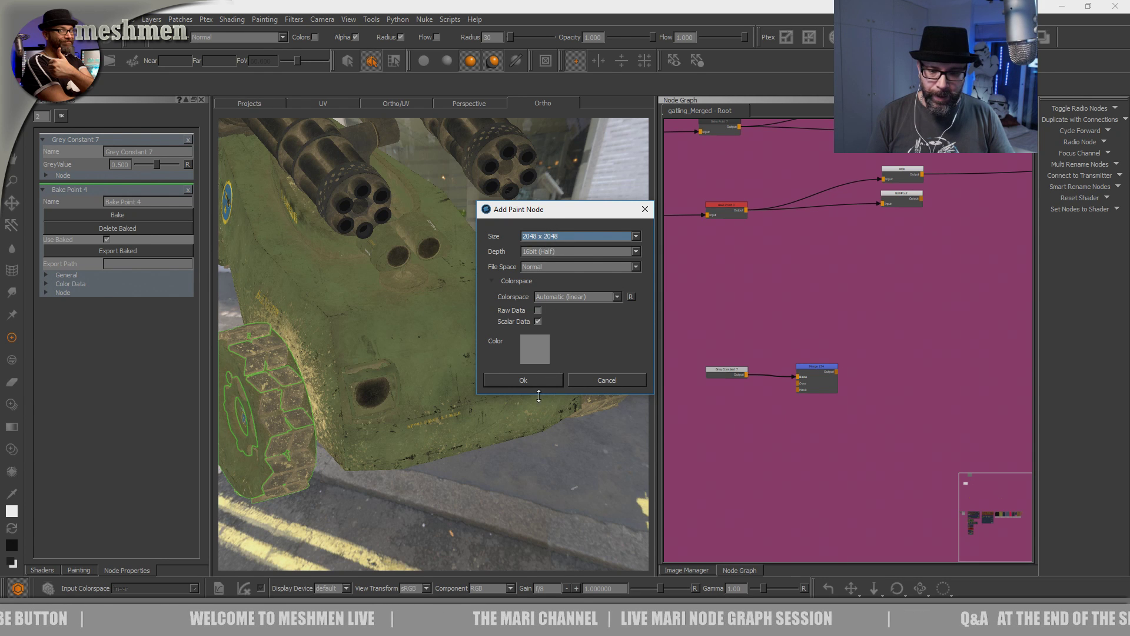
click(537, 380)
drag(747, 434, 741, 419)
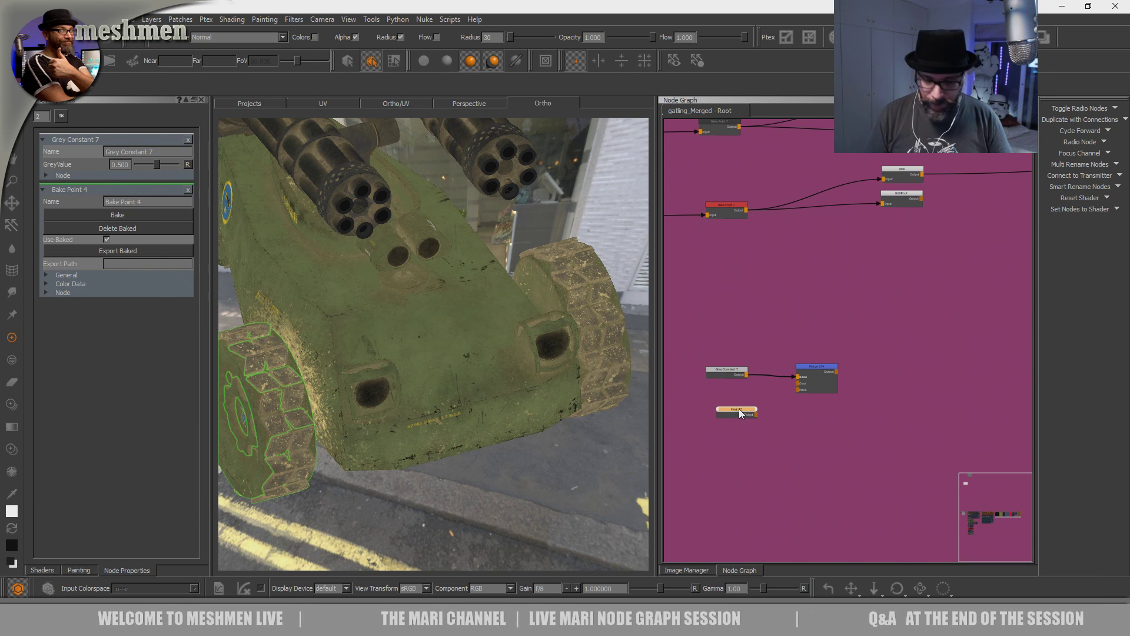
- Rename the paint node 'search', wire it into the Merge's Over input, and view the result
double_click(741, 412)
text(search)
key(Return)
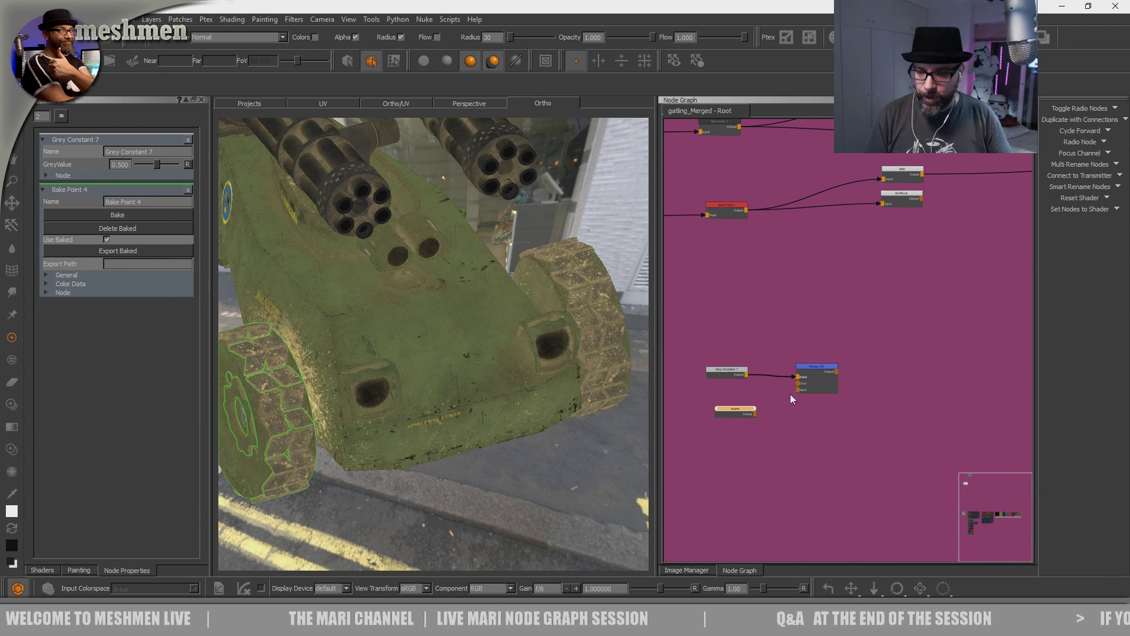
drag(740, 408, 827, 365)
key(1)
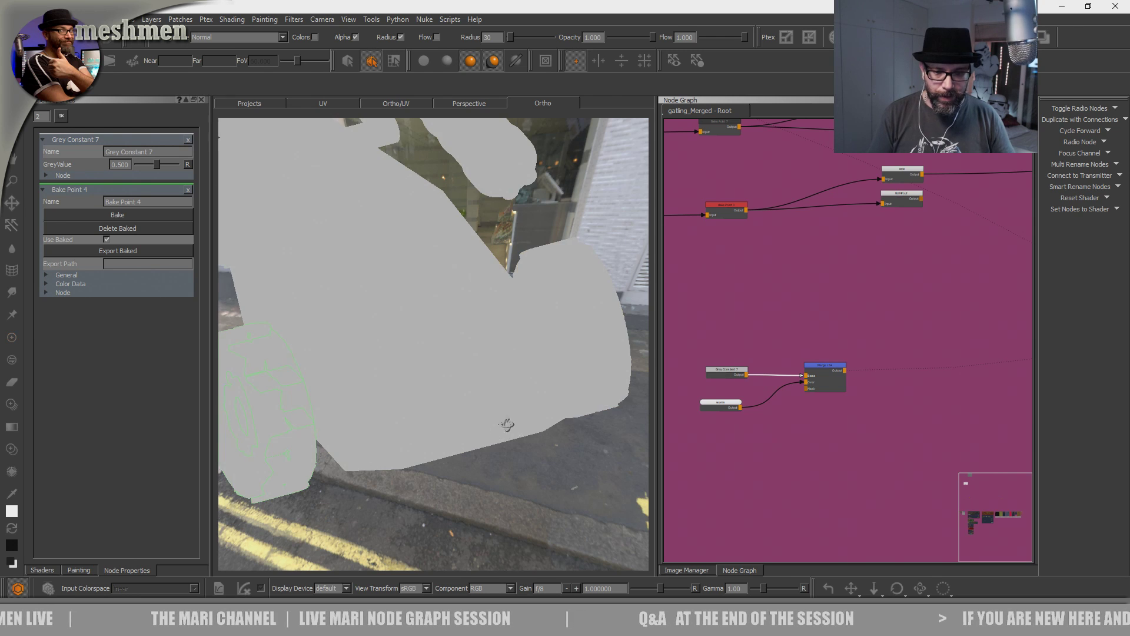
- Set Merge 154's blend mode to Overlay and check the result on the hull
click(827, 366)
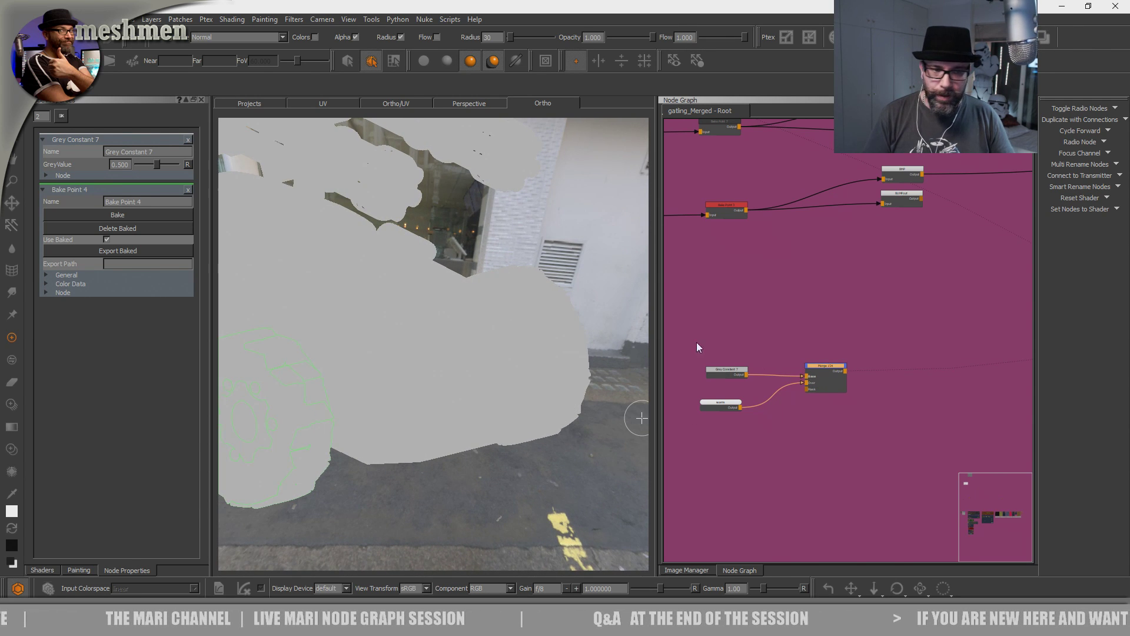
double_click(831, 366)
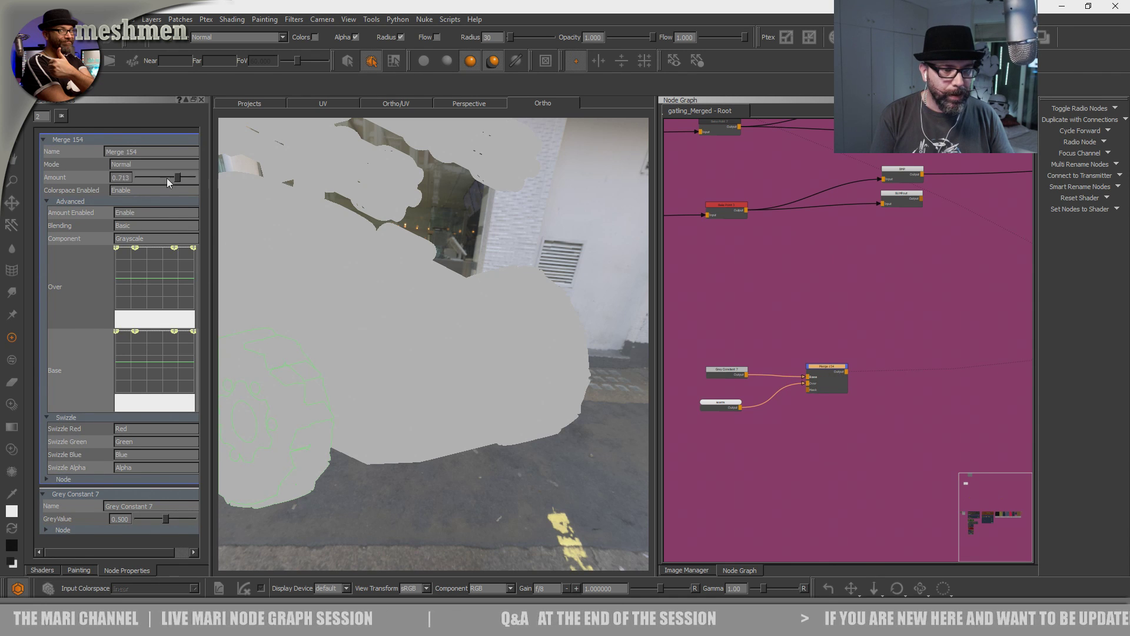
click(141, 164)
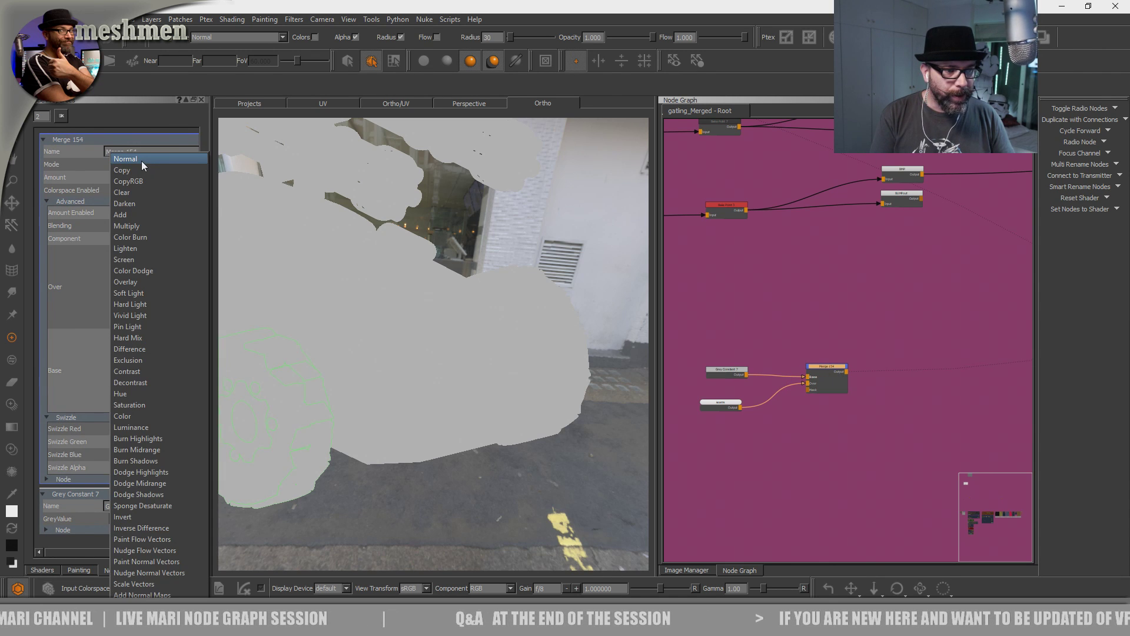
click(132, 282)
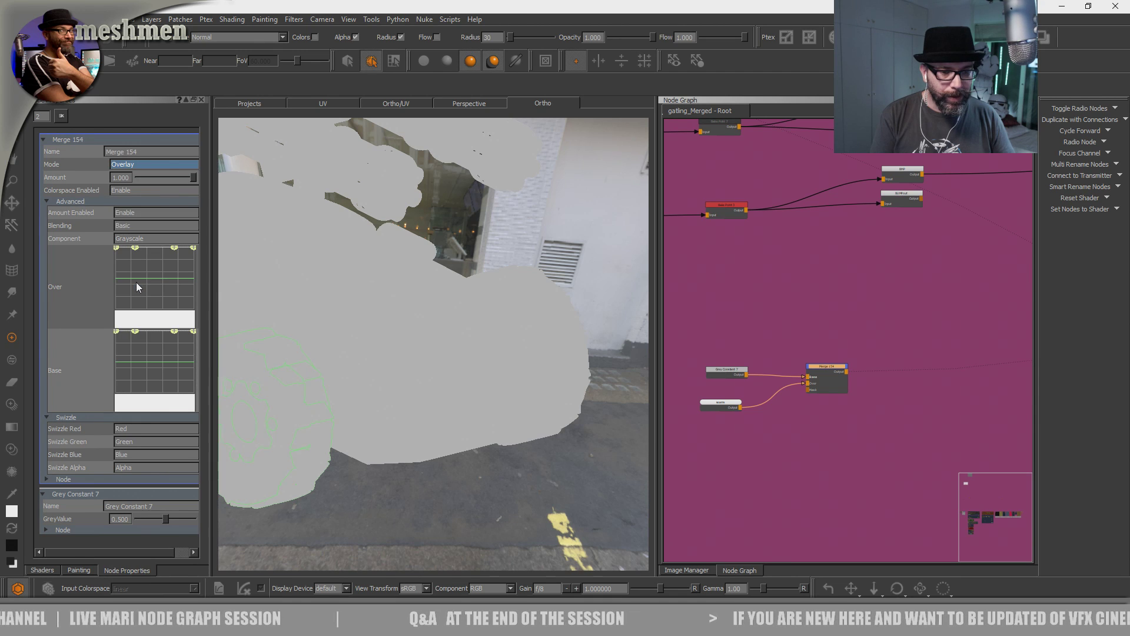
middle_drag(409, 402, 453, 396)
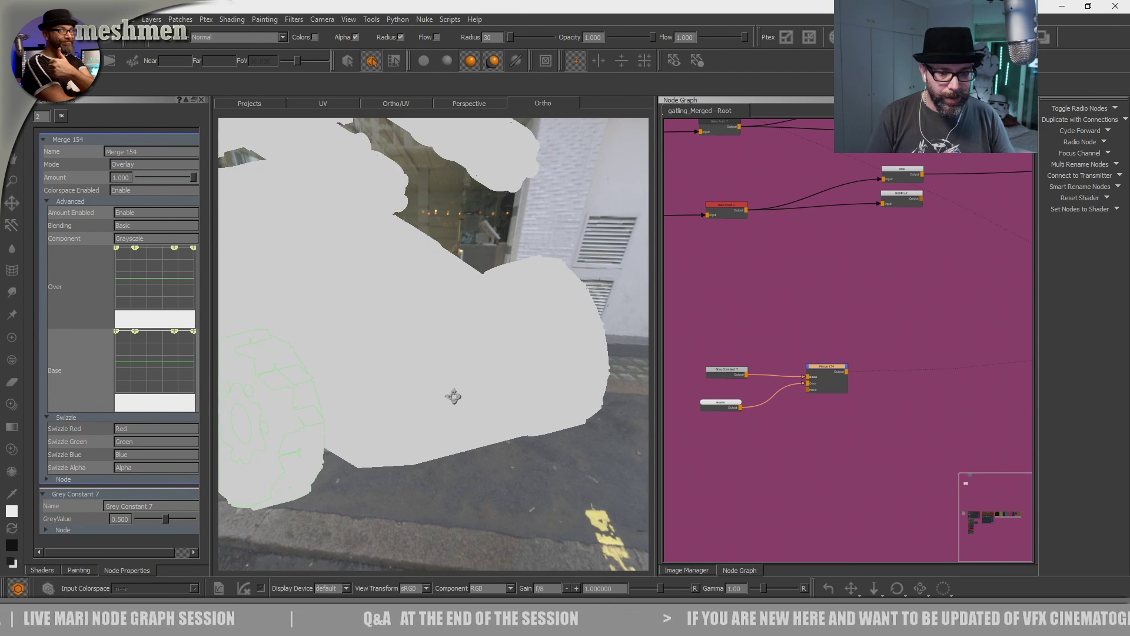
alt+drag(453, 396, 458, 382)
alt+middle_drag(459, 382, 486, 373)
alt+right_drag(487, 373, 479, 351)
alt+drag(480, 350, 489, 378)
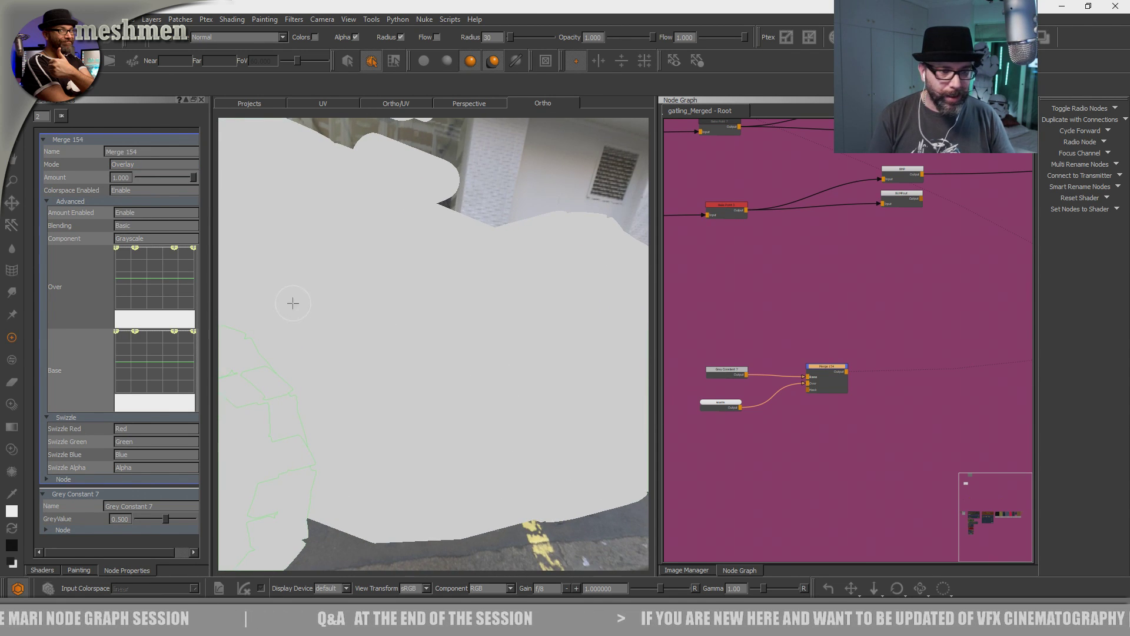
drag(835, 367, 843, 365)
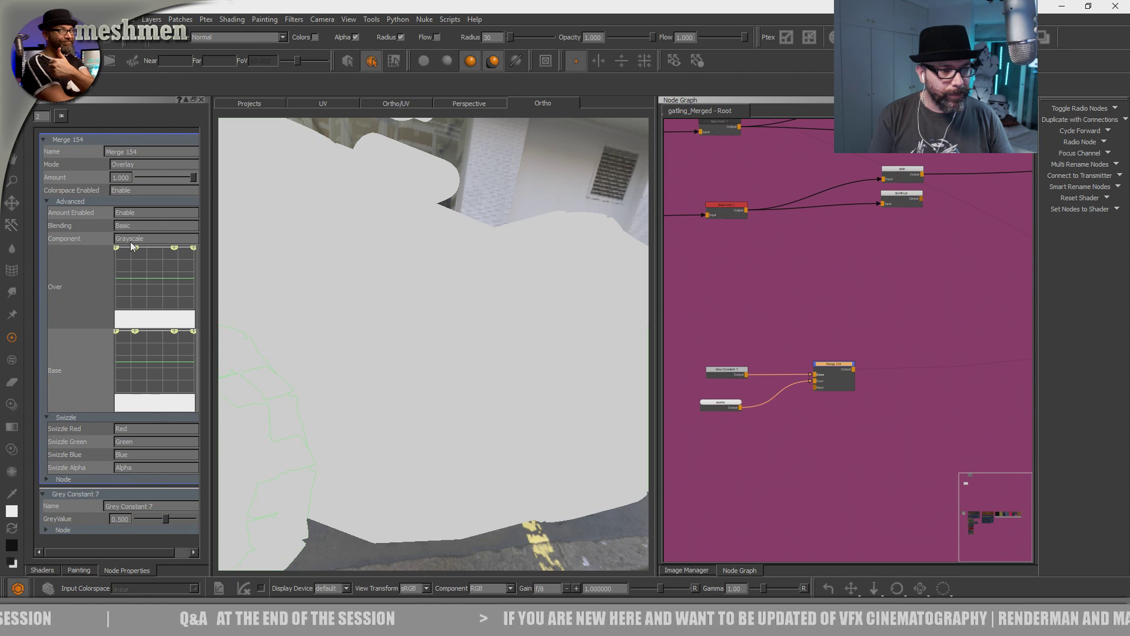
- Disable Colorspace Enabled on Merge 154
click(136, 191)
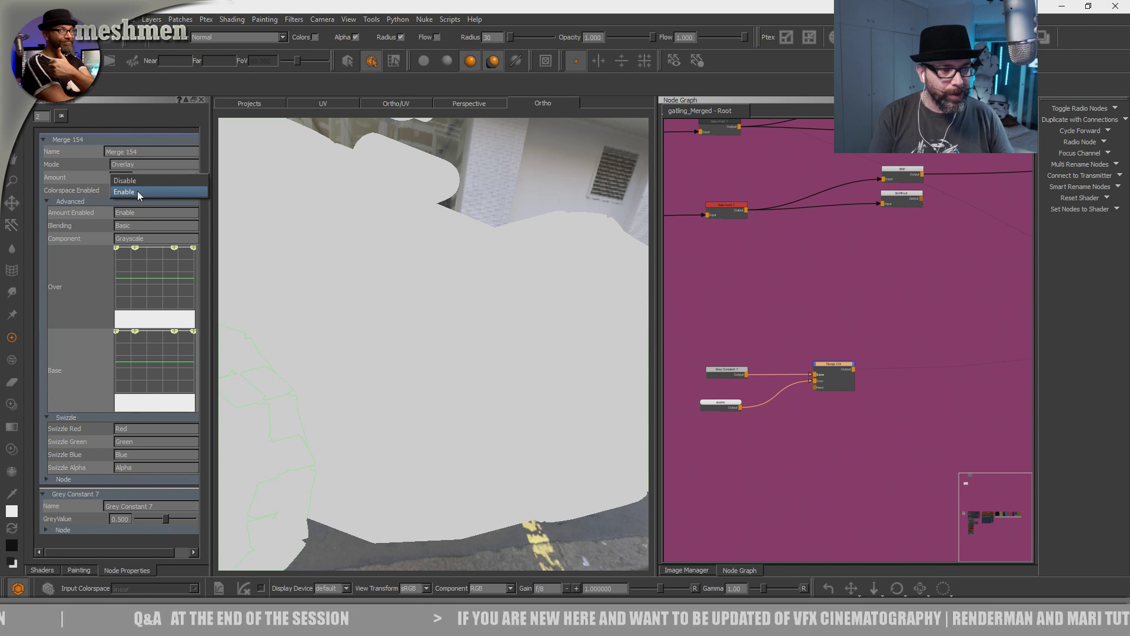
click(135, 183)
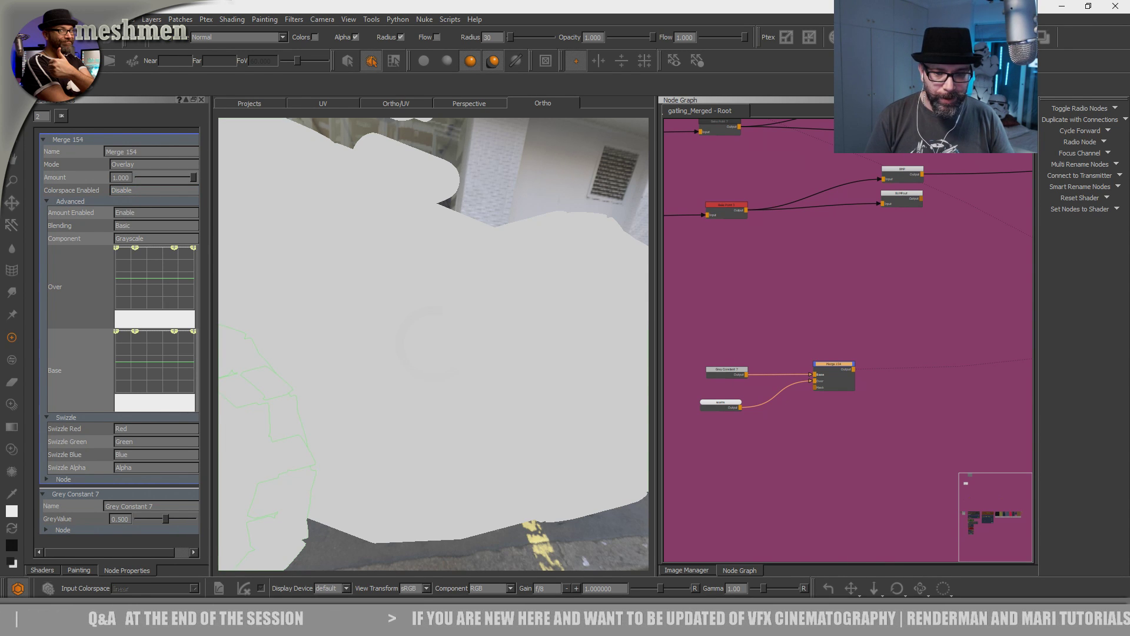
alt+drag(557, 361, 532, 366)
alt+right_drag(532, 365, 506, 395)
mouse_move(506, 395)
alt+mouse_down()
mouse_move(507, 413)
mouse_move(509, 403)
mouse_move(535, 416)
mouse_move(525, 404)
mouse_move(517, 416)
alt+mouse_up()
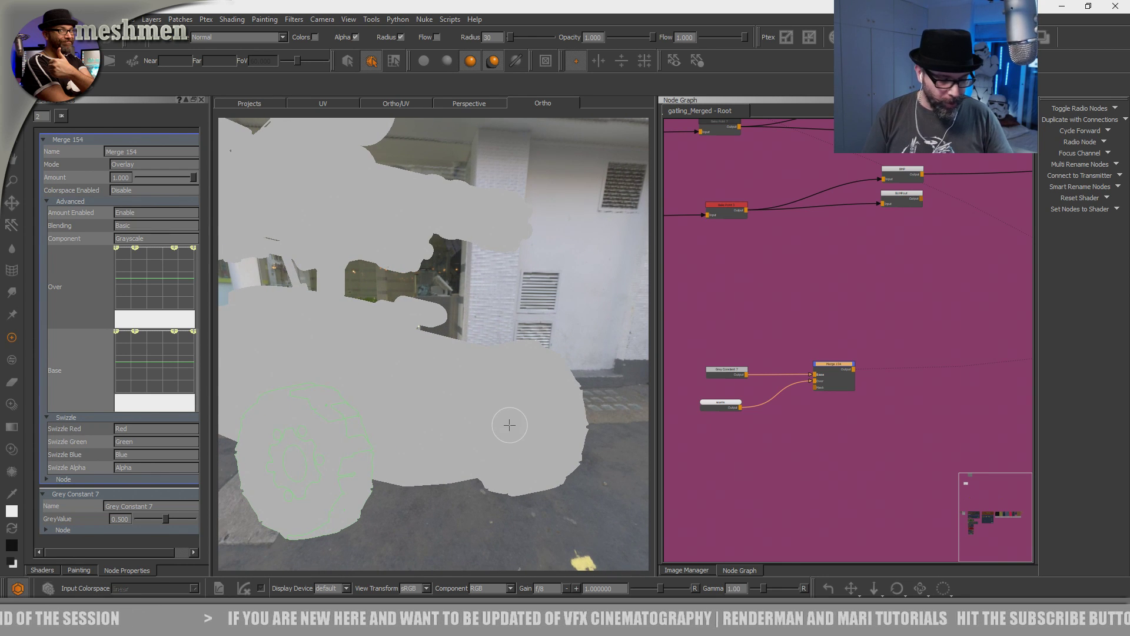
- Tidy Grey Constant 7, Merge 154 and the seams node, moving them together up and left
click(723, 373)
drag(724, 373, 718, 372)
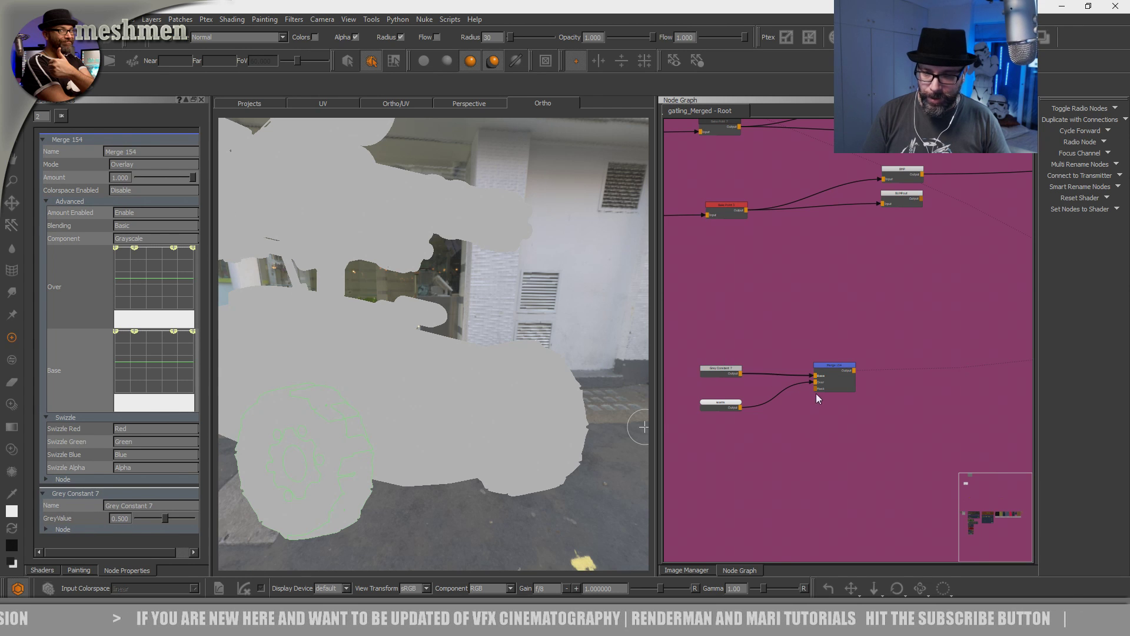
drag(824, 372, 816, 371)
mouse_move(751, 408)
mouse_down()
mouse_move(691, 438)
mouse_move(755, 426)
mouse_up()
middle_drag(793, 441, 795, 443)
drag(762, 298, 893, 411)
drag(892, 349, 887, 343)
drag(936, 302, 795, 452)
drag(768, 323, 891, 419)
middle_drag(869, 419, 812, 434)
key(Tab)
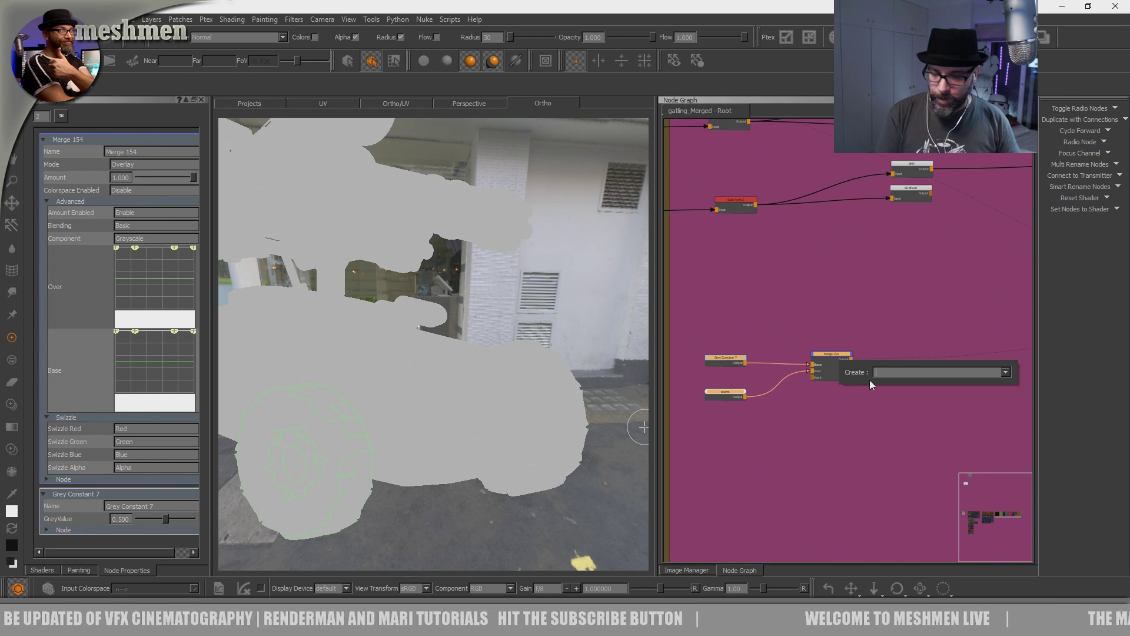
- Create a new Channel node named disppreview via the 'cha' node search
text(b)
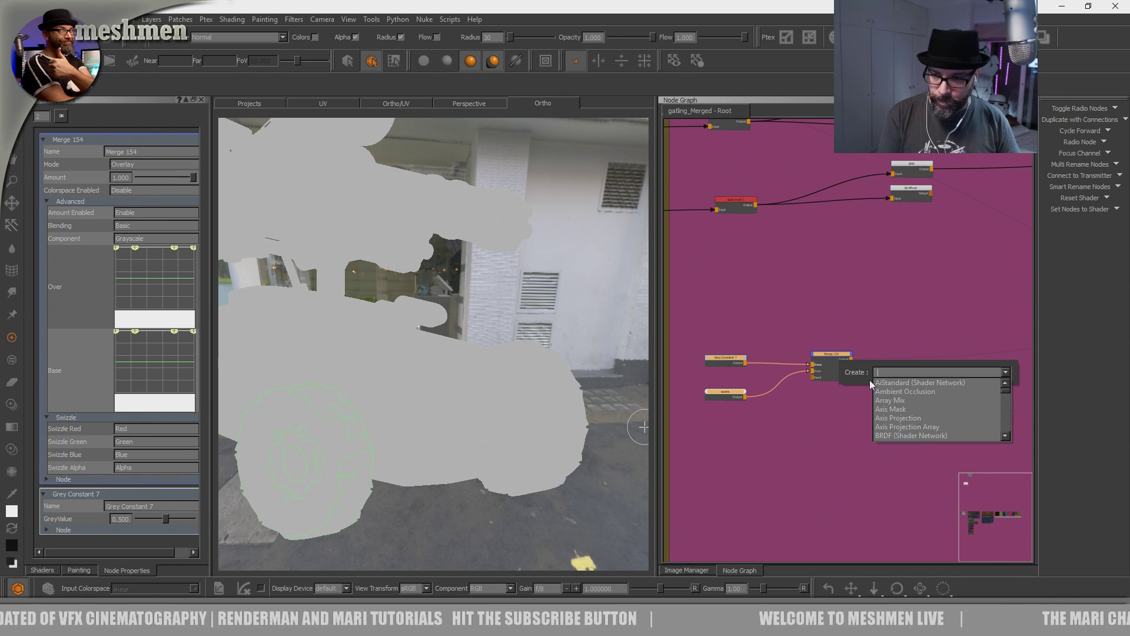
key(BackSpace)
text(cha)
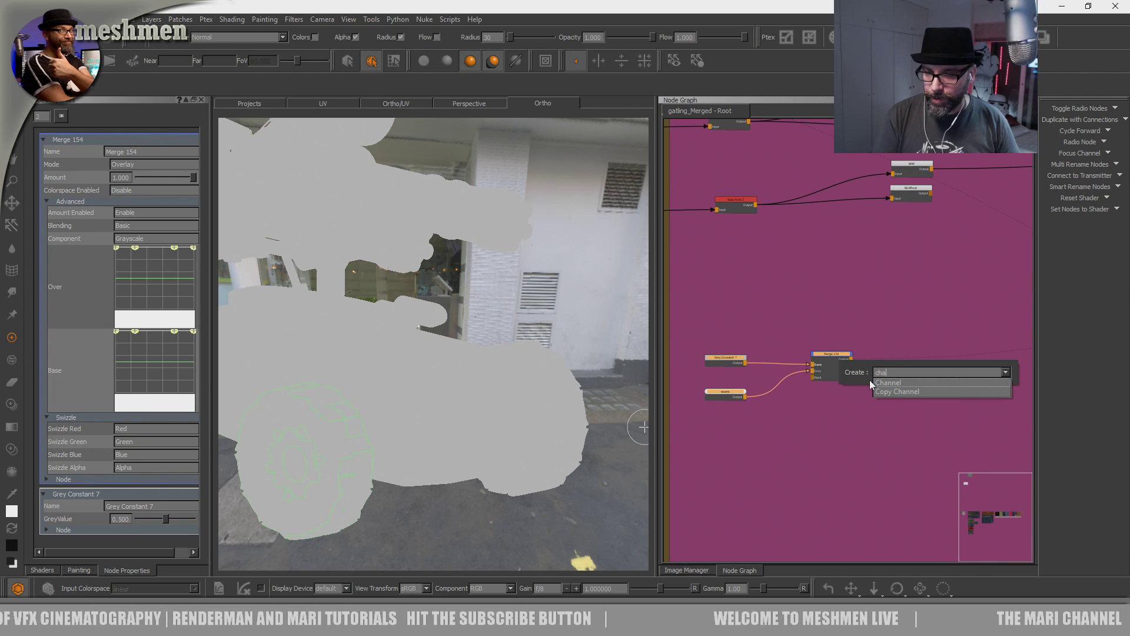
key(Return)
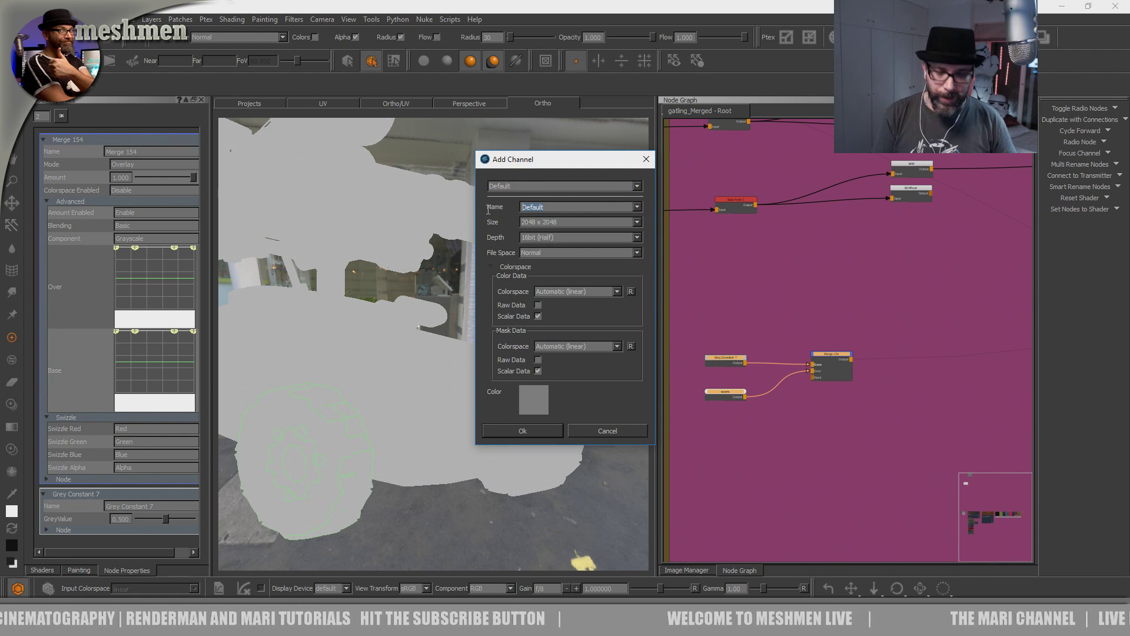
text(disppreview)
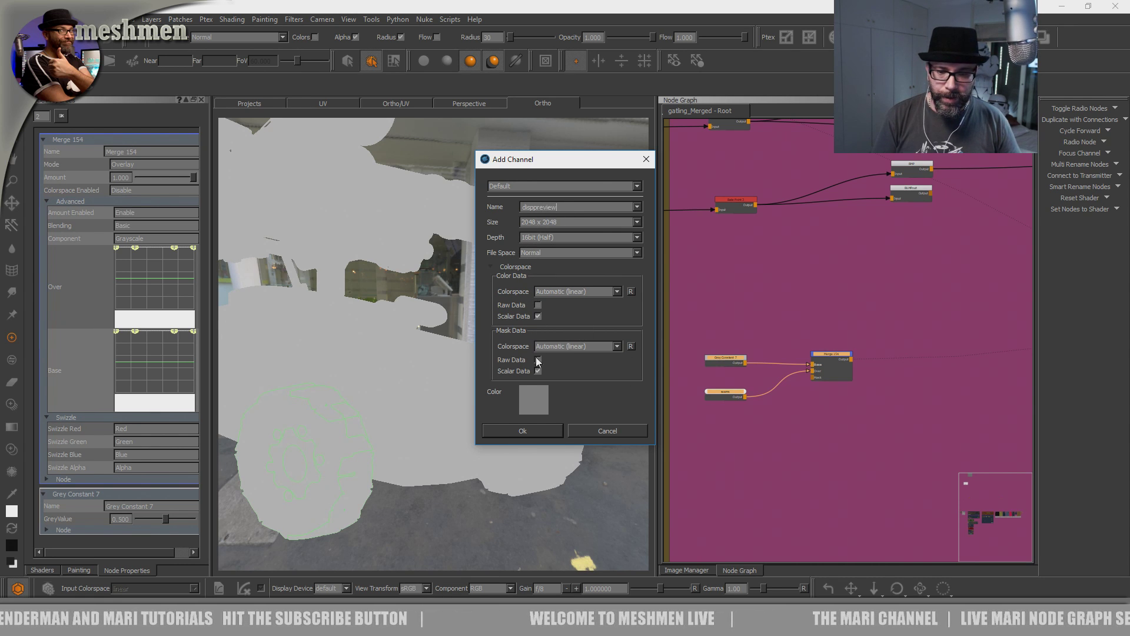
click(529, 430)
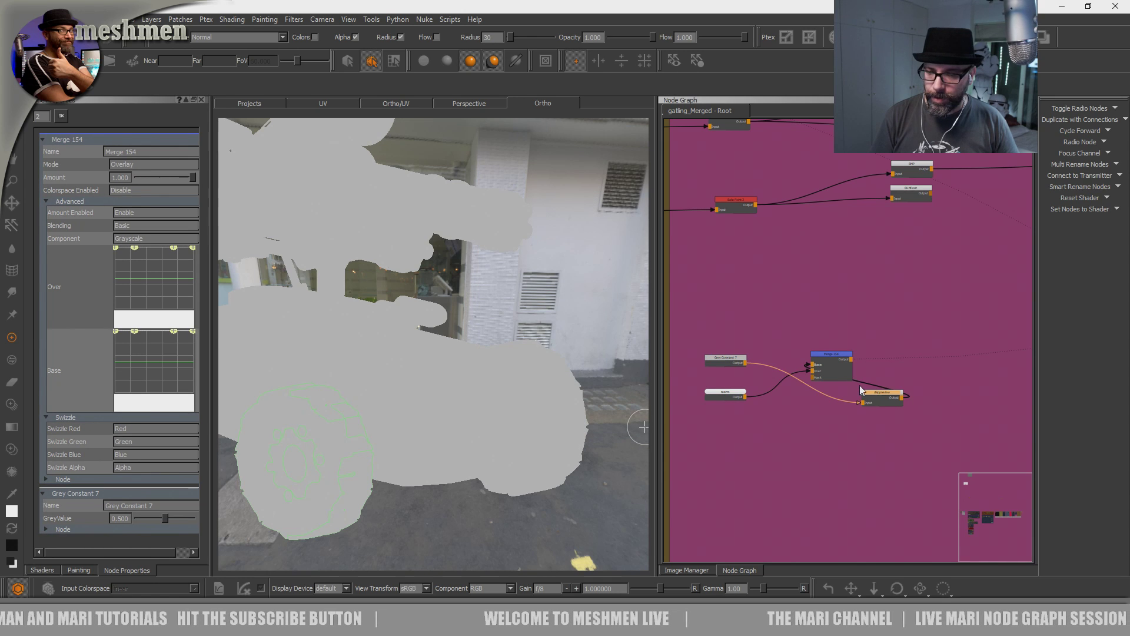
- Wire Merge 154's output into the disppreview channel and position the node
drag(835, 419, 808, 365)
drag(909, 381, 910, 360)
middle_drag(911, 296, 748, 484)
drag(765, 461, 804, 436)
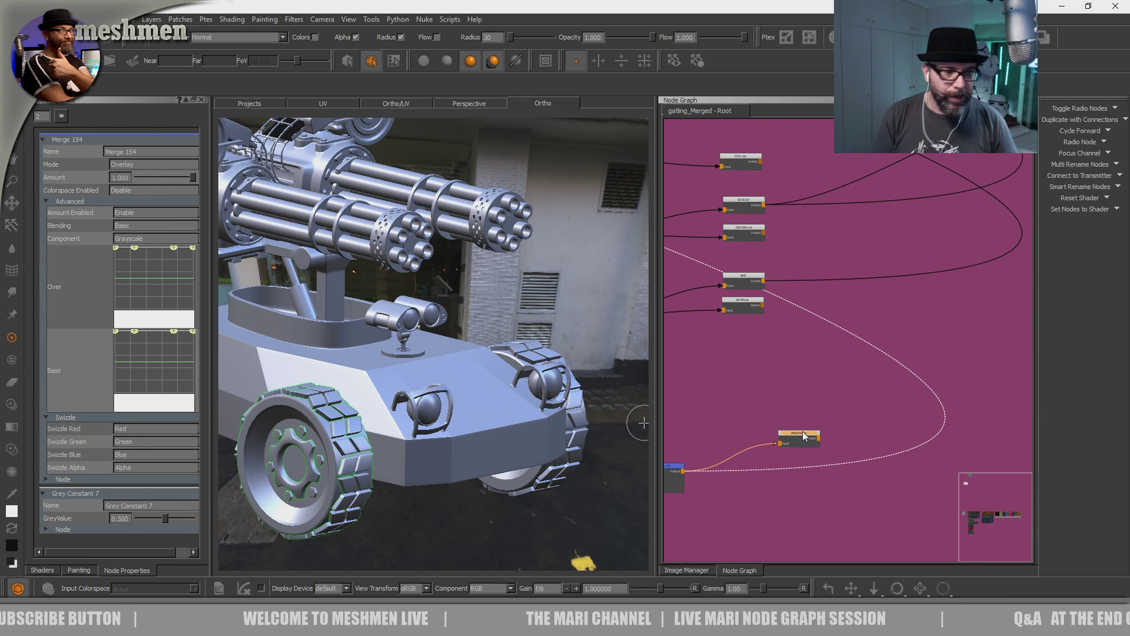
- Reopen the Shaders palette and select the second AiStandard shader
right_click(721, 27)
click(763, 303)
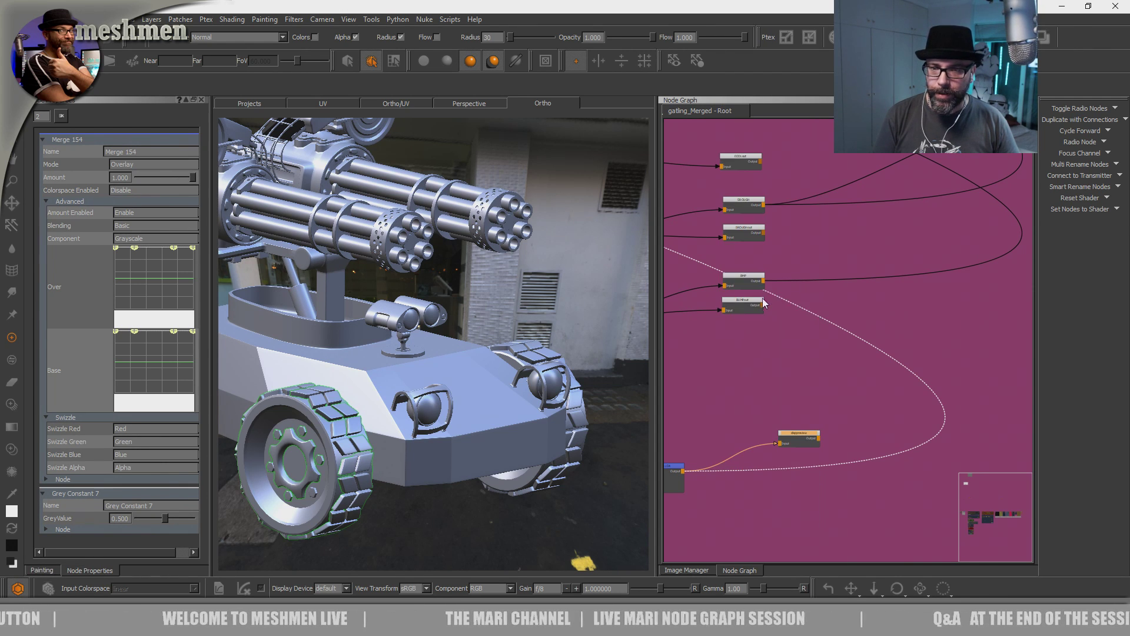
right_click(727, 27)
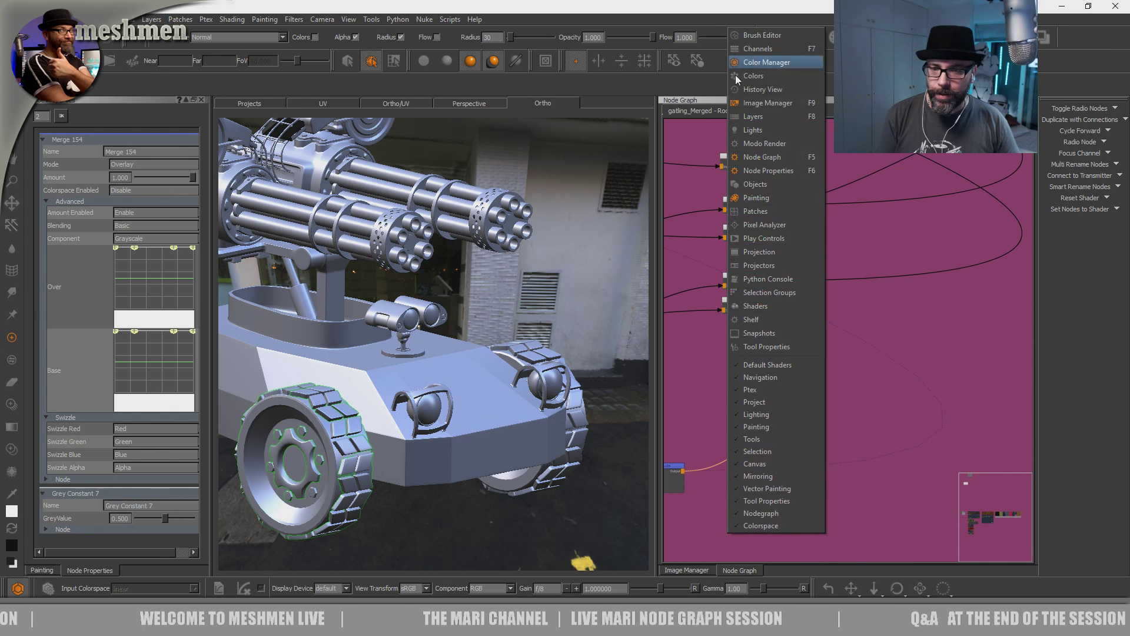
click(764, 307)
click(101, 169)
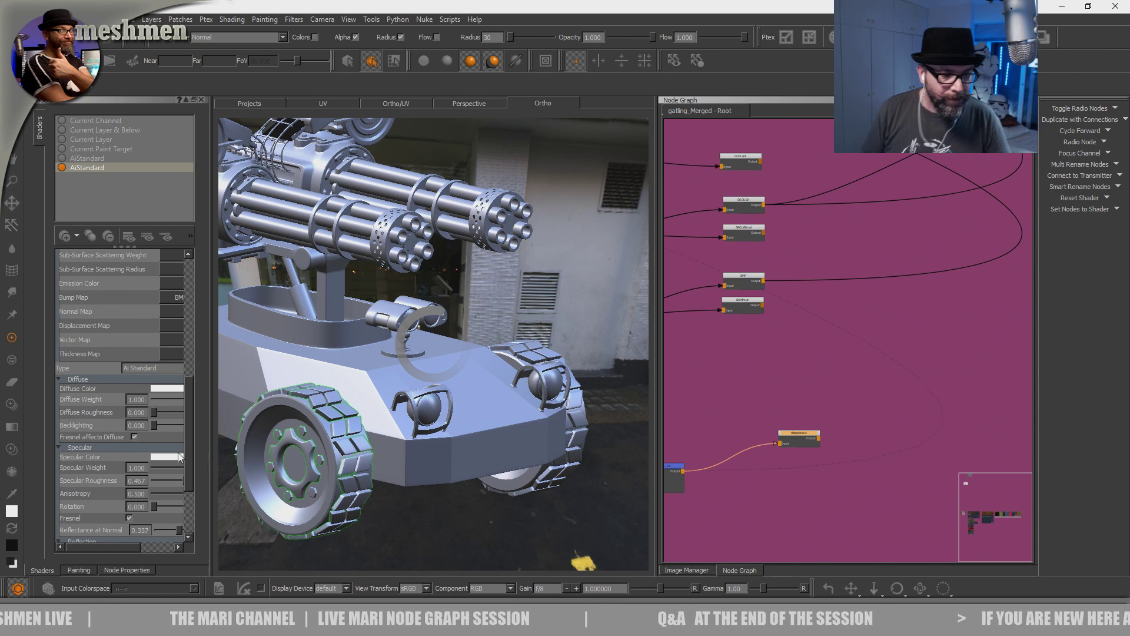
- Widen the shader attributes panel and check the Specular input choices, leaving them unassigned
drag(210, 441, 319, 292)
click(241, 348)
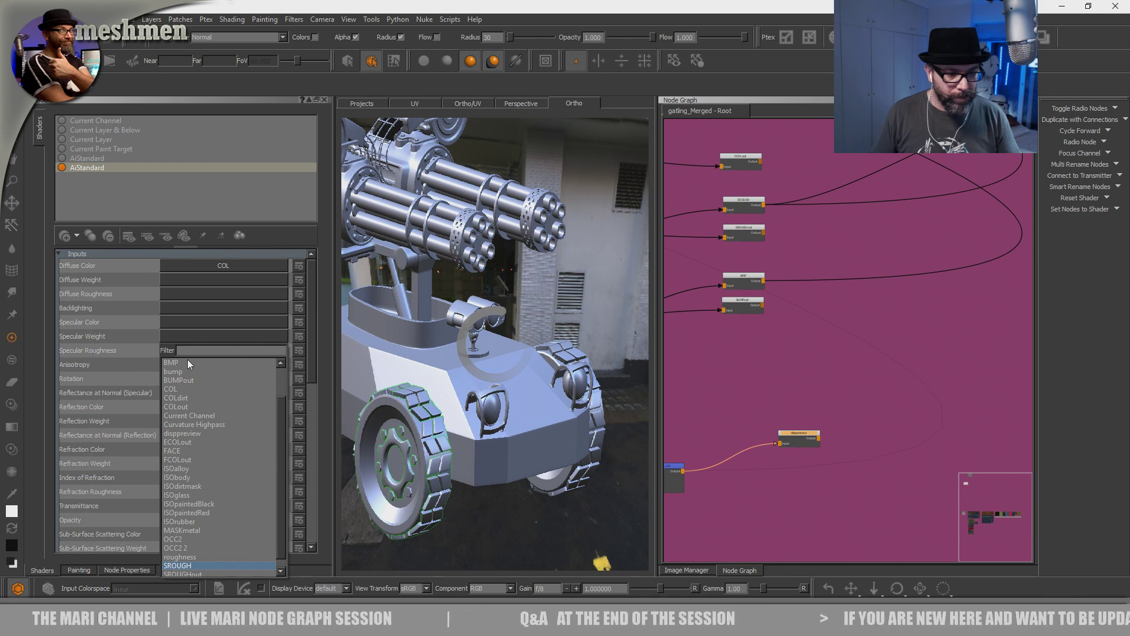
drag(281, 425, 280, 396)
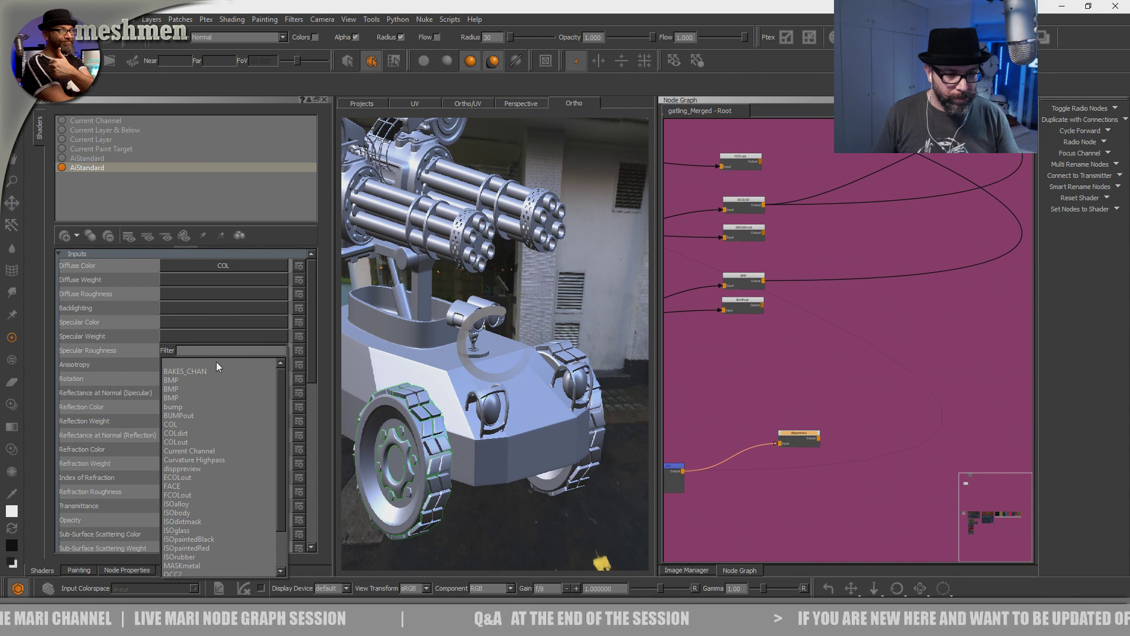
key(Escape)
click(245, 393)
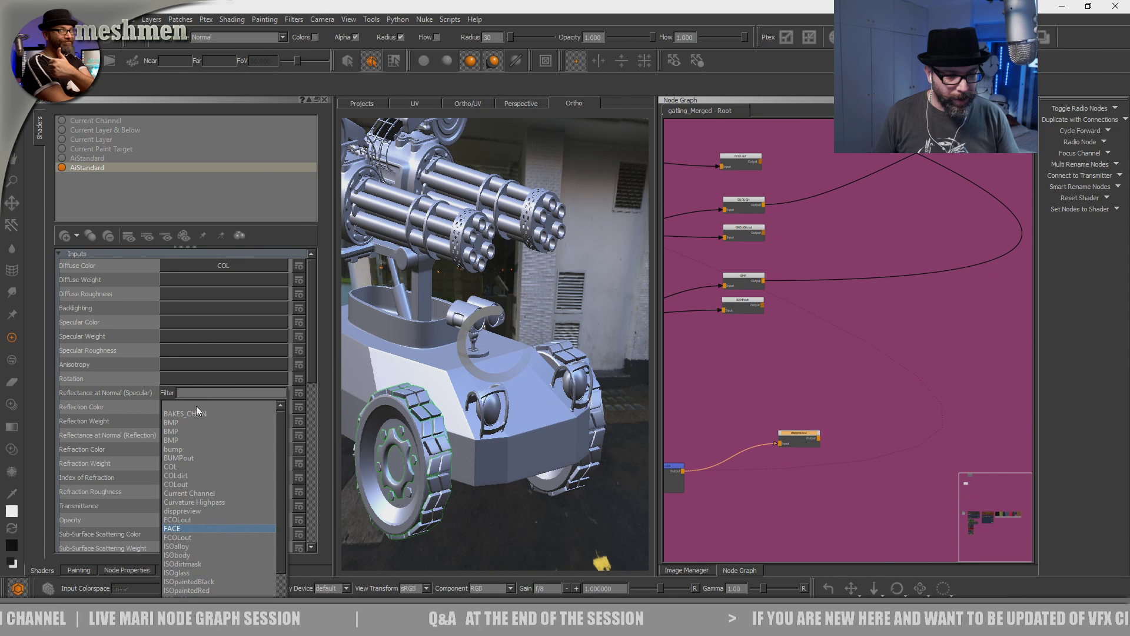
key(Escape)
drag(312, 353, 316, 423)
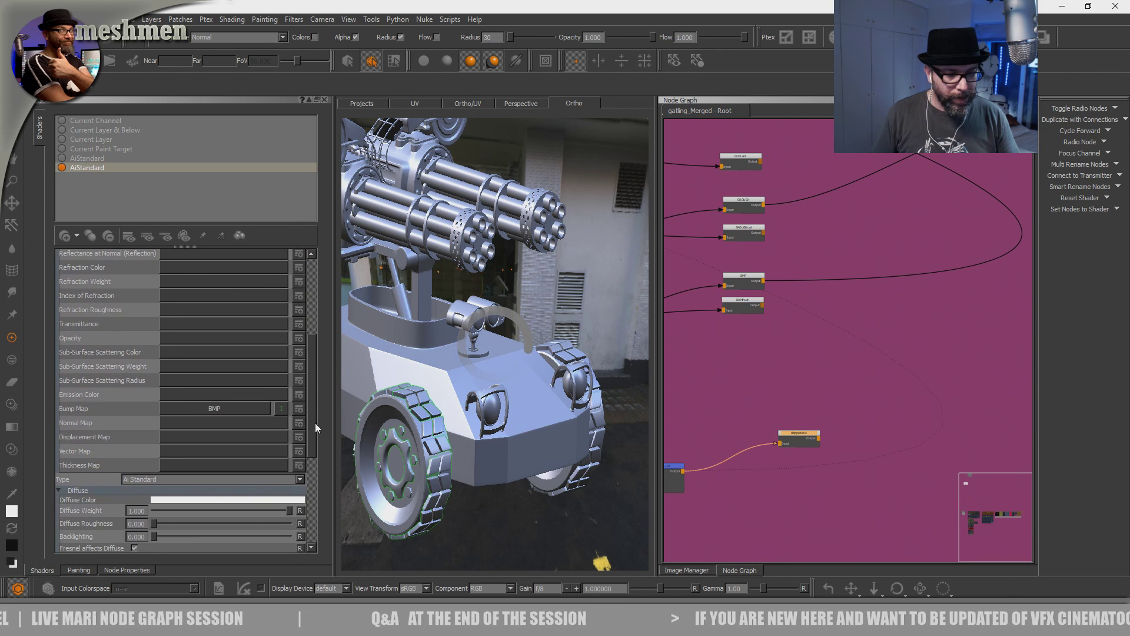
- Feed the disppreview channel into both the Bump Map and Displacement Map inputs
click(226, 411)
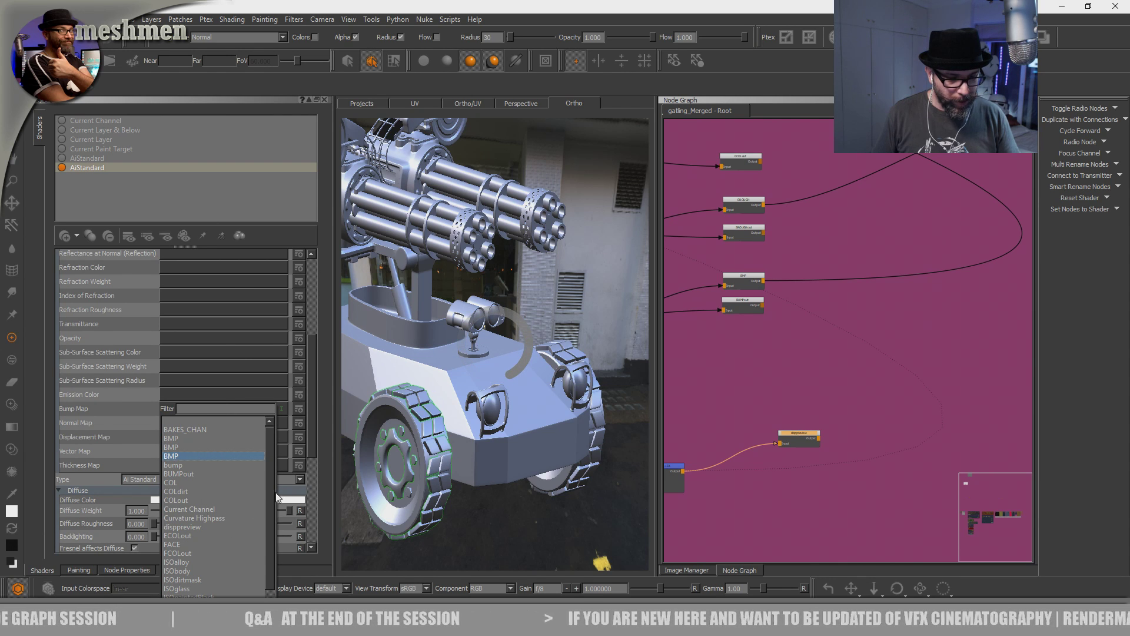
drag(270, 564, 270, 600)
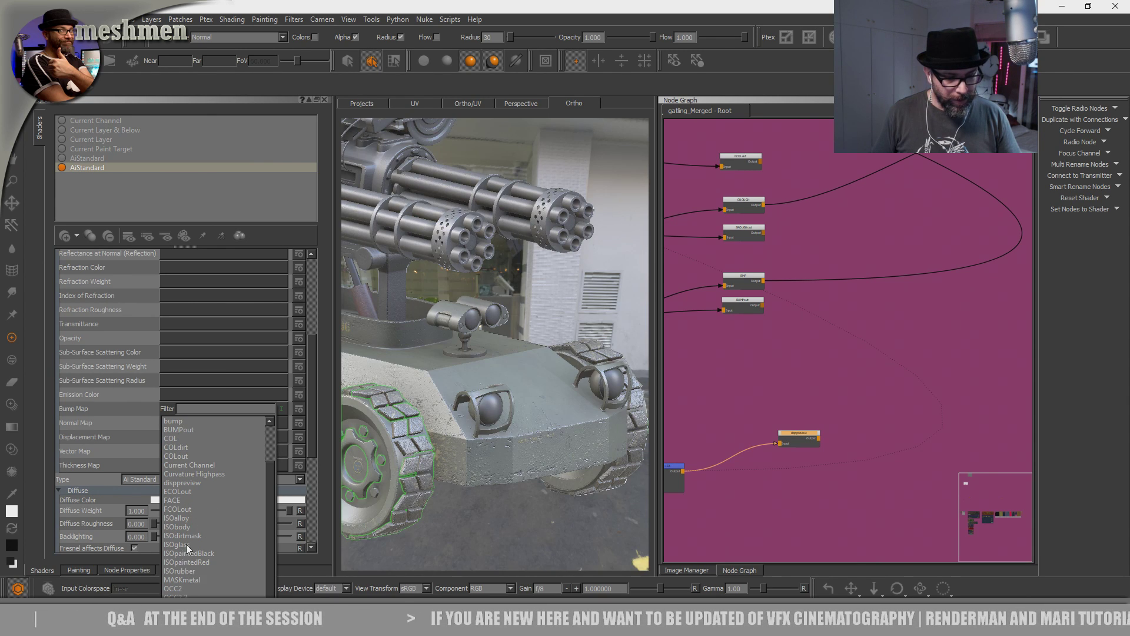
drag(271, 516, 270, 471)
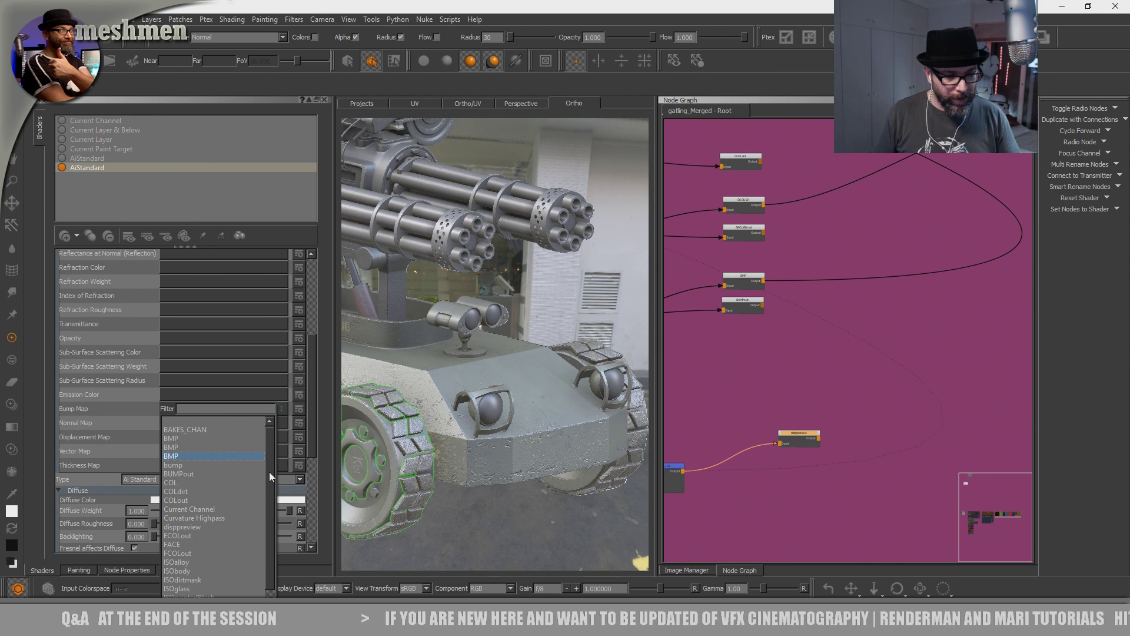
click(192, 526)
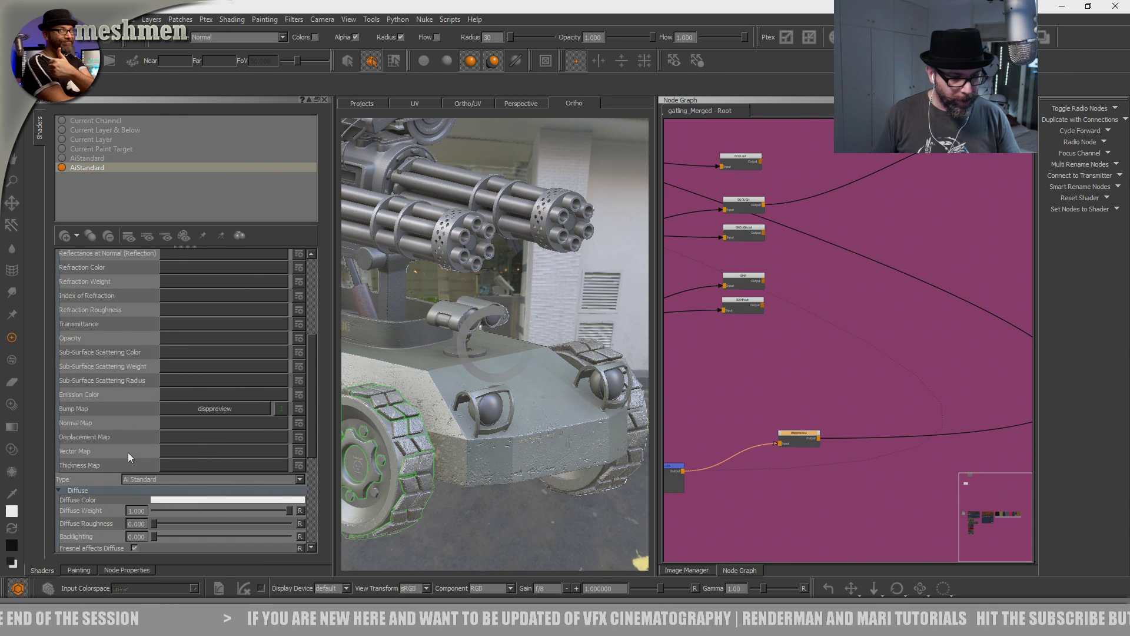
drag(312, 425, 311, 433)
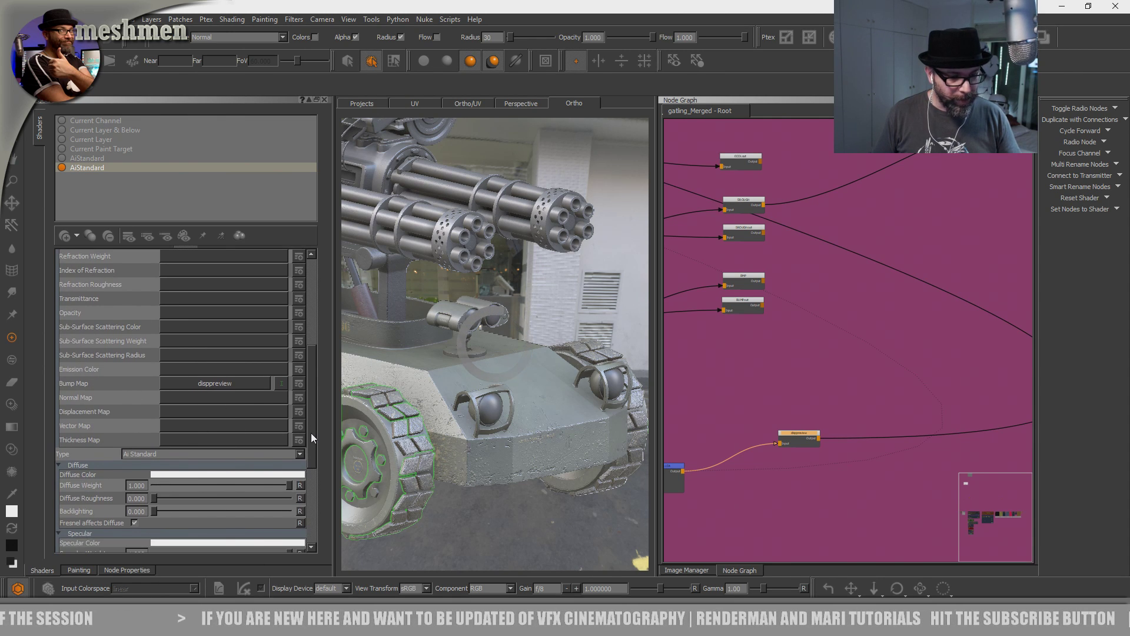
click(224, 408)
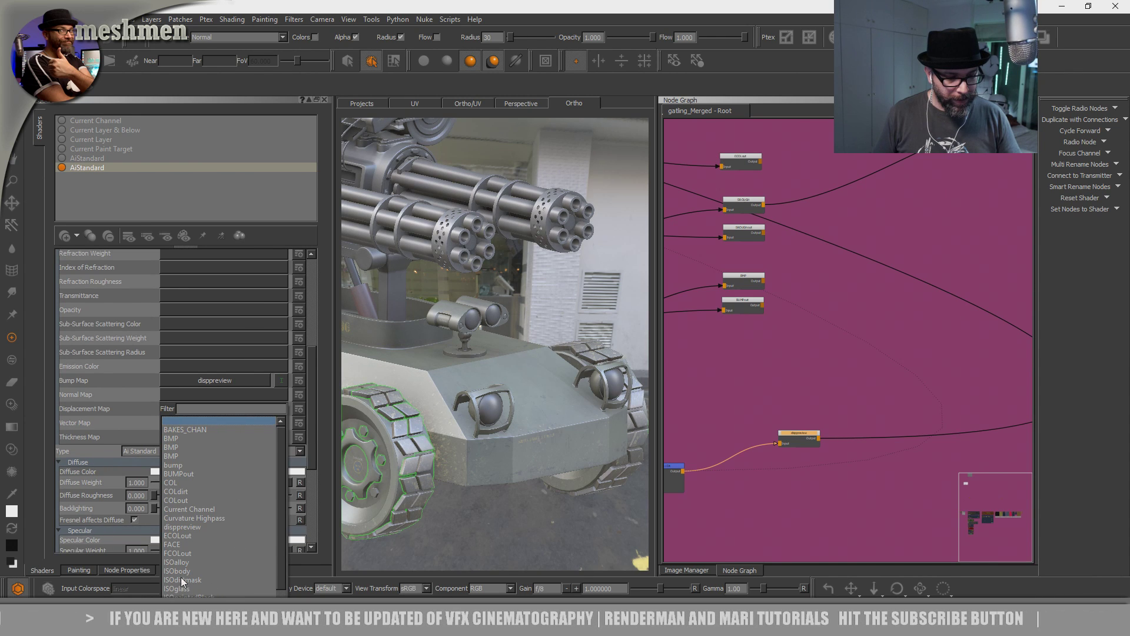
click(185, 527)
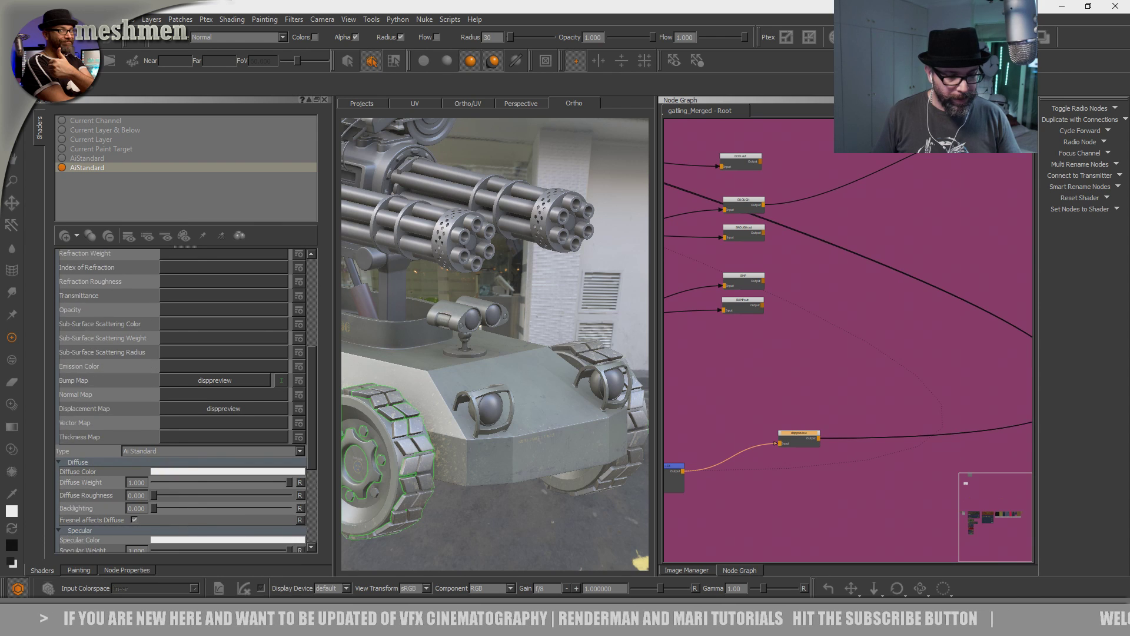
- Tidy the node graph by nudging the disppreview and seams nodes
drag(803, 435, 816, 447)
mouse_move(772, 443)
middle_down()
mouse_move(900, 347)
mouse_move(910, 372)
middle_up()
middle_drag(797, 464, 883, 451)
click(775, 418)
drag(775, 418, 779, 423)
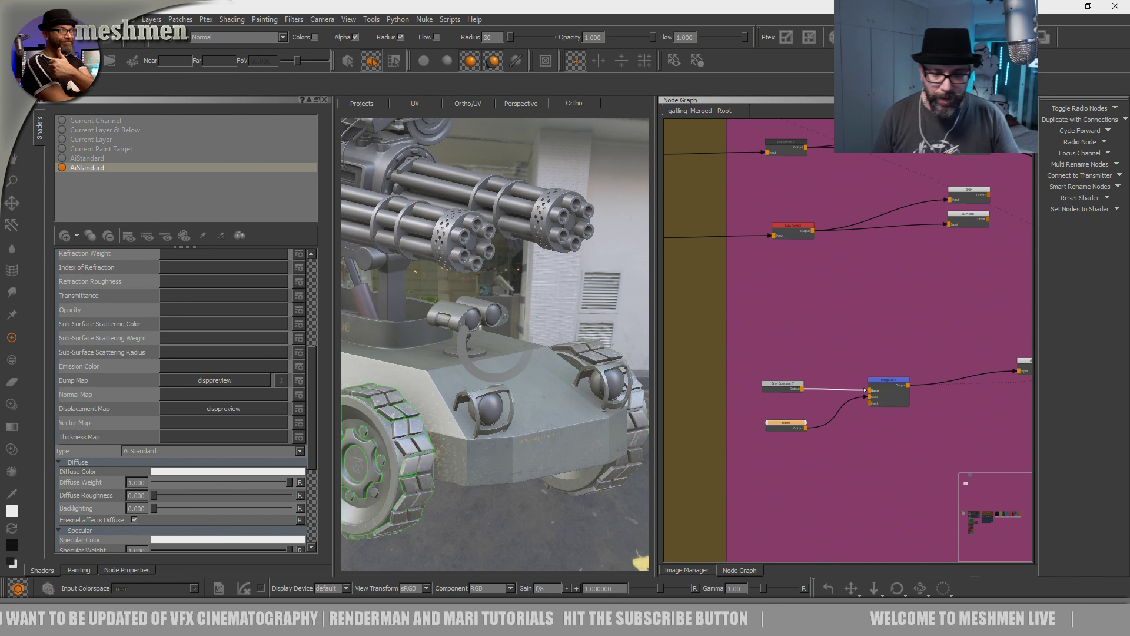
- Lower Specular Roughness to about 0.083 and Reflectance at Normal to 0.156
alt+drag(518, 425, 471, 435)
alt+right_drag(471, 436, 498, 441)
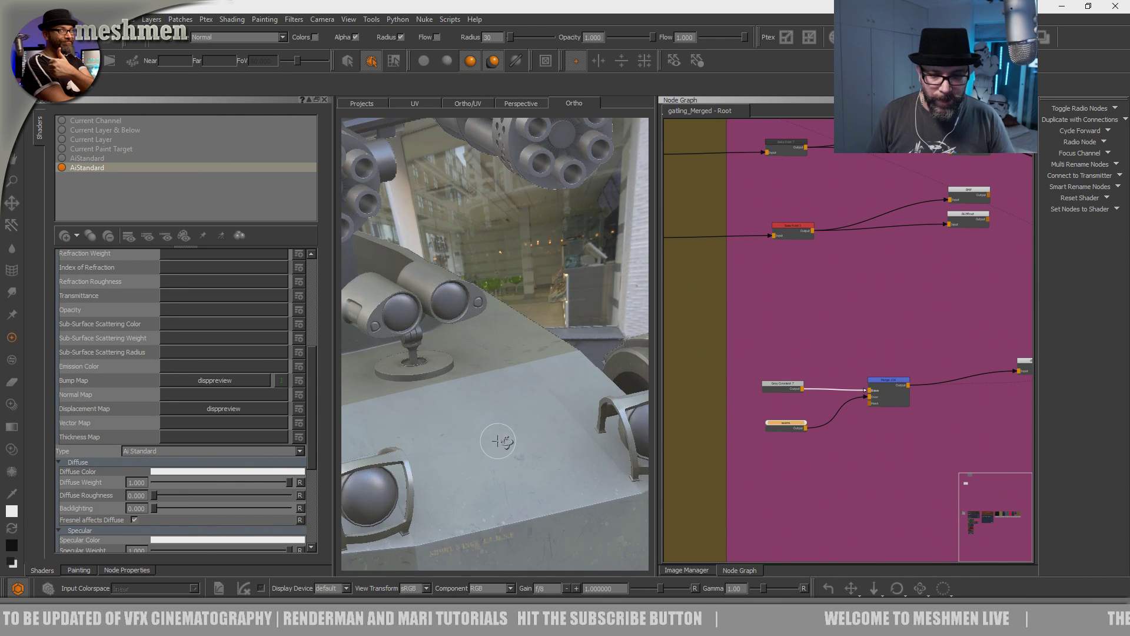
alt+drag(498, 441, 545, 443)
alt+right_drag(545, 443, 500, 447)
drag(312, 380, 316, 436)
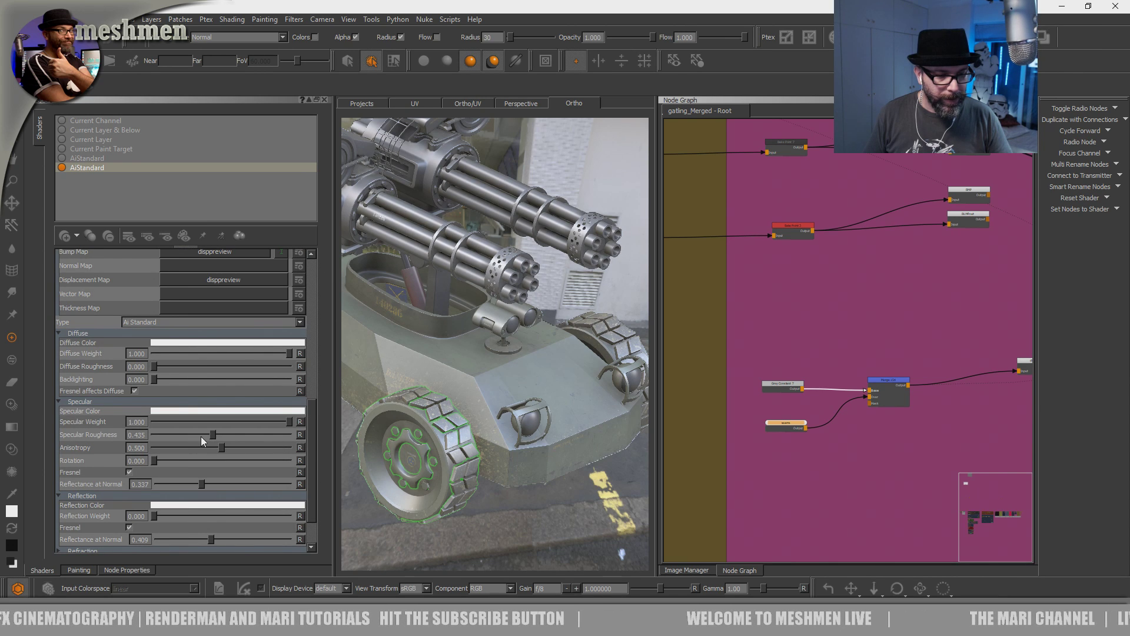
drag(212, 434, 168, 434)
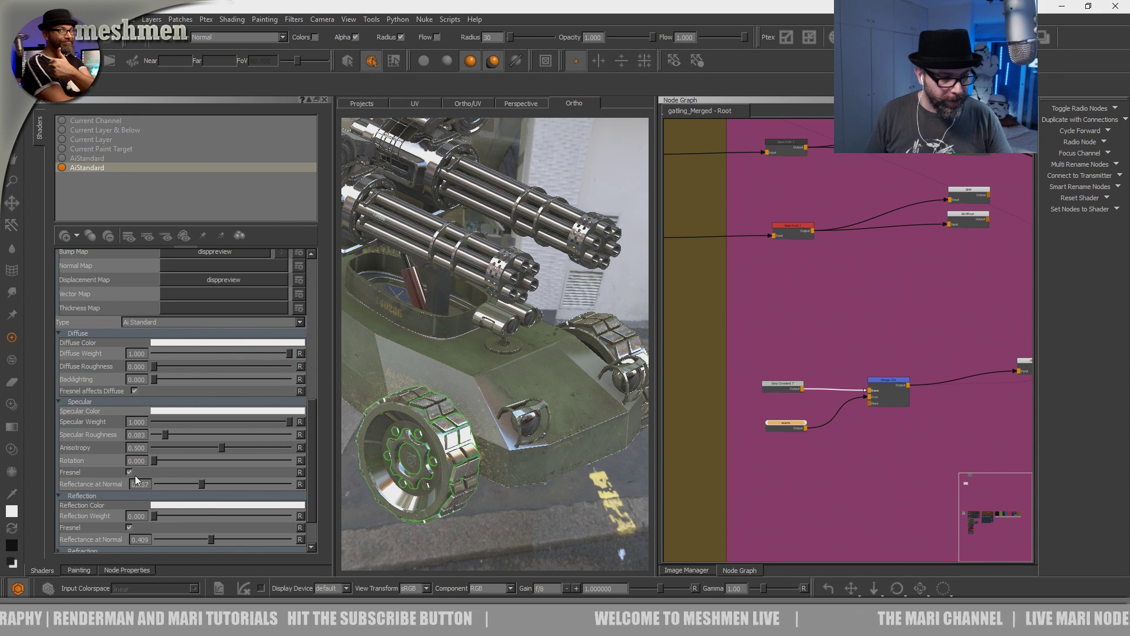
drag(202, 482, 177, 483)
- Orbit around the tank's plate corner, gun, lamp and track to inspect the glossier hull
alt+drag(448, 480, 496, 473)
alt+right_drag(497, 473, 412, 465)
alt+middle_drag(412, 465, 449, 399)
alt+drag(449, 399, 488, 425)
alt+right_drag(488, 425, 471, 449)
alt+drag(472, 449, 638, 521)
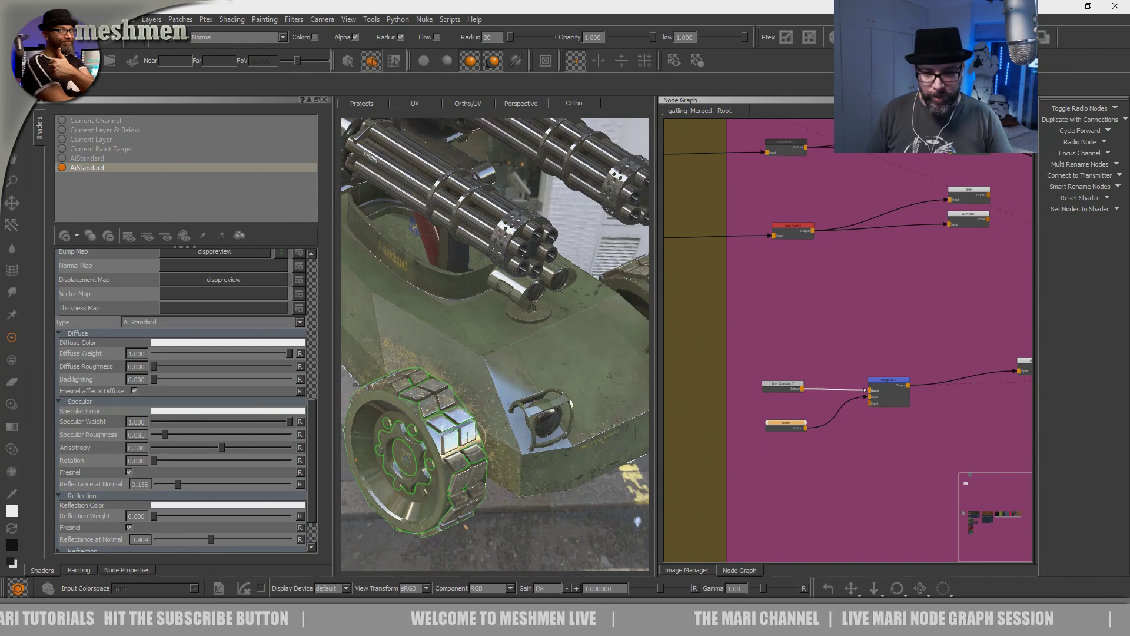
scroll(795, 429, up, 3)
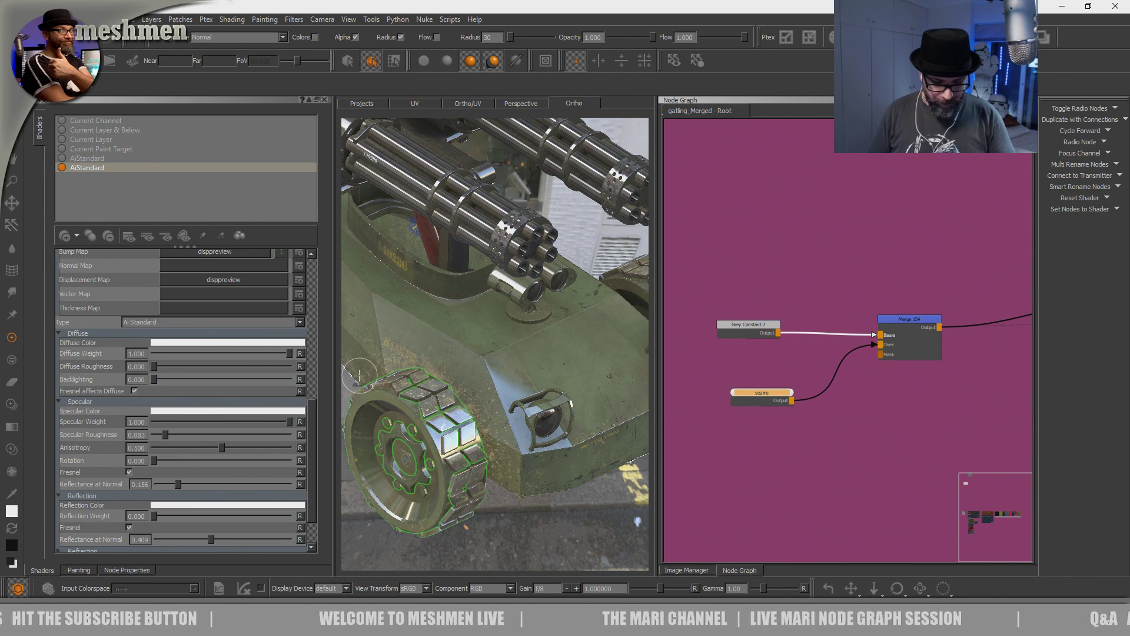
- Load seam.png from the image palette as the paint-through image
key(l)
key(l)
key(l)
key(l)
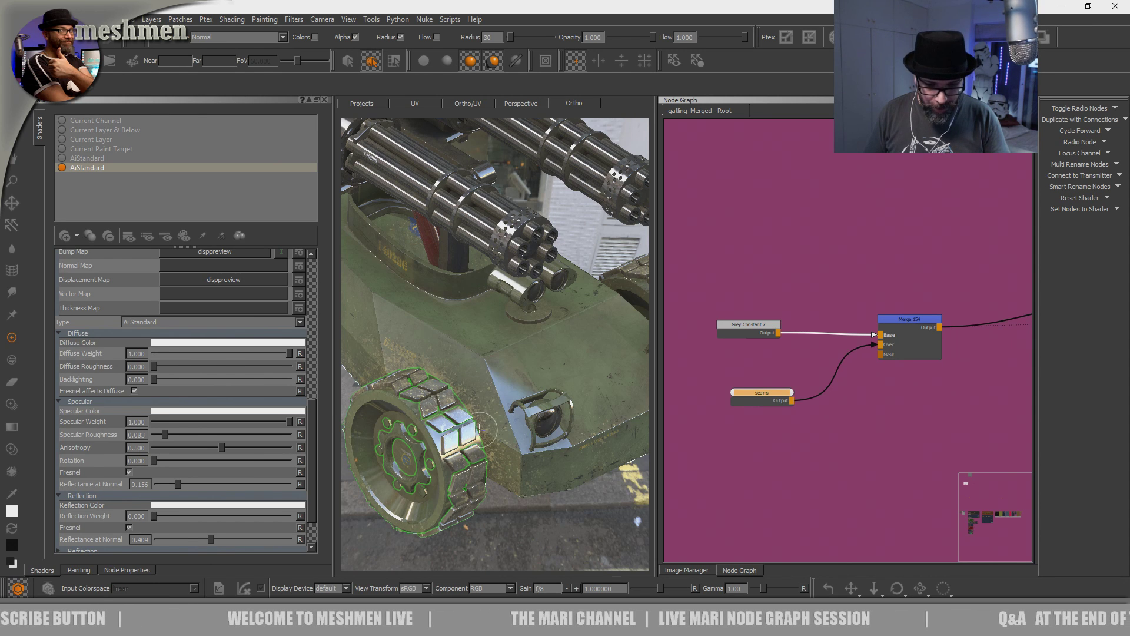
key(k)
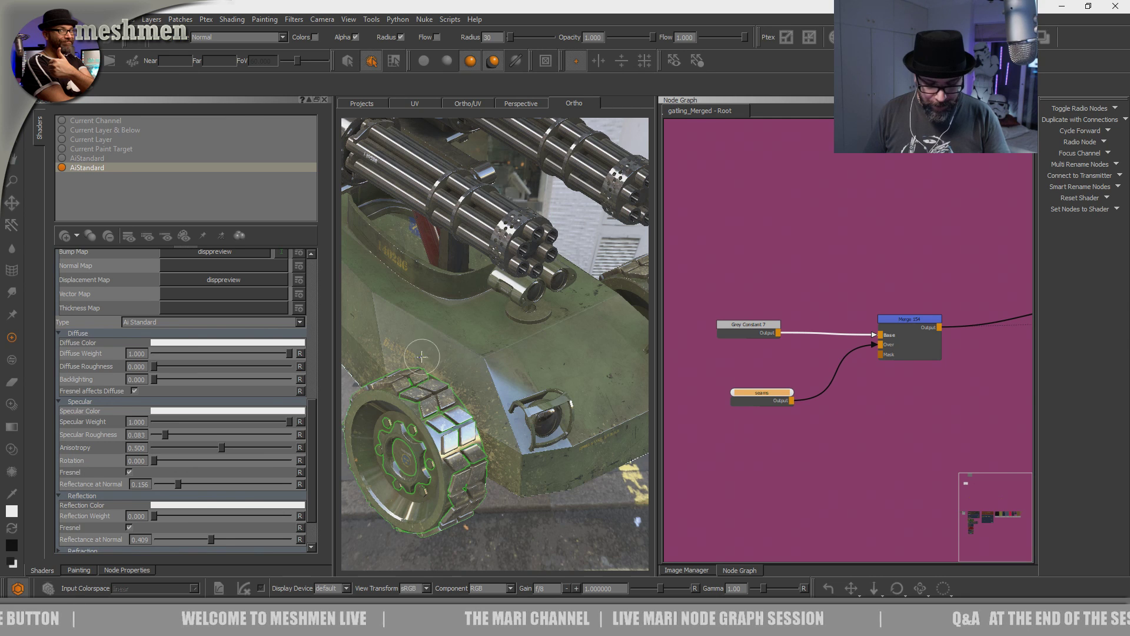
key(l)
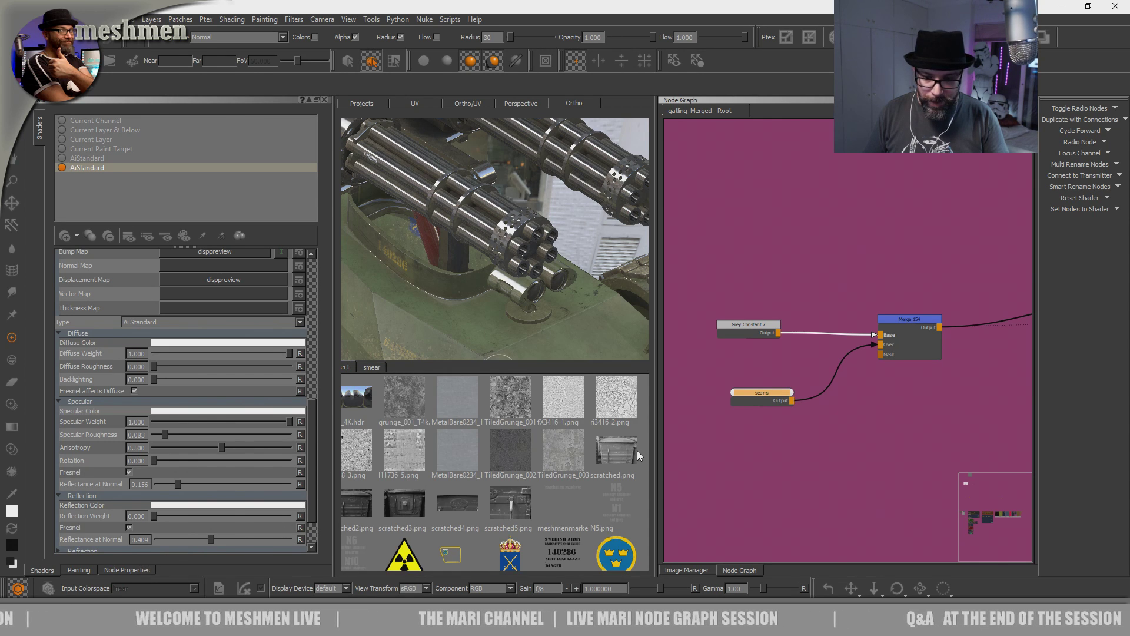
key(l)
key(l)
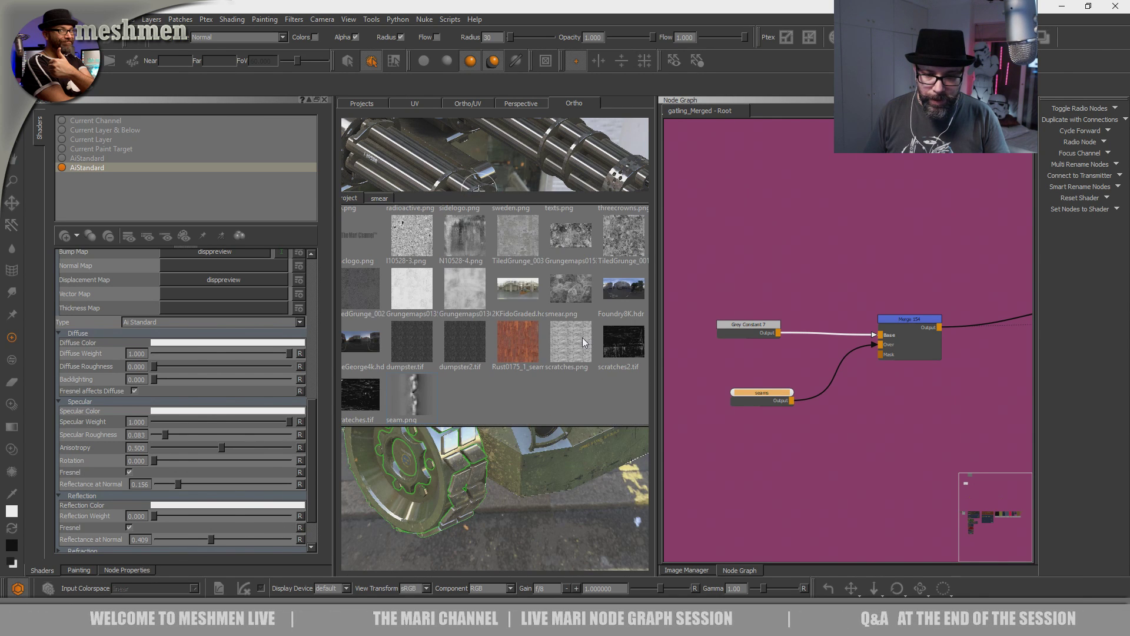
mouse_move(415, 399)
mouse_down()
mouse_move(583, 456)
mouse_move(530, 475)
mouse_up()
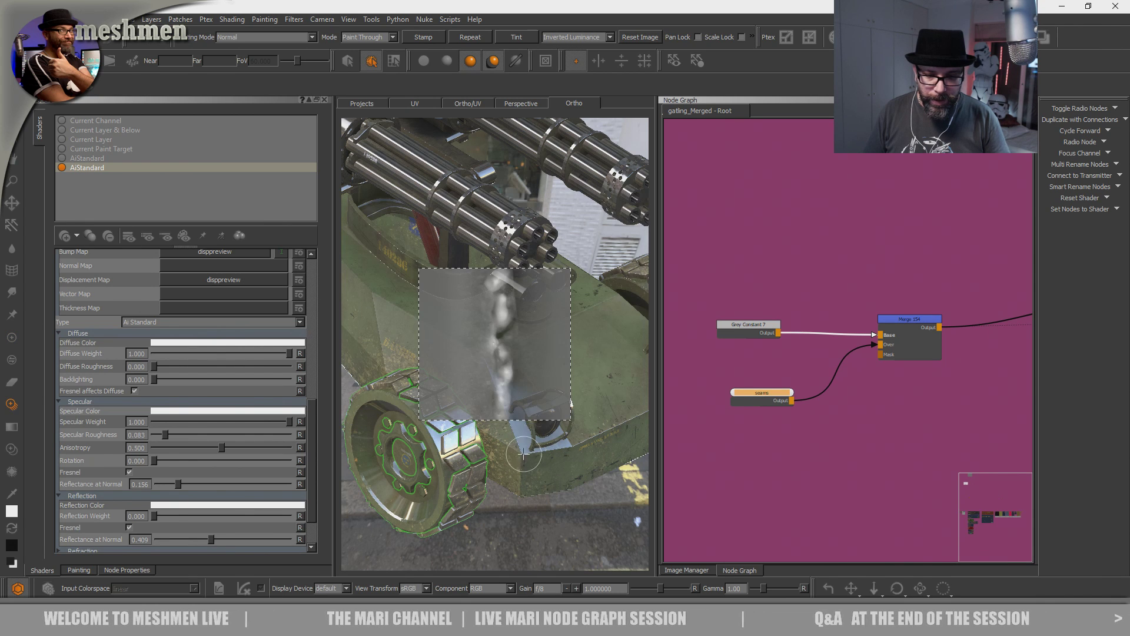
- Paint a test stroke of the seam texture, then settle on a close top view of the hull
drag(506, 301, 517, 356)
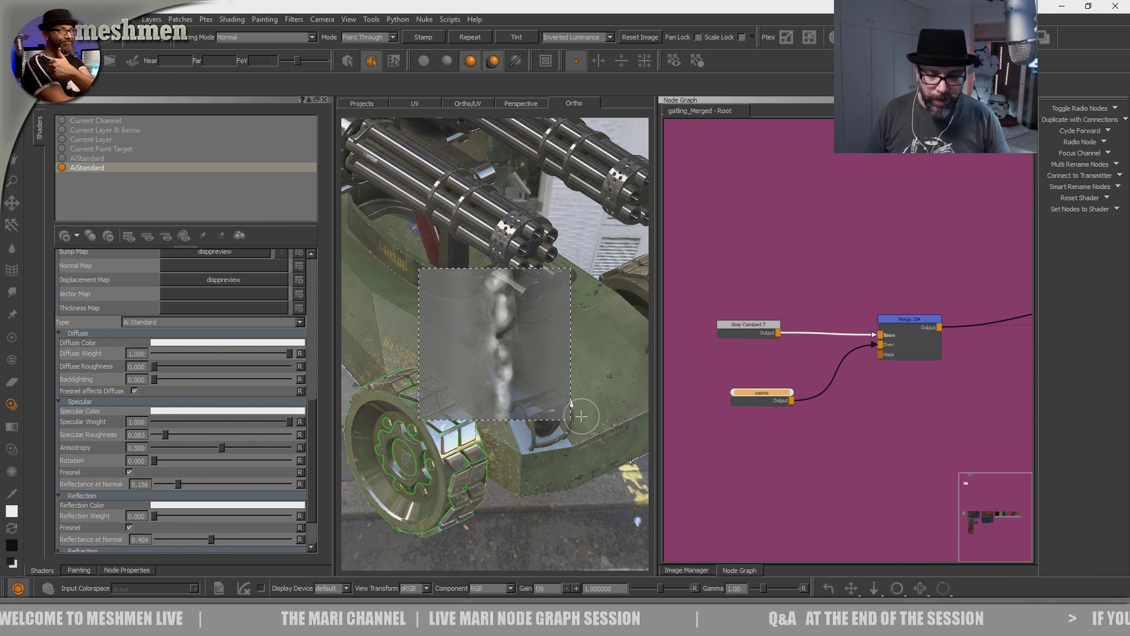
mouse_move(467, 423)
mouse_down()
mouse_move(455, 425)
mouse_move(473, 455)
mouse_up()
alt+drag(559, 386, 550, 415)
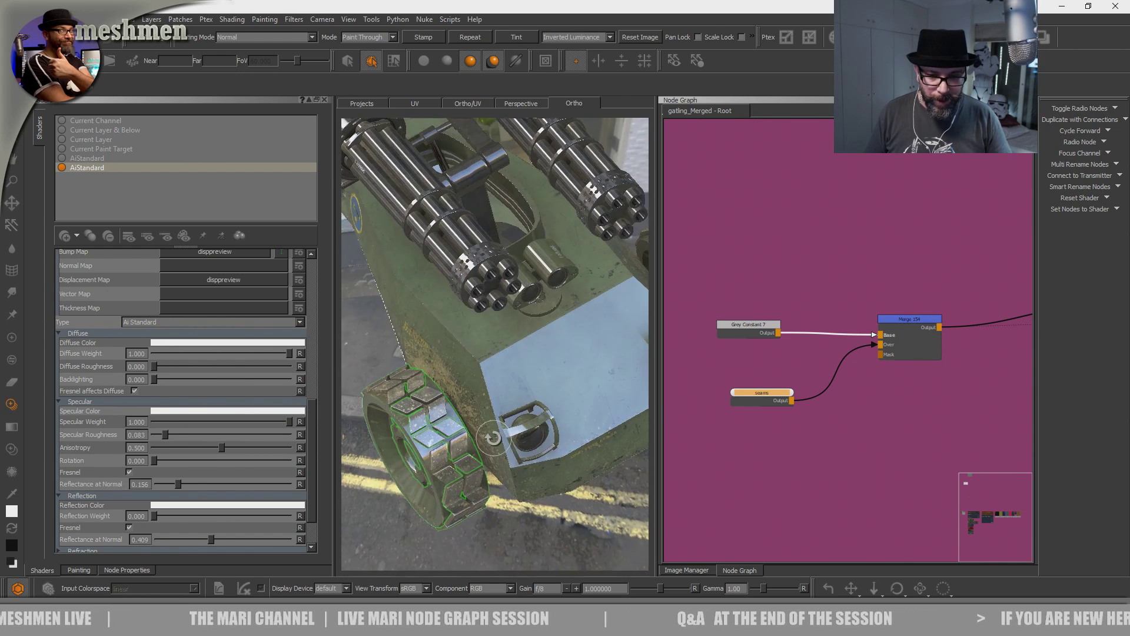
alt+right_drag(550, 415, 579, 423)
mouse_move(580, 424)
alt+mouse_down()
mouse_move(593, 391)
mouse_move(588, 405)
alt+mouse_up()
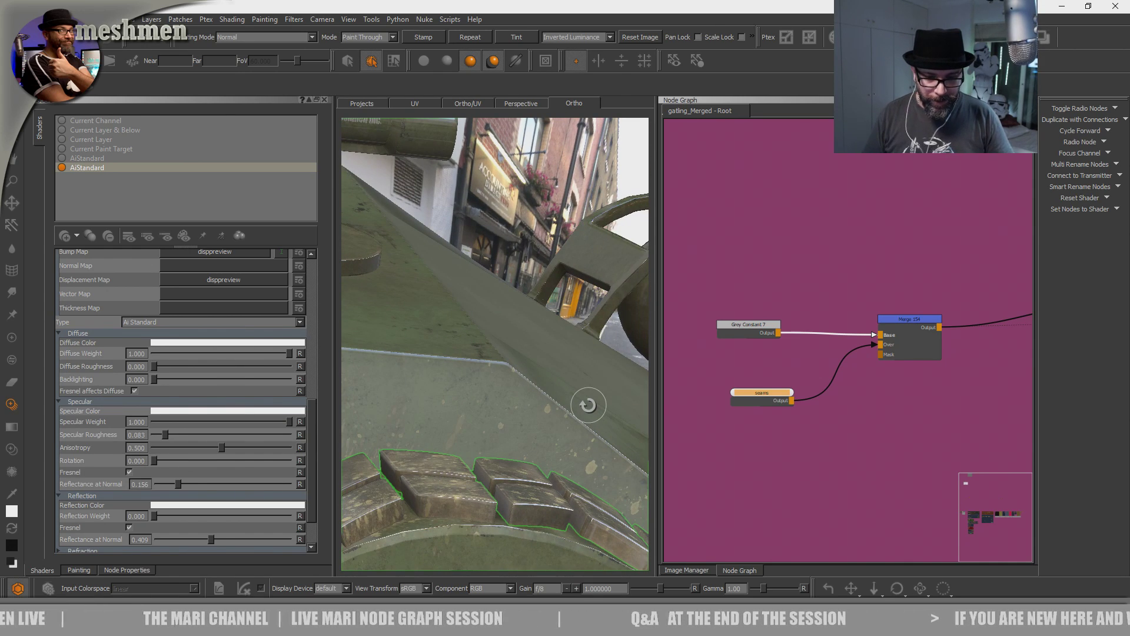
alt+drag(634, 476, 585, 416)
alt+middle_drag(585, 416, 567, 429)
alt+drag(567, 429, 456, 358)
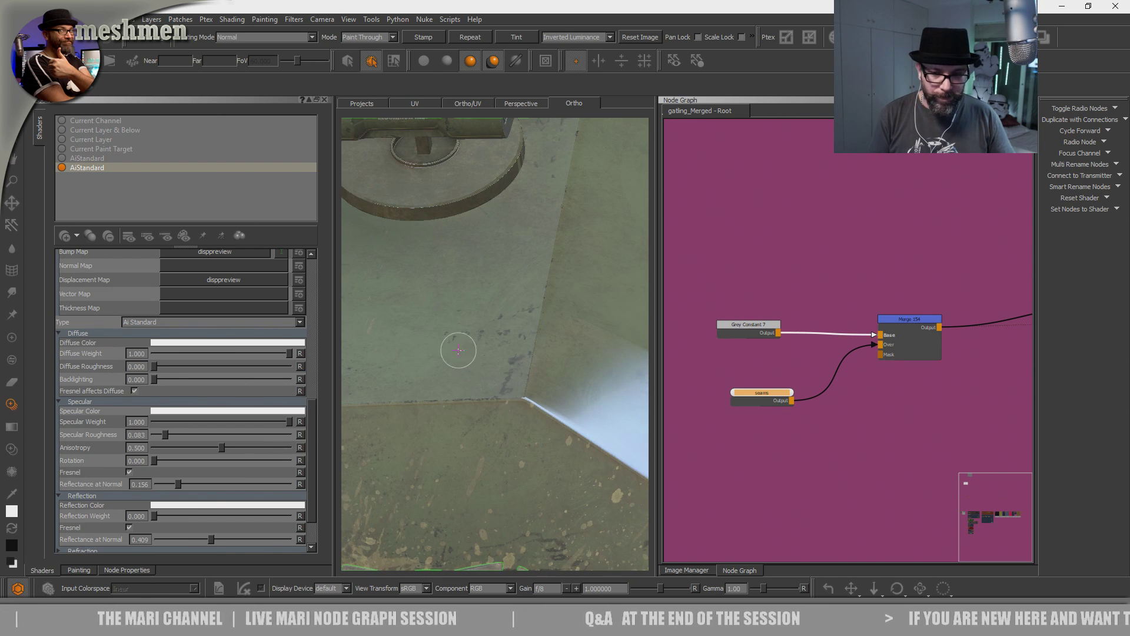
- Widen the 3D view, rotate the seam image about 90 degrees and shrink it over the weld line
drag(655, 377, 895, 377)
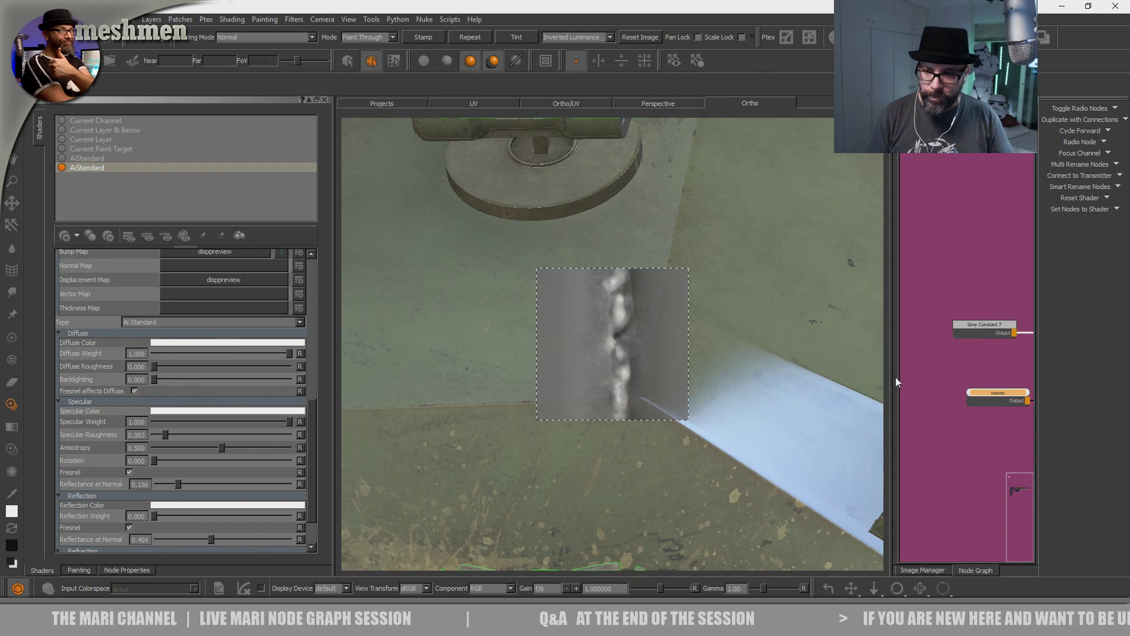
drag(332, 341, 157, 346)
alt+right_drag(461, 353, 540, 330)
mouse_move(540, 330)
alt+mouse_down()
mouse_move(542, 435)
mouse_move(396, 398)
mouse_move(392, 384)
alt+mouse_up()
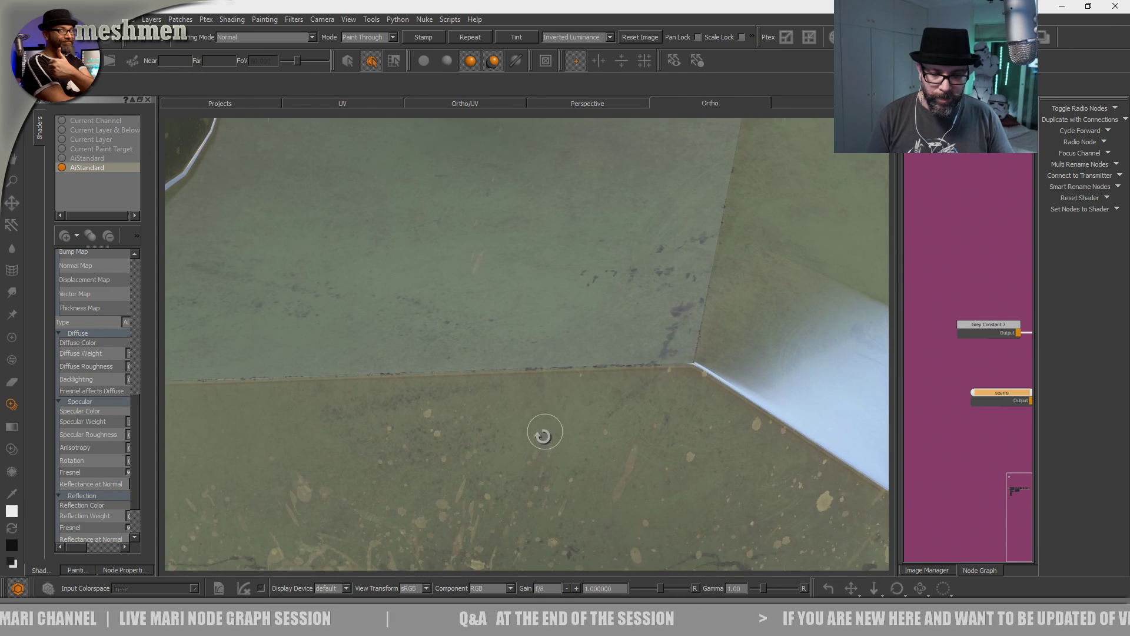
alt+drag(455, 434, 462, 441)
mouse_move(497, 399)
shift+mouse_down()
mouse_move(486, 424)
mouse_move(490, 397)
shift+mouse_up()
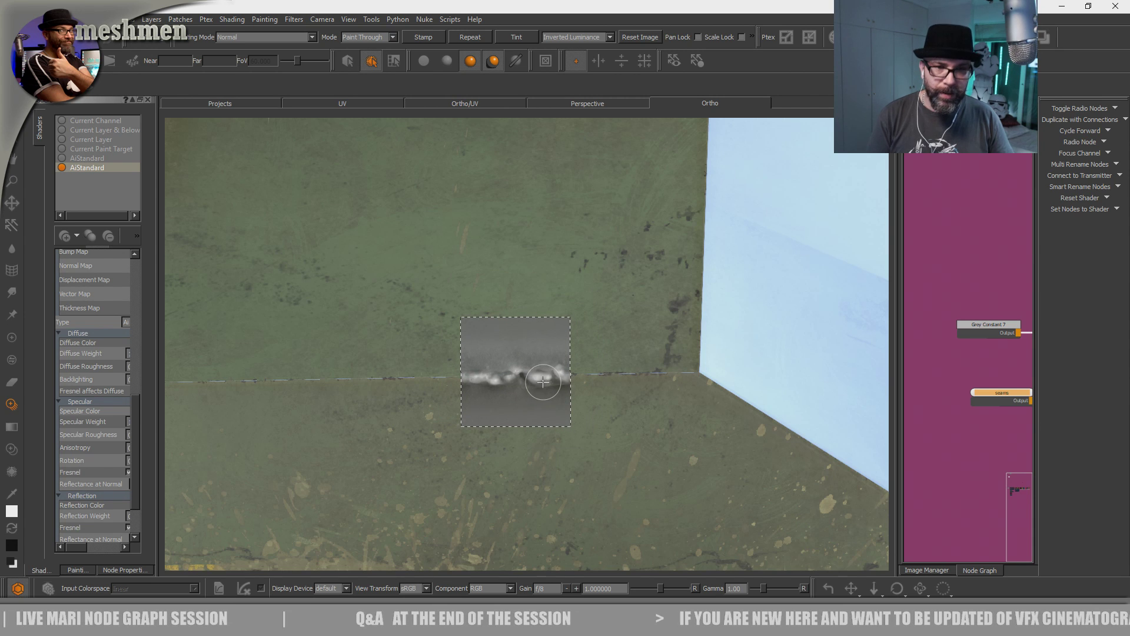
mouse_move(488, 382)
ctrl+mouse_down()
mouse_move(510, 393)
mouse_move(412, 381)
mouse_move(365, 394)
ctrl+mouse_up()
- Paint a trial weld stroke along the seam and undo all the trial strokes
key(BackSpace)
drag(524, 388, 491, 383)
key(ctrl+z)
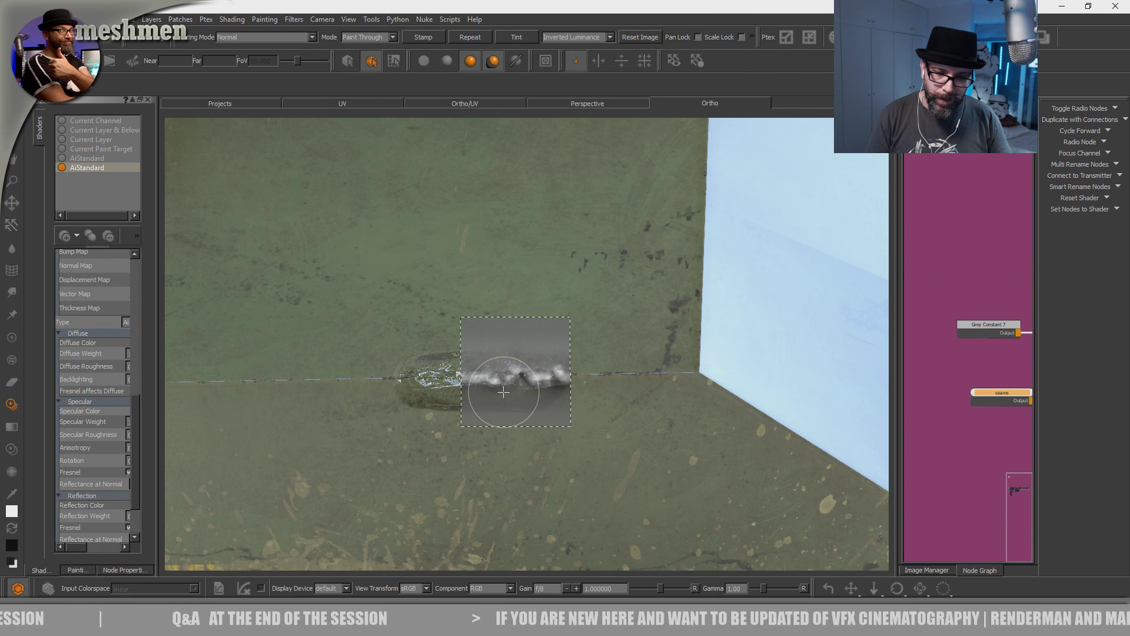
key(ctrl+z)
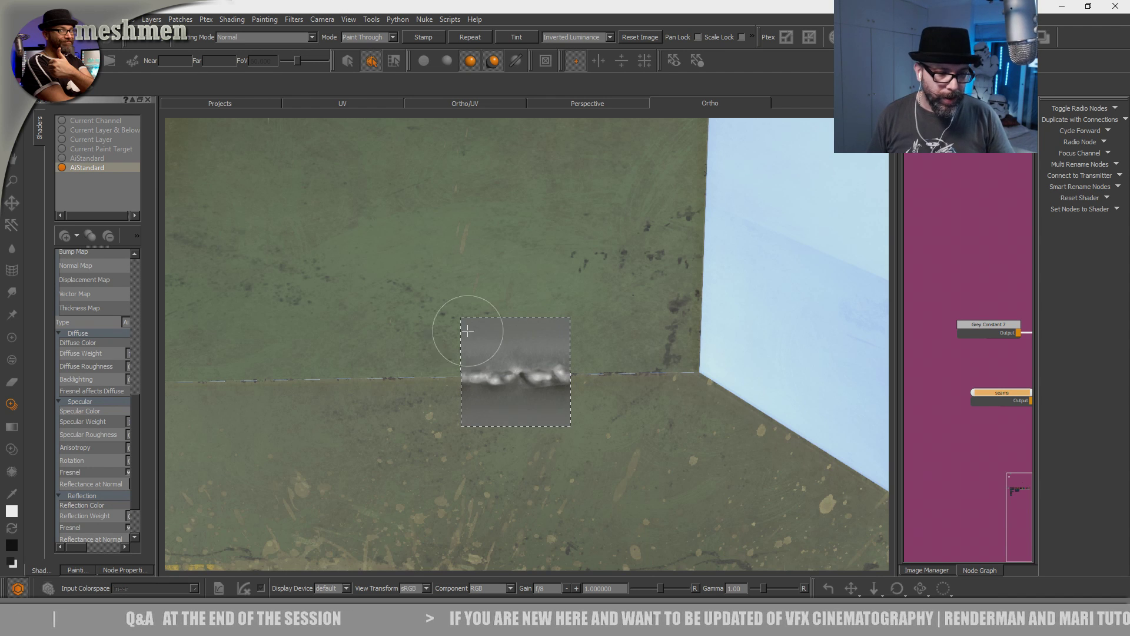
key(i)
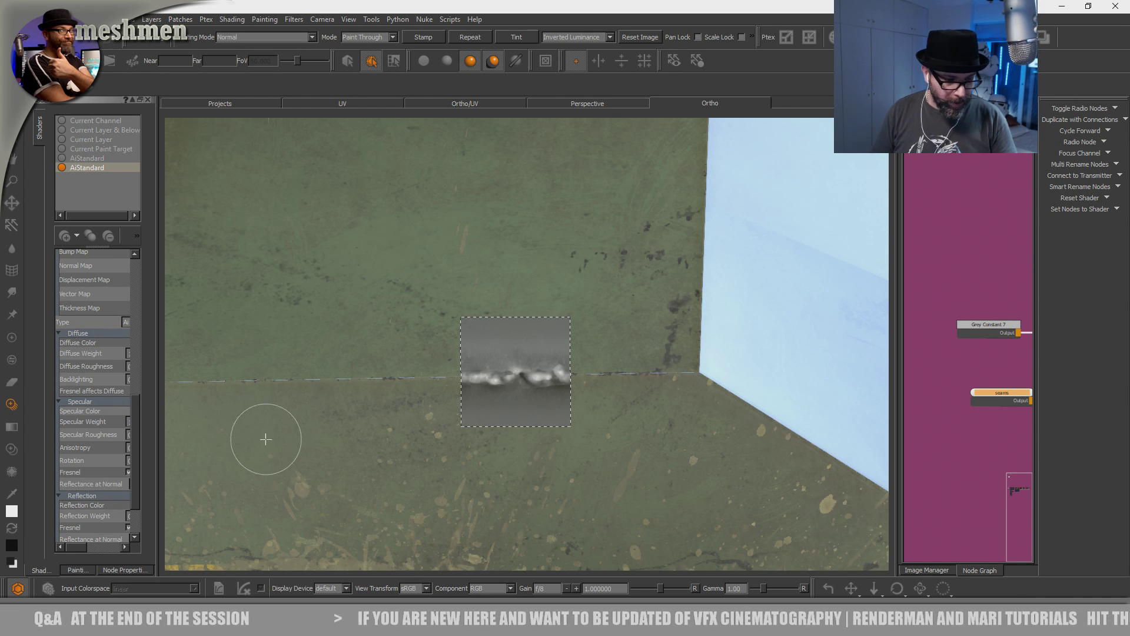
right_click(523, 19)
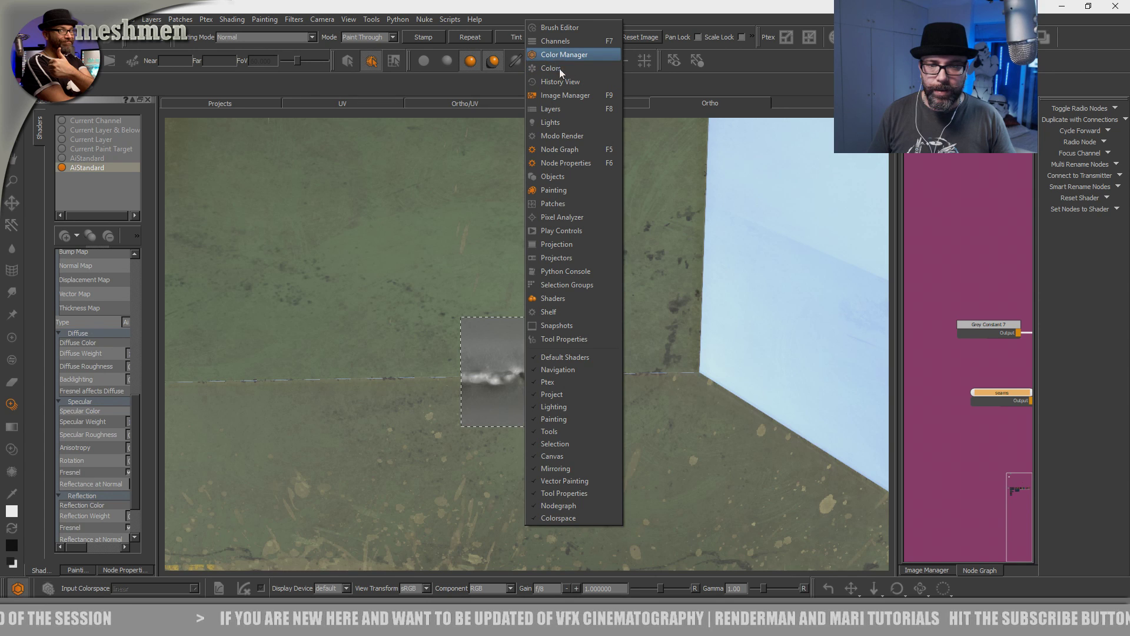
- Dock the Image Manager panel at the right and widen it to show more thumbnails
click(561, 95)
right_click(551, 35)
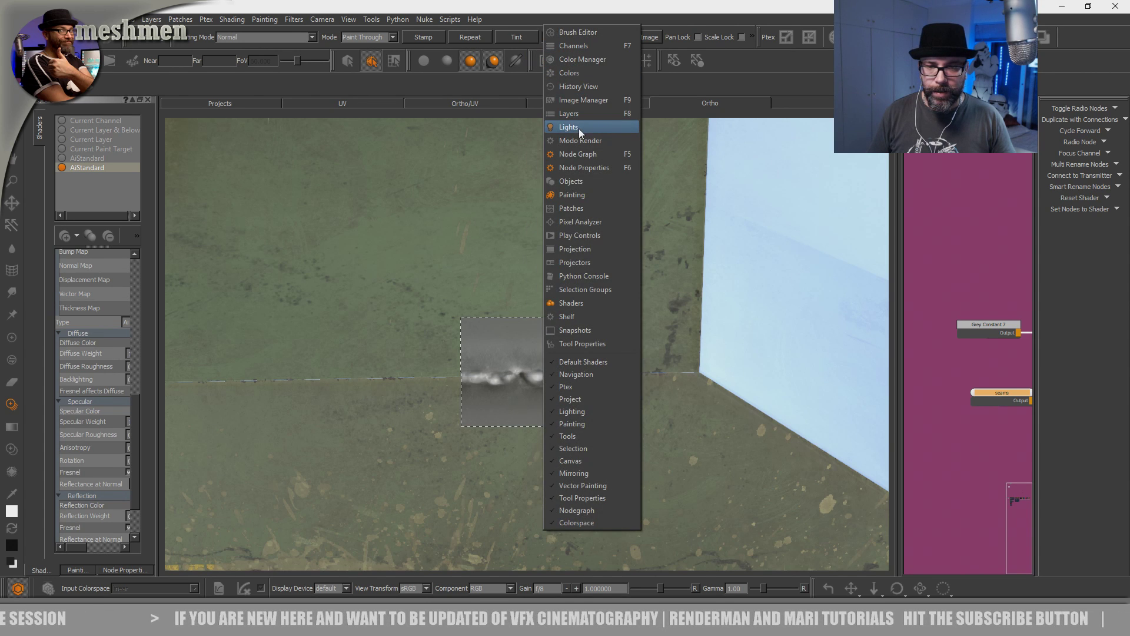
click(573, 100)
drag(897, 425, 698, 389)
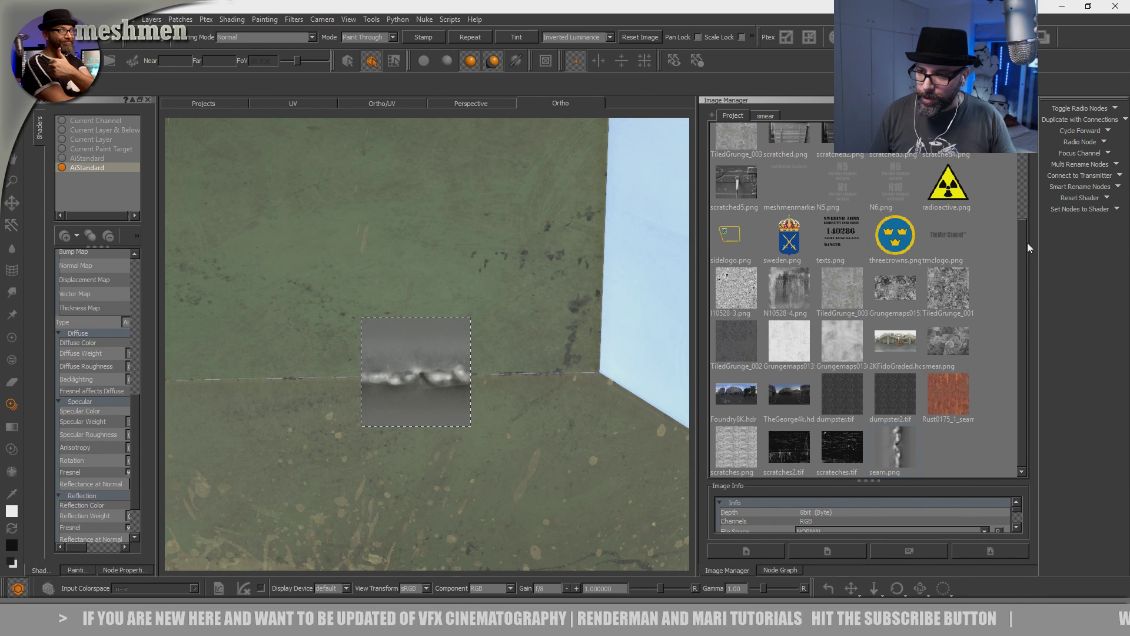
- Set seam.png's colour space to linear and paint a weld stroke along the hull seam
double_click(895, 447)
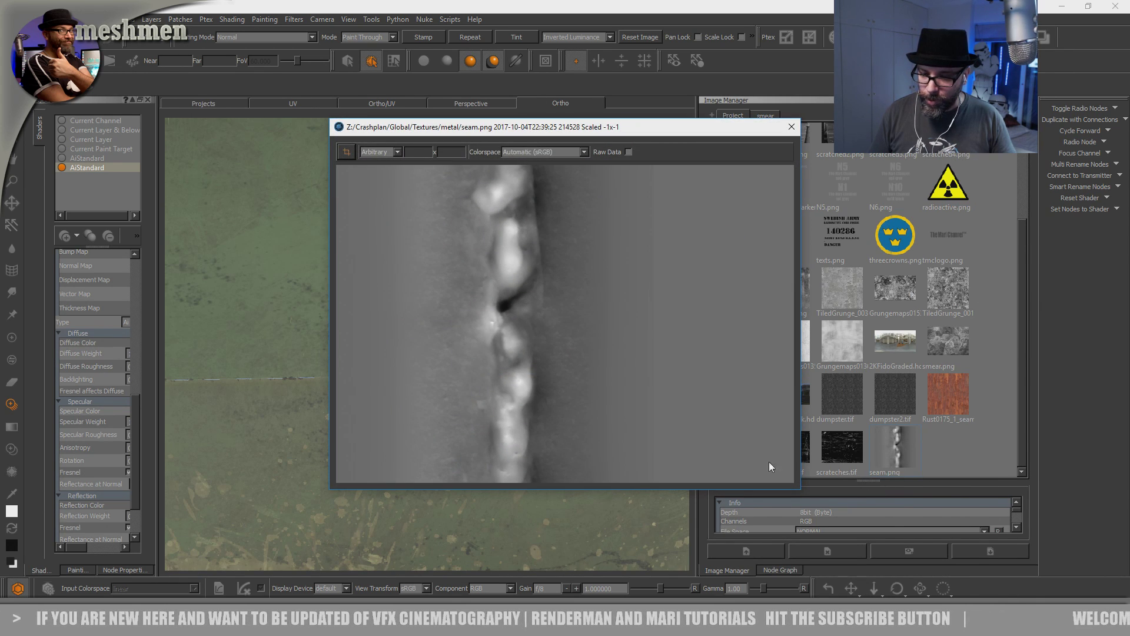
click(544, 152)
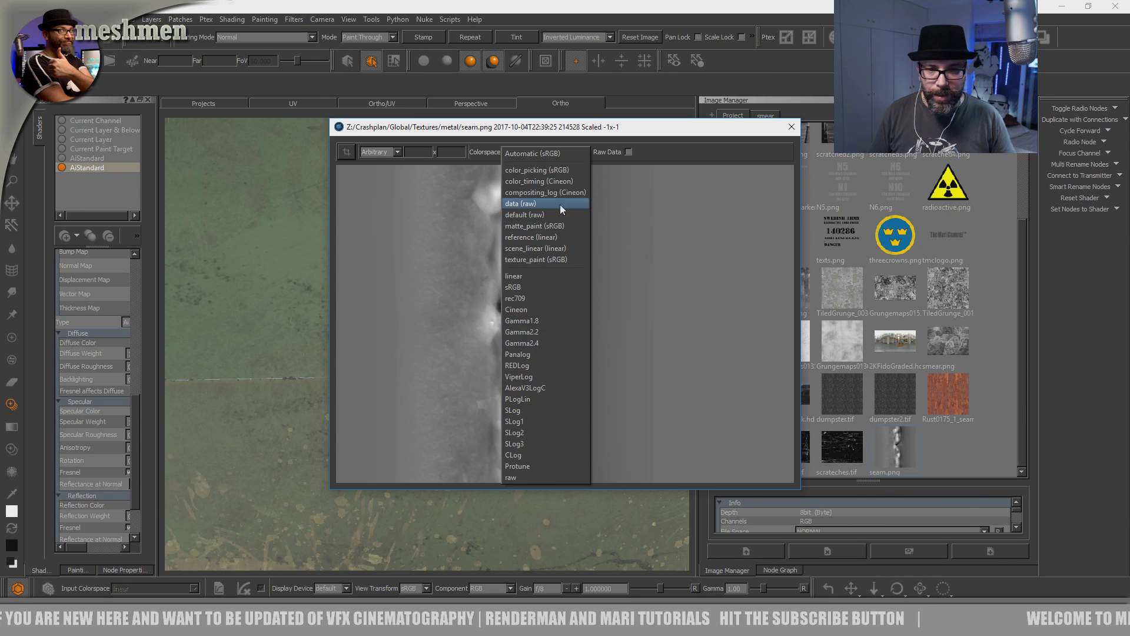
click(515, 276)
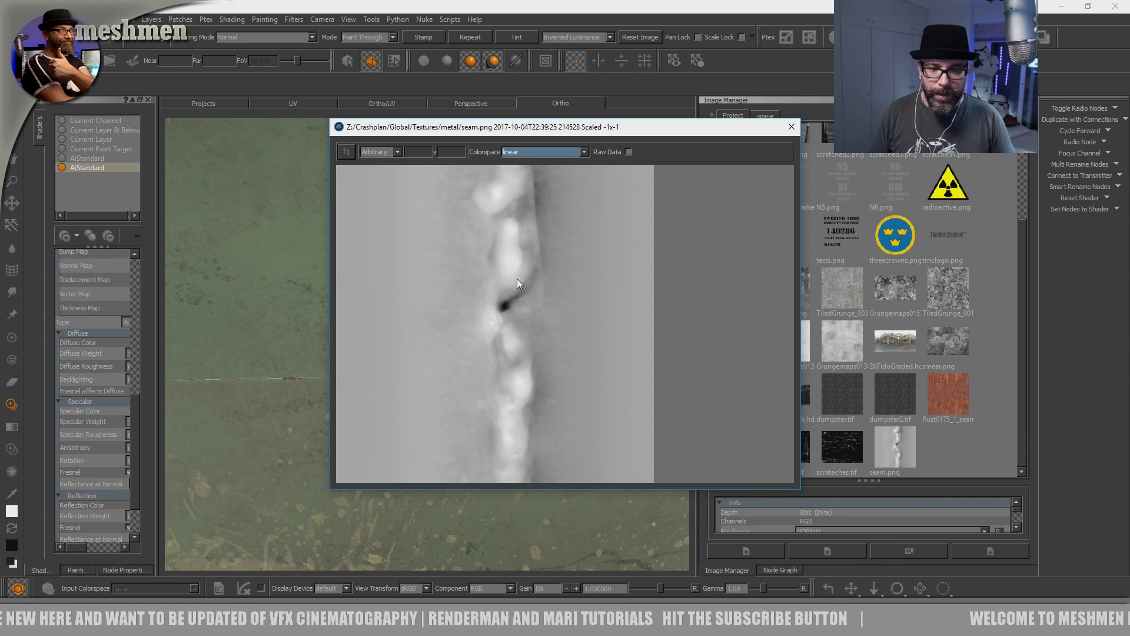
click(791, 127)
drag(421, 370, 324, 375)
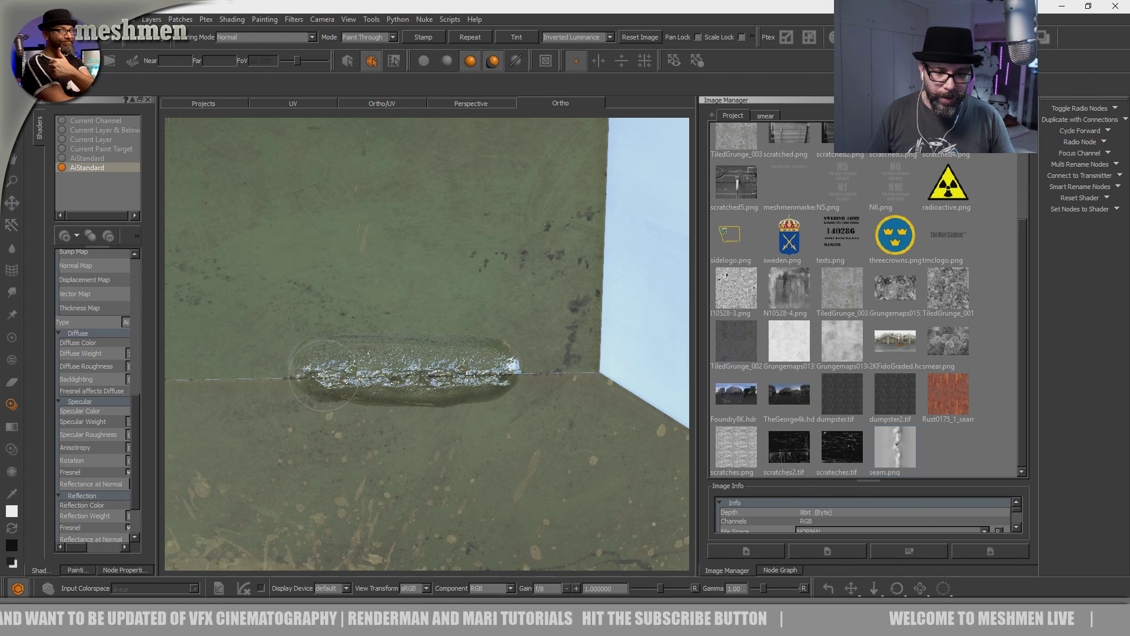
- Undo the previous seam stroke, zoom in on the seam, and return to paint-through mode
key(ctrl+z)
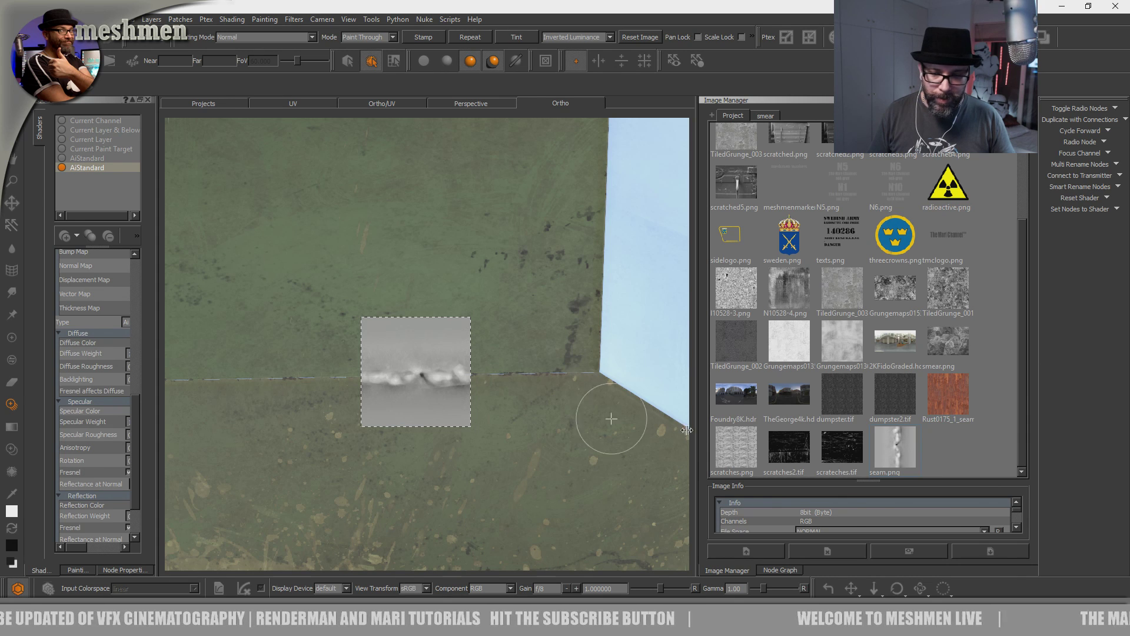
alt+right_drag(411, 405, 471, 451)
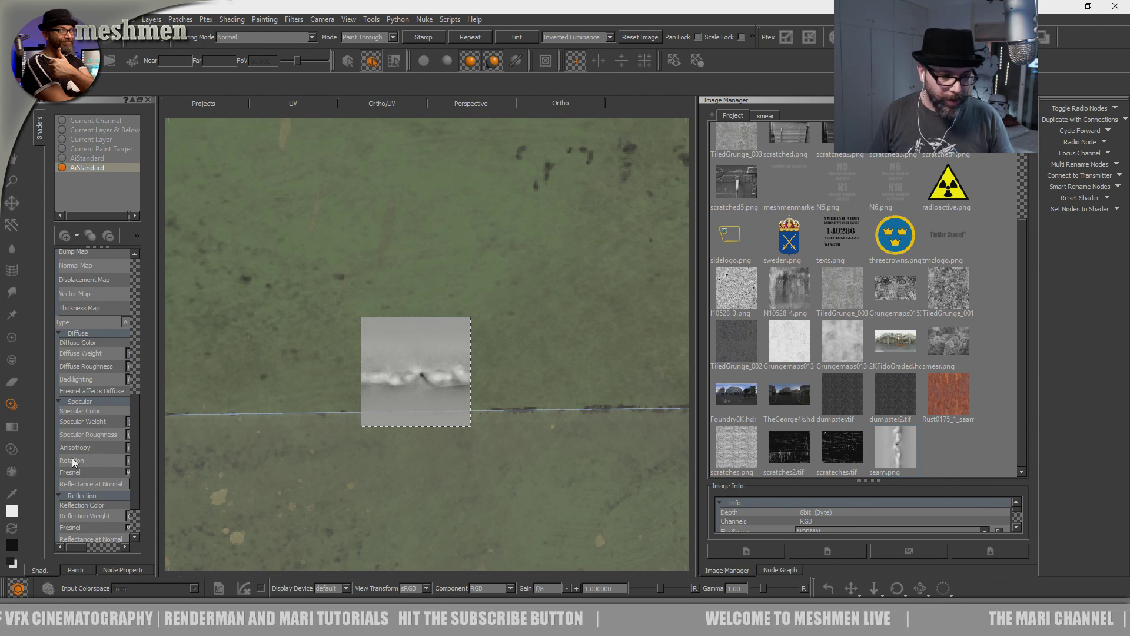
click(11, 493)
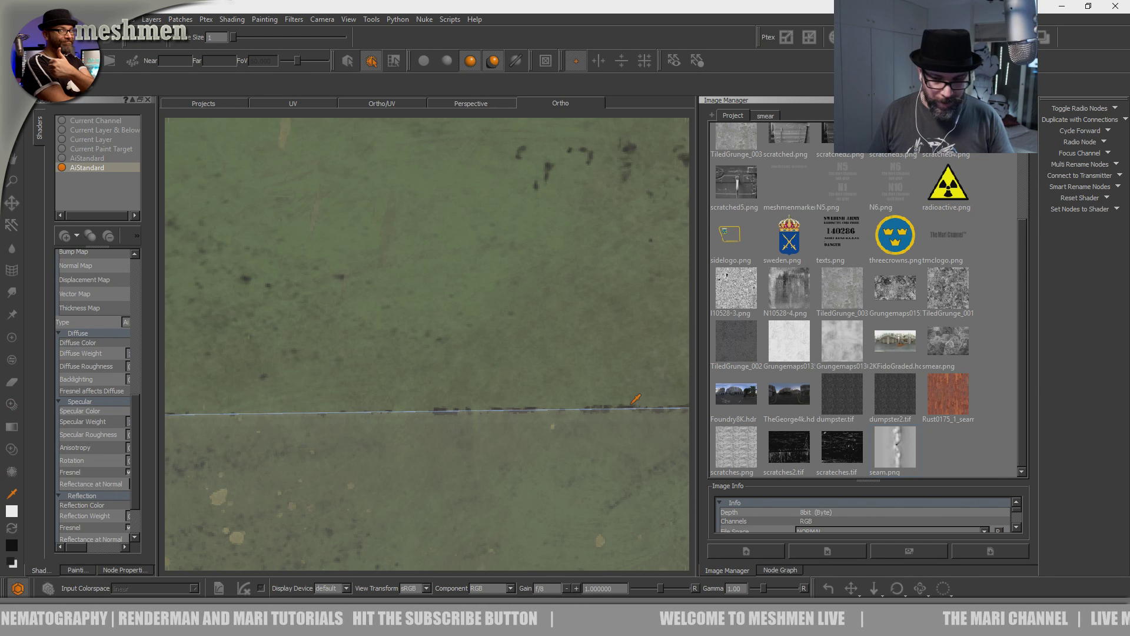
key(t)
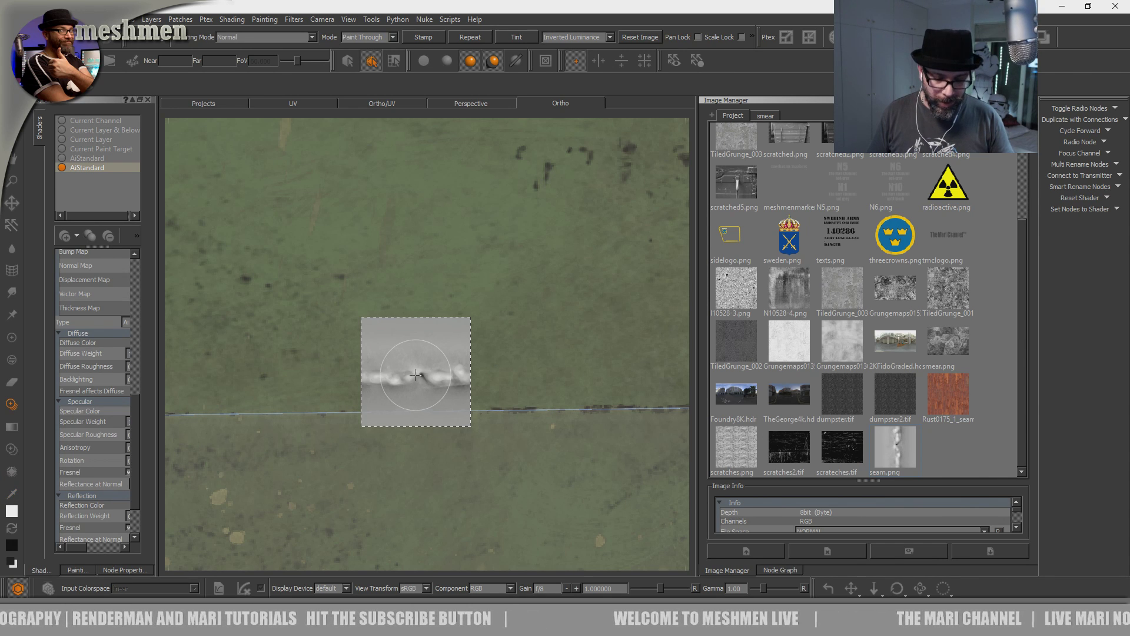
key(alt)
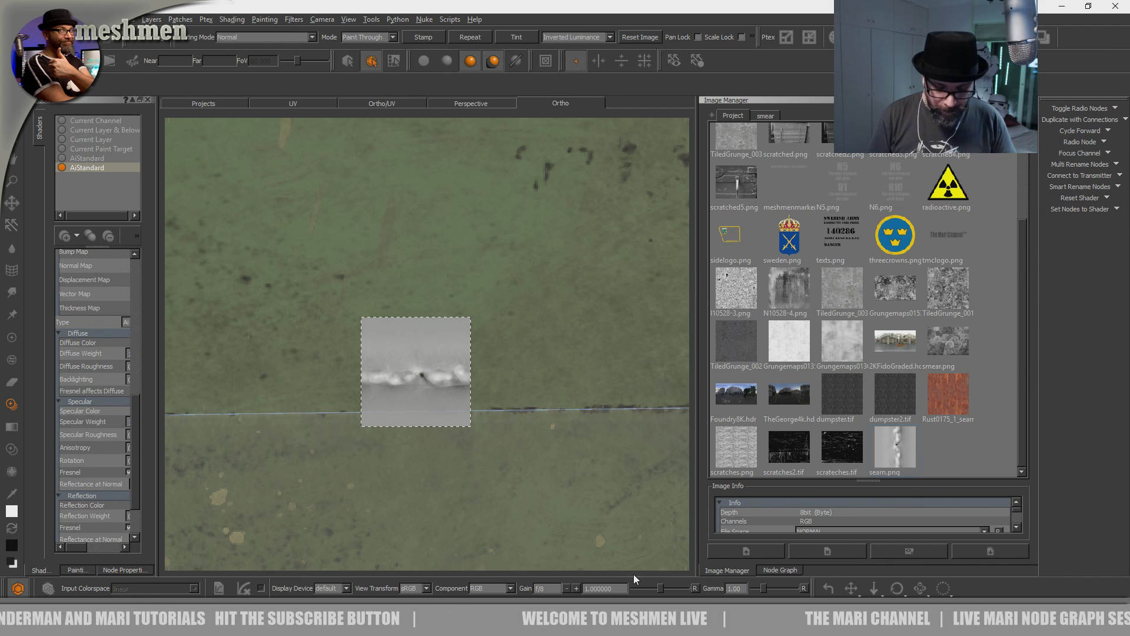
- Stamp weld-bead strokes of the seam texture along the hull's panel edge
alt+middle_drag(518, 466, 409, 384)
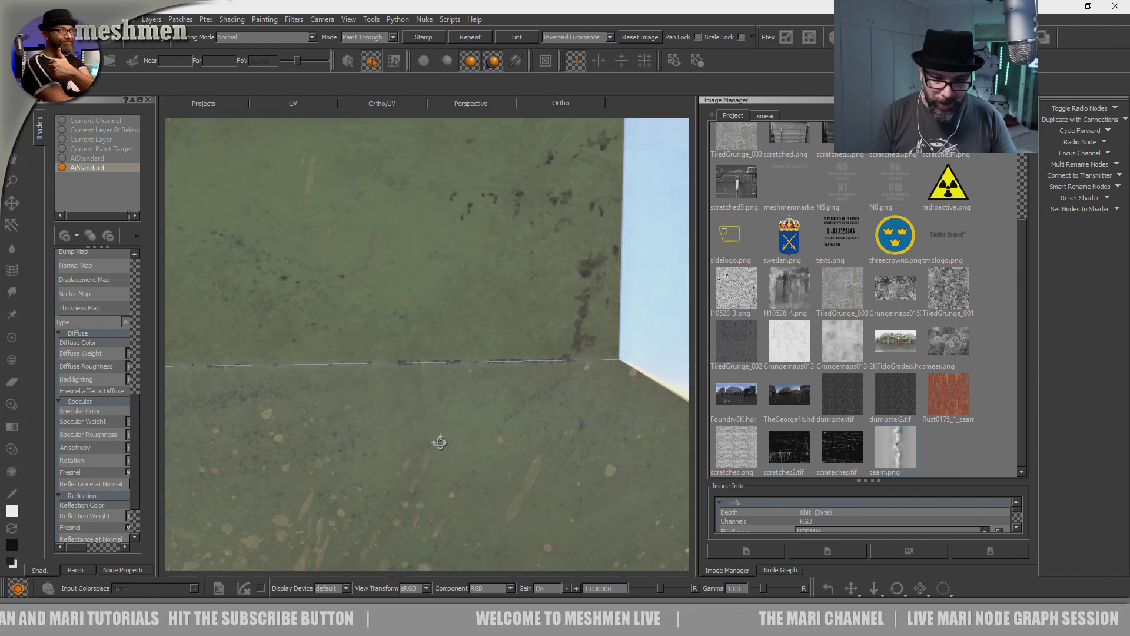
drag(399, 363, 449, 361)
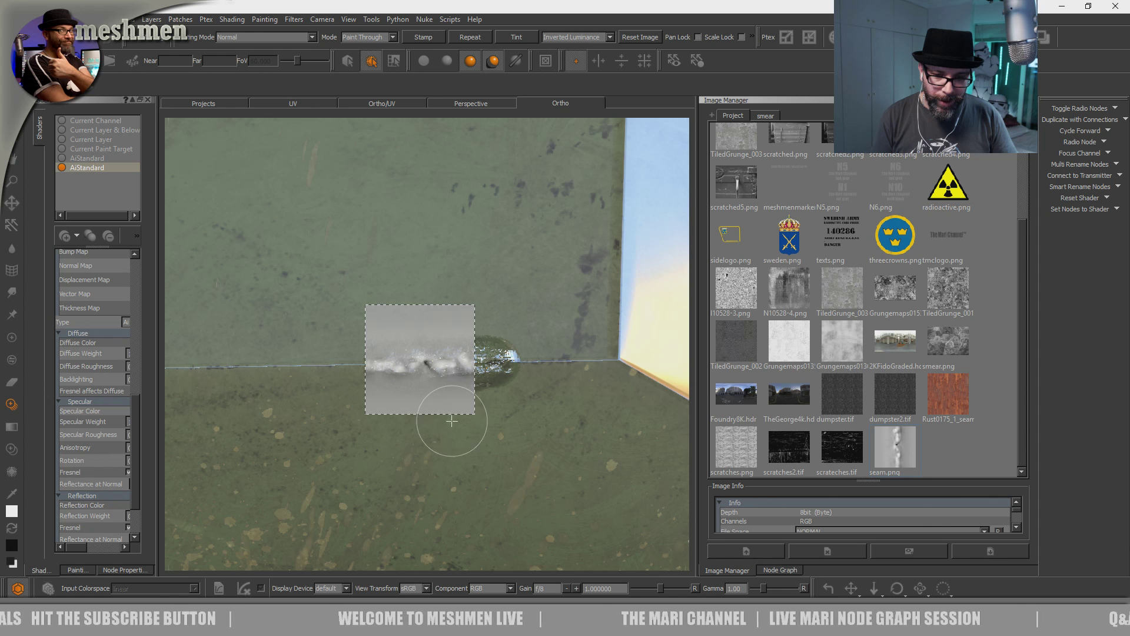
alt+middle_drag(449, 416, 462, 419)
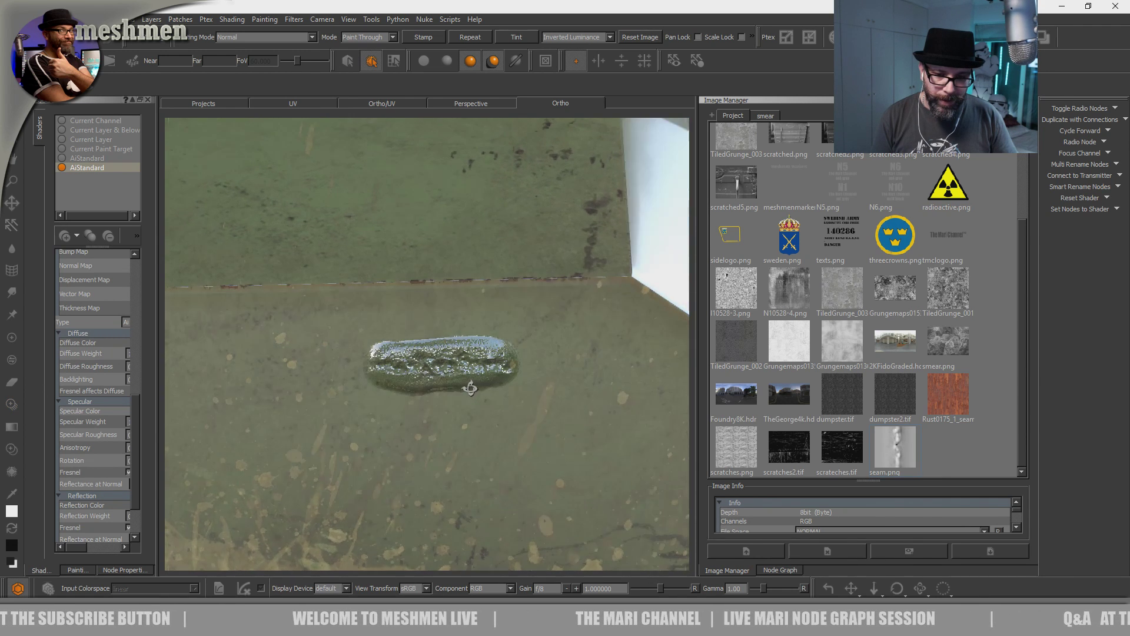
drag(499, 381, 291, 368)
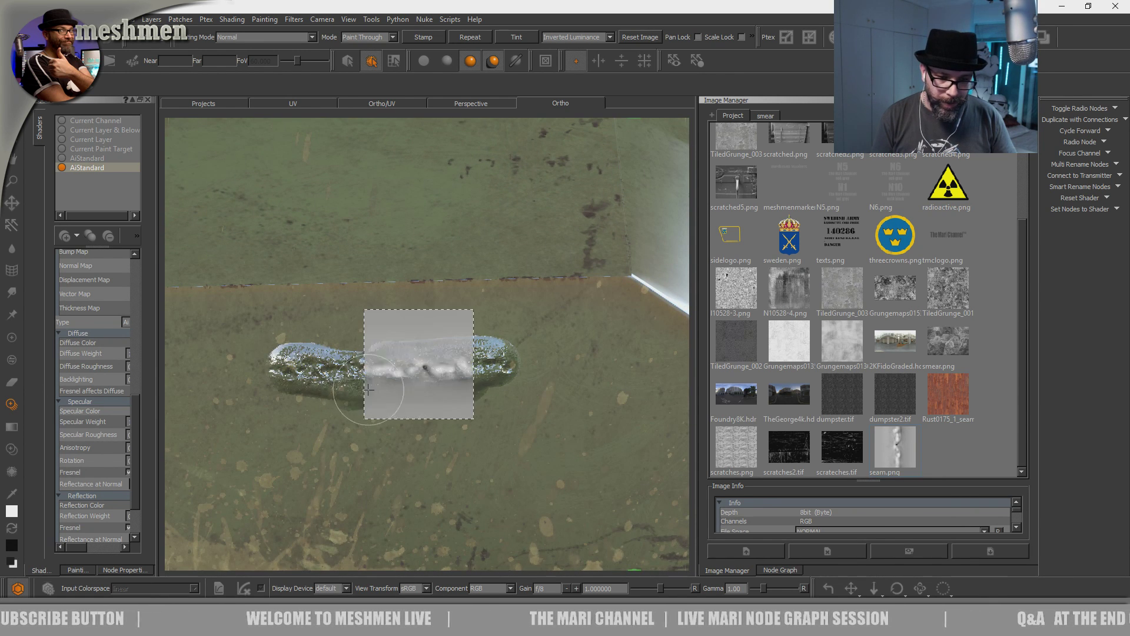
right_click(679, 20)
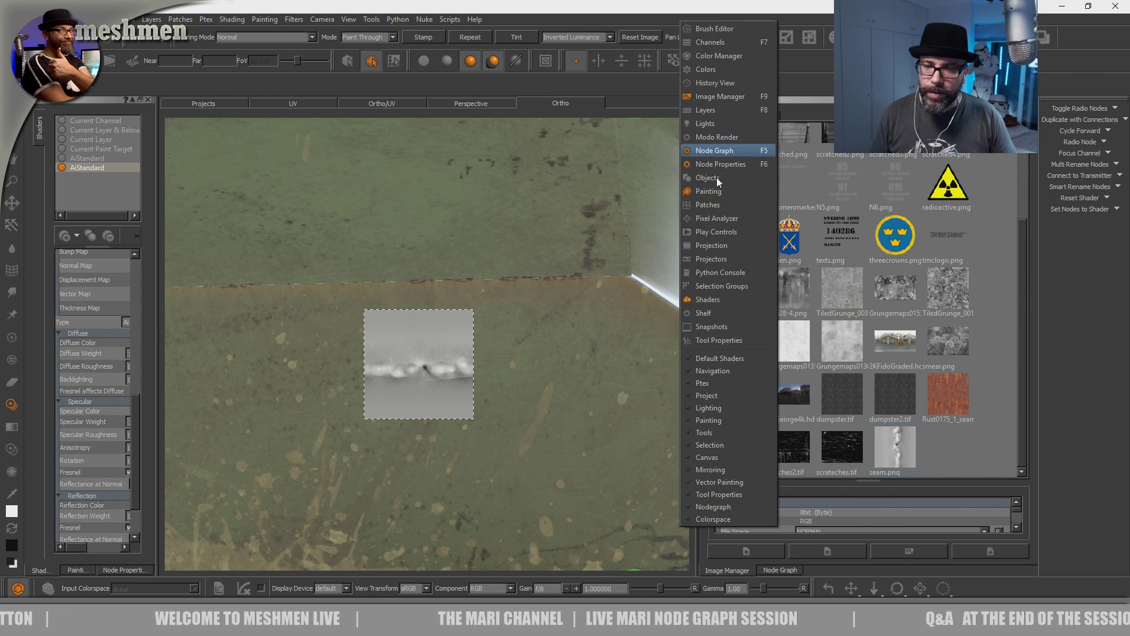
- Show the Painter settings palette and widen it
click(700, 190)
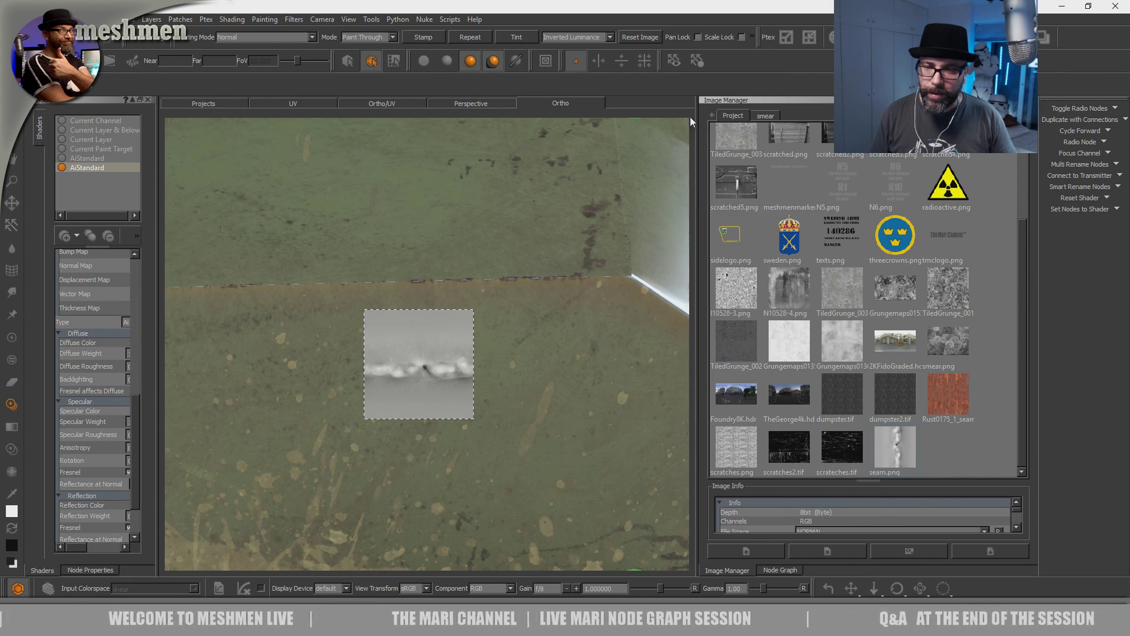
right_click(674, 23)
click(704, 198)
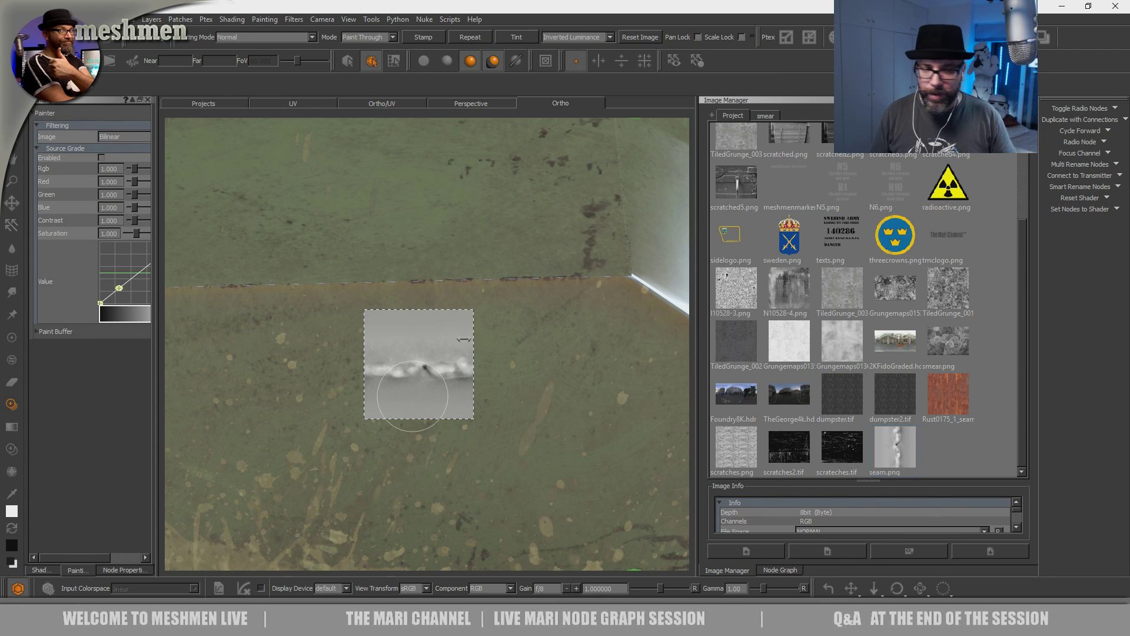
drag(156, 301, 313, 301)
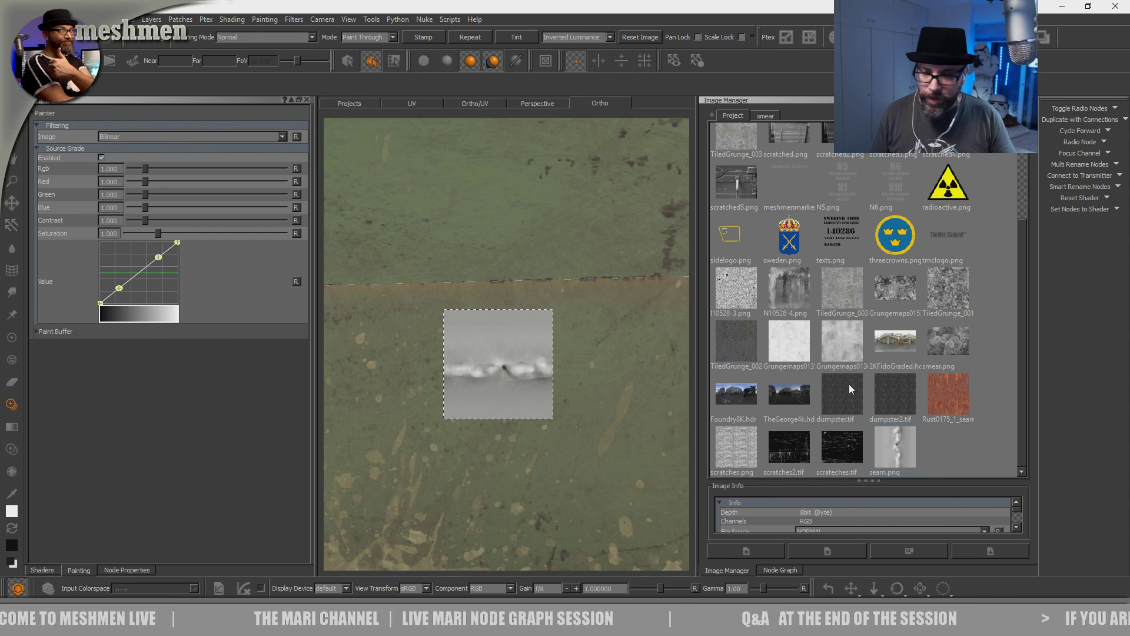
- Preview seam.png in the image viewer and set its colour space to linear
double_click(900, 452)
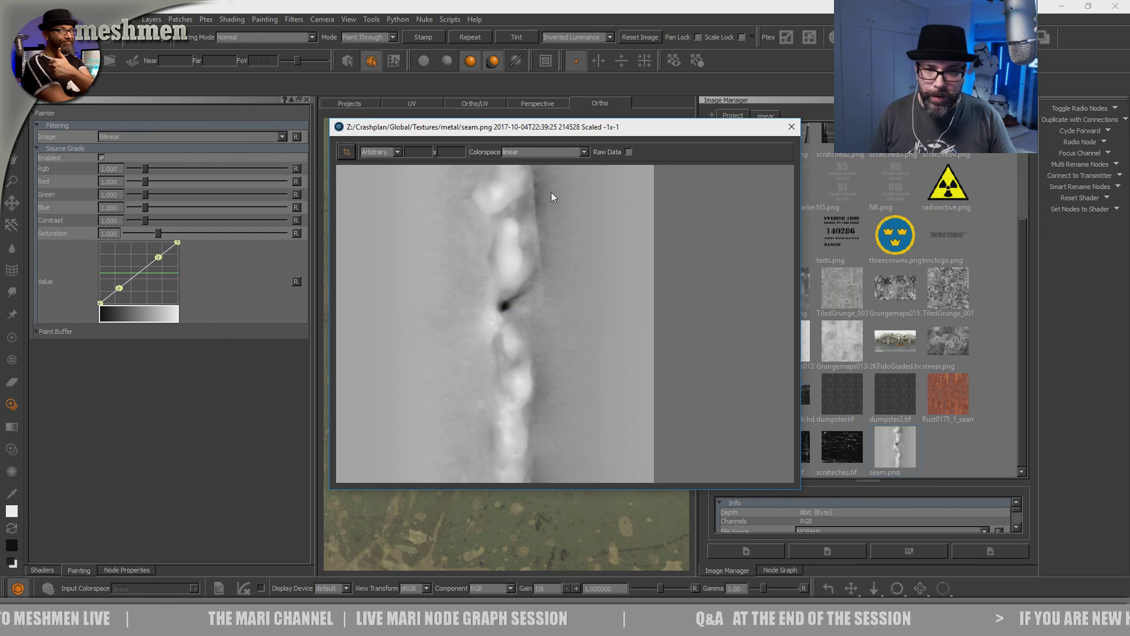
click(528, 154)
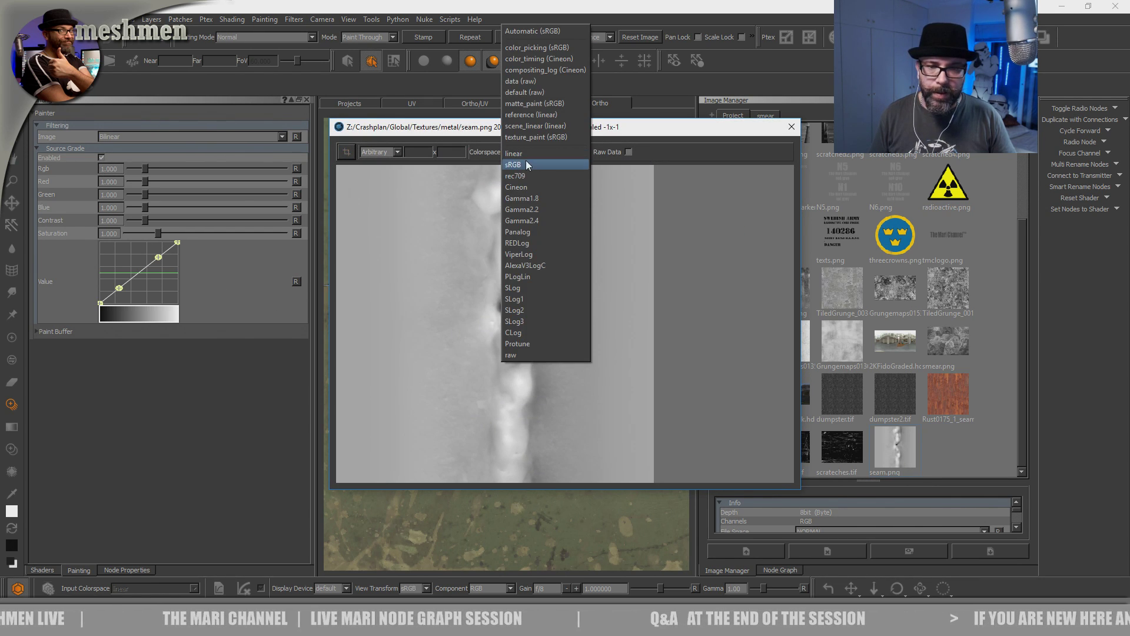
click(520, 31)
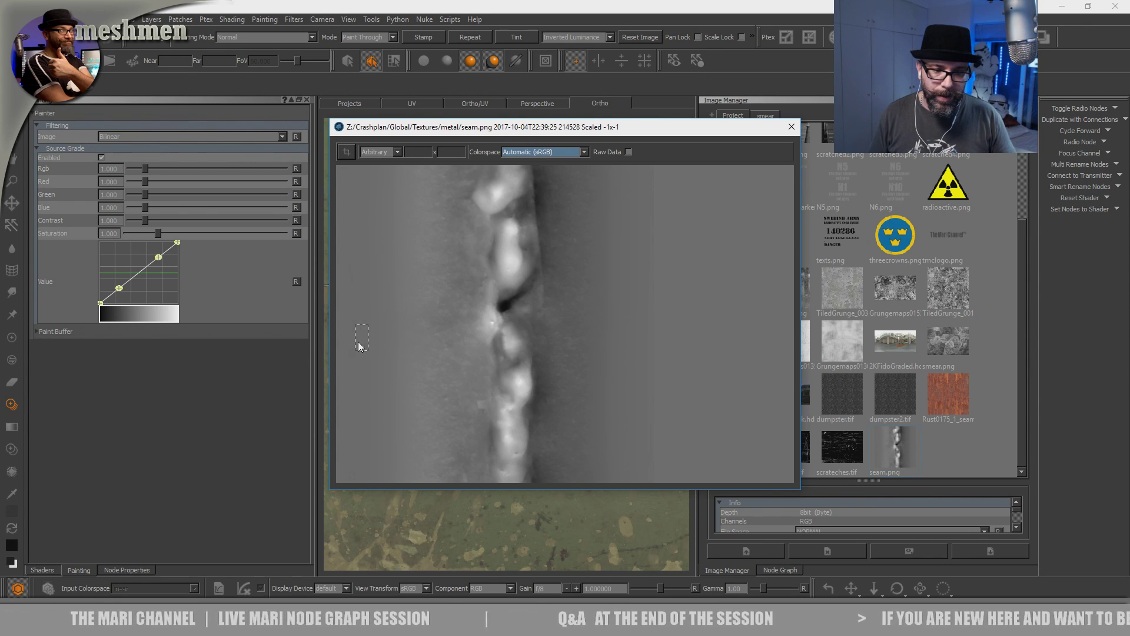
click(10, 495)
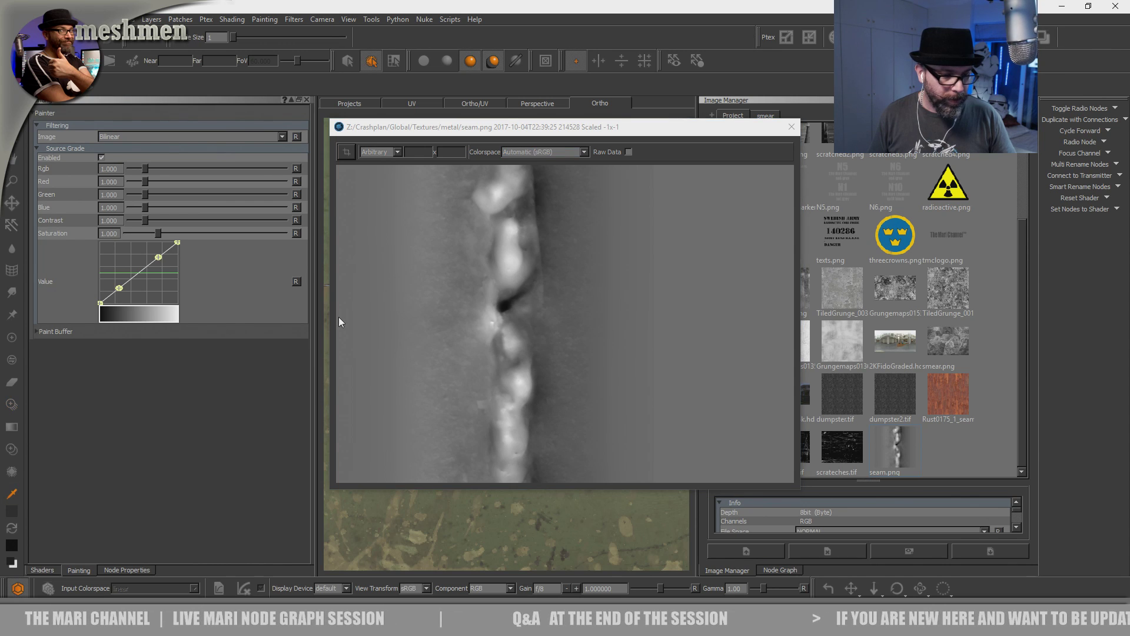
click(12, 514)
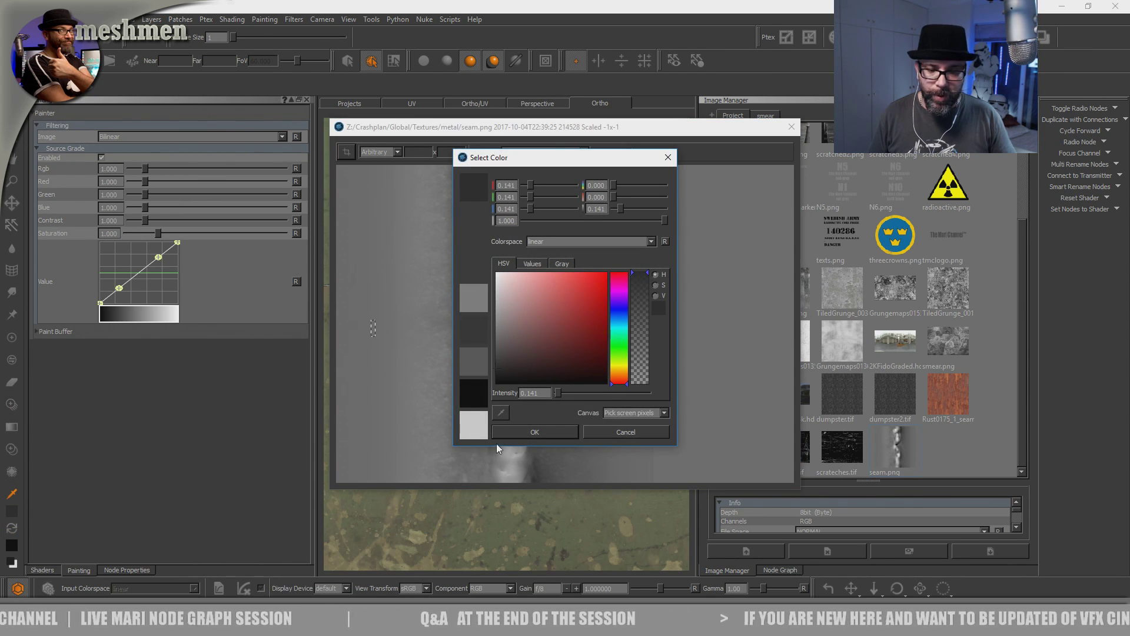
click(545, 432)
click(553, 152)
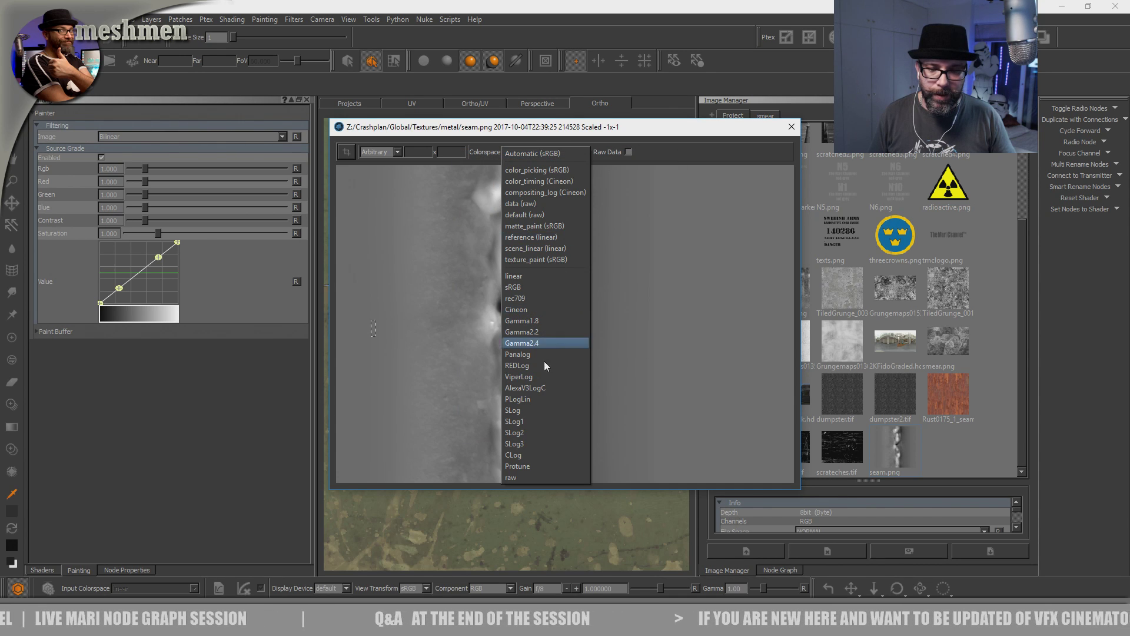
click(515, 272)
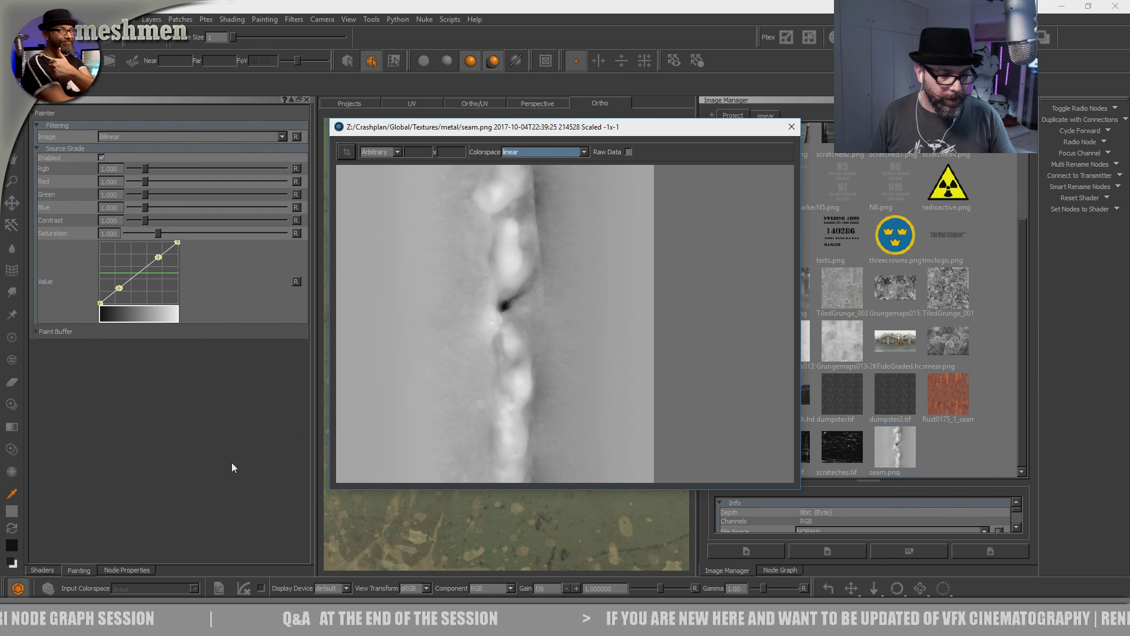
- Pick a 0.420 grey paint colour, lower the source grade Rgb to 0.760, and close the viewer
click(10, 512)
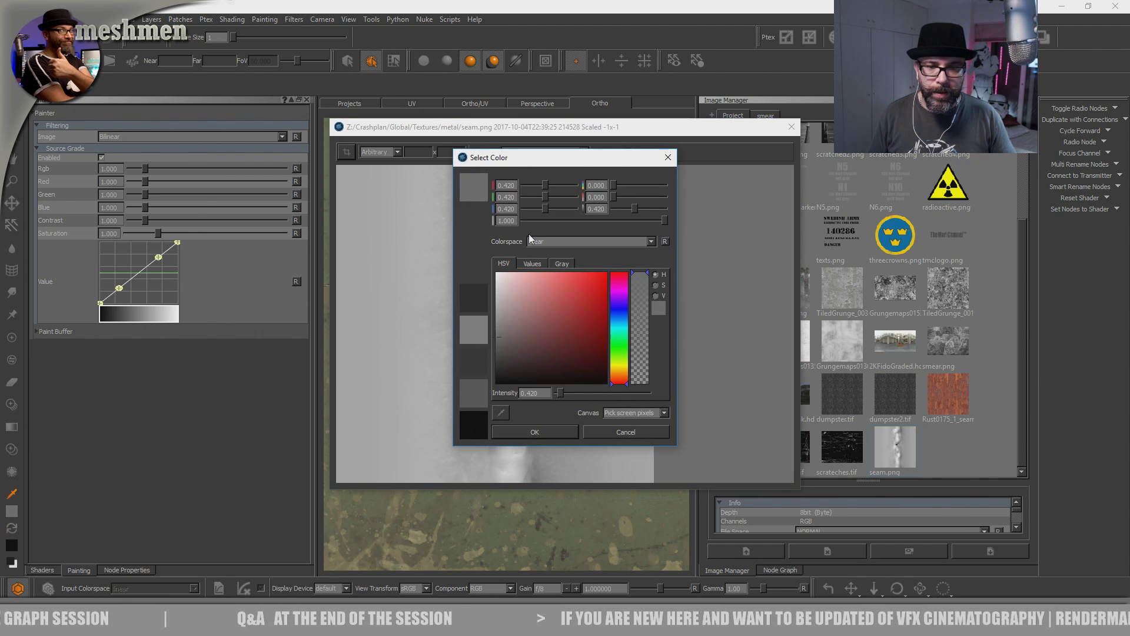
click(546, 432)
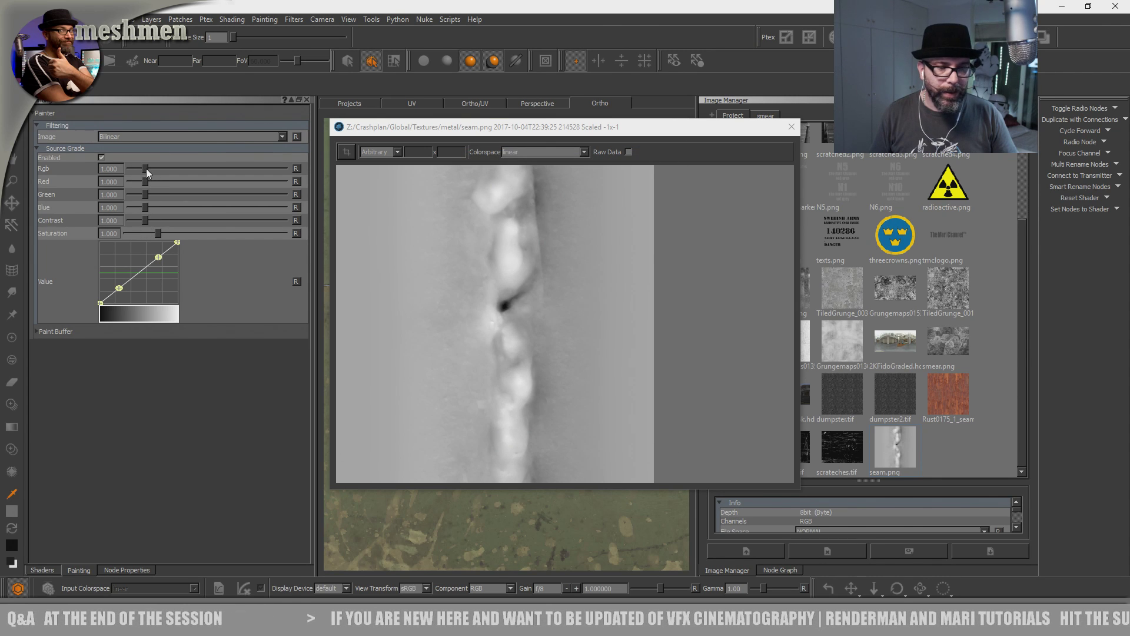
drag(144, 169, 140, 168)
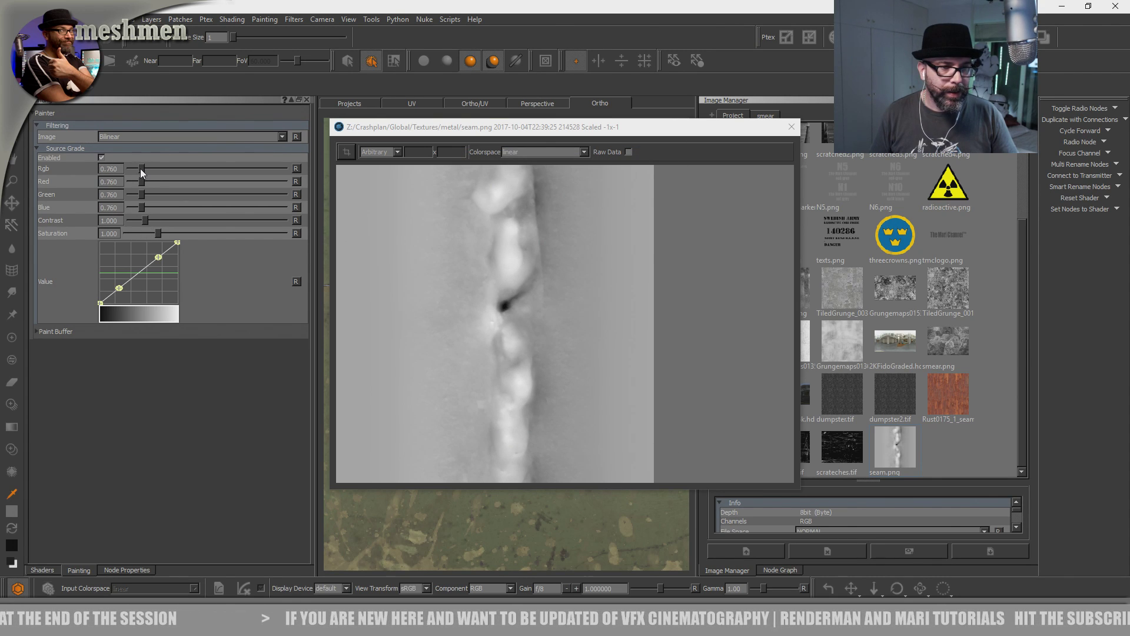
click(790, 127)
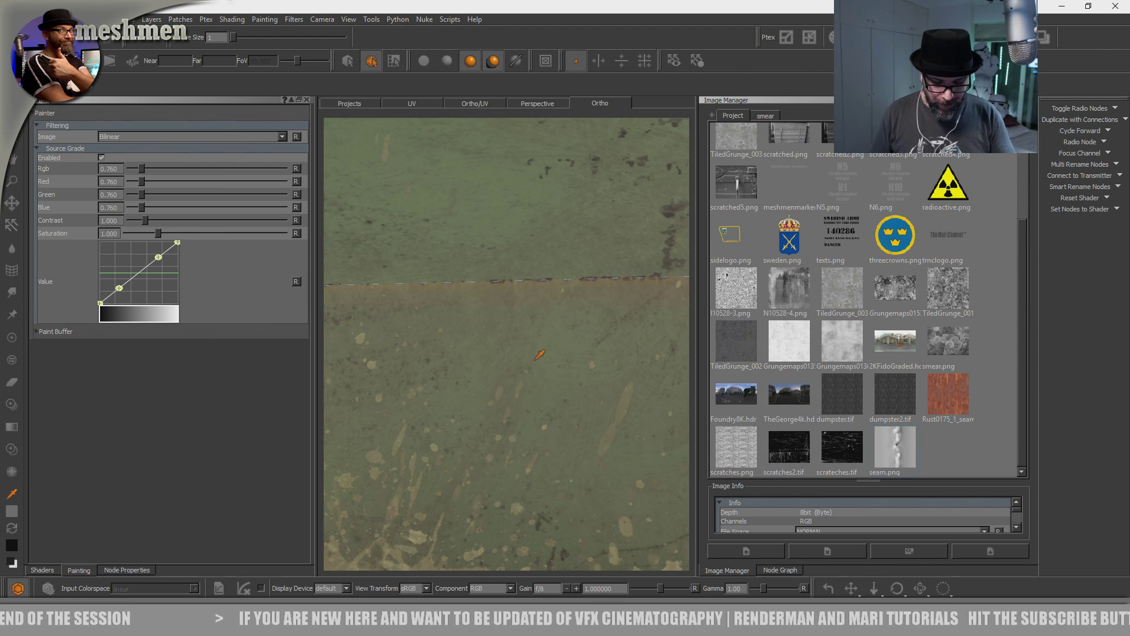
- Replace the red smear stamp with seam.png from the pop-up image browser
key(i)
drag(532, 526, 470, 296)
key(i)
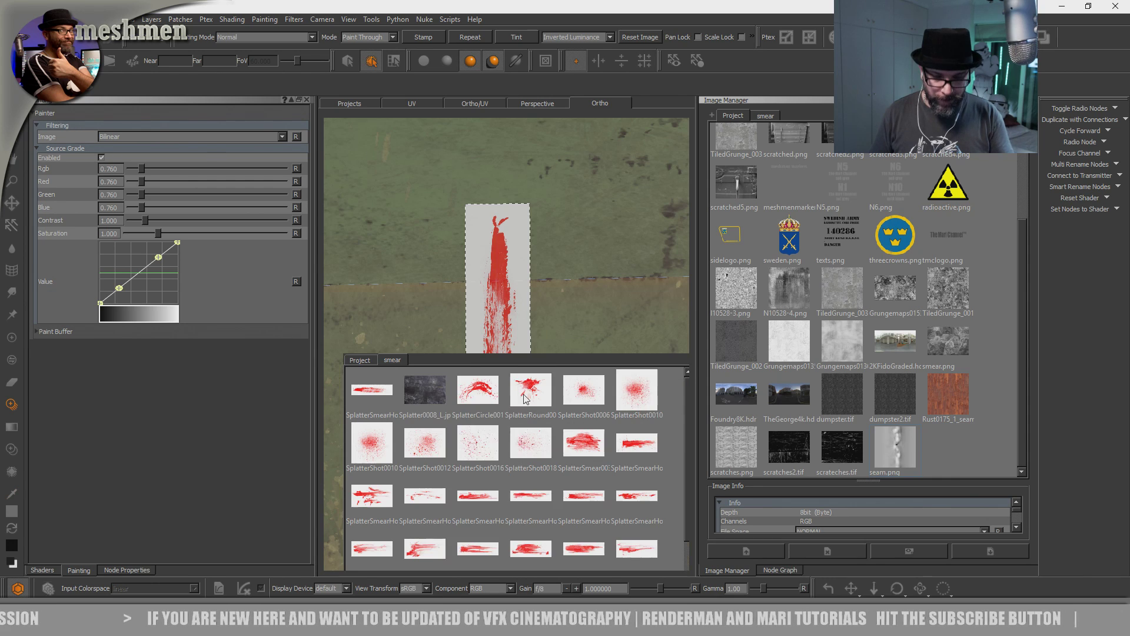
scroll(658, 509, down, 2)
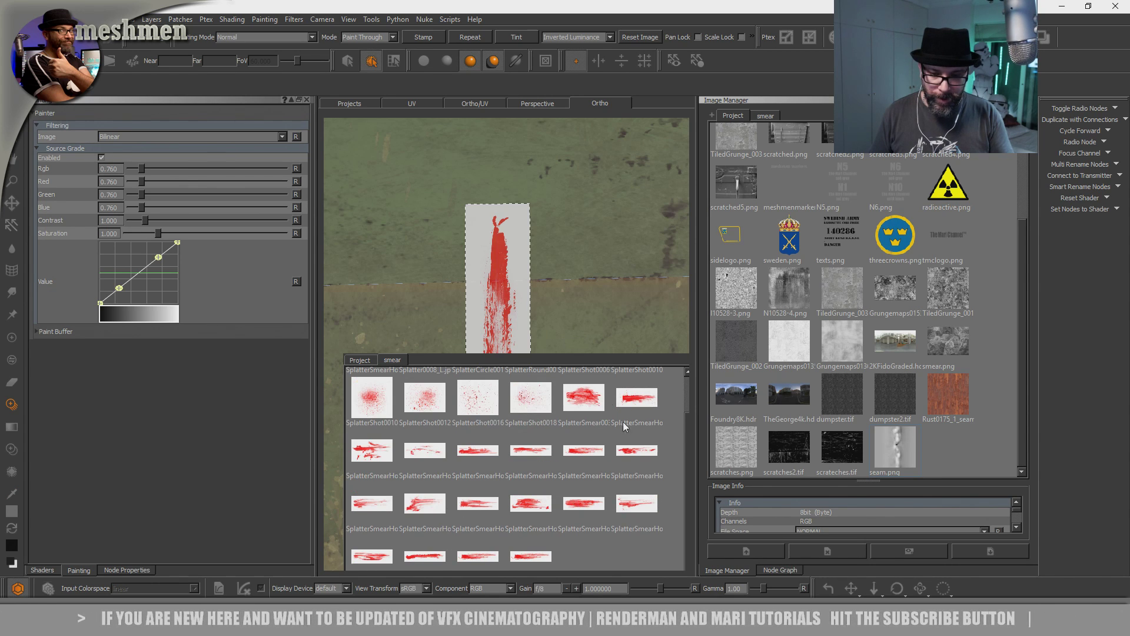
scroll(588, 447, up, 2)
click(368, 362)
mouse_move(423, 564)
mouse_down()
mouse_move(429, 264)
mouse_move(416, 252)
mouse_up()
- Orbit to level the hull seam horizontally and return to paint-through stamping
mouse_move(510, 375)
alt+mouse_down()
mouse_move(497, 413)
mouse_move(542, 383)
mouse_move(540, 356)
alt+mouse_up()
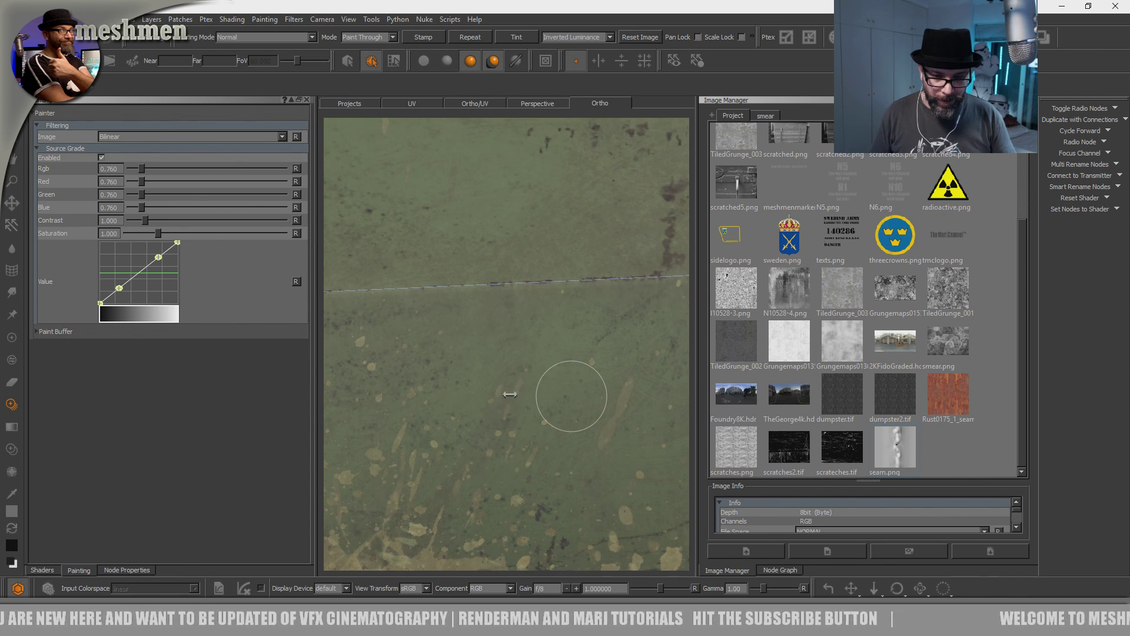
alt+drag(508, 391, 567, 387)
key(p)
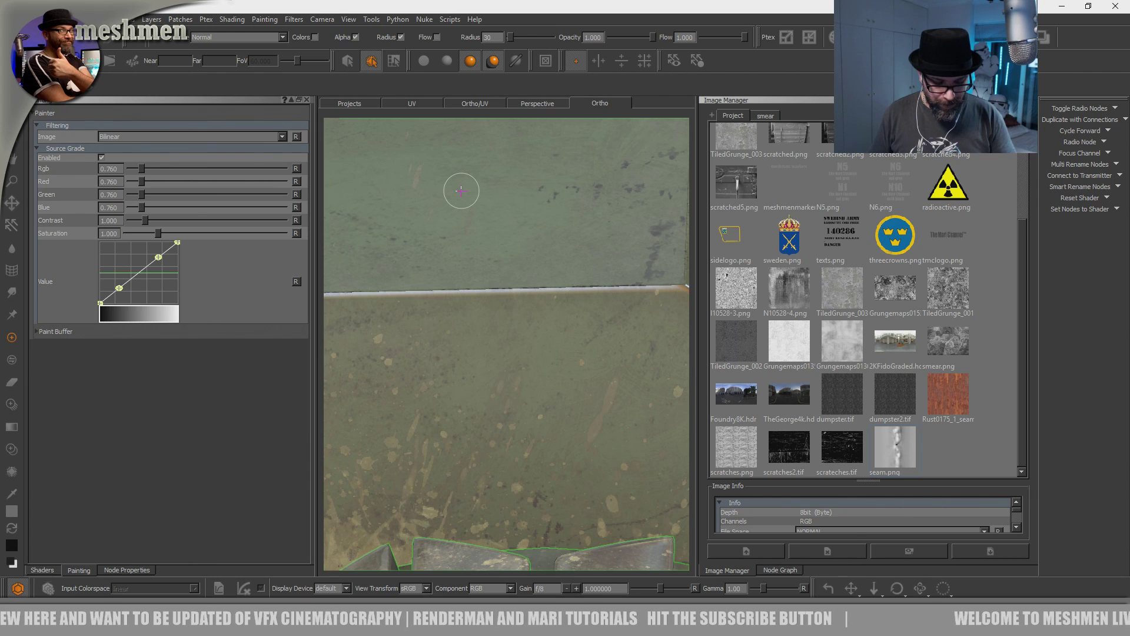
key(t)
alt+right_drag(567, 395, 496, 388)
mouse_move(497, 388)
alt+mouse_down()
mouse_move(542, 378)
mouse_move(478, 351)
alt+mouse_up()
alt+middle_drag(487, 350, 520, 363)
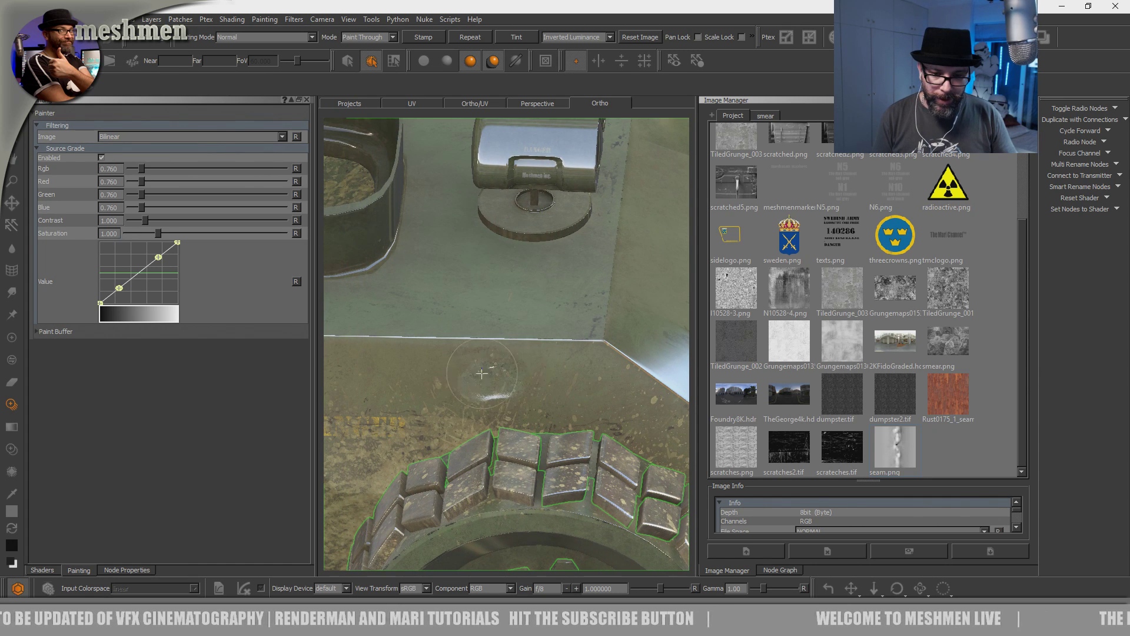
- Paint a weld stroke along the hull edge, undo it, and repaint a short stroke leftward
drag(545, 372, 465, 370)
drag(554, 369, 562, 368)
key(ctrl+z)
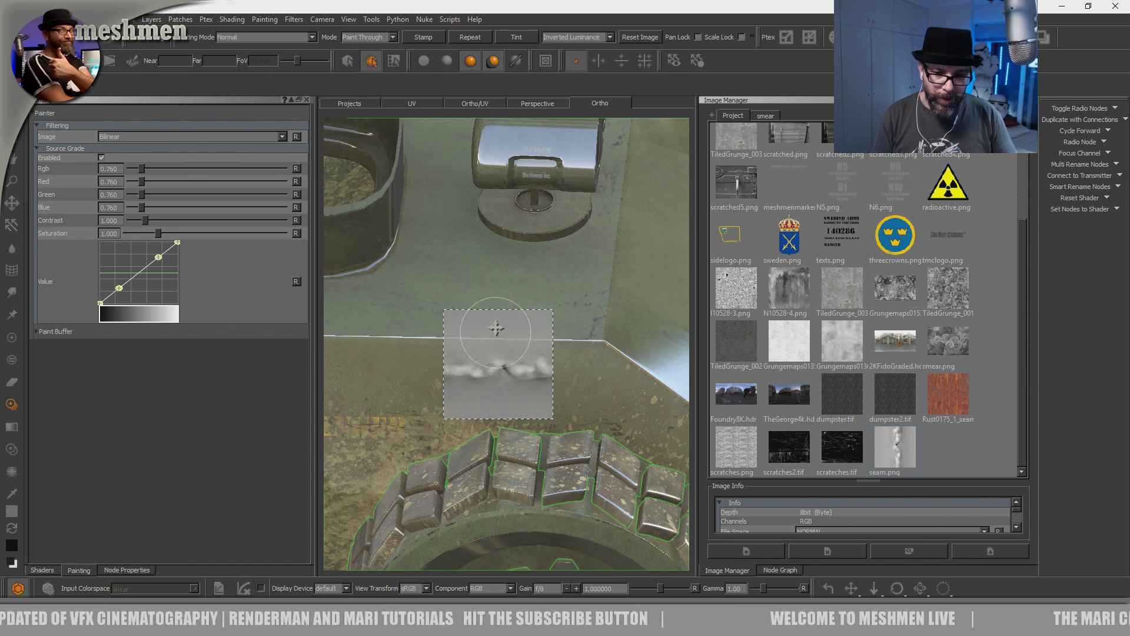
alt+right_drag(492, 371, 545, 340)
alt+drag(545, 340, 521, 354)
alt+middle_drag(522, 355, 515, 438)
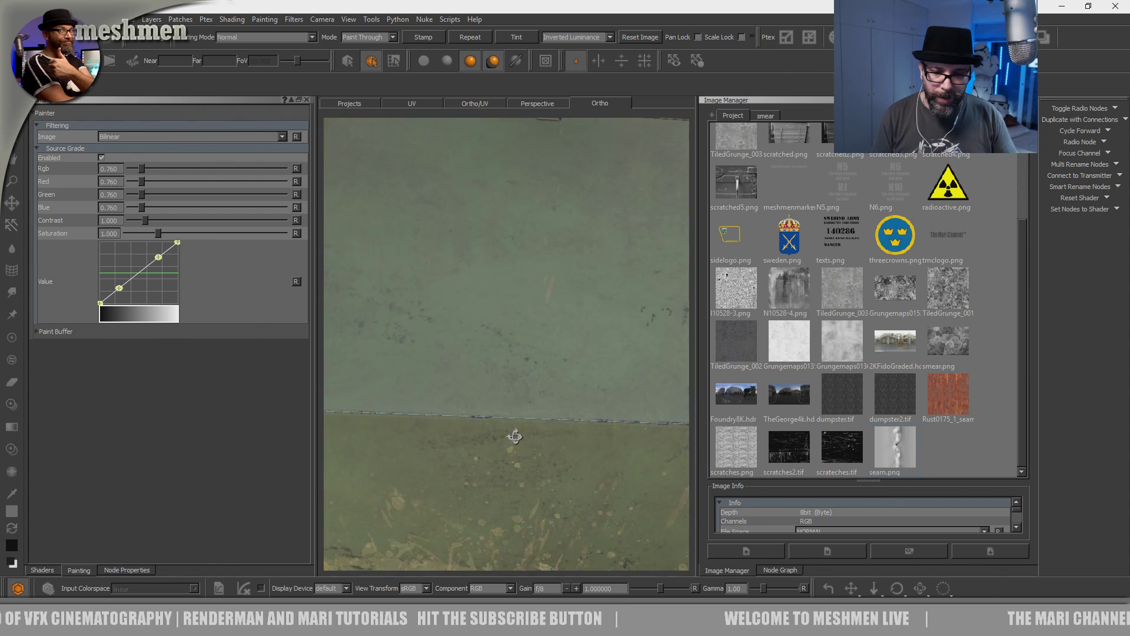
drag(523, 419, 485, 421)
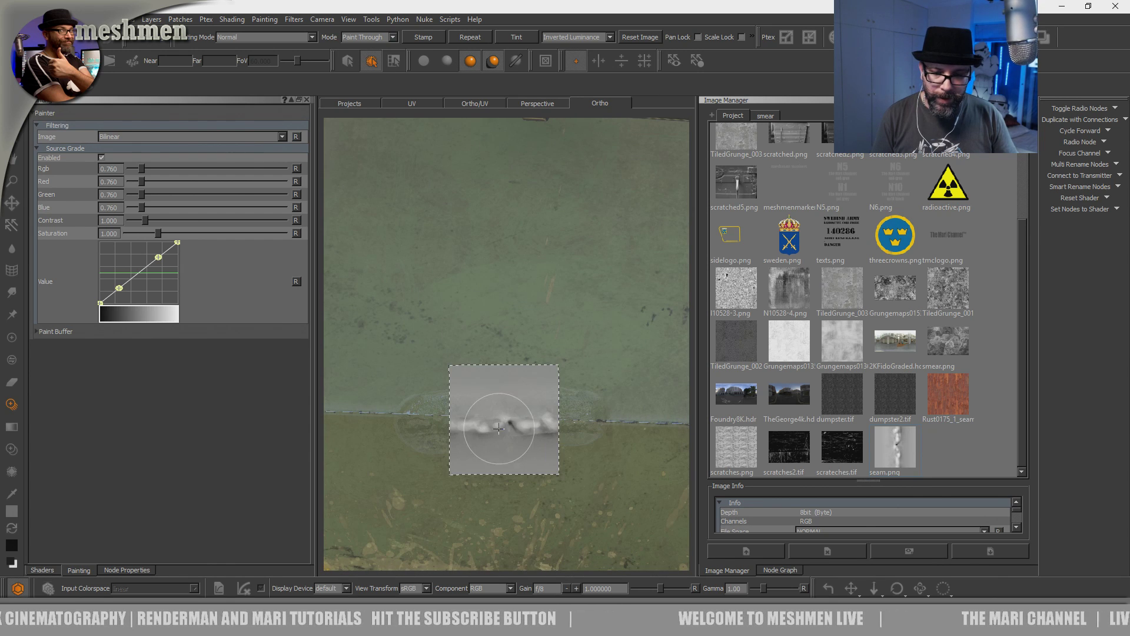
- Close the Painter and Node Properties palettes
right_click(613, 10)
right_click(601, 19)
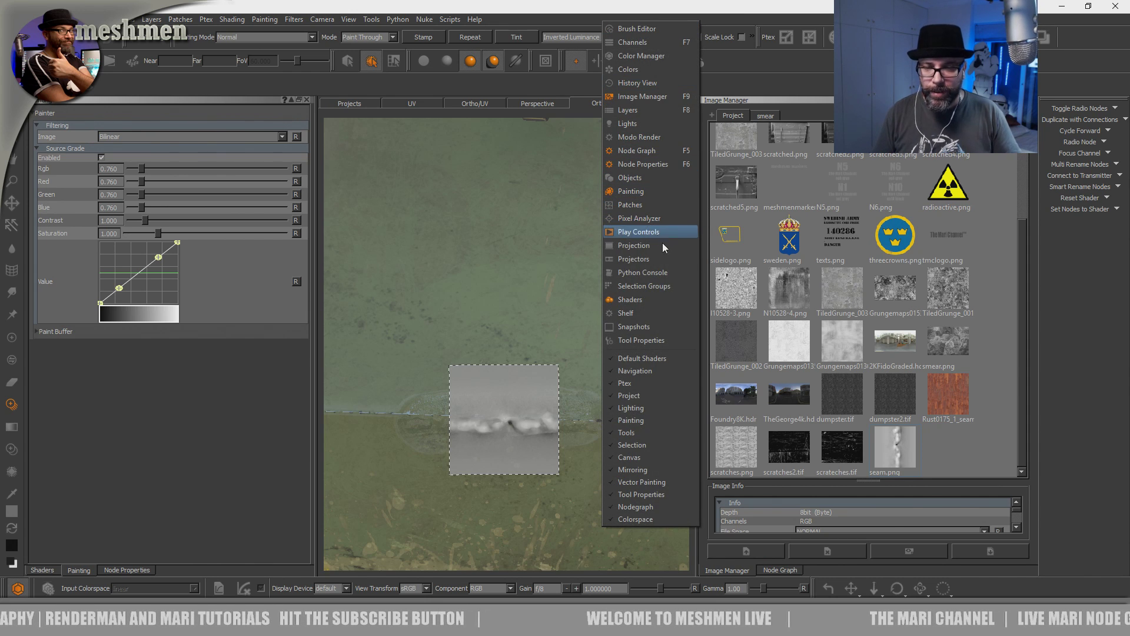
click(656, 299)
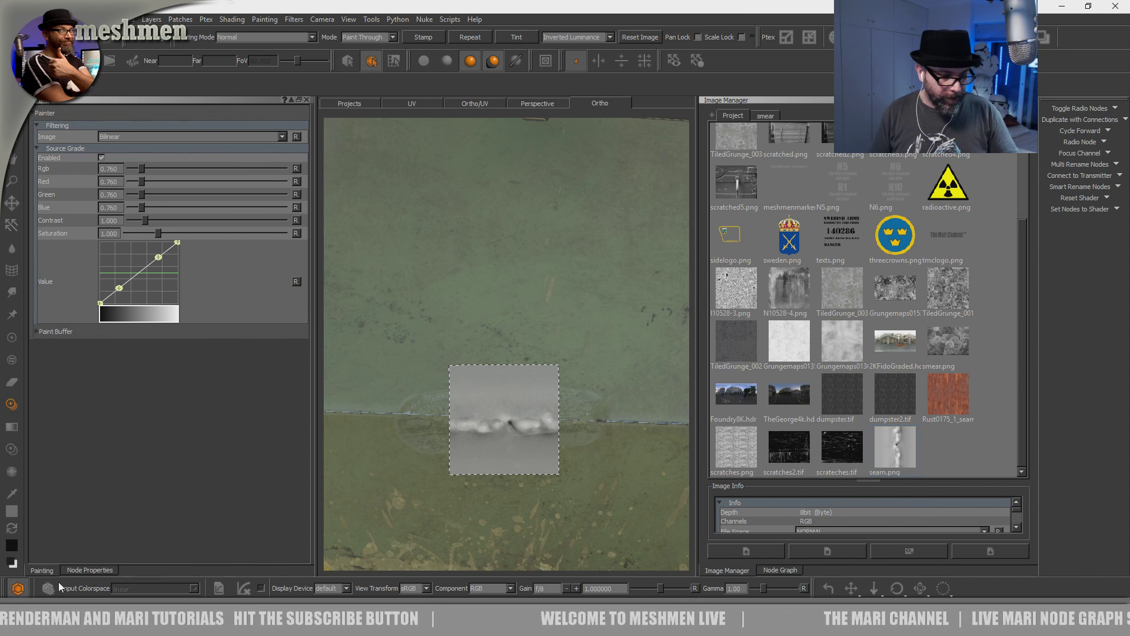
click(306, 100)
click(306, 100)
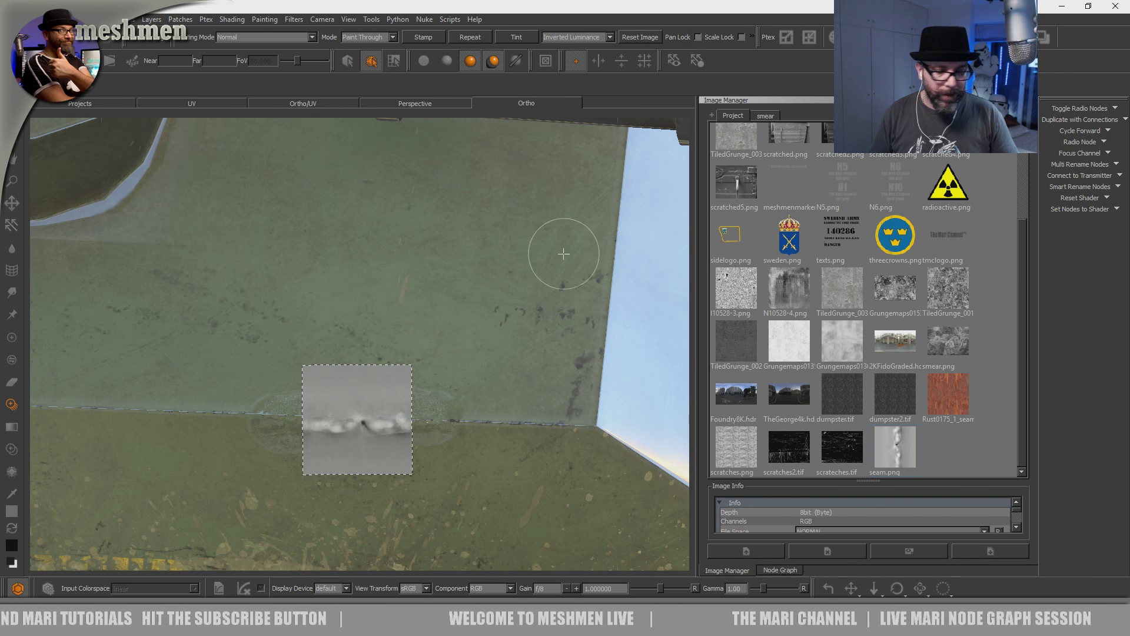
right_click(709, 29)
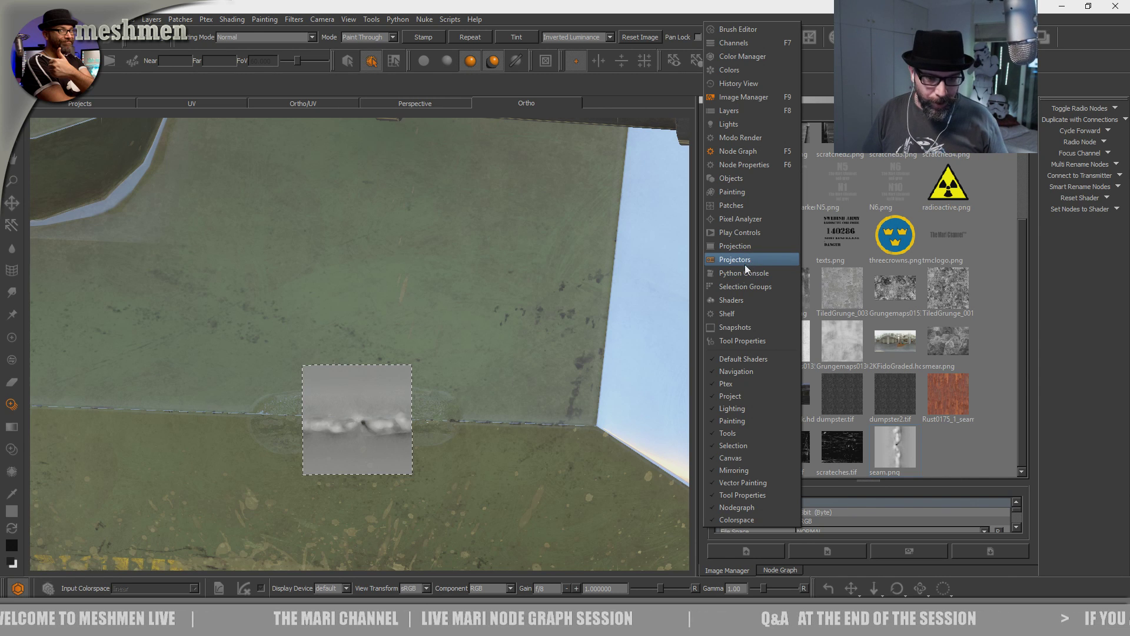
click(502, 418)
- Bring back the Shaders palette, then undo and repaint the seam stroke
alt+drag(499, 423, 558, 342)
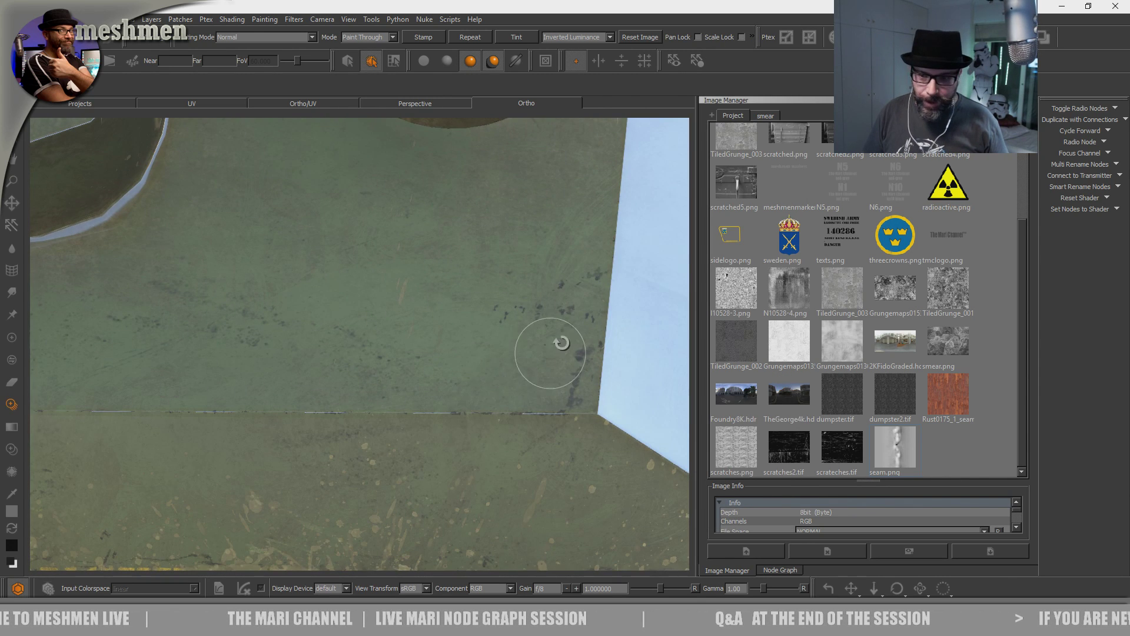
right_click(574, 23)
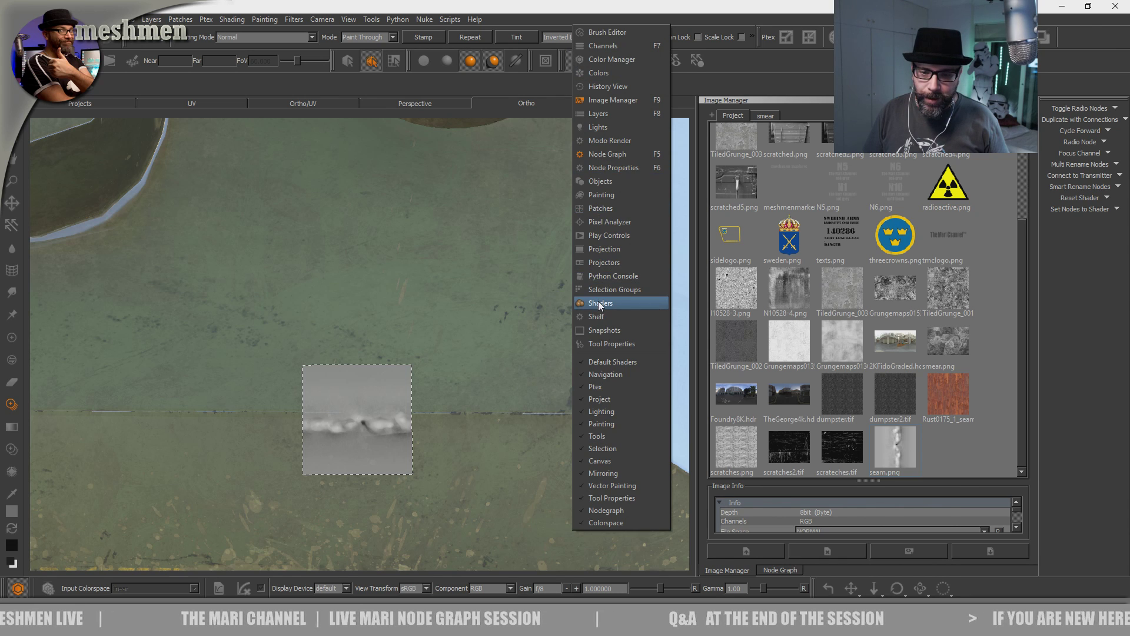
click(598, 302)
mouse_move(332, 456)
alt+mouse_down()
mouse_move(446, 434)
mouse_move(486, 410)
mouse_move(562, 406)
alt+mouse_up()
key(ctrl+z)
mouse_move(504, 432)
shift+mouse_down()
mouse_move(504, 407)
mouse_move(491, 406)
mouse_move(600, 406)
shift+mouse_up()
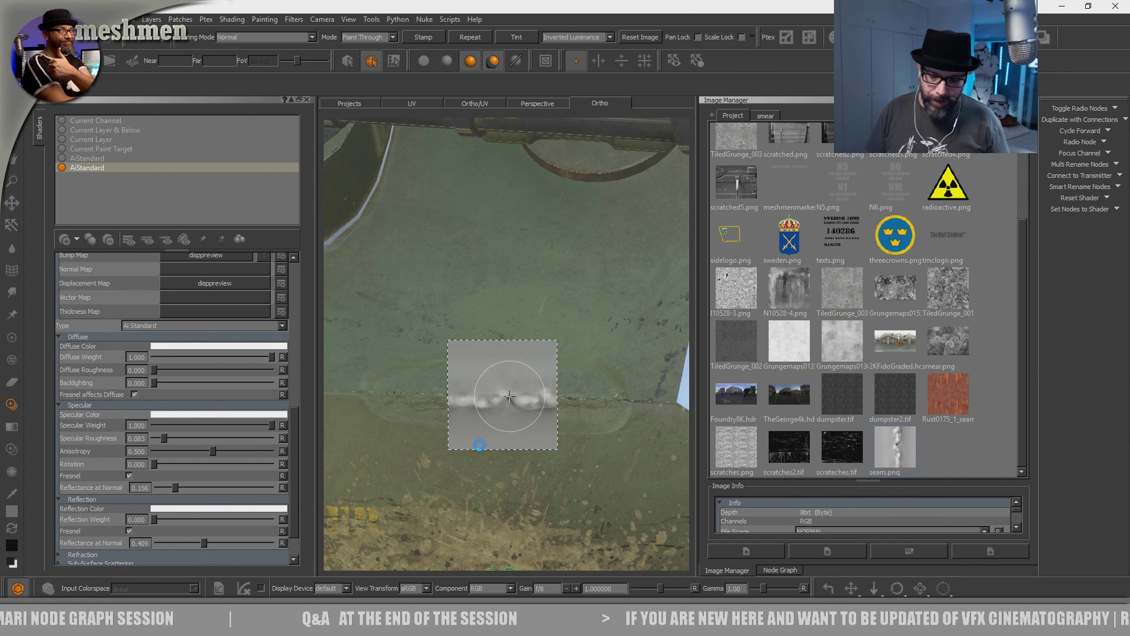
- Switch to freehand painting, scroll to the Displacement settings, and keep Perturb Normals at No
alt+drag(509, 397, 446, 423)
alt+right_drag(447, 423, 465, 450)
mouse_move(465, 450)
alt+mouse_down()
mouse_move(561, 461)
mouse_move(547, 448)
alt+mouse_up()
key(p)
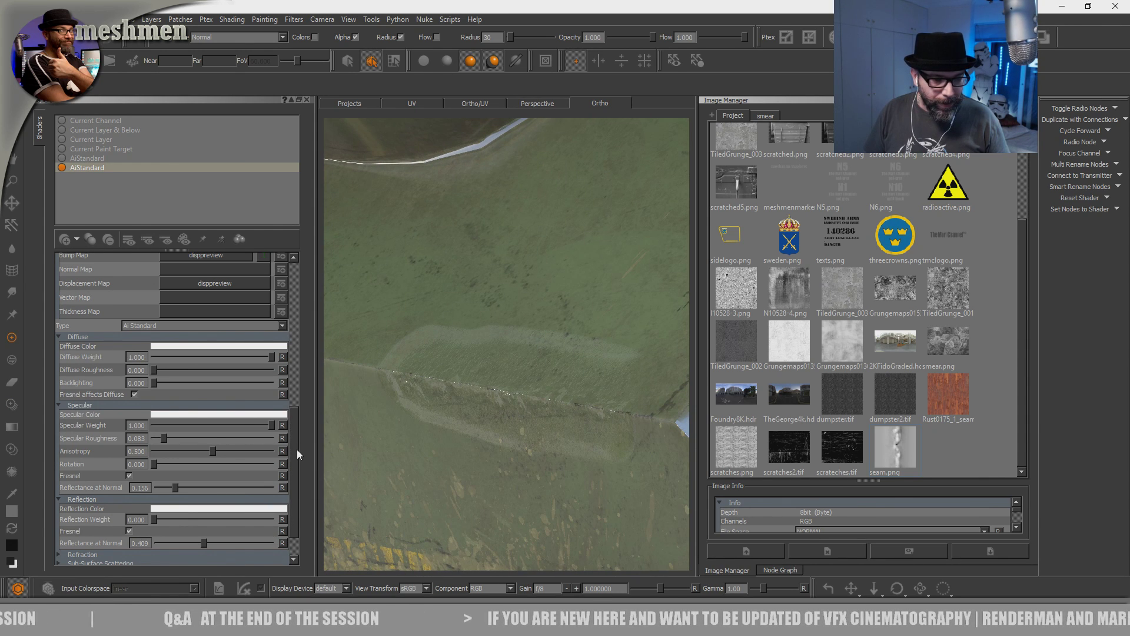
scroll(297, 449, down, 2)
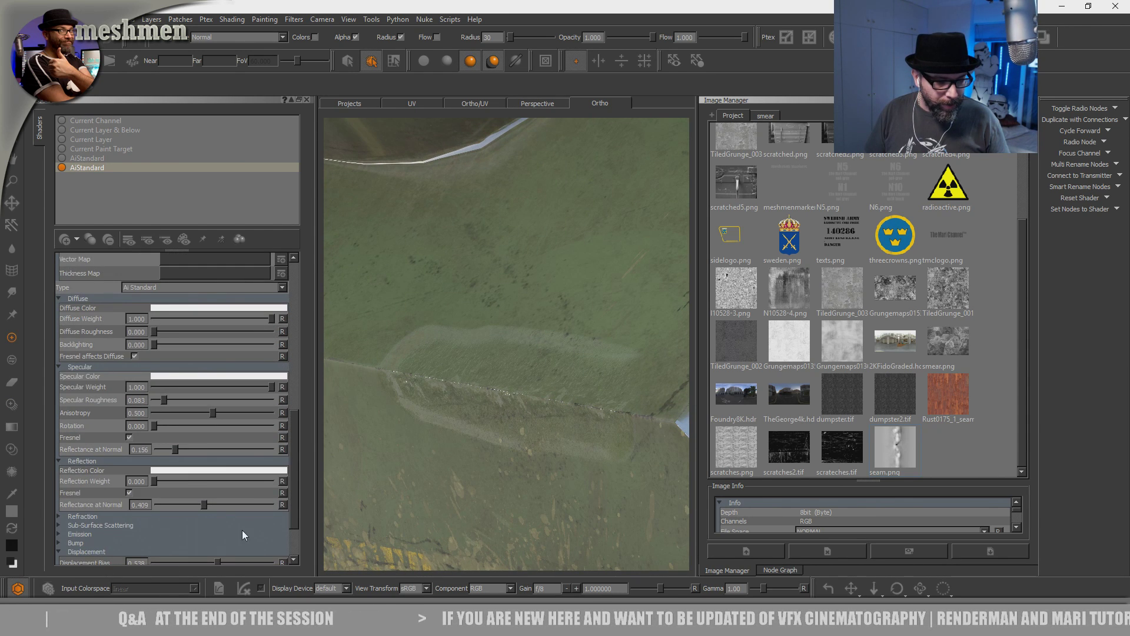
scroll(295, 516, down, 3)
click(143, 549)
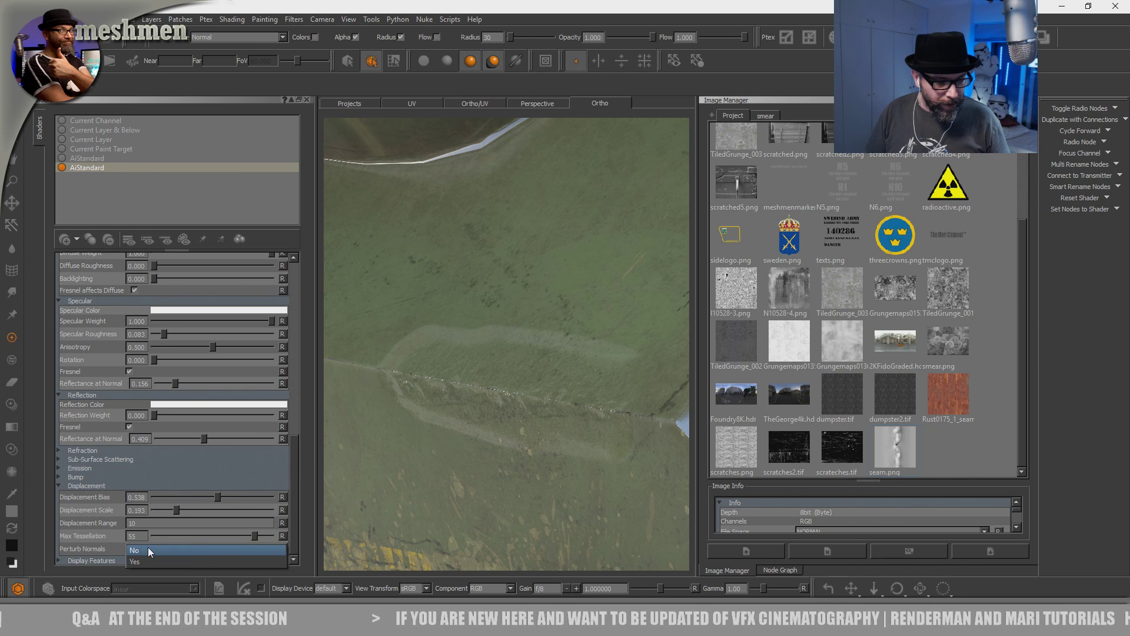
click(146, 550)
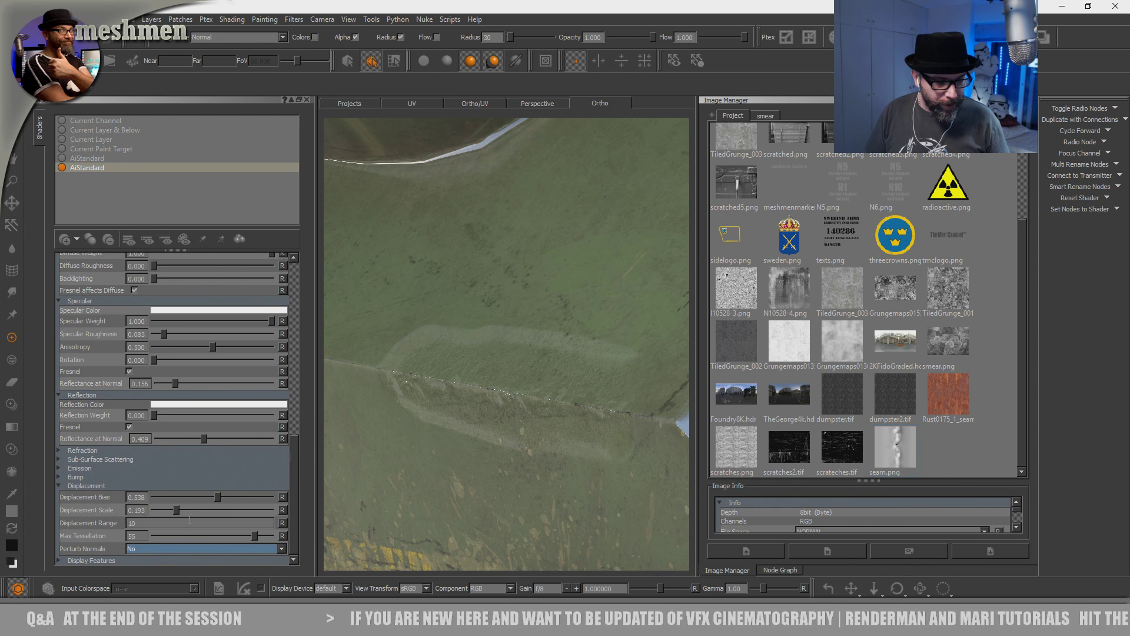
- Raise Displacement Scale to 1.000 and expand the shader's Bump settings
drag(174, 510, 210, 496)
mouse_move(497, 477)
alt+mouse_down()
mouse_move(467, 479)
mouse_move(479, 483)
alt+mouse_up()
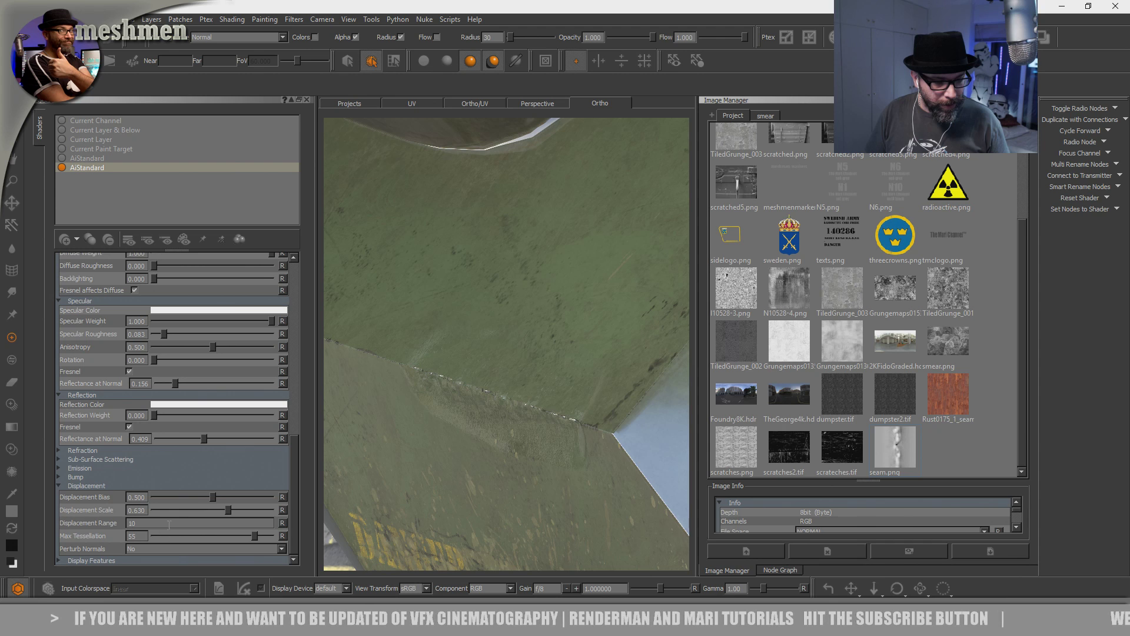
drag(234, 508, 285, 511)
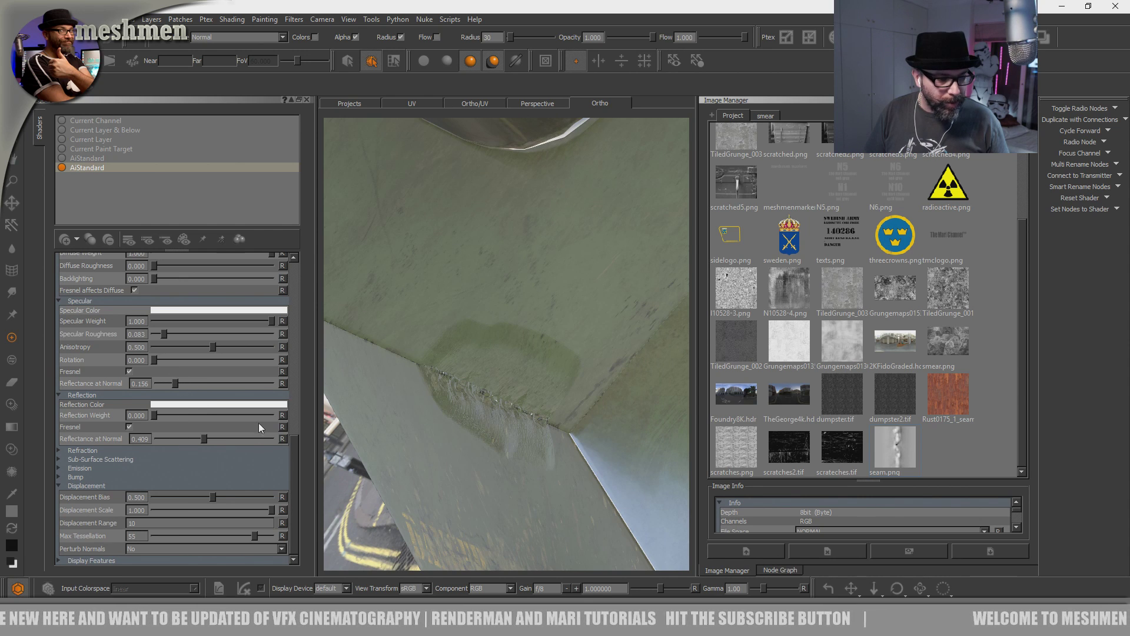
click(94, 476)
- Max Bump Weight at 10.000 and try Displacement Scale 4.000 with Bias around 0.525
drag(239, 488, 277, 488)
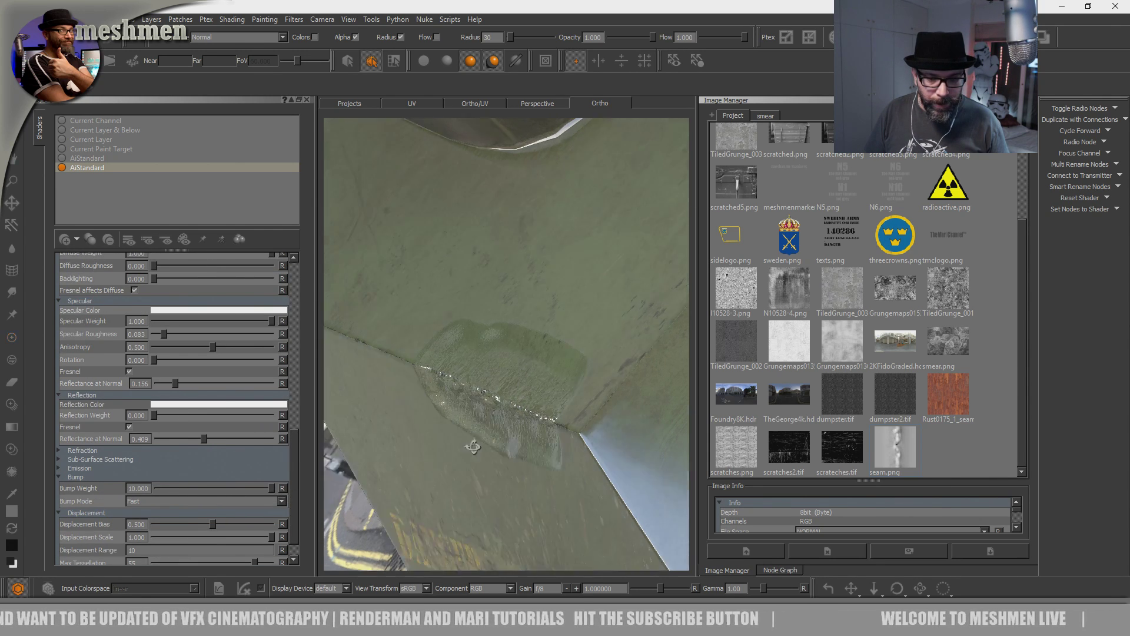
alt+drag(472, 447, 415, 450)
drag(295, 488, 221, 543)
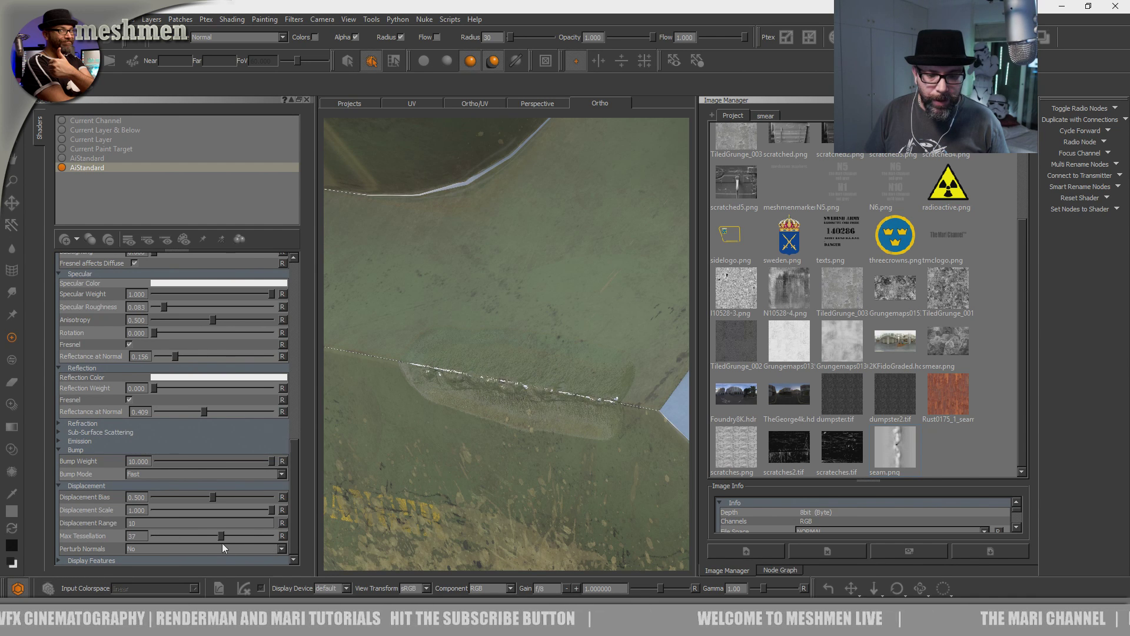
double_click(147, 510)
text(4)
key(Return)
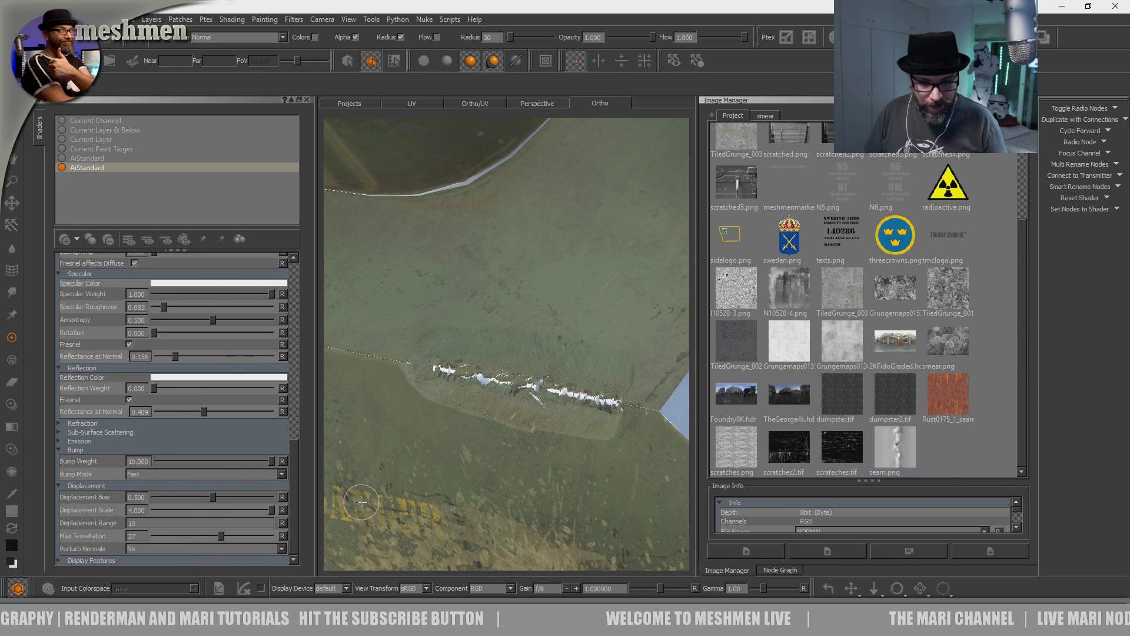
middle_drag(479, 462, 515, 476)
click(206, 497)
drag(206, 496, 212, 500)
alt+drag(471, 465, 547, 439)
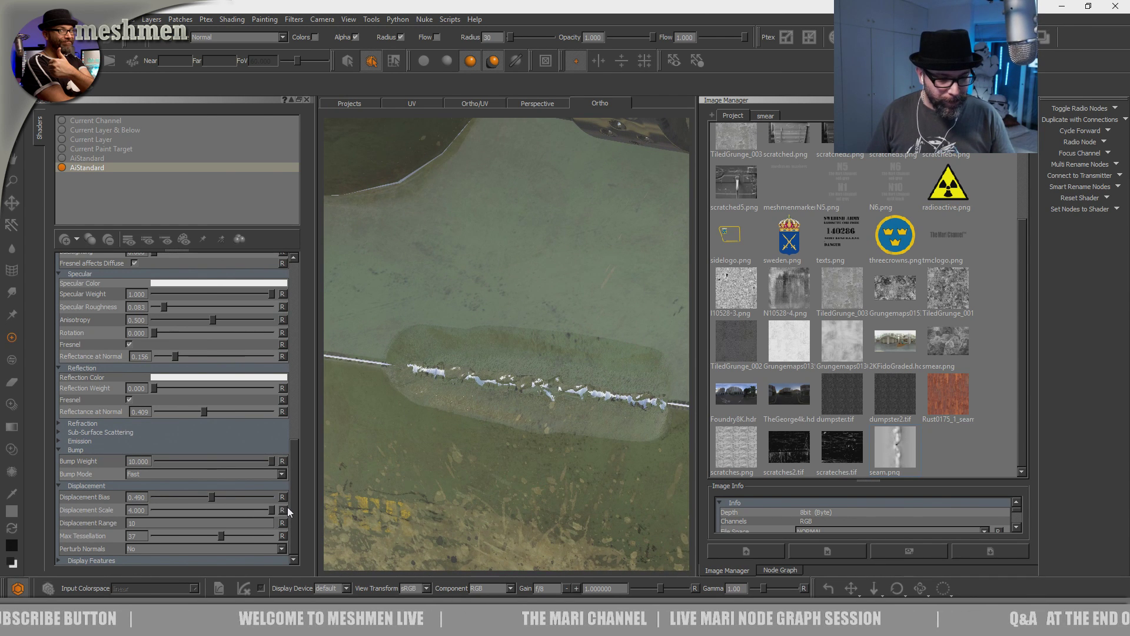
- Turn Displacement Scale back to 0.000 and lower Bump Weight to about 3.194
drag(272, 510, 151, 510)
mouse_move(510, 431)
alt+mouse_down()
mouse_move(565, 462)
mouse_move(434, 459)
alt+mouse_up()
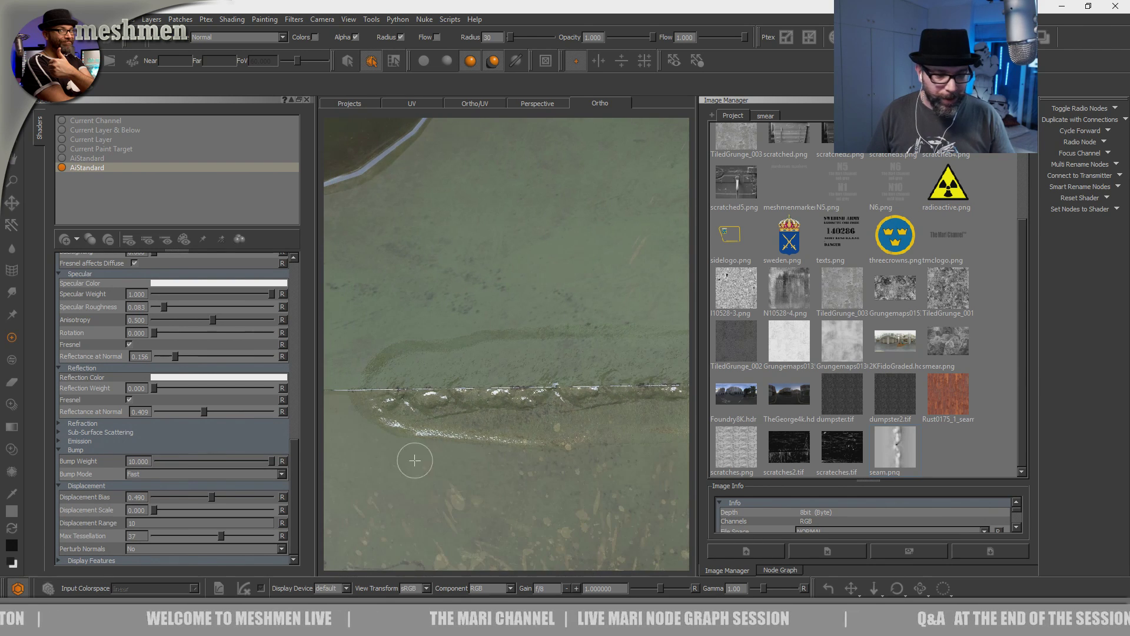
drag(271, 462, 226, 472)
alt+drag(450, 434, 453, 470)
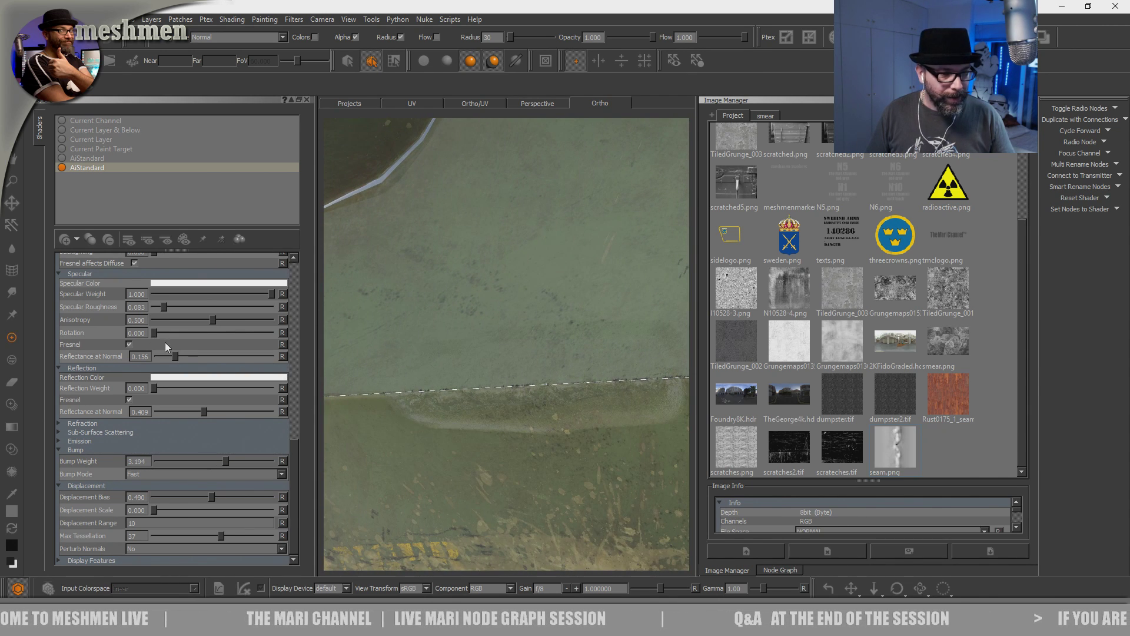
drag(294, 466, 295, 434)
scroll(289, 435, down, 2)
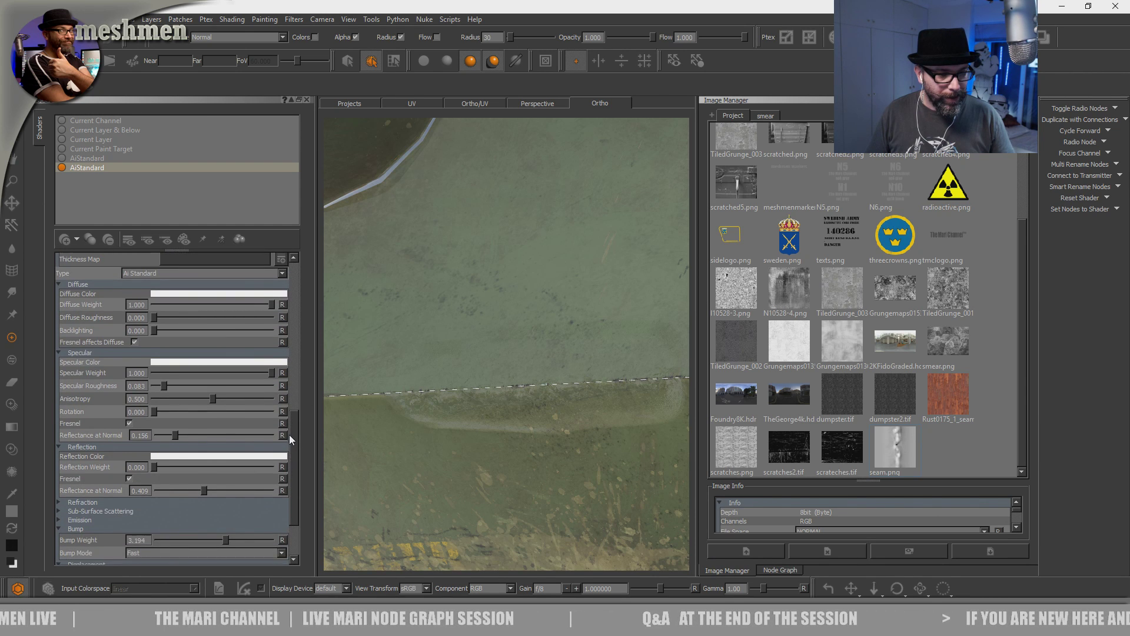
- Raise Specular Roughness to 0.190 and zoom out to check the hull reflections
mouse_move(165, 389)
mouse_down()
mouse_move(189, 390)
mouse_move(176, 391)
mouse_up()
alt+drag(525, 401, 457, 430)
alt+right_drag(457, 430, 426, 434)
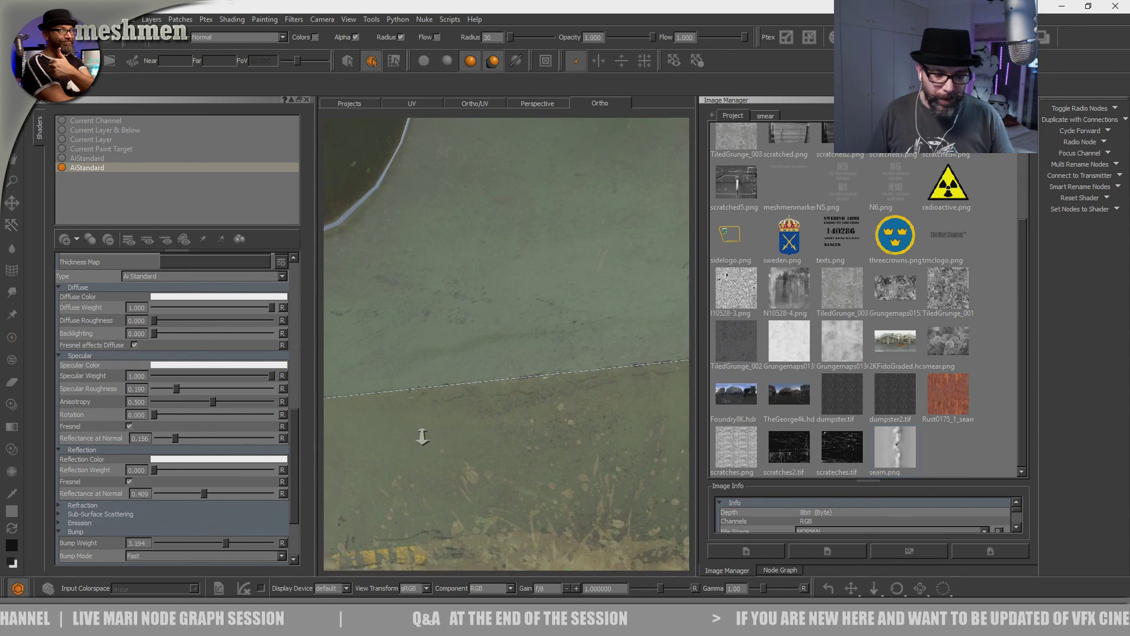
alt+drag(426, 434, 391, 446)
- Restore Bump Weight to 10.000 and bring up the seam image for Paint Through
drag(227, 542, 275, 543)
alt+drag(529, 459, 560, 434)
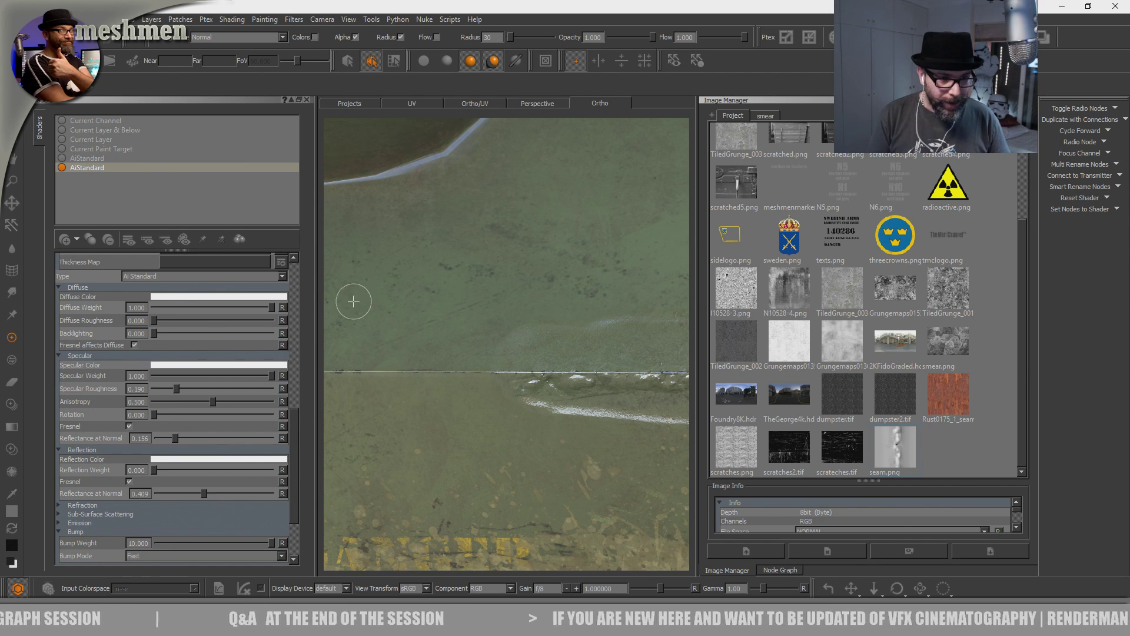
alt+drag(434, 348, 487, 348)
key(t)
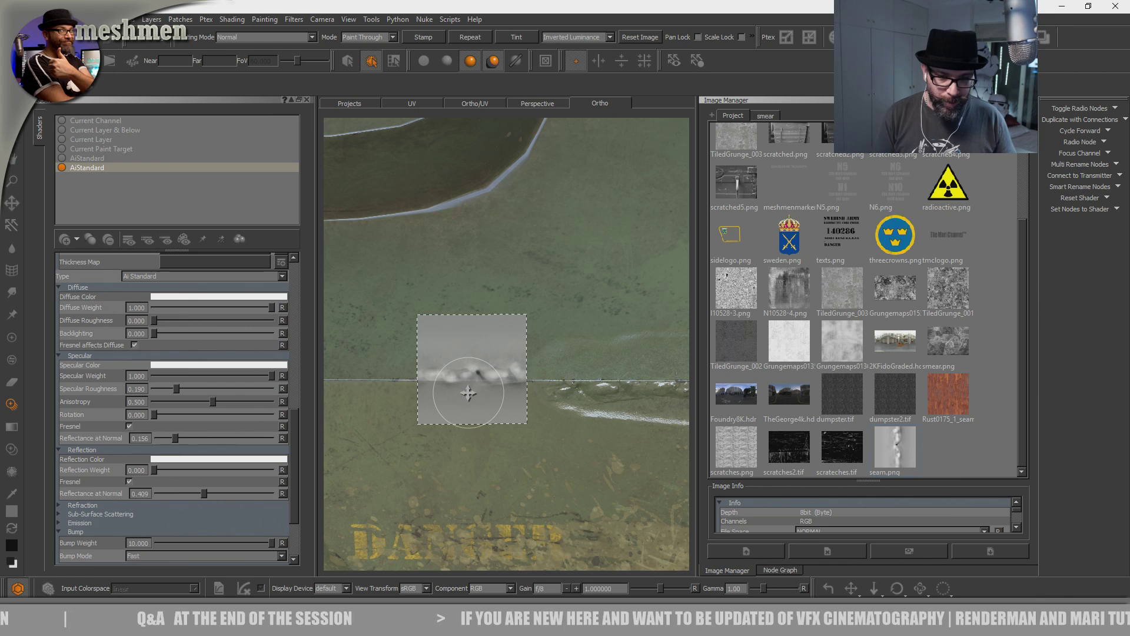
- Open the Painting palette and brighten the seam image's source grade to 0.870
shift+drag(469, 389, 463, 395)
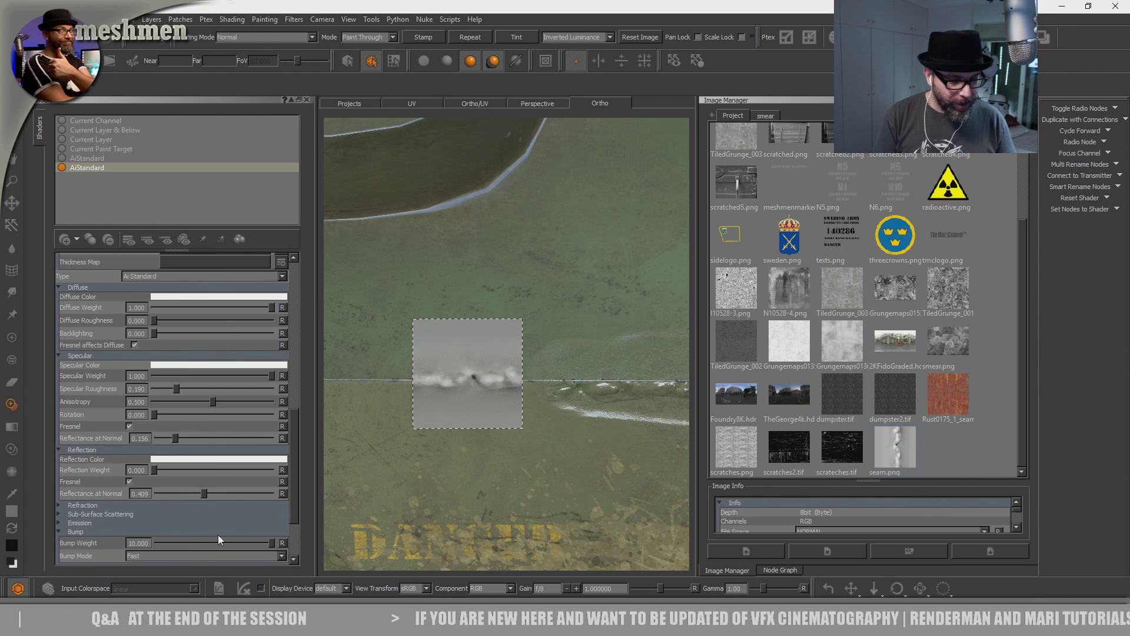
right_click(534, 23)
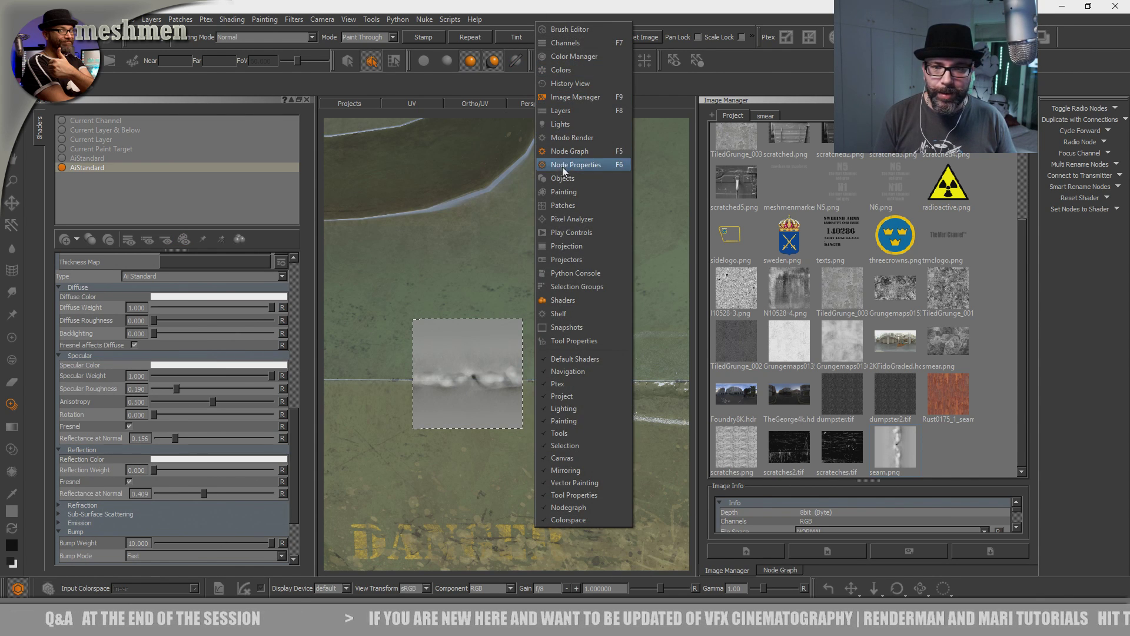
click(565, 193)
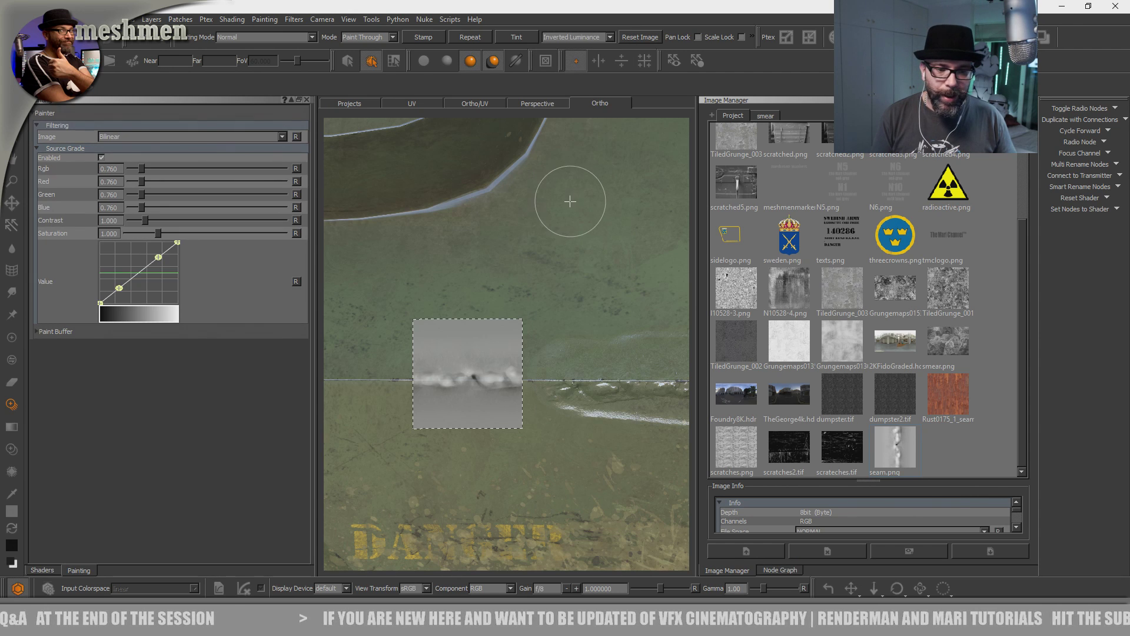
drag(143, 167, 144, 167)
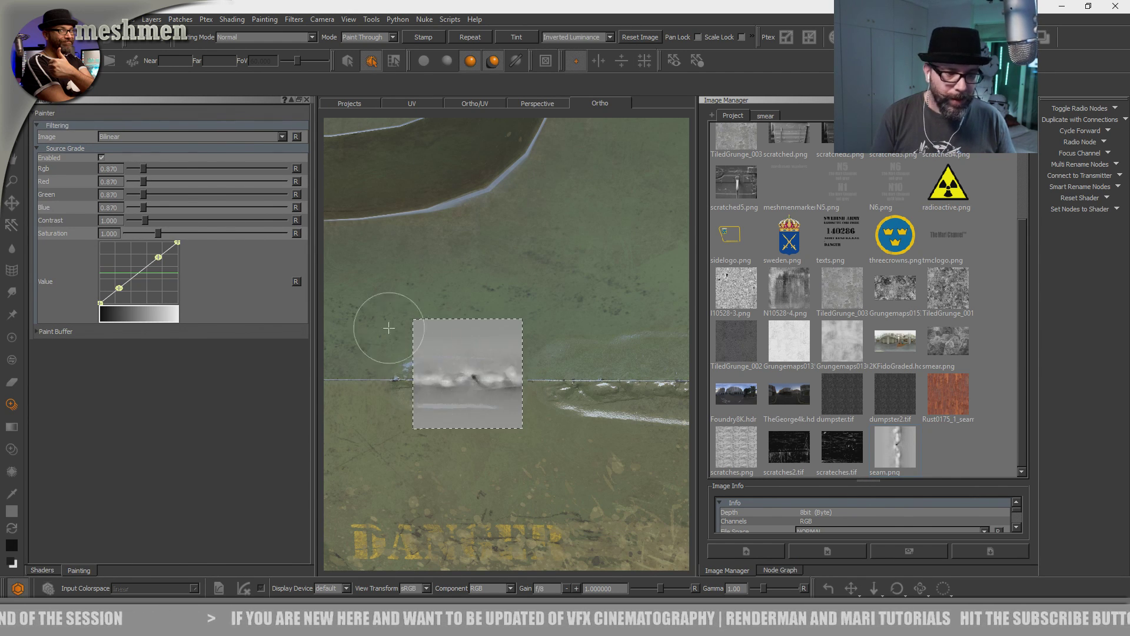
scroll(454, 353, up, 2)
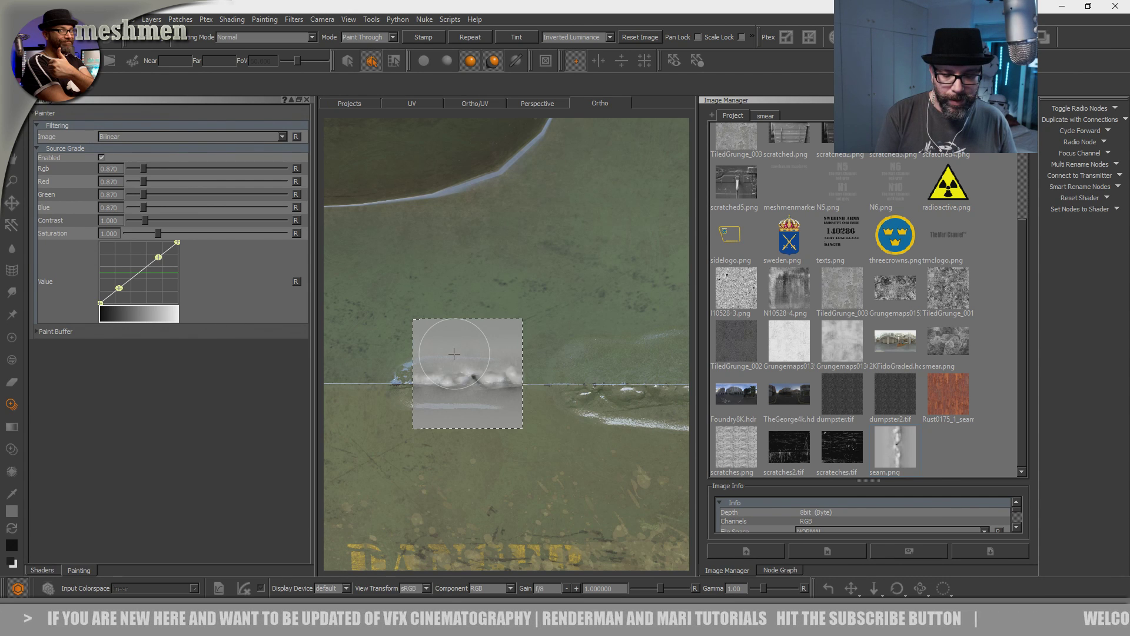
- Paint weld strokes along the seam, undoing misses, with source grade raised to 1.550
mouse_move(465, 386)
mouse_down()
mouse_move(568, 386)
mouse_move(389, 382)
mouse_move(377, 406)
mouse_move(453, 400)
mouse_up()
key(ctrl+z)
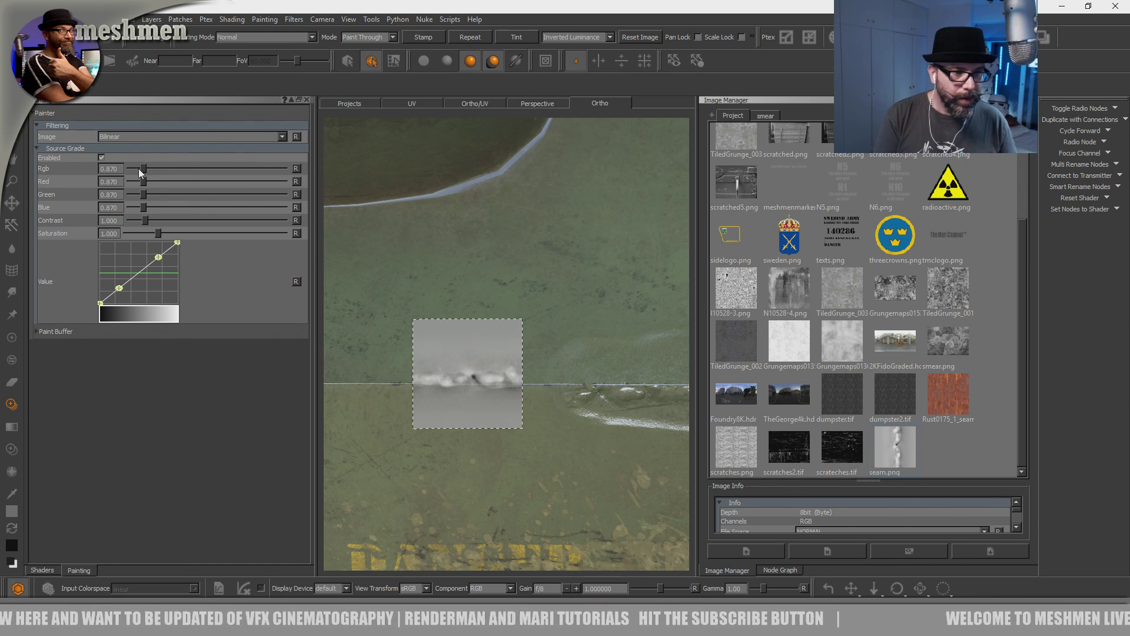
drag(144, 168, 150, 169)
mouse_move(503, 380)
mouse_down()
mouse_move(377, 391)
mouse_move(490, 388)
mouse_up()
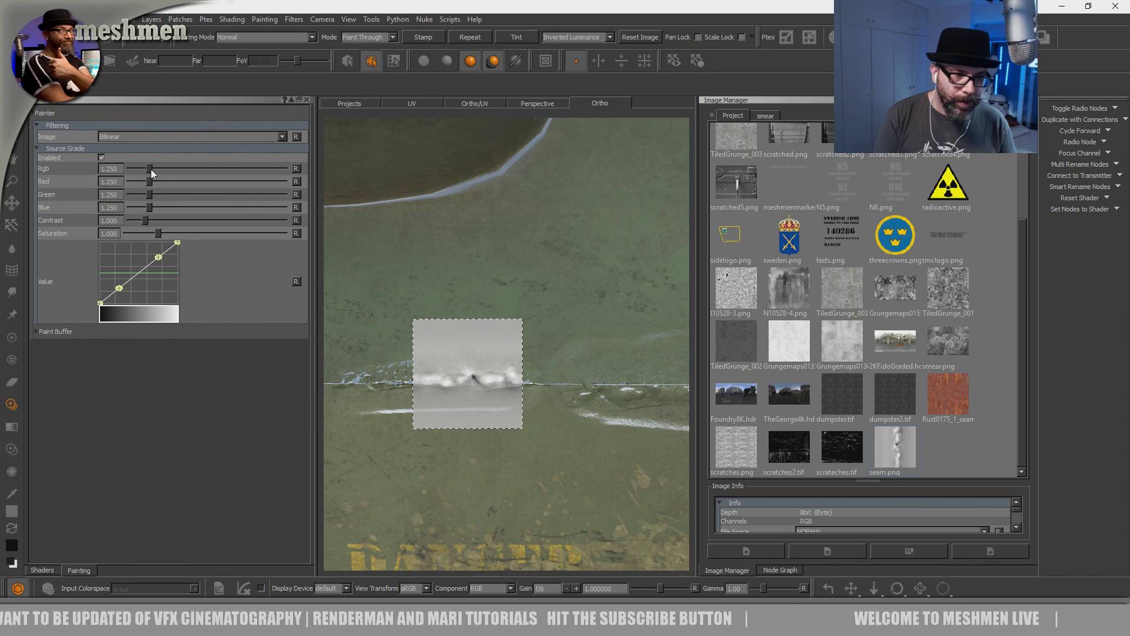
mouse_move(412, 405)
mouse_down()
mouse_move(505, 404)
mouse_move(483, 378)
mouse_move(390, 376)
mouse_up()
key(ctrl+z)
key(ctrl+z)
drag(152, 169, 155, 171)
mouse_move(373, 384)
mouse_down()
mouse_move(538, 387)
mouse_move(505, 378)
mouse_up()
scroll(507, 354, down, 10)
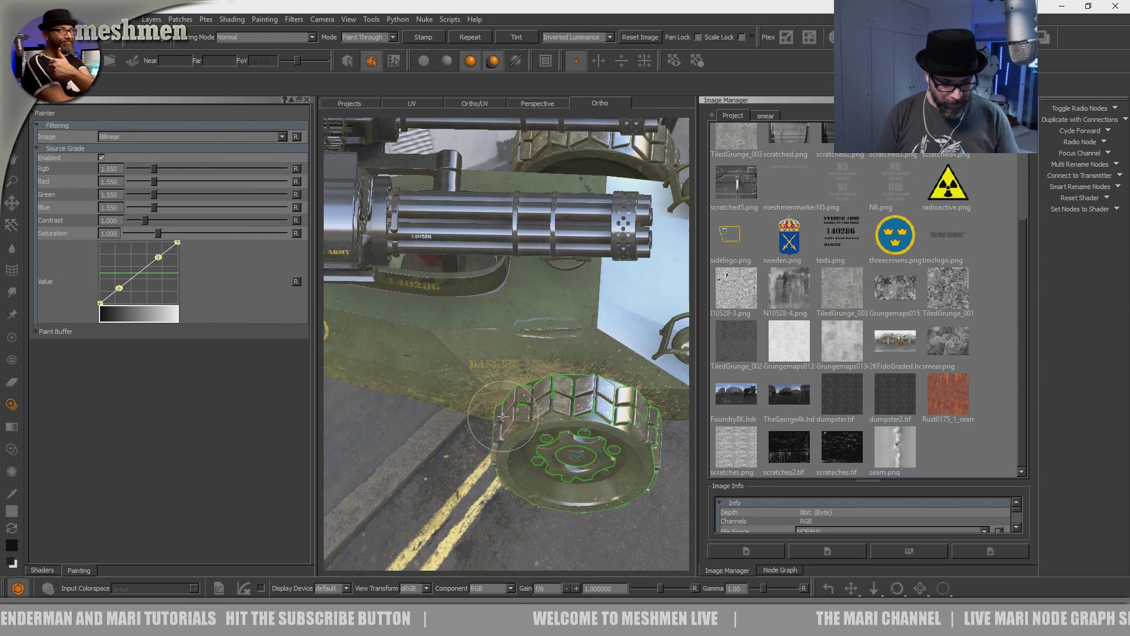
- Show the Node Graph instead of the image list and zoom onto the painted seam
click(781, 569)
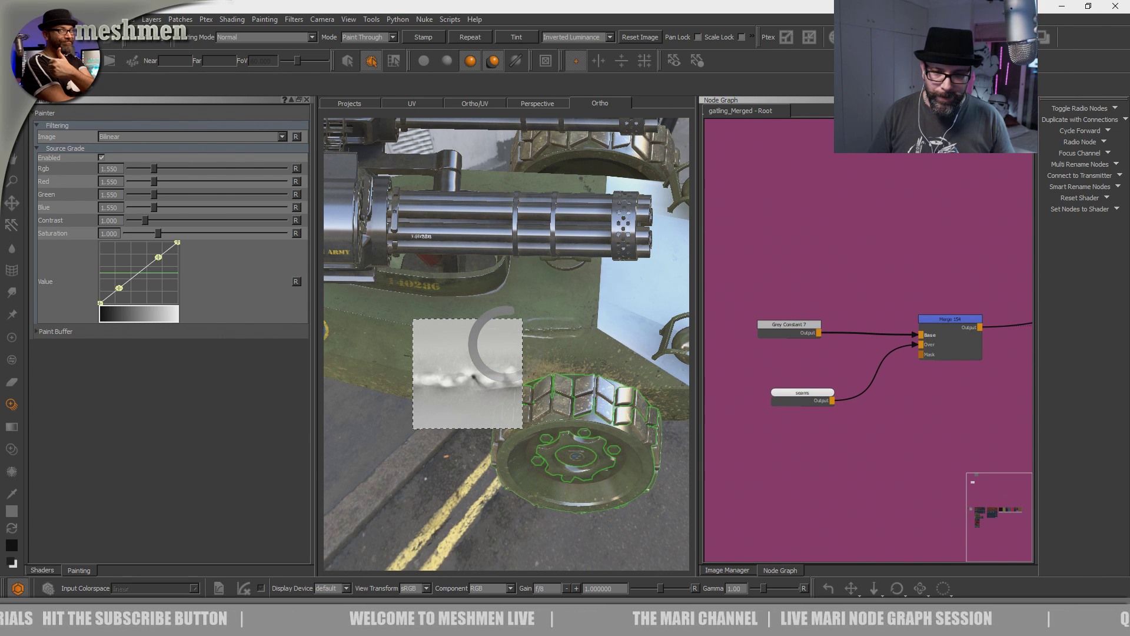
alt+middle_drag(535, 352, 537, 379)
alt+right_drag(537, 379, 542, 372)
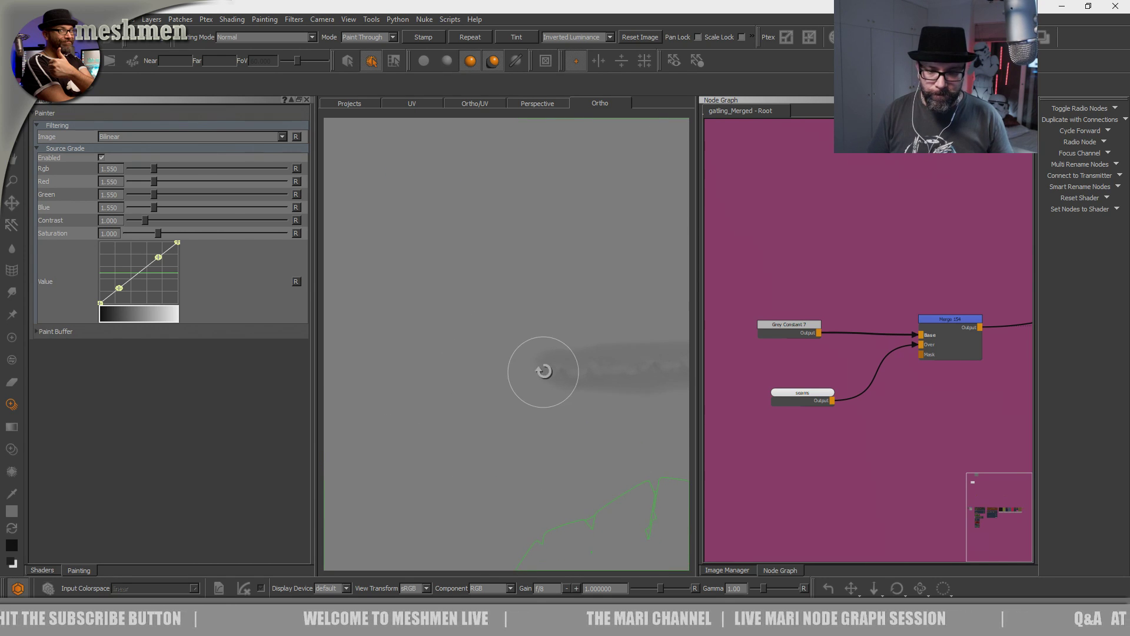
alt+middle_drag(402, 413, 449, 418)
alt+right_drag(449, 418, 492, 444)
- Paint weld strokes along the seam at source grade 1.700, undoing the dark ones
drag(527, 451, 405, 437)
drag(555, 406, 355, 371)
key(ctrl+z)
key(ctrl+z)
key(ctrl+z)
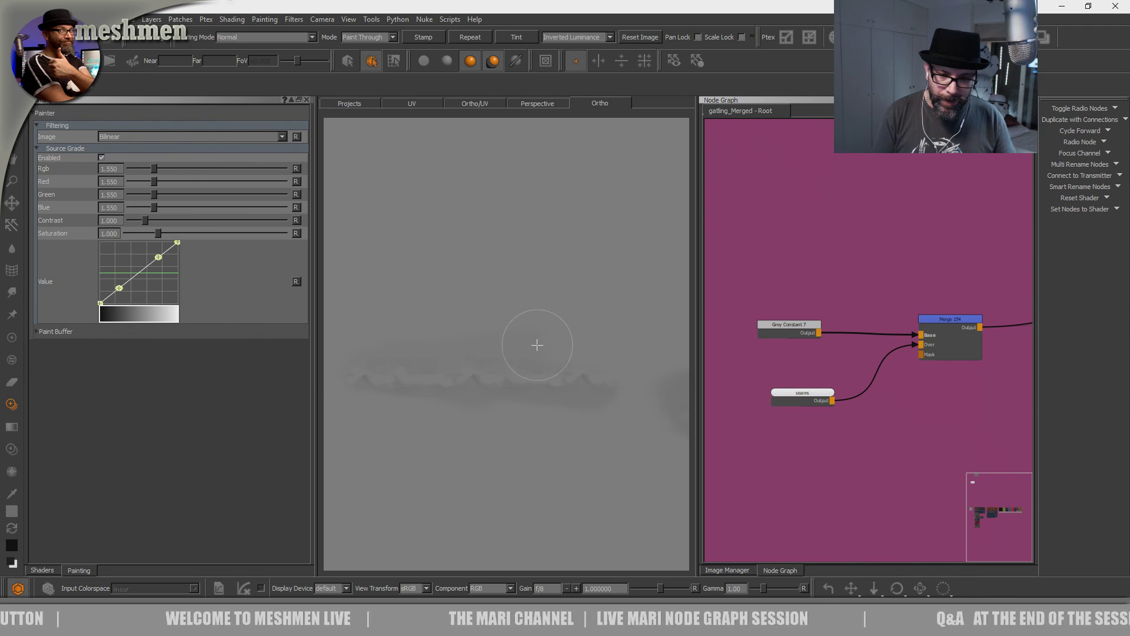
drag(506, 312, 492, 317)
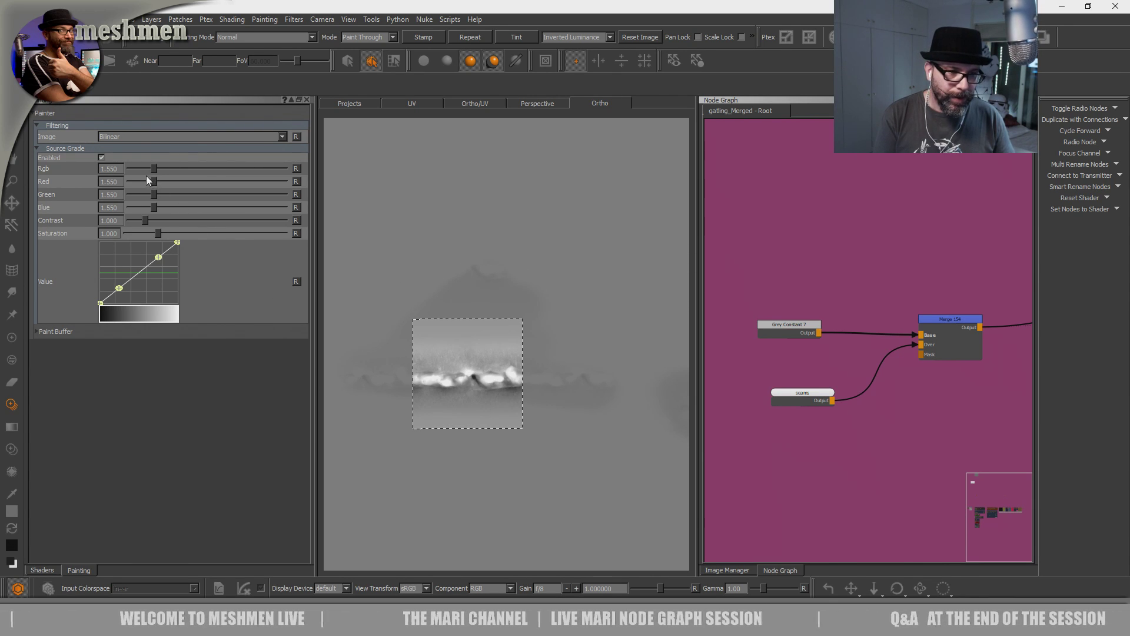
drag(155, 170, 157, 170)
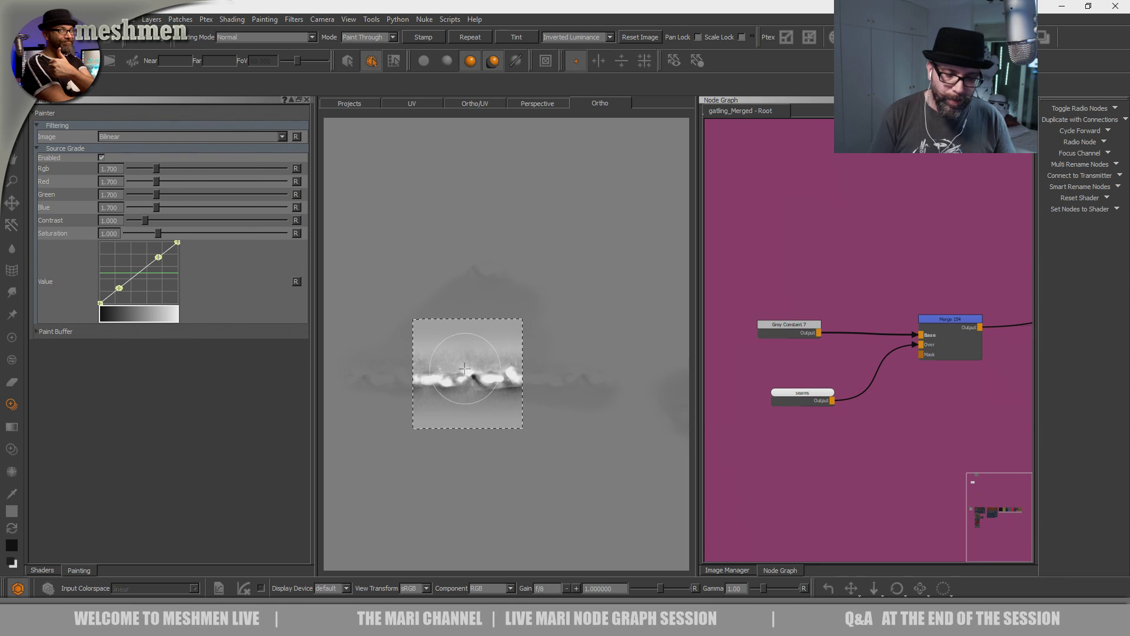
drag(558, 388, 413, 381)
key(b)
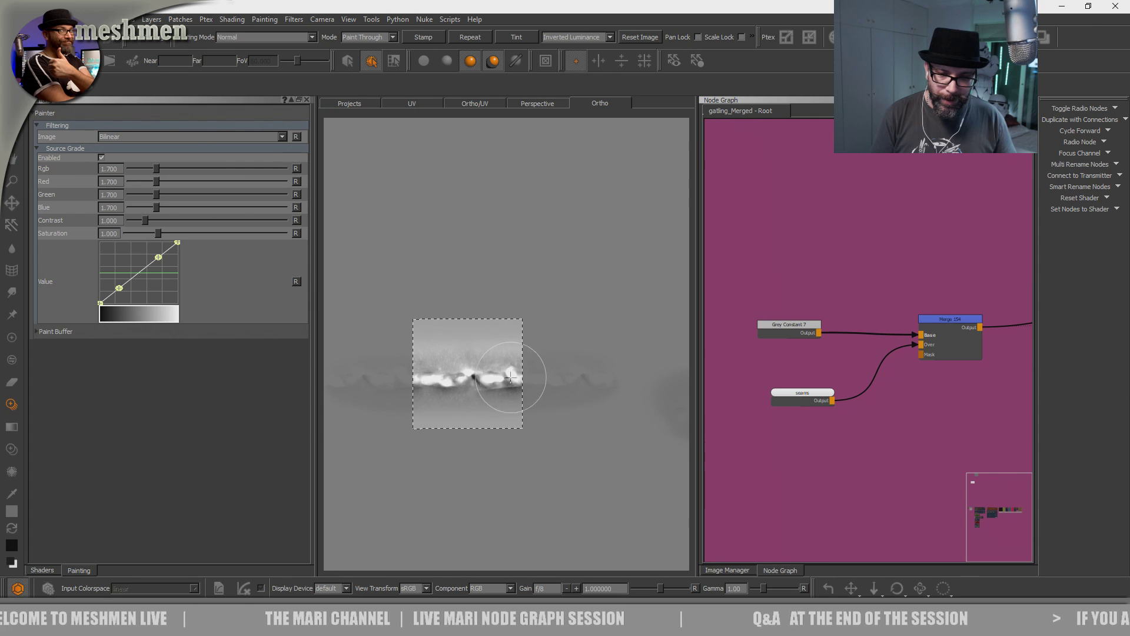
alt+drag(552, 381, 535, 419)
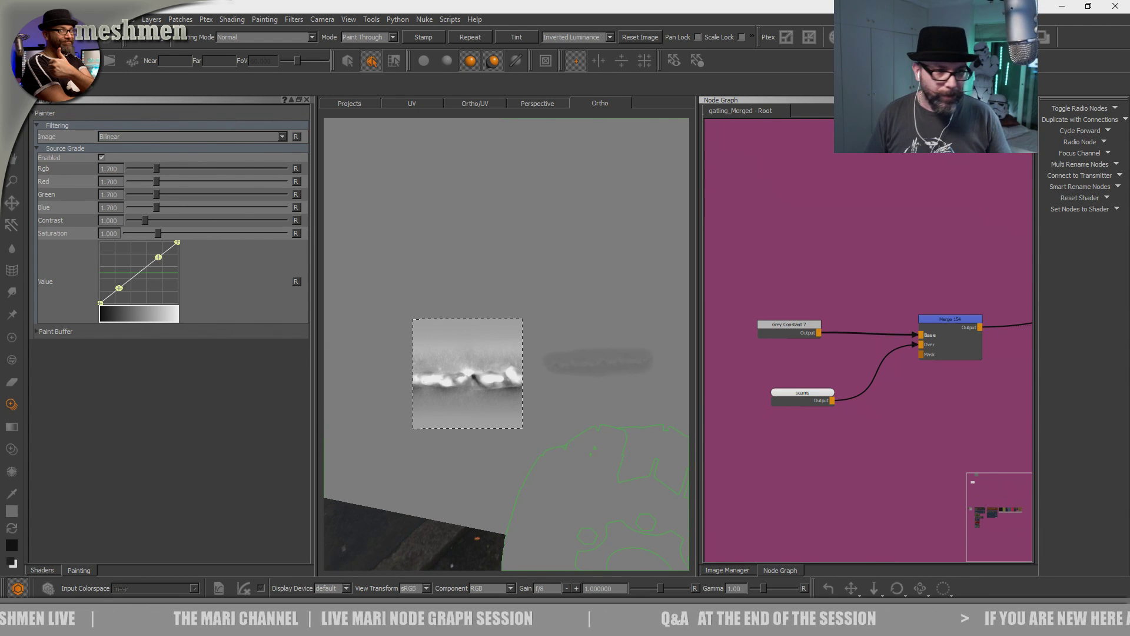
key(s)
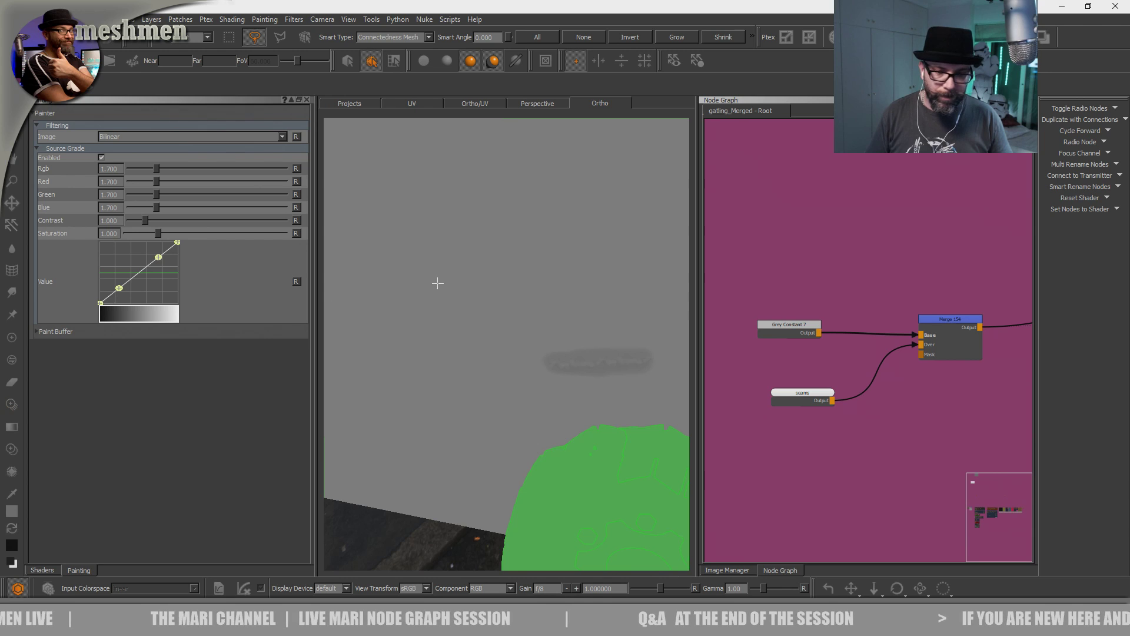
- Fill the selected hull patch with grey via Patches > Fill > Gray
click(605, 365)
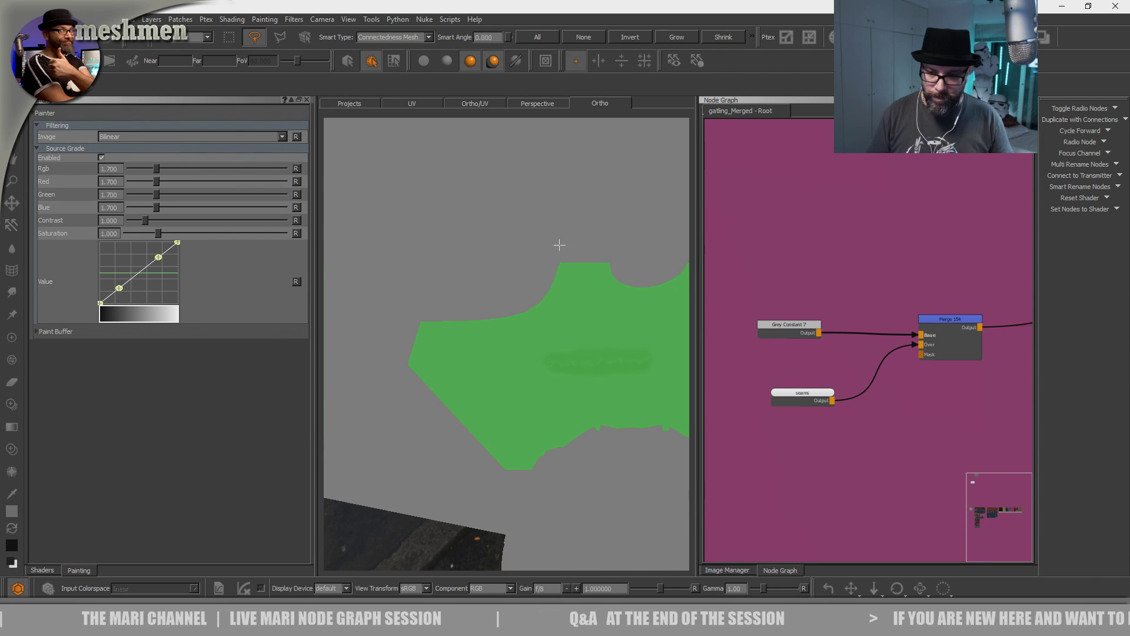
right_click(553, 364)
mouse_move(626, 545)
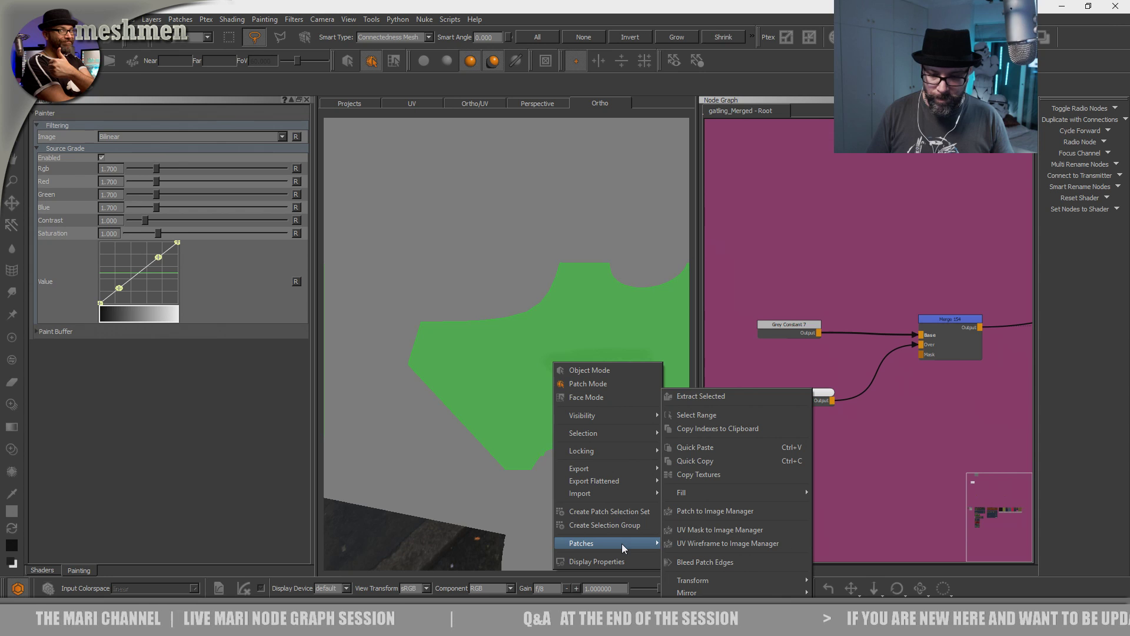
mouse_move(718, 496)
click(833, 509)
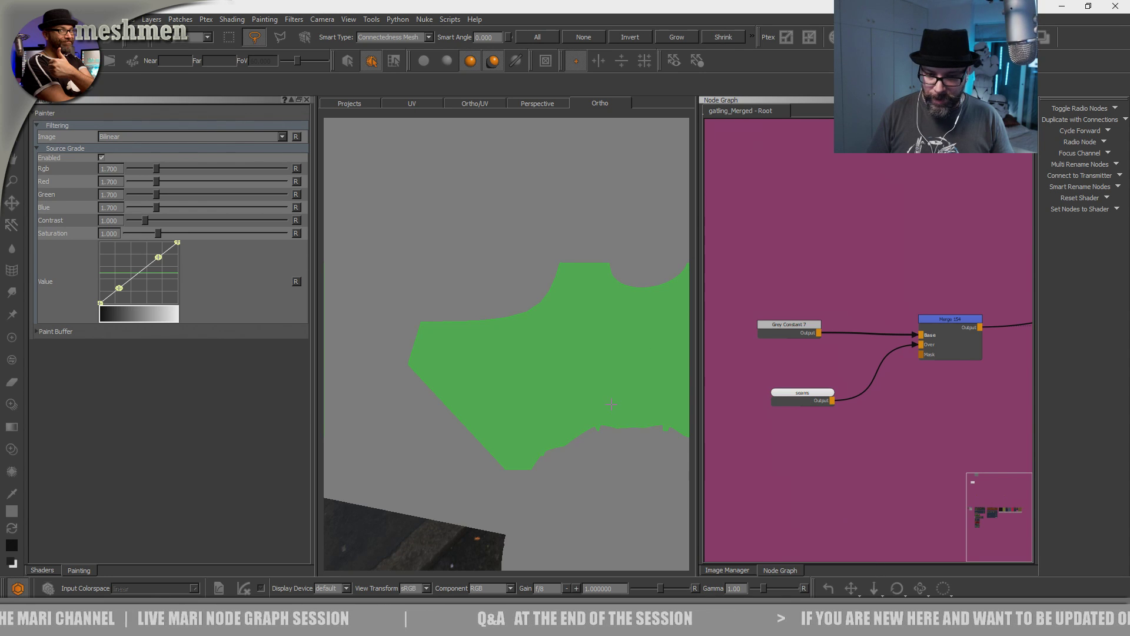
scroll(589, 399, down, 3)
- Select the Merge 154 node and display the AiStandard shader on the vehicle
click(948, 328)
scroll(540, 392, up, 3)
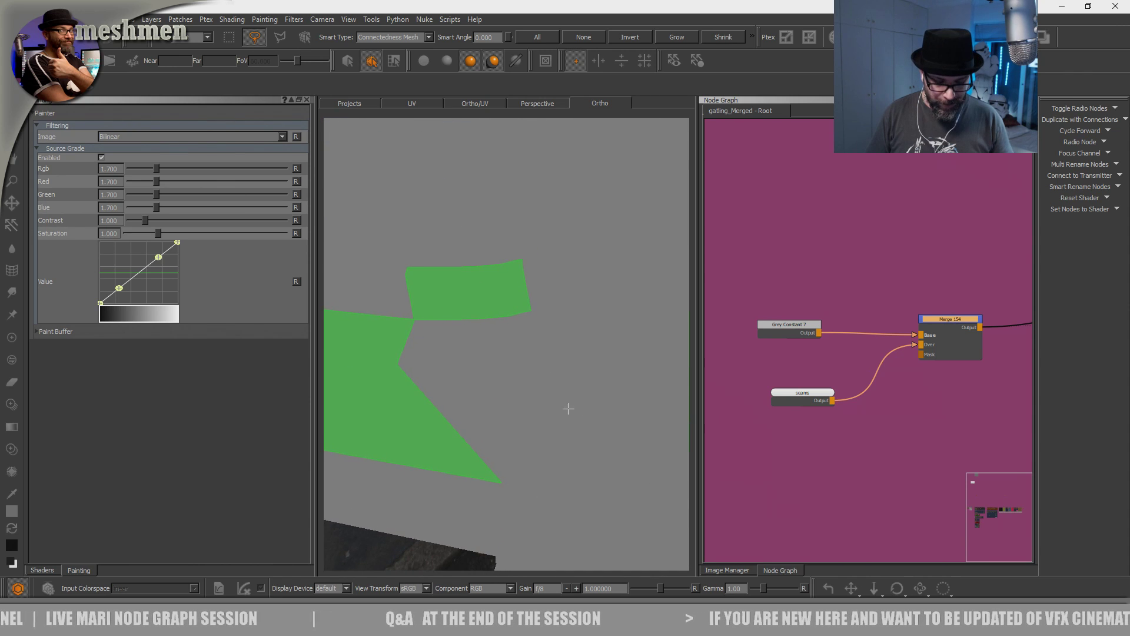
key(l)
click(435, 371)
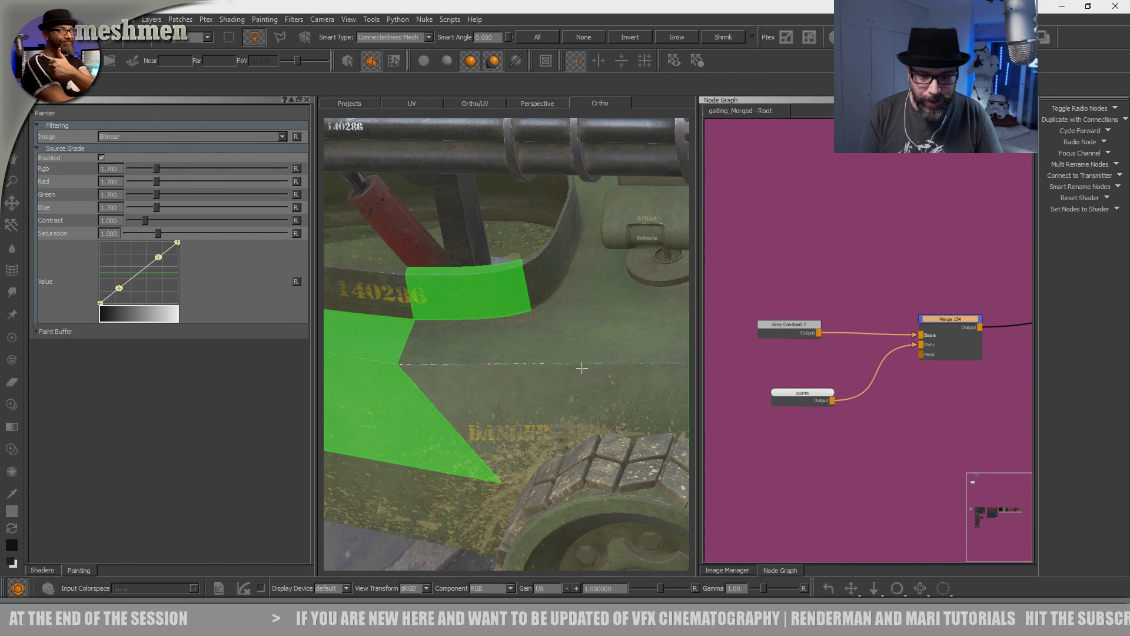
alt+drag(539, 401, 435, 368)
alt+right_drag(429, 366, 377, 401)
alt+drag(465, 406, 495, 202)
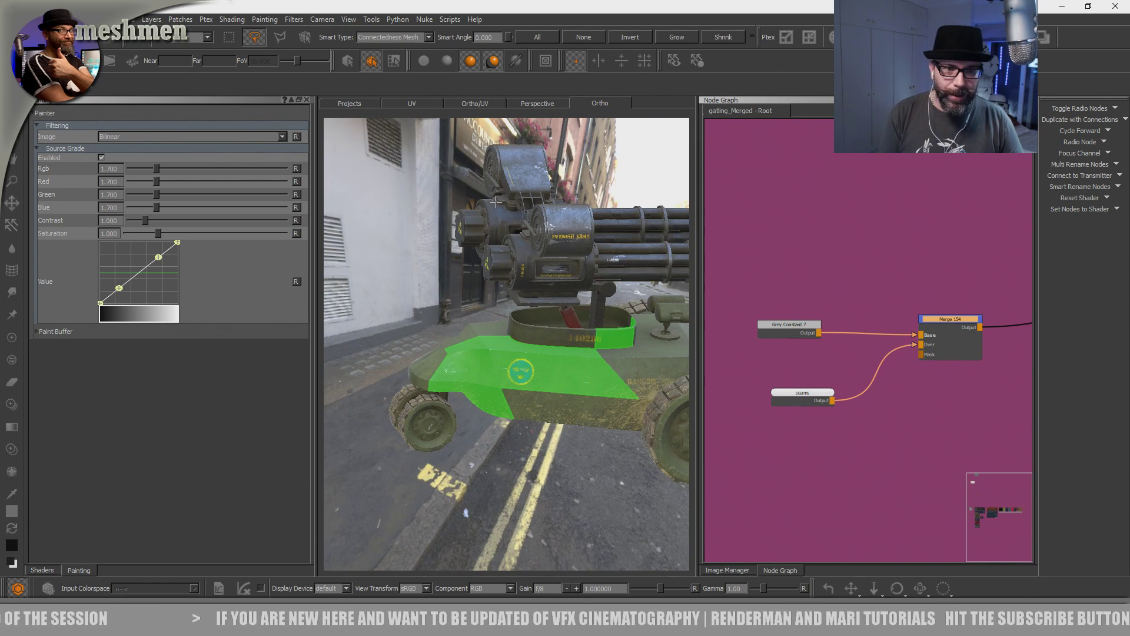
- In the UV layout, deselect a stray patch and hide all unselected patches
click(412, 104)
mouse_move(565, 394)
alt+middle_down()
mouse_move(648, 263)
mouse_move(747, 188)
alt+middle_up()
alt+right_drag(747, 188, 505, 379)
alt+middle_drag(505, 379, 430, 388)
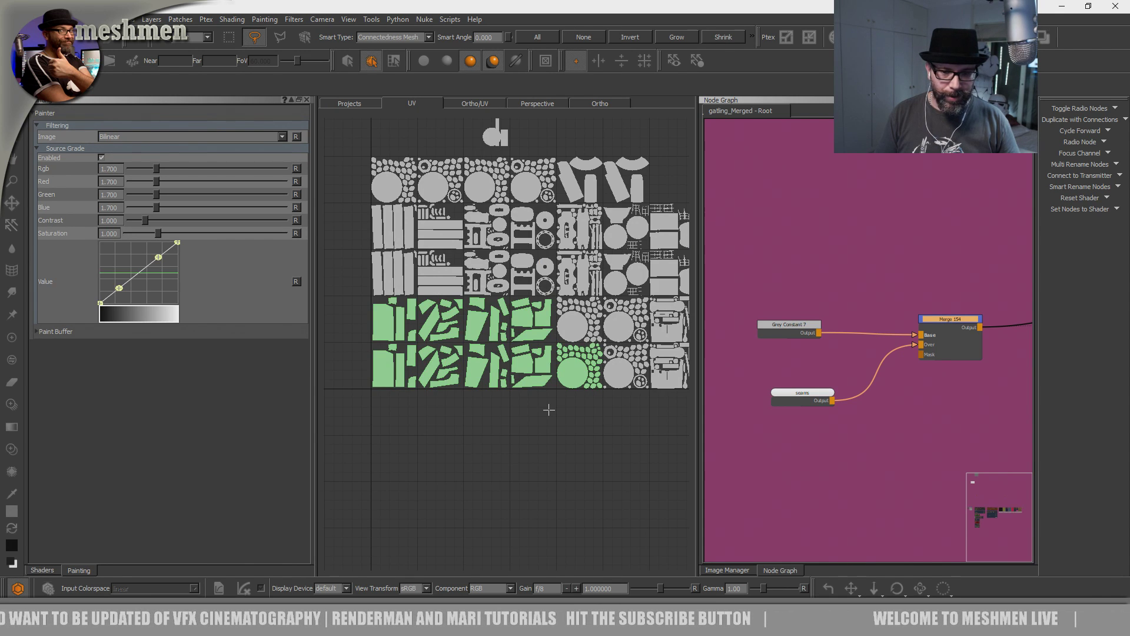
alt+middle_drag(548, 409, 604, 368)
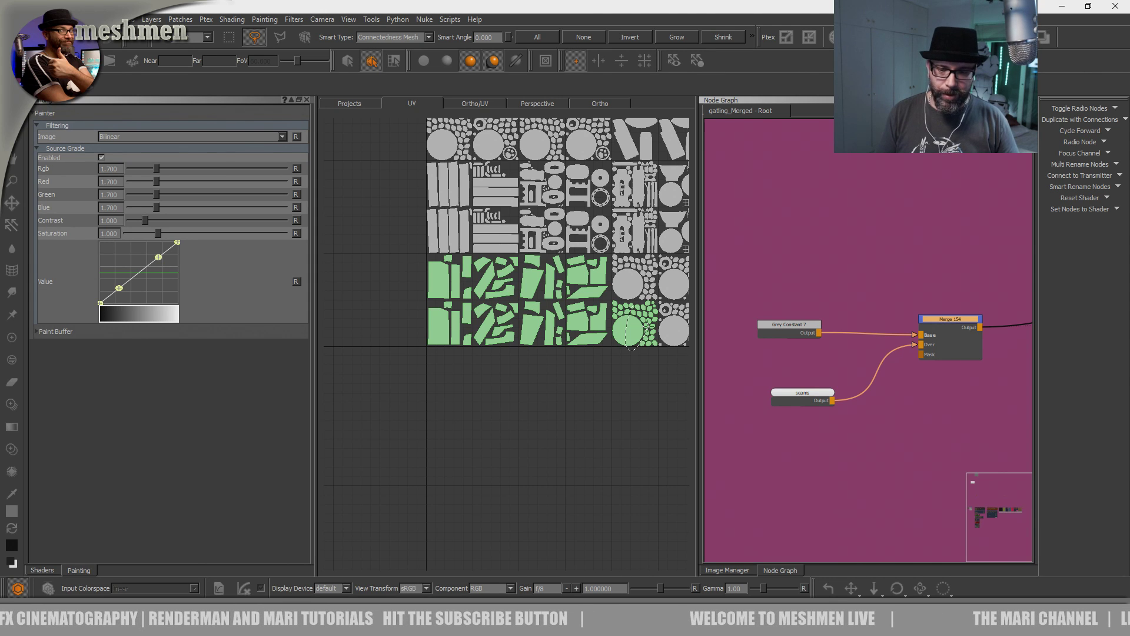
ctrl+drag(647, 327, 644, 316)
key(ctrl+s)
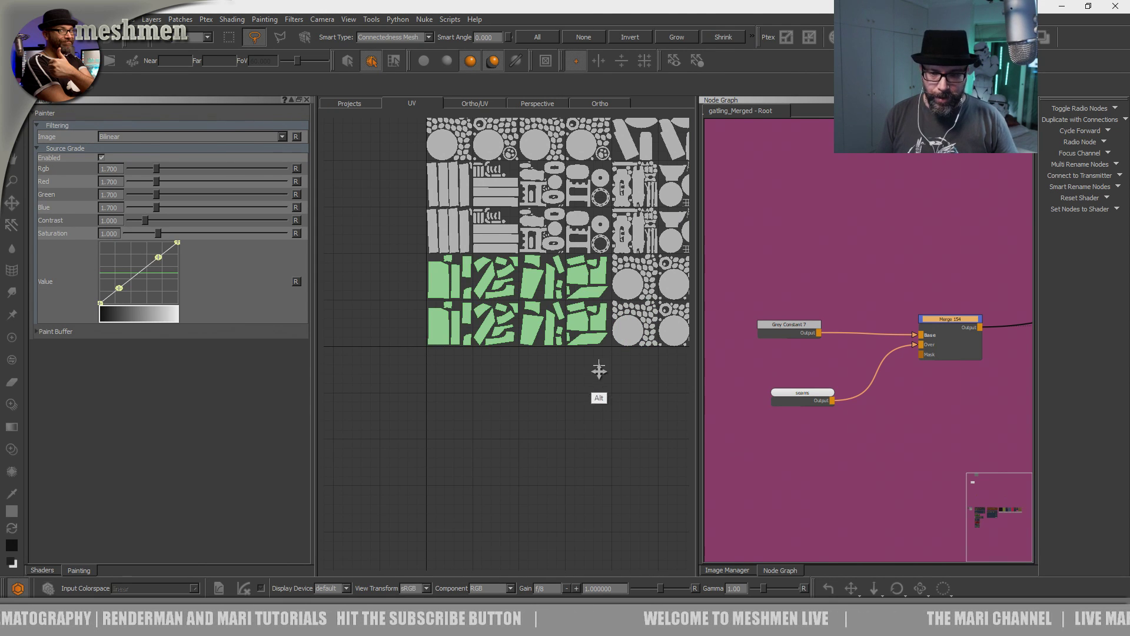
alt+middle_drag(598, 365, 579, 417)
key(shift+h)
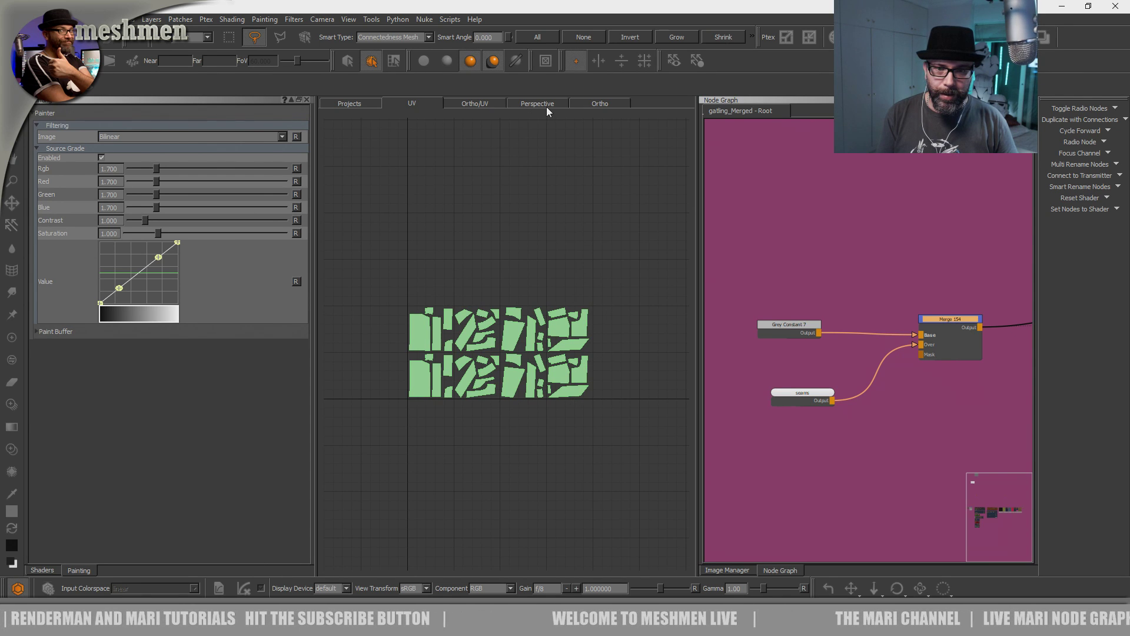
- Return to the 3D hull view, select the seams node and widen the viewport
click(592, 106)
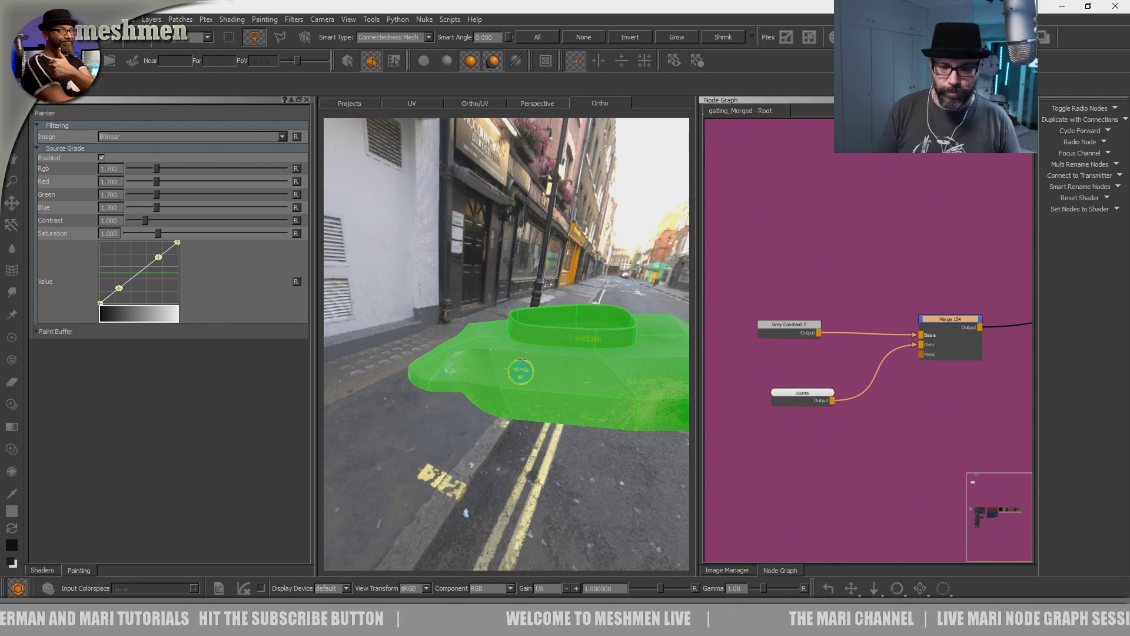
alt+drag(556, 428, 507, 421)
alt+right_drag(507, 421, 529, 408)
alt+drag(529, 408, 499, 419)
alt+right_drag(500, 419, 539, 440)
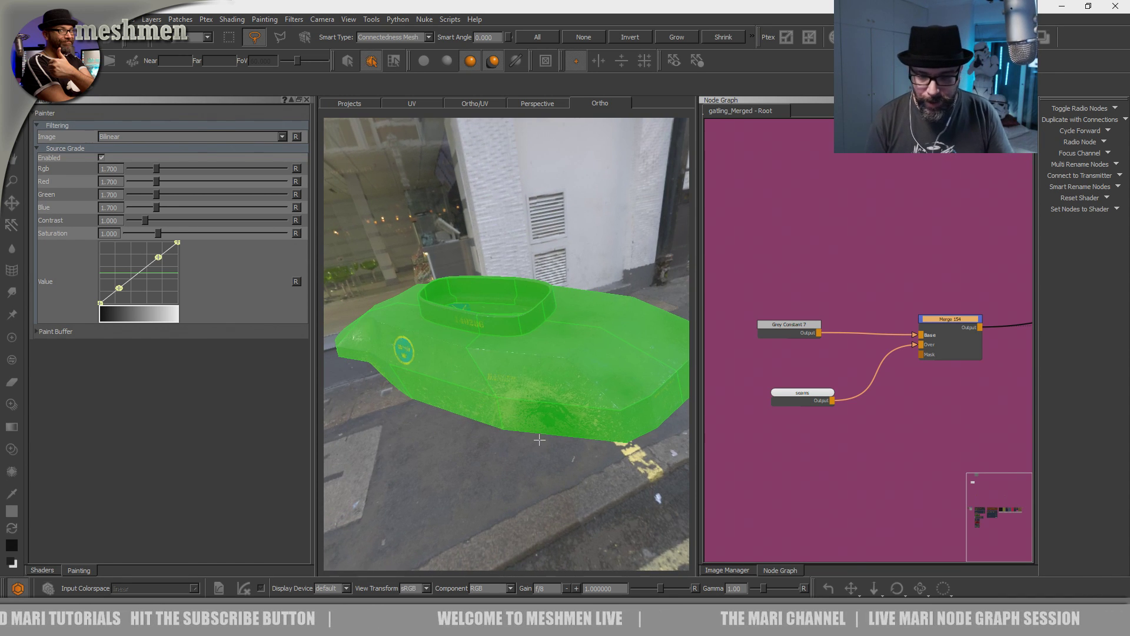
click(799, 397)
drag(696, 418, 820, 418)
drag(315, 402, 194, 404)
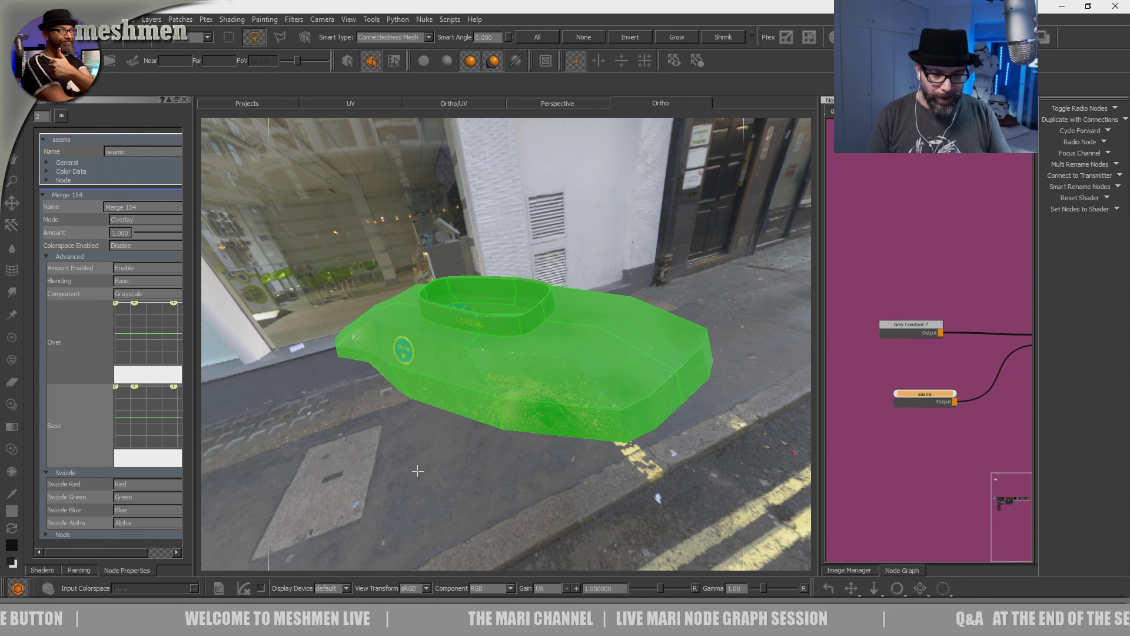
- Show the hull with full textures and full lighting, zoomed in on the seam edge
key(f)
alt+drag(423, 475, 610, 148)
right_click(669, 24)
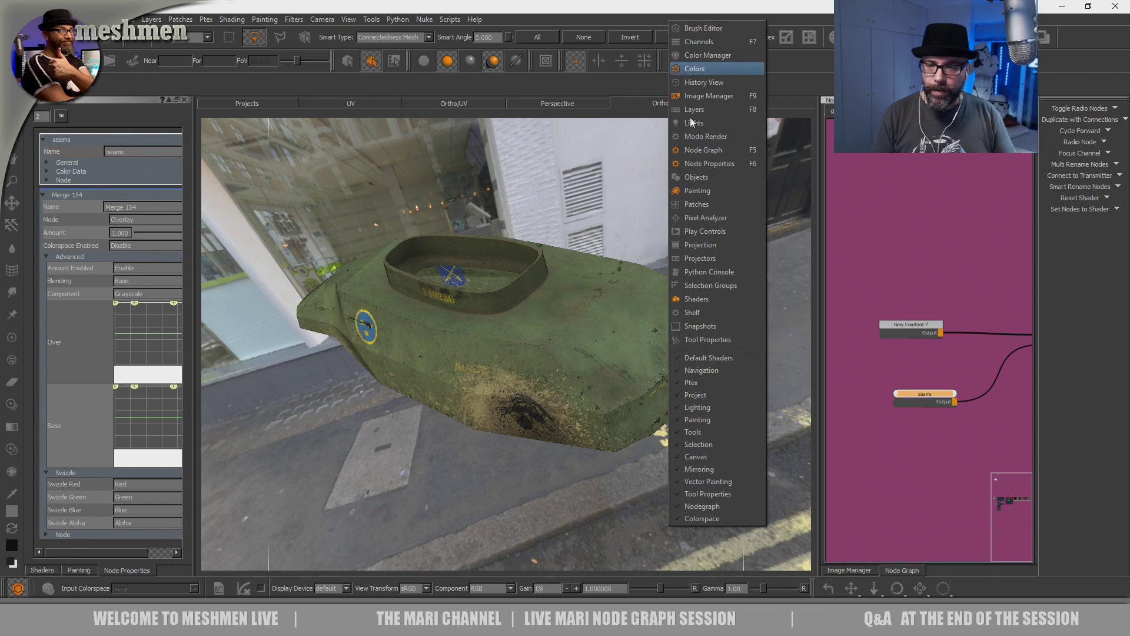
click(699, 262)
mouse_move(450, 480)
alt+mouse_down()
mouse_move(462, 483)
mouse_move(451, 481)
alt+mouse_up()
key(F3)
alt+drag(469, 431, 511, 416)
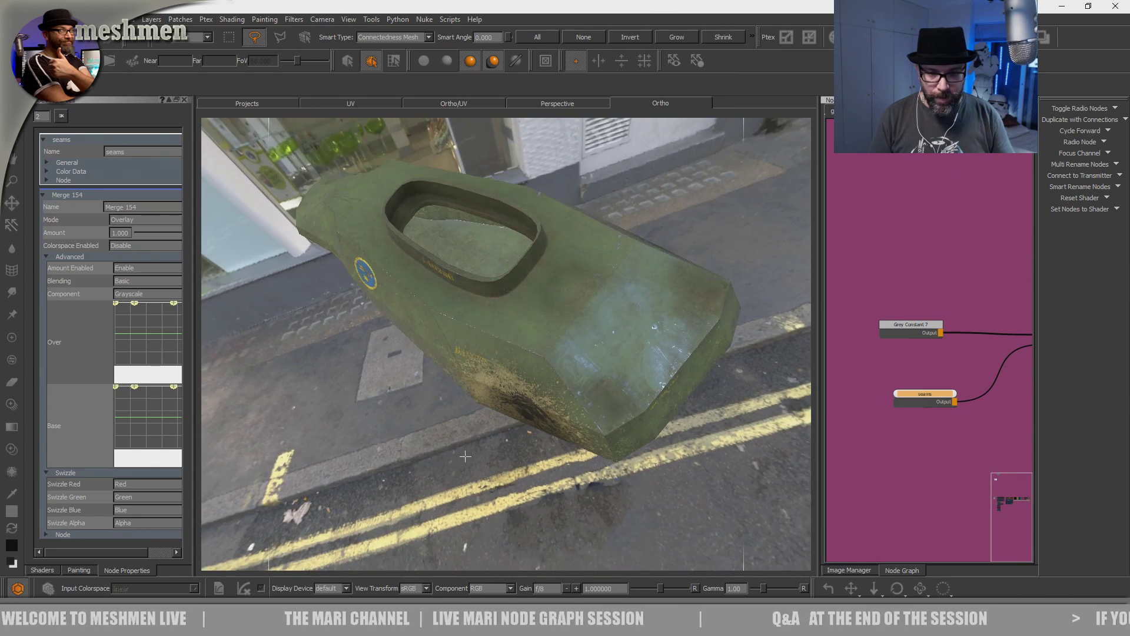
alt+right_drag(511, 416, 547, 337)
alt+drag(547, 337, 530, 336)
alt+right_drag(529, 336, 560, 347)
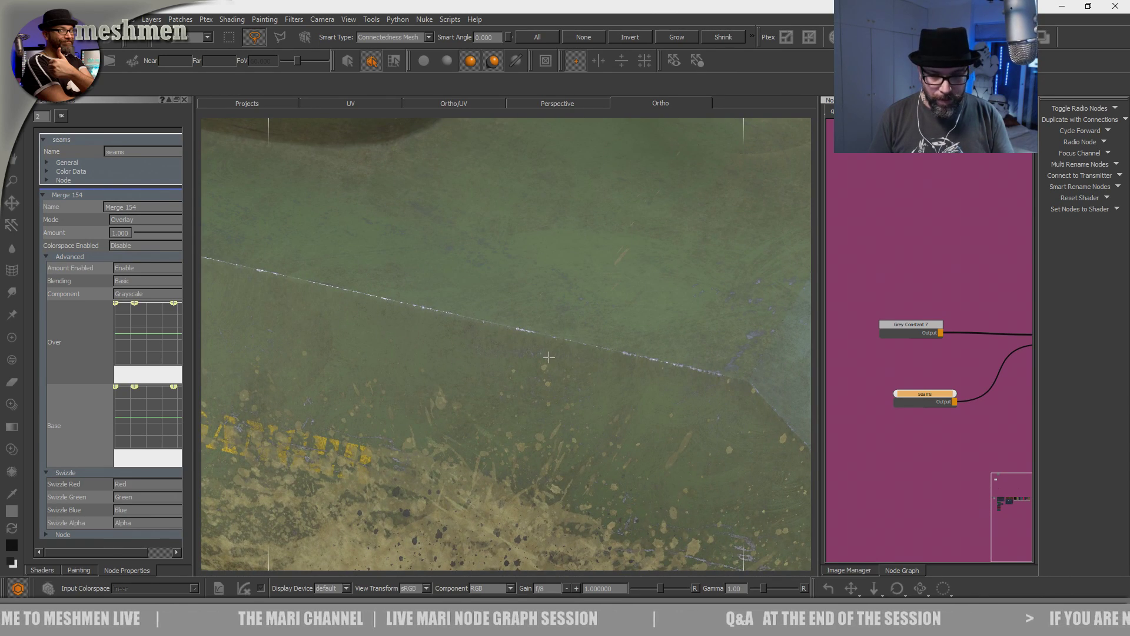
- Stamp the weld image along the hull seam with Paint Through
key(apostrophe)
mouse_move(531, 382)
alt+mouse_down()
mouse_move(545, 440)
mouse_move(493, 461)
alt+mouse_up()
mouse_move(495, 412)
shift+mouse_down()
mouse_move(538, 331)
mouse_move(527, 305)
mouse_move(513, 323)
shift+mouse_up()
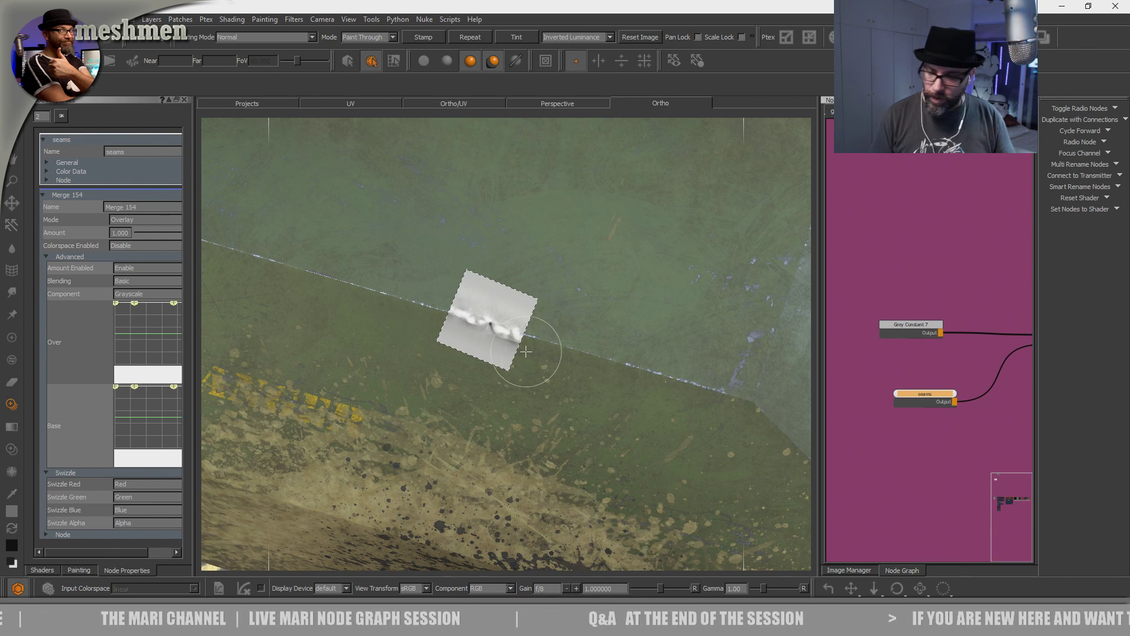
mouse_move(436, 305)
mouse_down()
mouse_move(526, 335)
mouse_move(507, 325)
mouse_up()
mouse_move(588, 356)
alt+mouse_down()
mouse_move(576, 381)
mouse_move(580, 359)
mouse_move(573, 367)
mouse_move(568, 354)
mouse_move(575, 365)
alt+mouse_up()
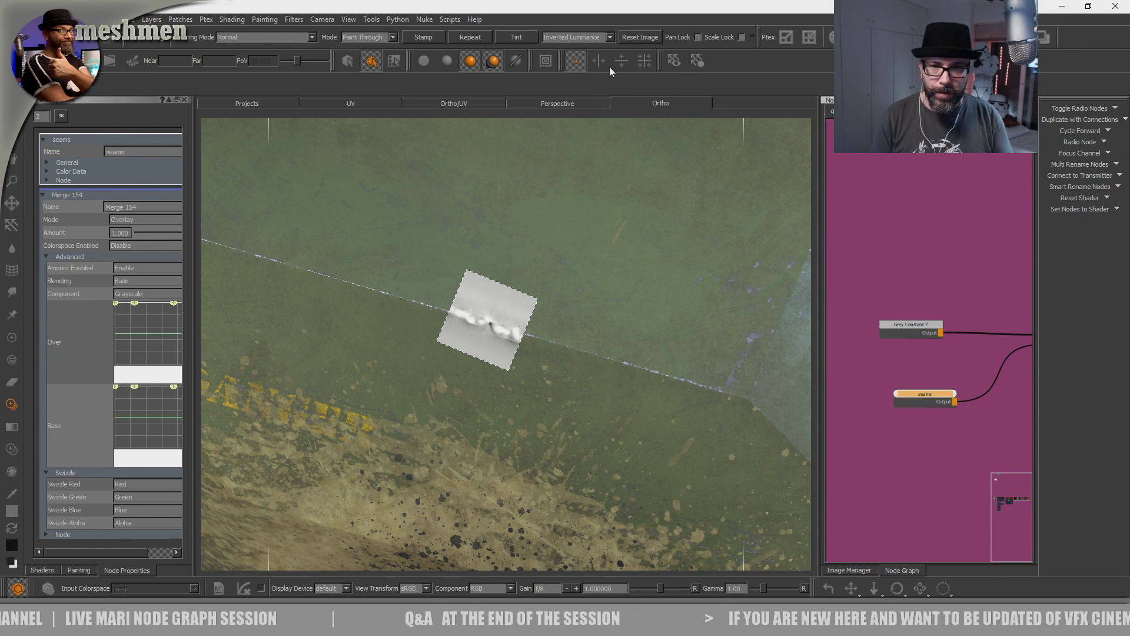
- Show the Channels palette, pick the AiStandard shader, and undo the seam strokes
right_click(627, 26)
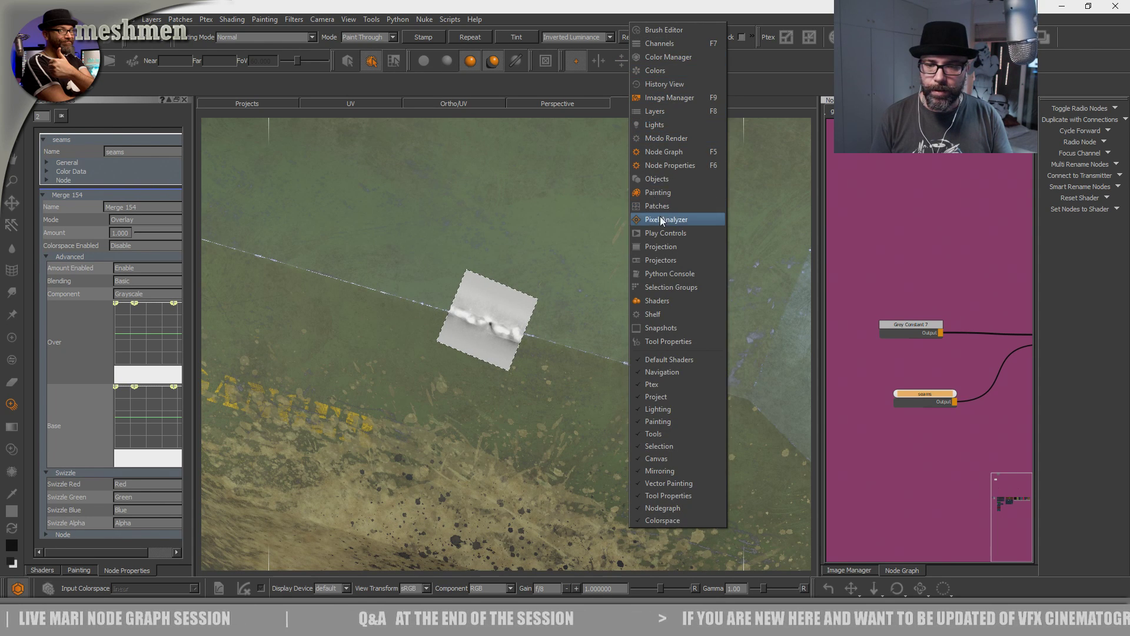
click(643, 45)
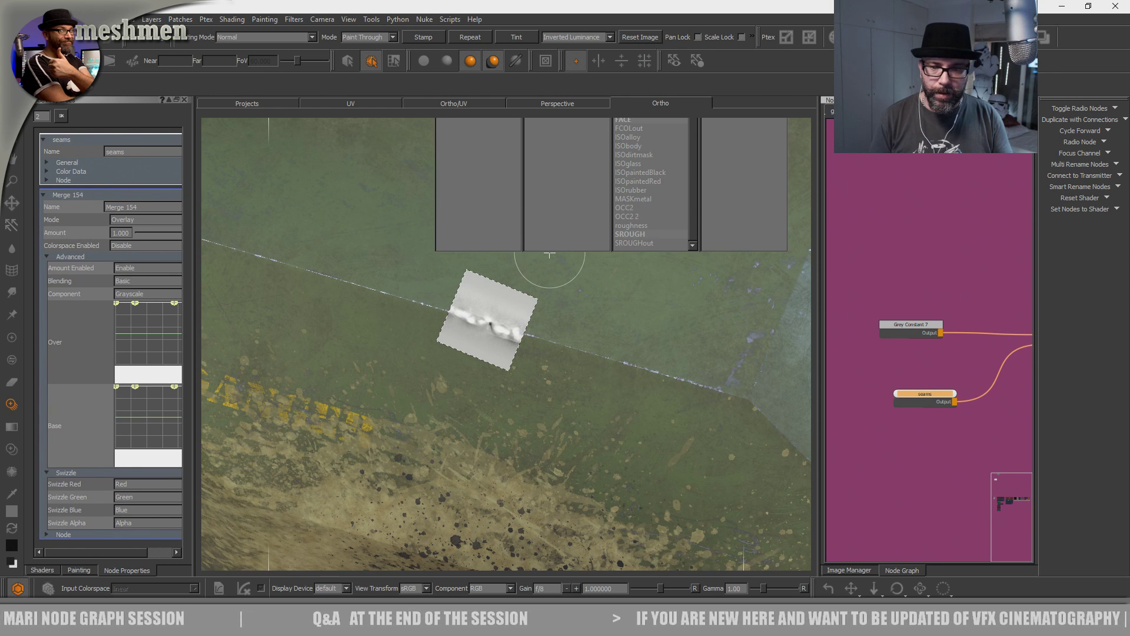
key(j)
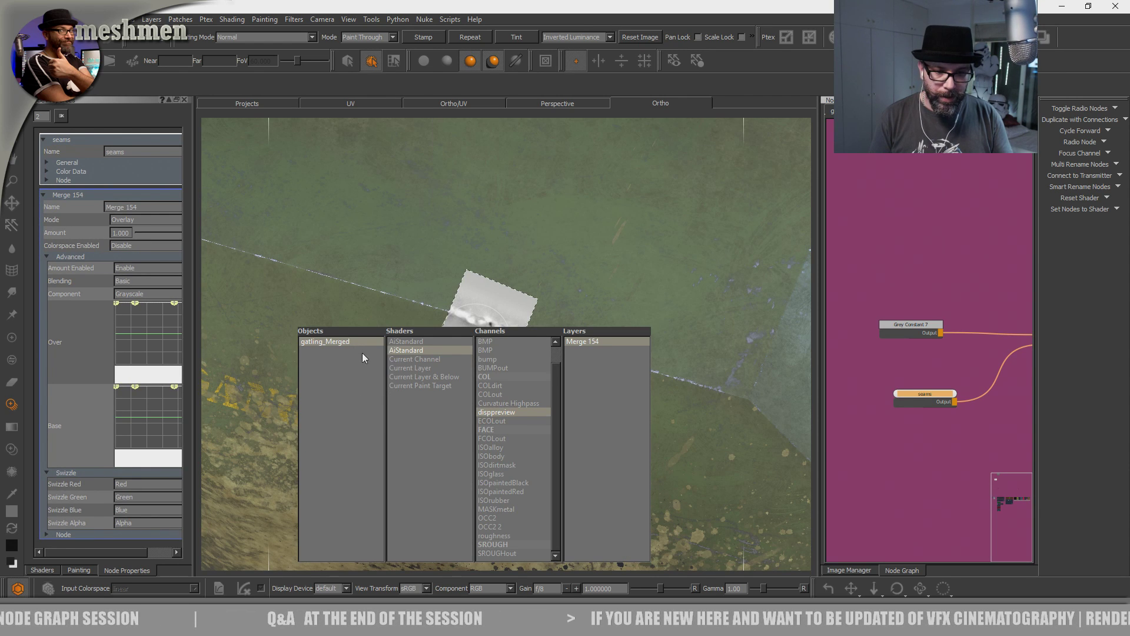
click(410, 349)
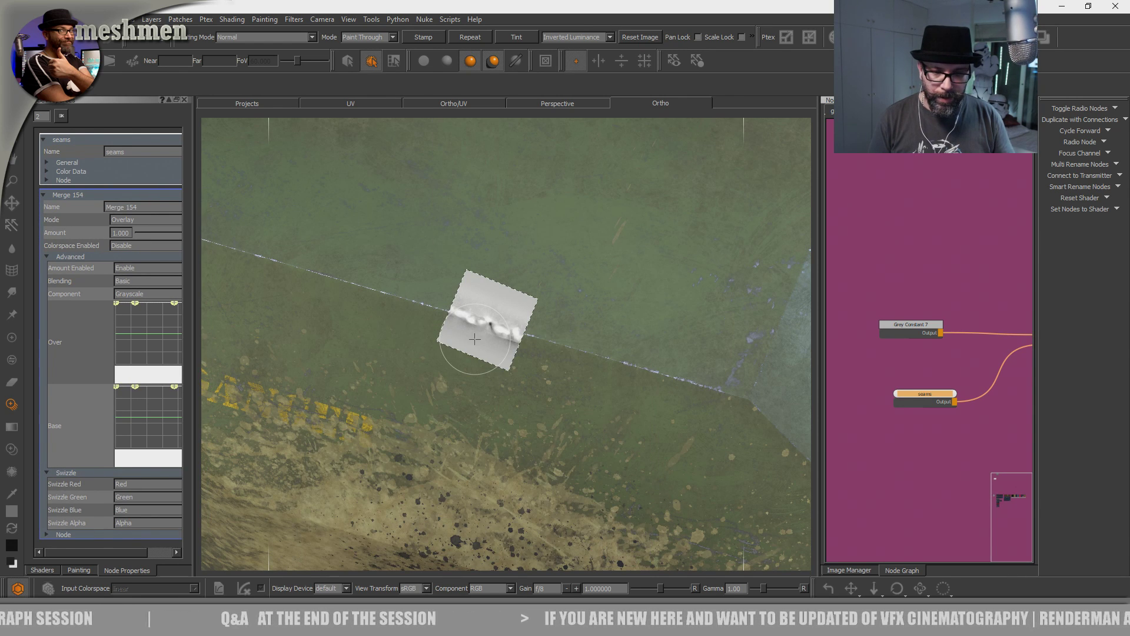
key(ctrl+z)
mouse_move(526, 329)
mouse_down()
mouse_move(322, 270)
mouse_move(621, 377)
mouse_up()
key(ctrl+z)
mouse_move(534, 377)
alt+mouse_down()
mouse_move(481, 323)
mouse_move(383, 291)
mouse_move(641, 379)
alt+mouse_up()
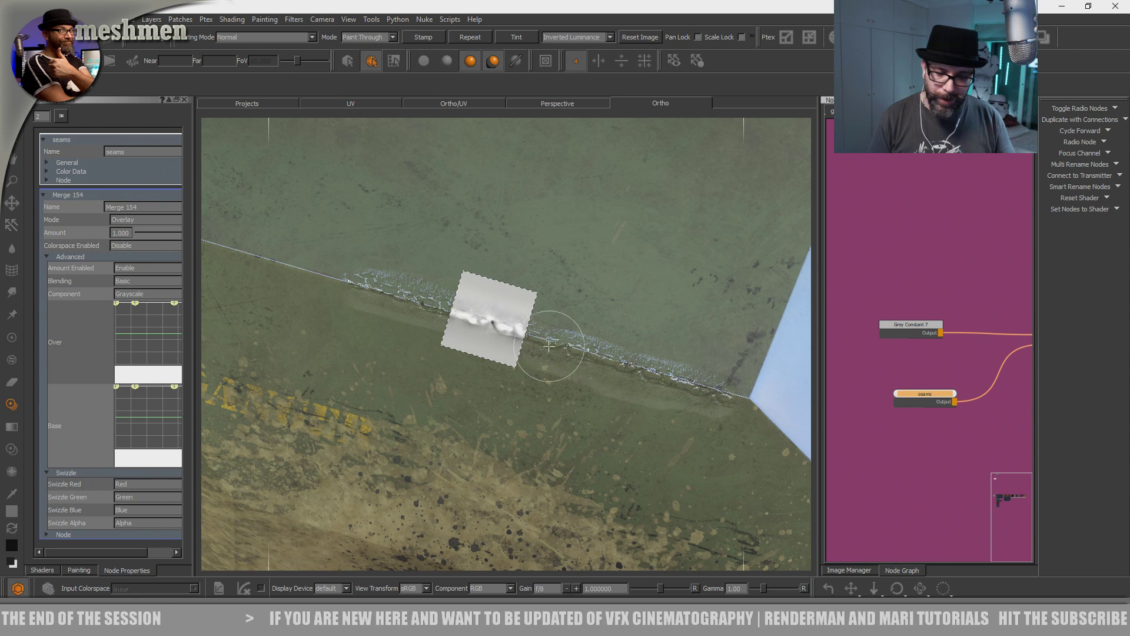
- Stamp weld further along the seam, then switch to the paint brush at radius 30
click(703, 394)
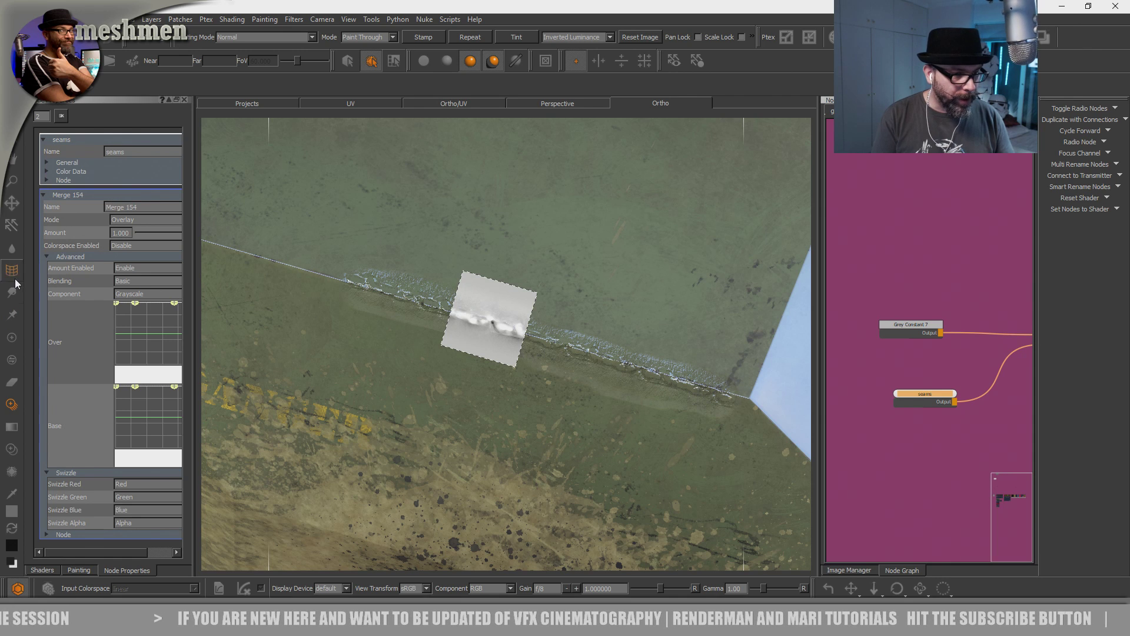
key(p)
key(r)
drag(645, 374, 714, 399)
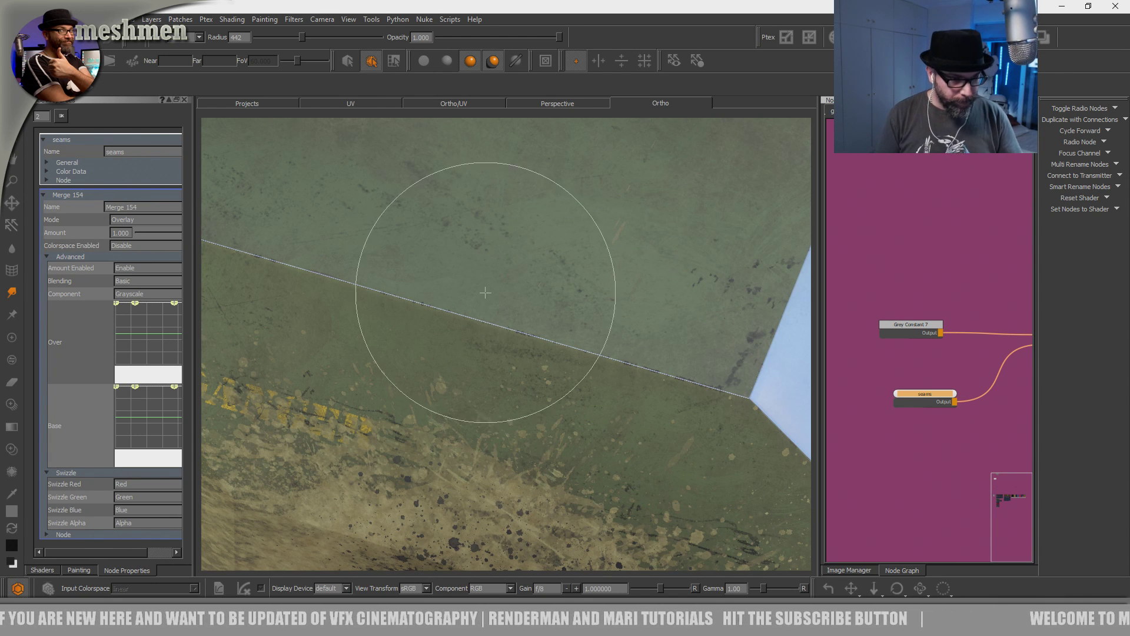
key(p)
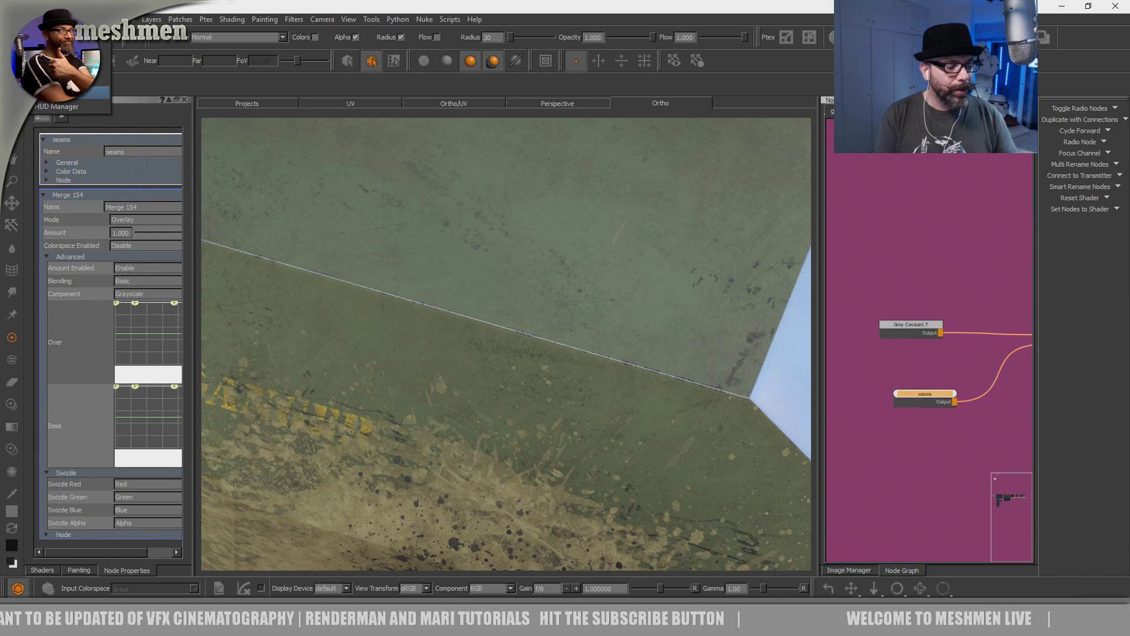
- Browse the Tools, Palettes, Navigation and General categories in the keyboard shortcuts manager
click(49, 95)
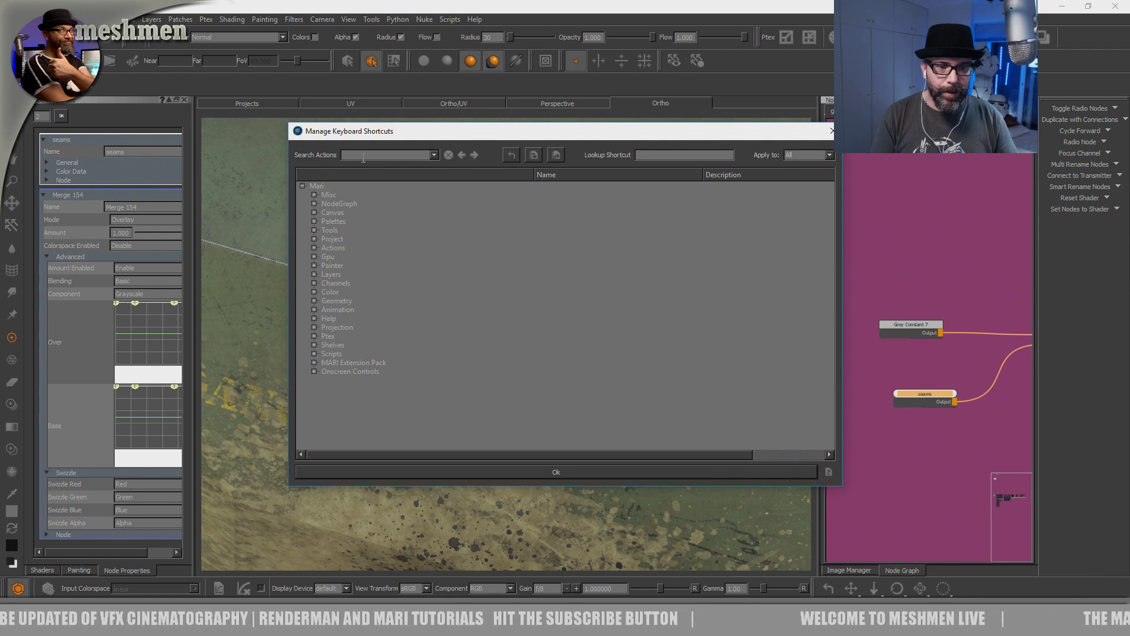
click(314, 230)
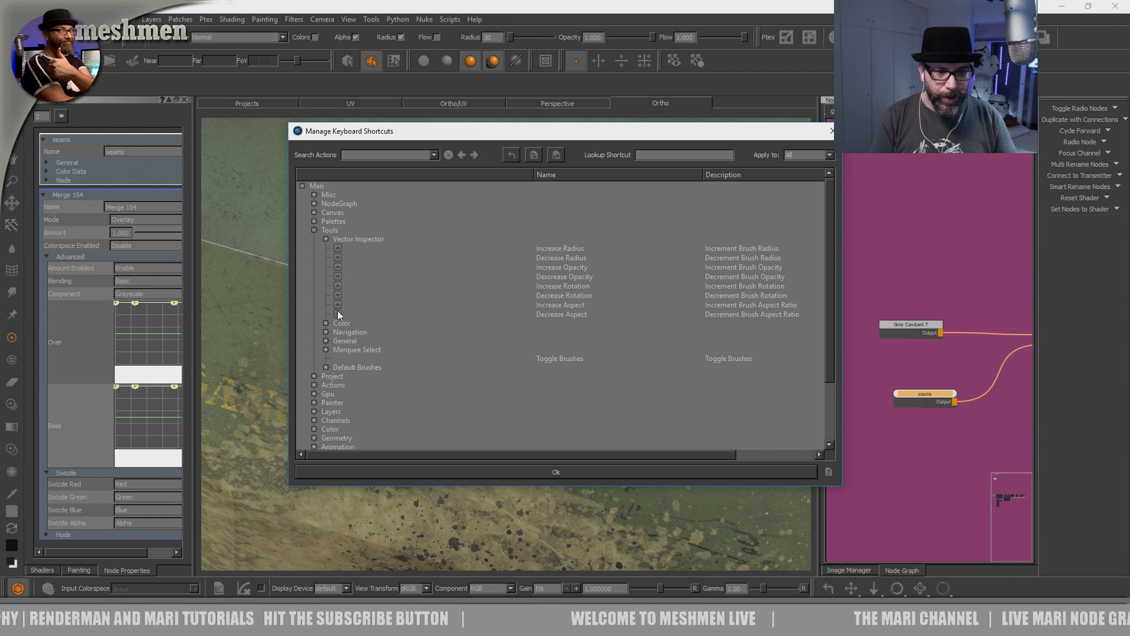
click(313, 222)
click(313, 221)
click(313, 223)
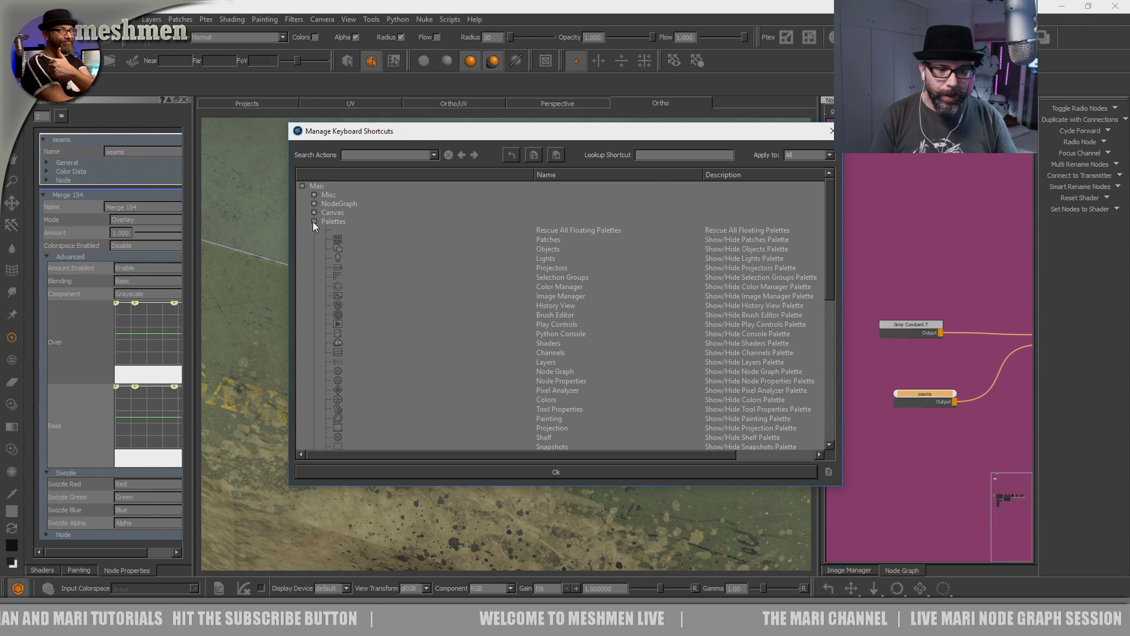
click(314, 221)
click(314, 230)
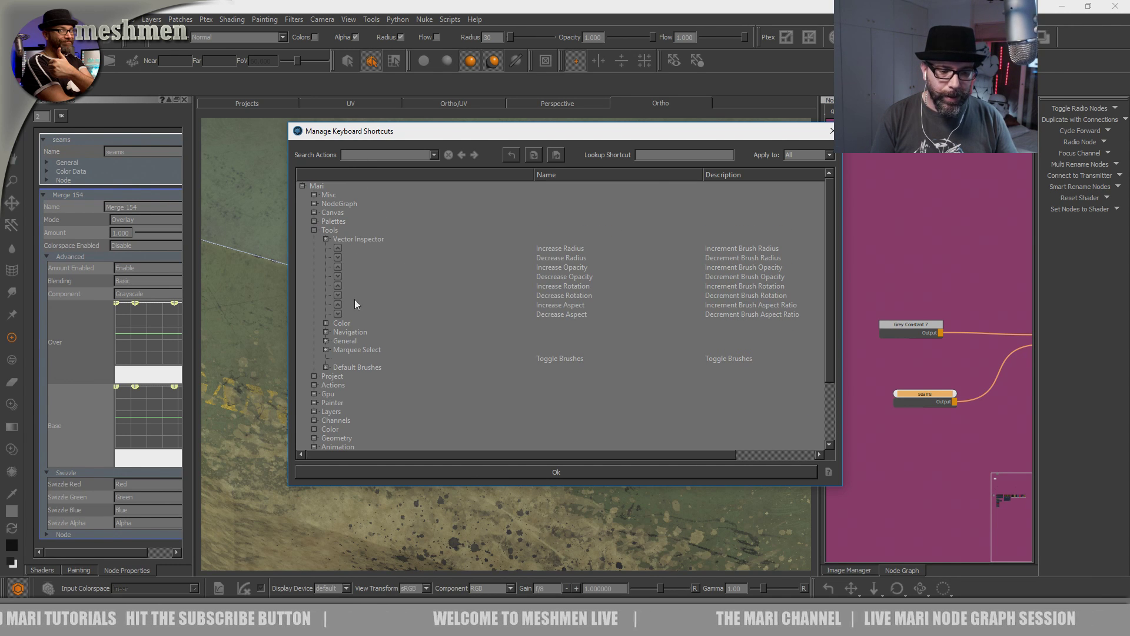
click(325, 332)
drag(831, 294, 829, 377)
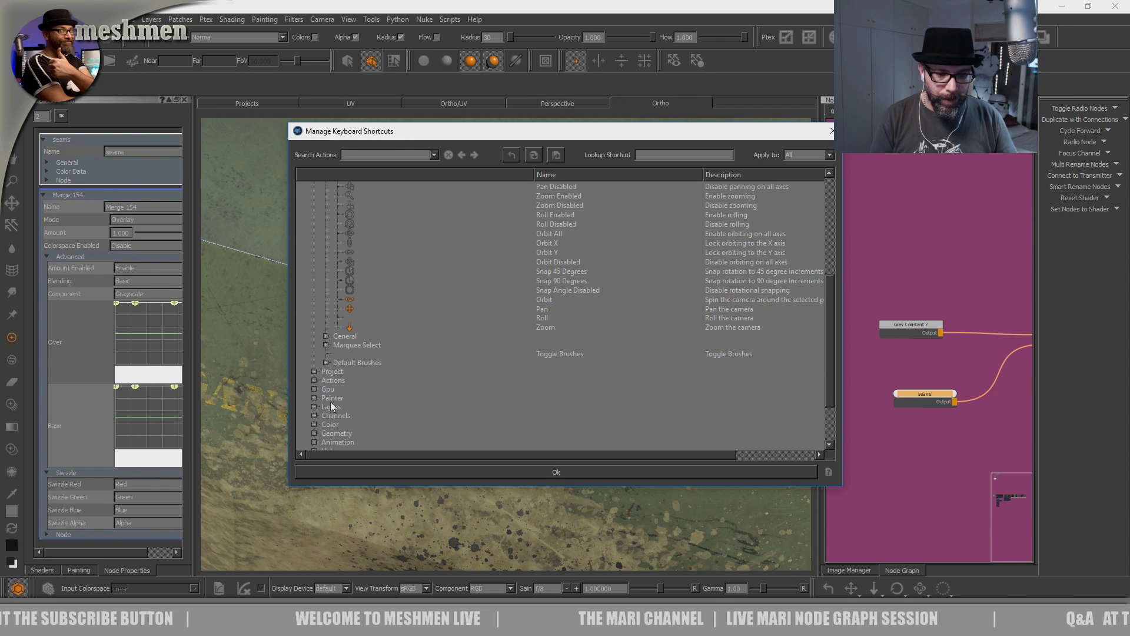
click(325, 336)
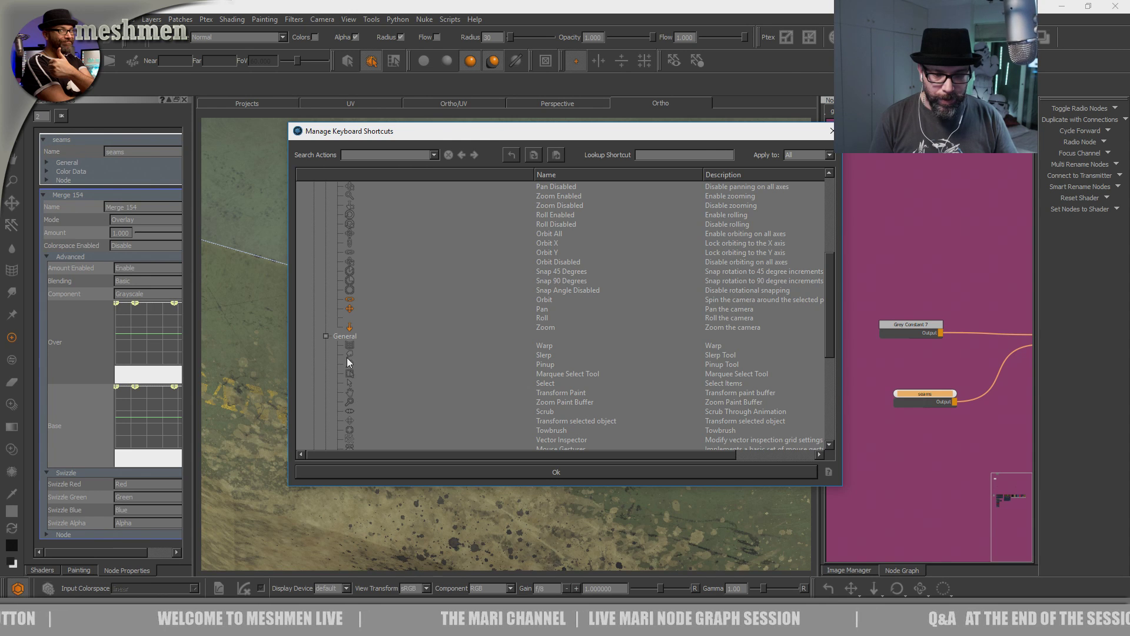
drag(687, 450, 792, 465)
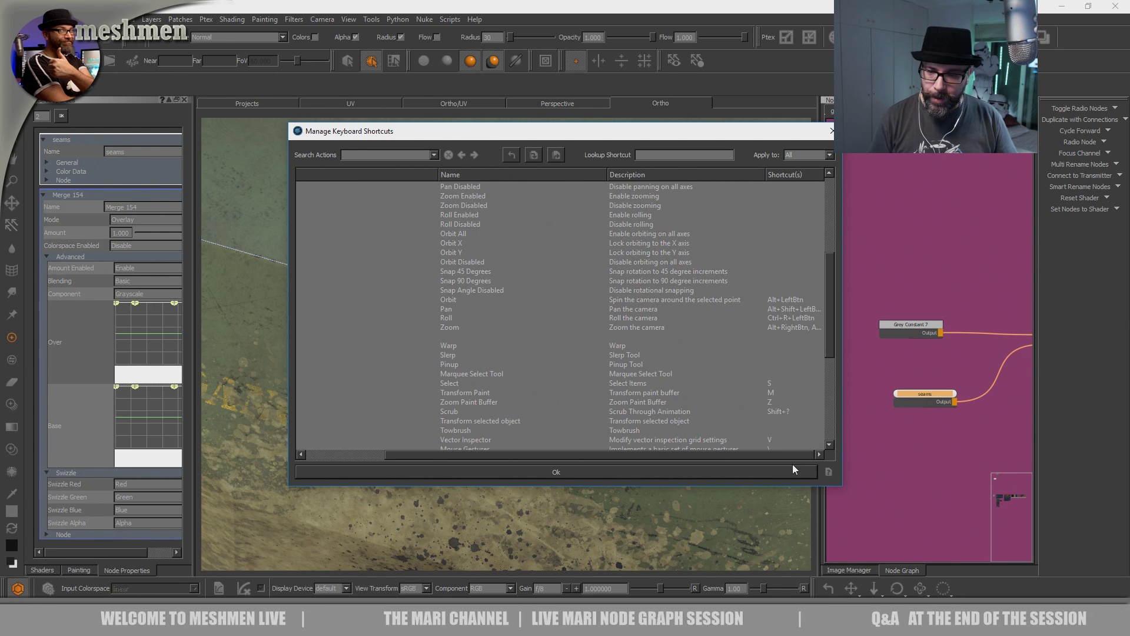
- Assign a shortcut to Slerp Tool, then place the seam image over the hull seam
click(763, 356)
double_click(772, 355)
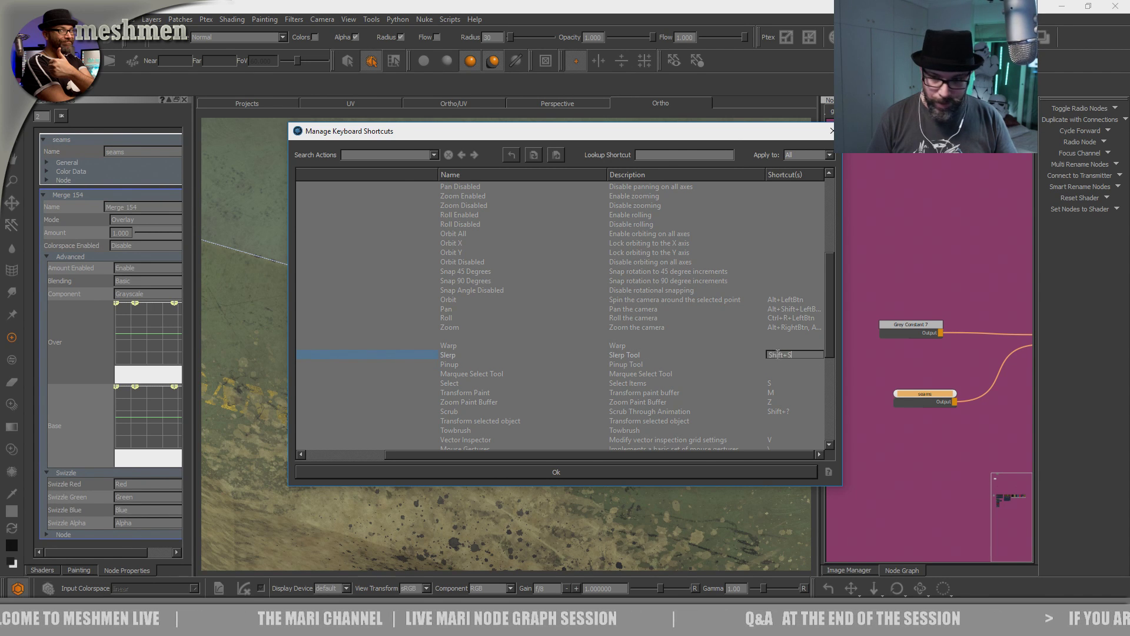
click(601, 472)
mouse_move(550, 359)
middle_down()
mouse_move(535, 353)
mouse_move(534, 401)
middle_up()
key(t)
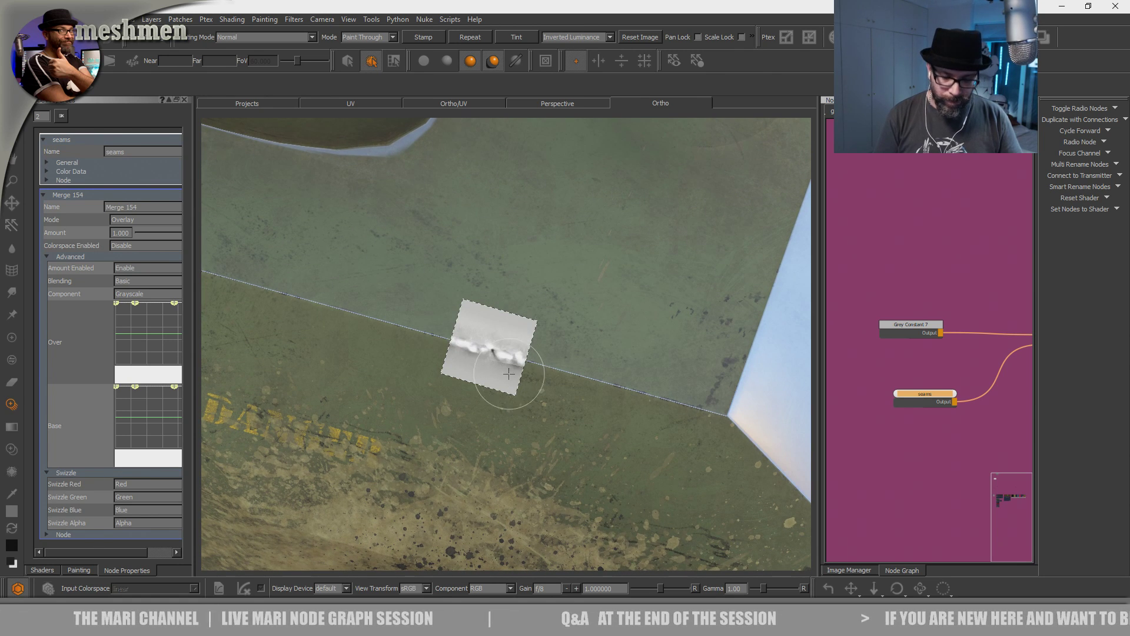
mouse_move(511, 365)
ctrl+shift+mouse_down()
mouse_move(327, 303)
mouse_move(628, 390)
ctrl+shift+mouse_up()
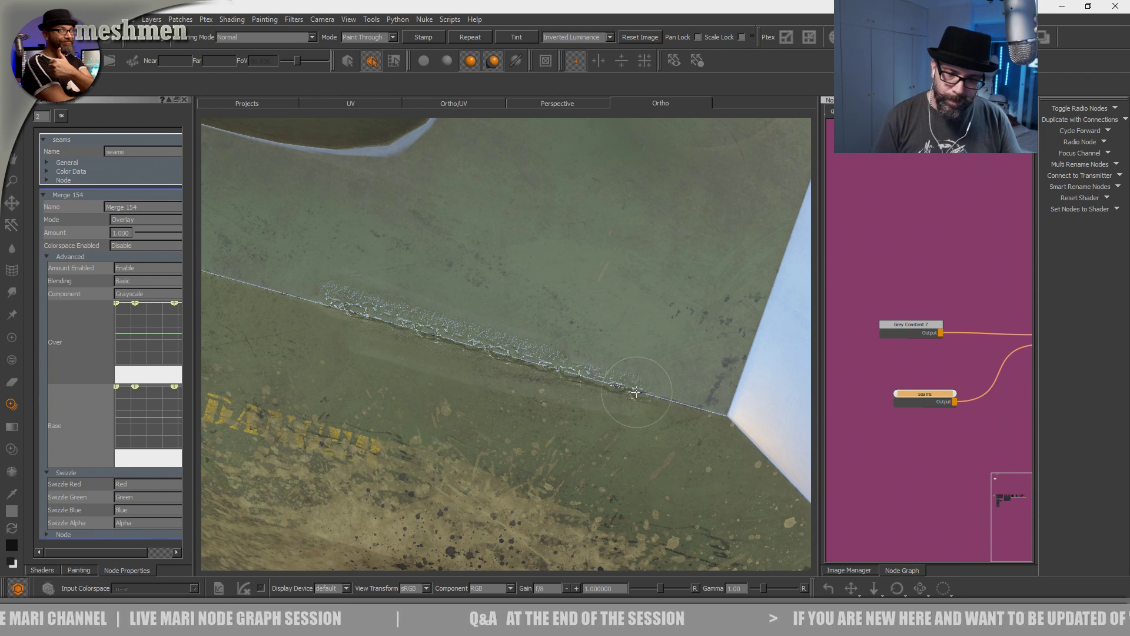
drag(327, 293, 236, 272)
key(p)
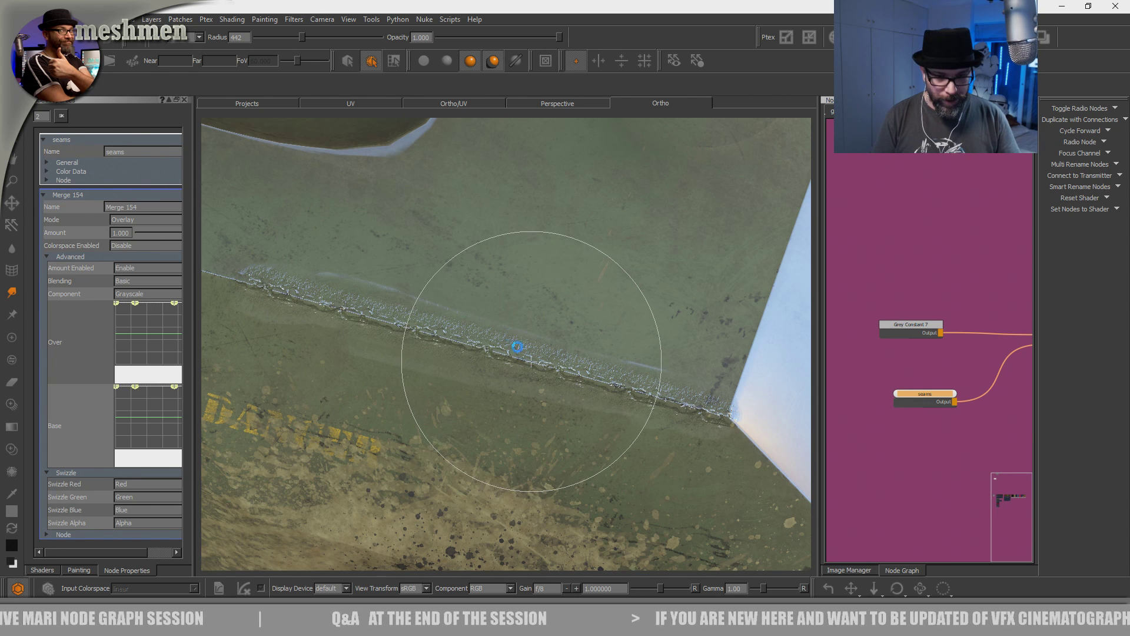
key(BackSpace)
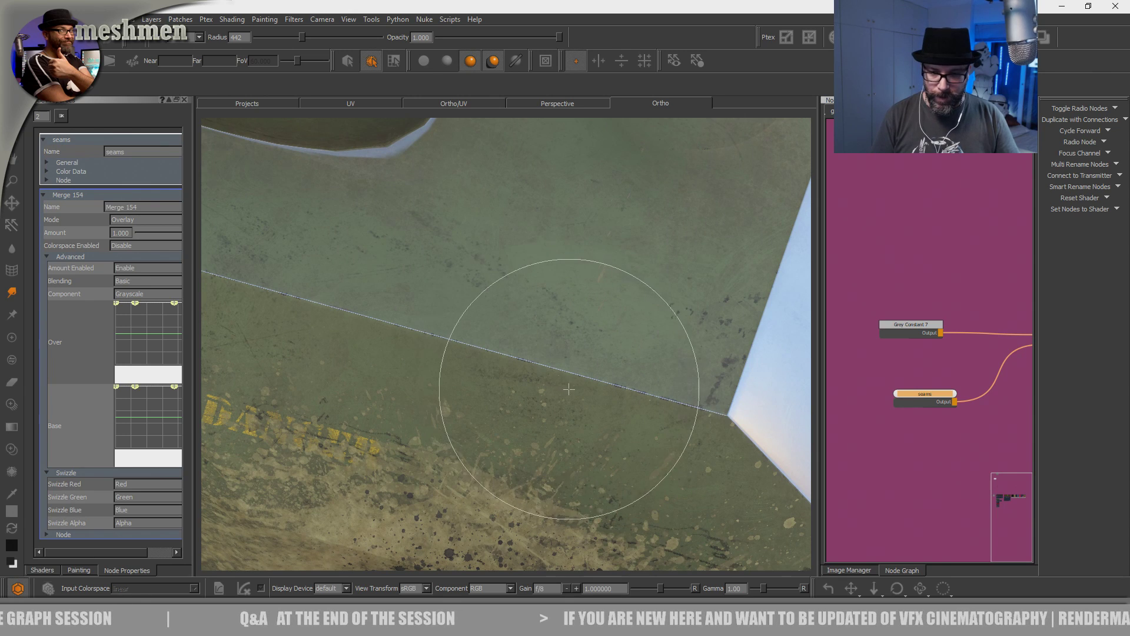
alt+right_drag(570, 379, 560, 390)
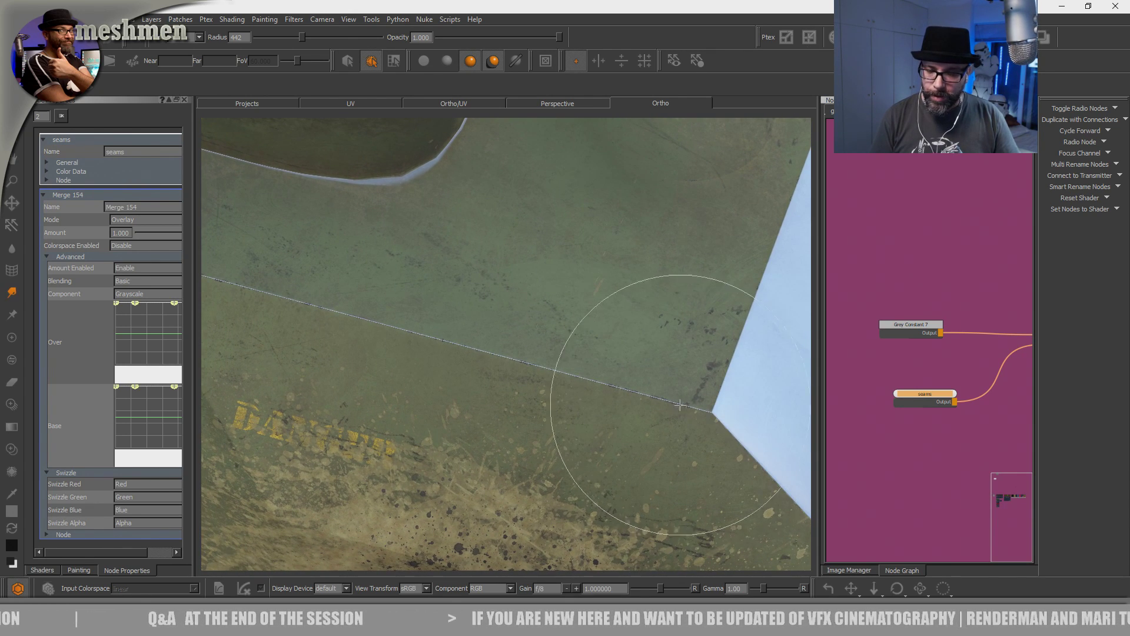
right_click(588, 24)
click(587, 24)
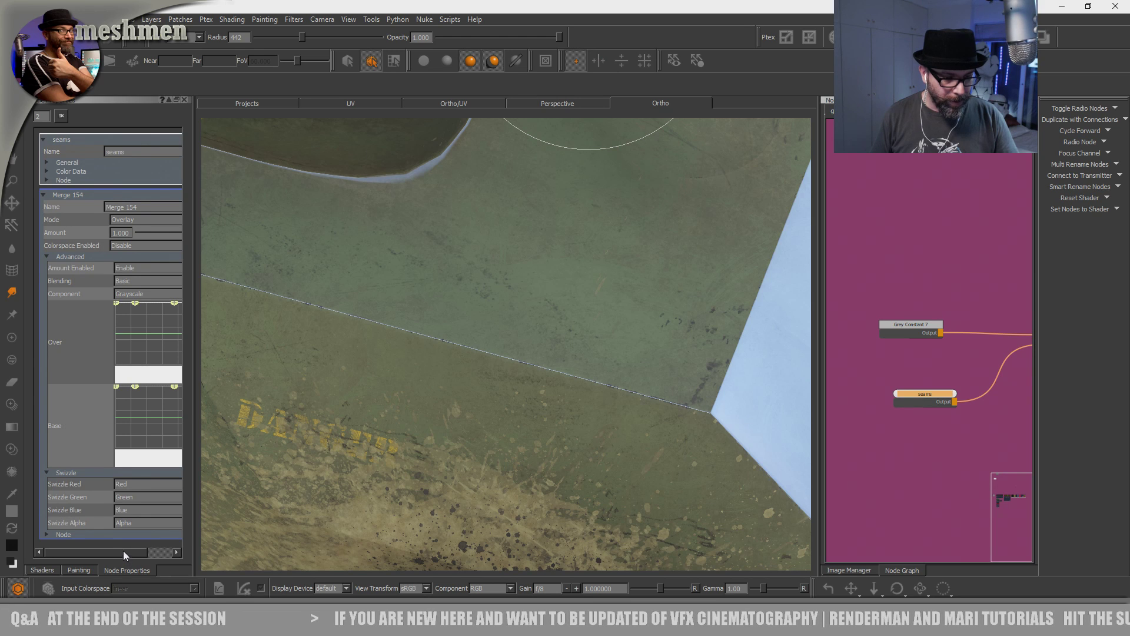
drag(122, 550, 179, 553)
right_click(632, 33)
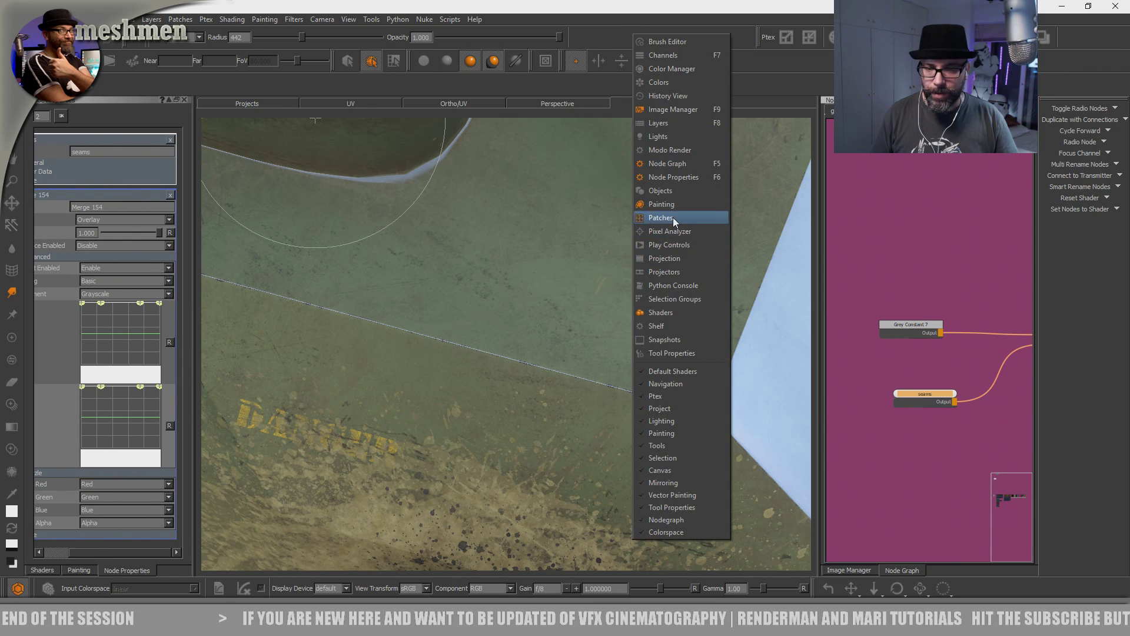
- Reopen the Shaders palette, widen it and check the Displacement Map channel choices
click(660, 312)
right_click(626, 34)
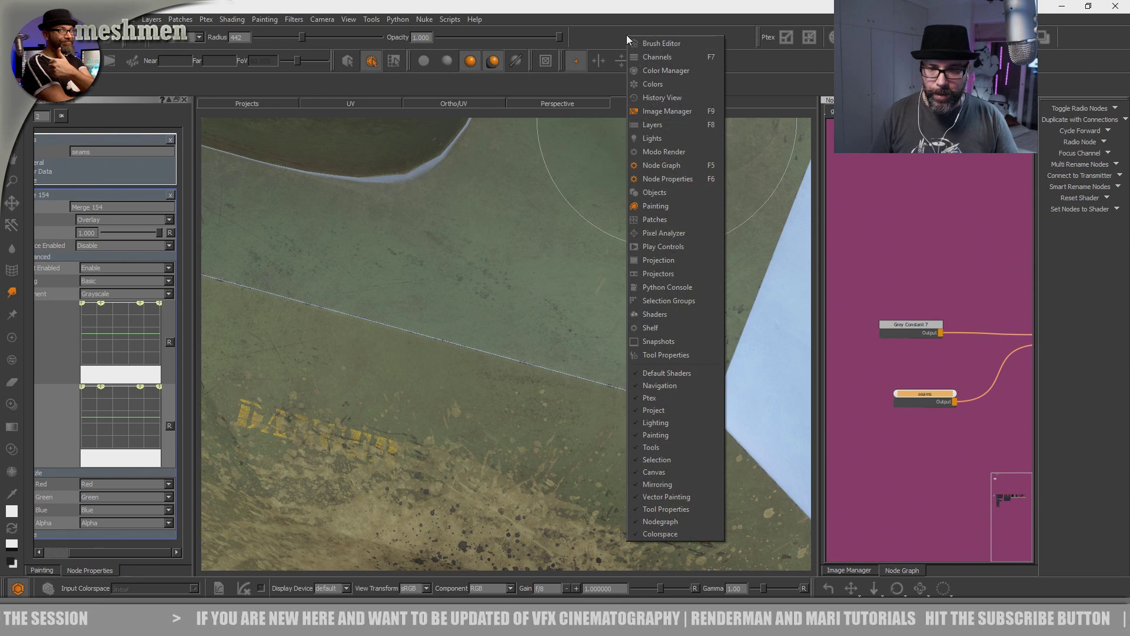
click(667, 321)
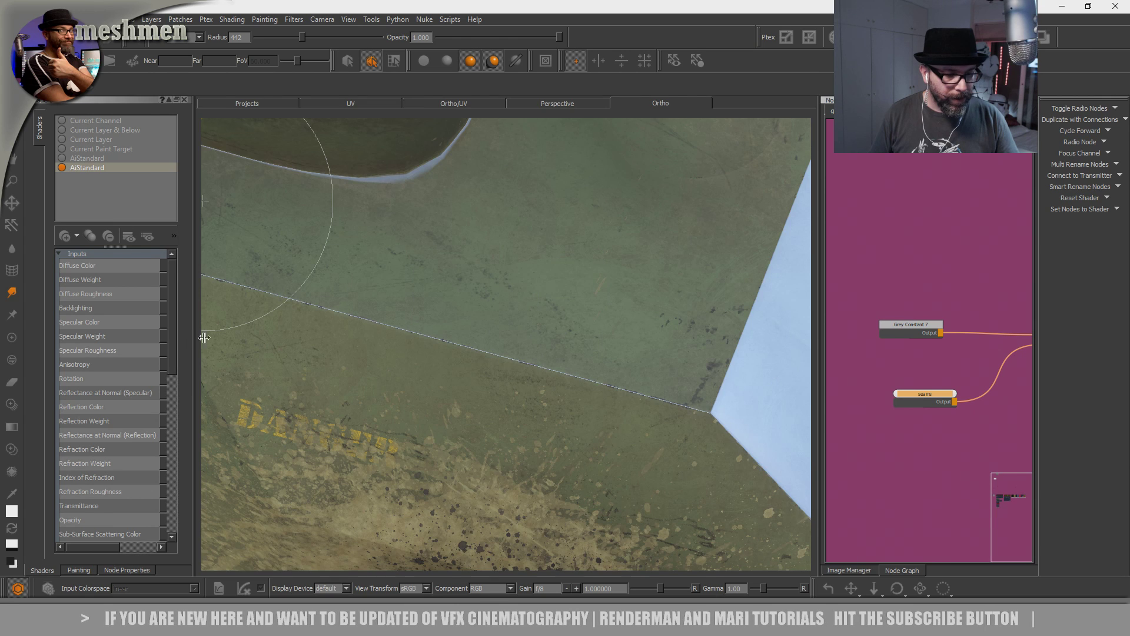
drag(196, 337, 323, 354)
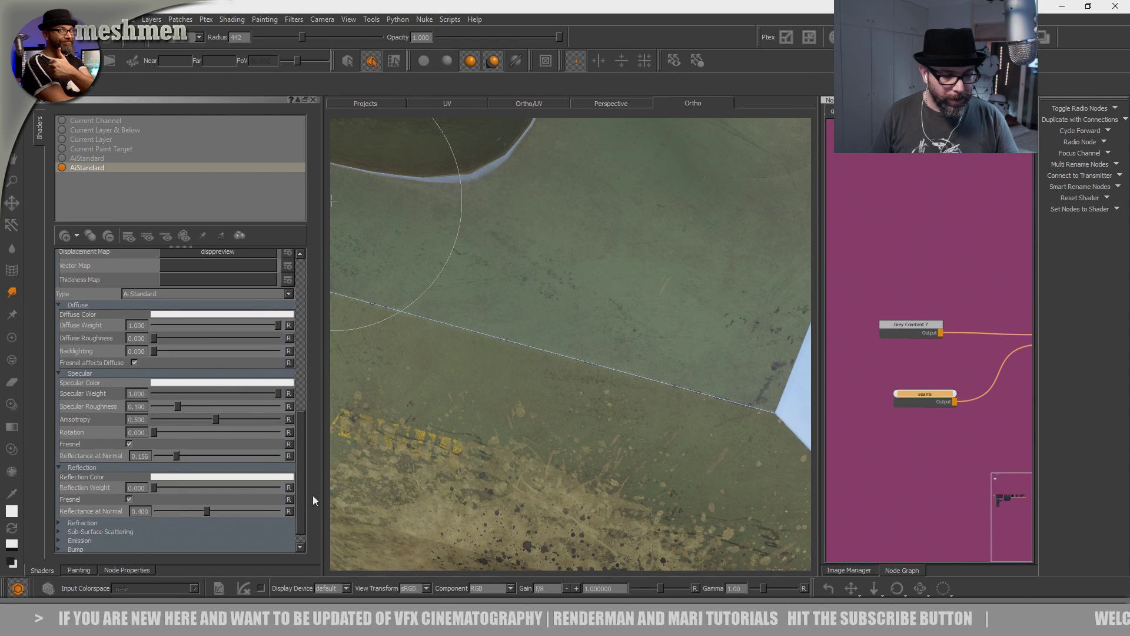
drag(313, 503, 313, 443)
click(233, 399)
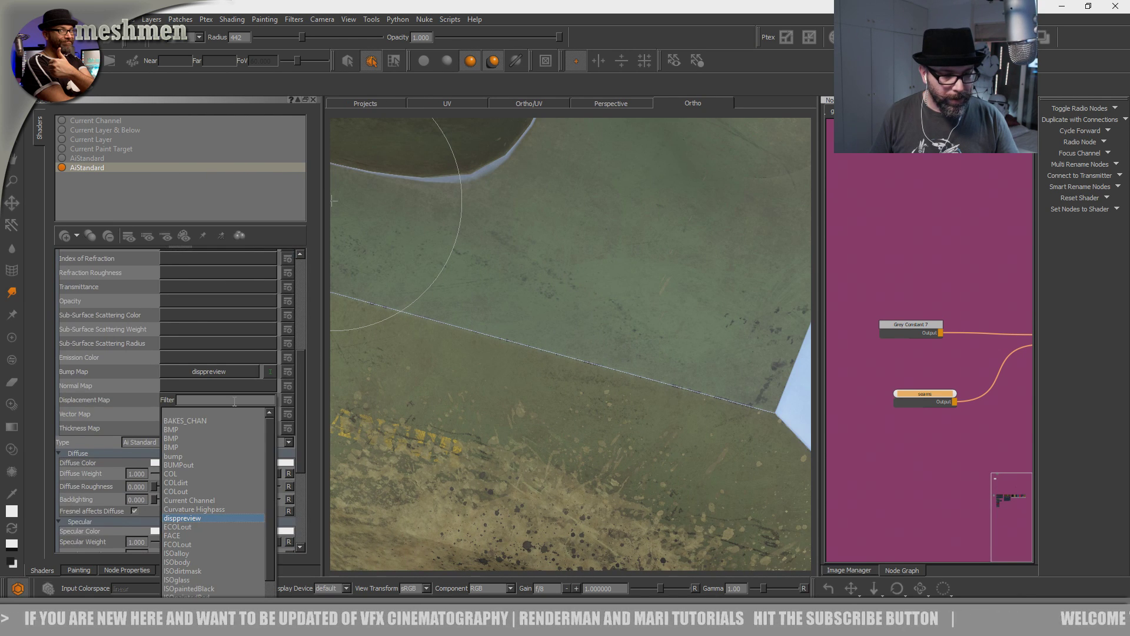
click(186, 412)
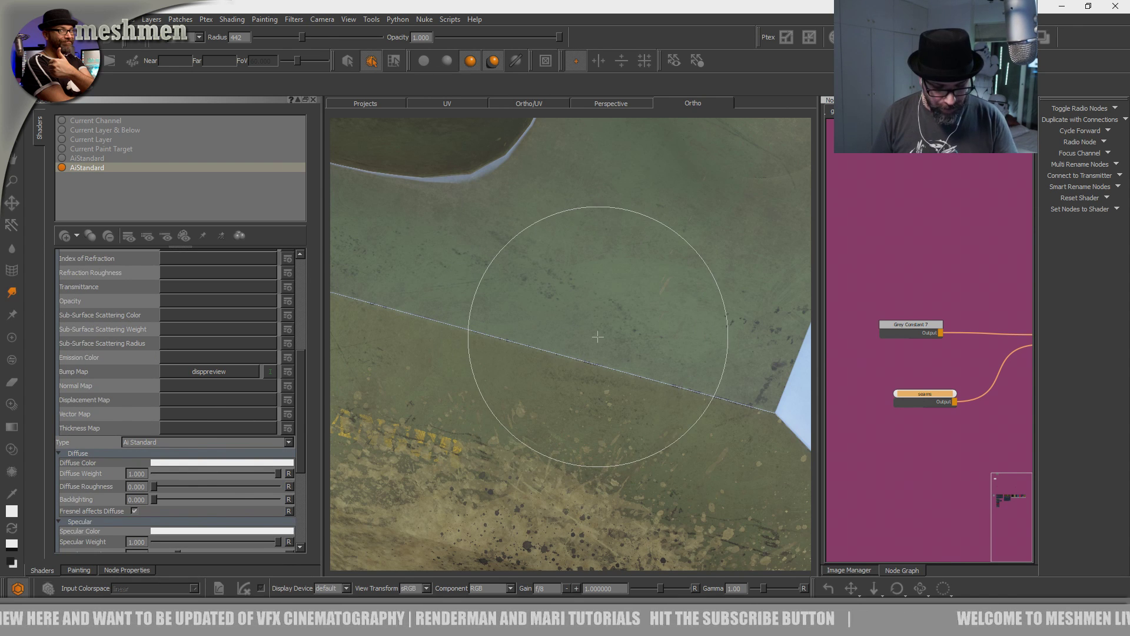
- Stamp a weld bead along the hull seam with Paint Through, then narrow the side panel
key(t)
ctrl+shift+drag(567, 348, 561, 353)
mouse_move(562, 355)
mouse_down()
mouse_move(534, 356)
mouse_move(607, 377)
mouse_up()
drag(323, 180, 214, 181)
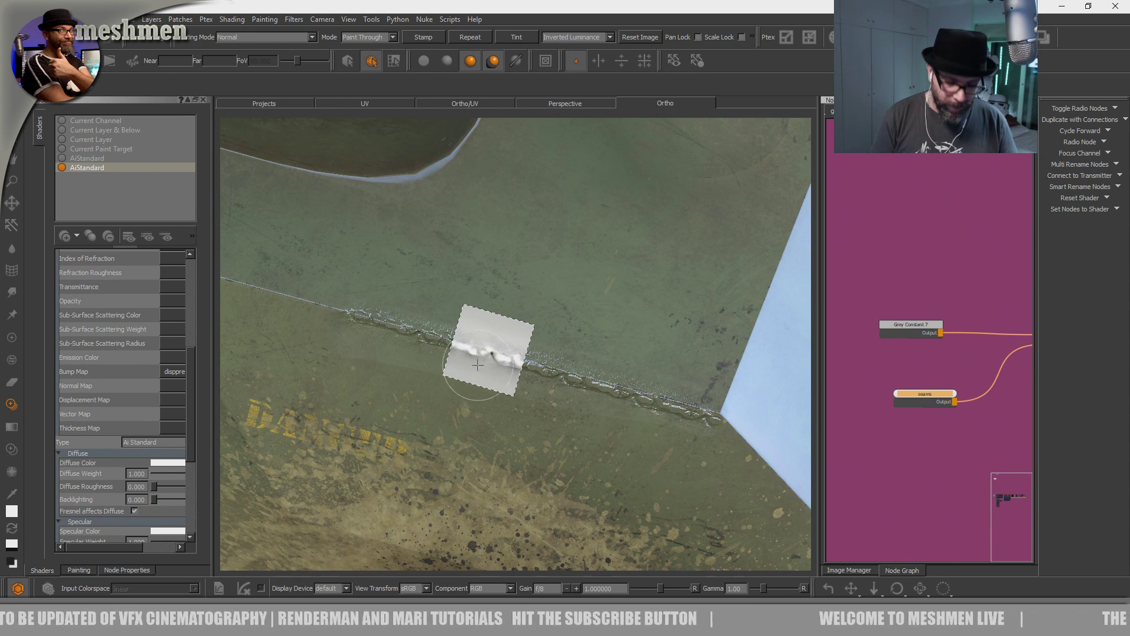
- Undo the stamped weld stroke so the hull seam is bare again
key(ctrl+z)
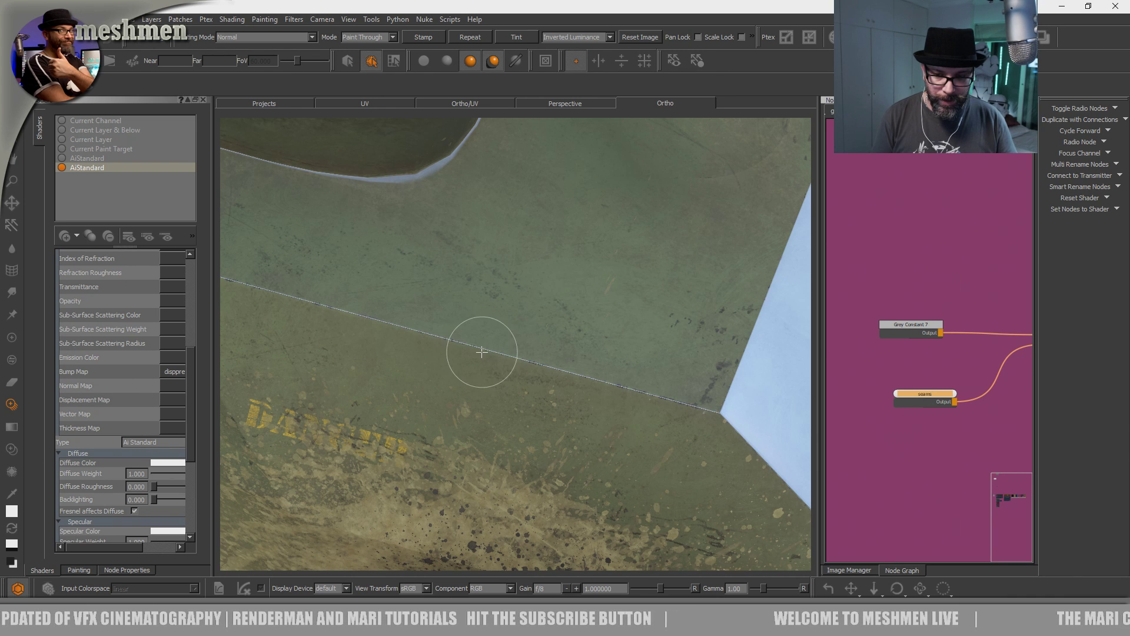
mouse_move(472, 336)
middle_down()
mouse_move(470, 366)
mouse_move(499, 381)
middle_up()
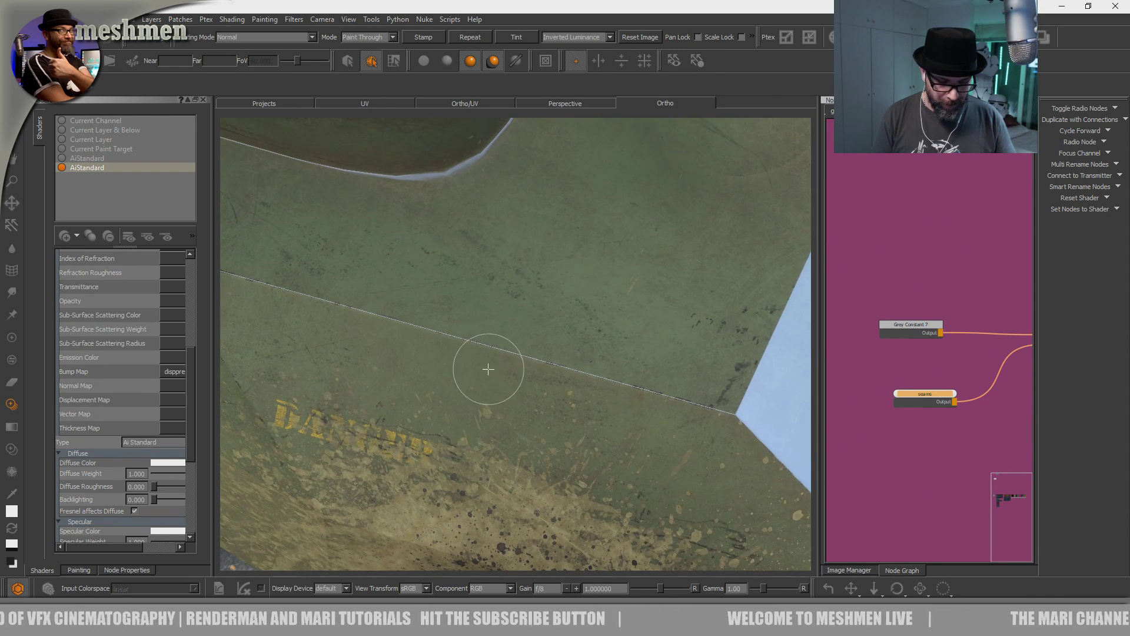
right_click(633, 20)
click(633, 20)
- Return to the regular Paint brush and bring Merge 154 into view in the Node Graph
key(p)
alt+drag(567, 303, 564, 344)
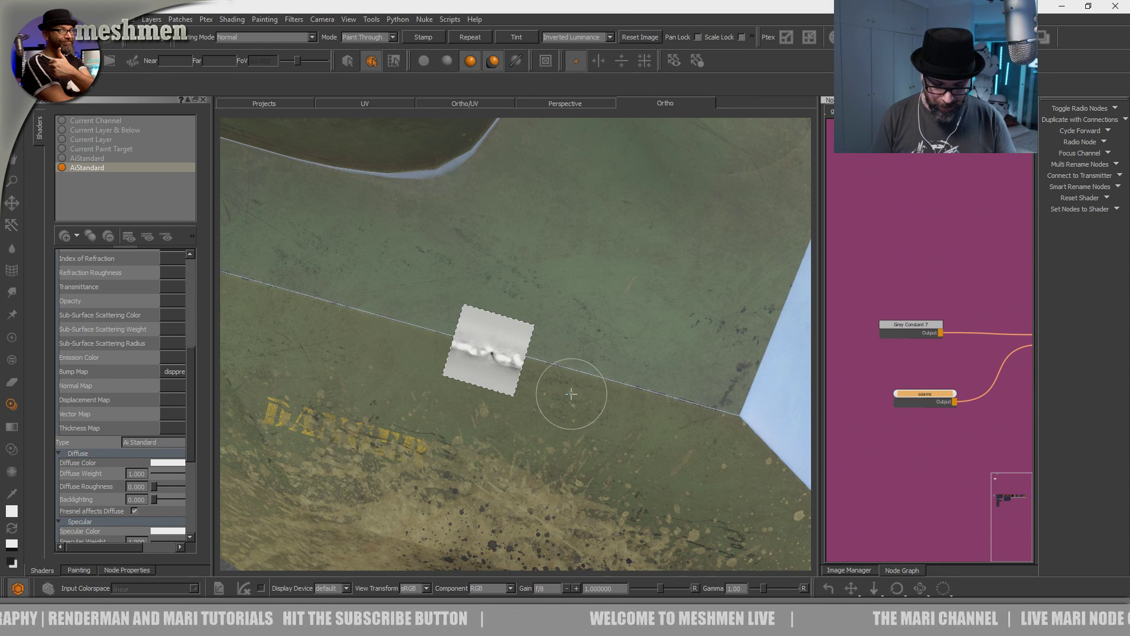
key(p)
middle_drag(1016, 372, 943, 387)
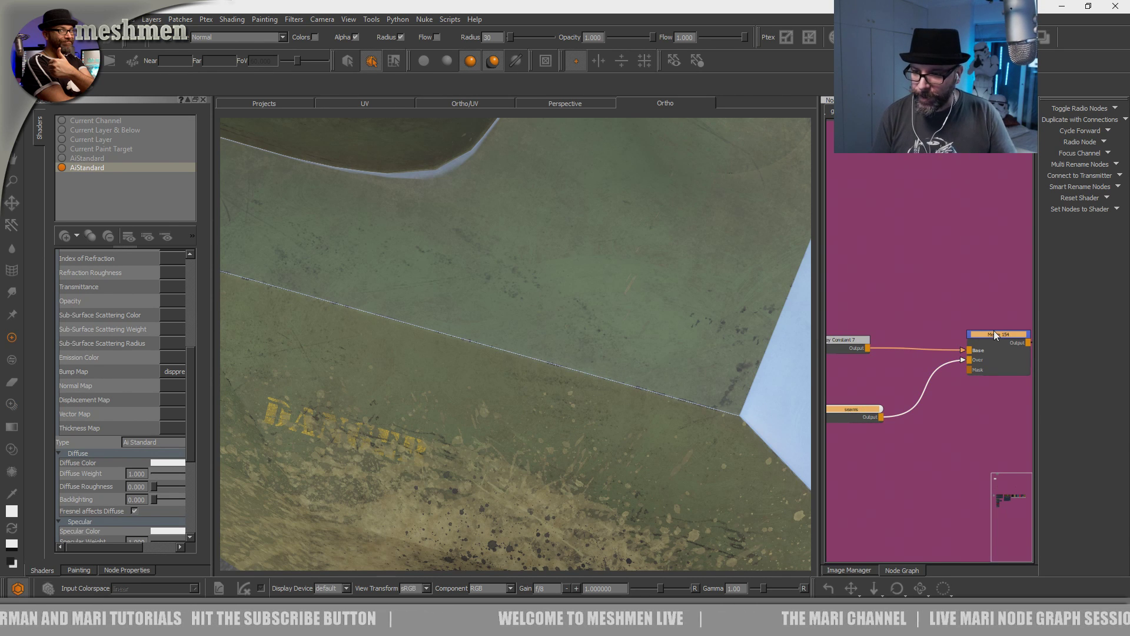
- View the Merge 154 output in the viewport, then test-paint a stroke and undo it
drag(994, 334, 994, 332)
click(934, 465)
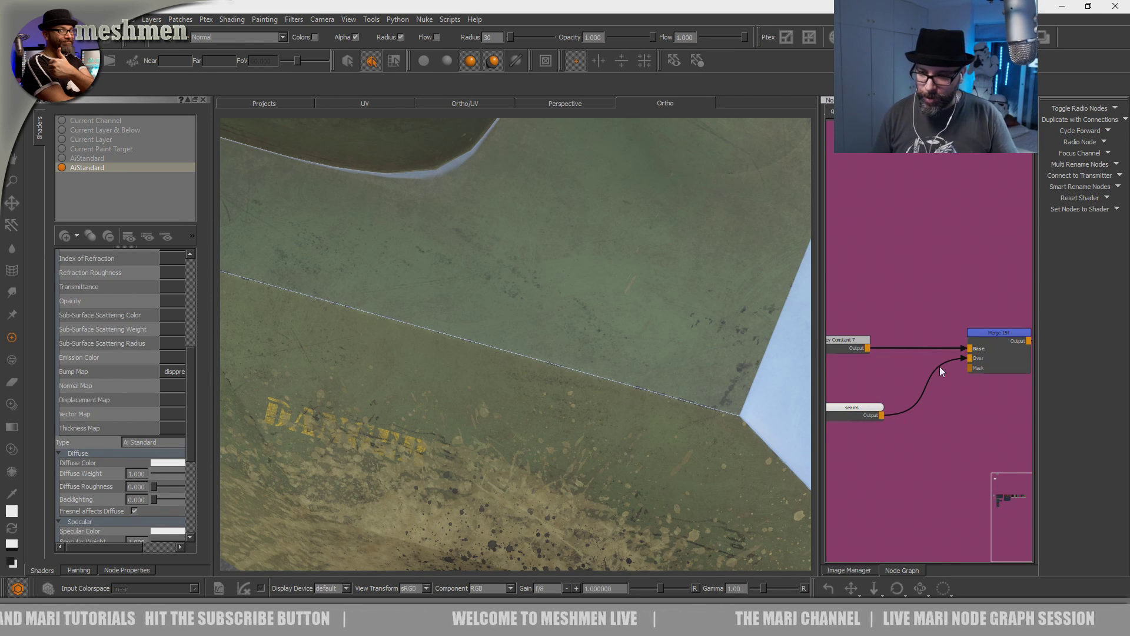
click(1000, 331)
key(v)
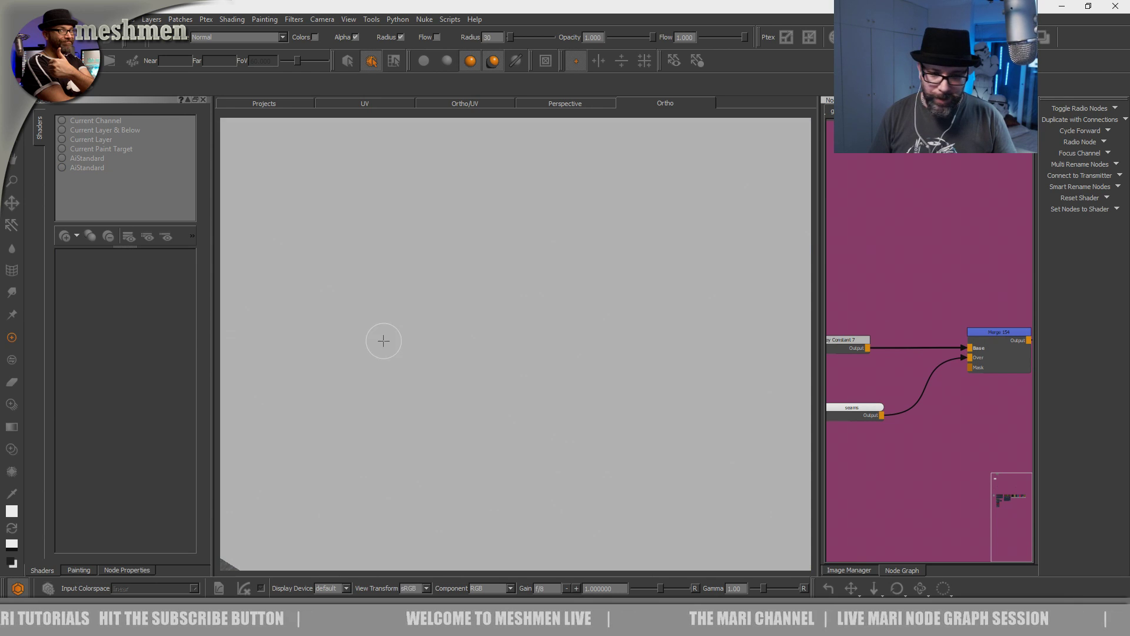
mouse_move(527, 358)
mouse_down()
mouse_move(500, 350)
mouse_move(478, 365)
mouse_up()
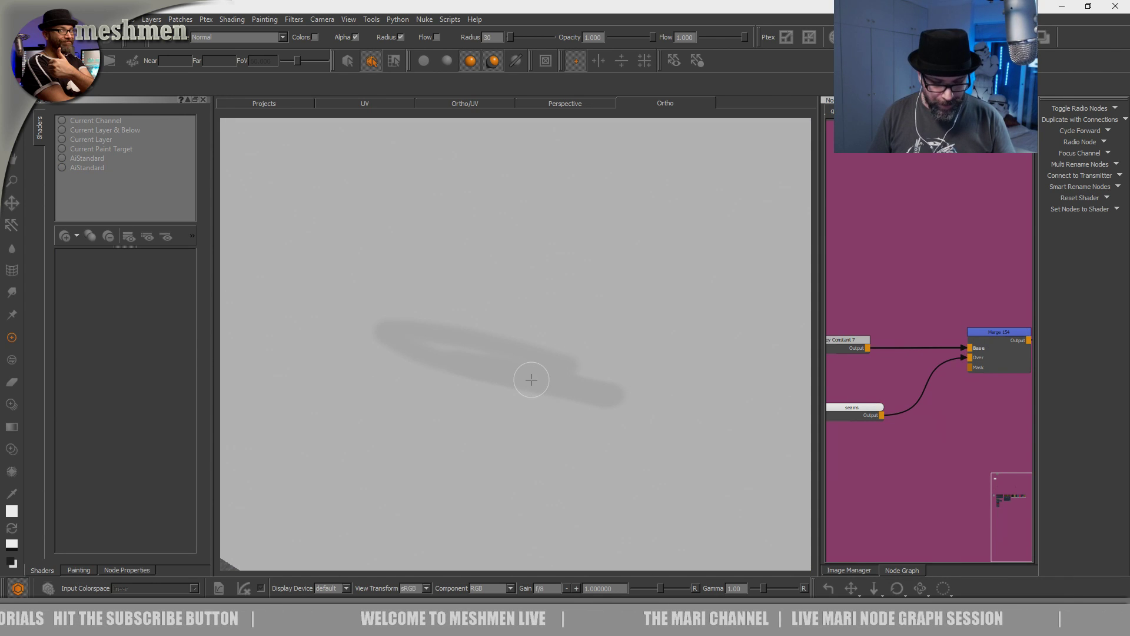
key(BackSpace)
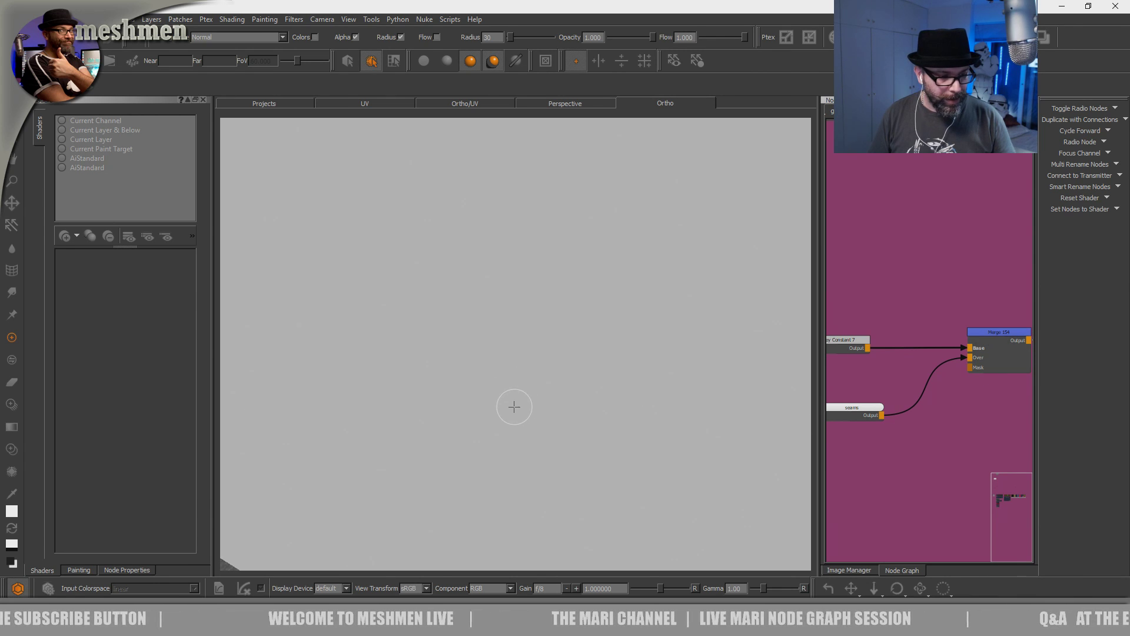
- Show Merge 154's properties (Overlay blend, amount 1.000) and open the Objects palette
click(991, 334)
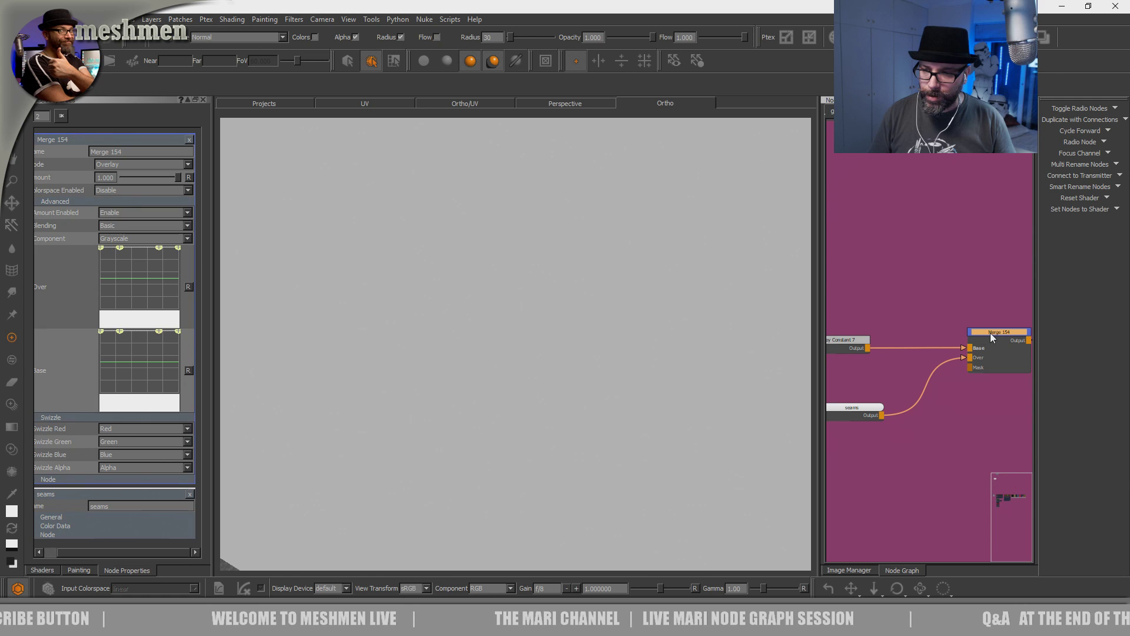
right_click(674, 26)
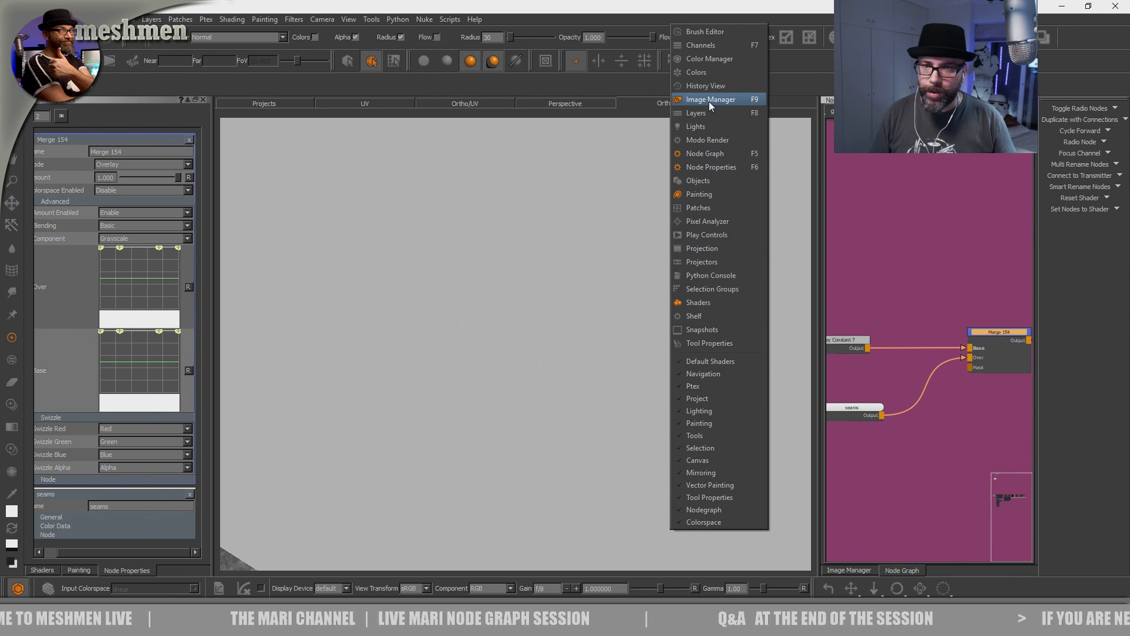
click(699, 180)
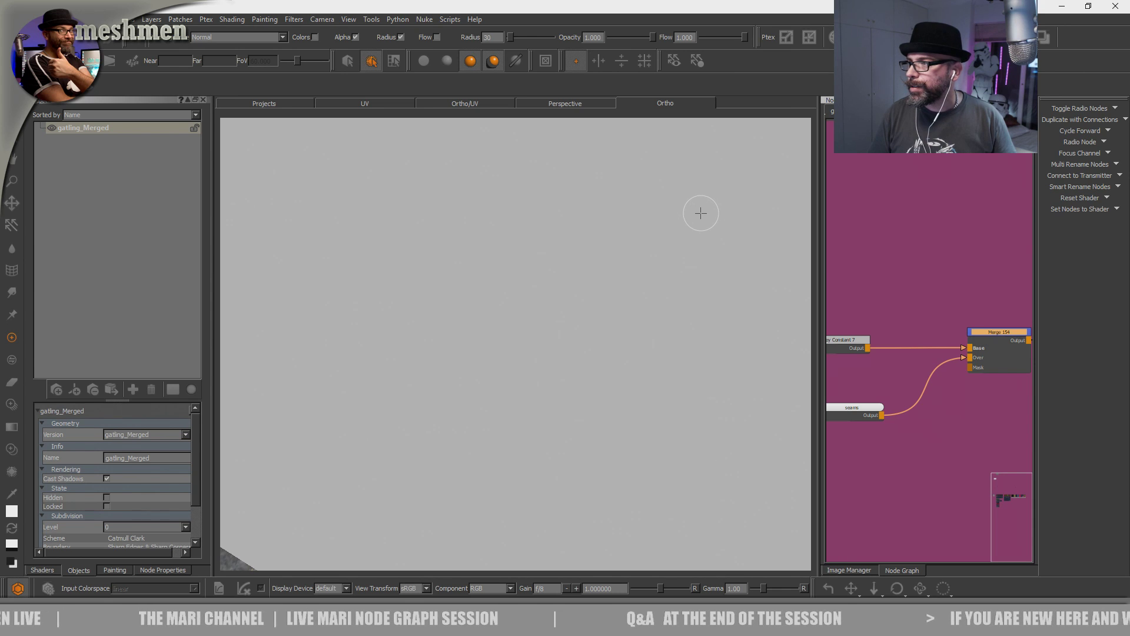
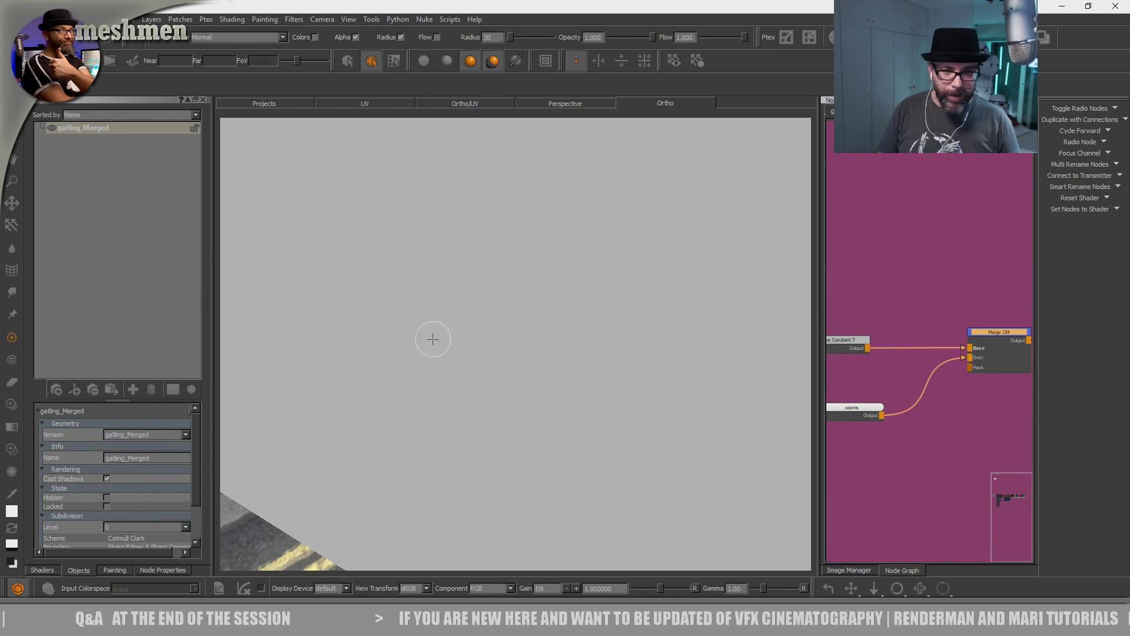
- Show the Painting palette in the side panel with its Paint Buffer settings expanded
right_click(603, 27)
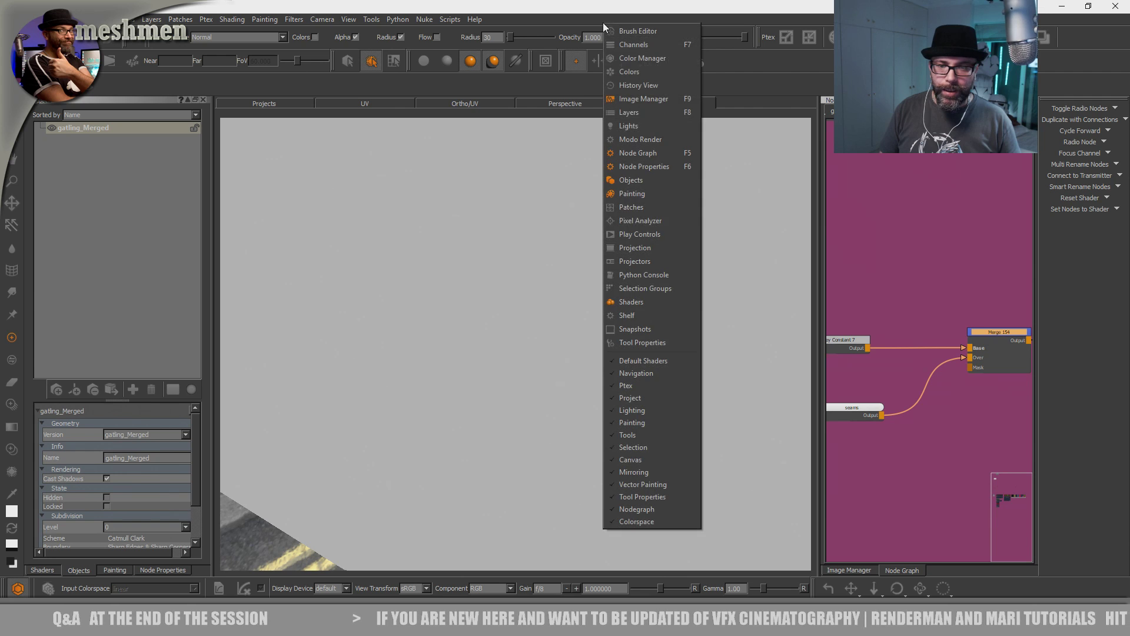
click(633, 198)
right_click(604, 26)
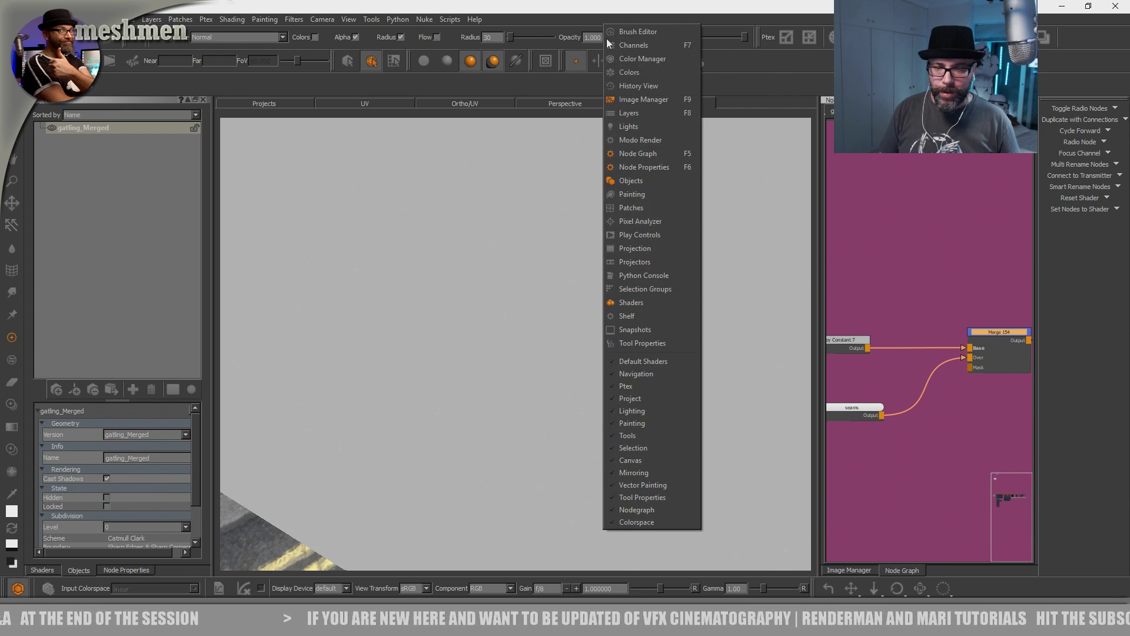
click(630, 198)
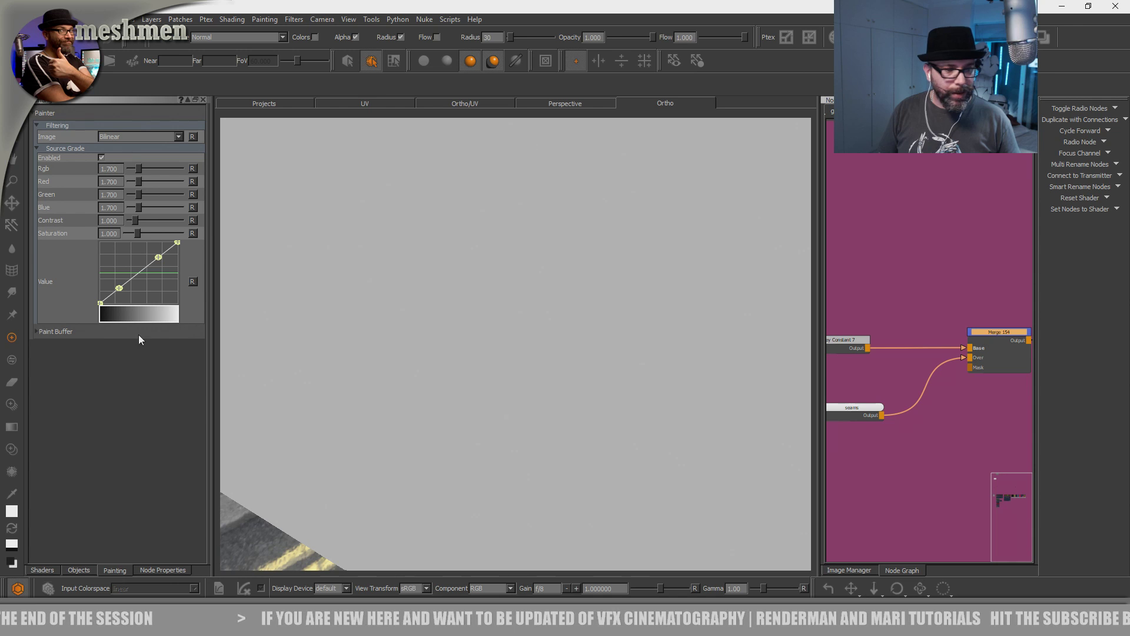
click(41, 332)
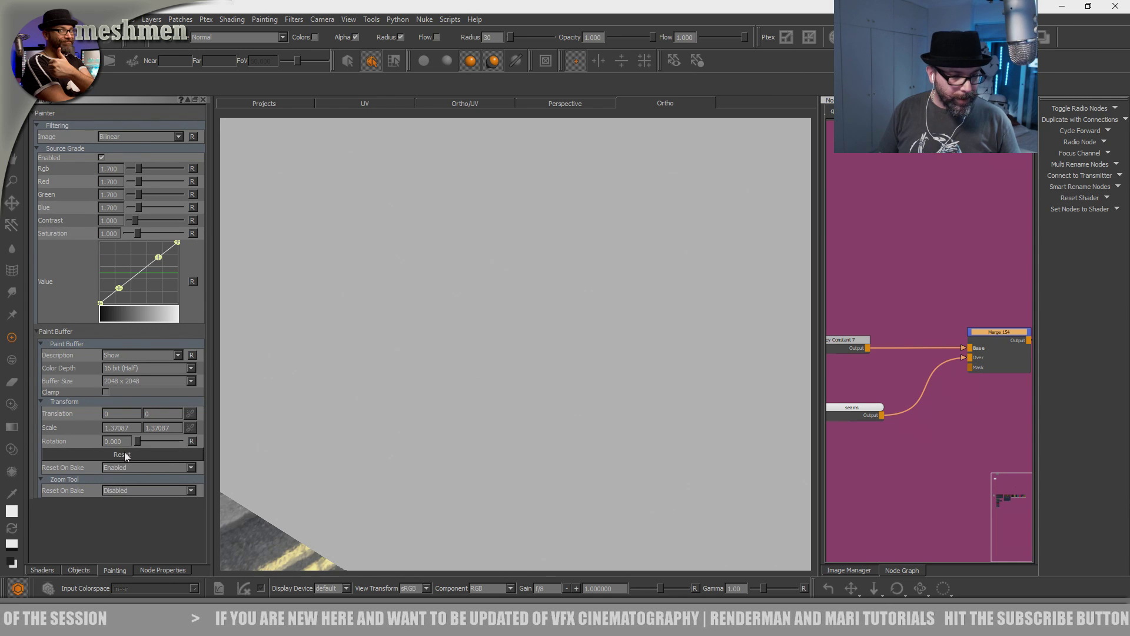
- Reset the camera to frame the hull, then paint a soft dark test stroke across it
click(331, 22)
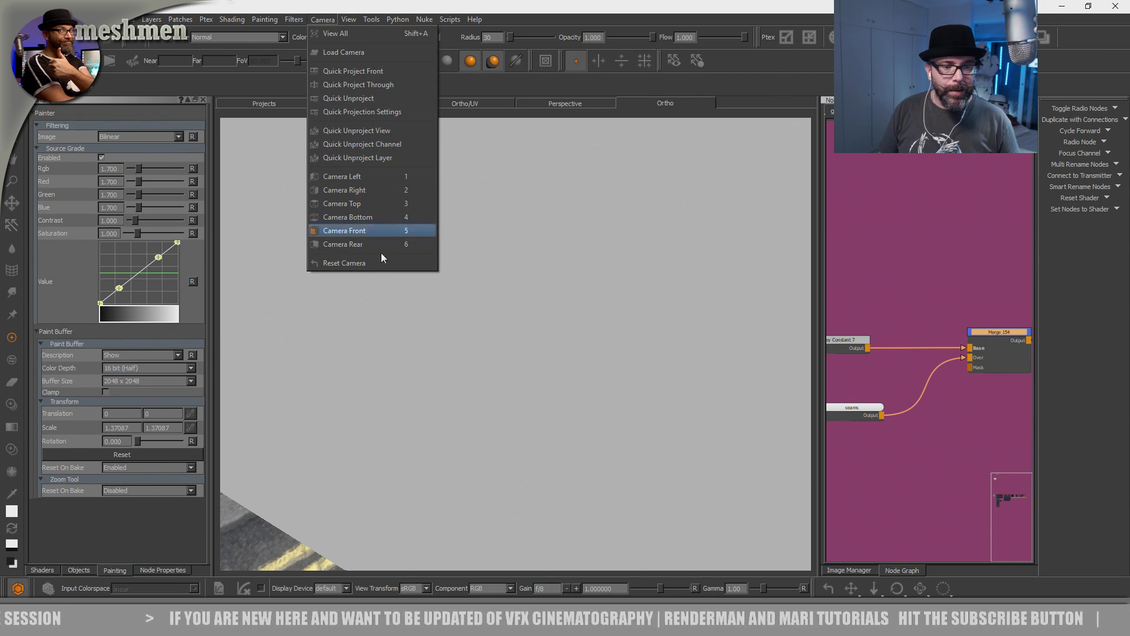
click(358, 263)
mouse_move(524, 336)
alt+right_down()
mouse_move(494, 326)
mouse_move(534, 351)
alt+right_up()
mouse_move(566, 390)
mouse_down()
mouse_move(570, 451)
mouse_move(596, 456)
mouse_up()
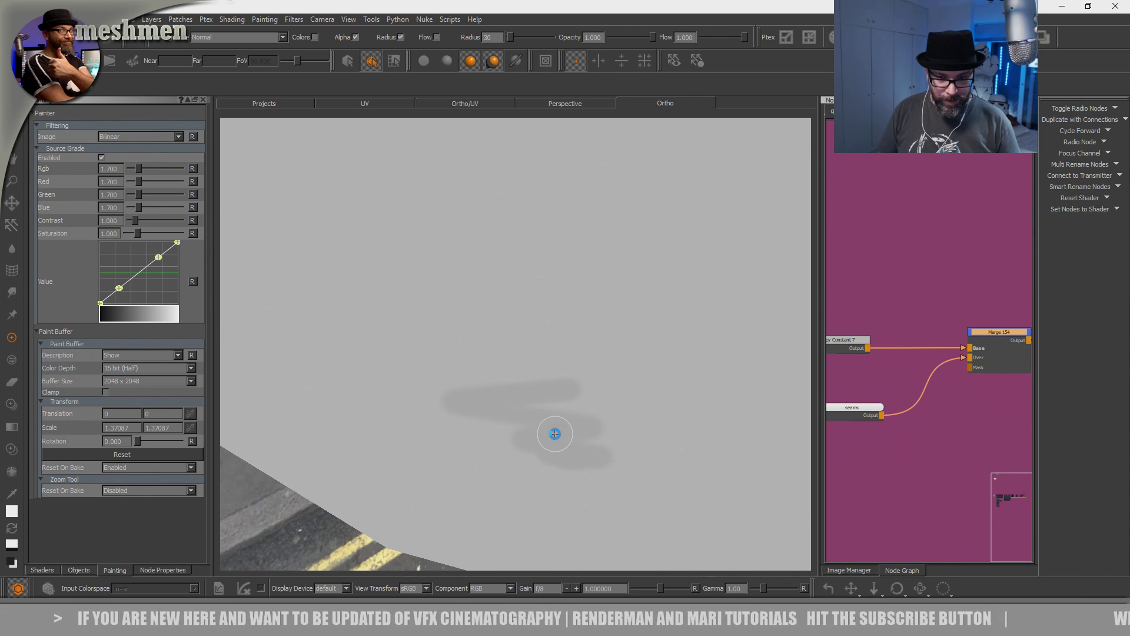
key(ctrl+z)
alt+right_drag(556, 437, 474, 406)
mouse_move(474, 406)
alt+mouse_down()
mouse_move(502, 409)
mouse_move(489, 409)
mouse_move(485, 383)
mouse_move(308, 409)
alt+mouse_up()
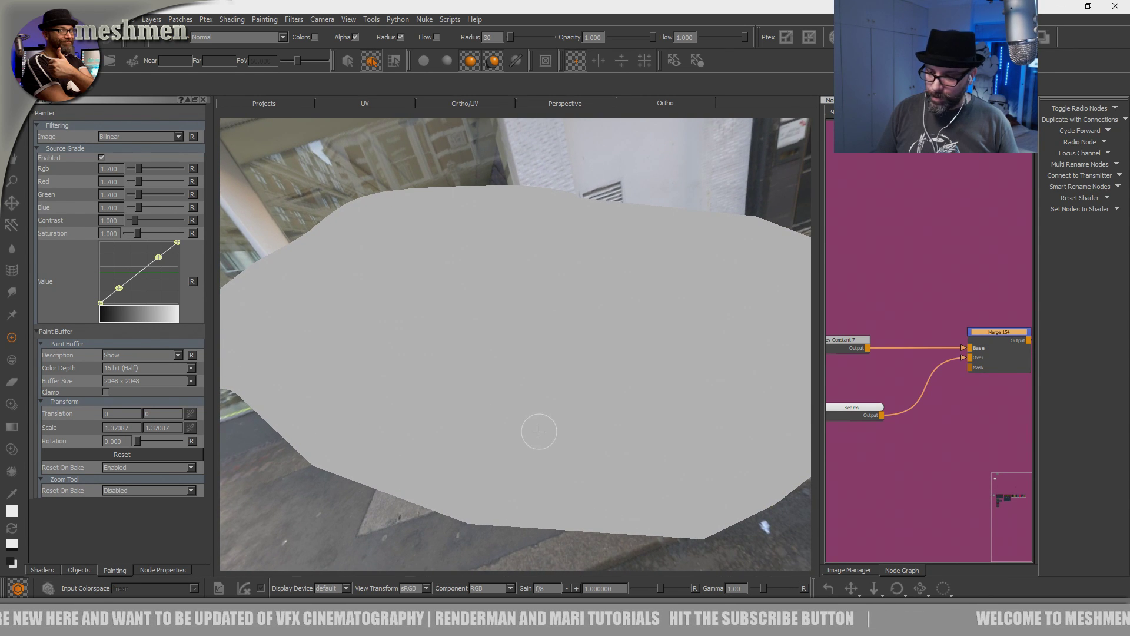
alt+drag(537, 435, 504, 388)
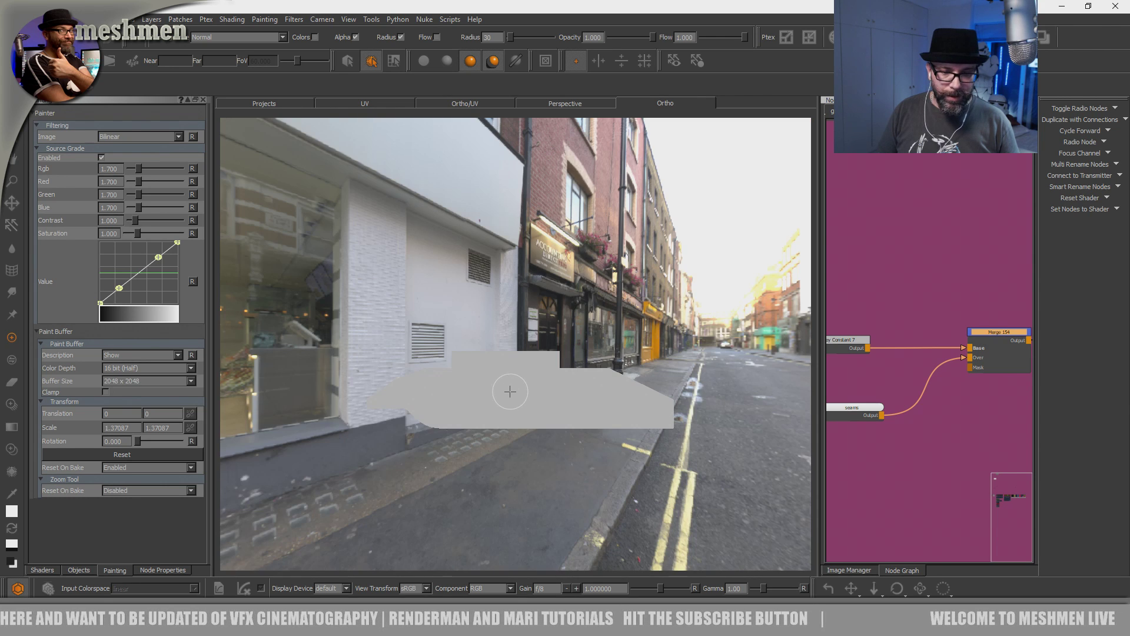
drag(474, 433, 598, 450)
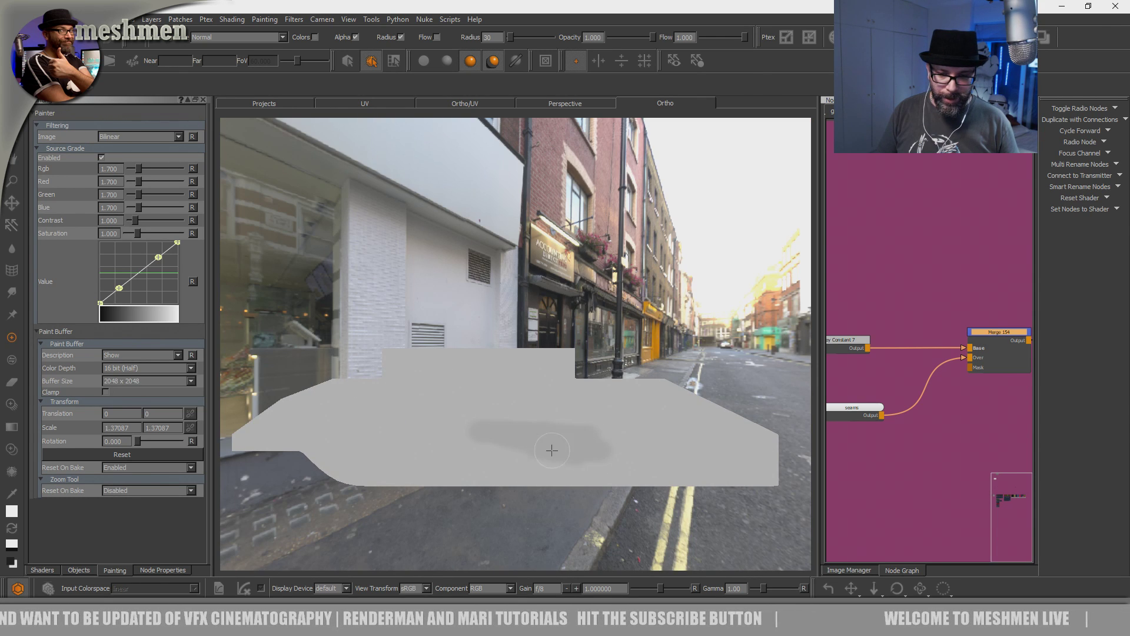
- Select the seams node, clear the earlier stroke and test-paint a zigzag on the hull
click(848, 406)
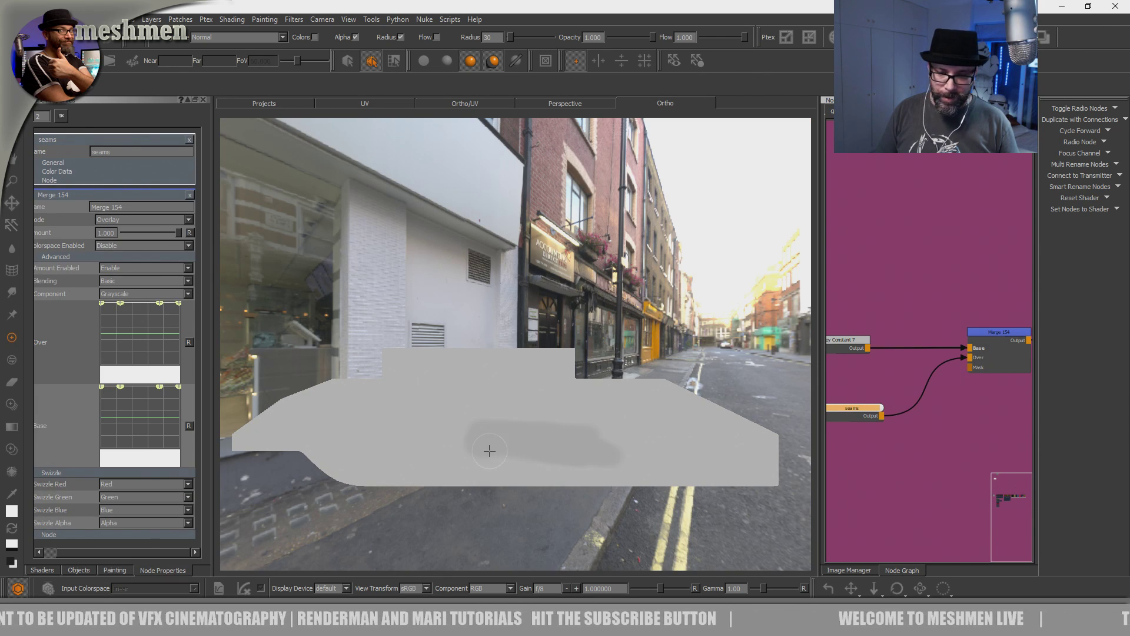
key(ctrl+z)
mouse_move(528, 456)
alt+mouse_down()
mouse_move(532, 466)
mouse_move(487, 469)
alt+mouse_up()
mouse_move(487, 469)
alt+right_down()
mouse_move(516, 475)
mouse_move(504, 474)
alt+right_up()
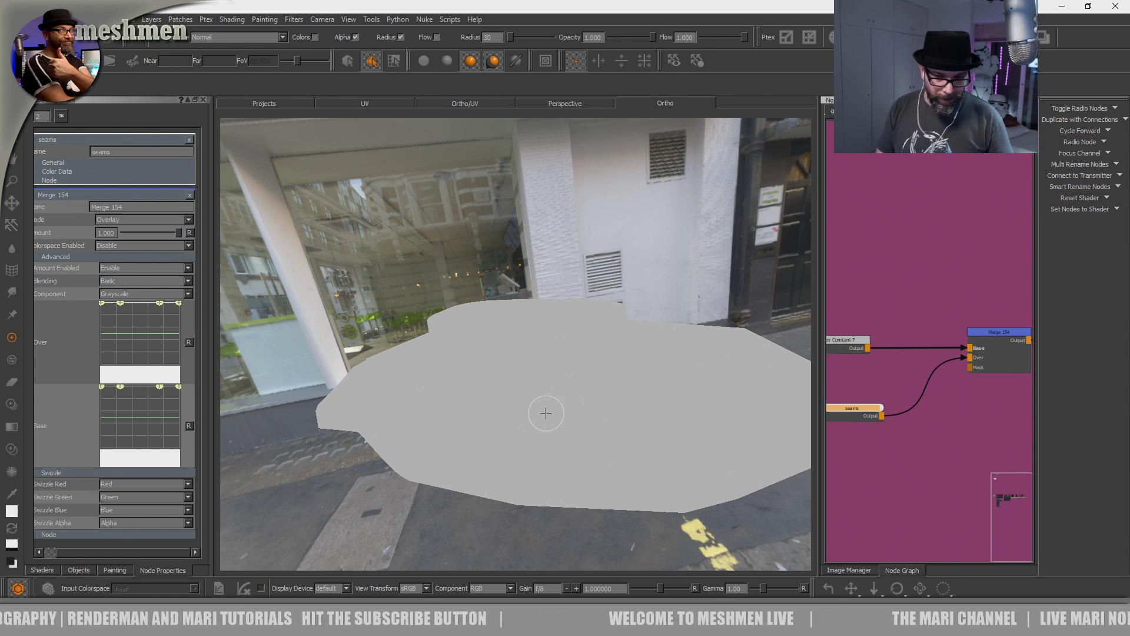
mouse_move(620, 384)
mouse_down()
mouse_move(674, 437)
mouse_move(602, 479)
mouse_up()
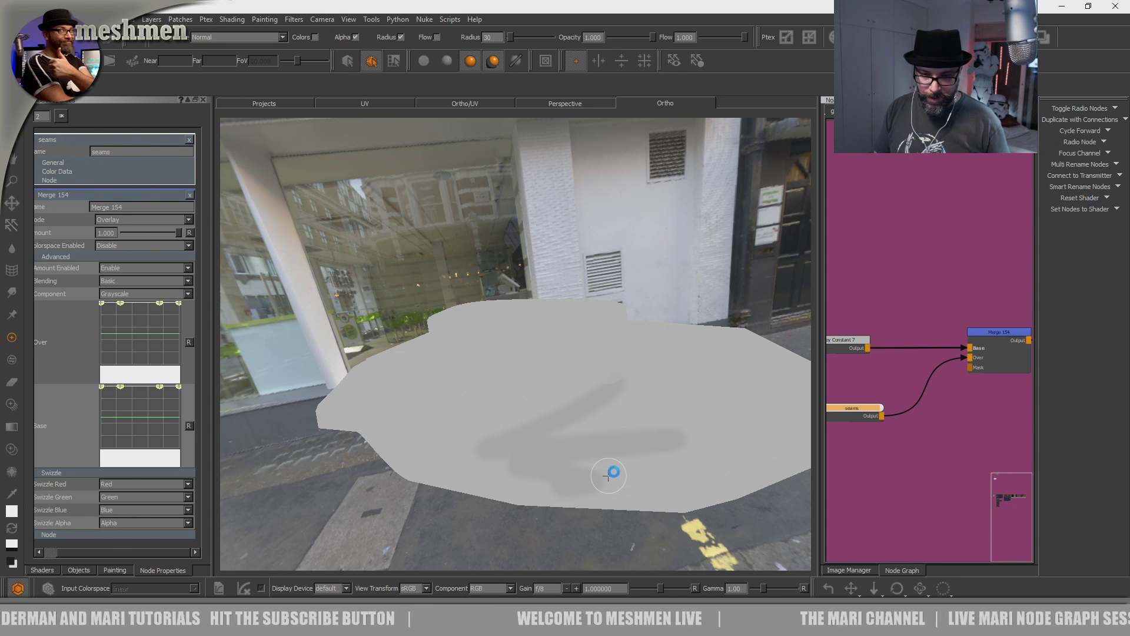
mouse_move(612, 465)
alt+mouse_down()
mouse_move(630, 474)
mouse_move(613, 470)
mouse_move(552, 202)
alt+mouse_up()
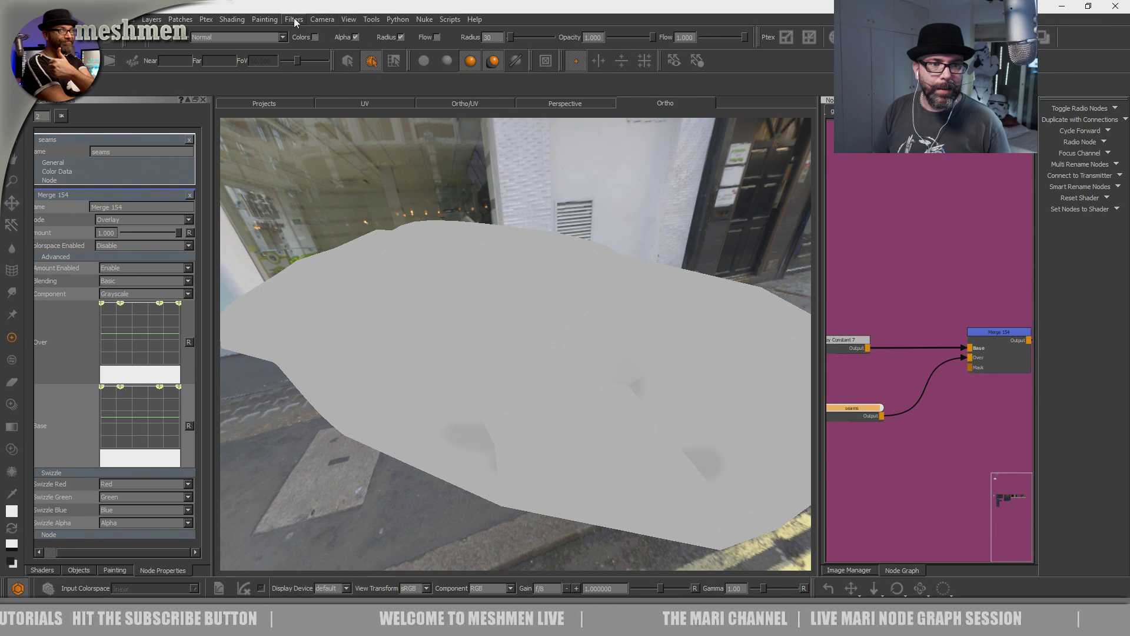
- Switch the camera to a preset view and delete the seams node
click(317, 20)
click(348, 262)
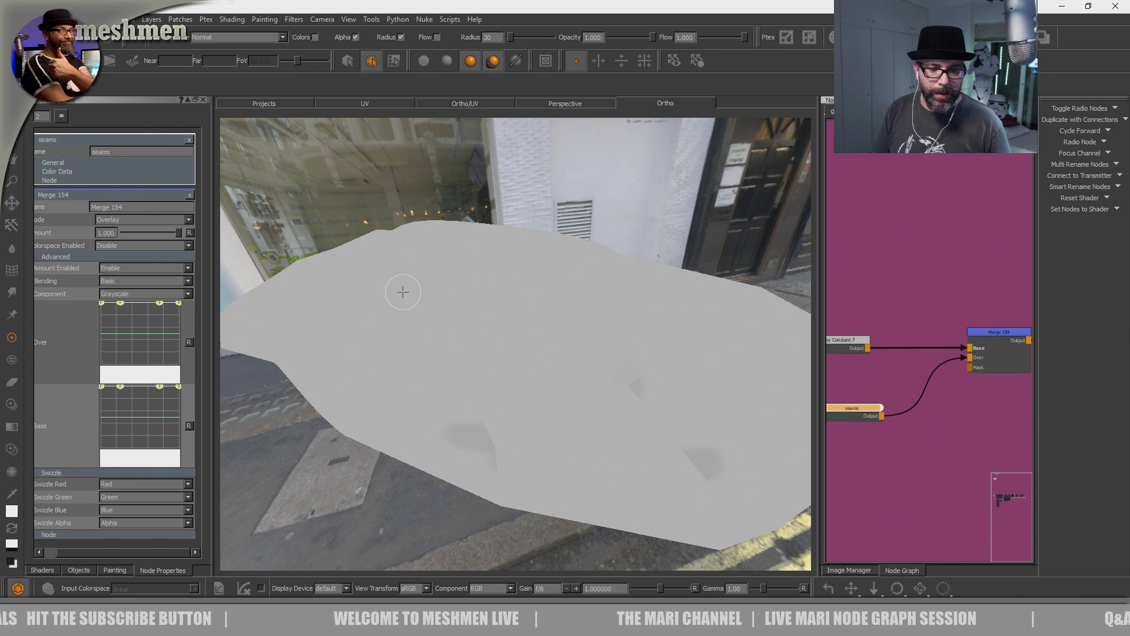
key(Delete)
middle_drag(839, 414, 850, 412)
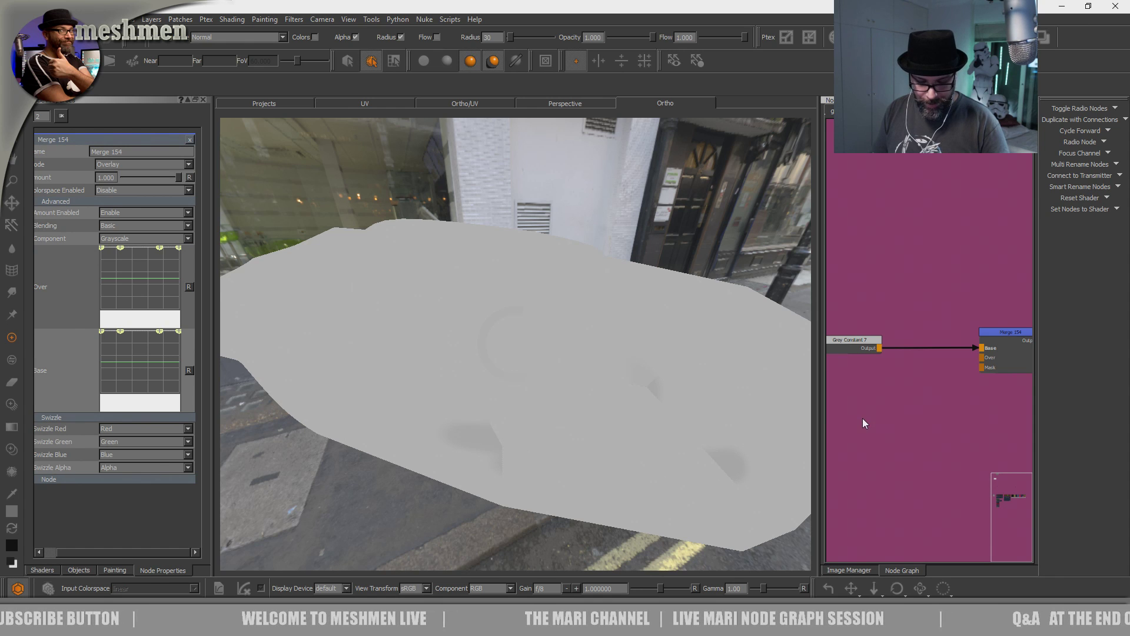
- Add a new Paint 25 node and wire it into Merge 154's Over input
key(p)
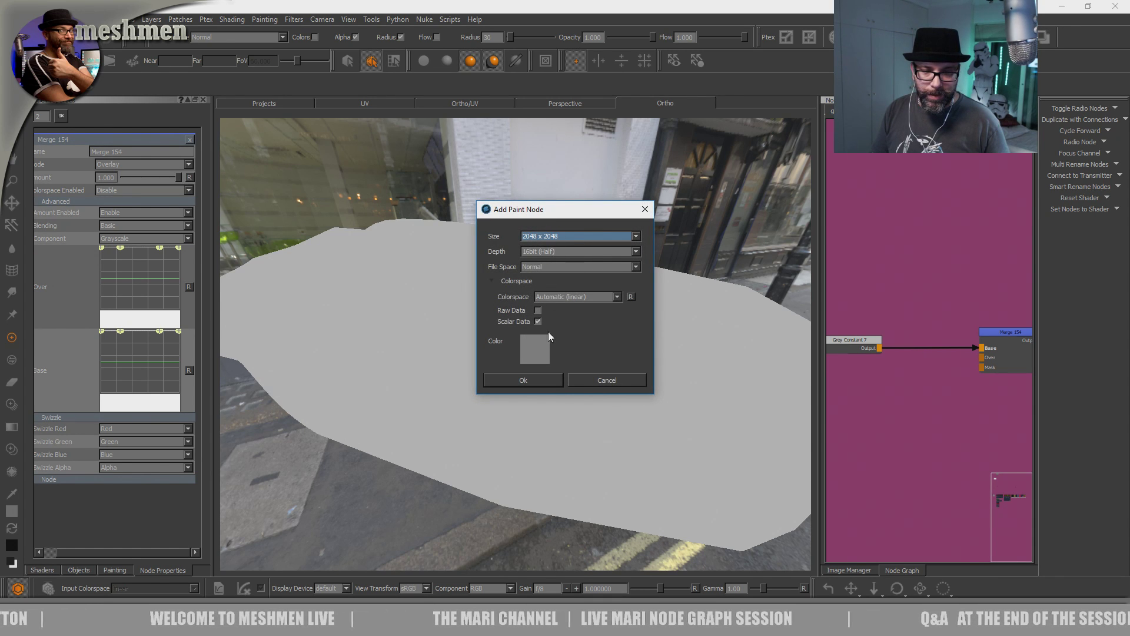
click(524, 380)
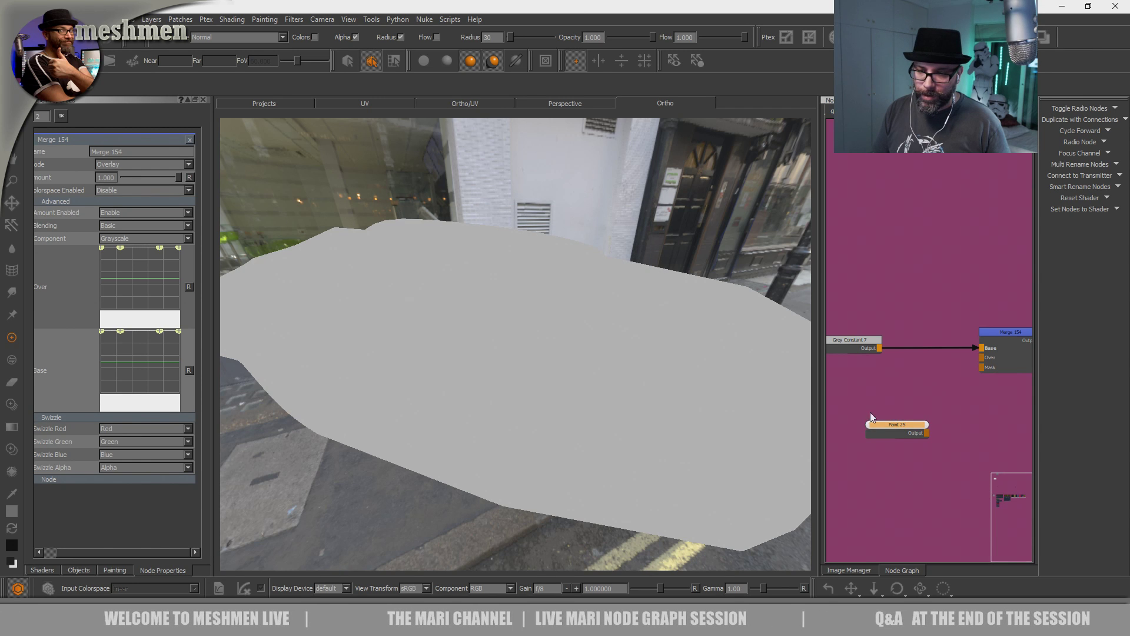
mouse_move(897, 424)
mouse_down()
mouse_move(984, 366)
mouse_move(990, 344)
mouse_move(981, 357)
mouse_up()
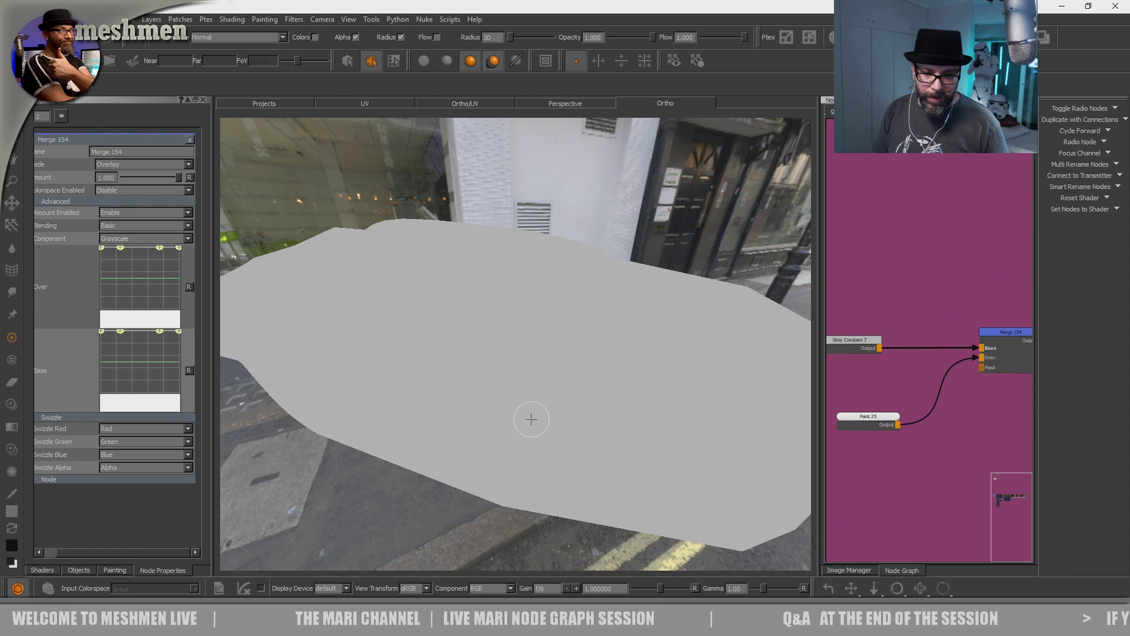
scroll(510, 398, up, 5)
scroll(530, 427, down, 3)
scroll(532, 449, up, 4)
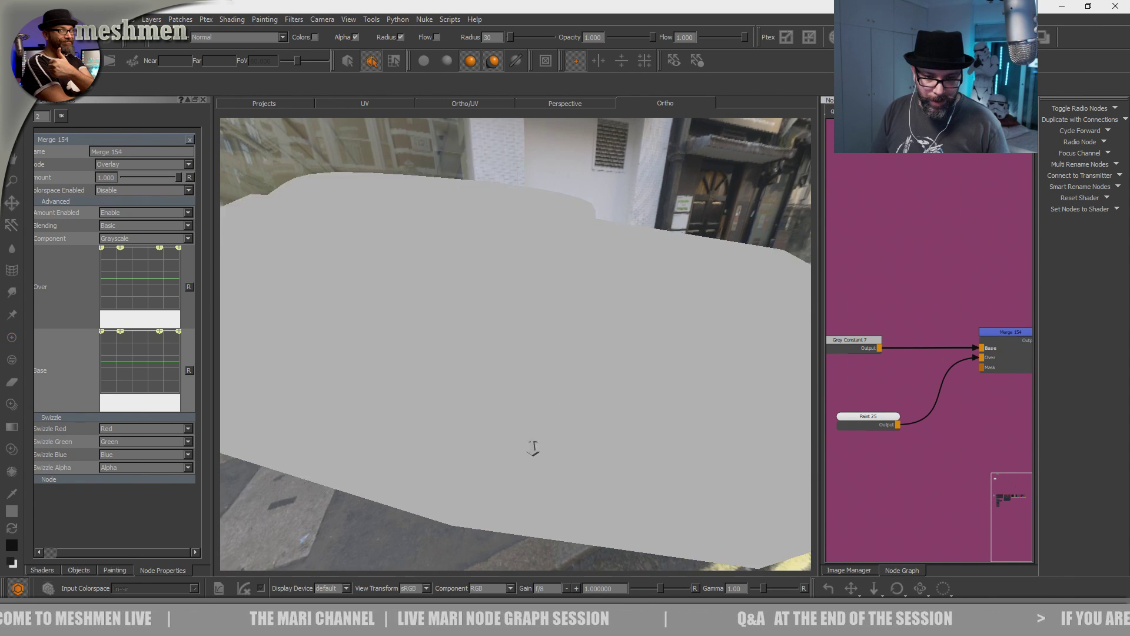
- Pick a soft Basic brush painting black, then test-paint and clear a stroke on the hull
key(space)
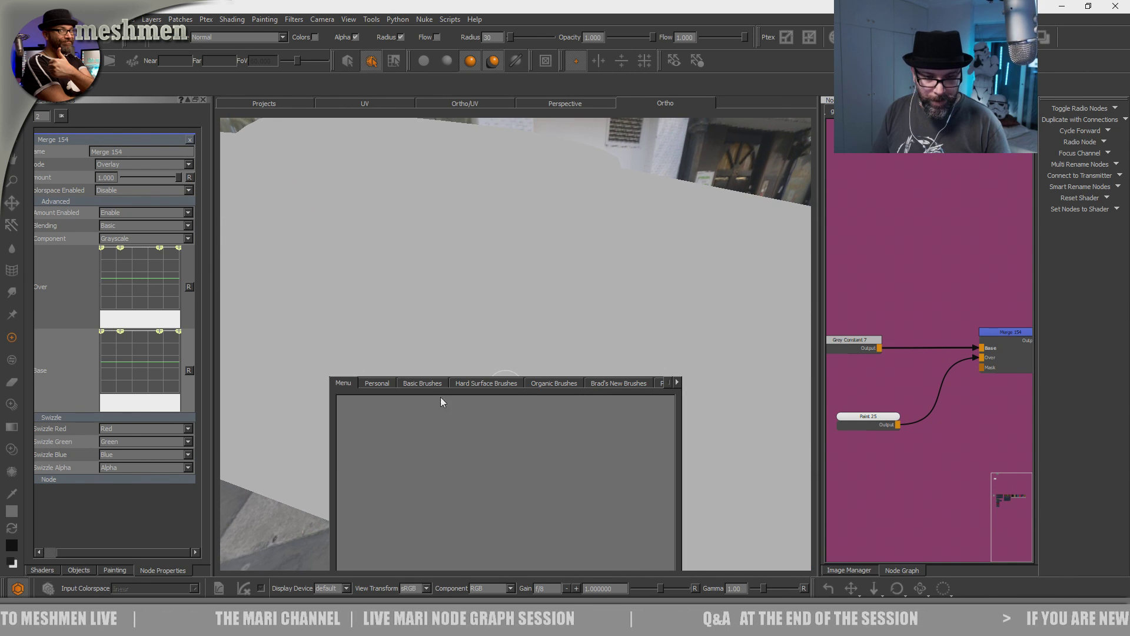
click(409, 383)
click(435, 417)
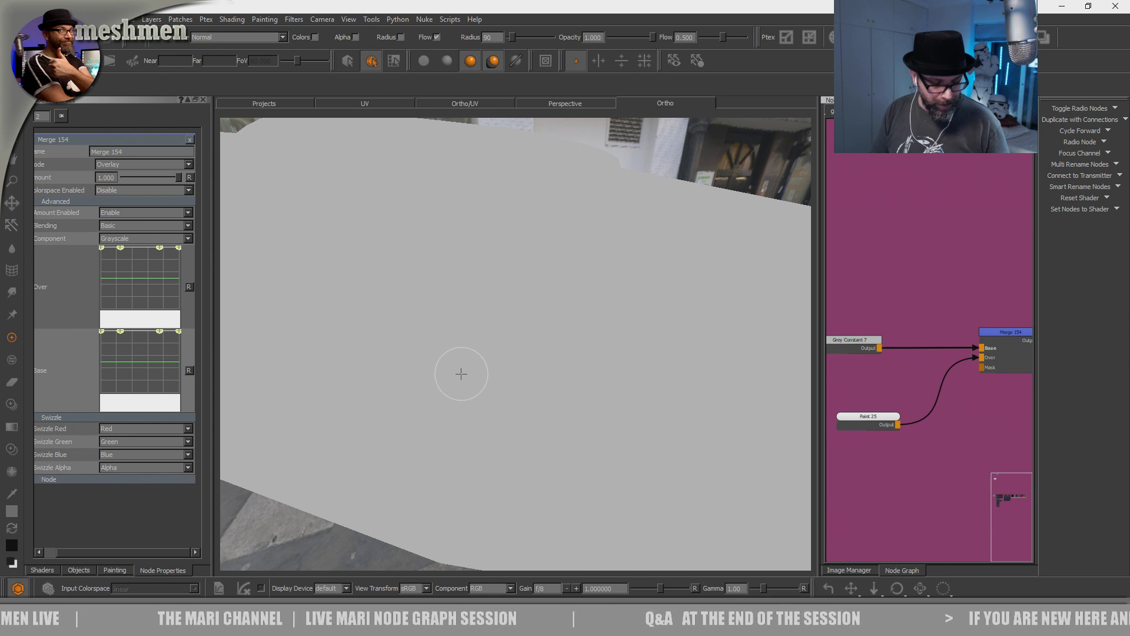
key(d)
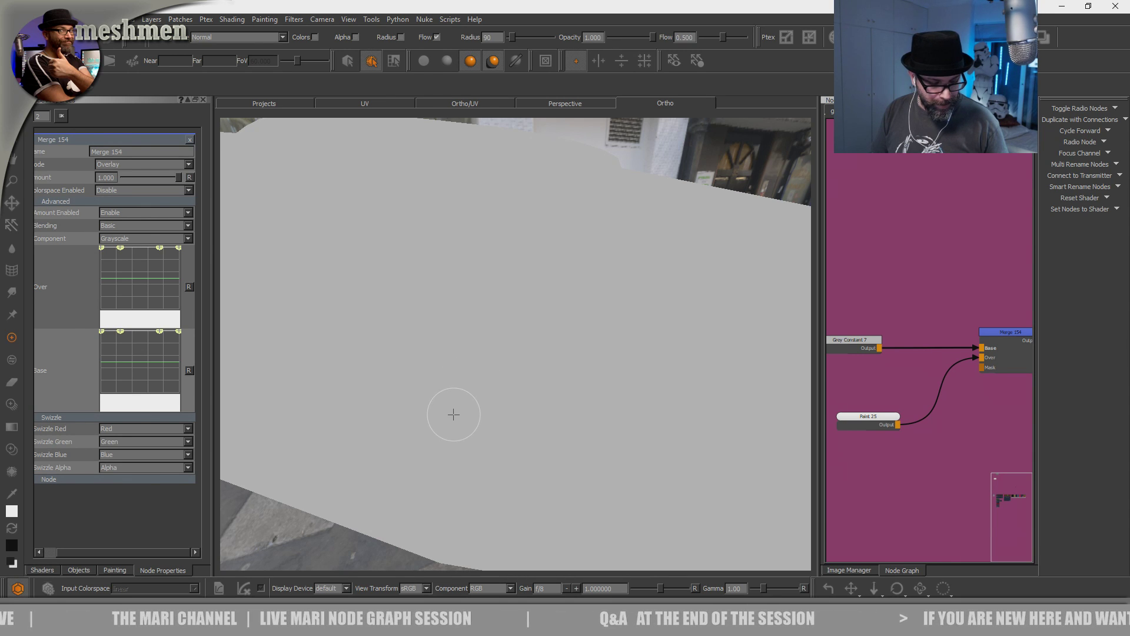
key(x)
mouse_move(482, 353)
mouse_down()
mouse_move(535, 470)
mouse_move(598, 445)
mouse_move(591, 436)
mouse_up()
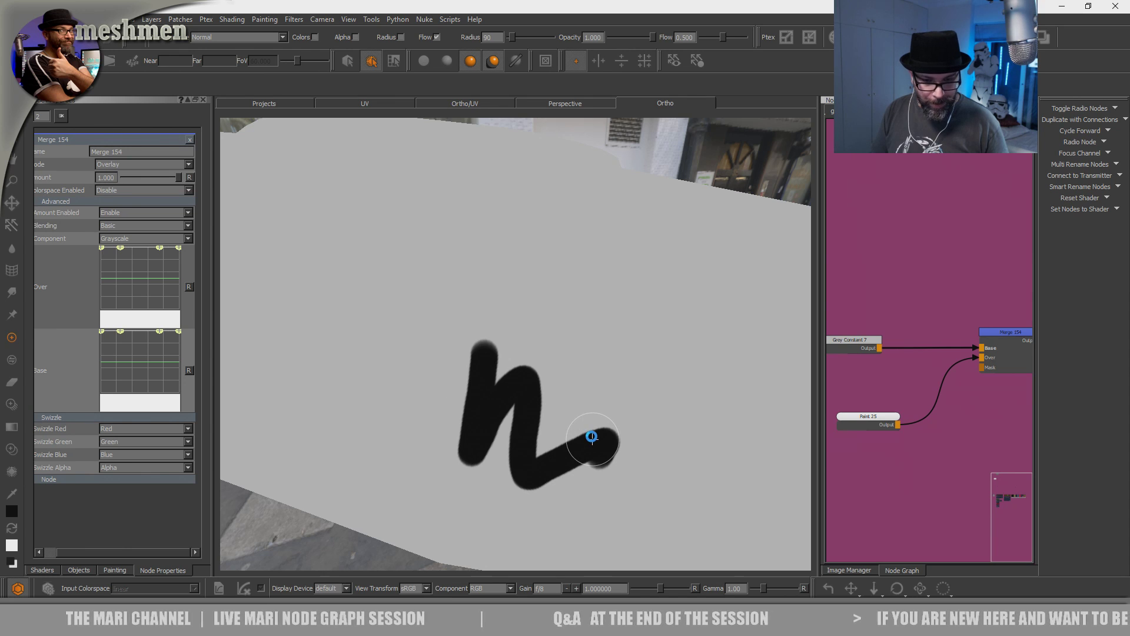
key(BackSpace)
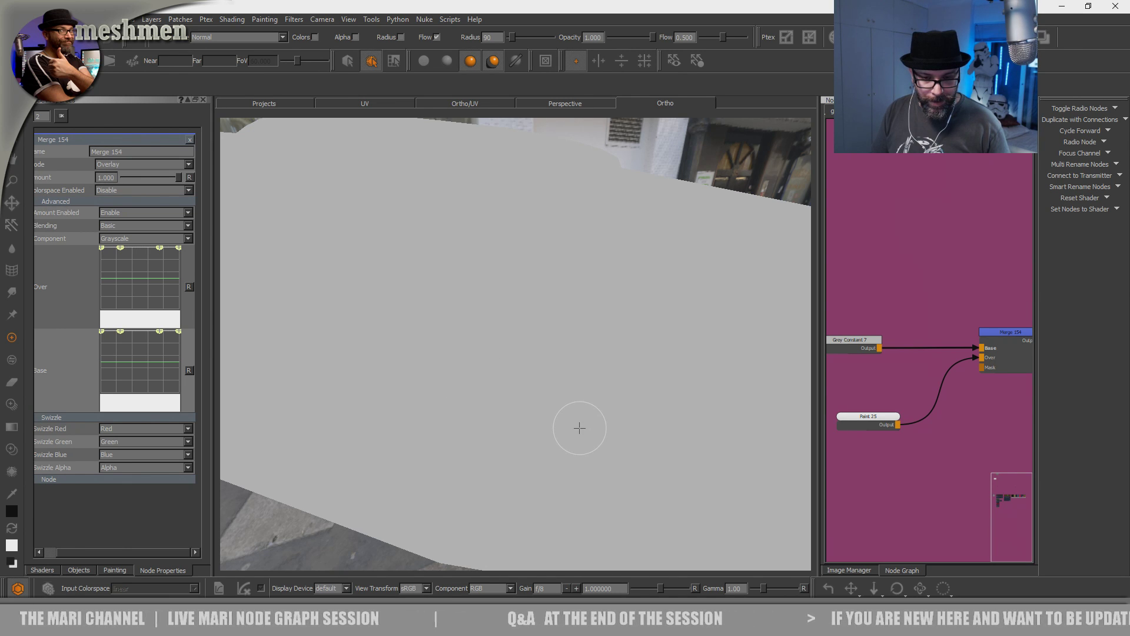
scroll(581, 416, down, 2)
alt+drag(581, 416, 522, 404)
key(p)
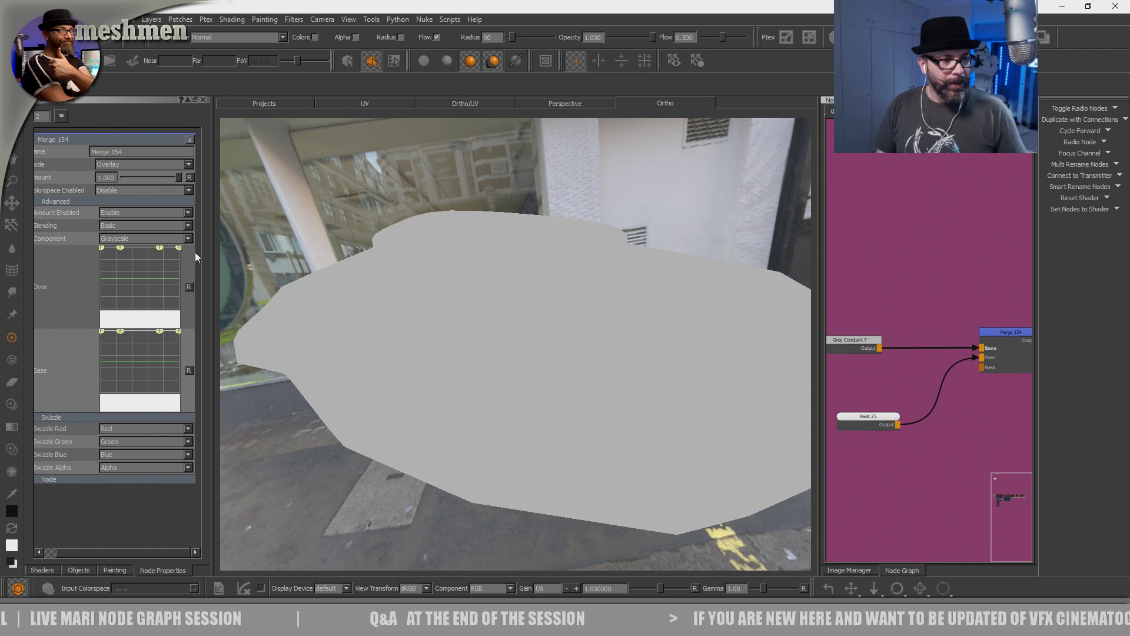
alt+drag(284, 294, 430, 350)
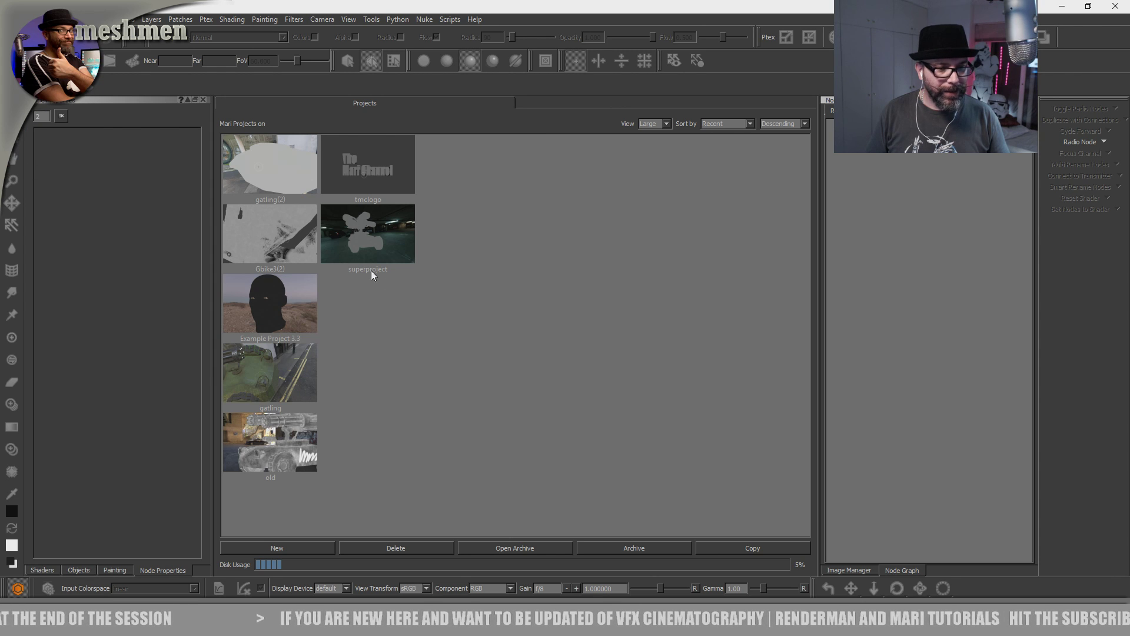
- Quit Mari past the licensing error, relaunch it and reopen the gatling(2) project
key(super+d)
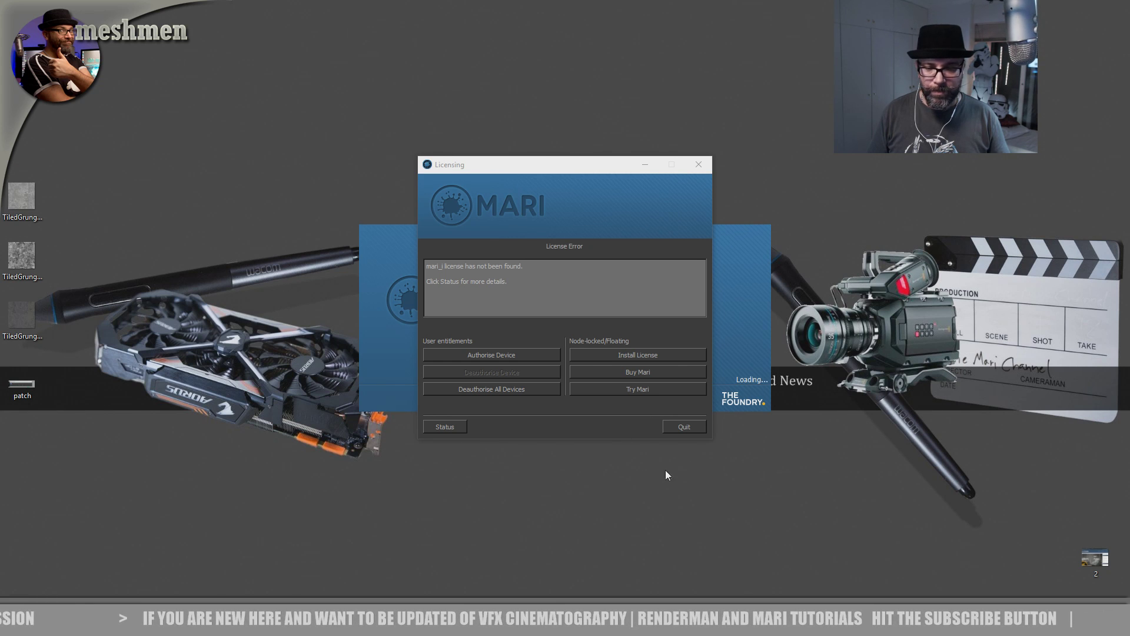
click(686, 426)
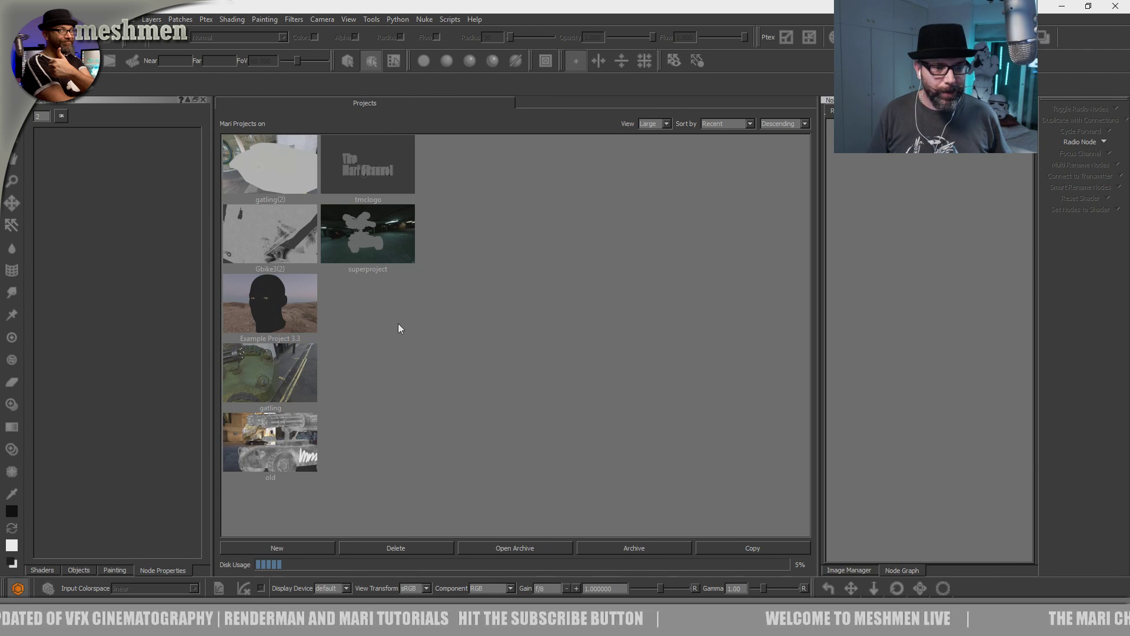
double_click(281, 172)
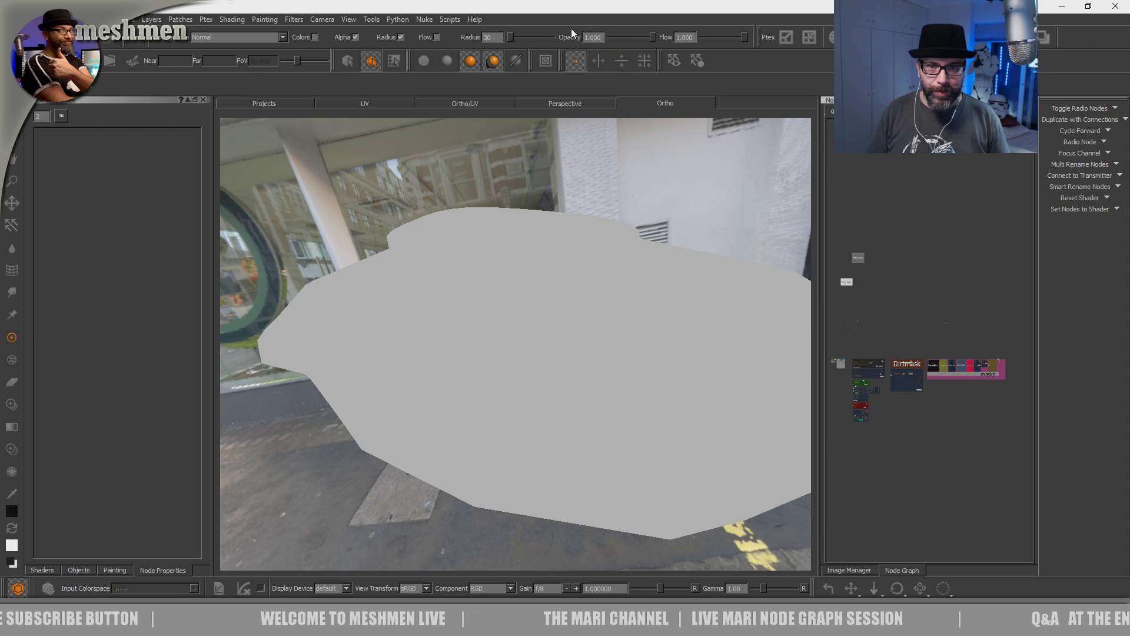
- Bring up the Shaders panel from the toolbar's panel list
right_click(560, 21)
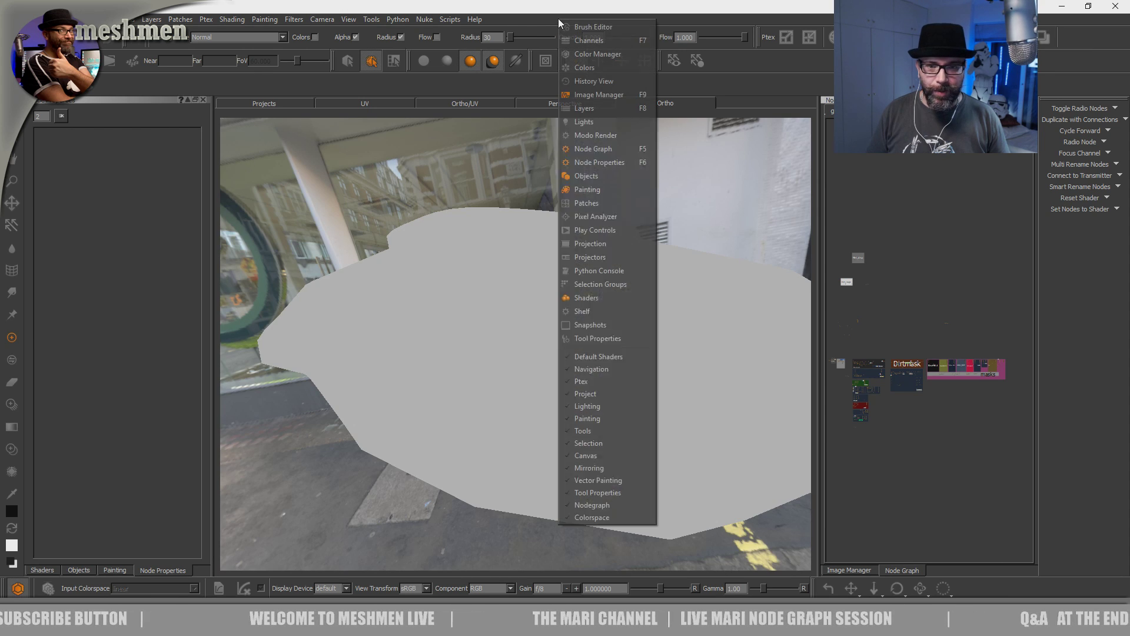
click(606, 298)
right_click(552, 22)
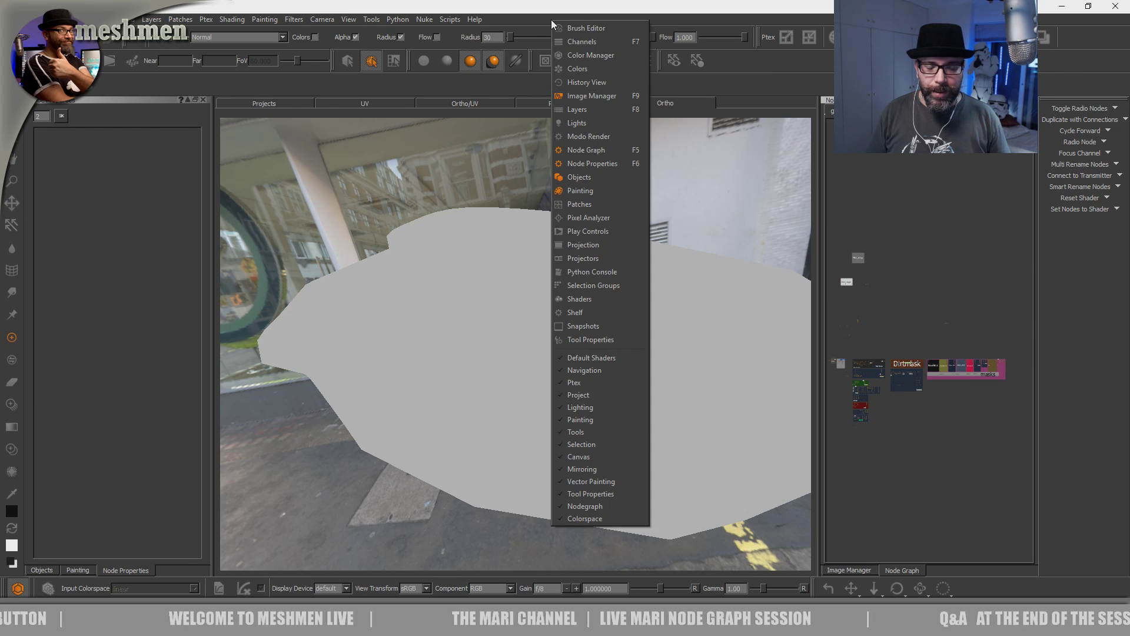
click(544, 29)
alt+drag(495, 265, 462, 305)
scroll(463, 306, up, 1)
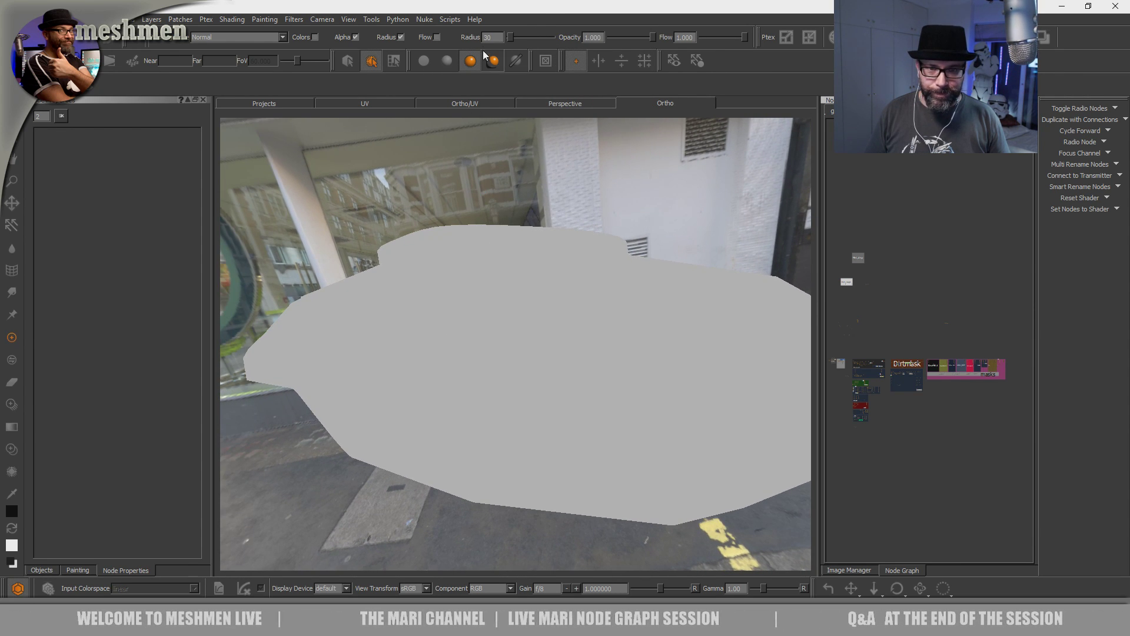
right_click(536, 30)
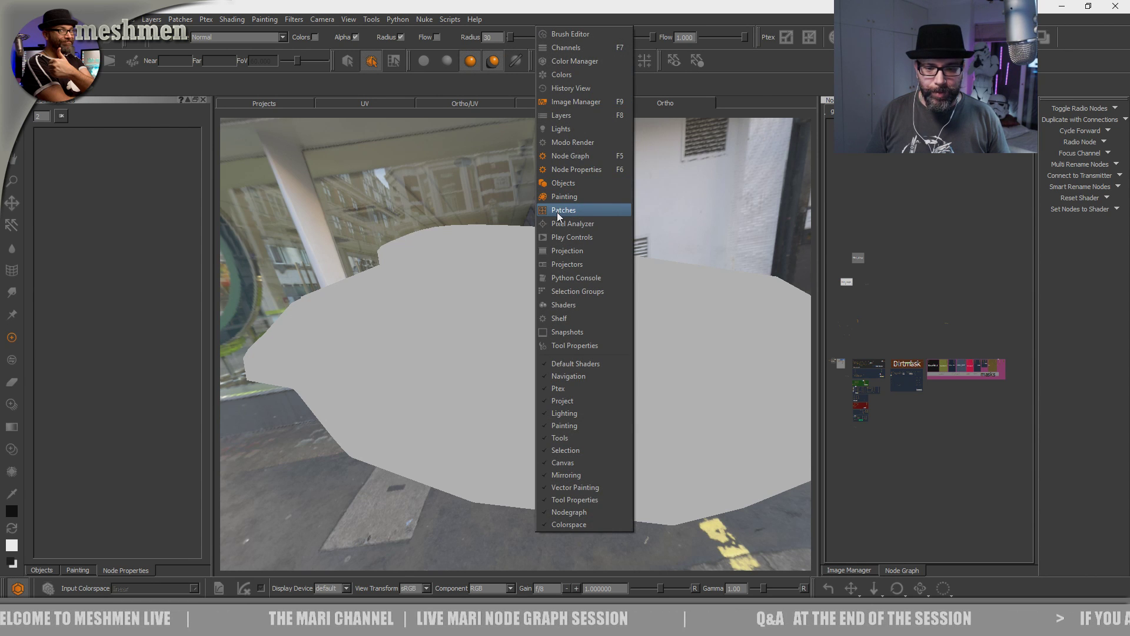
click(494, 201)
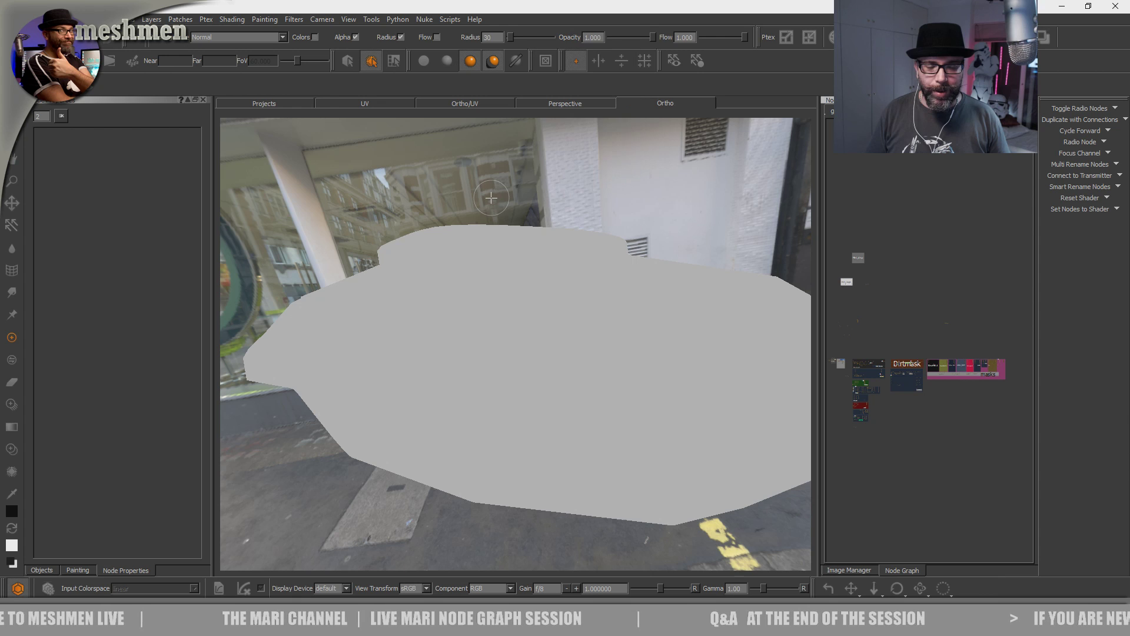
right_click(524, 25)
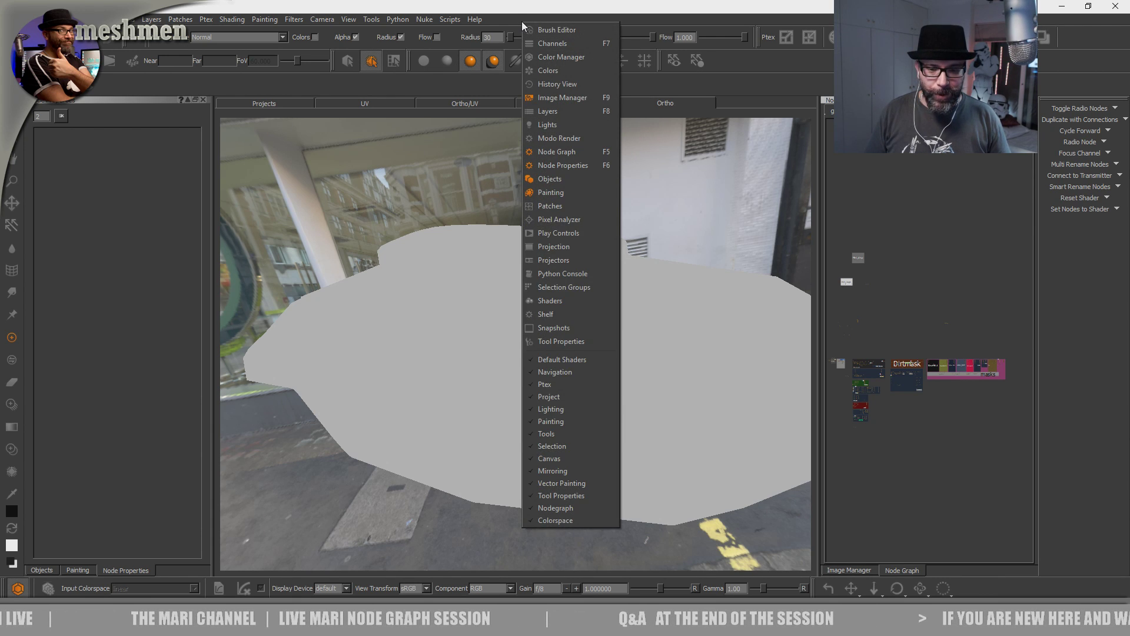
click(550, 302)
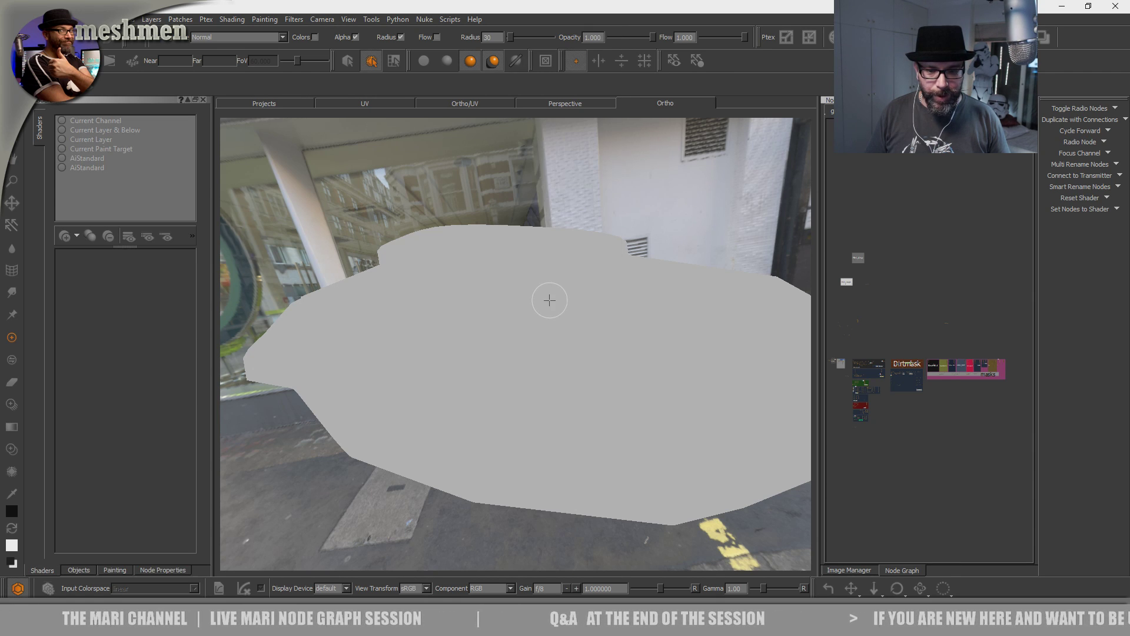
- Delete the first of the duplicate AiStandard shaders and choose BRDF as the shader type to add
click(90, 168)
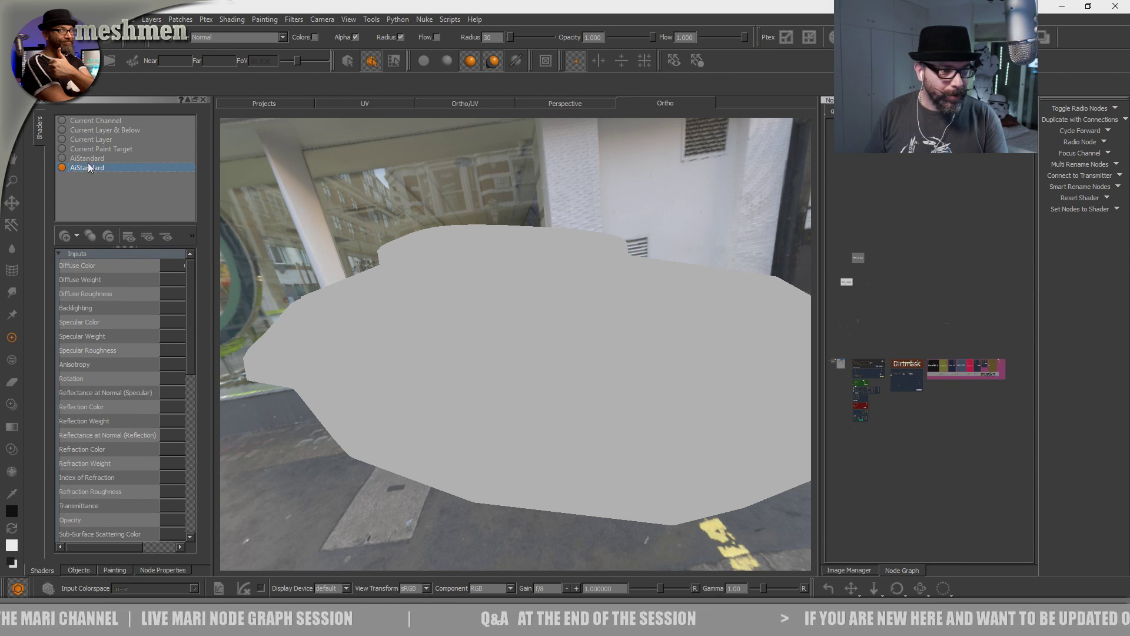
click(87, 161)
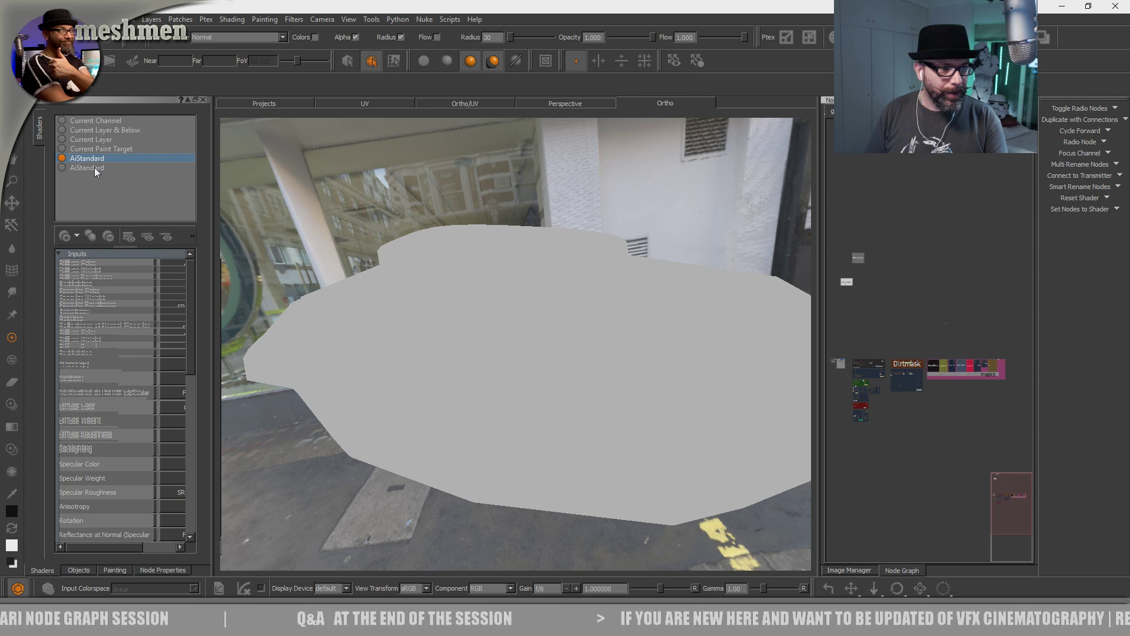
key(Delete)
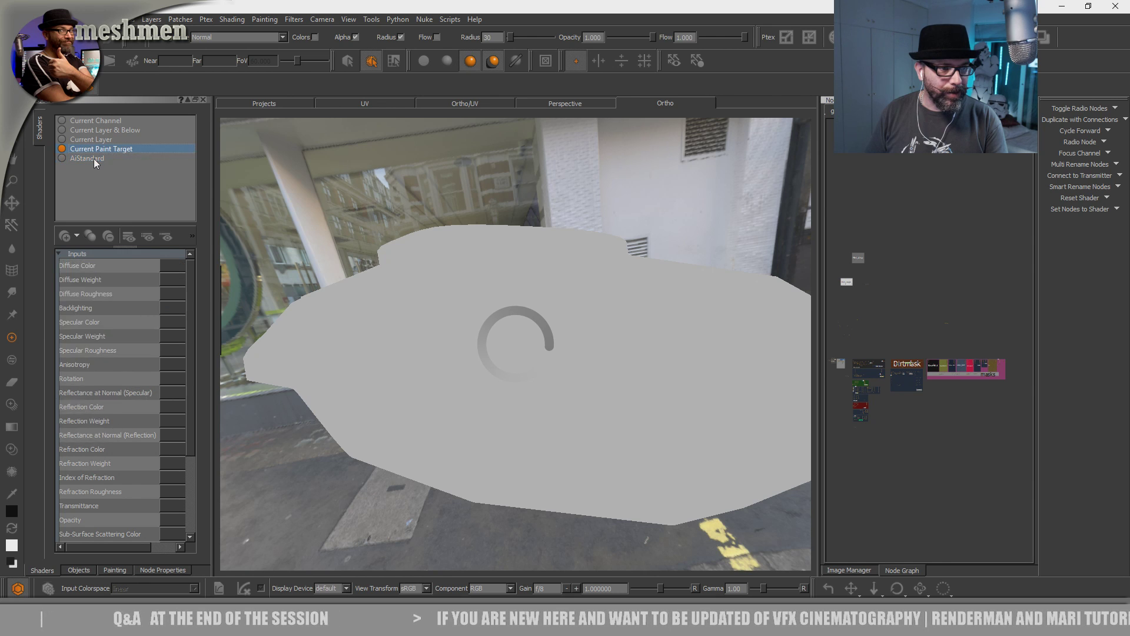
click(67, 230)
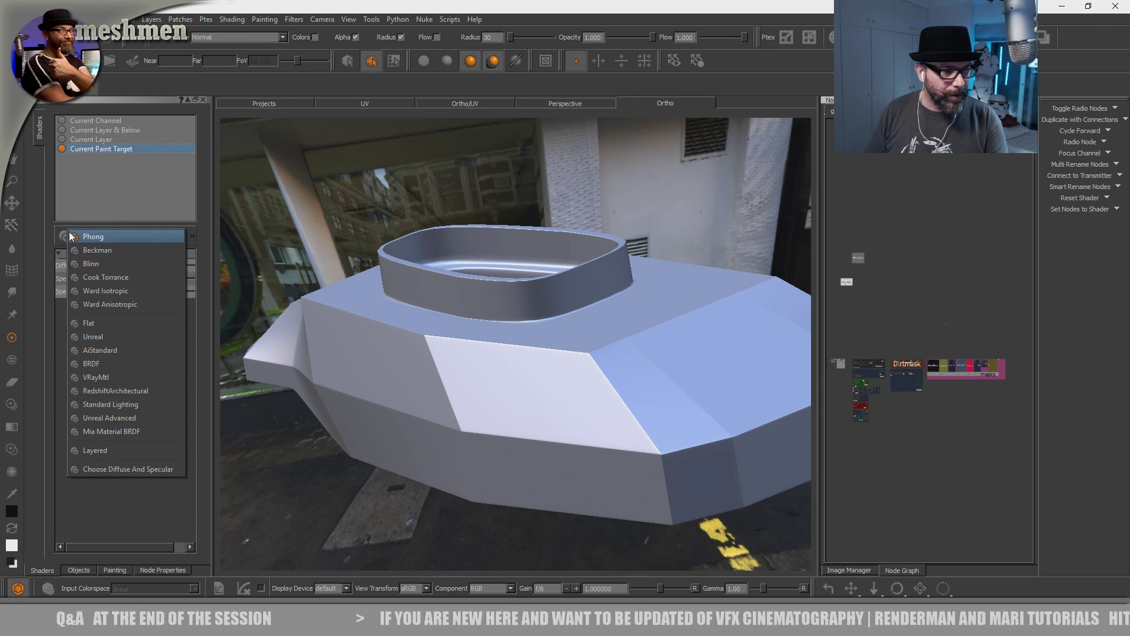
click(108, 361)
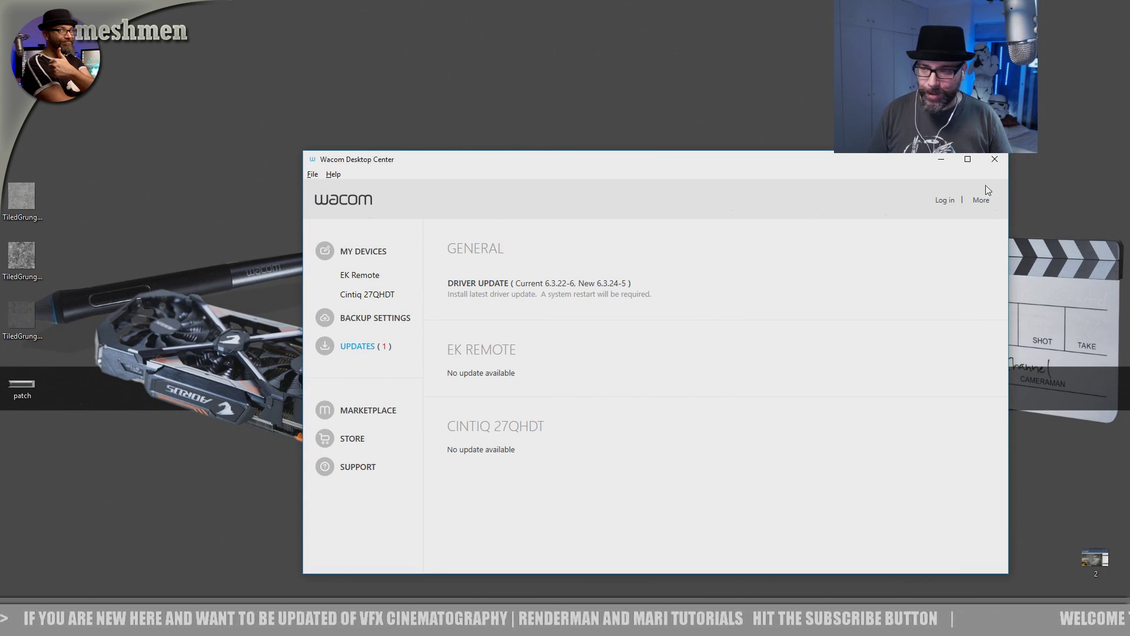
- Close the Wacom Desktop Center updates window
click(990, 159)
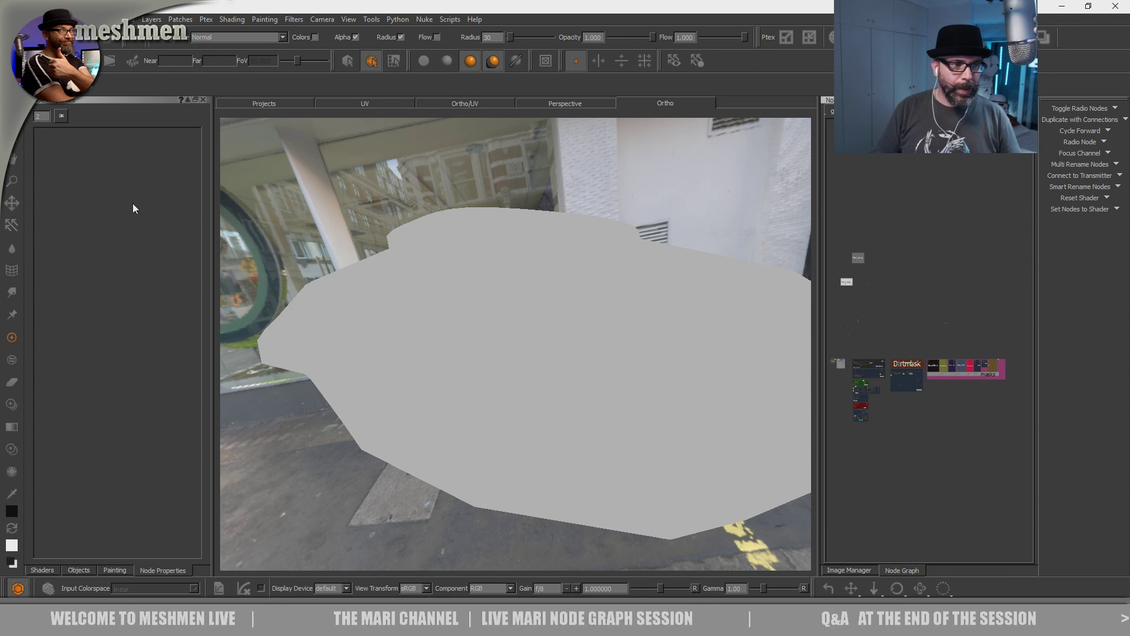
- Add a BRDF shader and set its Diffuse Color to the COL channel
click(55, 571)
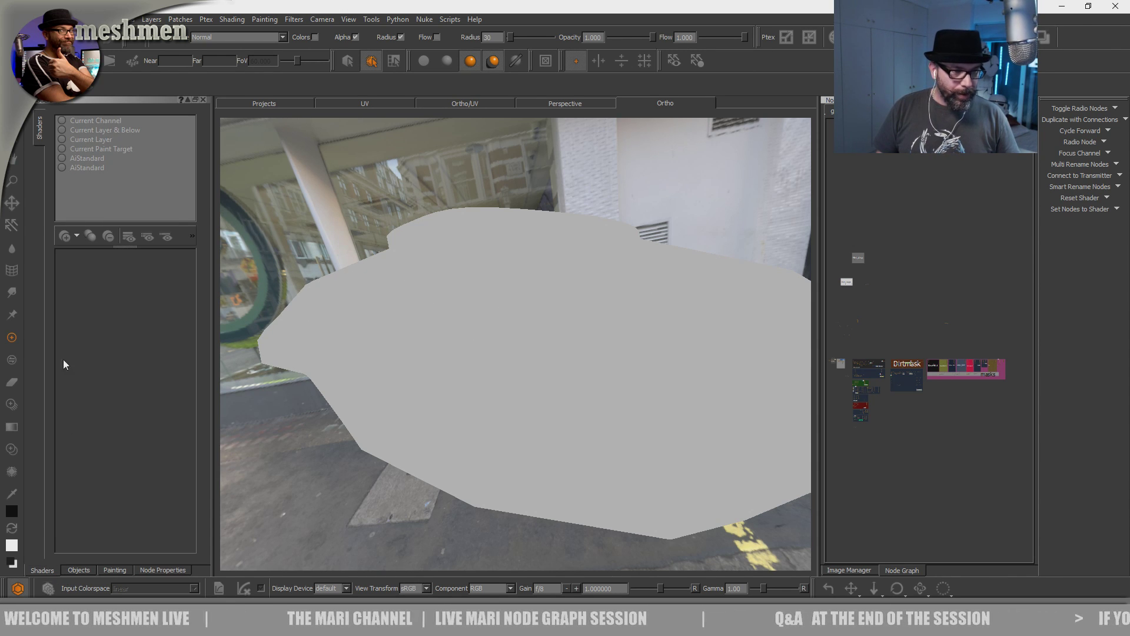
click(66, 237)
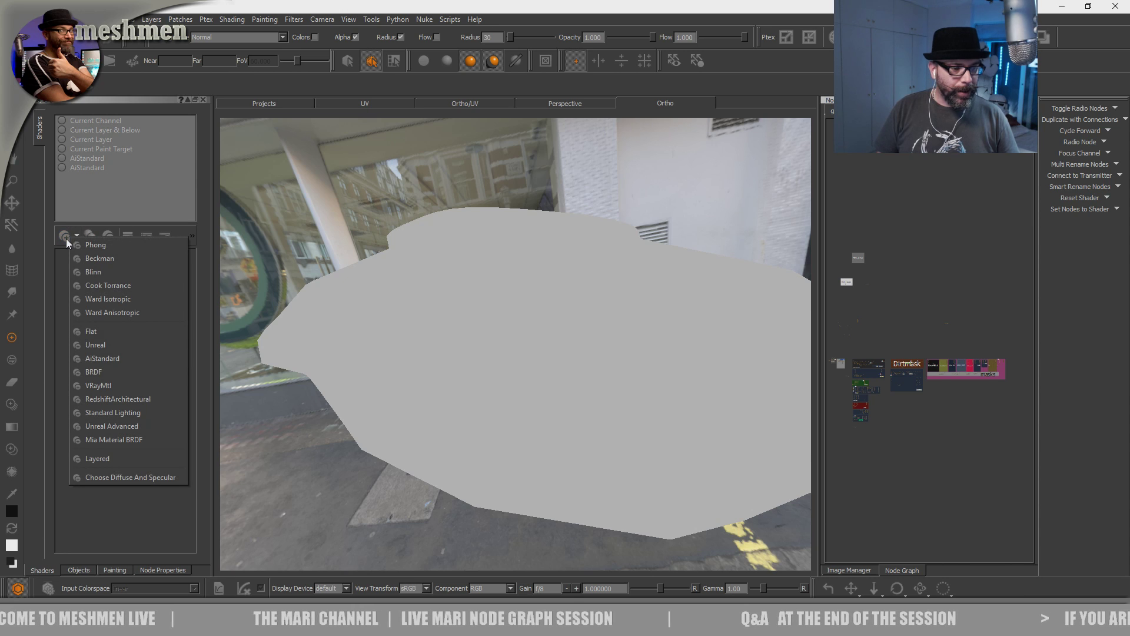
click(91, 373)
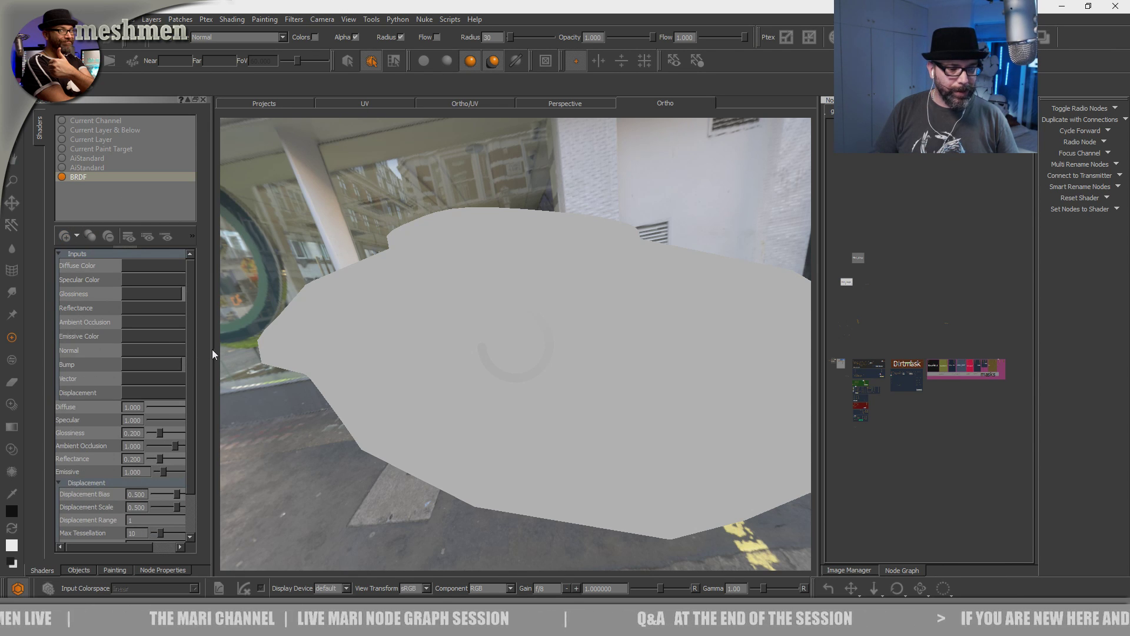
drag(213, 350, 299, 347)
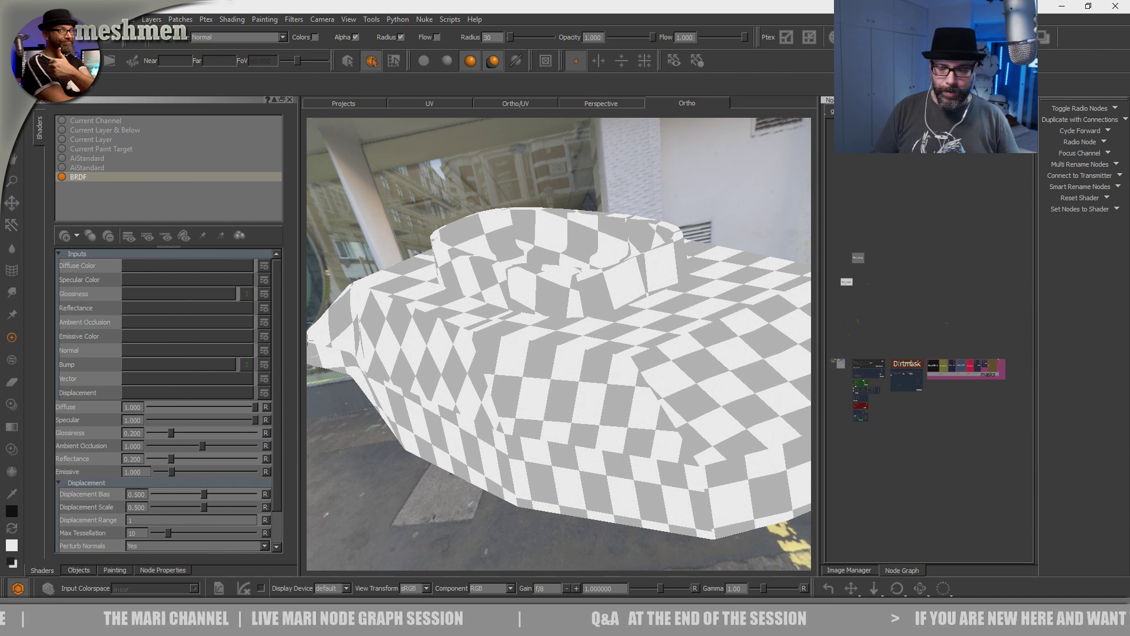
click(183, 265)
click(140, 340)
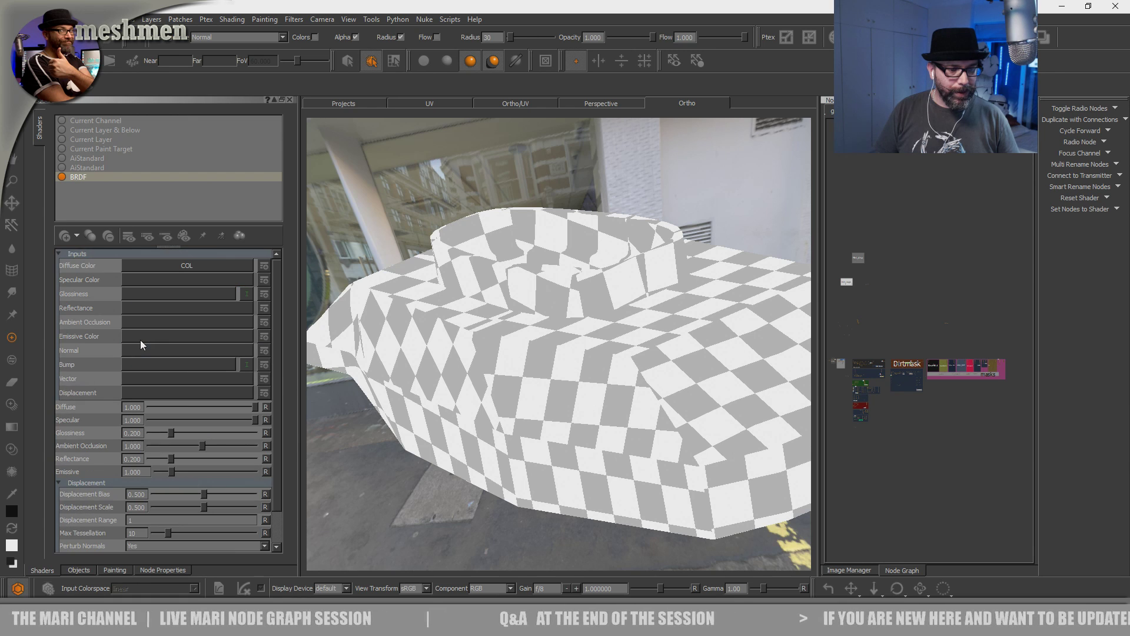
- Set the BRDF Bump input to disppreview and zoom in on a hull panel edge
mouse_move(475, 383)
alt+mouse_down()
mouse_move(427, 392)
mouse_move(401, 438)
mouse_move(485, 406)
mouse_move(436, 421)
alt+mouse_up()
click(172, 366)
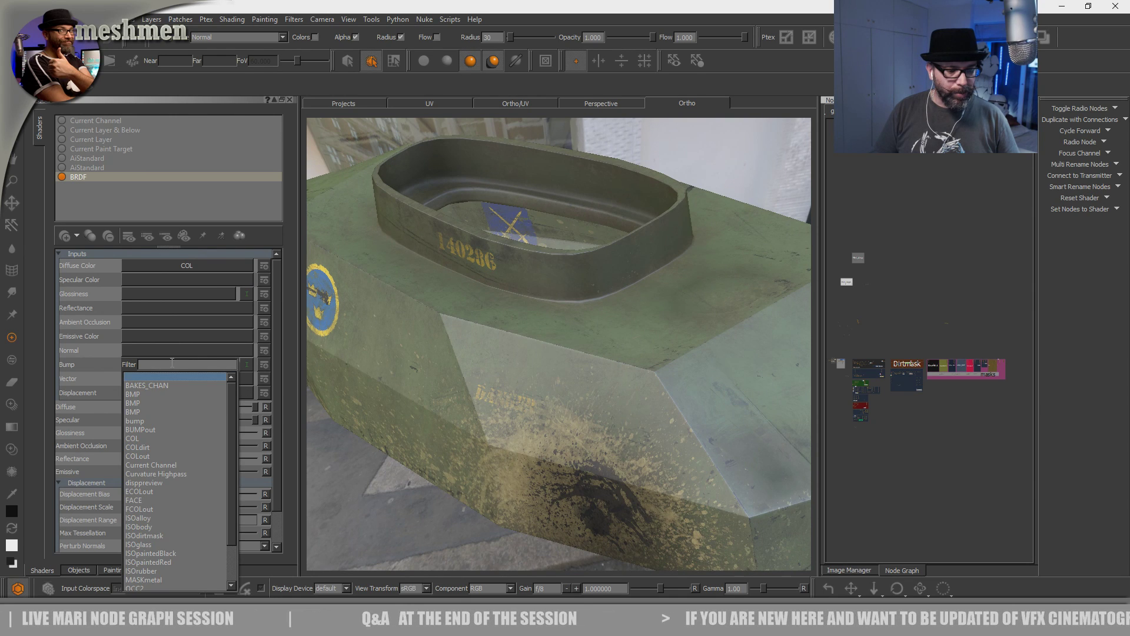
click(158, 481)
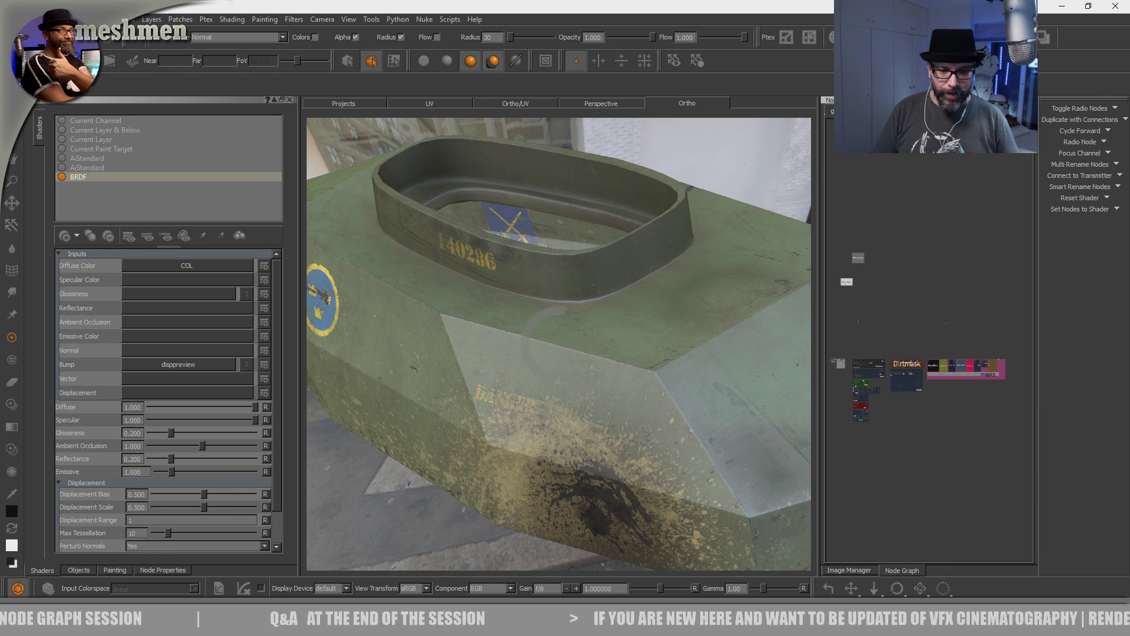
alt+drag(519, 446, 562, 500)
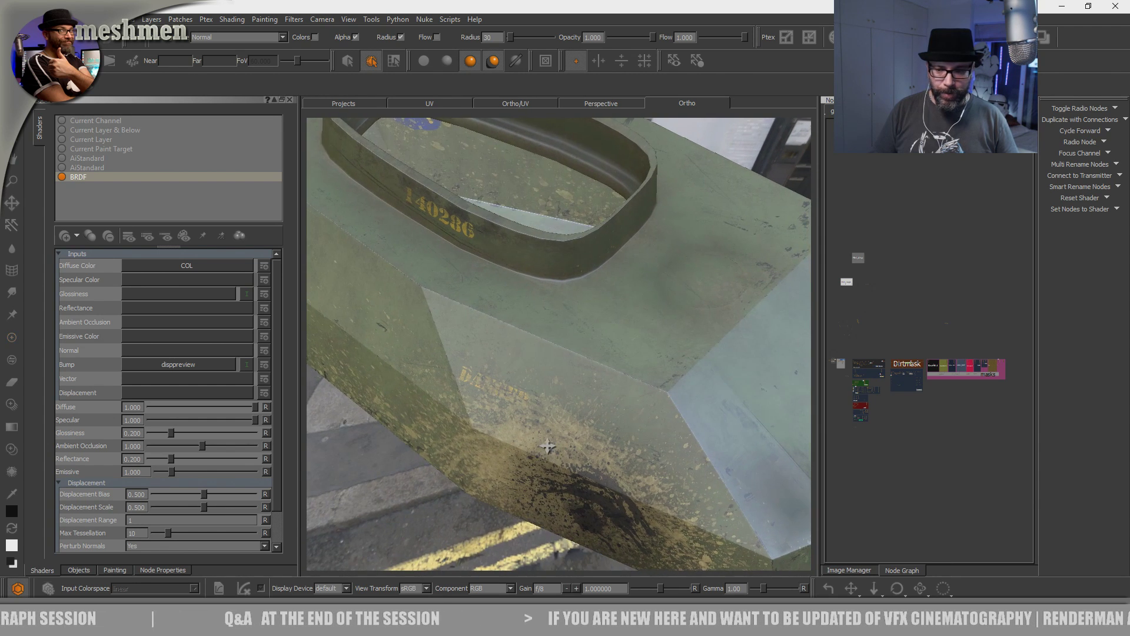
alt+right_drag(547, 447, 684, 420)
scroll(974, 400, up, 1)
scroll(942, 401, up, 2)
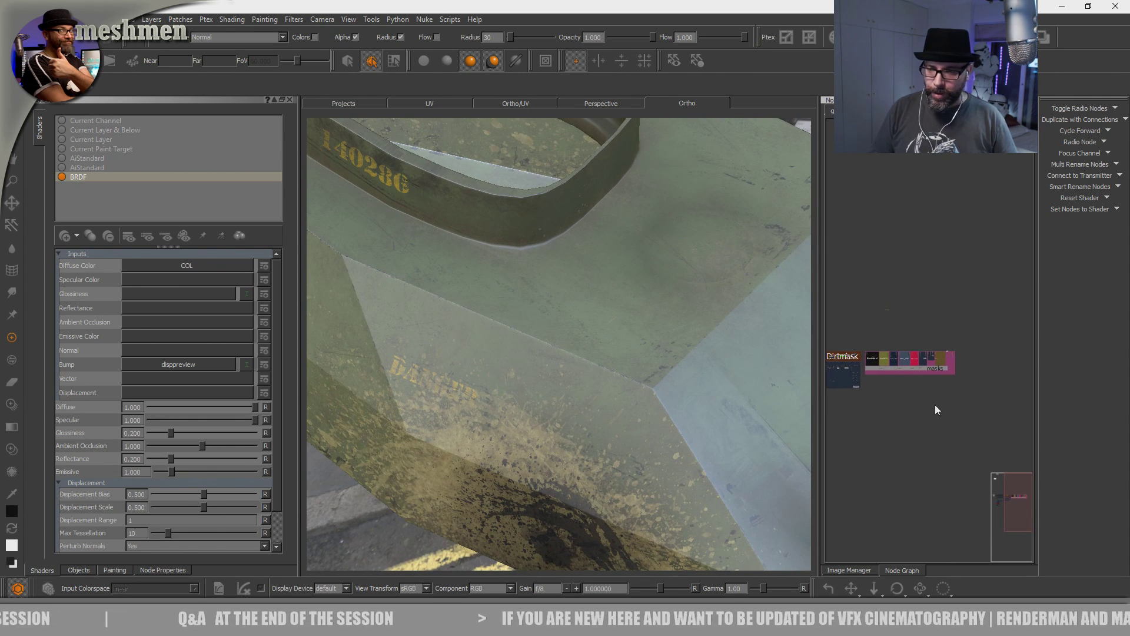
scroll(965, 386, up, 1)
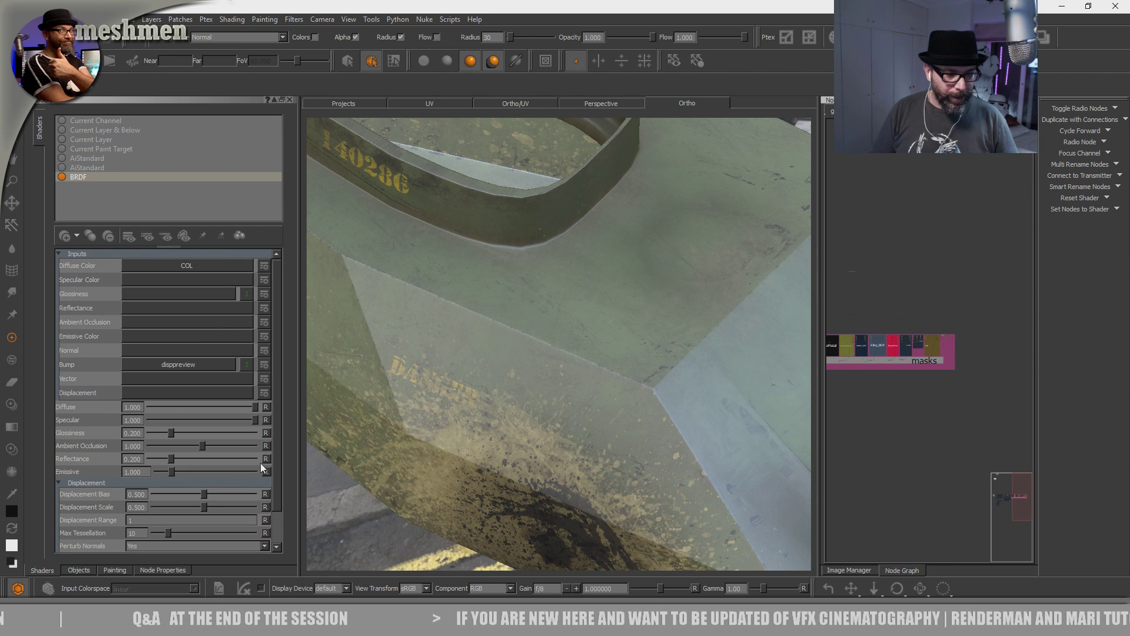
scroll(277, 419, down, 2)
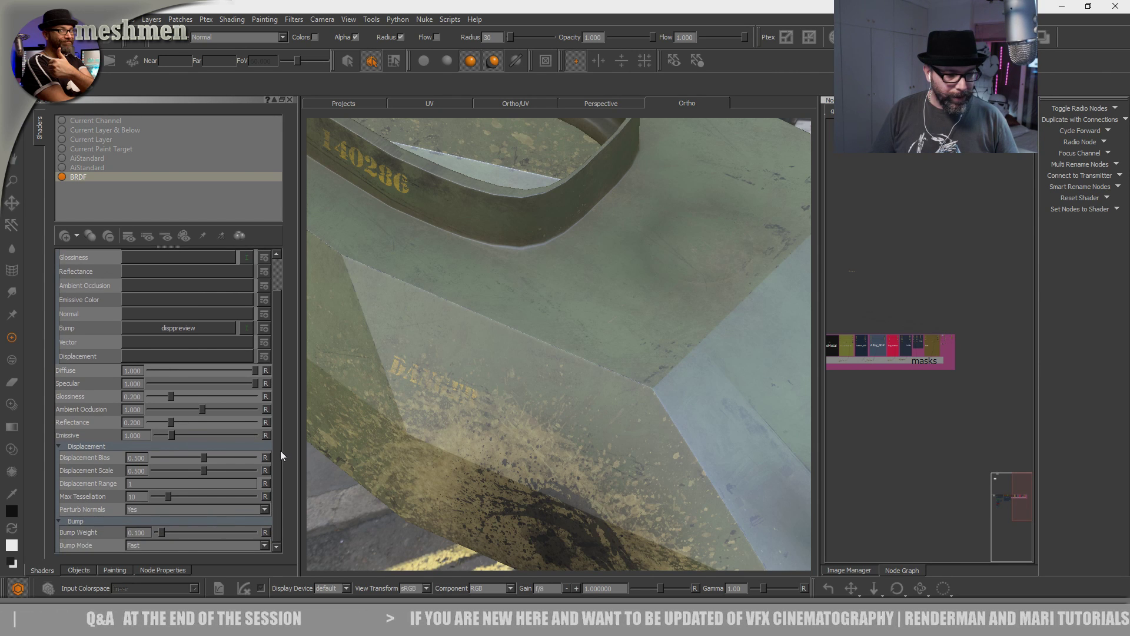
- Raise the bump weight to about 0.208 and zoom in on the seam between panels
drag(160, 532, 165, 531)
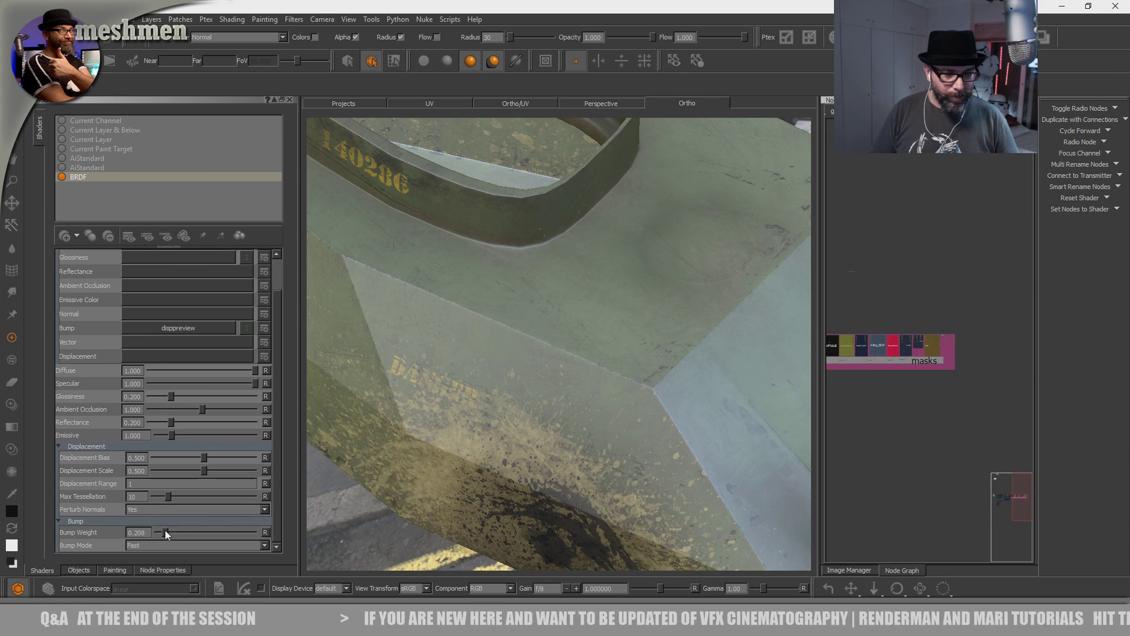
alt+drag(483, 430, 518, 439)
alt+right_drag(518, 439, 568, 447)
mouse_move(568, 447)
alt+mouse_down()
mouse_move(569, 467)
mouse_move(588, 453)
alt+mouse_up()
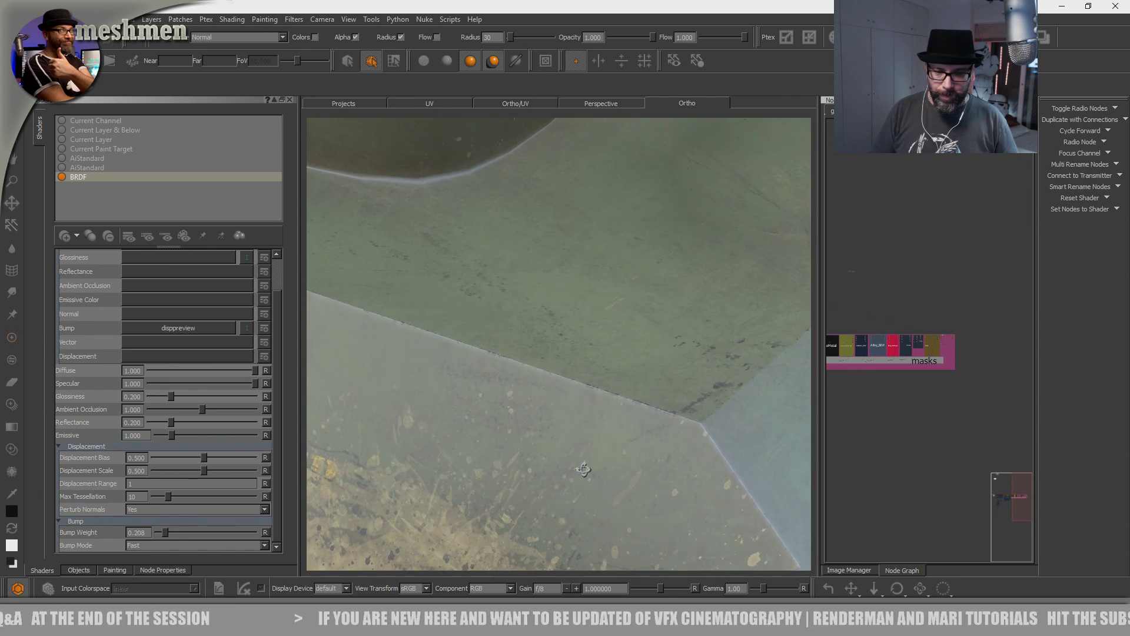
scroll(974, 360, up, 5)
- Pan and zoom the node graph past the mask nodes toward the paint nodes
middle_drag(919, 300, 960, 369)
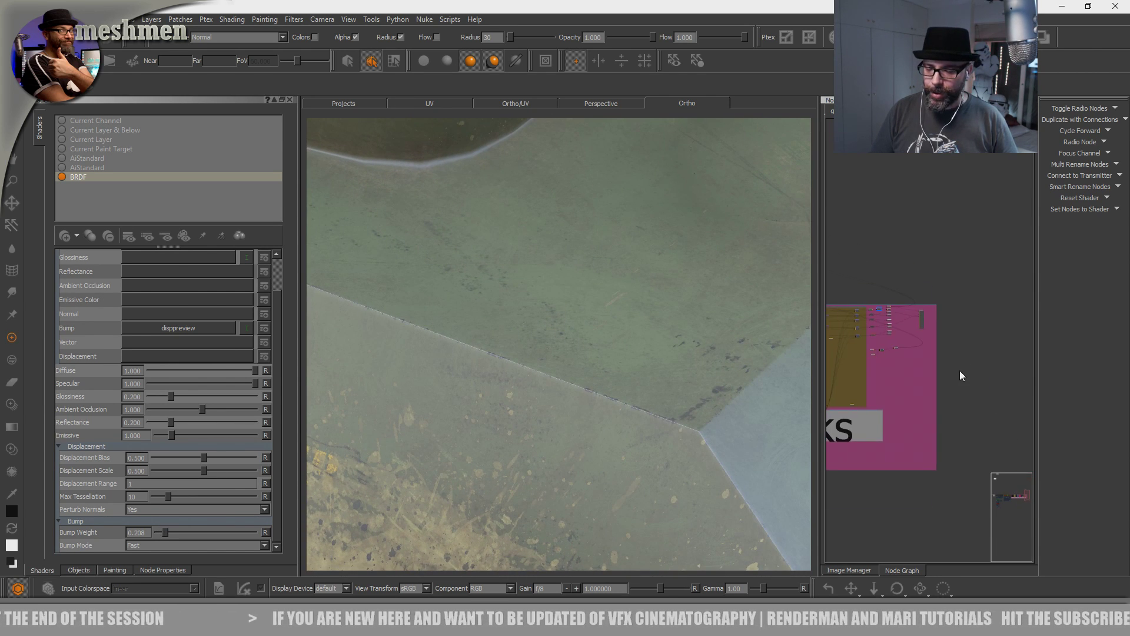
scroll(960, 373, up, 6)
middle_drag(886, 329, 949, 351)
scroll(949, 351, down, 2)
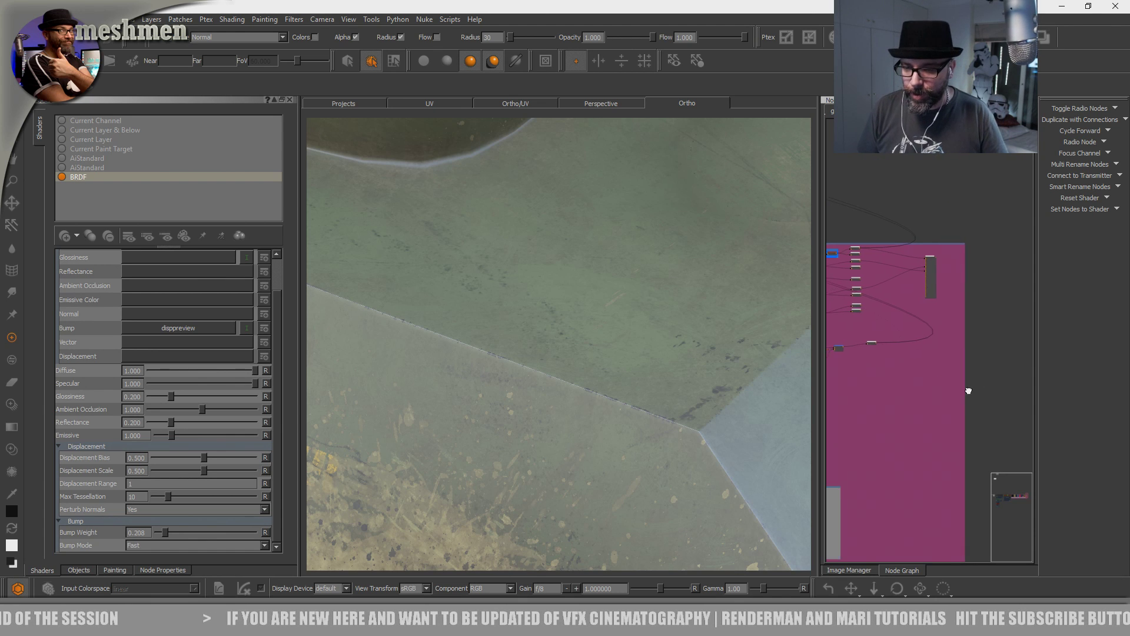
scroll(962, 388, up, 4)
alt+drag(654, 435, 662, 450)
scroll(890, 374, down, 2)
scroll(969, 344, up, 4)
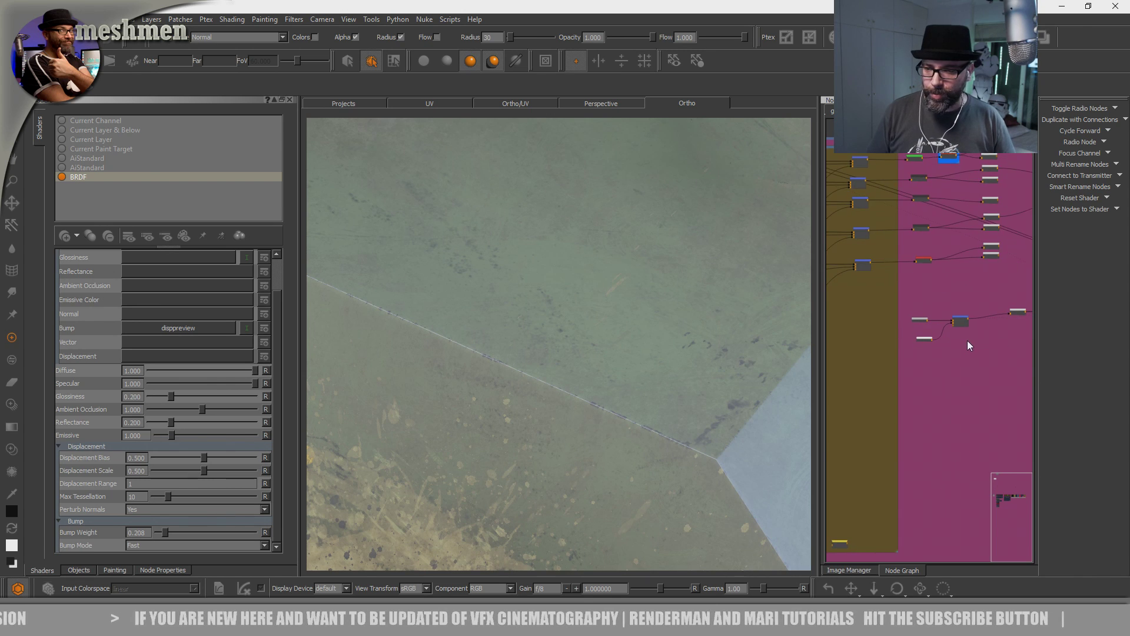
middle_drag(974, 349, 960, 366)
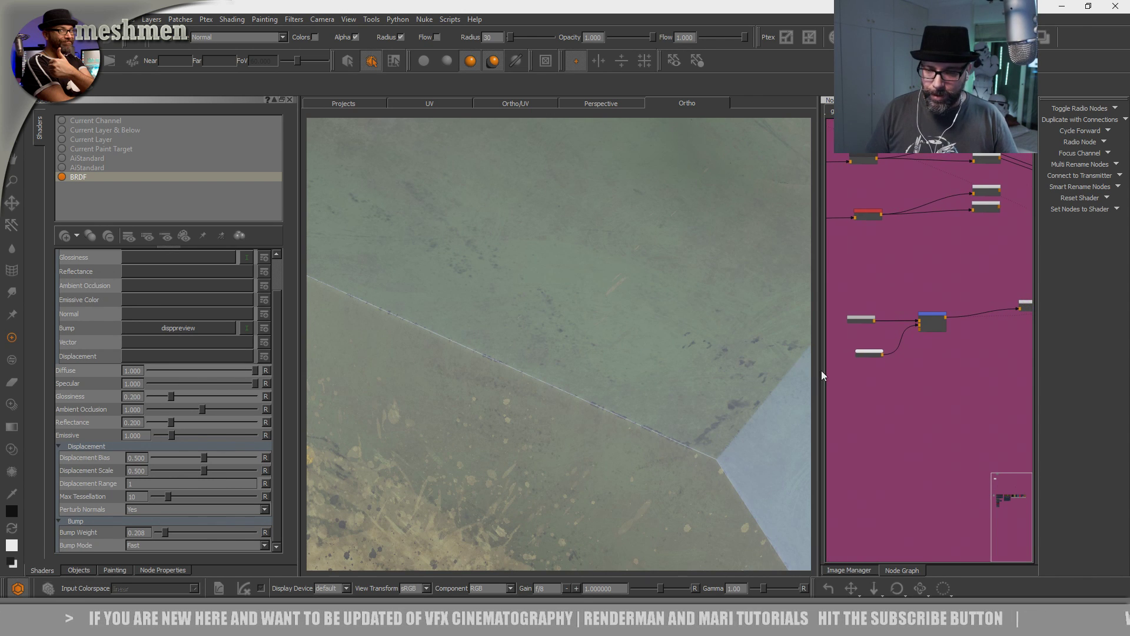
- Widen the 3D viewport and centre the node graph on the paint nodes
drag(281, 396, 213, 395)
scroll(933, 373, up, 1)
drag(896, 318, 905, 316)
middle_drag(931, 357, 1031, 369)
- Open Paint 25's properties and place seam.png as a stencil rotated along the panel edge
click(965, 387)
double_click(931, 372)
middle_drag(542, 422, 567, 450)
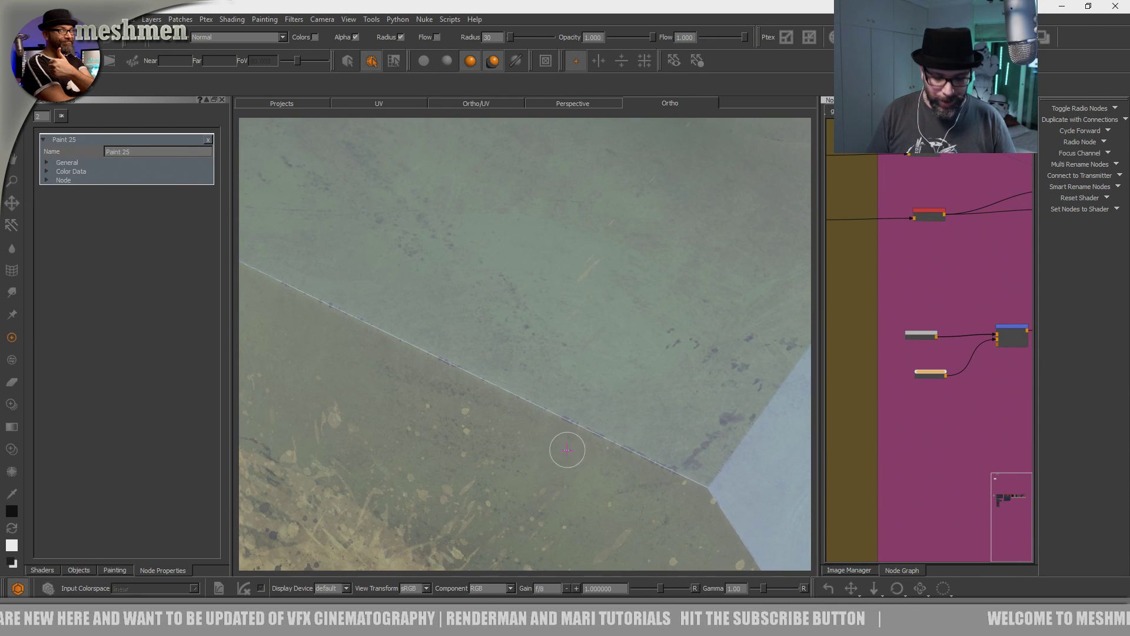
key(i)
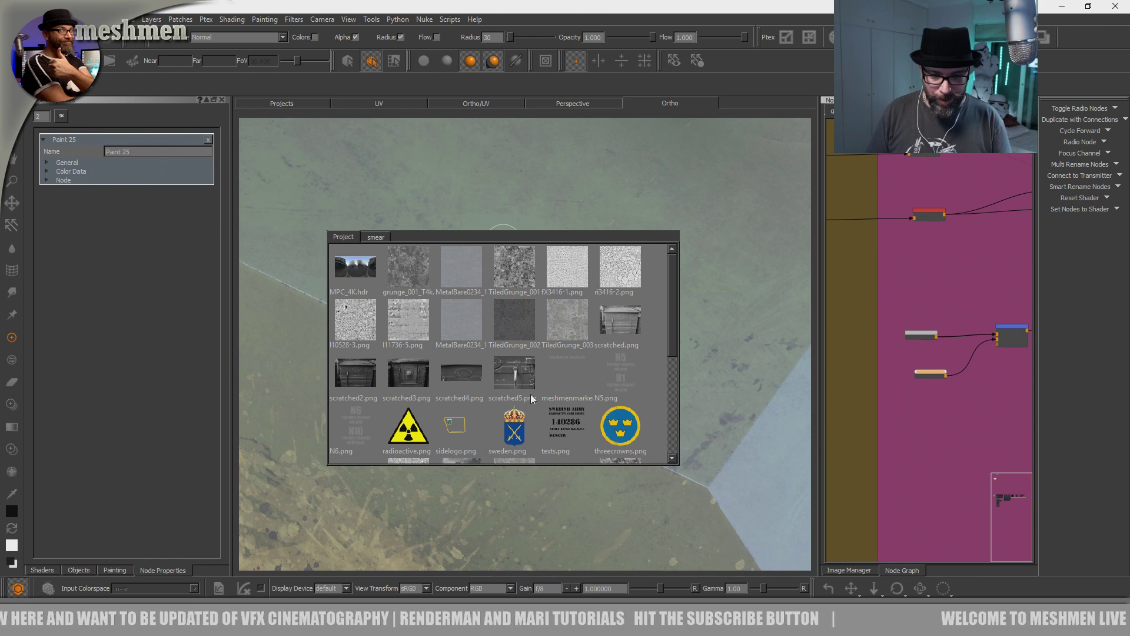
drag(669, 359, 672, 447)
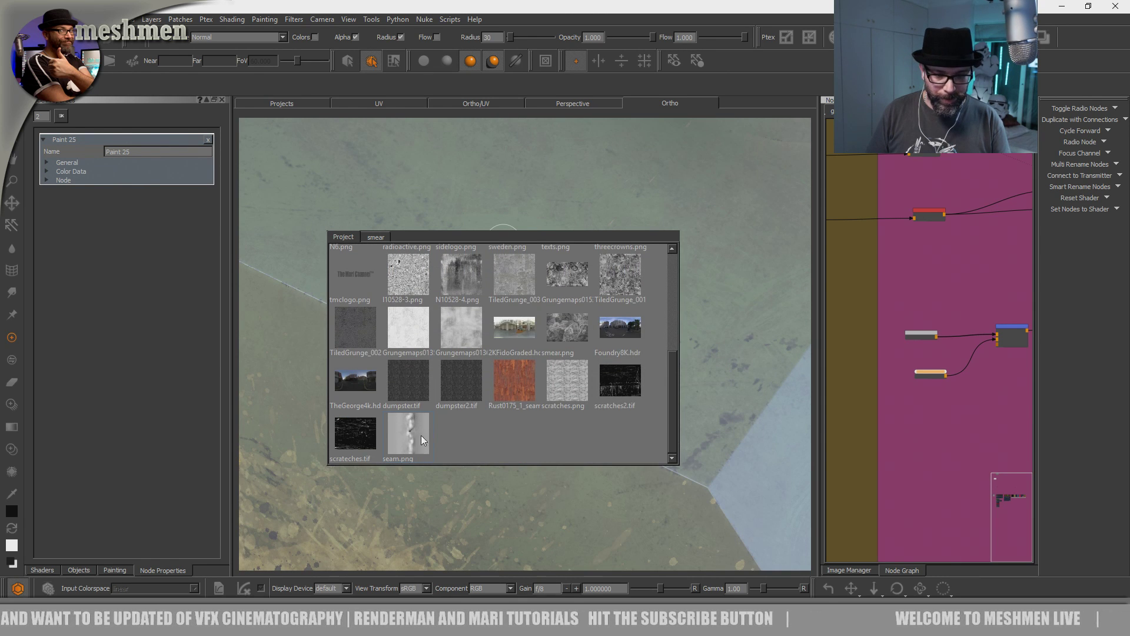
drag(289, 419, 289, 385)
mouse_move(548, 494)
ctrl+mouse_down()
mouse_move(662, 410)
mouse_move(569, 355)
mouse_move(516, 421)
mouse_move(573, 408)
mouse_move(576, 399)
mouse_move(518, 412)
mouse_move(502, 399)
ctrl+mouse_up()
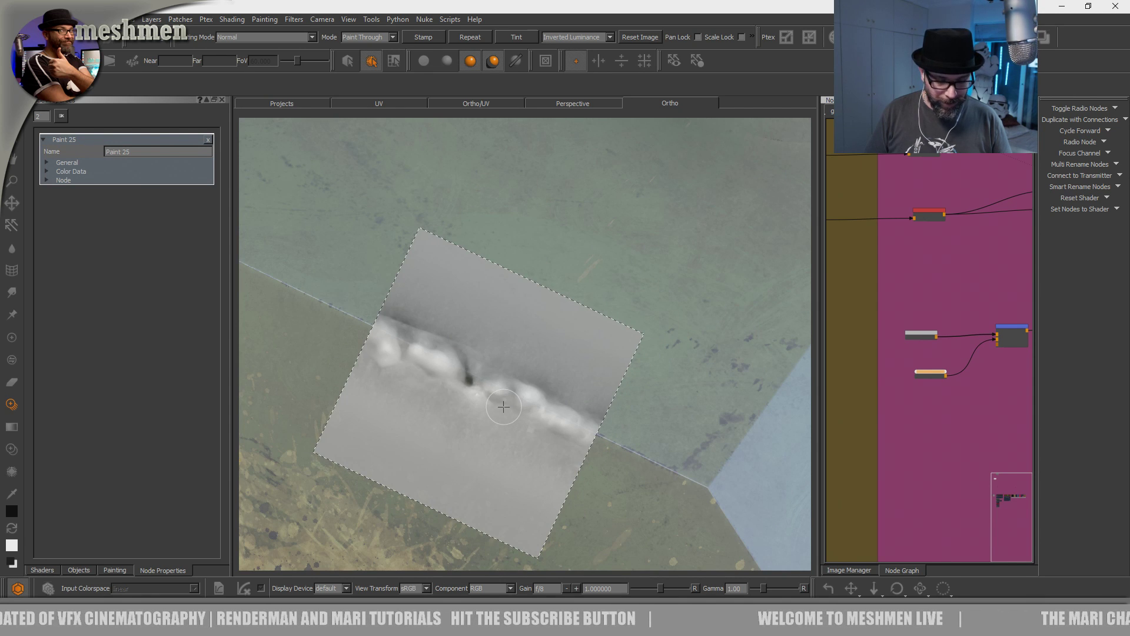
- Enable Source Grade on the stencil with Rgb 1.580 and enlarge the brush to cover the weld
right_click(596, 17)
click(635, 190)
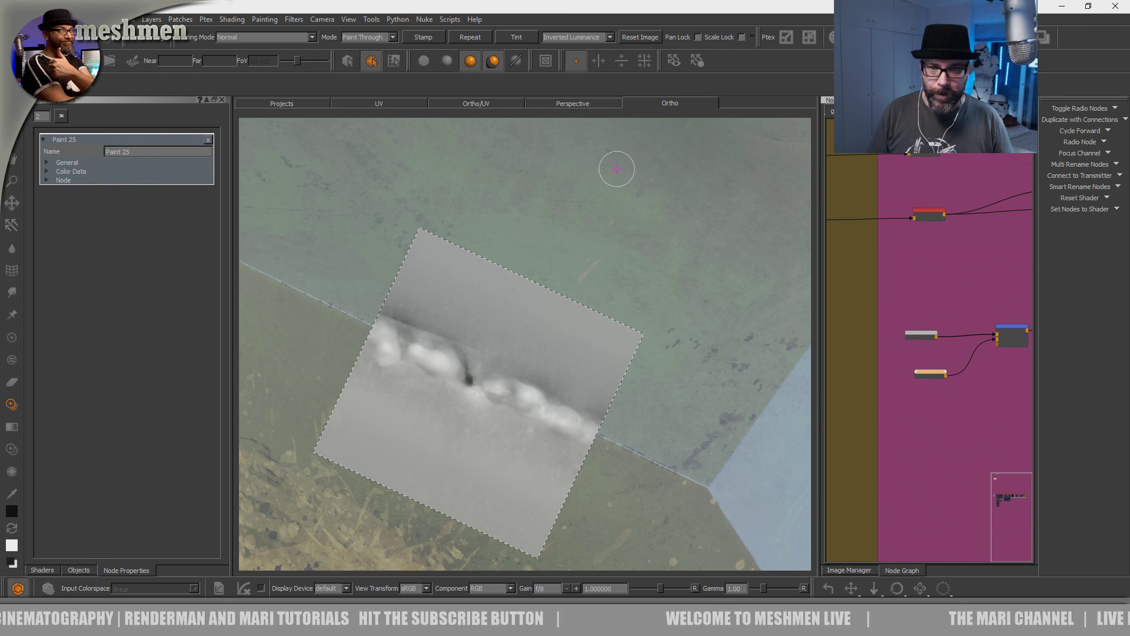
right_click(584, 21)
click(612, 195)
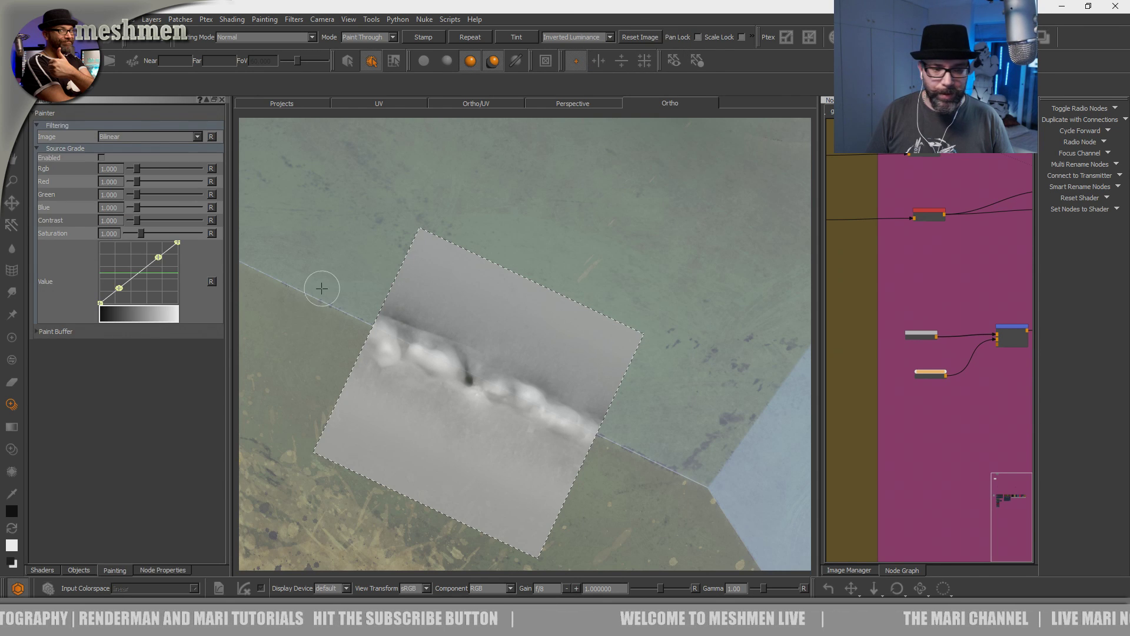
click(101, 157)
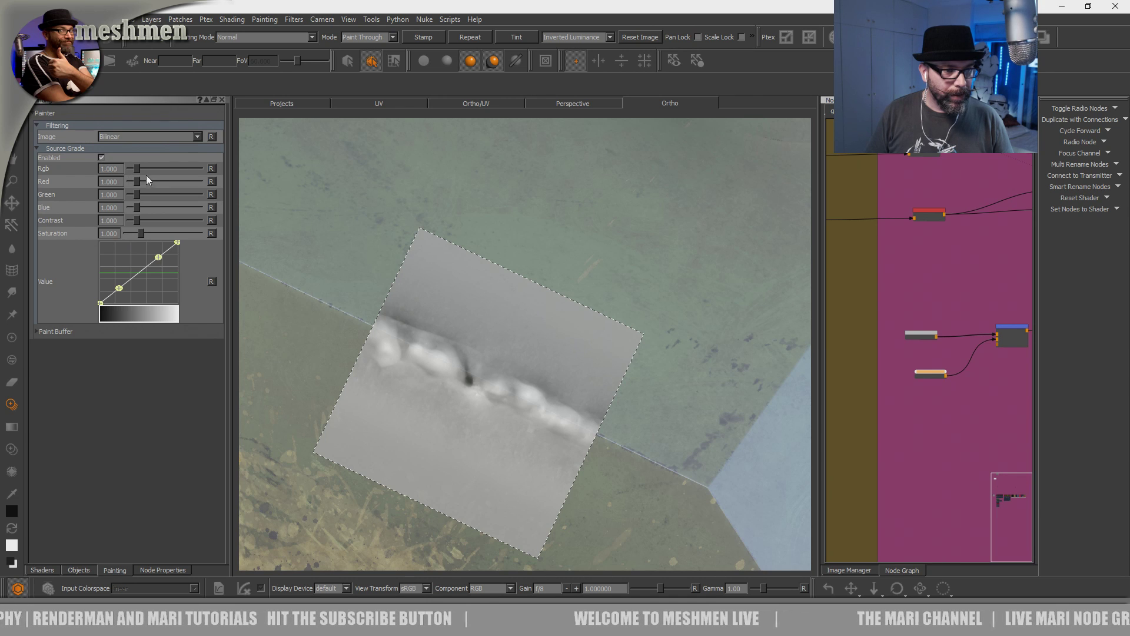
drag(140, 168, 143, 168)
key(apostrophe)
key(apostrophe)
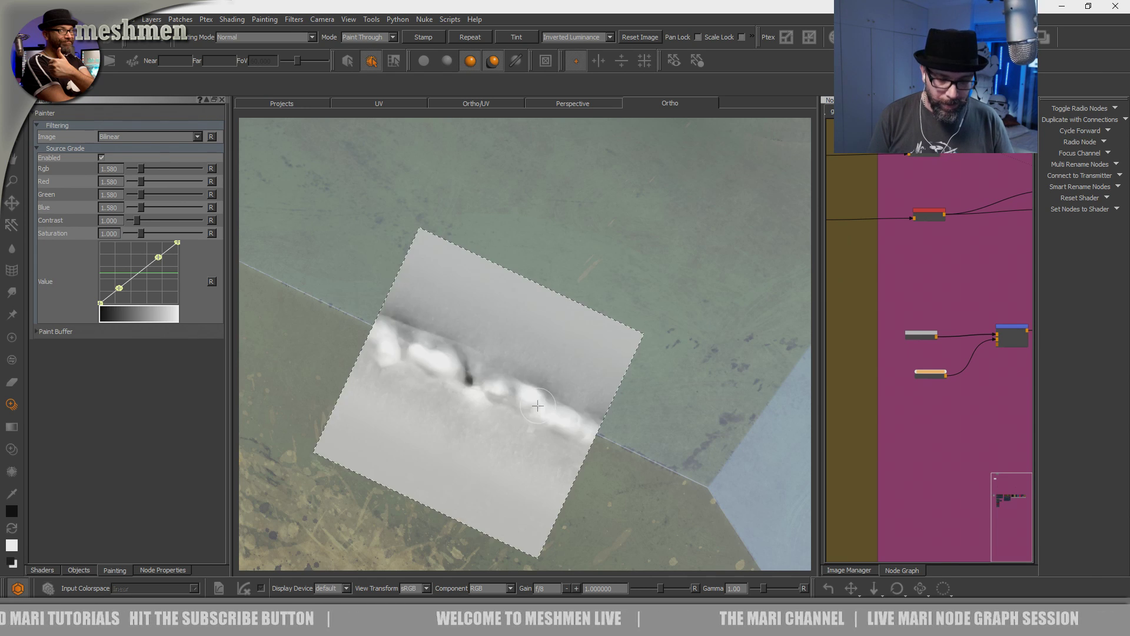
key(r)
drag(538, 405, 634, 412)
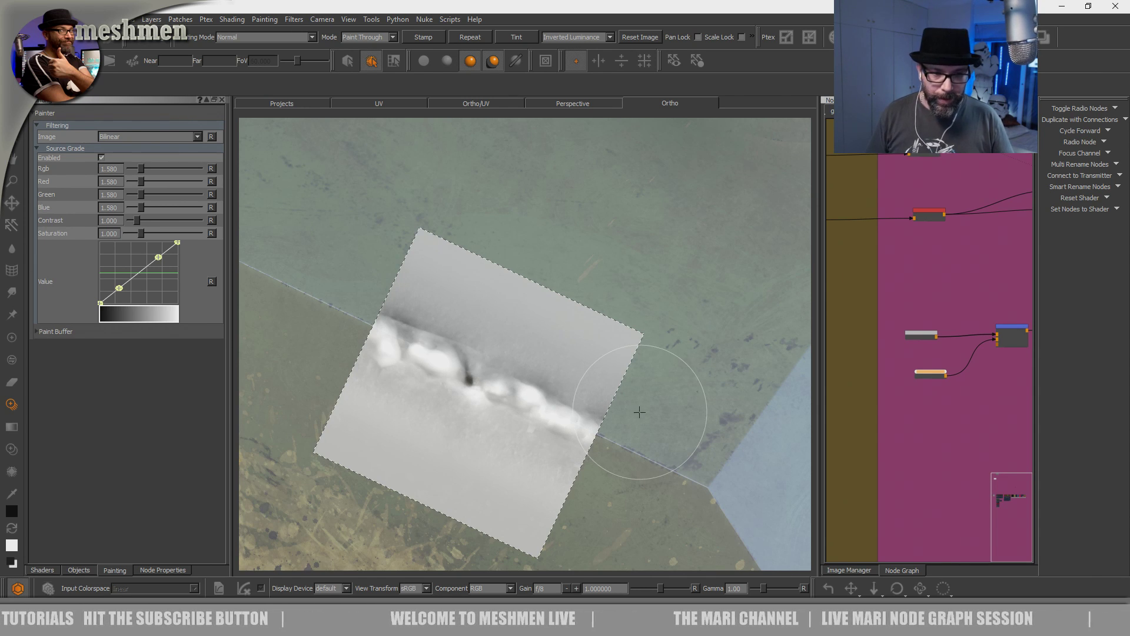
click(41, 569)
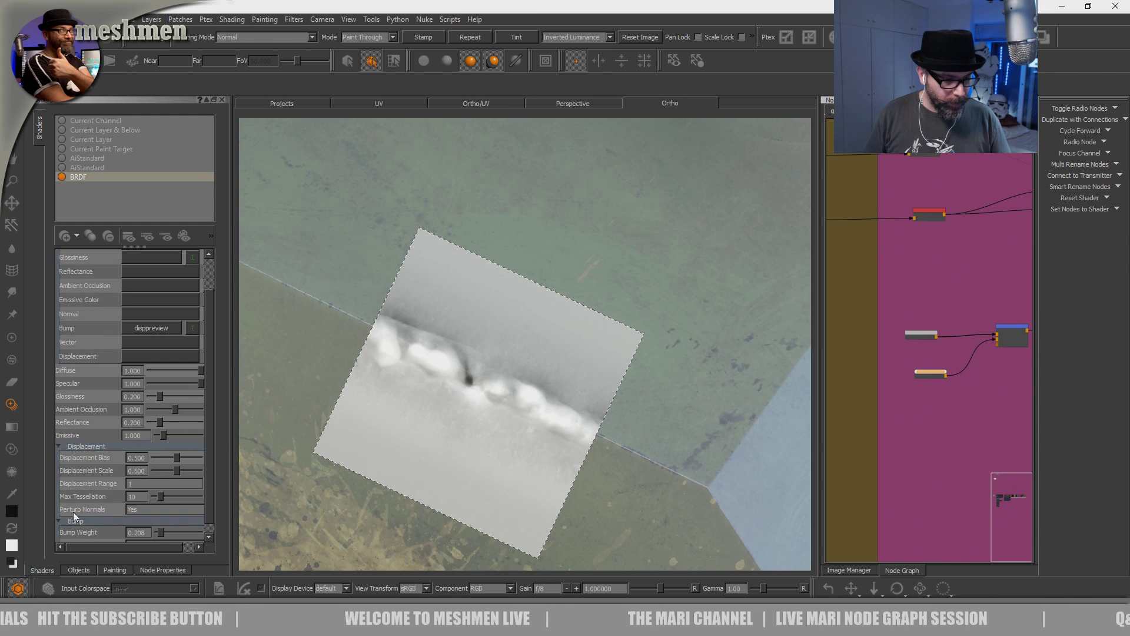
- Shrink the stencil to about 60%, raise bump weight to 2.845 and paint a first weld pass
ctrl+shift+drag(548, 406, 480, 406)
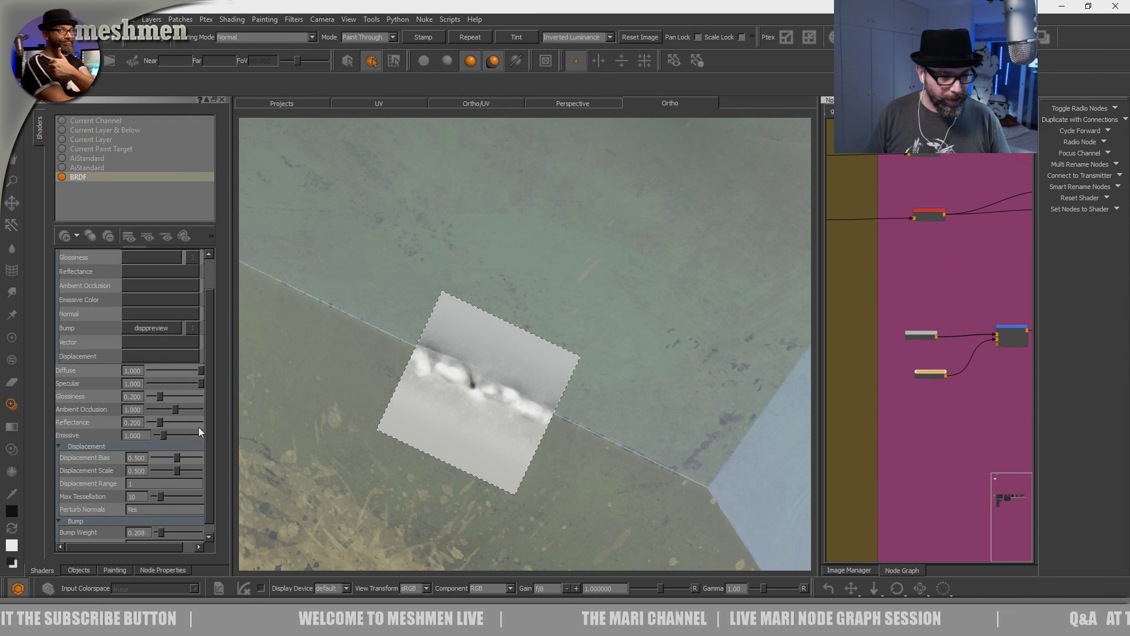
drag(161, 532, 180, 536)
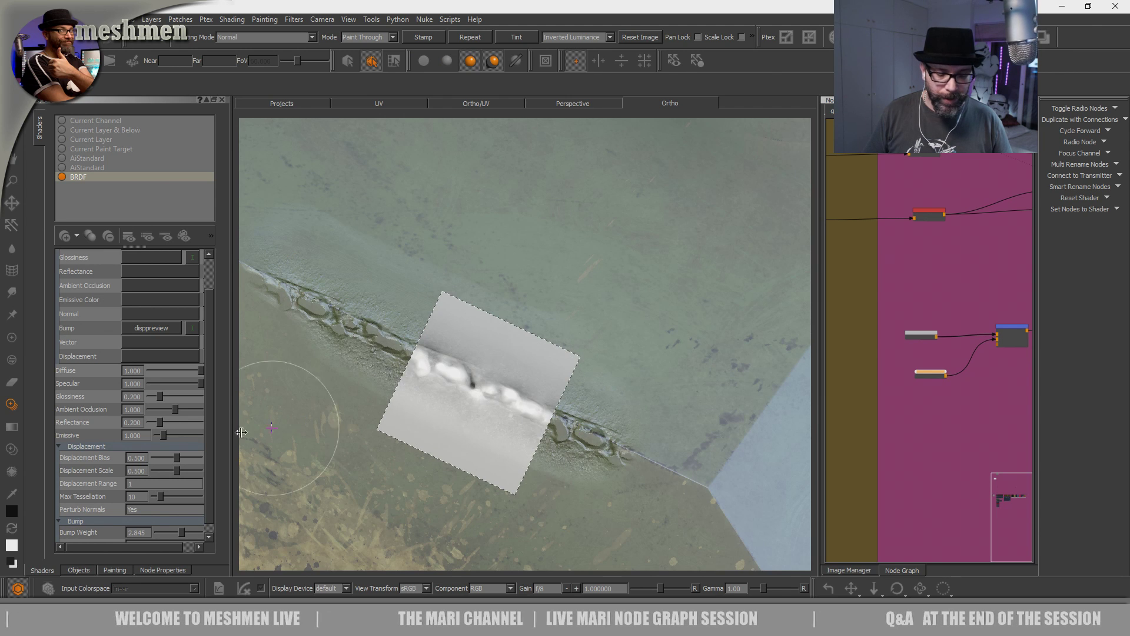
mouse_move(288, 318)
mouse_down()
mouse_move(406, 348)
mouse_move(661, 454)
mouse_up()
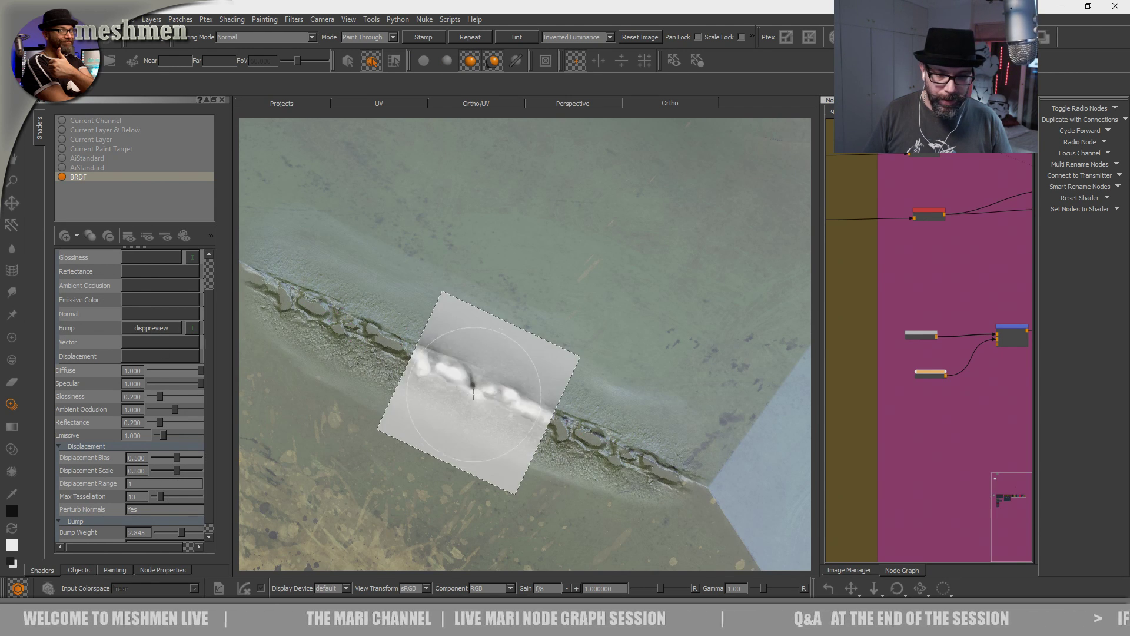
drag(452, 370, 309, 306)
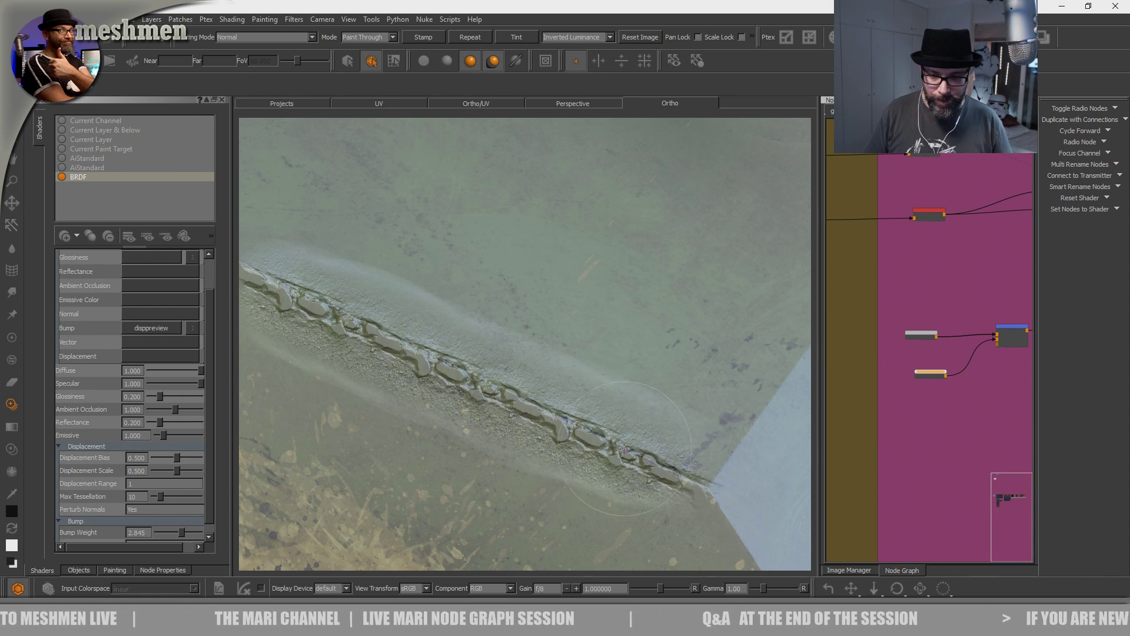
key(ctrl+z)
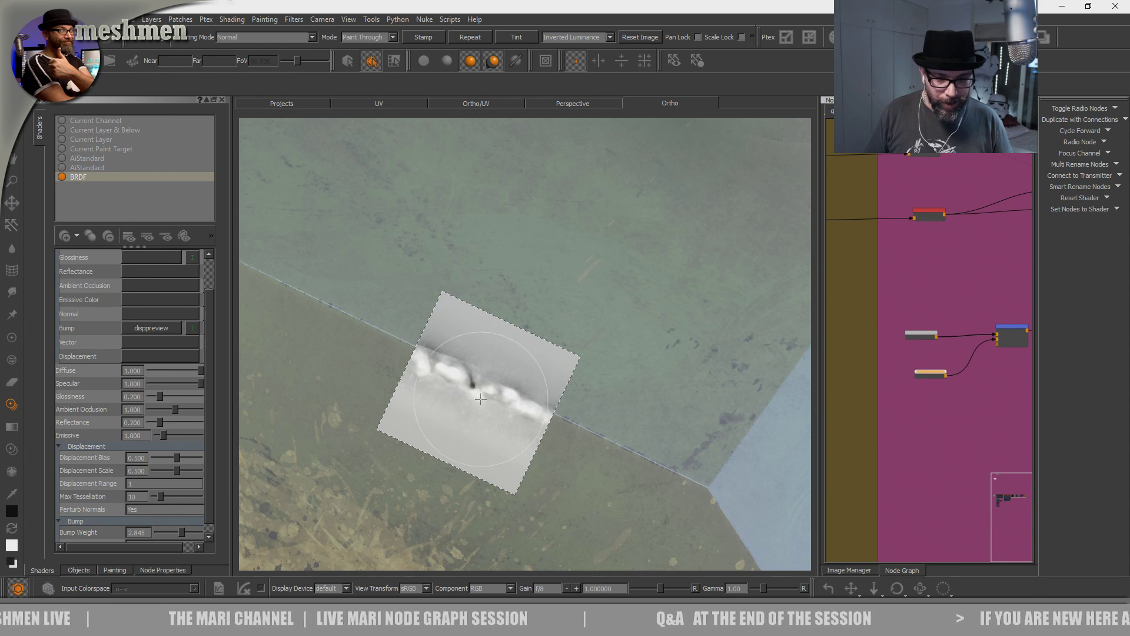
drag(513, 417, 503, 397)
drag(312, 302, 660, 454)
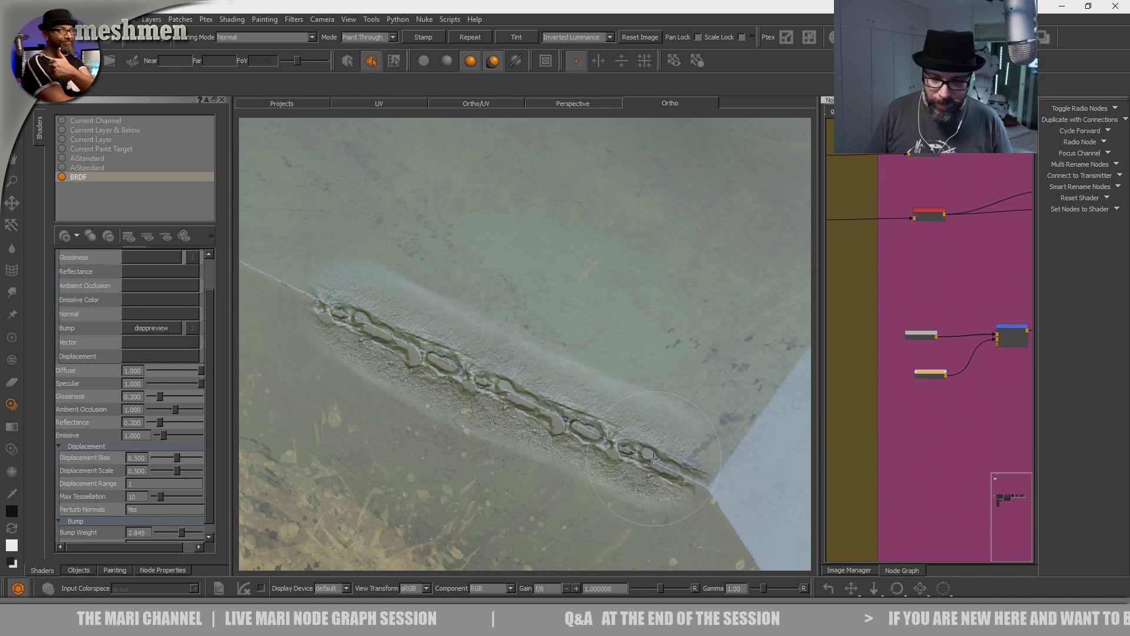
key(ctrl+z)
- Repaint the weld bead along the diagonal seam, undoing strokes that go wrong
drag(347, 322, 665, 465)
key(ctrl+z)
key(ctrl+z)
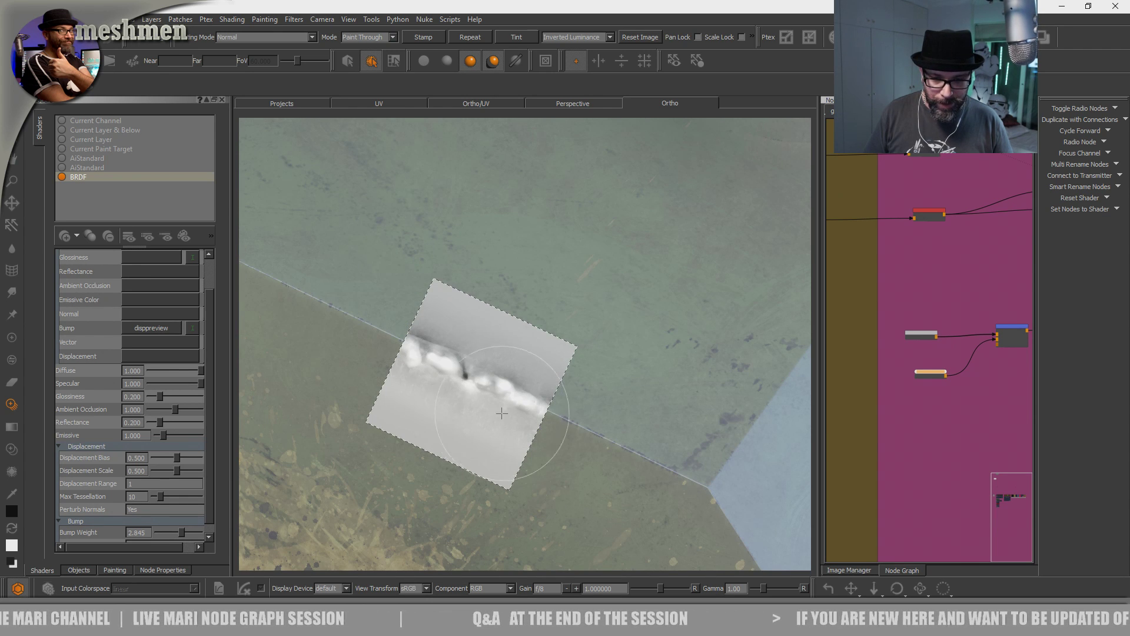
drag(661, 471, 315, 301)
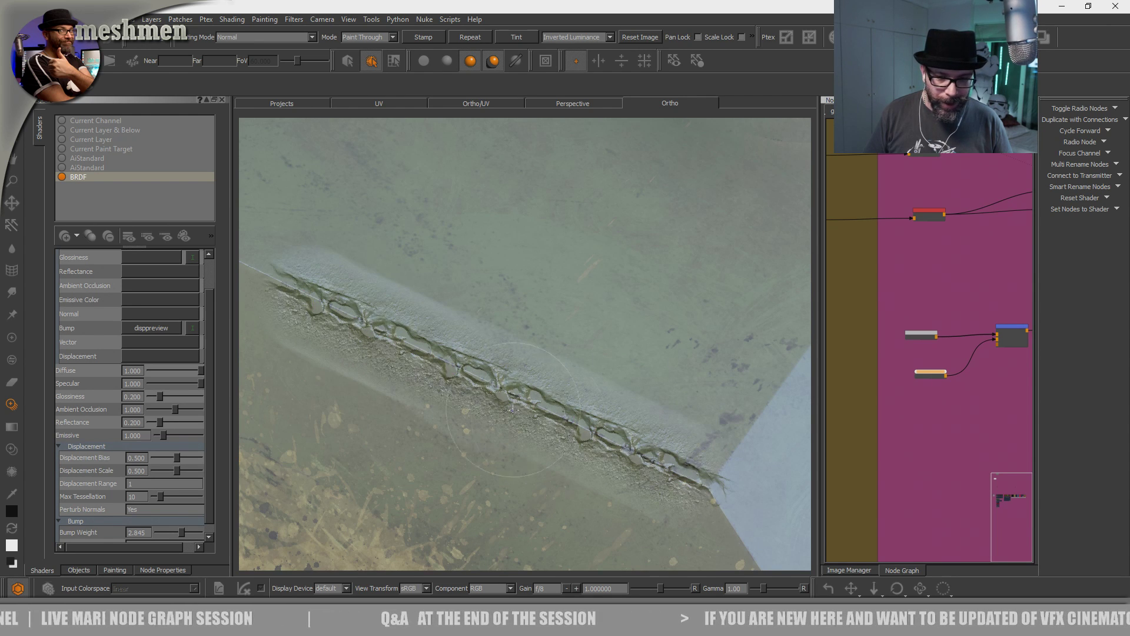
mouse_move(673, 453)
mouse_down()
mouse_move(677, 473)
mouse_move(643, 456)
mouse_up()
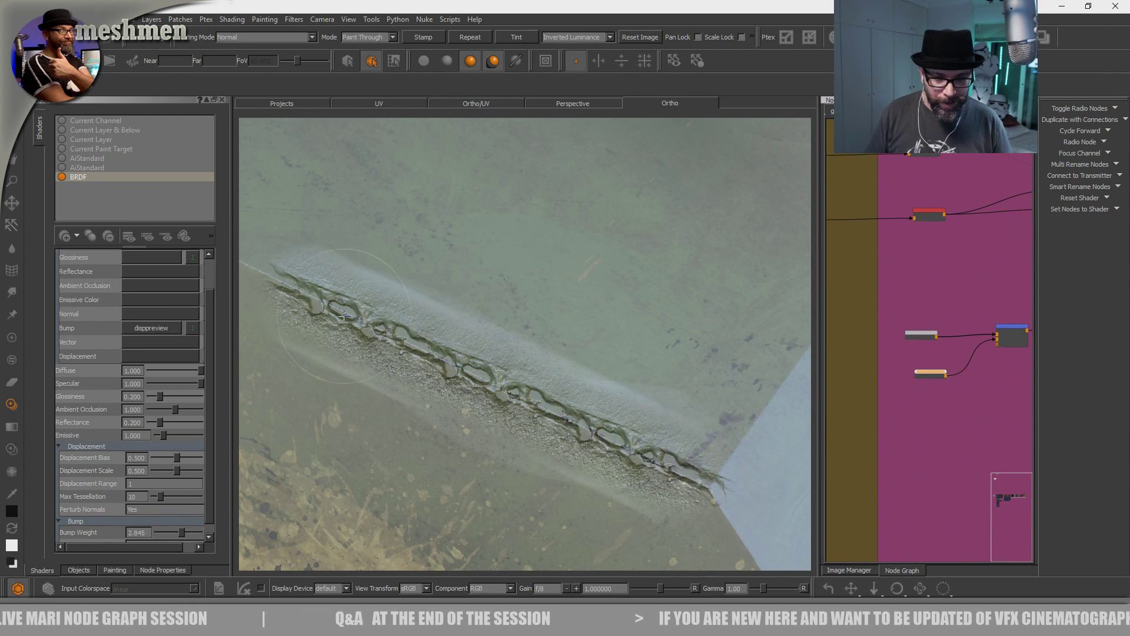
drag(328, 309, 442, 365)
key(ctrl+z)
drag(692, 478, 404, 344)
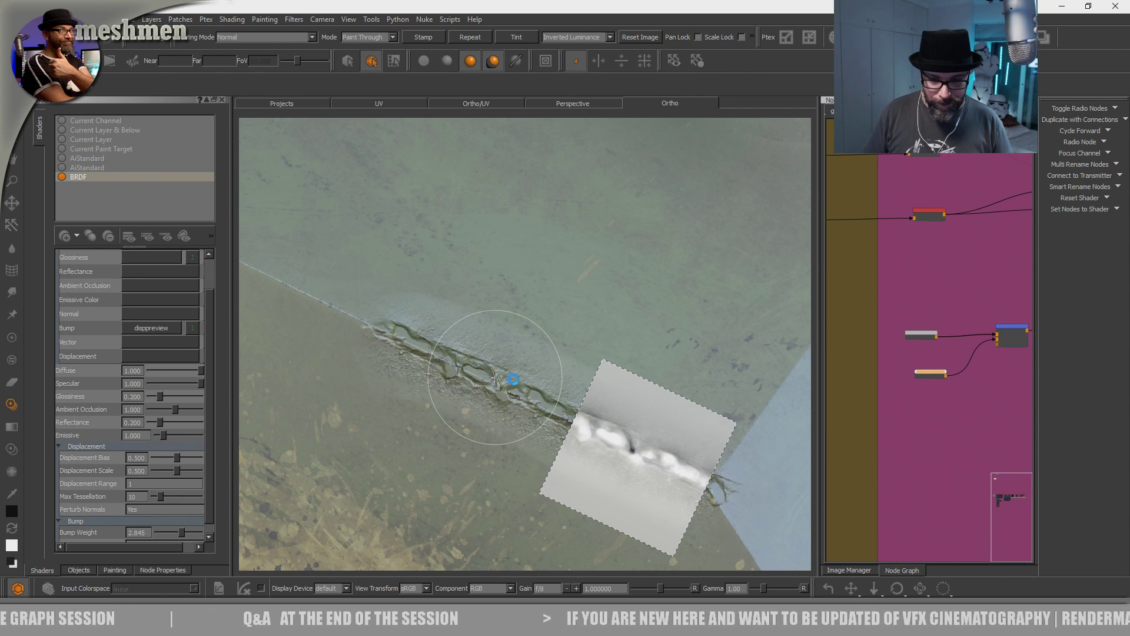
- Bring the next hull seam into close view and place the weld stencil over it
alt+right_drag(521, 375, 517, 415)
alt+middle_drag(517, 415, 554, 397)
alt+drag(554, 397, 532, 410)
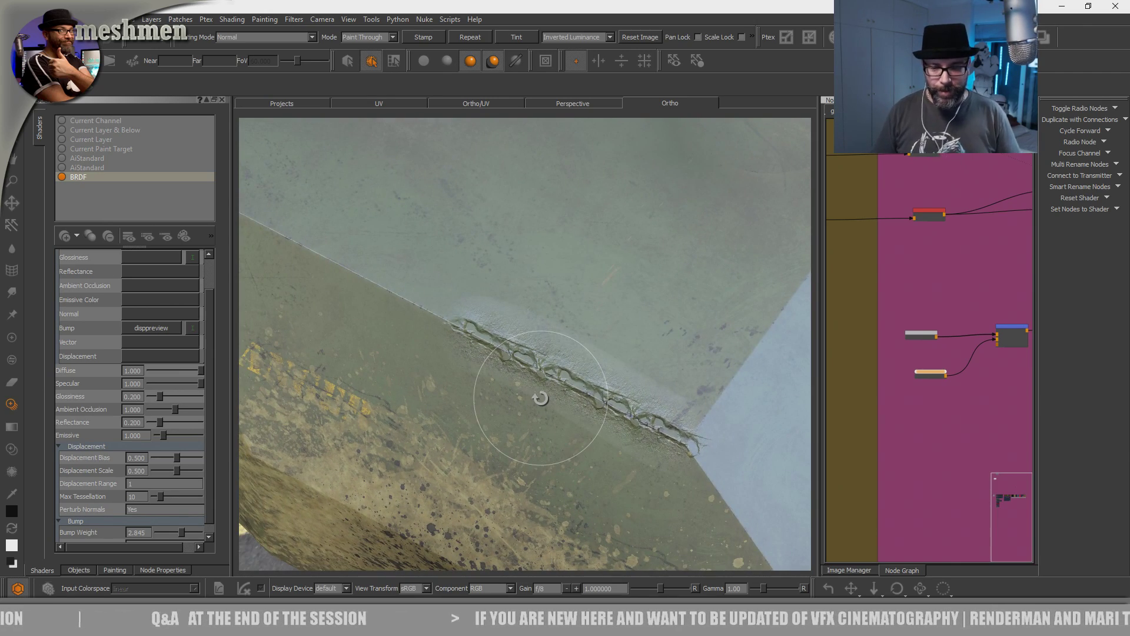
alt+drag(633, 459, 547, 412)
alt+right_drag(547, 413, 559, 443)
mouse_move(559, 442)
alt+mouse_down()
mouse_move(542, 424)
mouse_move(552, 449)
mouse_move(567, 434)
mouse_move(545, 432)
mouse_move(613, 404)
mouse_move(540, 434)
alt+mouse_up()
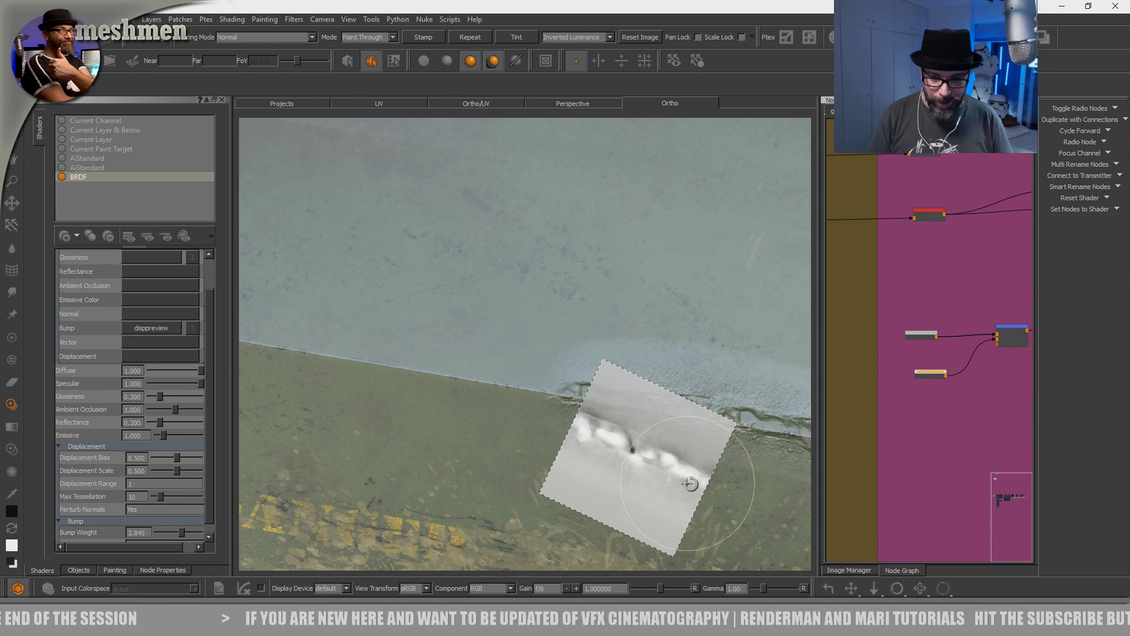
drag(696, 458, 542, 404)
- Paint the weld bead leftward along the seam, realigning the stencil partway
shift+drag(540, 408, 458, 386)
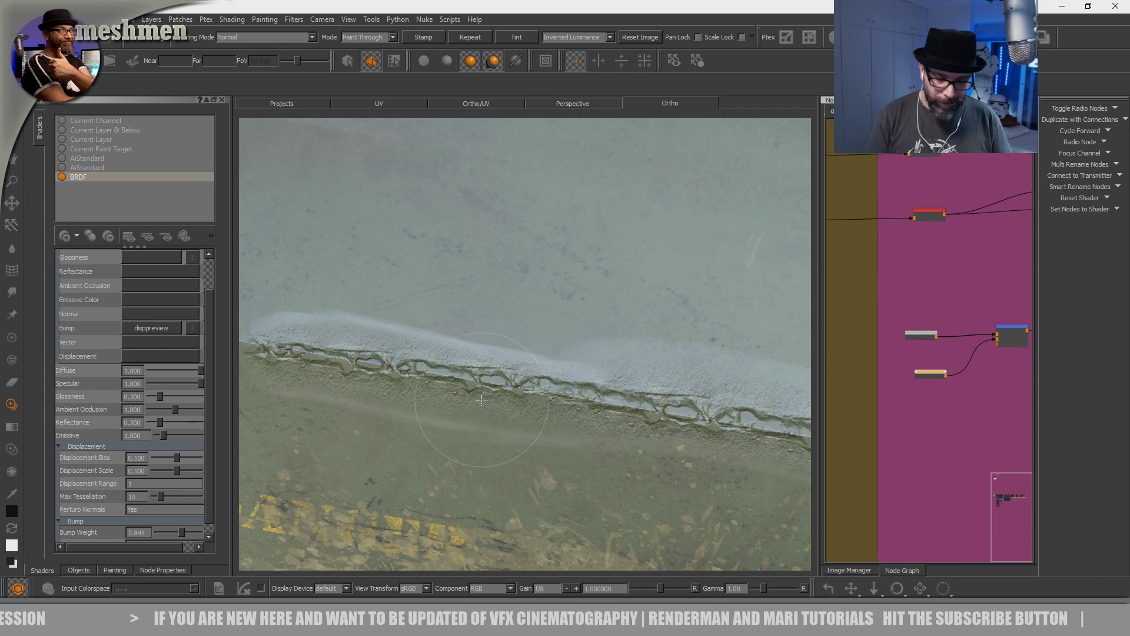
key(shift)
alt+middle_drag(389, 352, 659, 396)
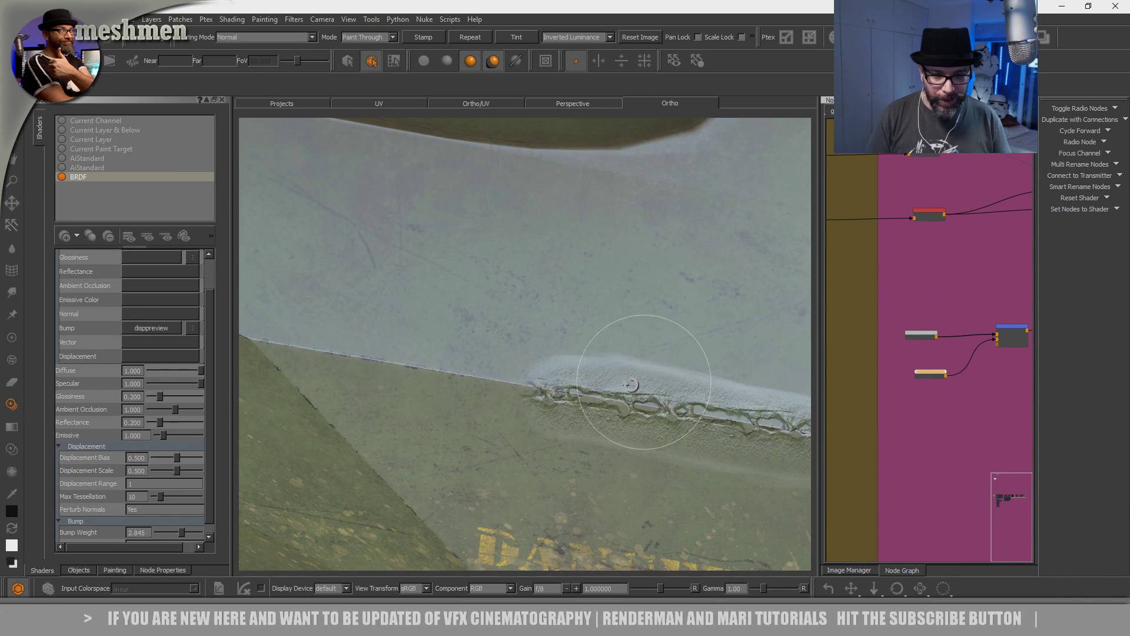
shift+drag(530, 412, 429, 376)
key(shift)
shift+drag(491, 401, 259, 336)
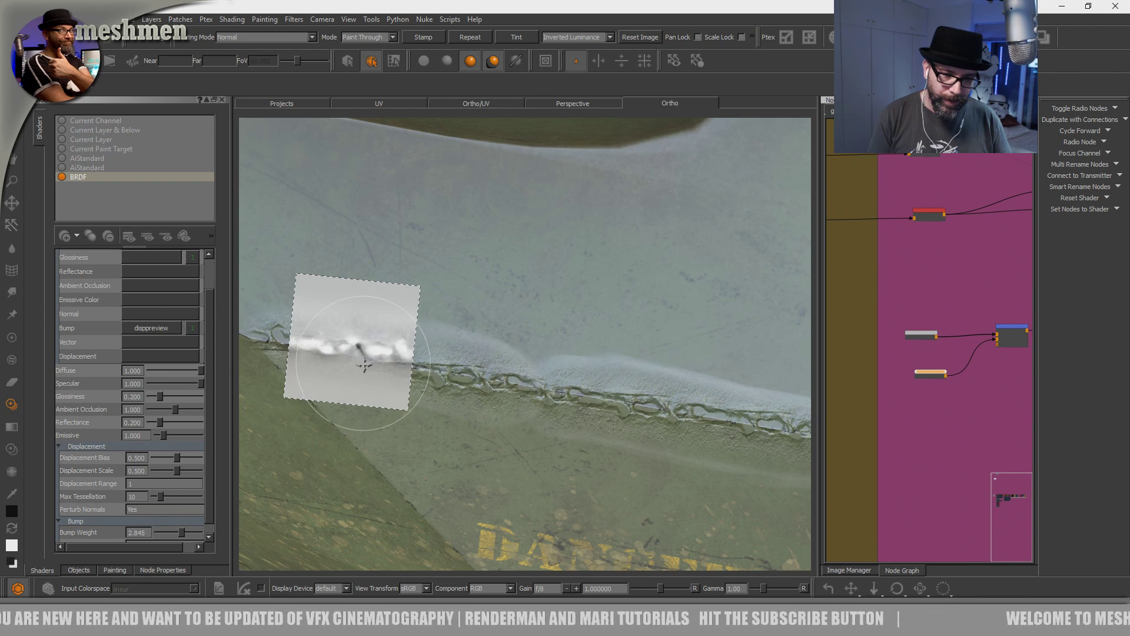
- Enlarge the Paint brush radius to 304
key(p)
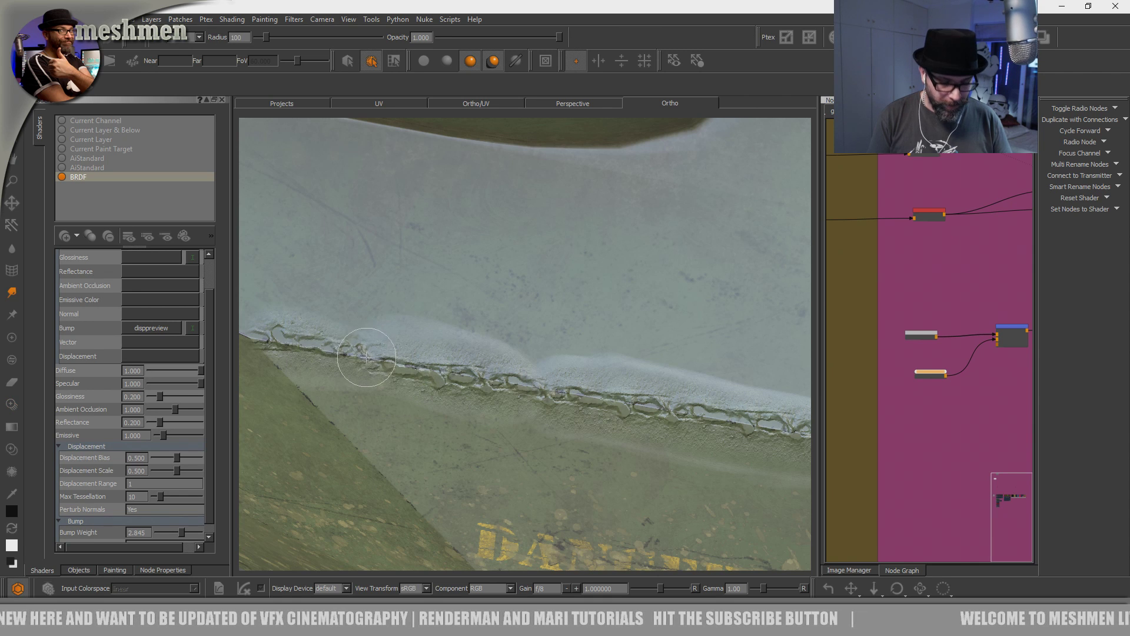
key(r)
drag(349, 349, 380, 336)
mouse_move(300, 339)
mouse_down()
mouse_move(279, 342)
mouse_move(376, 370)
mouse_up()
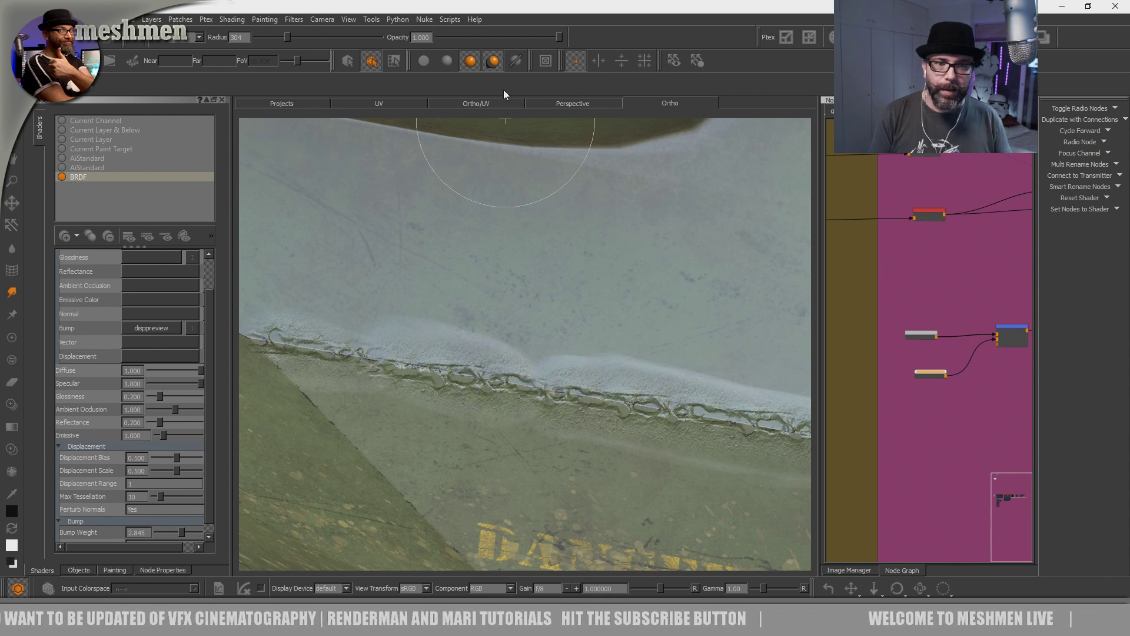
- Set the Paint Through blend to Luminance and stamp short weld strokes on the edge
key(t)
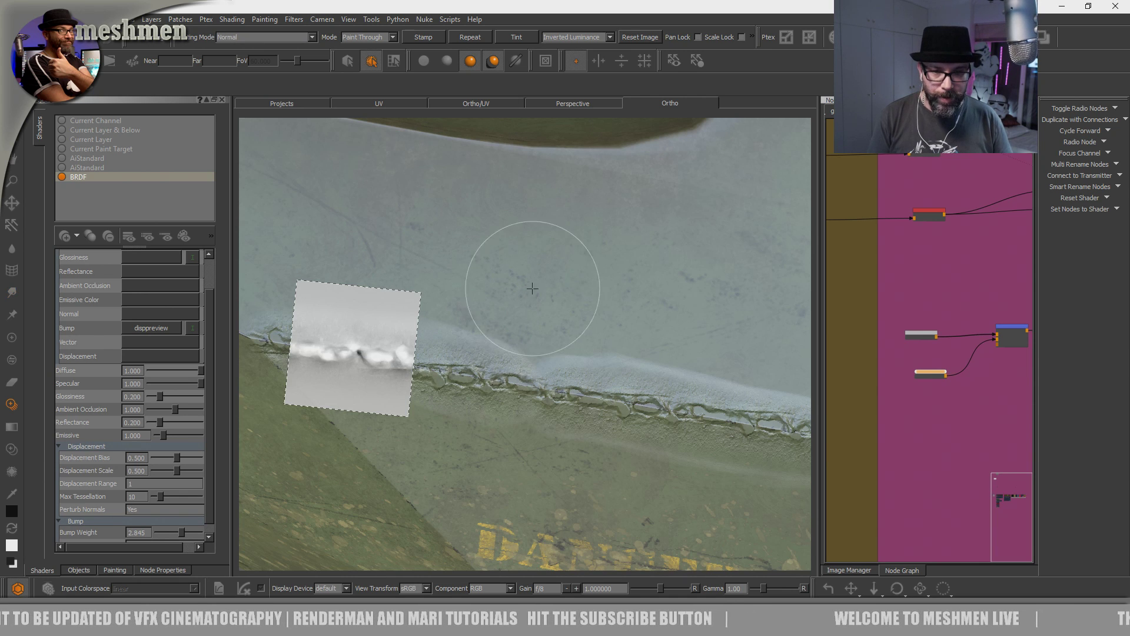
click(584, 36)
click(583, 46)
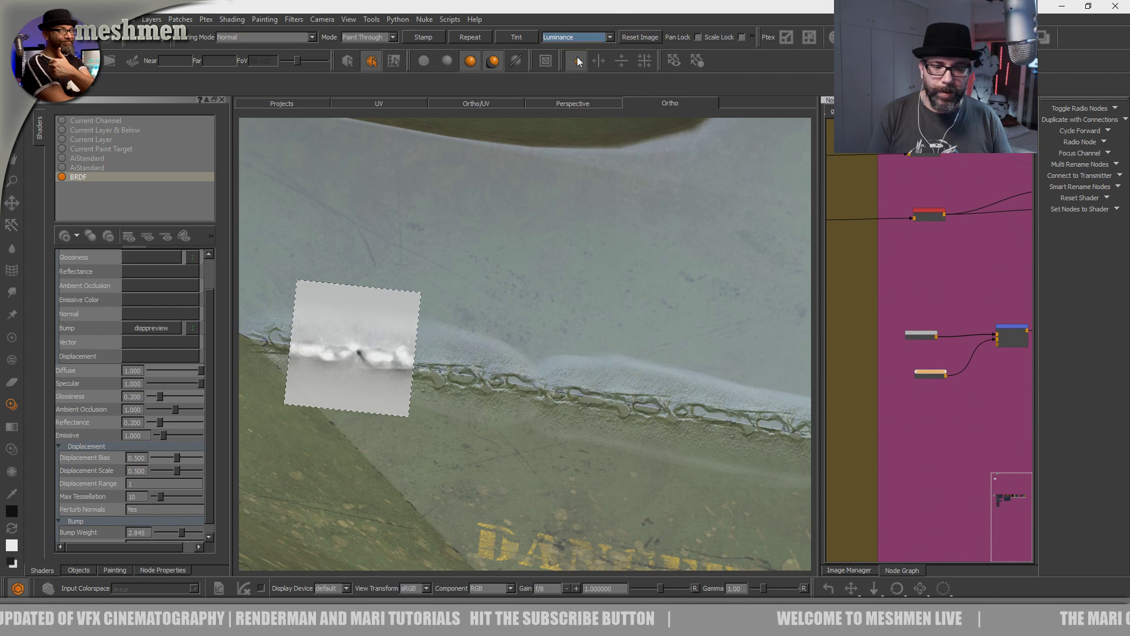
shift+drag(365, 369, 389, 374)
drag(399, 374, 415, 376)
- Switch to No Stencil and extend the weld along the panel edge to the corner
click(567, 37)
click(561, 8)
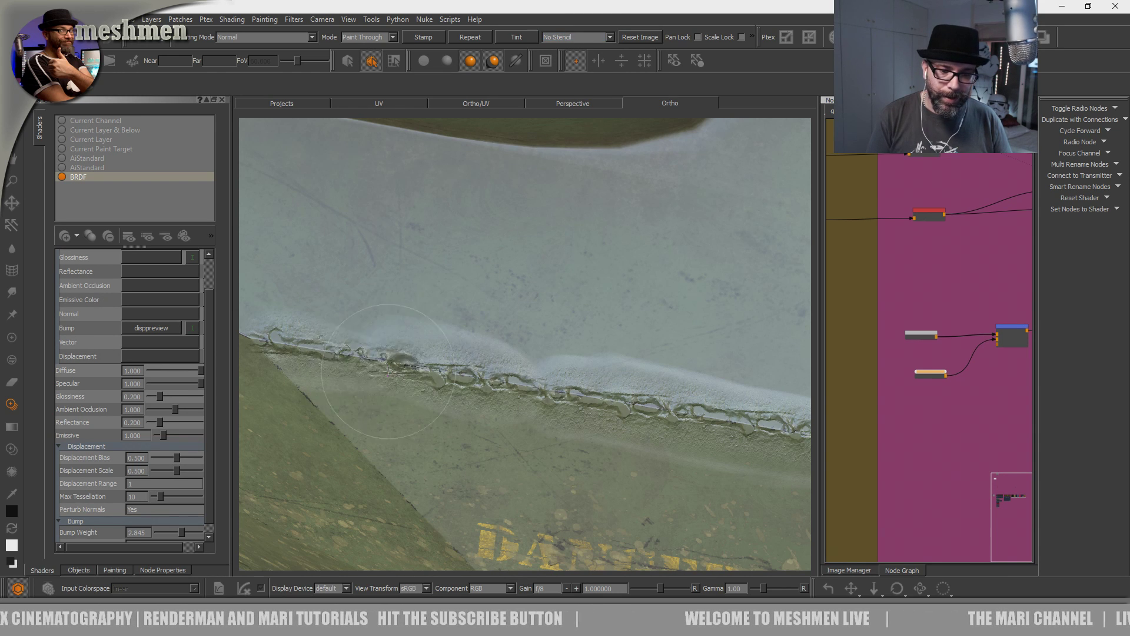
drag(426, 374, 439, 375)
alt+middle_drag(557, 391, 449, 375)
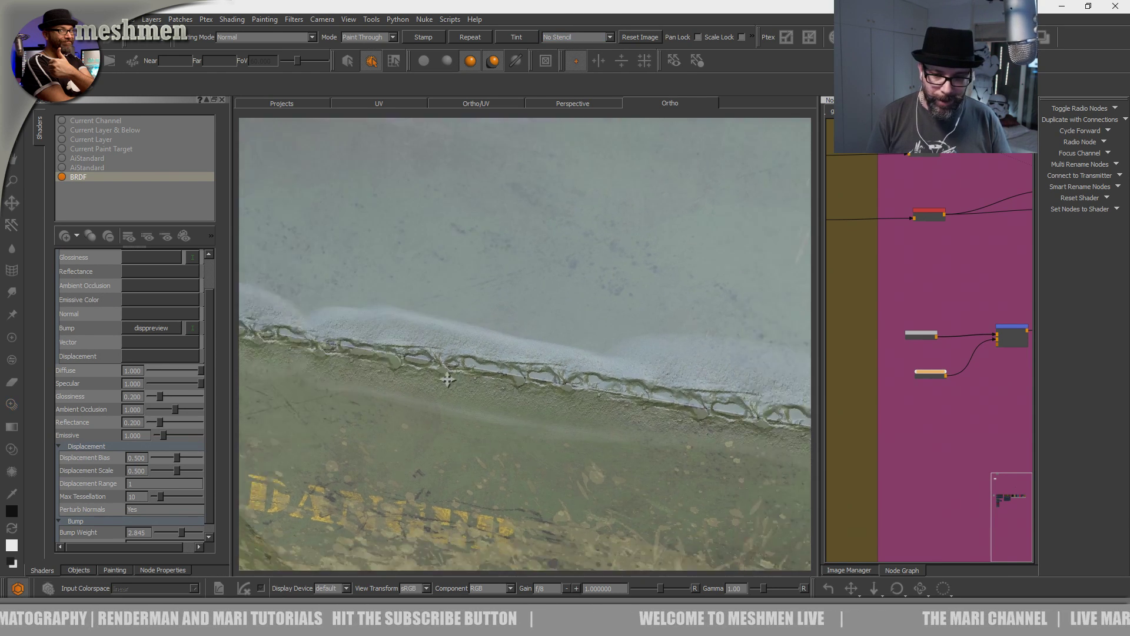
alt+right_drag(449, 376, 557, 374)
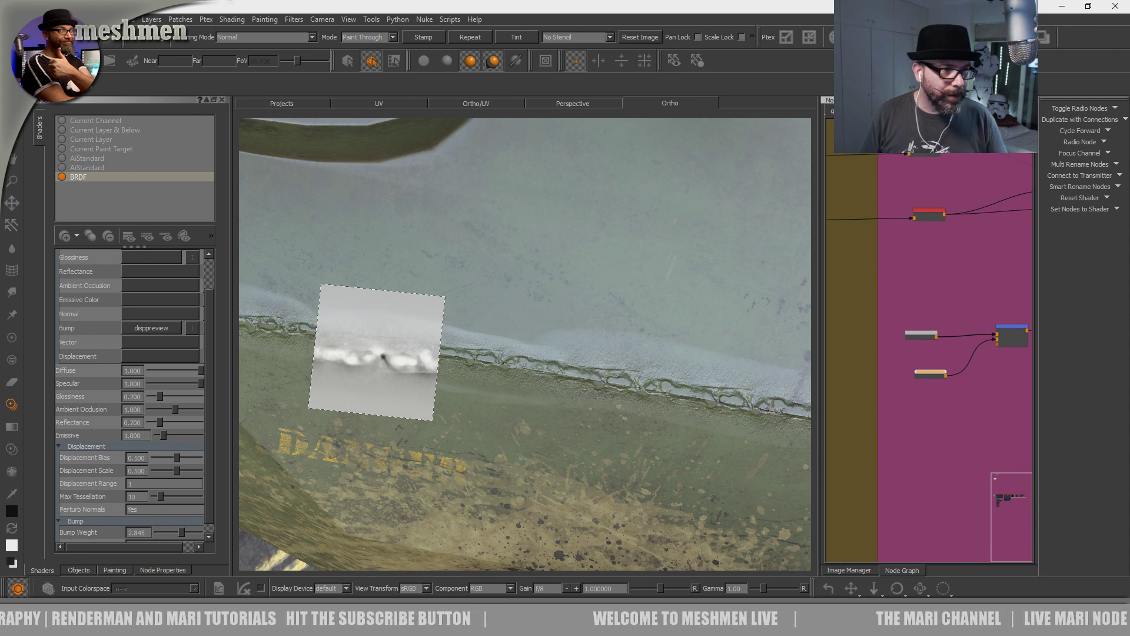
key(s)
alt+drag(540, 249, 482, 254)
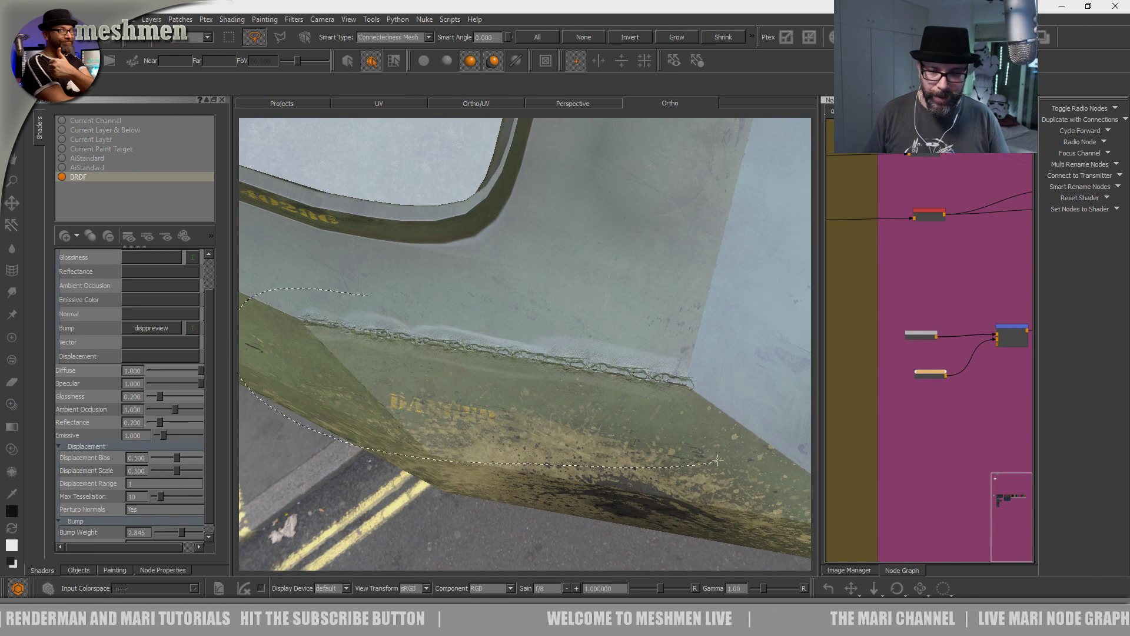
- Fill the lasso-selected lower hull patches with White, then clear the selection
drag(506, 294, 453, 291)
alt+drag(492, 369, 485, 338)
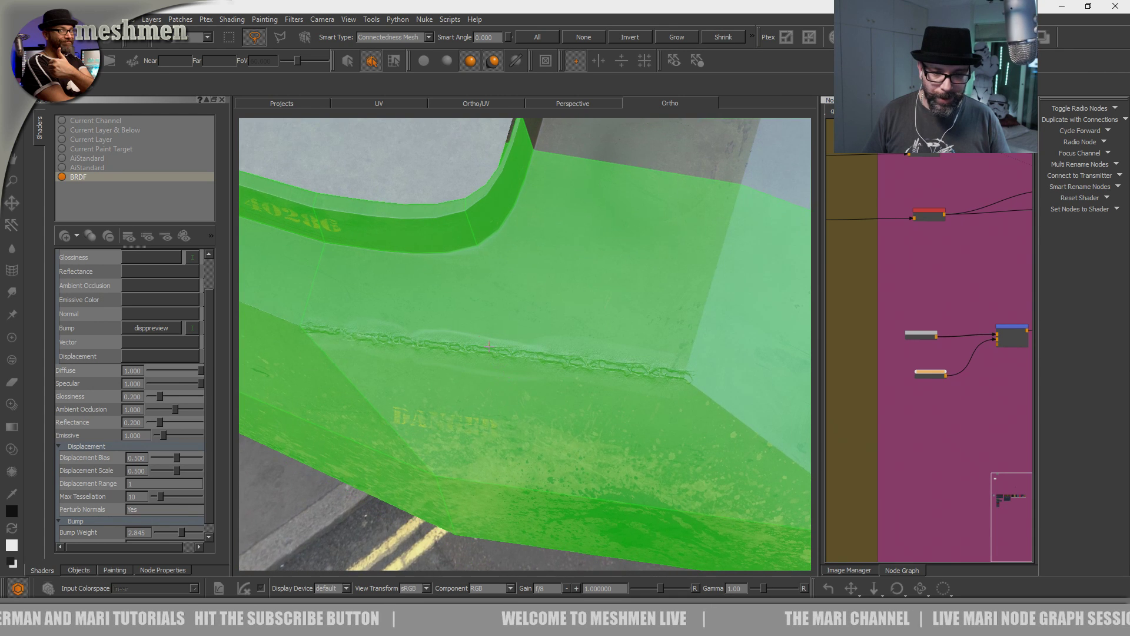
right_click(484, 336)
mouse_move(536, 522)
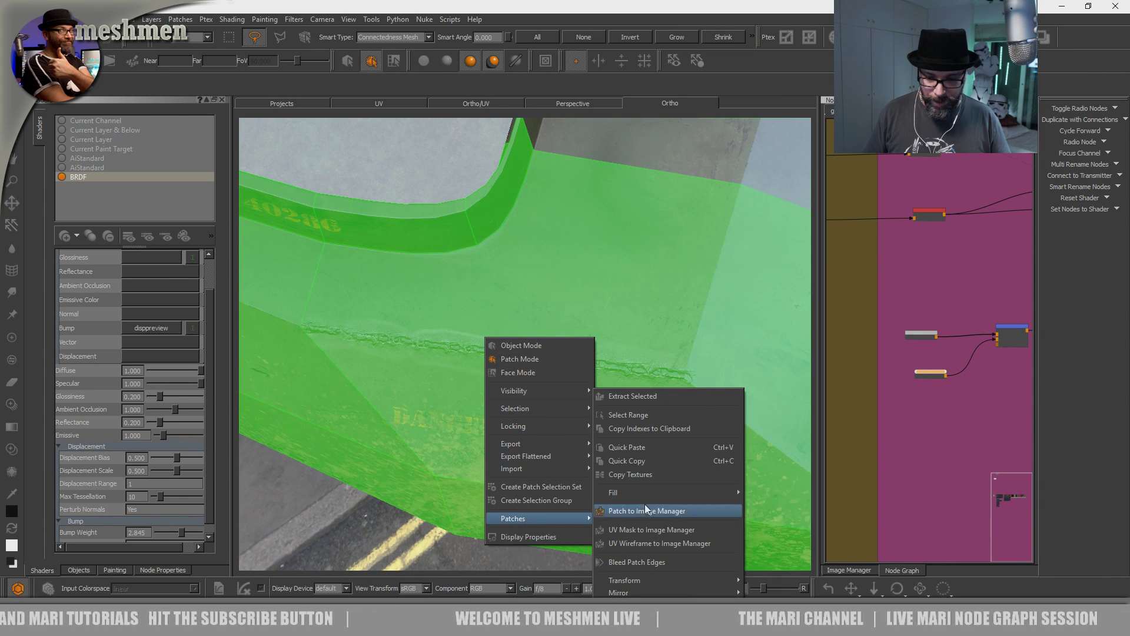
mouse_move(640, 493)
click(804, 520)
alt+drag(565, 497, 550, 493)
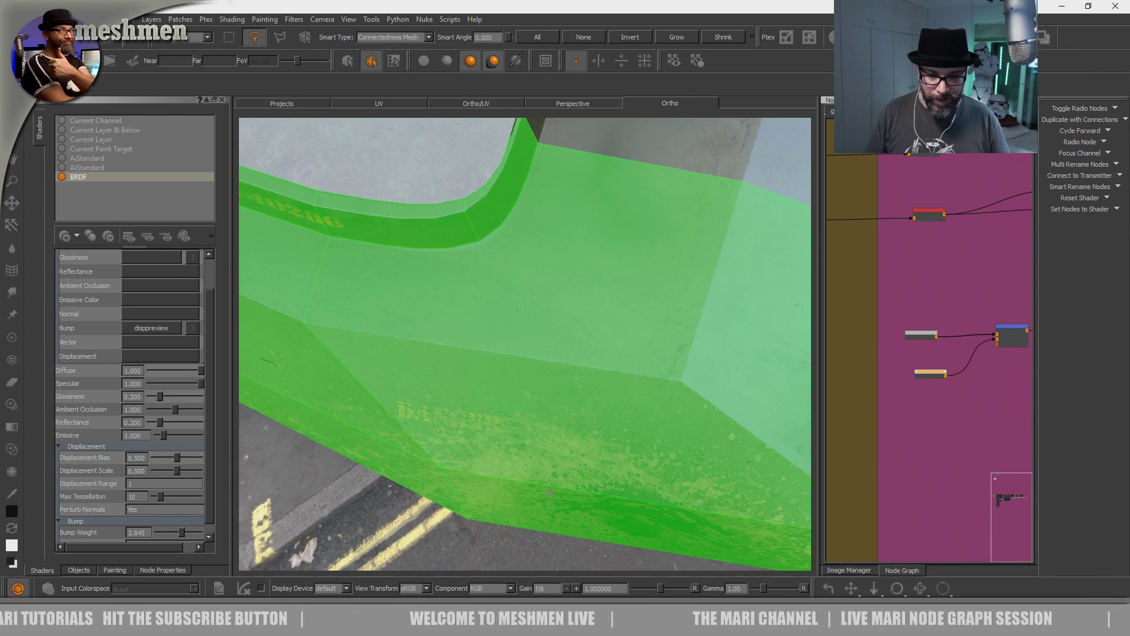
click(436, 522)
- Zoom in on the clean panel edge and try a Paint Through weld stroke, undoing it
alt+drag(436, 522, 457, 547)
alt+right_drag(457, 546, 615, 421)
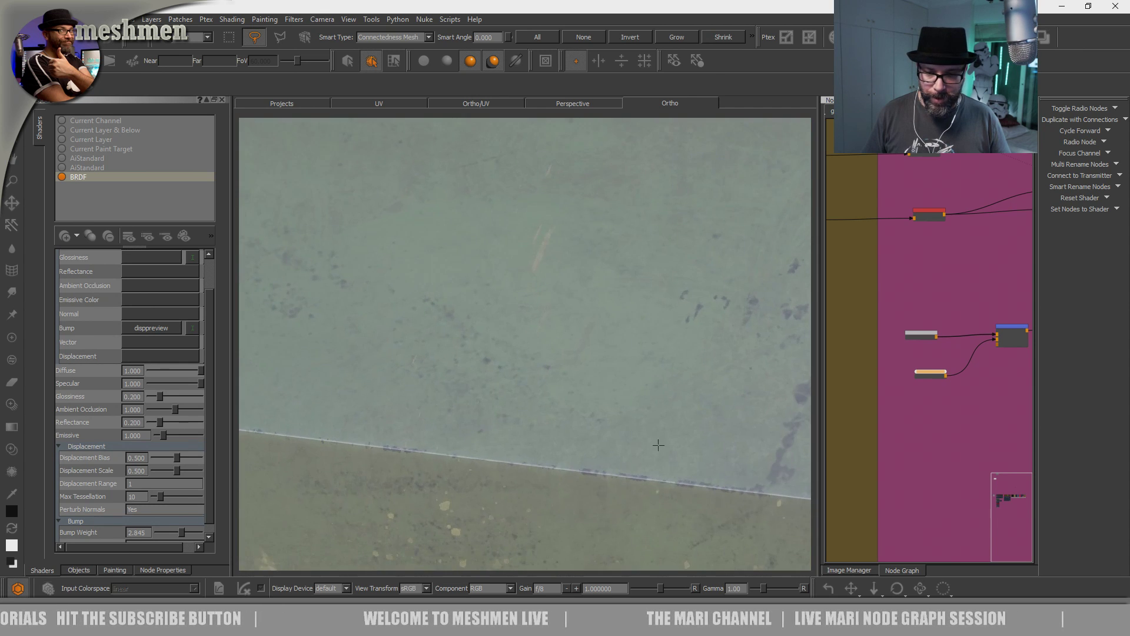
alt+middle_drag(615, 421, 526, 382)
alt+right_drag(525, 382, 492, 383)
alt+drag(492, 383, 533, 403)
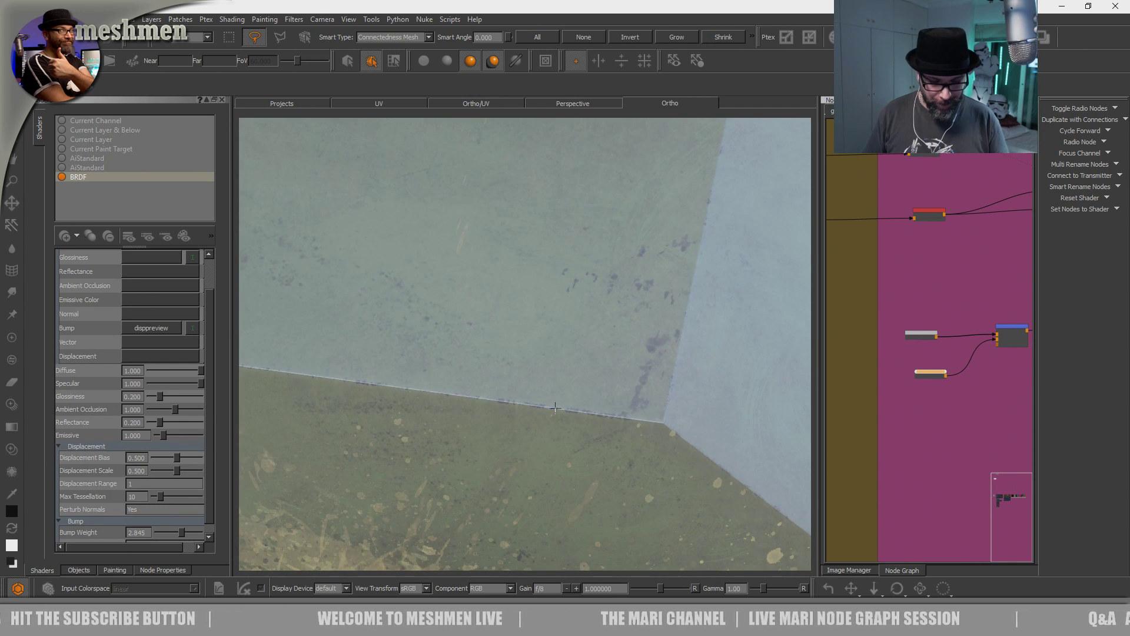
key(h)
mouse_move(600, 447)
mouse_down()
mouse_move(454, 365)
mouse_move(643, 409)
mouse_move(657, 431)
mouse_move(317, 377)
mouse_up()
key(ctrl+z)
- Try two Paint Through weld strokes along the corner edge and undo both
mouse_move(579, 409)
mouse_down()
mouse_move(601, 418)
mouse_move(375, 387)
mouse_up()
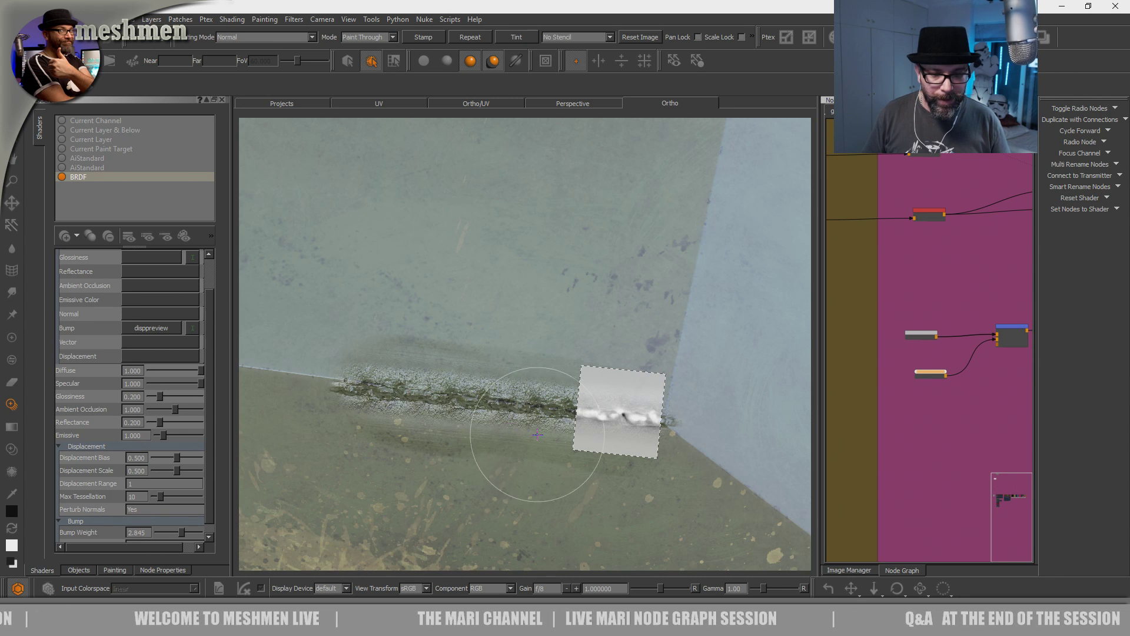
key(ctrl+z)
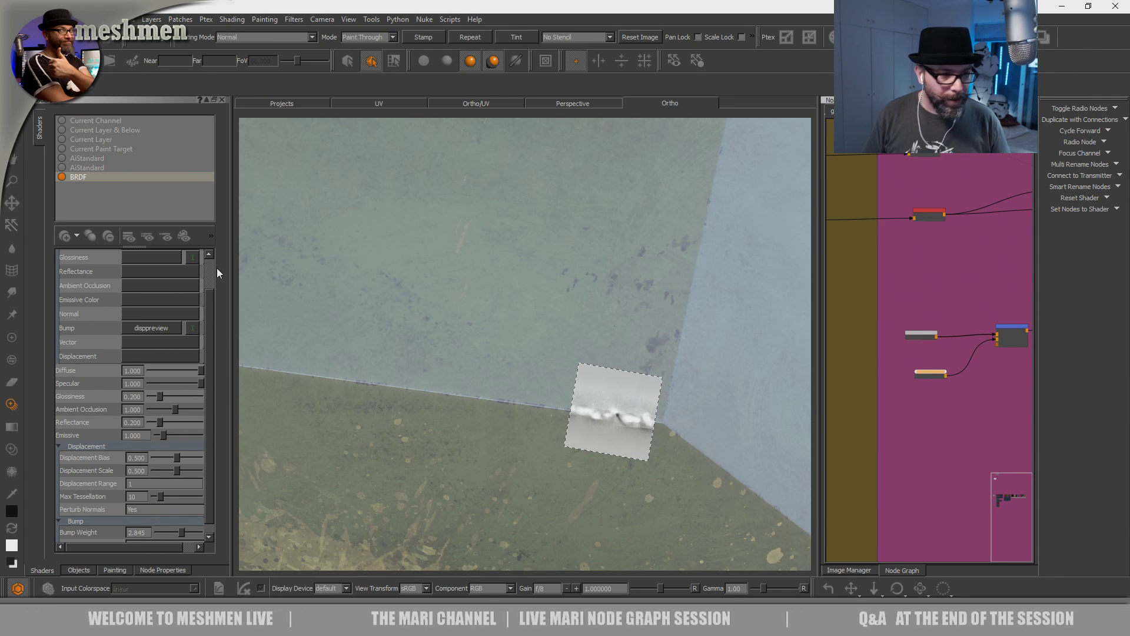
drag(616, 414, 413, 384)
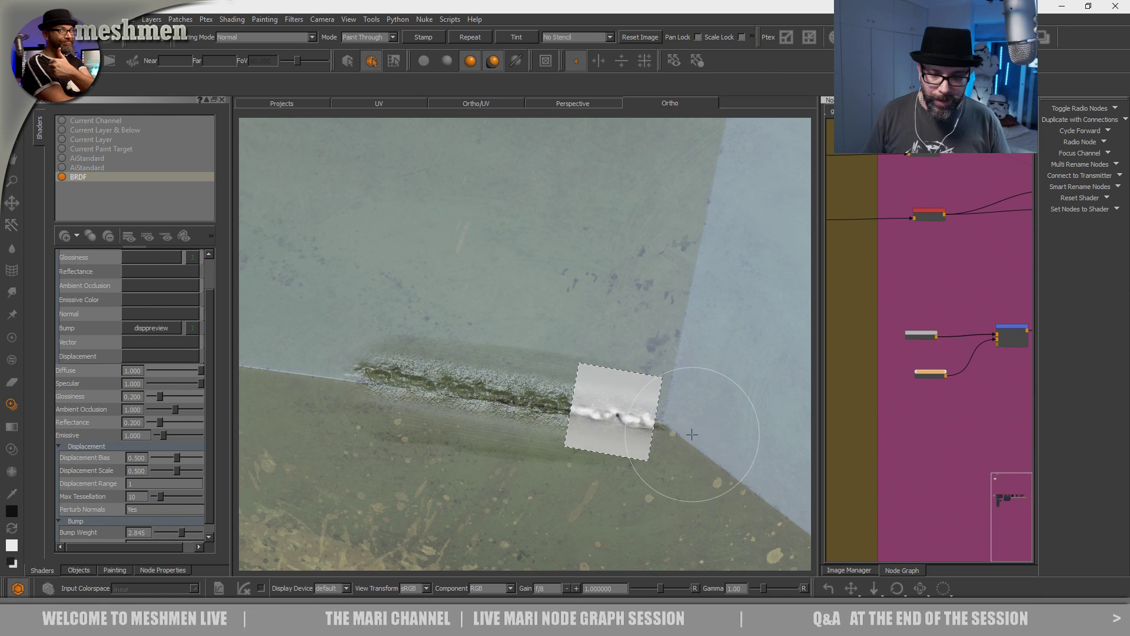
key(ctrl+z)
- Rotate and shrink the weld image, then trial a stroke to the corner and undo it
mouse_move(653, 416)
ctrl+mouse_down()
mouse_move(643, 449)
mouse_move(617, 446)
ctrl+mouse_up()
key(r)
mouse_move(614, 406)
mouse_down()
mouse_move(326, 375)
mouse_move(352, 380)
mouse_up()
drag(564, 421, 637, 419)
key(ctrl+z)
- Pick a brush from the Basic Brushes set and paint the weld along the edge to the corner
key(k)
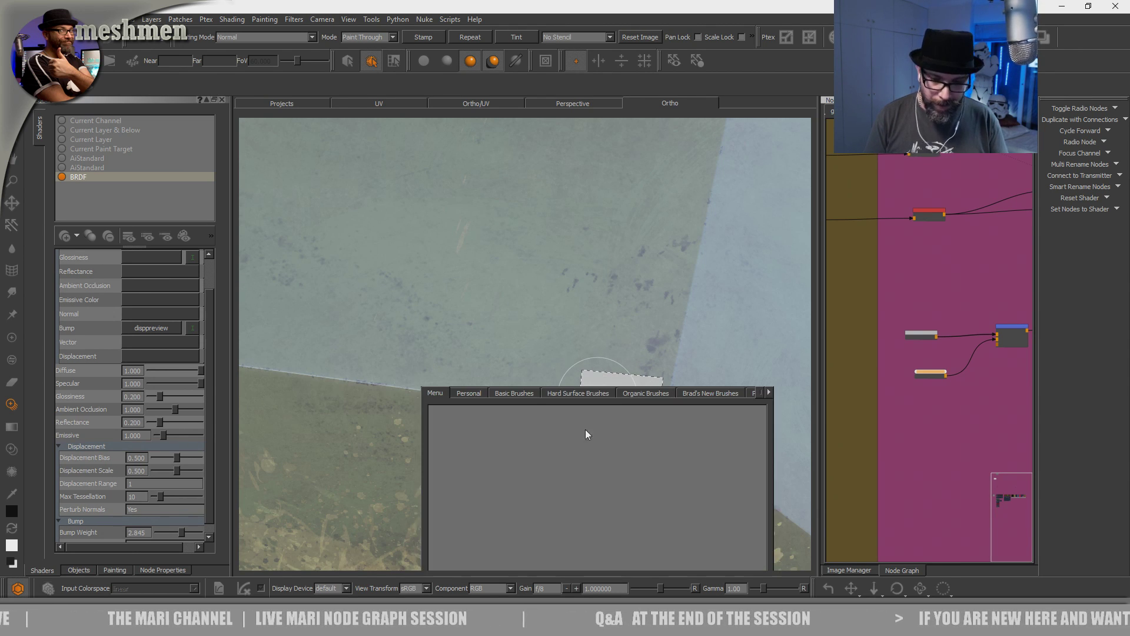
click(548, 393)
click(512, 395)
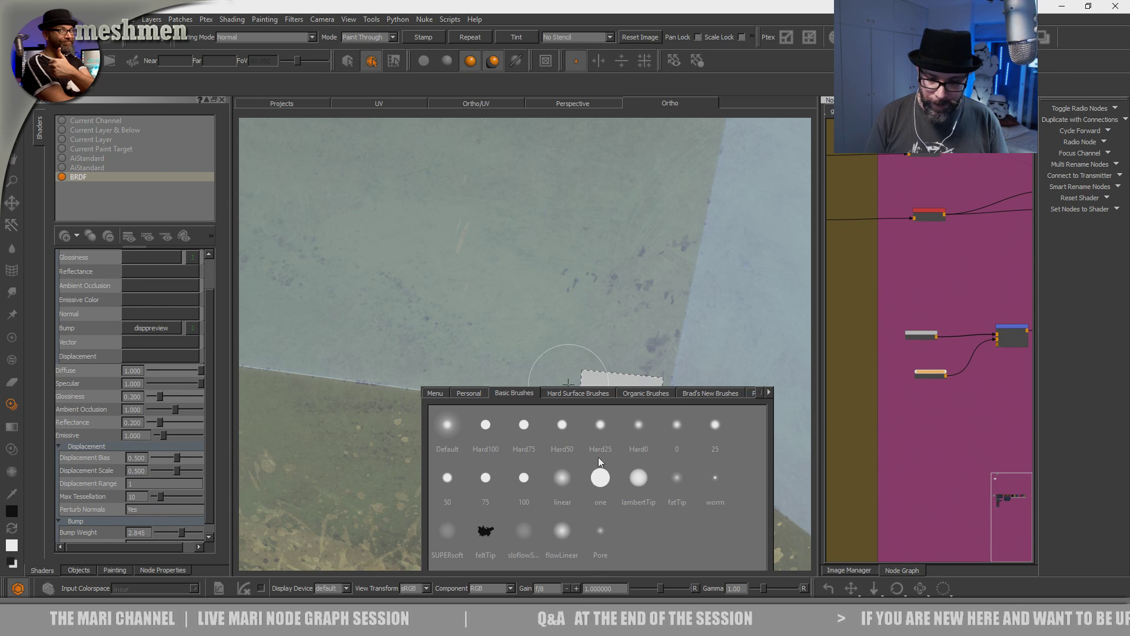
click(633, 422)
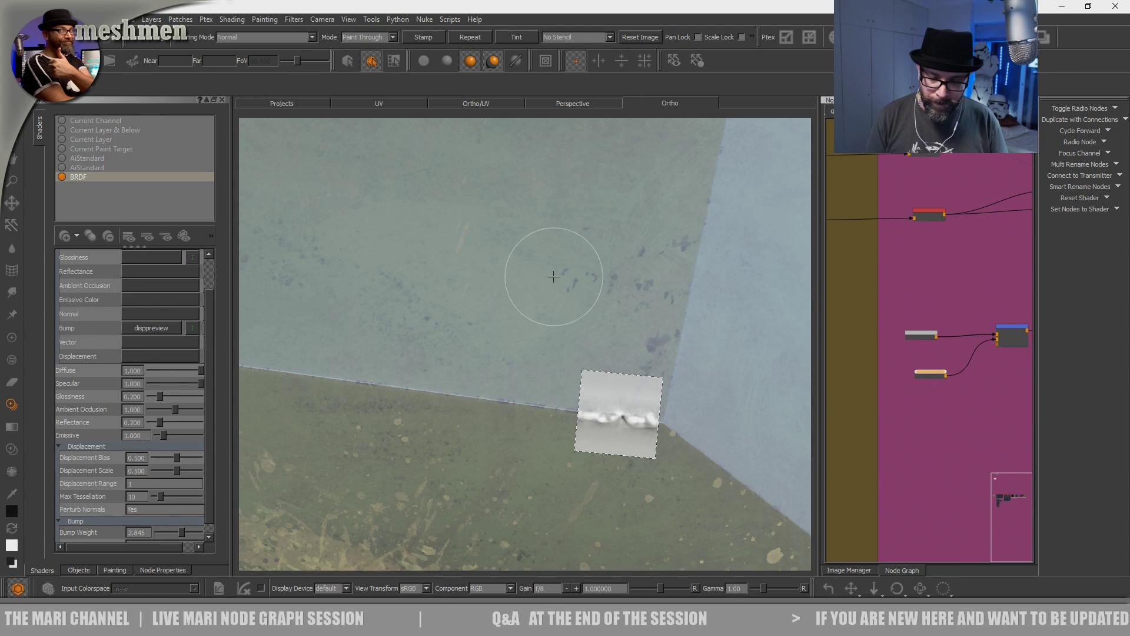
mouse_move(512, 406)
mouse_down()
mouse_move(650, 421)
mouse_move(447, 406)
mouse_move(406, 382)
mouse_move(362, 379)
mouse_move(376, 409)
mouse_up()
- Smudge the weld's right end toward the corner with the Paint brush
key(p)
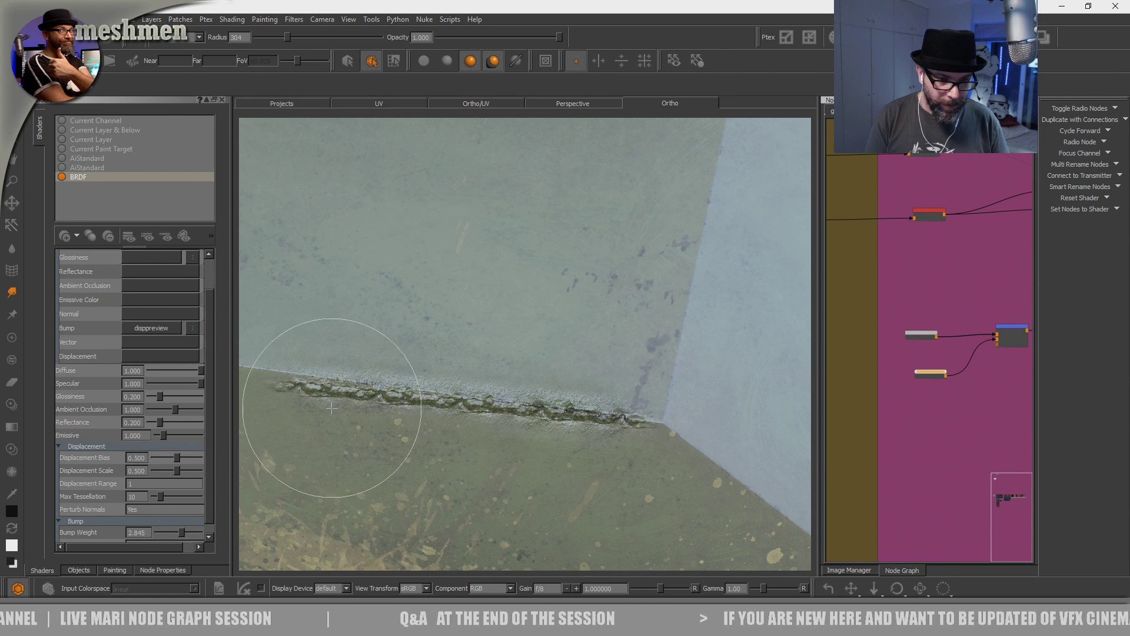
drag(637, 425, 662, 426)
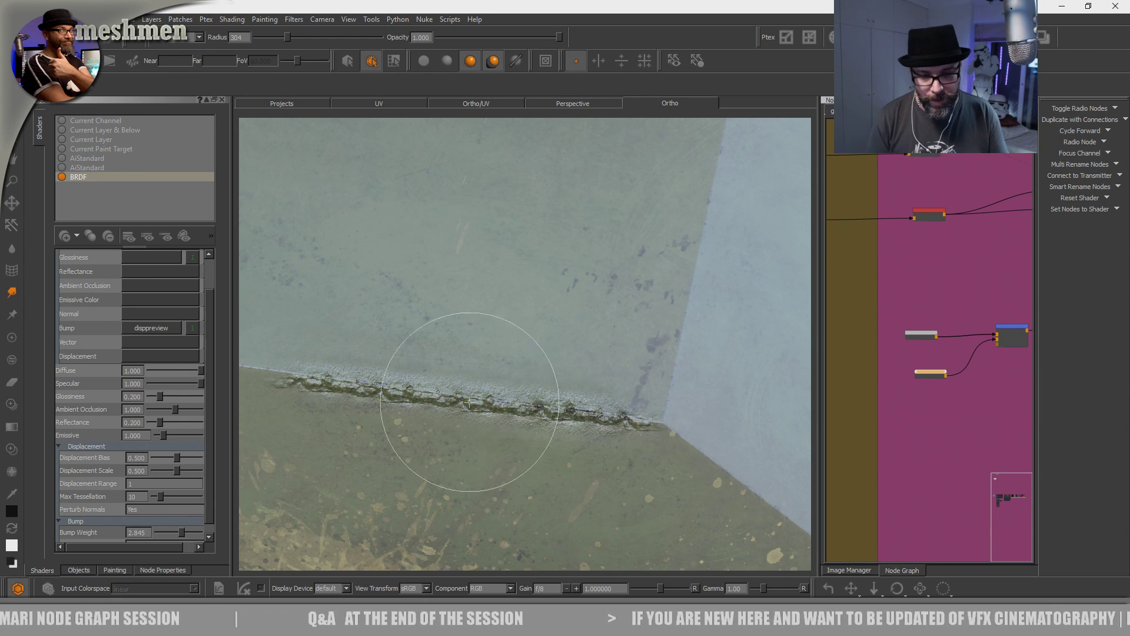
alt+middle_drag(435, 387, 669, 409)
mouse_move(669, 409)
alt+mouse_down()
mouse_move(548, 400)
mouse_move(555, 391)
alt+mouse_up()
alt+middle_drag(555, 390, 527, 412)
alt+drag(527, 411, 538, 447)
alt+middle_drag(537, 447, 603, 413)
alt+right_drag(603, 413, 638, 412)
key(p)
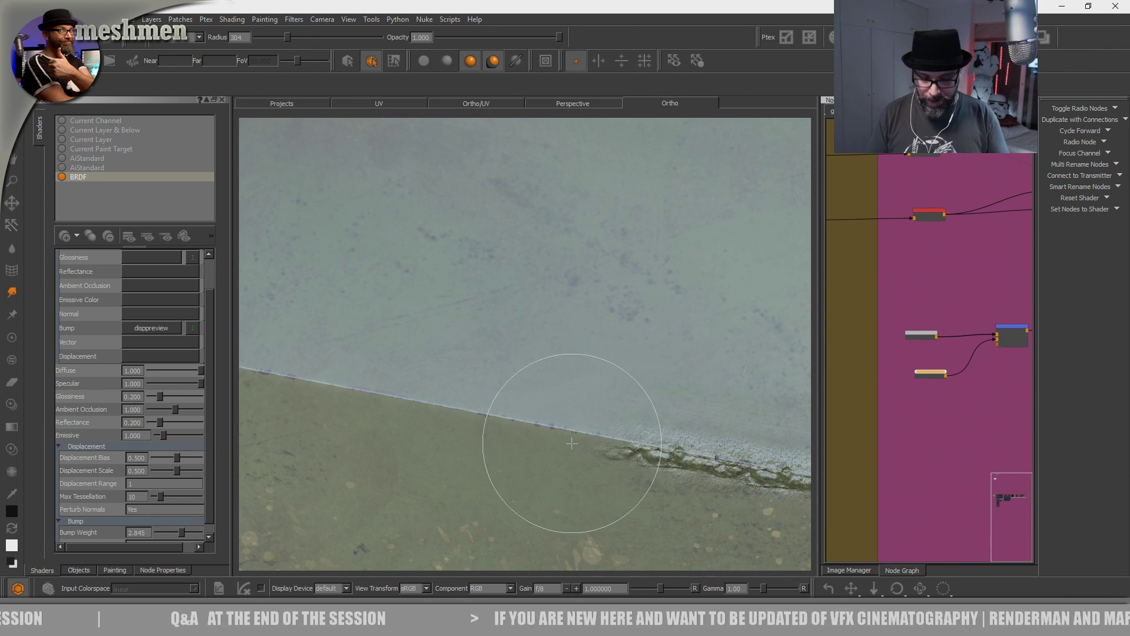
key(t)
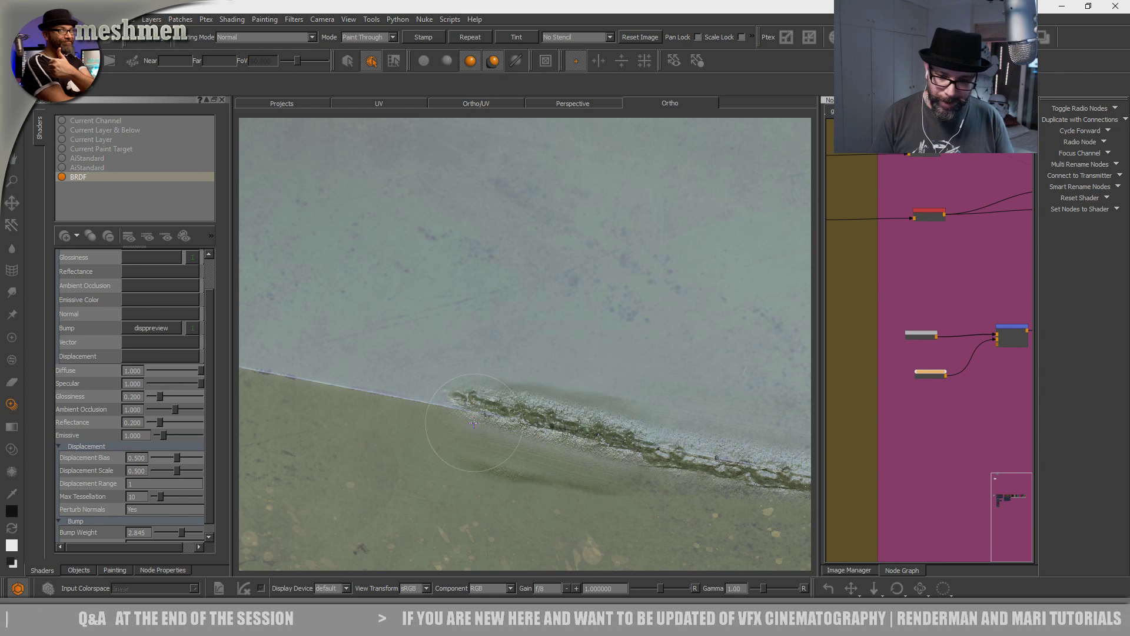
- Paint along the long panel edge, then undo the stroke that covered the weld
drag(548, 438, 633, 457)
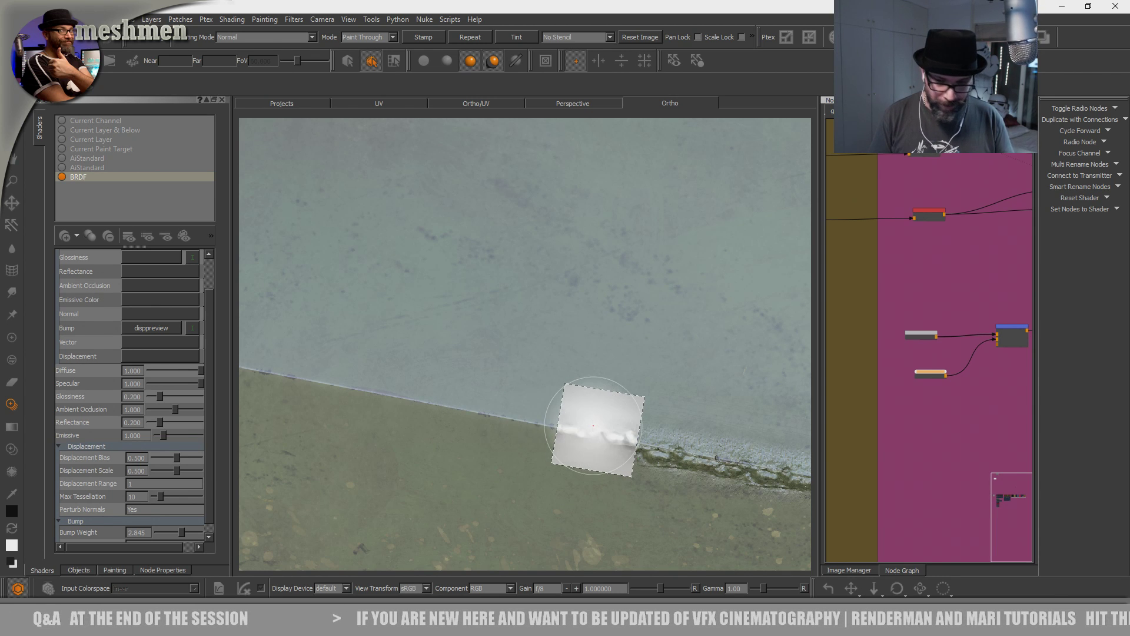
mouse_move(452, 416)
mouse_down()
mouse_move(304, 384)
mouse_move(564, 411)
mouse_up()
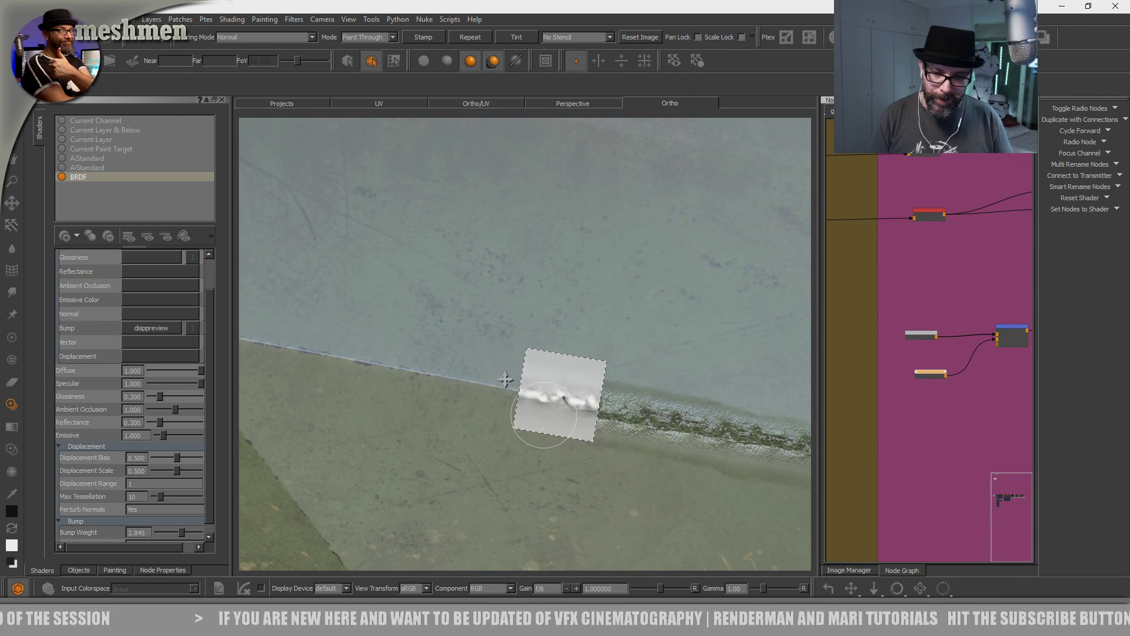
key(ctrl+z)
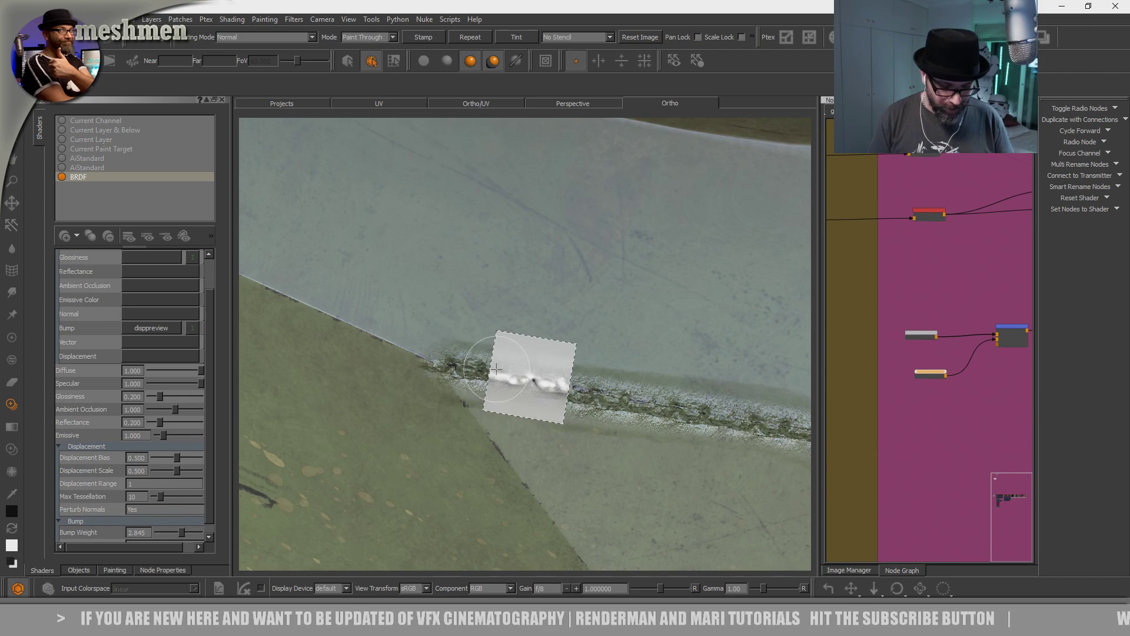
- Extend the weld bead down the diagonal edge beside the DANGER lettering
alt+right_drag(624, 375, 472, 403)
alt+drag(472, 403, 468, 359)
alt+middle_drag(468, 359, 458, 341)
alt+right_drag(458, 341, 522, 345)
alt+drag(522, 345, 517, 401)
alt+right_drag(517, 401, 512, 393)
mouse_move(512, 393)
alt+mouse_down()
mouse_move(511, 362)
mouse_move(509, 396)
alt+mouse_up()
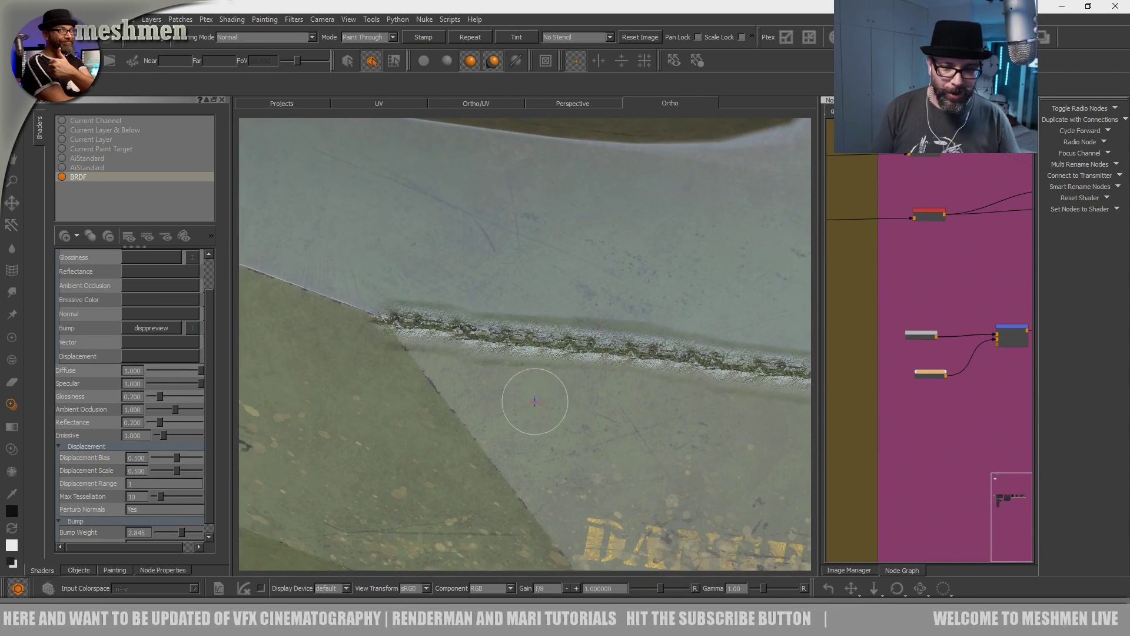
alt+right_drag(510, 395, 494, 409)
alt+drag(494, 408, 521, 408)
alt+right_drag(521, 408, 521, 422)
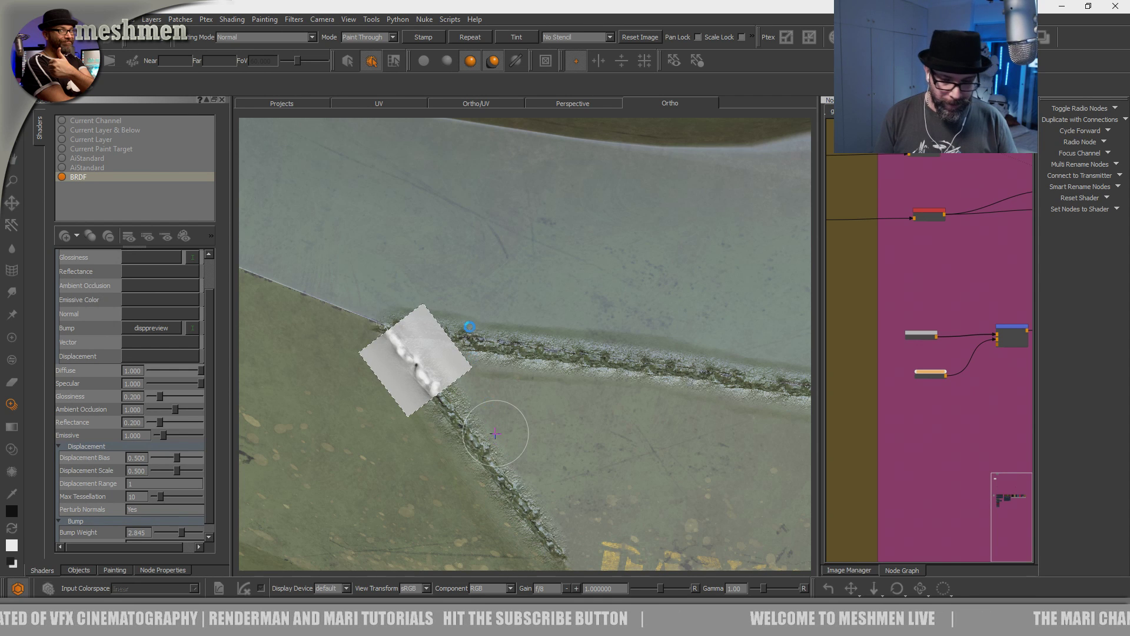
alt+middle_drag(610, 462, 504, 212)
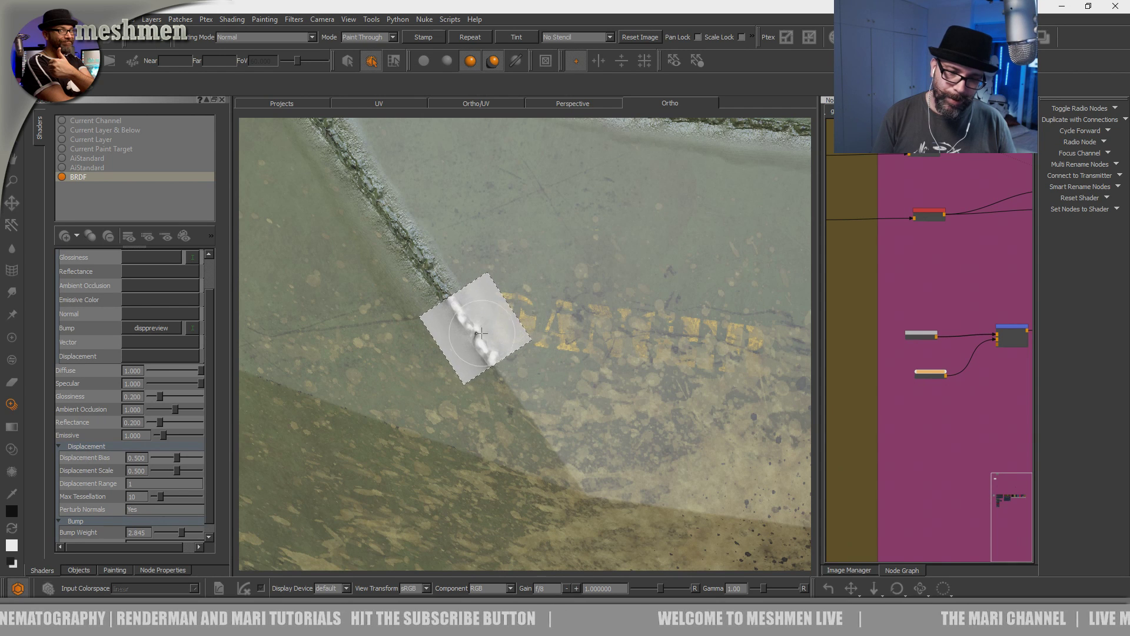
drag(545, 454, 581, 506)
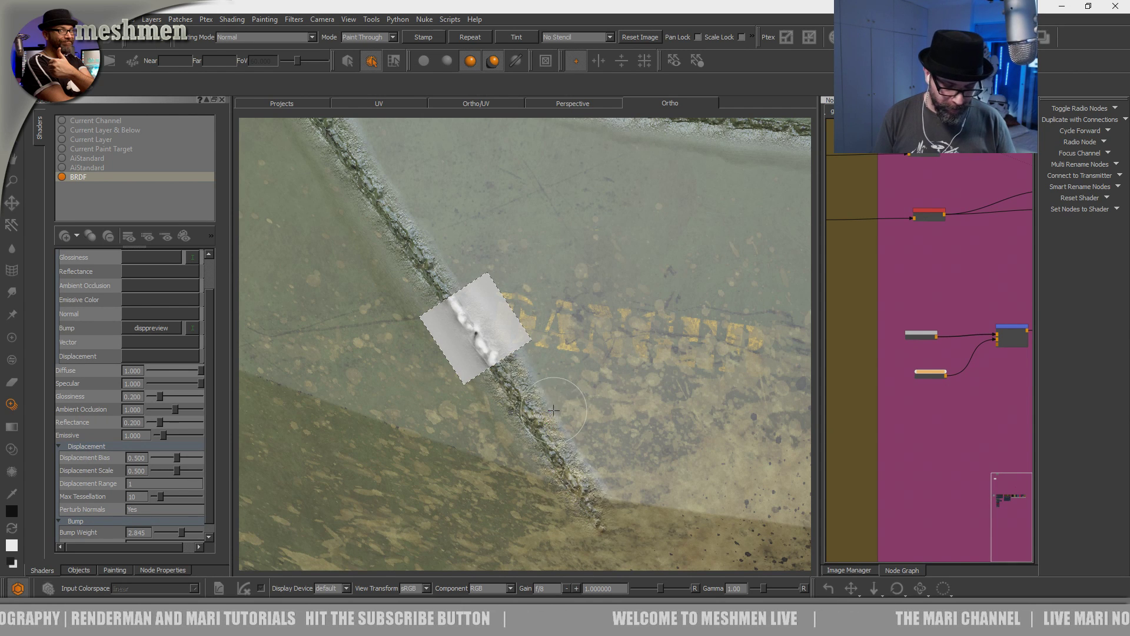
key(e)
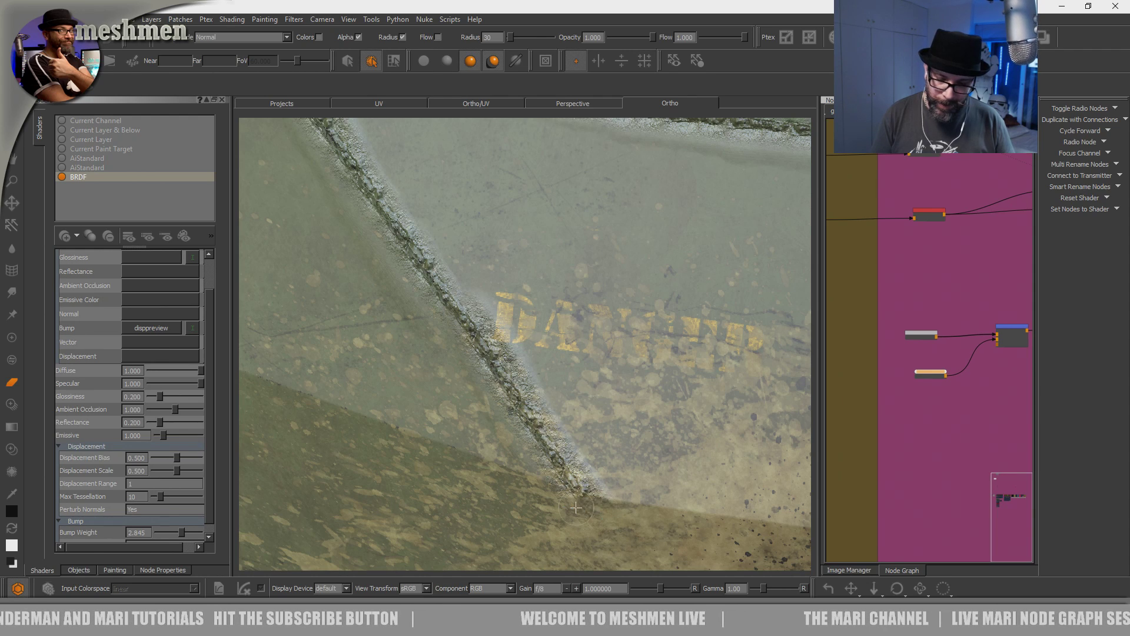
alt+right_drag(676, 353, 518, 400)
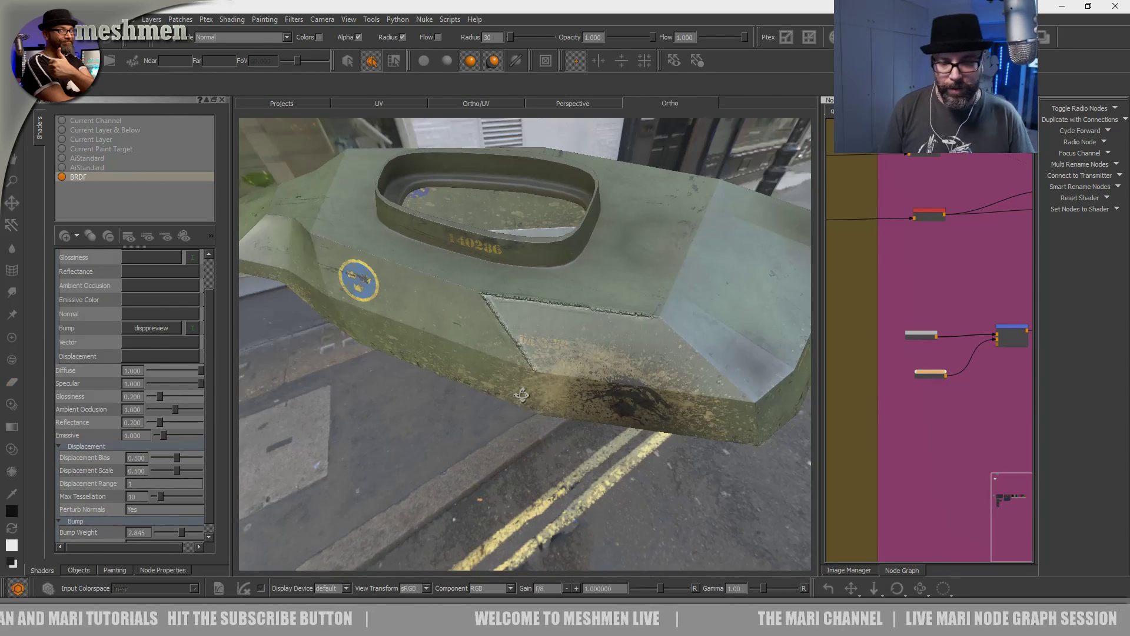
- Stamp a weld bead along the lower panel edge near the DANGER lettering
alt+drag(518, 401, 514, 369)
alt+right_drag(515, 368, 594, 359)
alt+middle_drag(539, 352, 566, 376)
alt+right_drag(565, 376, 563, 324)
key(t)
mouse_move(564, 325)
mouse_down()
mouse_move(604, 419)
mouse_move(575, 420)
mouse_up()
drag(505, 411, 556, 418)
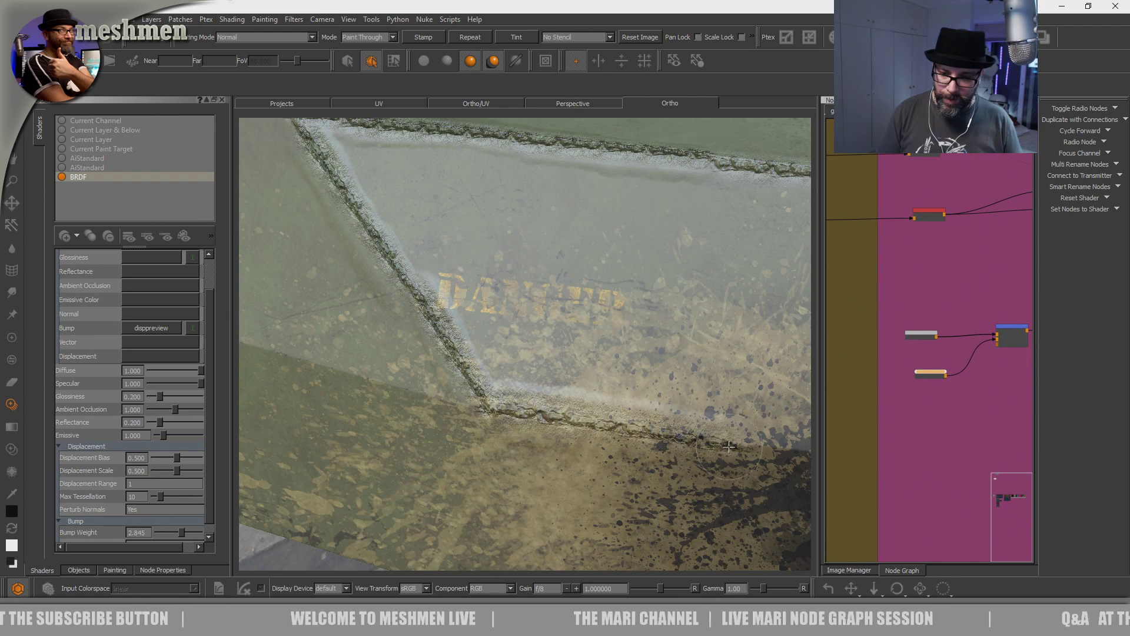
mouse_move(687, 441)
middle_down()
mouse_move(449, 411)
mouse_move(541, 442)
middle_up()
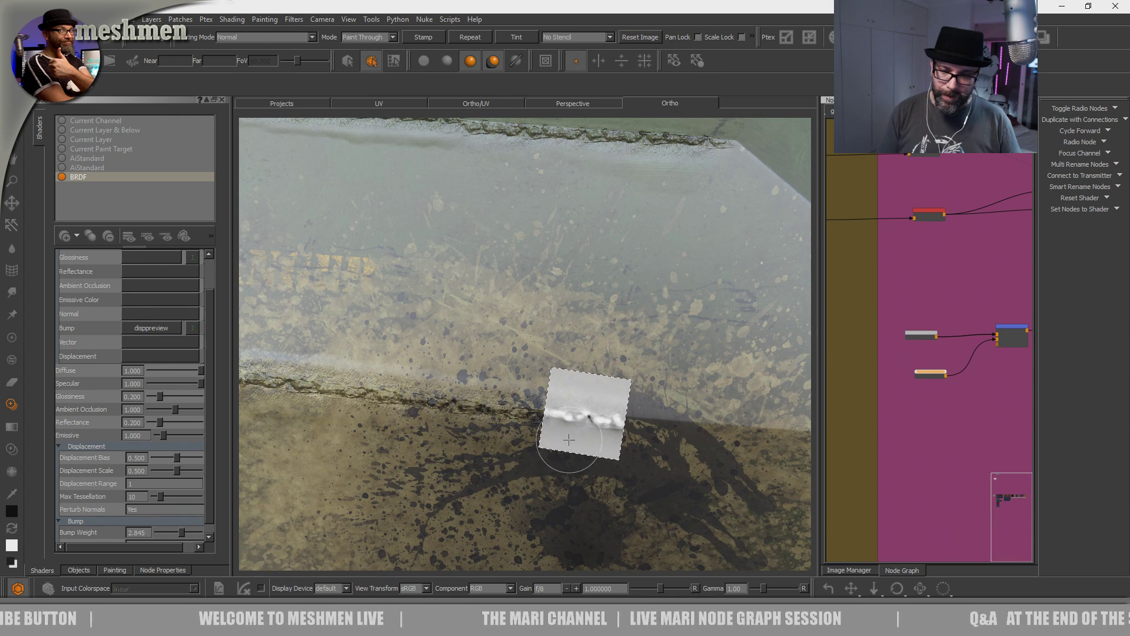
drag(602, 425, 732, 421)
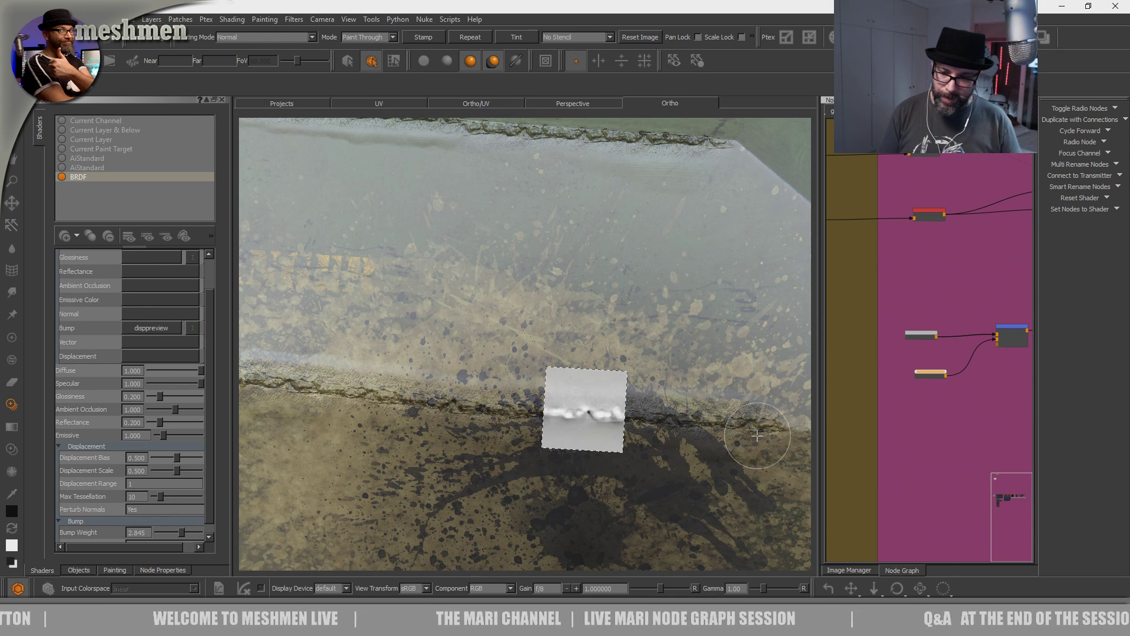
middle_drag(686, 468, 476, 396)
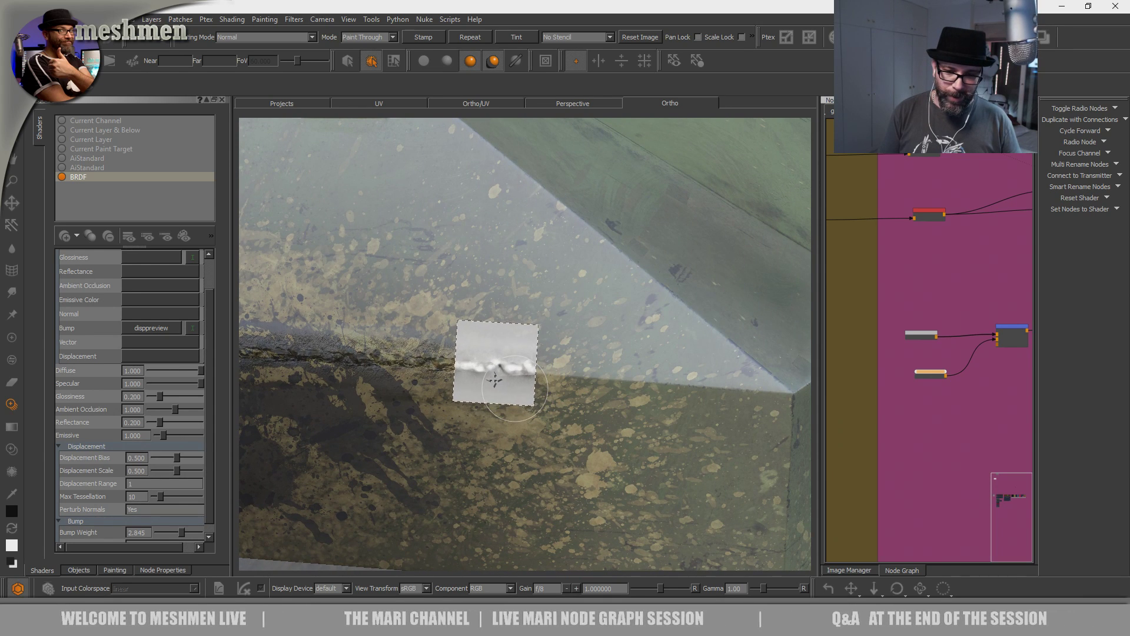
drag(491, 371, 669, 395)
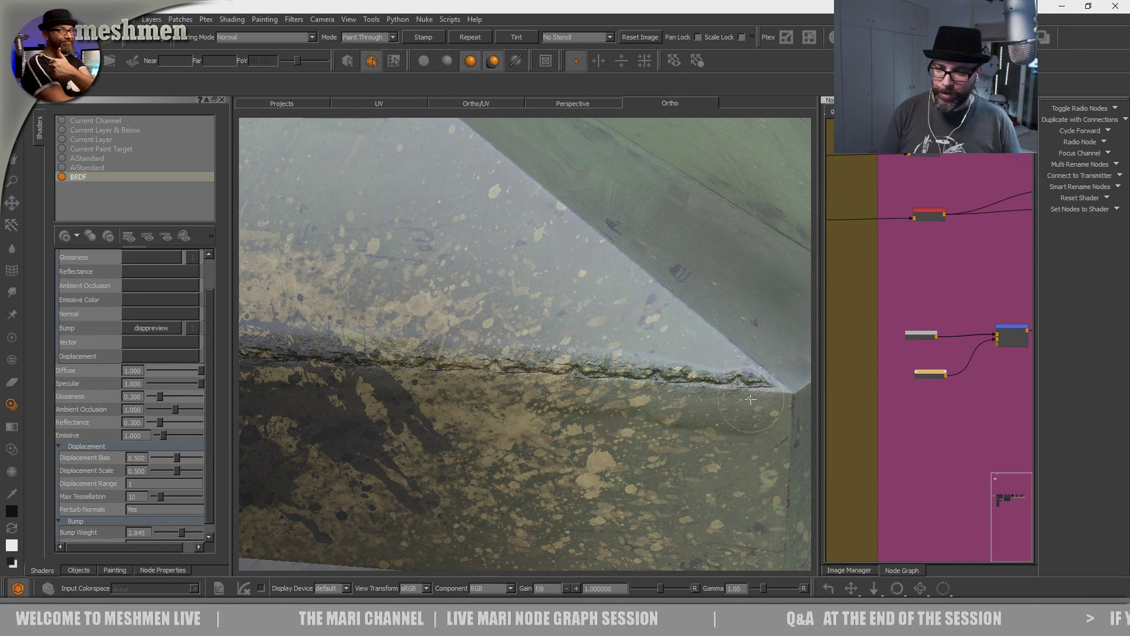
- Continue the weld bead down the raised panel's diagonal seam
key(p)
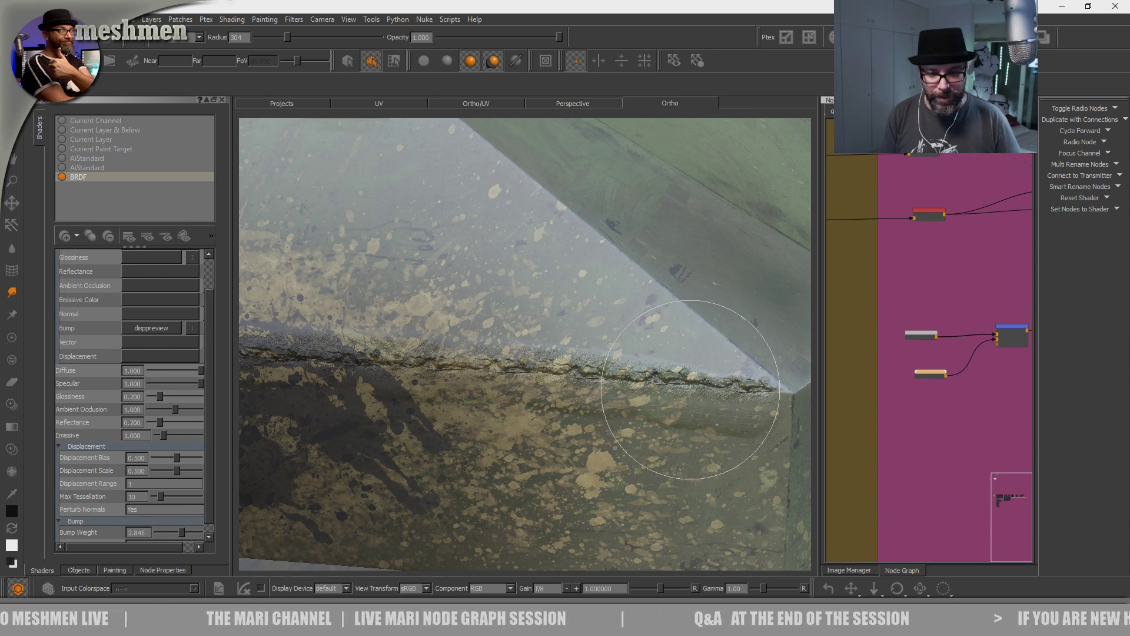
alt+right_drag(691, 389, 570, 341)
alt+drag(571, 342, 542, 383)
alt+right_drag(542, 383, 562, 409)
alt+middle_drag(562, 409, 609, 434)
key(t)
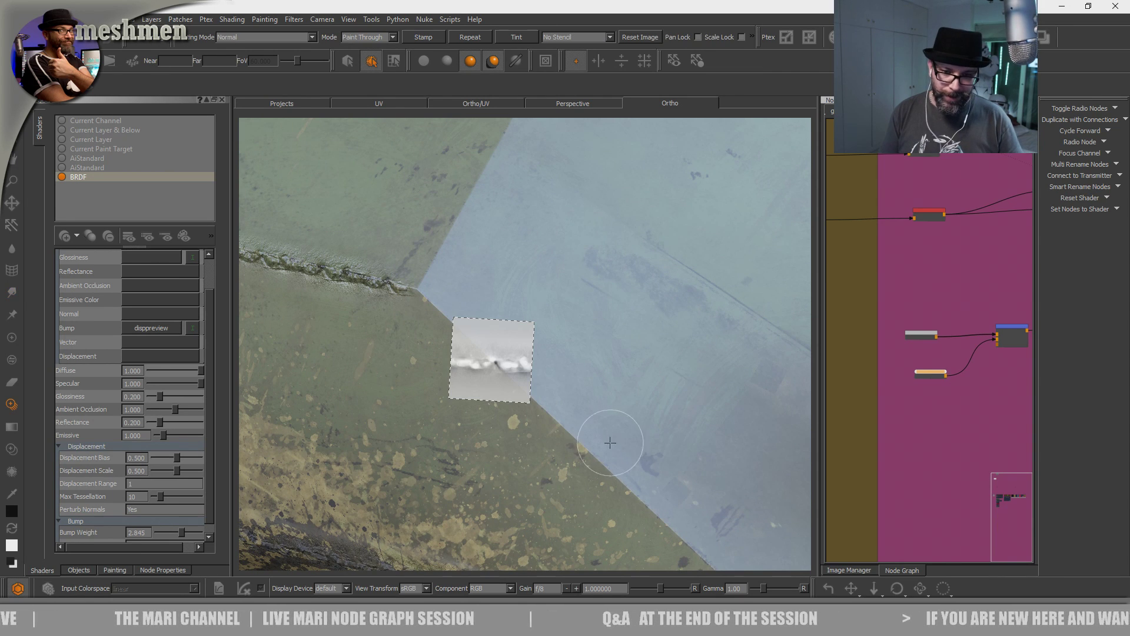
mouse_move(496, 378)
ctrl+mouse_down()
mouse_move(452, 321)
mouse_move(513, 383)
ctrl+mouse_up()
drag(564, 445, 682, 555)
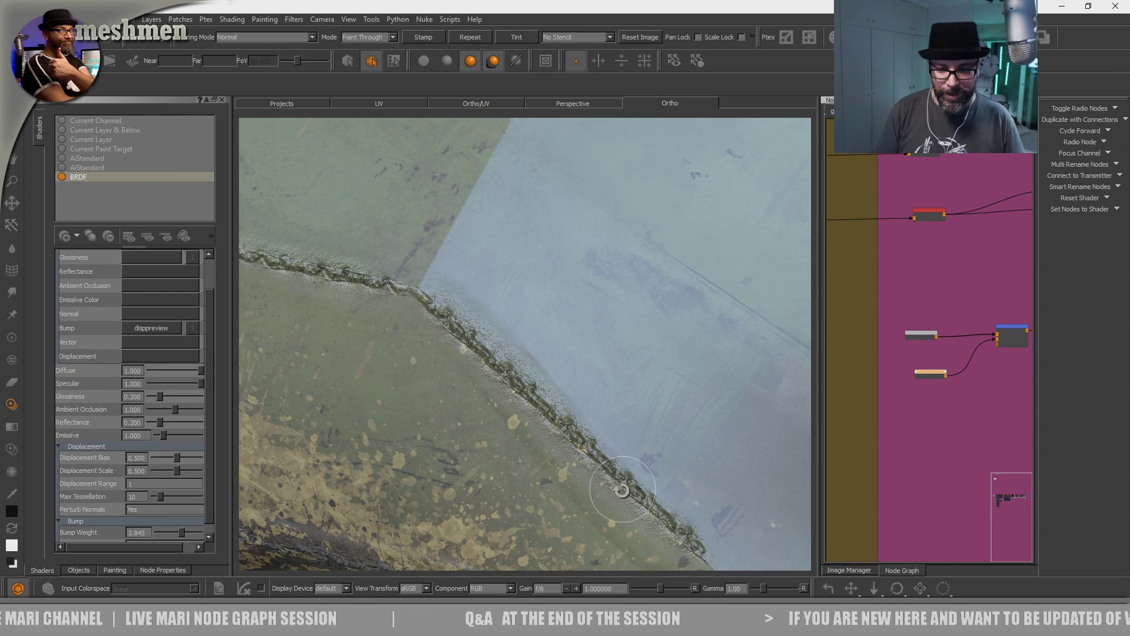
alt+middle_drag(621, 488, 499, 319)
mouse_move(528, 343)
alt+mouse_down()
mouse_move(567, 399)
mouse_move(587, 409)
mouse_move(560, 408)
mouse_move(563, 387)
mouse_move(558, 416)
alt+mouse_up()
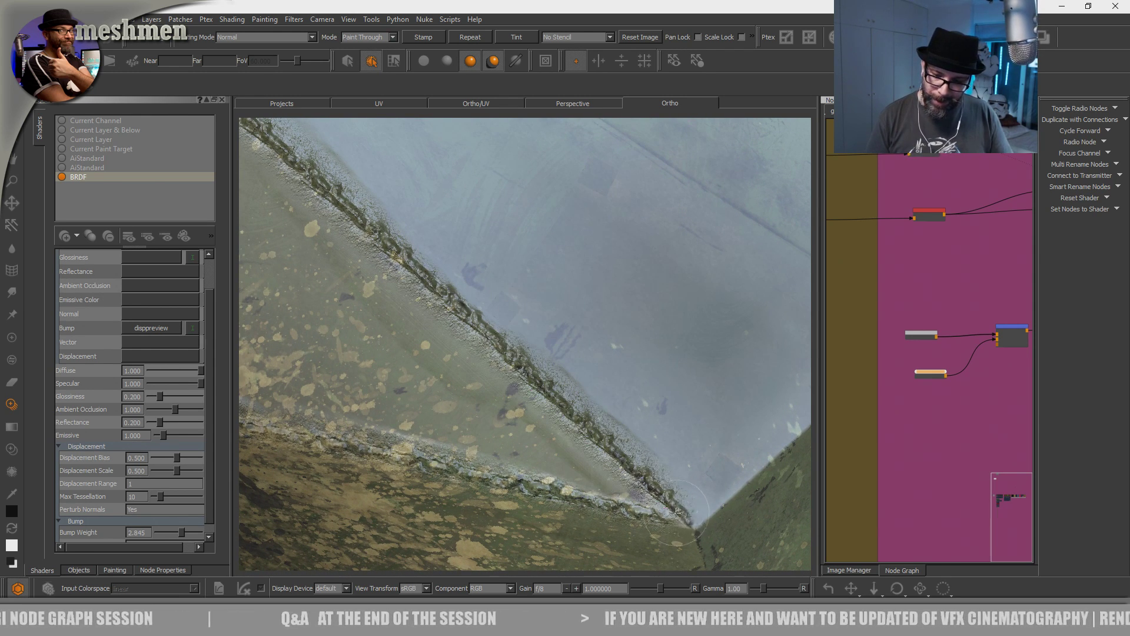
mouse_move(618, 471)
alt+mouse_down()
mouse_move(567, 411)
mouse_move(573, 449)
mouse_move(497, 429)
mouse_move(472, 374)
mouse_move(371, 323)
mouse_move(479, 323)
mouse_move(429, 312)
mouse_move(517, 414)
mouse_move(550, 412)
mouse_move(494, 423)
mouse_move(567, 423)
mouse_move(531, 445)
alt+mouse_up()
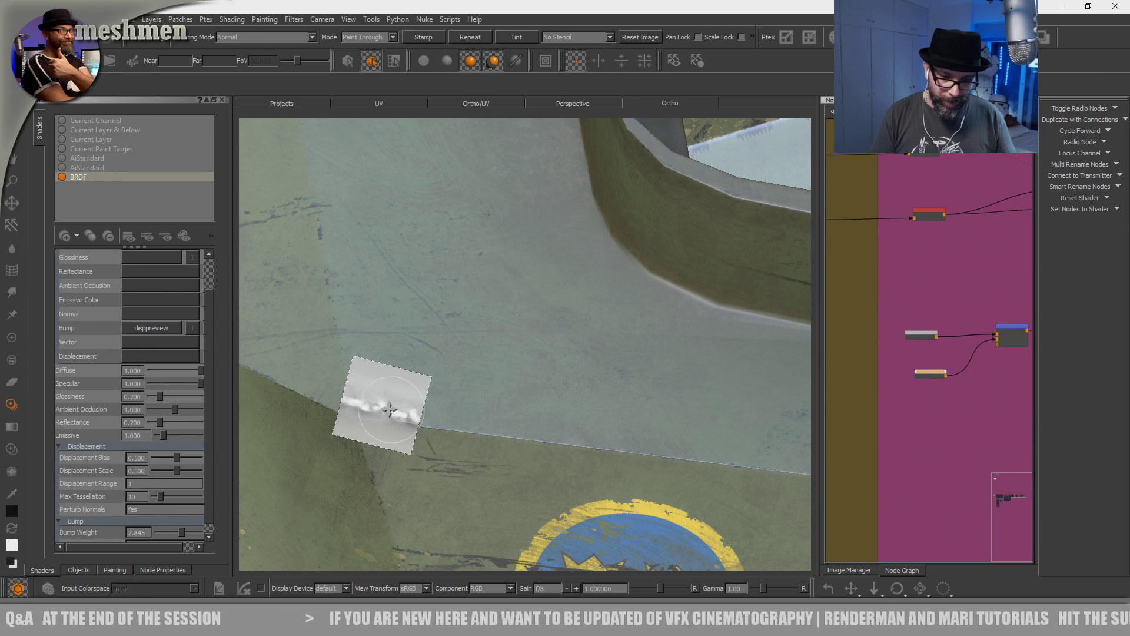
- Extend the weld rightward along the long horizontal seam below the roundel and the 140286 marking
click(406, 439)
drag(418, 434, 581, 455)
key(p)
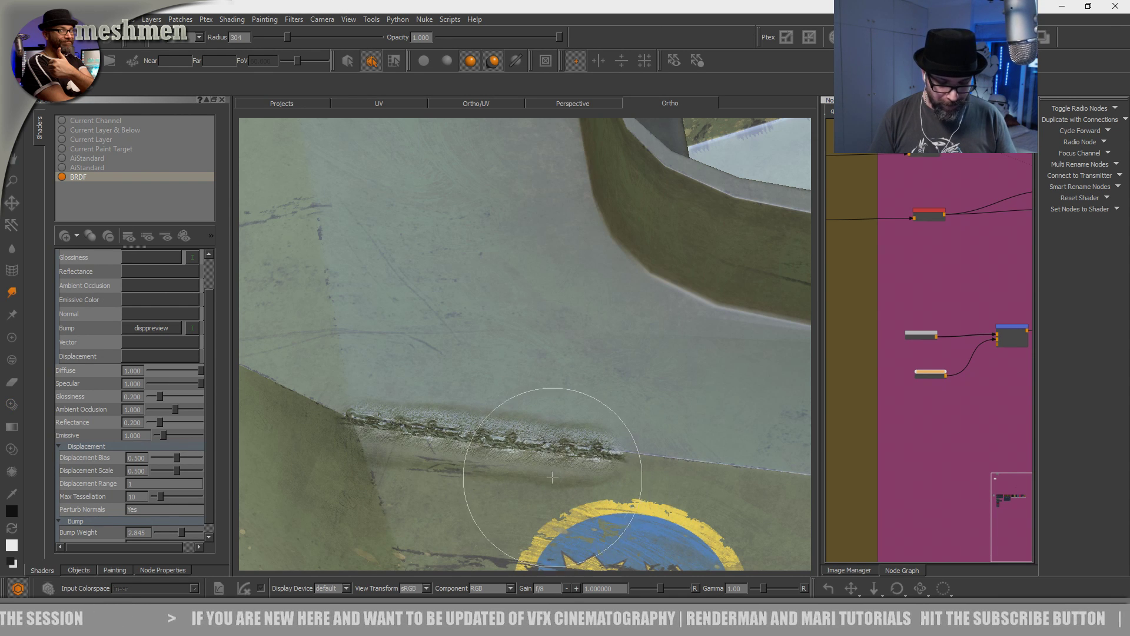
middle_drag(695, 462, 450, 415)
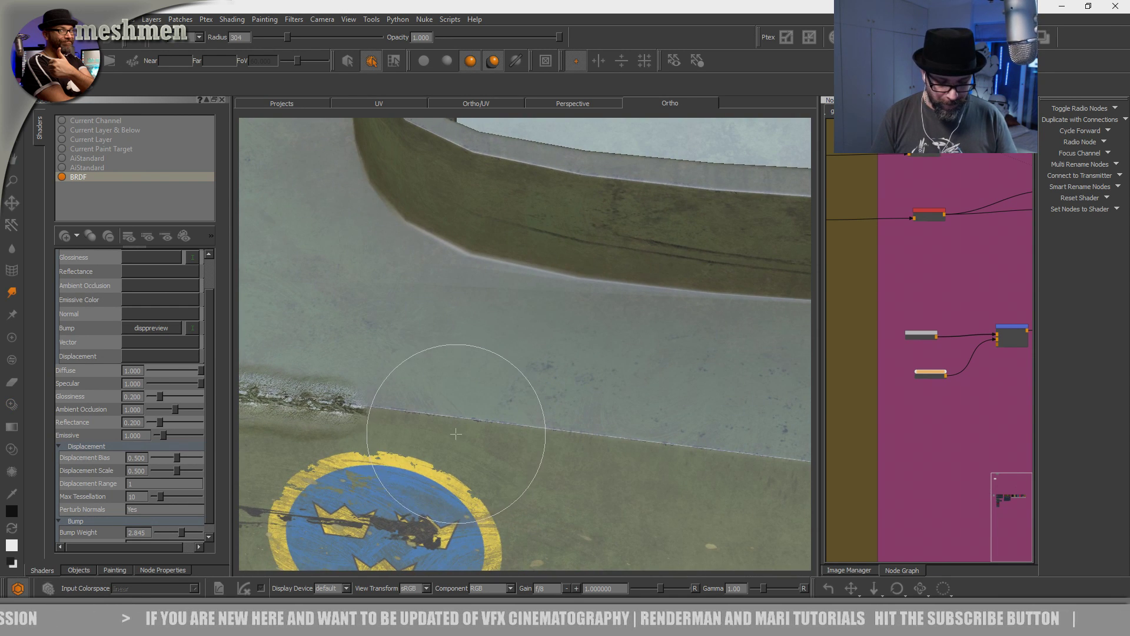
key(t)
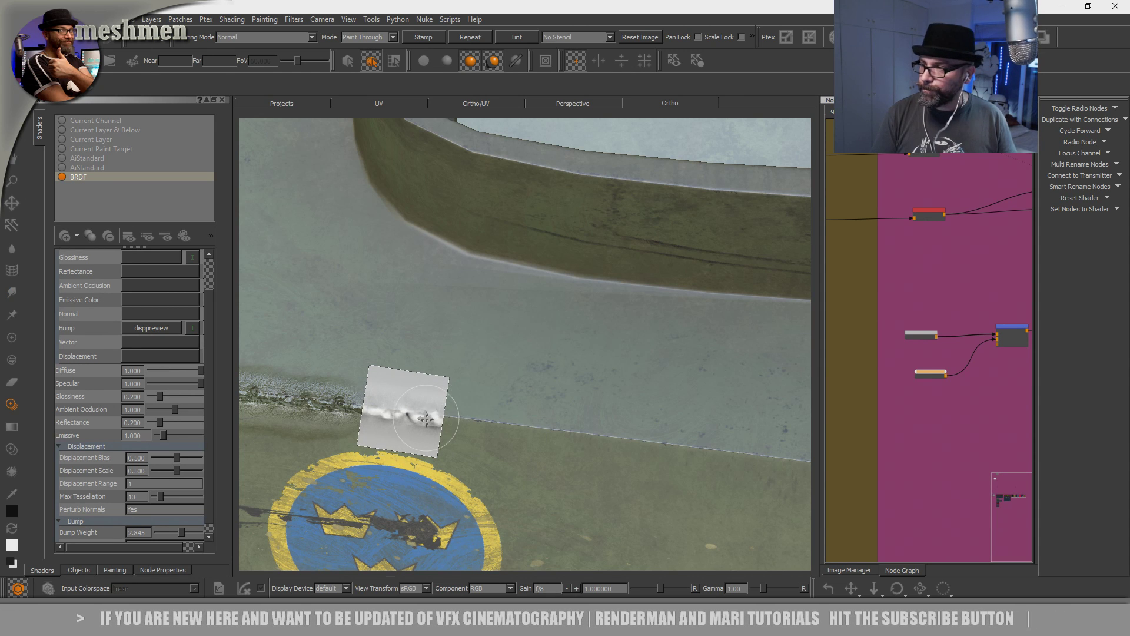
mouse_move(399, 408)
mouse_down()
mouse_move(589, 438)
mouse_move(612, 468)
mouse_up()
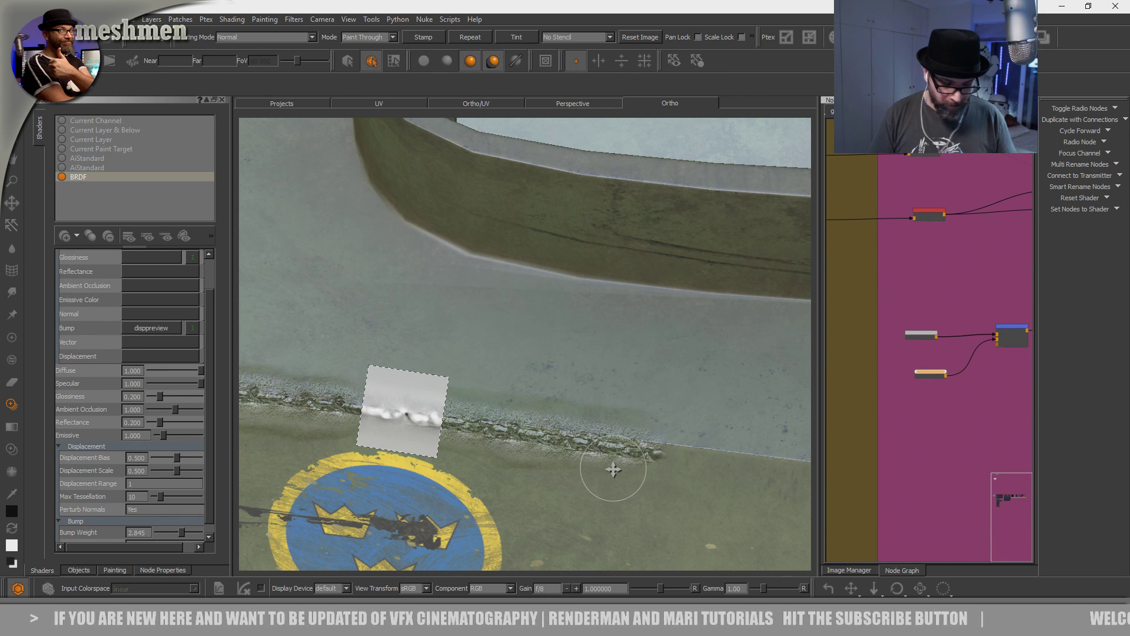
key(p)
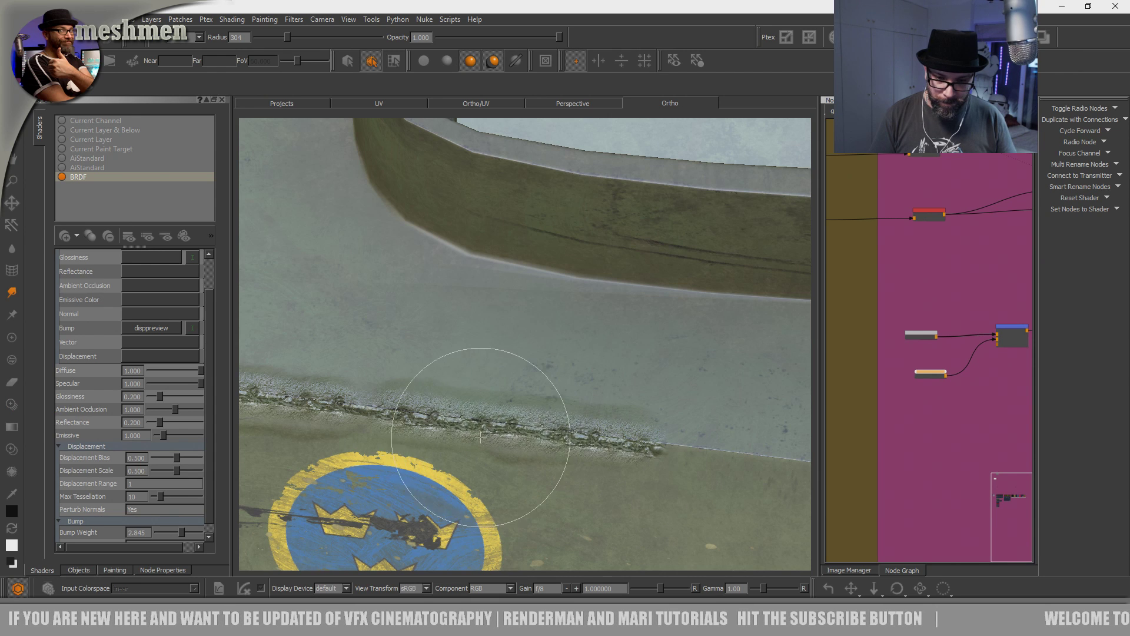
middle_drag(585, 419, 469, 409)
key(t)
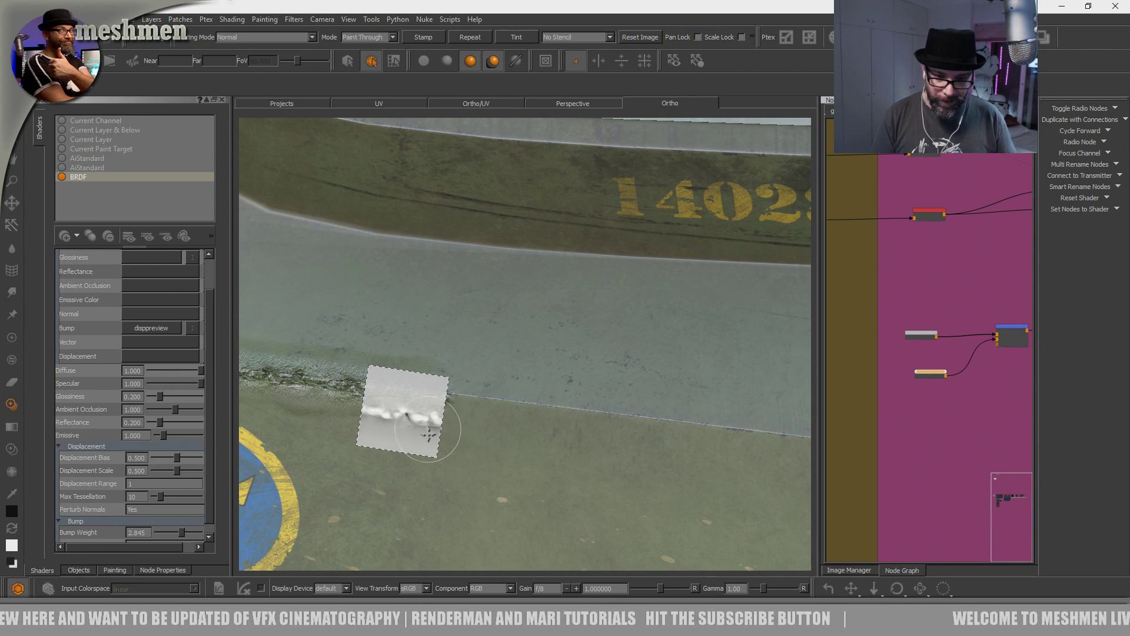
drag(436, 396, 721, 428)
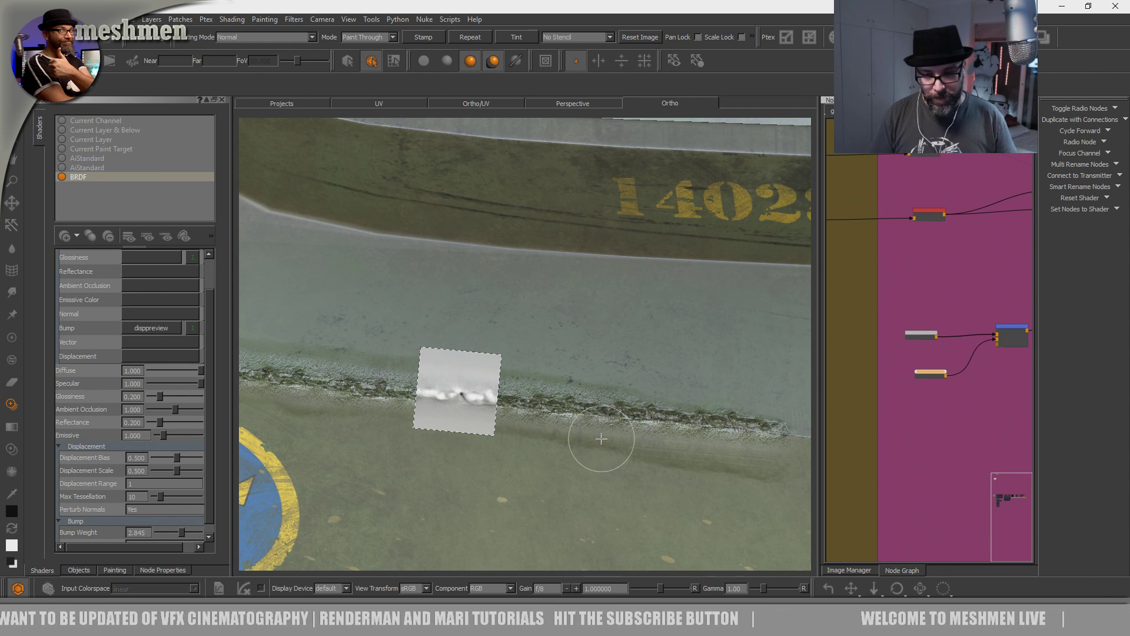
alt+middle_drag(645, 426, 518, 389)
mouse_move(534, 404)
mouse_down()
mouse_move(740, 410)
mouse_move(714, 419)
mouse_up()
- Rotate the weld image to the crown roundel panel's diagonal edge and paint a weld up it
alt+right_drag(585, 445, 479, 426)
mouse_move(479, 426)
alt+mouse_down()
mouse_move(532, 398)
mouse_move(507, 414)
mouse_move(537, 393)
mouse_move(532, 381)
mouse_move(565, 387)
mouse_move(555, 360)
alt+mouse_up()
scroll(564, 360, up, 5)
alt+right_drag(555, 360, 558, 398)
mouse_move(589, 455)
mouse_down()
mouse_move(641, 377)
mouse_move(472, 329)
mouse_move(492, 318)
mouse_up()
mouse_move(560, 379)
mouse_down()
mouse_move(544, 390)
mouse_move(495, 360)
mouse_up()
mouse_move(474, 409)
mouse_down()
mouse_move(442, 284)
mouse_move(518, 562)
mouse_up()
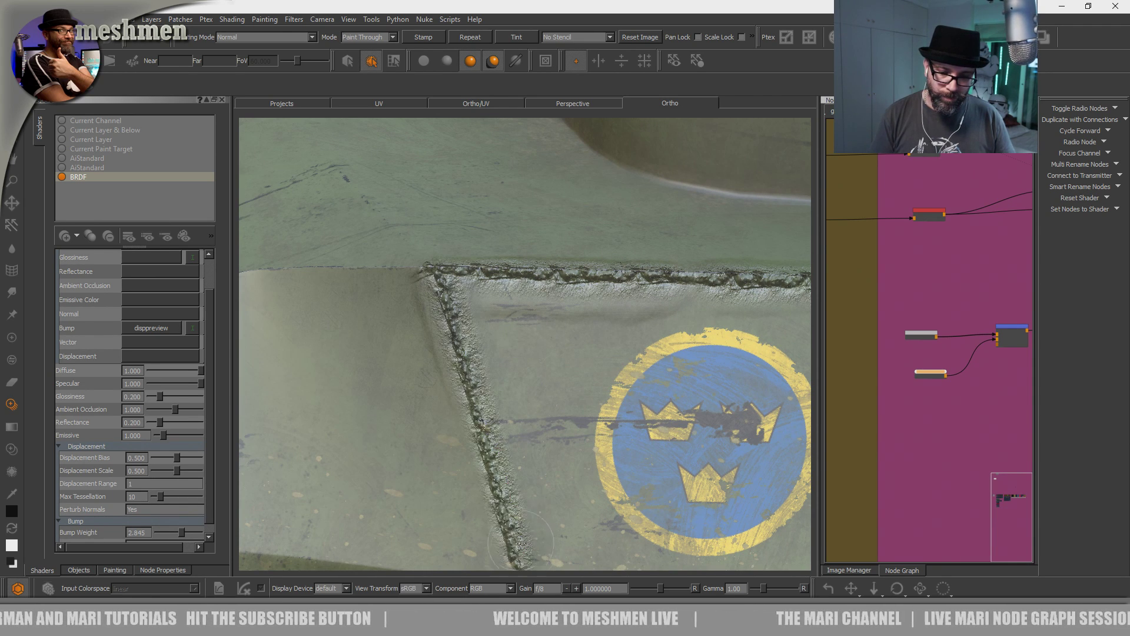
- Turn the weld image upright and position it on the roundel panel's lower seam
mouse_move(519, 442)
middle_down()
mouse_move(495, 412)
mouse_move(461, 424)
middle_up()
drag(461, 423, 424, 485)
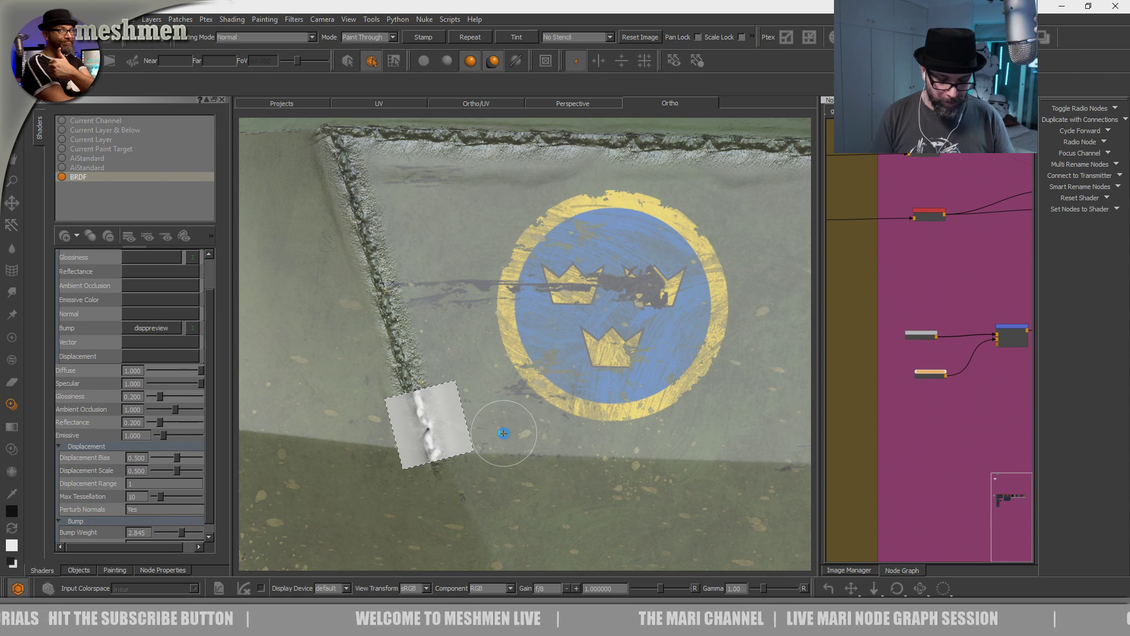
alt+middle_drag(504, 433, 486, 409)
alt+right_drag(487, 408, 461, 416)
alt+middle_drag(513, 415, 502, 388)
alt+right_drag(502, 389, 491, 408)
drag(491, 408, 493, 419)
mouse_move(462, 459)
mouse_down()
mouse_move(440, 431)
mouse_move(447, 421)
mouse_move(655, 443)
mouse_up()
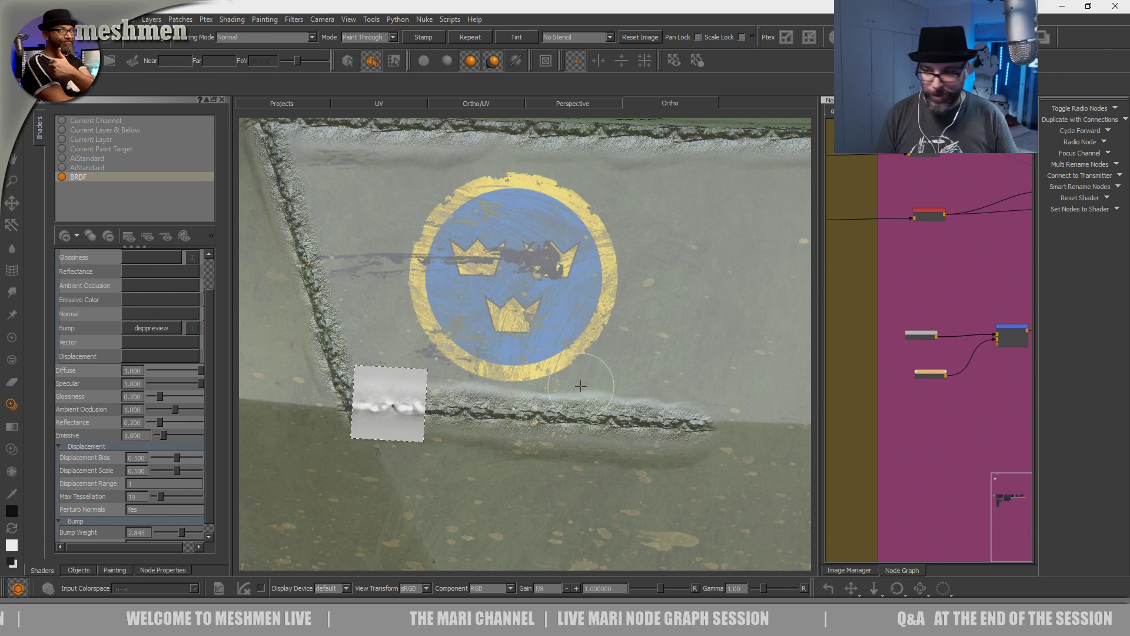
- Extend the weld further right along the lower seam and nudge its middle and right end down
middle_drag(581, 386, 424, 408)
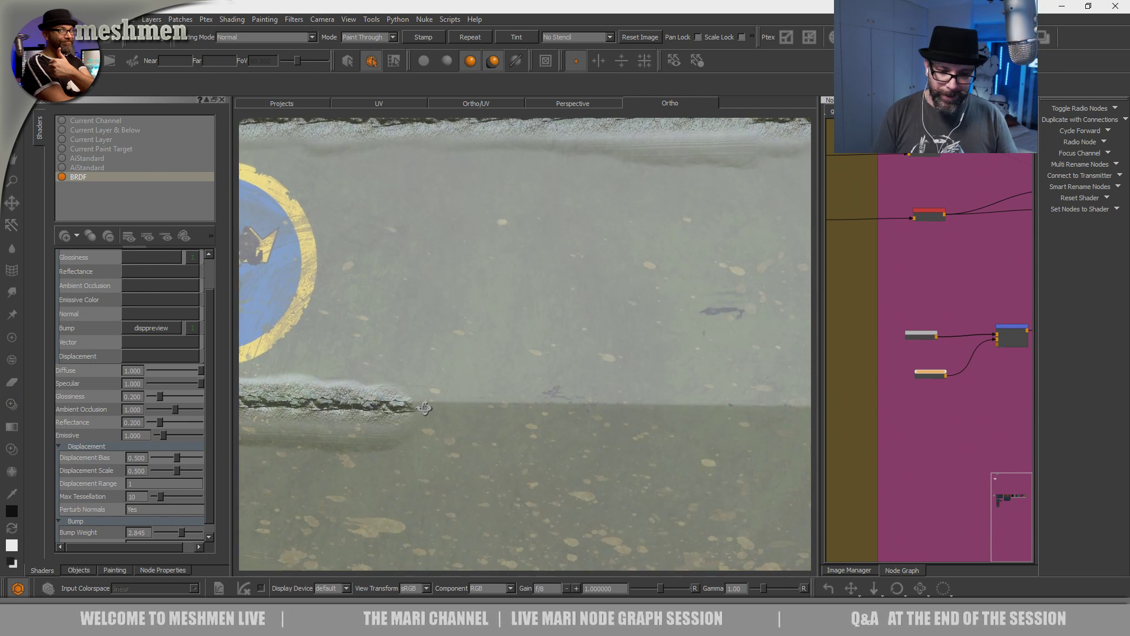
key(t)
drag(422, 404, 745, 414)
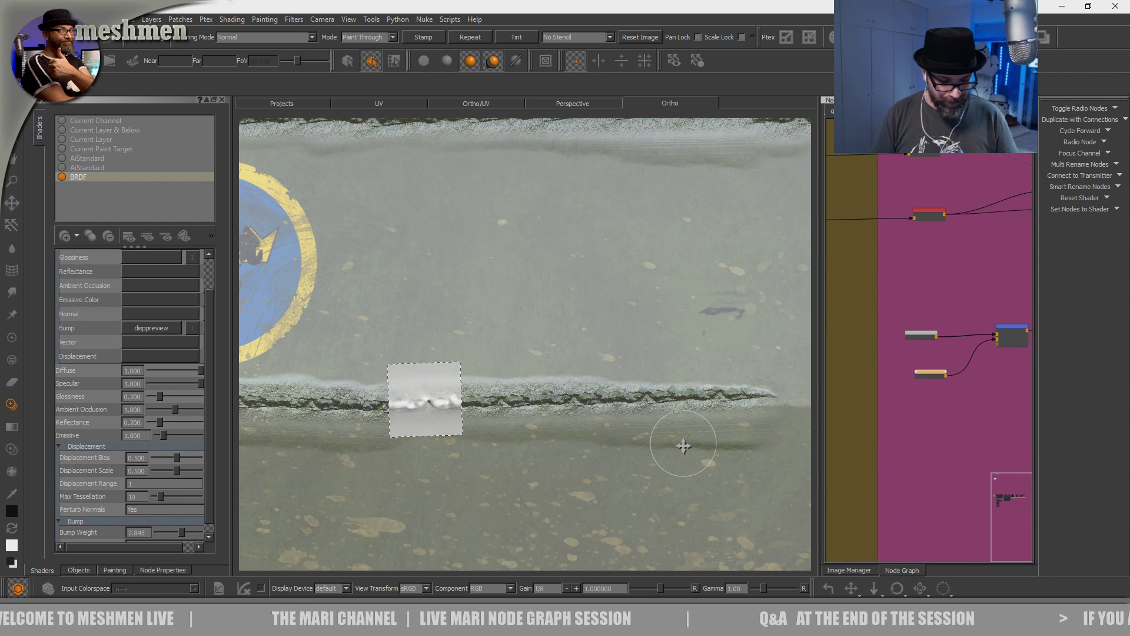
key(p)
drag(566, 394, 555, 400)
mouse_move(713, 406)
mouse_down()
mouse_move(722, 417)
mouse_move(760, 409)
mouse_up()
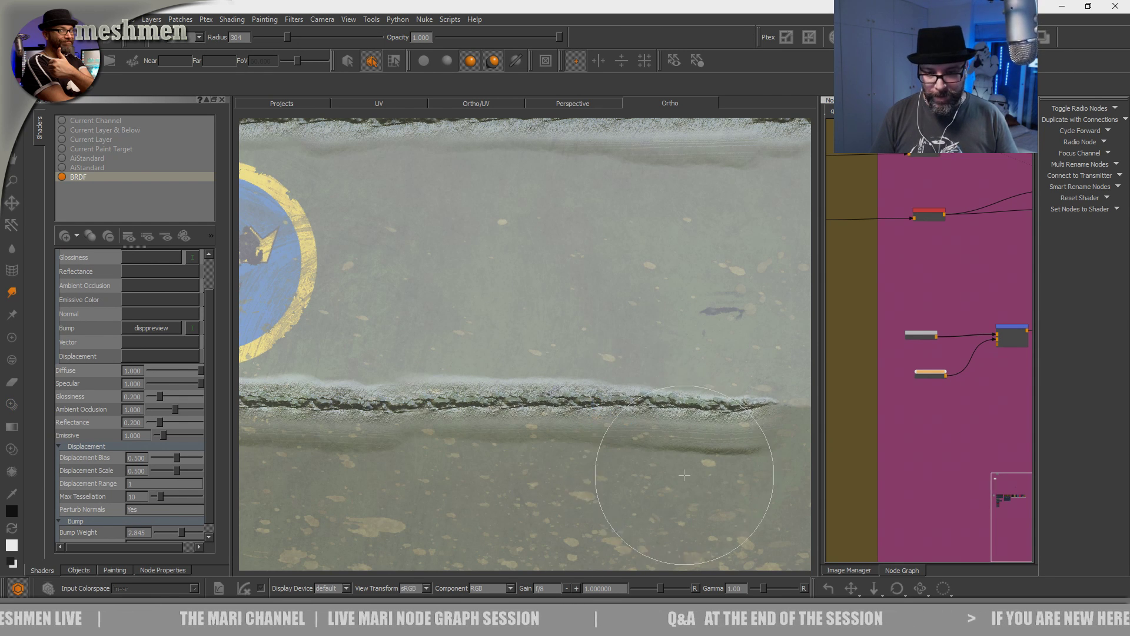
alt+middle_drag(733, 433, 490, 437)
key(t)
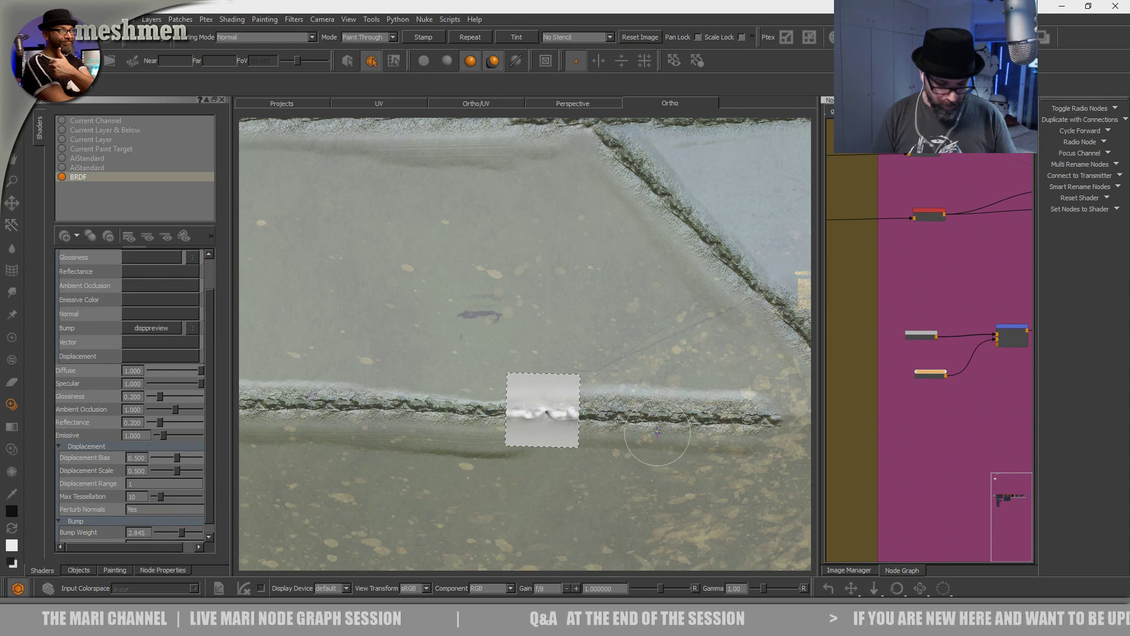
- Paint the vertical weld down from the seam junction beside the DANGER lettering and inspect it
alt+middle_drag(618, 392, 443, 429)
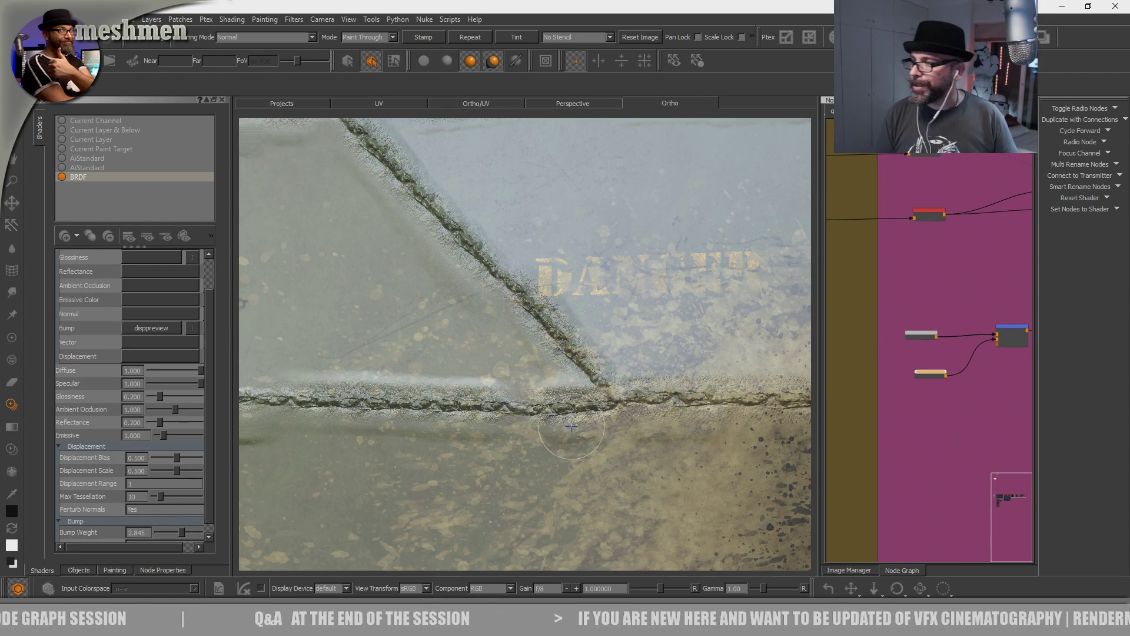
alt+right_drag(571, 426, 529, 456)
alt+drag(529, 456, 482, 435)
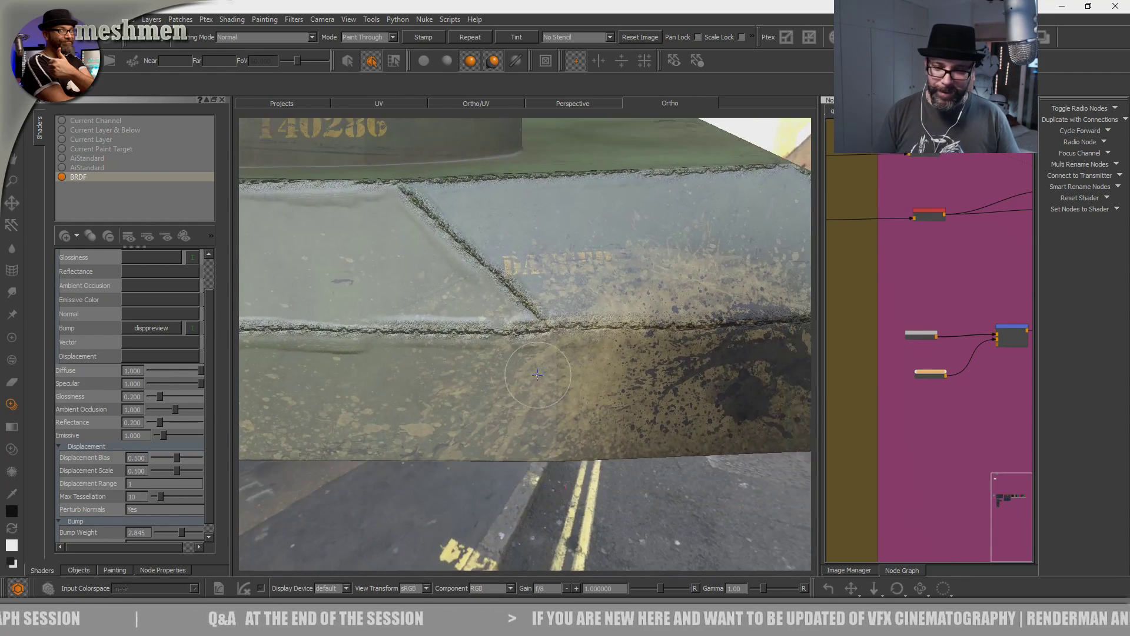
alt+right_drag(483, 435, 565, 402)
alt+drag(565, 403, 514, 408)
alt+middle_drag(515, 409, 531, 343)
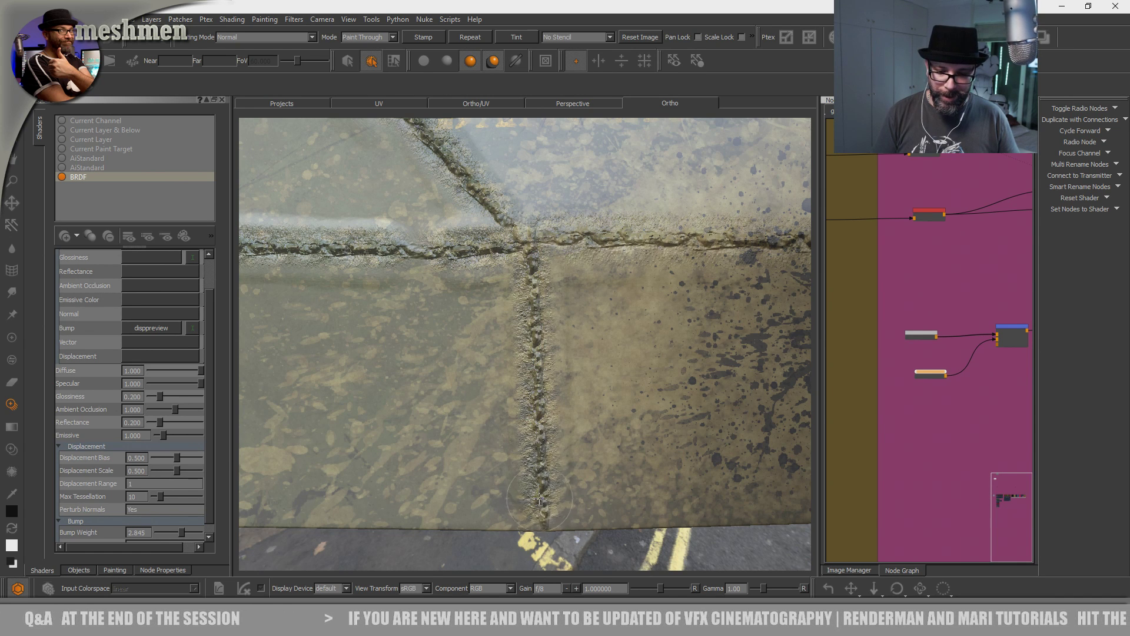
alt+right_drag(618, 335, 500, 377)
mouse_move(518, 388)
alt+mouse_down()
mouse_move(553, 396)
mouse_move(529, 394)
alt+mouse_up()
alt+middle_drag(529, 393, 552, 404)
alt+drag(553, 403, 557, 364)
- Touch up the welded seams beside the roundel emblem, checking them with the wireframe overlay
alt+middle_drag(557, 364, 671, 406)
alt+drag(671, 406, 618, 378)
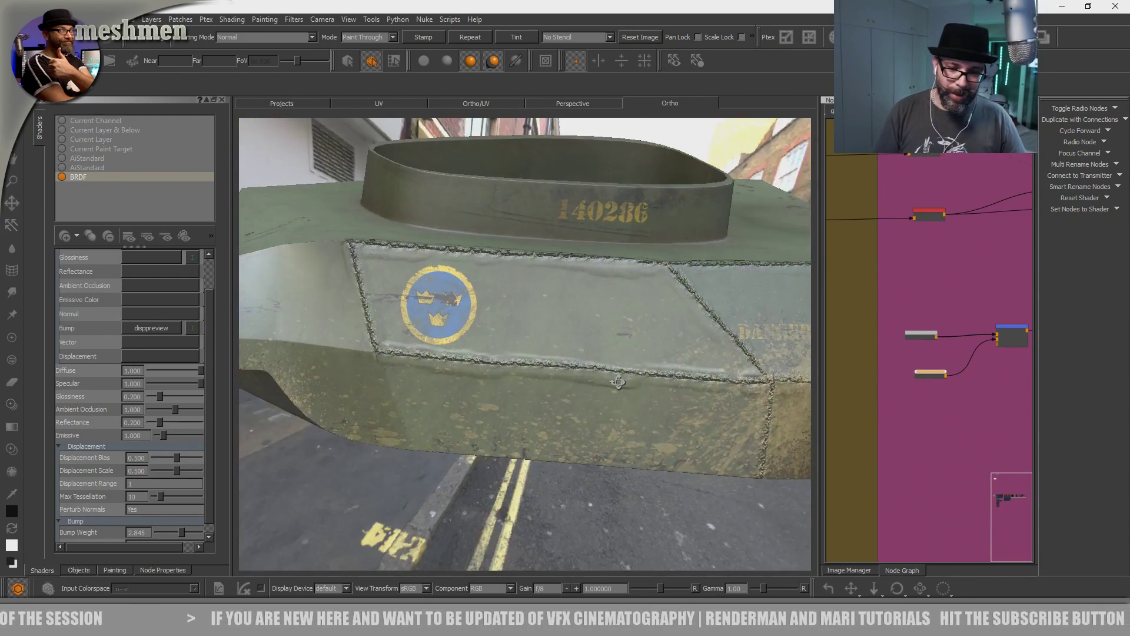
alt+middle_drag(389, 360, 487, 345)
alt+right_drag(487, 346, 507, 356)
alt+drag(507, 355, 553, 378)
ctrl+drag(571, 337, 496, 289)
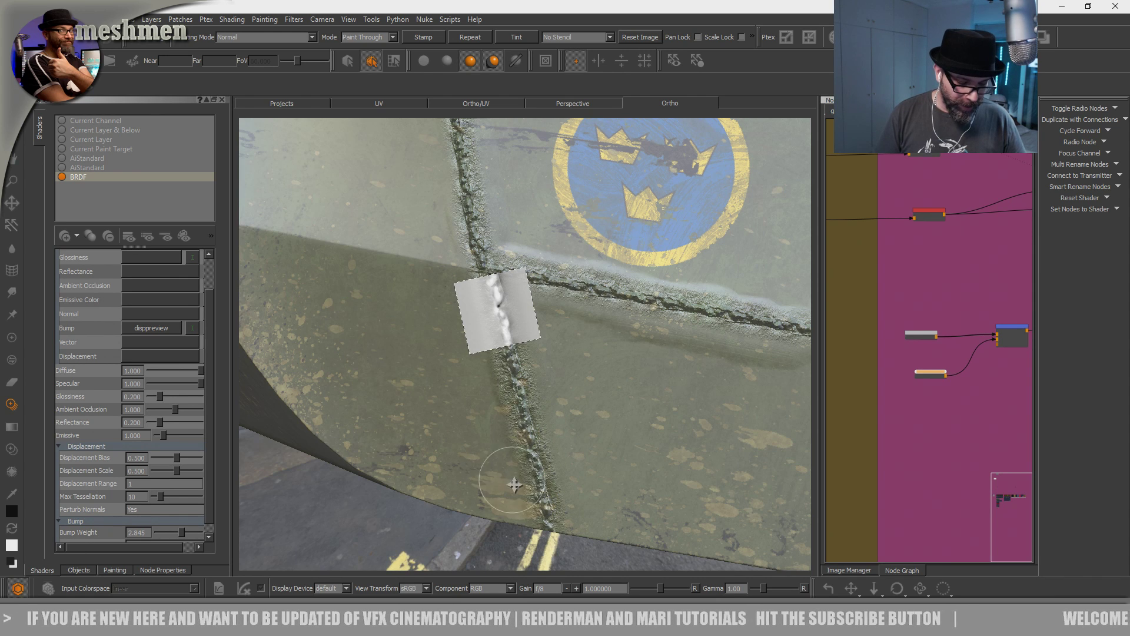
key(w)
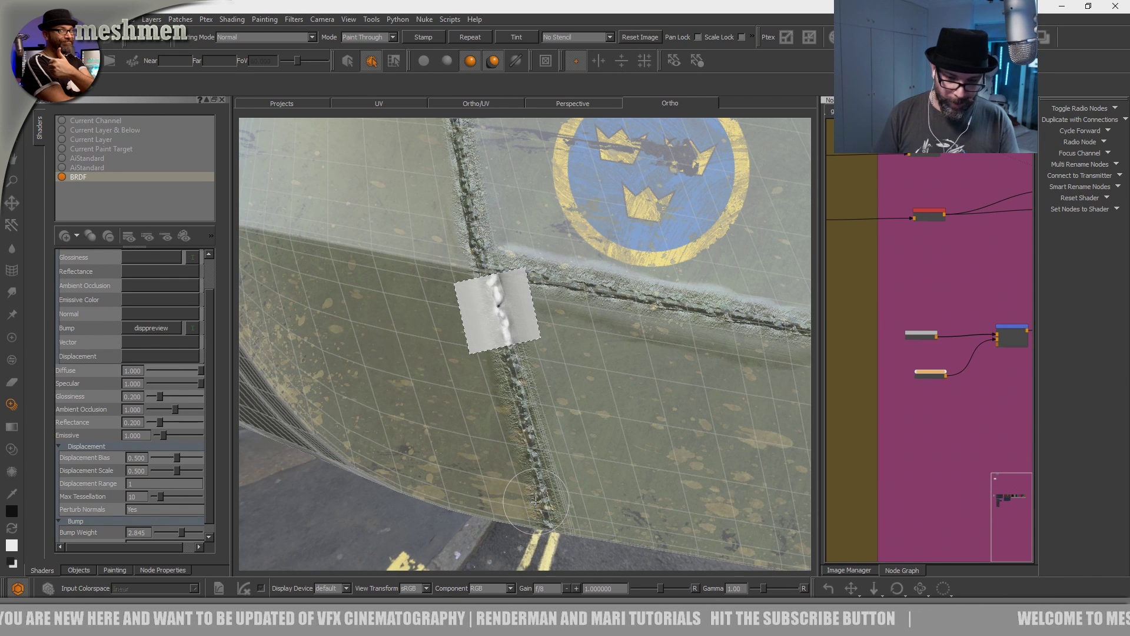
key(p)
key(w)
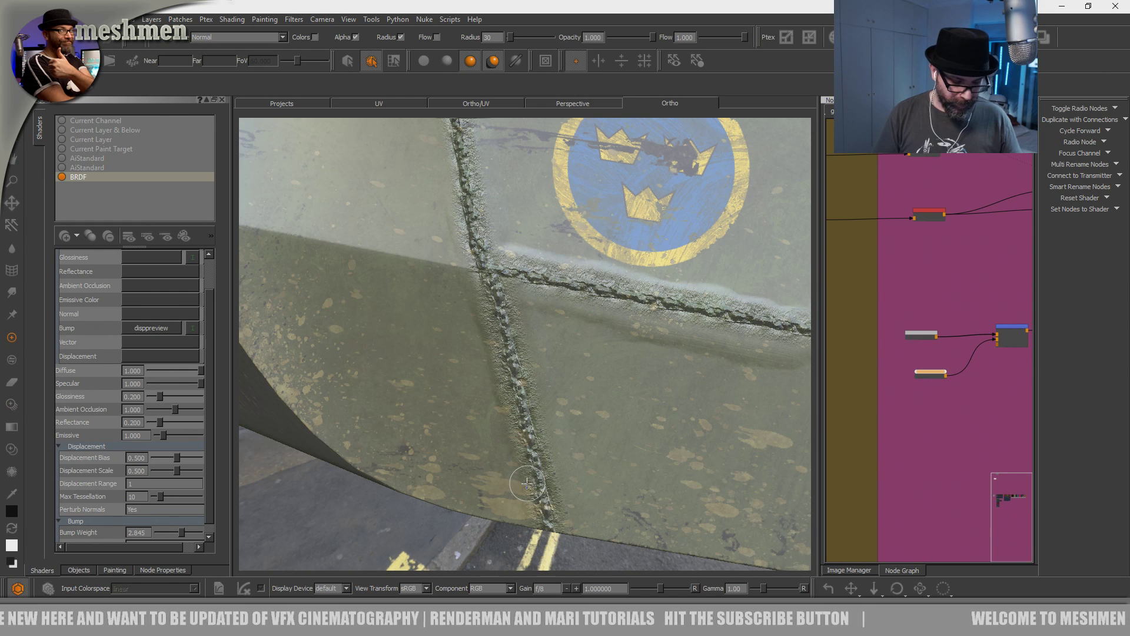
key(t)
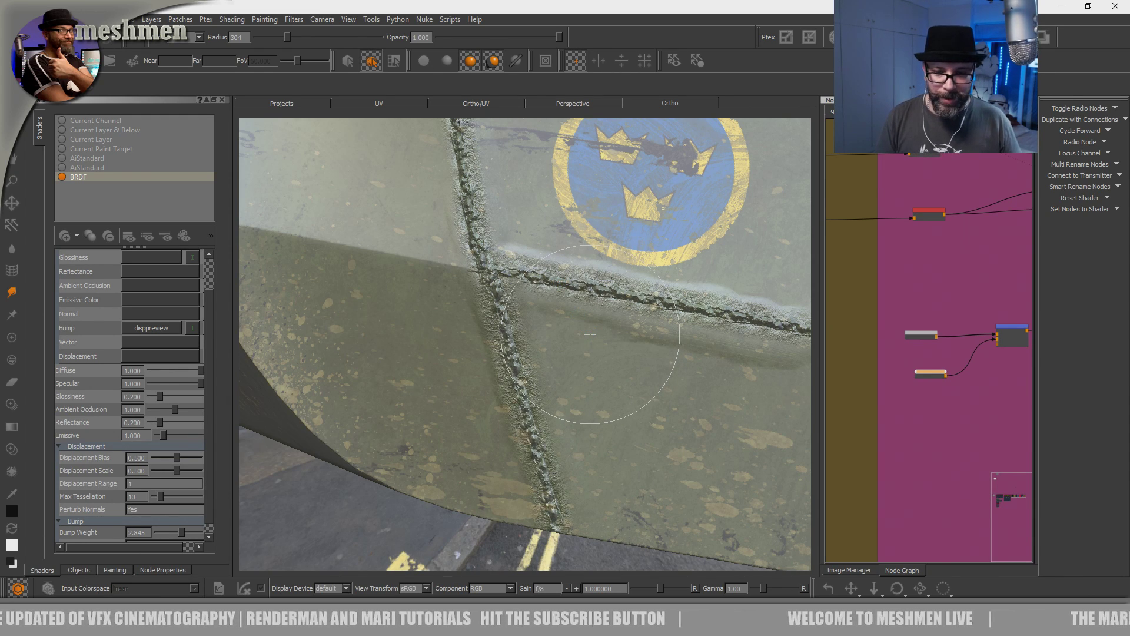
- Bring the hull's light grey sloped front plate into close view for the next seams
alt+right_drag(590, 334, 538, 308)
alt+drag(537, 308, 510, 360)
alt+middle_drag(559, 289, 527, 333)
mouse_move(528, 333)
alt+mouse_down()
mouse_move(518, 414)
mouse_move(531, 328)
mouse_move(549, 358)
alt+mouse_up()
alt+right_drag(548, 358, 609, 357)
alt+drag(600, 368, 585, 343)
alt+right_drag(585, 343, 594, 347)
mouse_move(580, 359)
alt+mouse_down()
mouse_move(565, 383)
mouse_move(578, 401)
mouse_move(538, 424)
mouse_move(553, 390)
alt+mouse_up()
- Stamp a weld seam along the ridge of the hull's front corner
key(t)
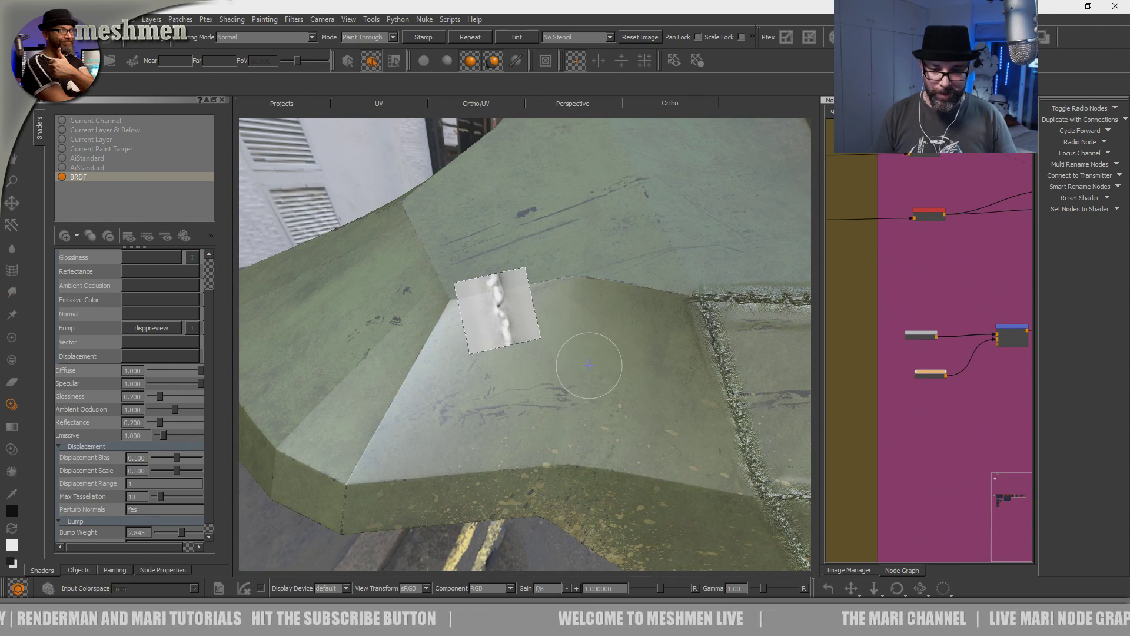
alt+middle_drag(499, 352, 552, 318)
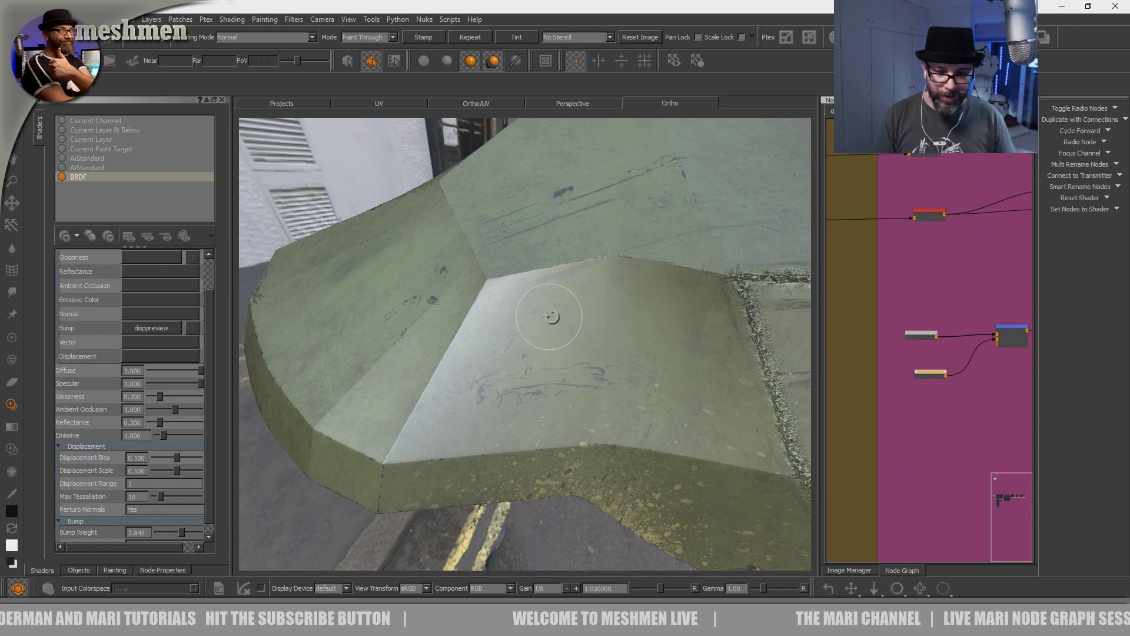
alt+drag(553, 318, 520, 348)
alt+right_drag(520, 348, 555, 340)
alt+drag(555, 341, 511, 386)
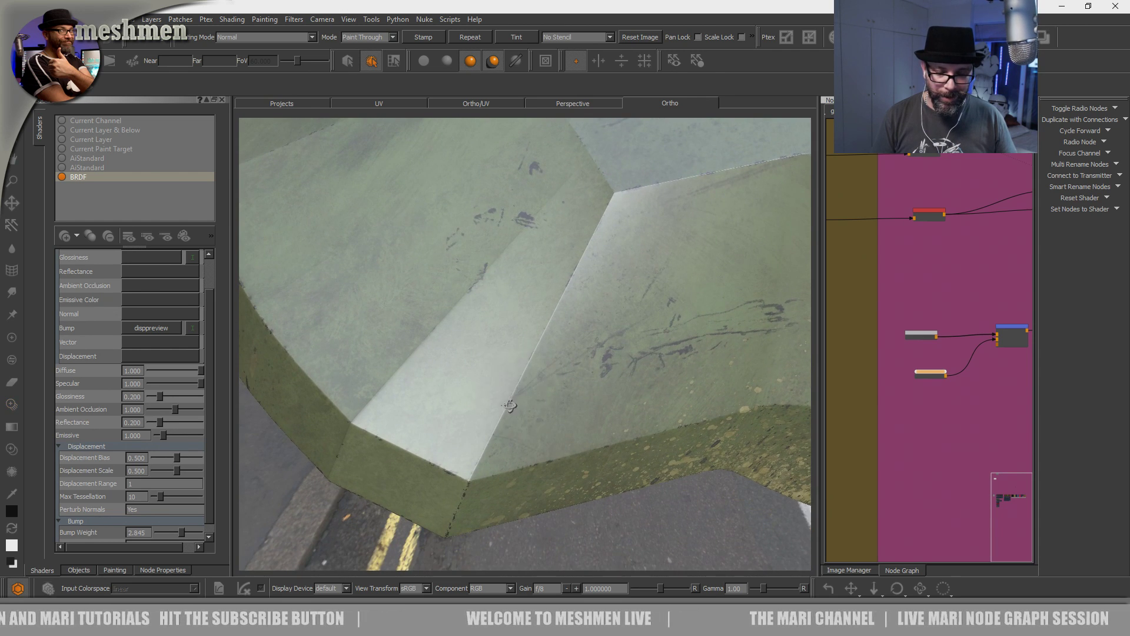
alt+middle_drag(510, 386, 499, 371)
alt+right_drag(500, 371, 515, 402)
alt+drag(516, 402, 485, 517)
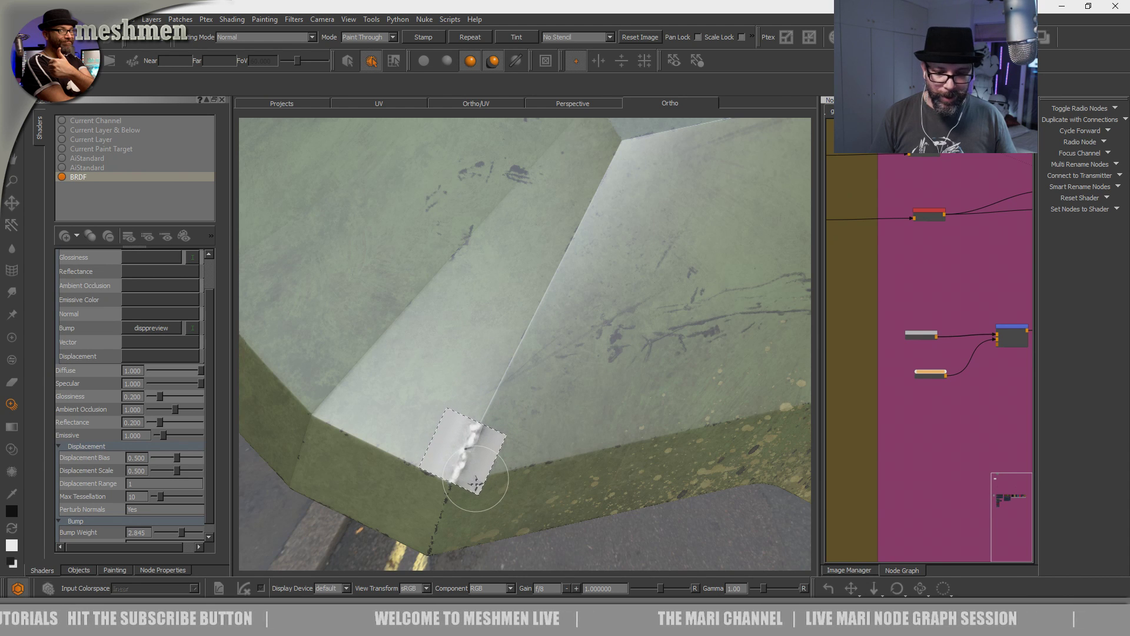
mouse_move(544, 320)
mouse_down()
mouse_move(588, 195)
mouse_move(581, 259)
mouse_up()
- Erase the weld overspill around the corner ridge, then return to the weld stamp
key(k)
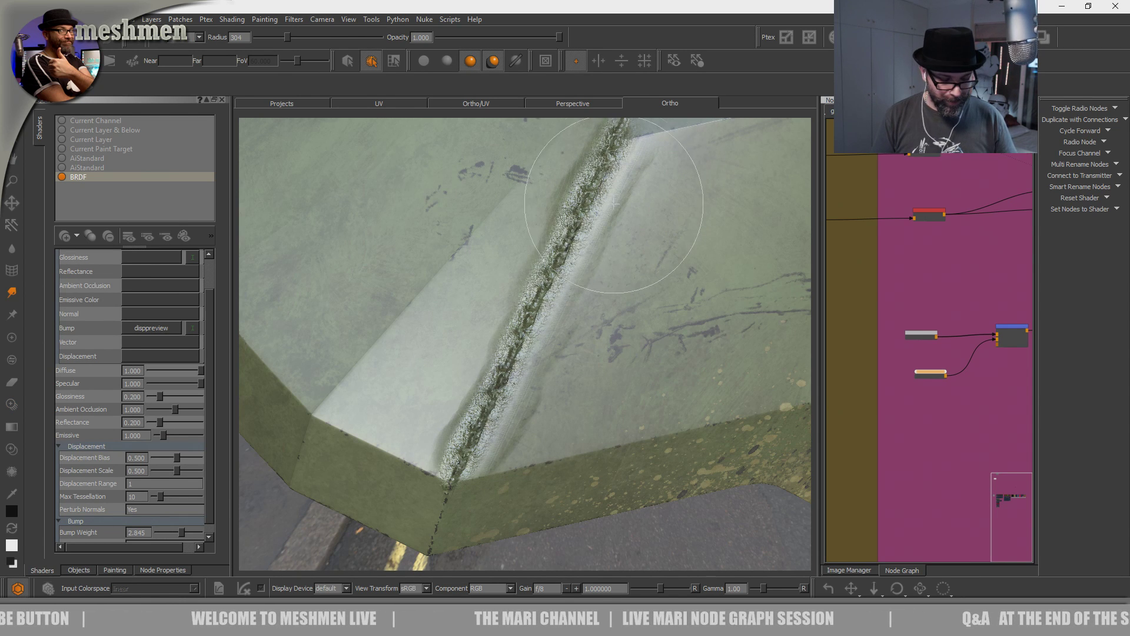
key(e)
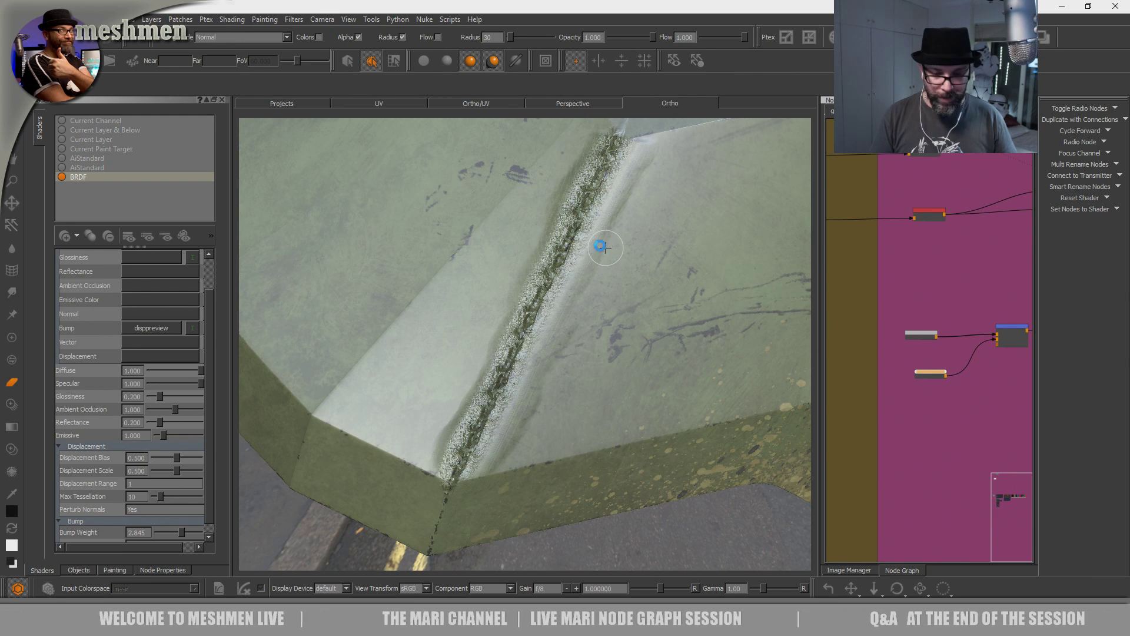
alt+right_drag(596, 418, 462, 399)
mouse_move(462, 398)
alt+mouse_down()
mouse_move(506, 400)
mouse_move(453, 412)
alt+mouse_up()
key(s)
alt+right_drag(453, 412, 511, 407)
mouse_move(511, 408)
alt+mouse_down()
mouse_move(547, 353)
mouse_move(550, 394)
mouse_move(524, 380)
mouse_move(548, 389)
mouse_move(538, 393)
alt+mouse_up()
key(w)
key(t)
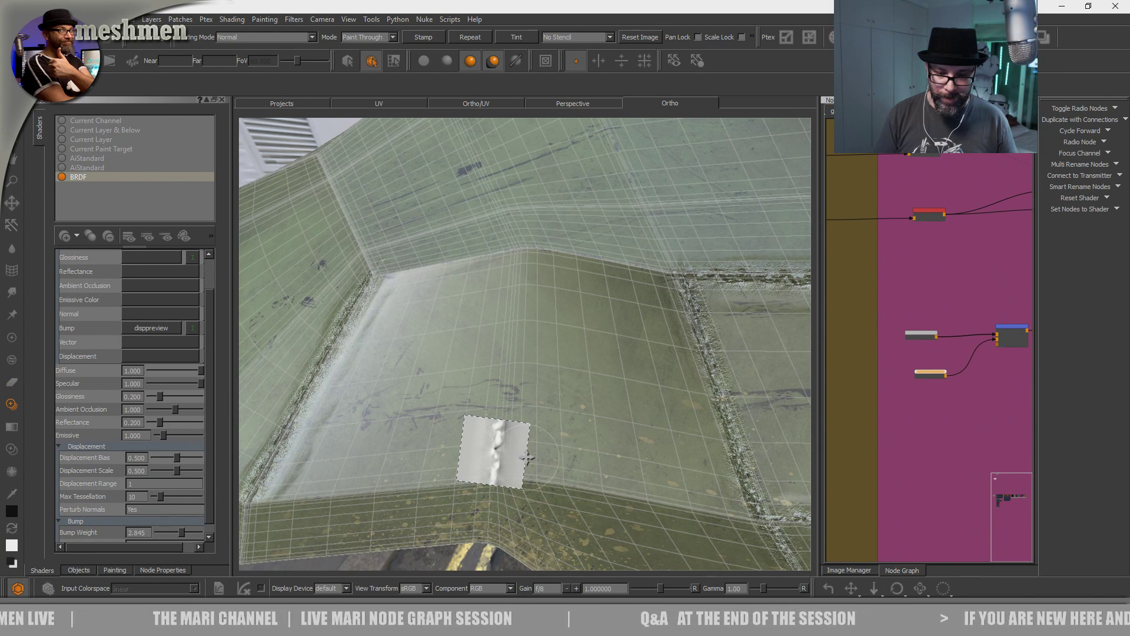
- Stamp a weld seam up the neighbouring panel edge and inspect it from several angles
mouse_move(515, 447)
alt+mouse_down()
mouse_move(535, 391)
mouse_move(512, 408)
mouse_move(535, 411)
mouse_move(497, 425)
alt+mouse_up()
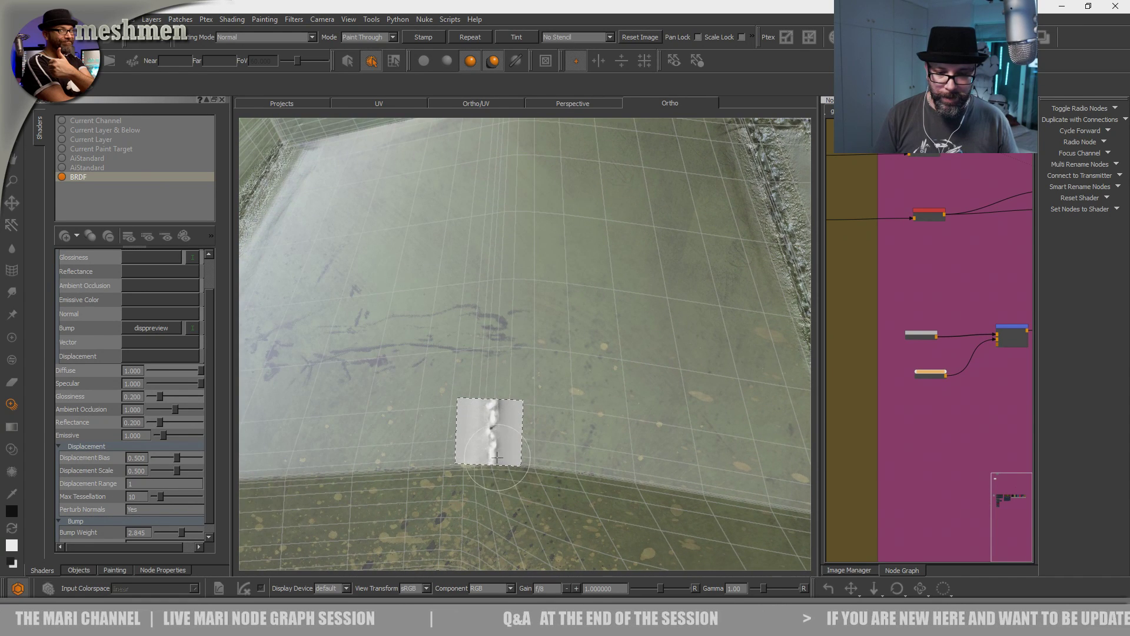
drag(514, 273, 510, 146)
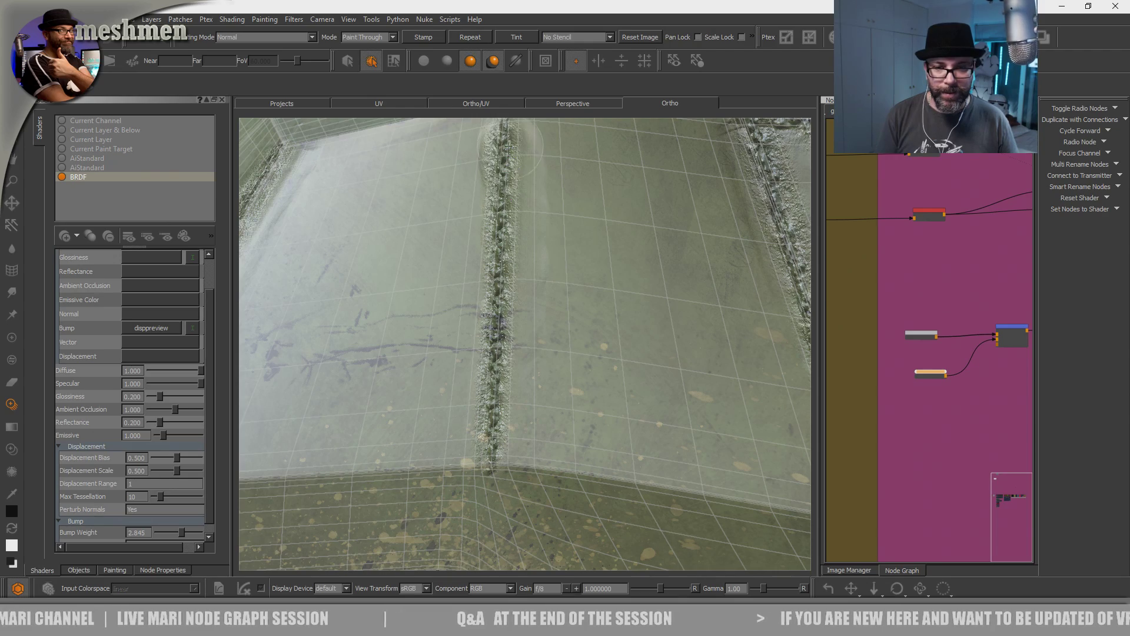
alt+right_drag(555, 366, 497, 441)
alt+drag(497, 442, 553, 358)
alt+right_drag(553, 358, 540, 384)
mouse_move(540, 384)
alt+mouse_down()
mouse_move(527, 354)
mouse_move(518, 359)
mouse_move(529, 371)
alt+mouse_up()
alt+right_drag(530, 371, 560, 368)
alt+drag(560, 368, 545, 353)
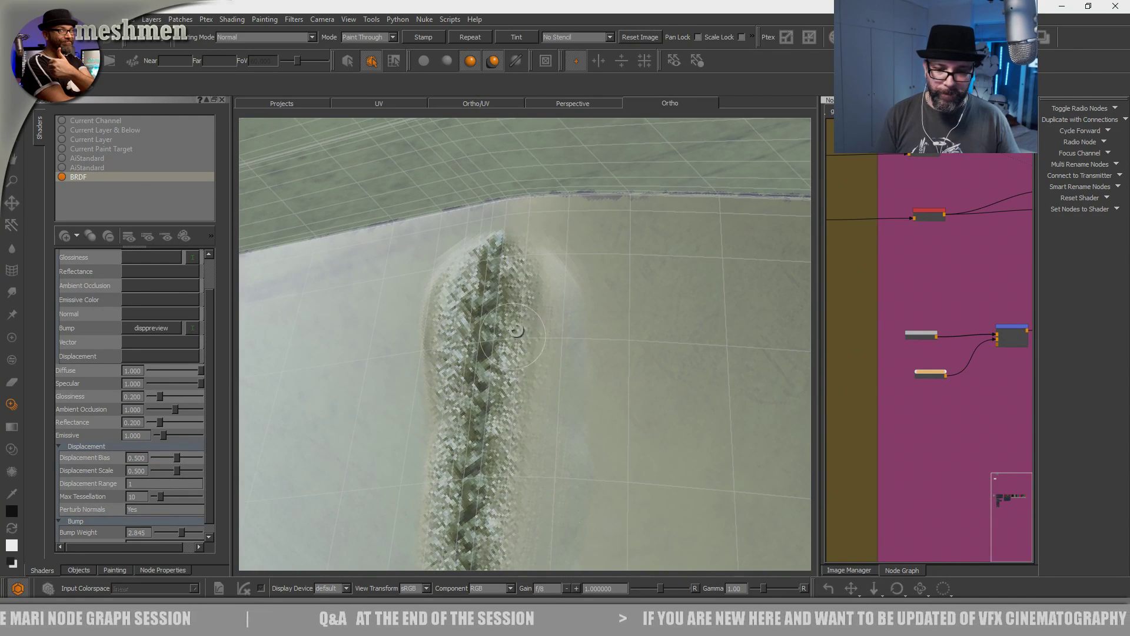
- Clear the patch selection, rotate the weld stamp, and stamp a seam along the side wall's top edge
right_click(497, 314)
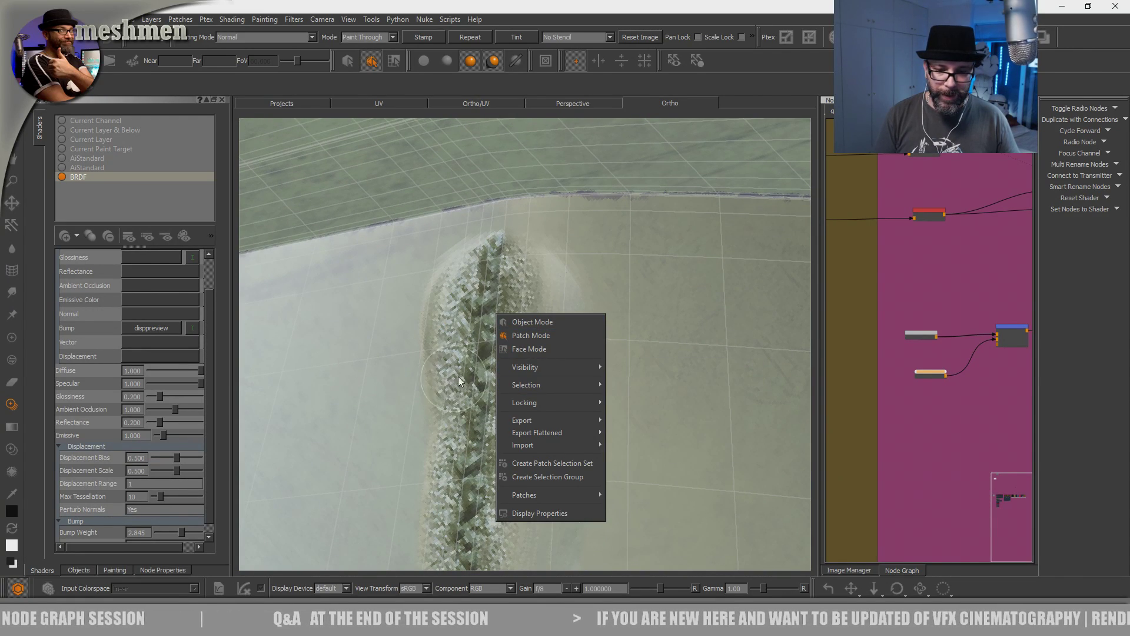
click(622, 278)
alt+drag(624, 287, 562, 299)
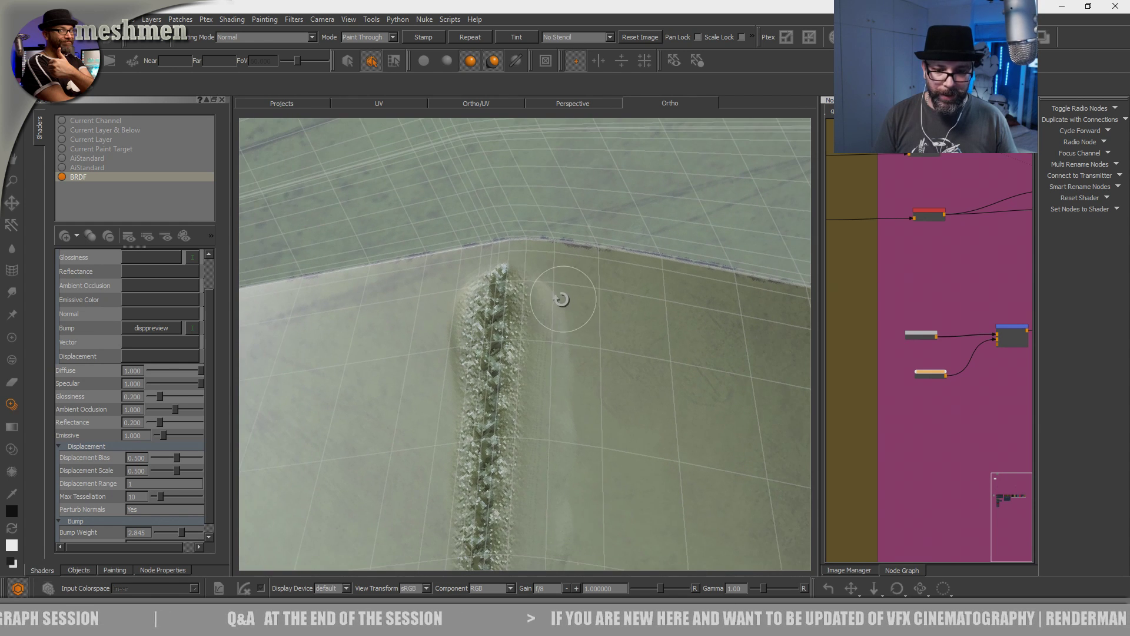
alt+drag(540, 365, 528, 429)
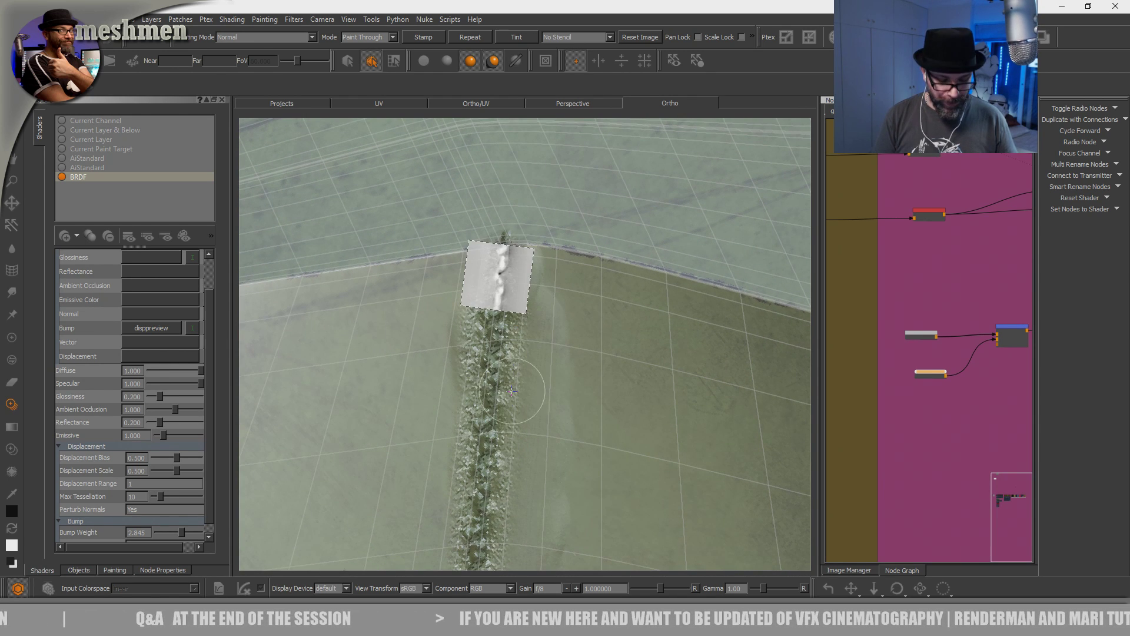
mouse_move(590, 352)
alt+mouse_down()
mouse_move(512, 359)
mouse_move(517, 396)
mouse_move(547, 411)
mouse_move(568, 297)
mouse_move(540, 459)
alt+mouse_up()
key(r)
mouse_move(512, 406)
mouse_down()
mouse_move(434, 386)
mouse_move(429, 306)
mouse_up()
alt+drag(473, 435, 487, 436)
drag(425, 418, 656, 405)
key(p)
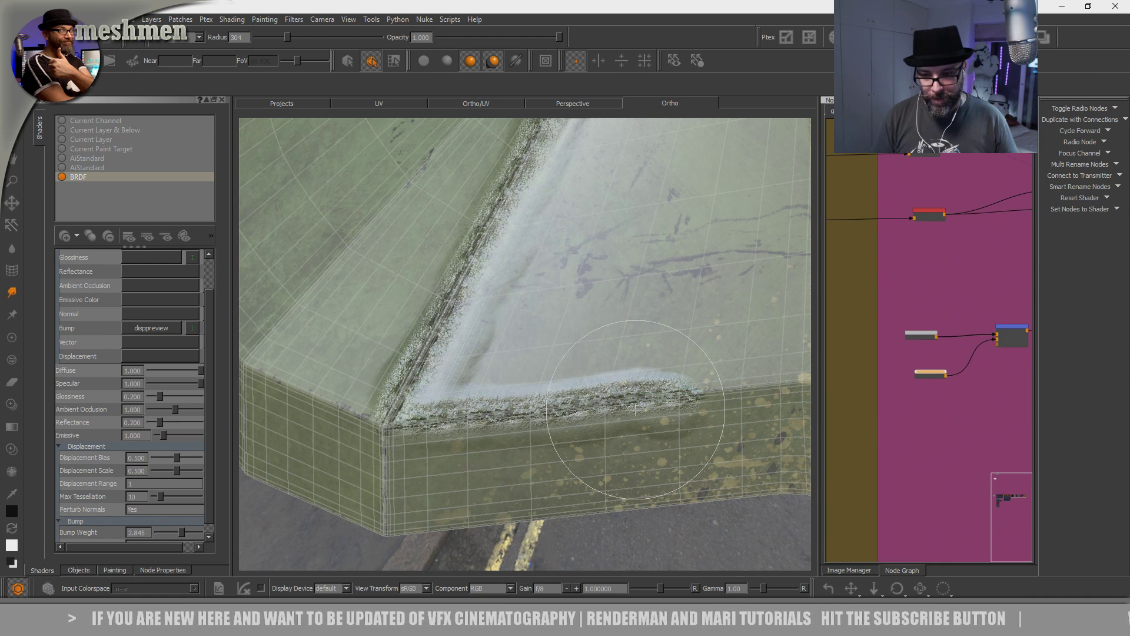
- Pan along the side wall toward its lower edge with the weld stamp active
alt+middle_drag(759, 435, 531, 435)
mouse_move(531, 435)
alt+mouse_down()
mouse_move(492, 393)
mouse_move(615, 374)
alt+mouse_up()
key(apostrophe)
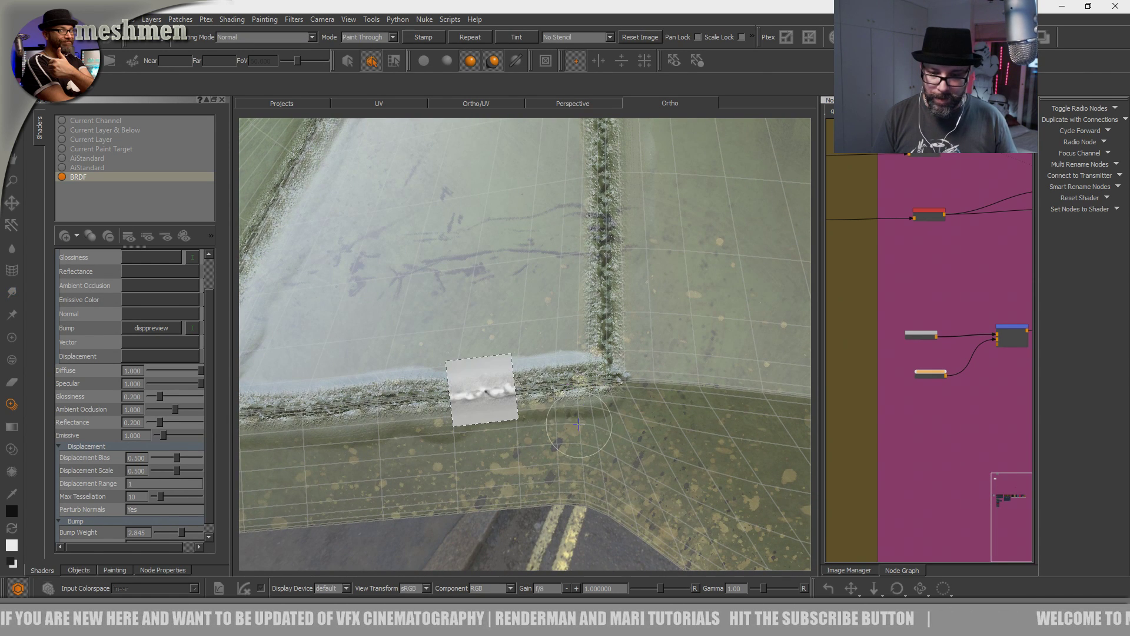
key(apostrophe)
alt+middle_drag(657, 387, 505, 359)
alt+drag(505, 359, 515, 353)
alt+middle_drag(516, 353, 445, 346)
- Align the weld stamp and stamp a seam along the wall's lower edge
key(apostrophe)
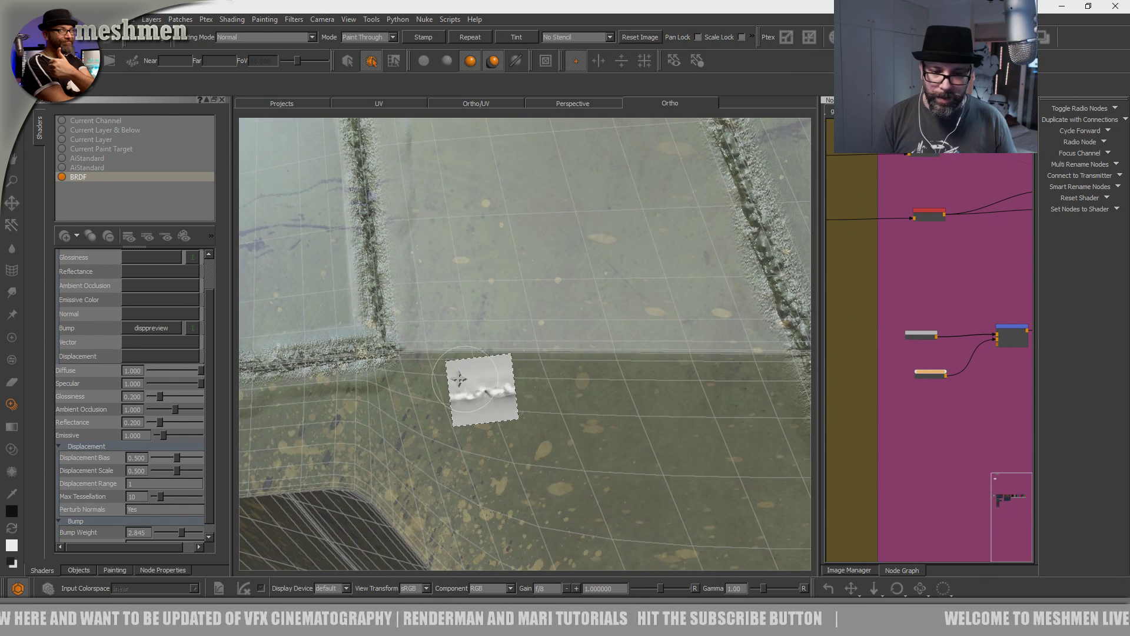
shift+drag(447, 382, 409, 346)
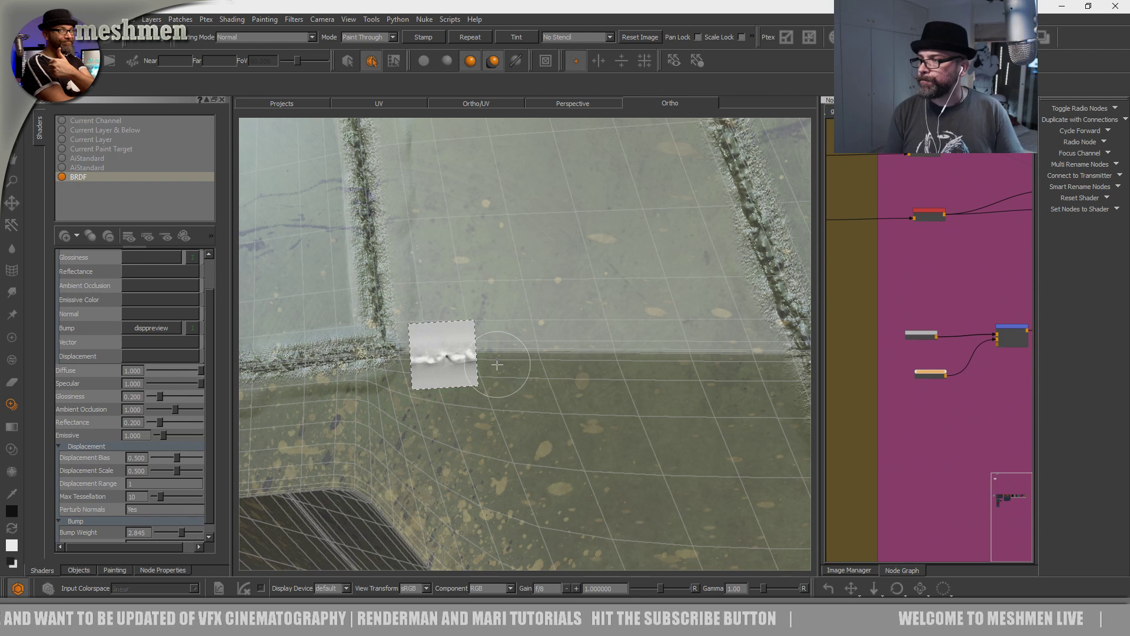
shift+drag(484, 355, 458, 353)
drag(388, 355, 774, 357)
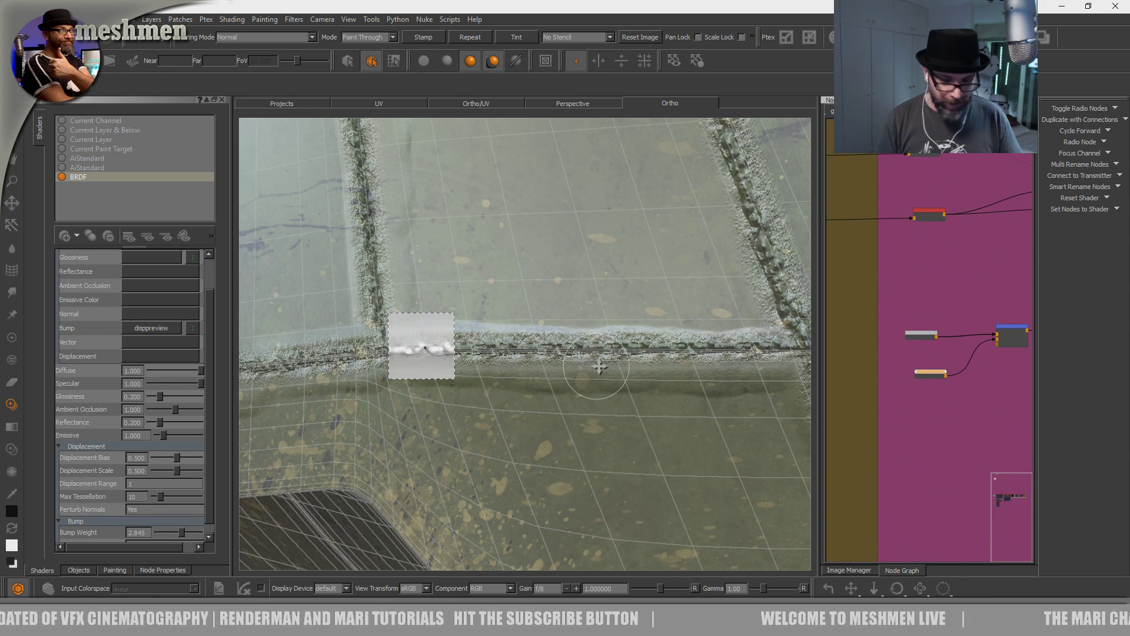
key(p)
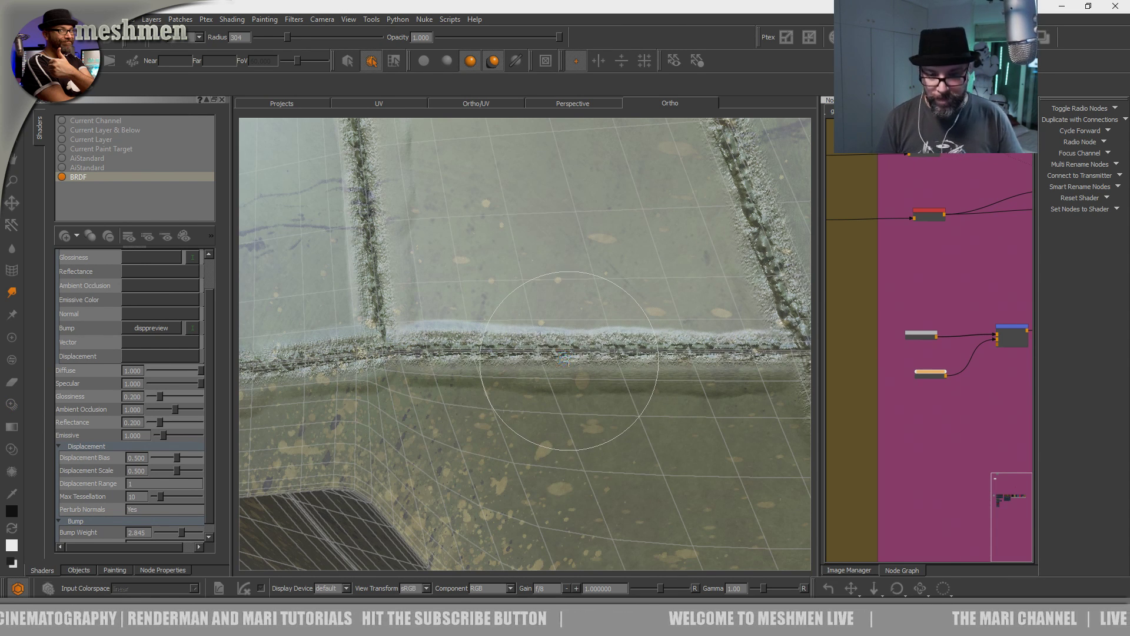
scroll(564, 358, down, 5)
scroll(528, 390, up, 5)
alt+drag(528, 389, 588, 368)
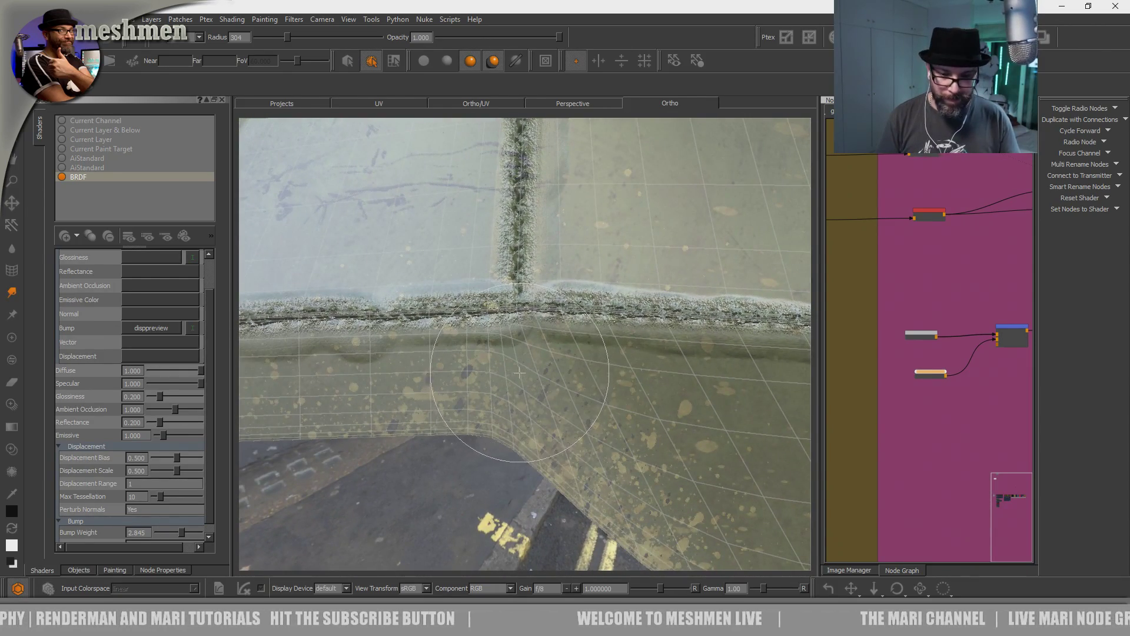
key(t)
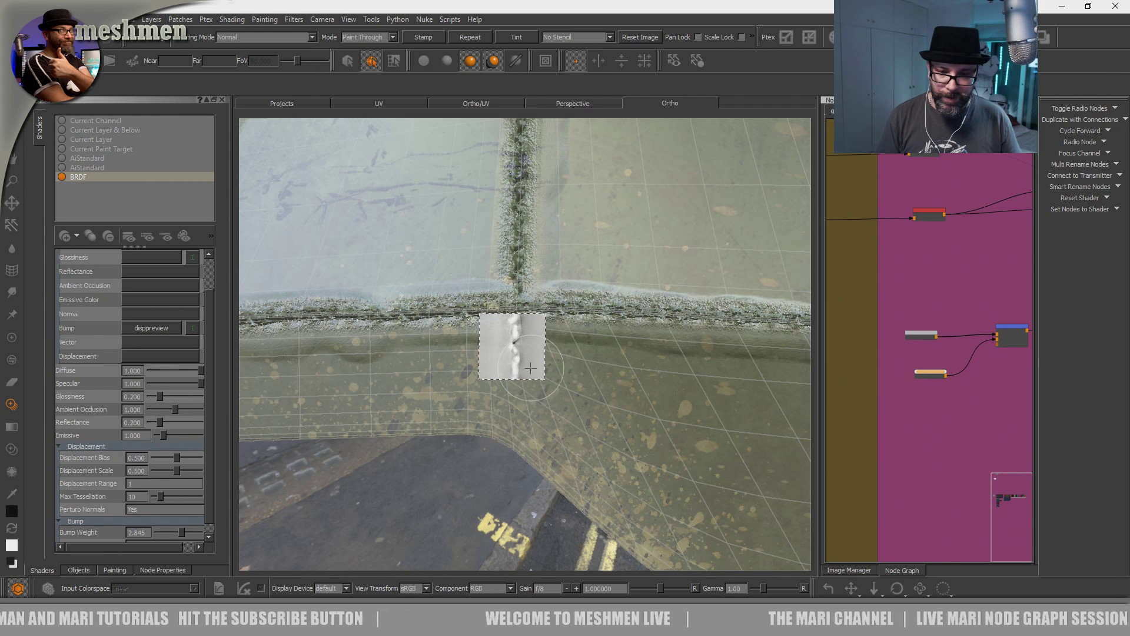
mouse_move(531, 384)
alt+mouse_down()
mouse_move(494, 431)
mouse_move(513, 390)
mouse_move(412, 392)
mouse_move(482, 391)
mouse_move(515, 422)
alt+mouse_up()
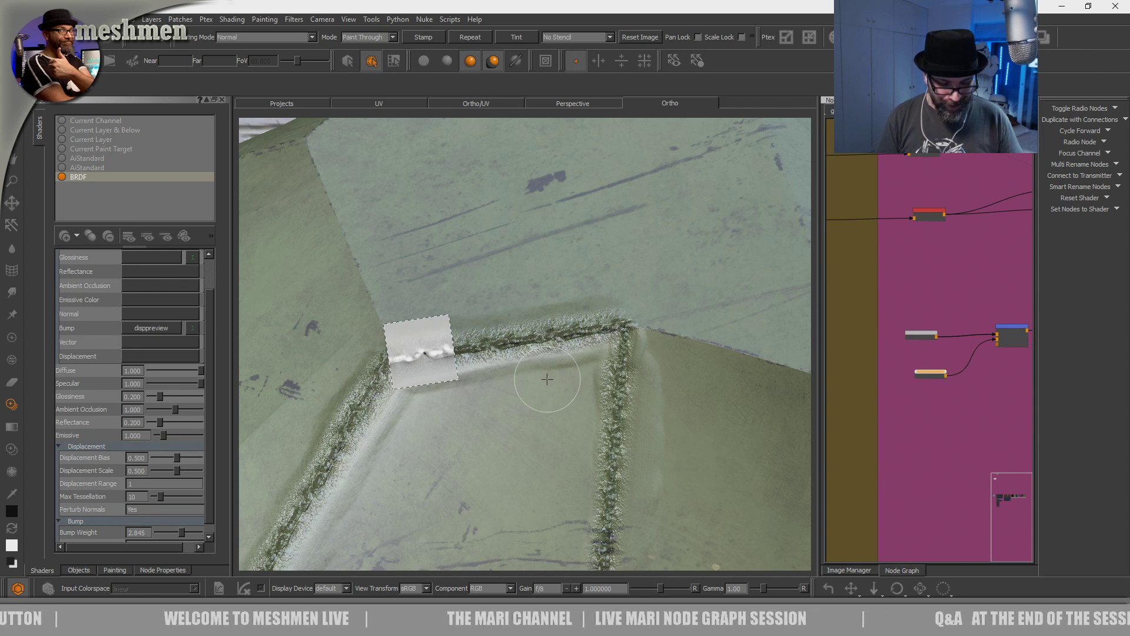
alt+drag(527, 365, 527, 412)
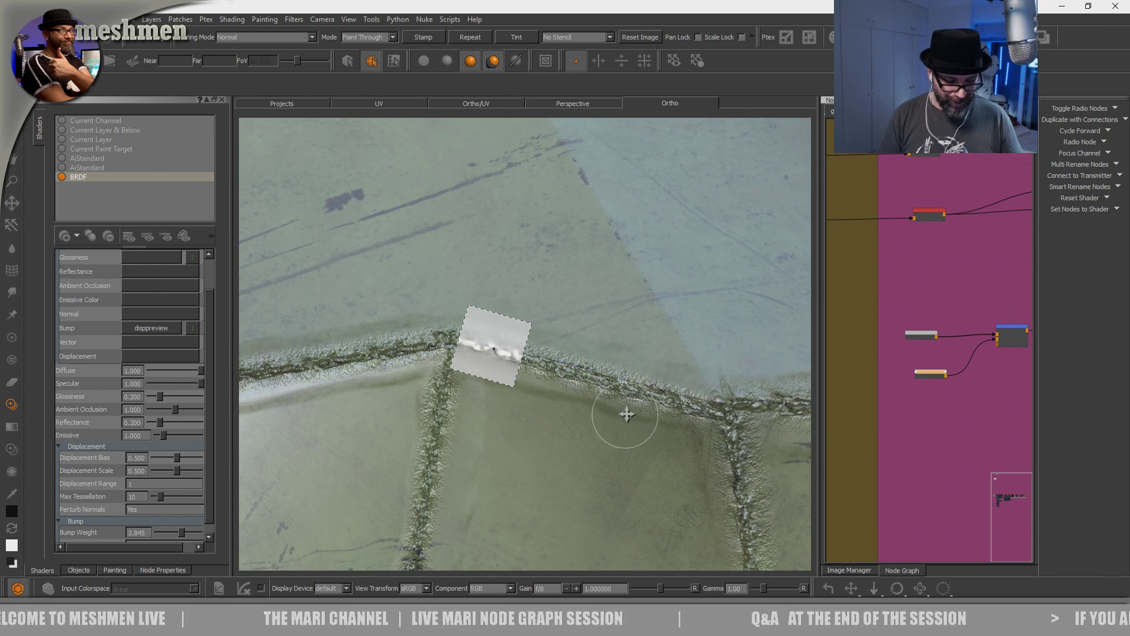
key(p)
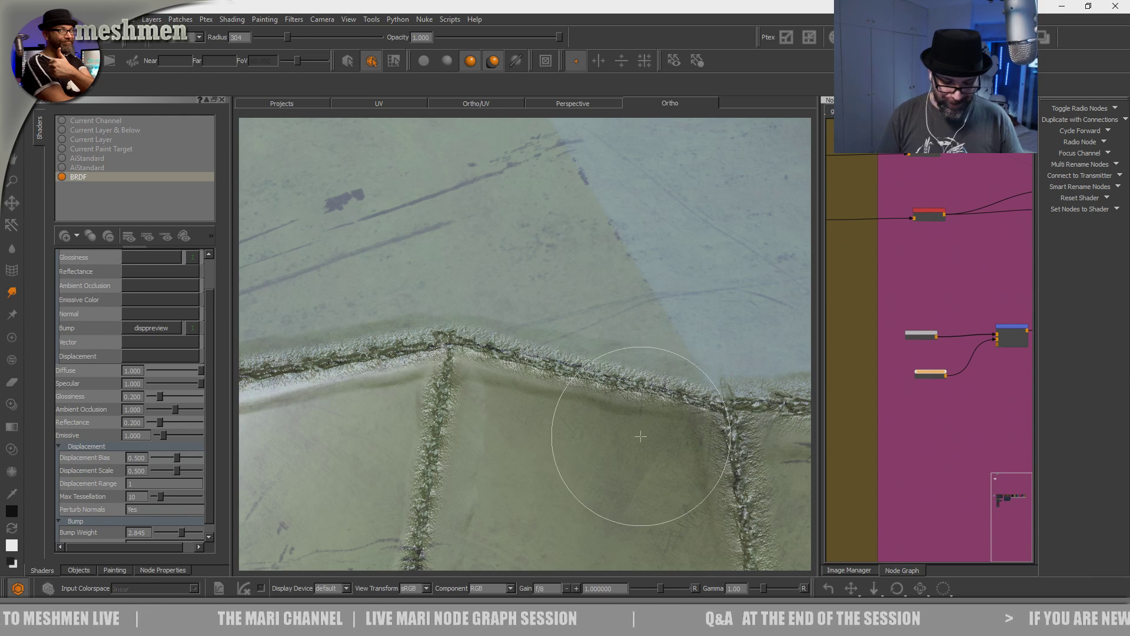
- Orbit and zoom the hull to frame the damaged plate's corner weld seam
alt+right_drag(696, 333, 595, 347)
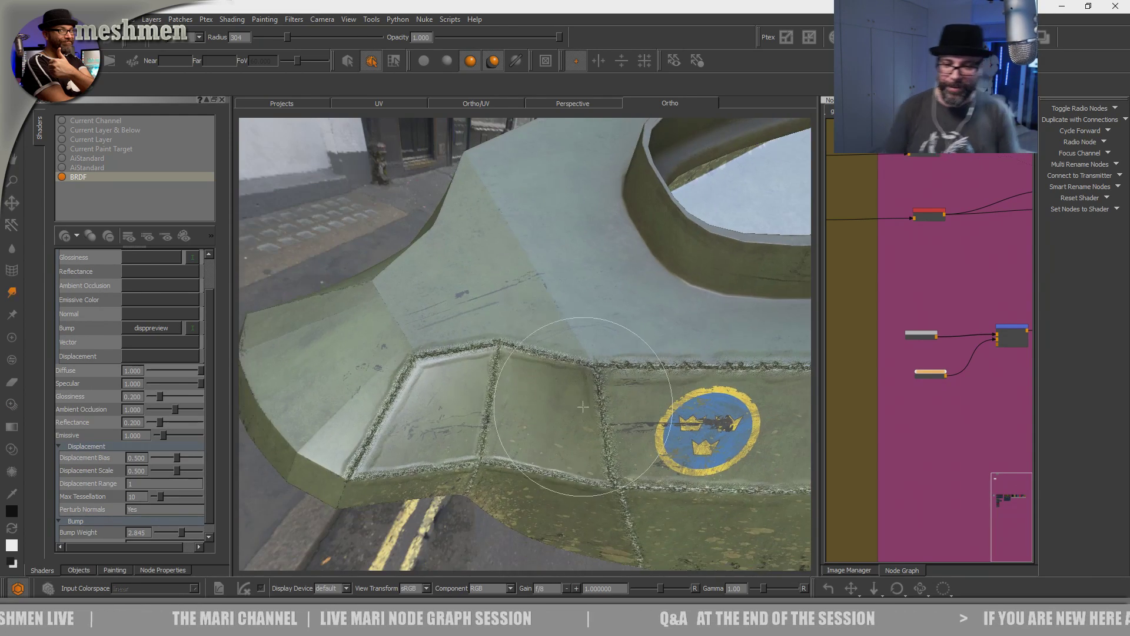
alt+drag(594, 347, 606, 300)
alt+right_drag(606, 300, 547, 312)
alt+middle_drag(665, 400, 511, 333)
alt+drag(511, 334, 530, 270)
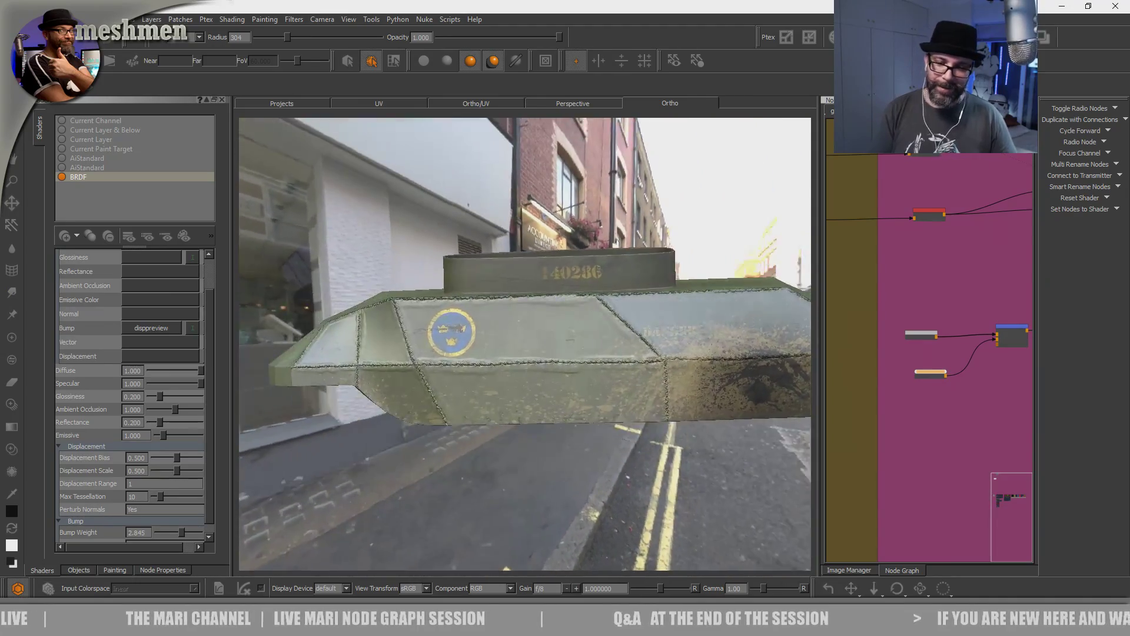
alt+middle_drag(695, 341, 523, 329)
alt+drag(648, 336, 525, 370)
alt+middle_drag(648, 359, 529, 335)
alt+right_drag(530, 335, 600, 316)
alt+drag(600, 316, 559, 330)
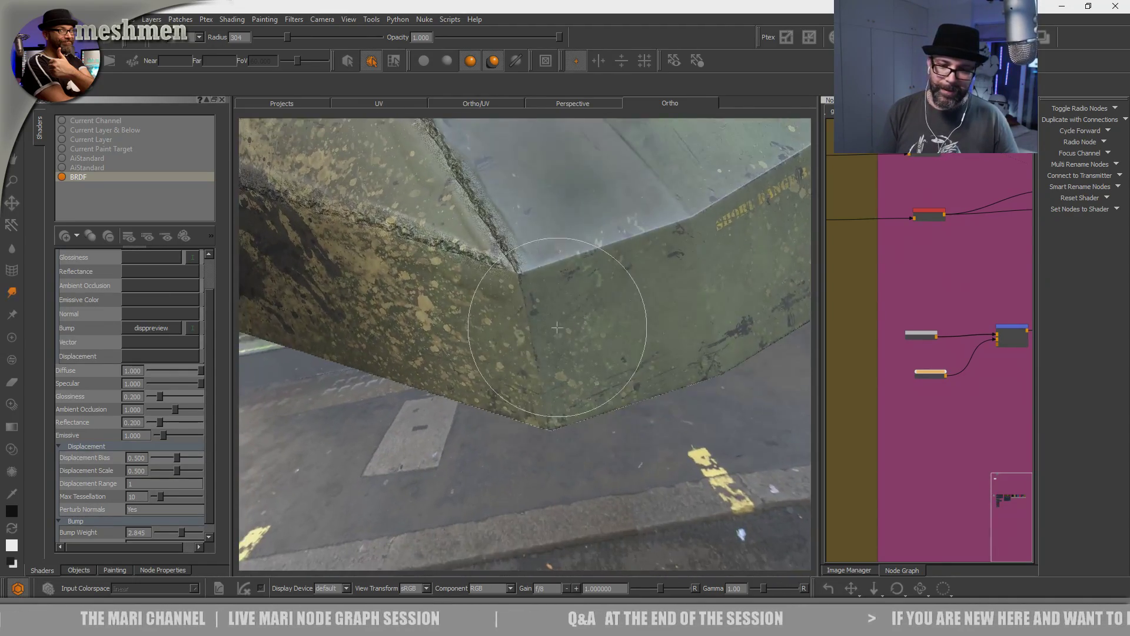
alt+middle_drag(559, 331, 566, 389)
alt+right_drag(567, 389, 624, 377)
alt+drag(624, 377, 589, 354)
alt+middle_drag(533, 417, 524, 373)
mouse_move(524, 373)
alt+mouse_down()
mouse_move(518, 328)
mouse_move(522, 373)
mouse_move(541, 293)
mouse_move(570, 551)
mouse_move(577, 534)
alt+mouse_up()
- Clone and reshape the existing weld texture to straighten the vertical corner seam
key(c)
key(l)
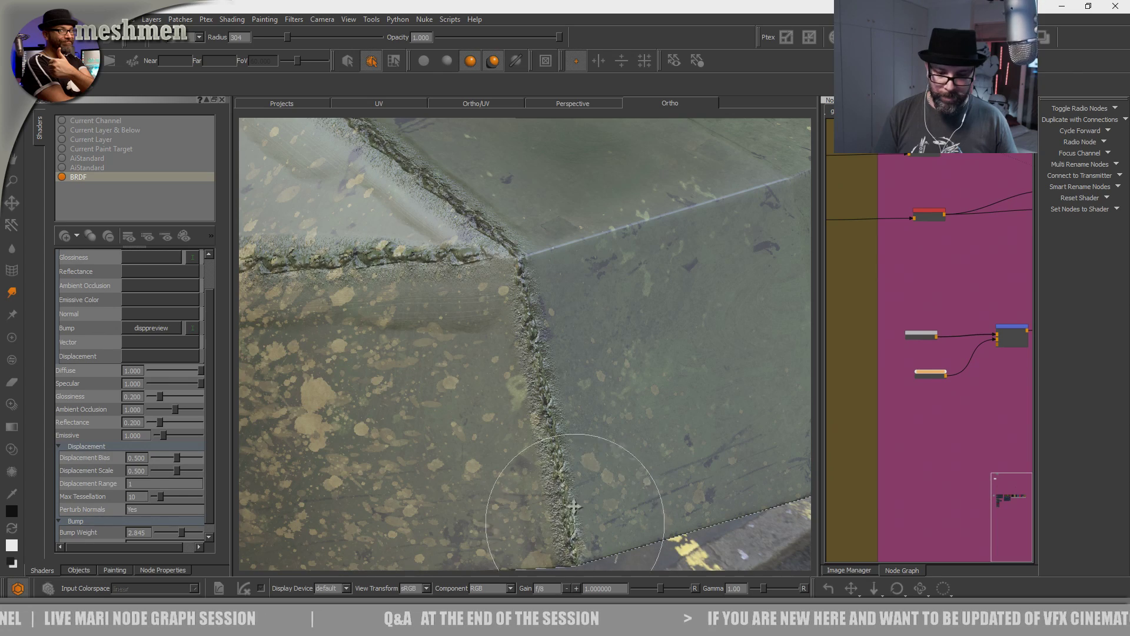
drag(538, 297, 531, 294)
drag(542, 403, 530, 407)
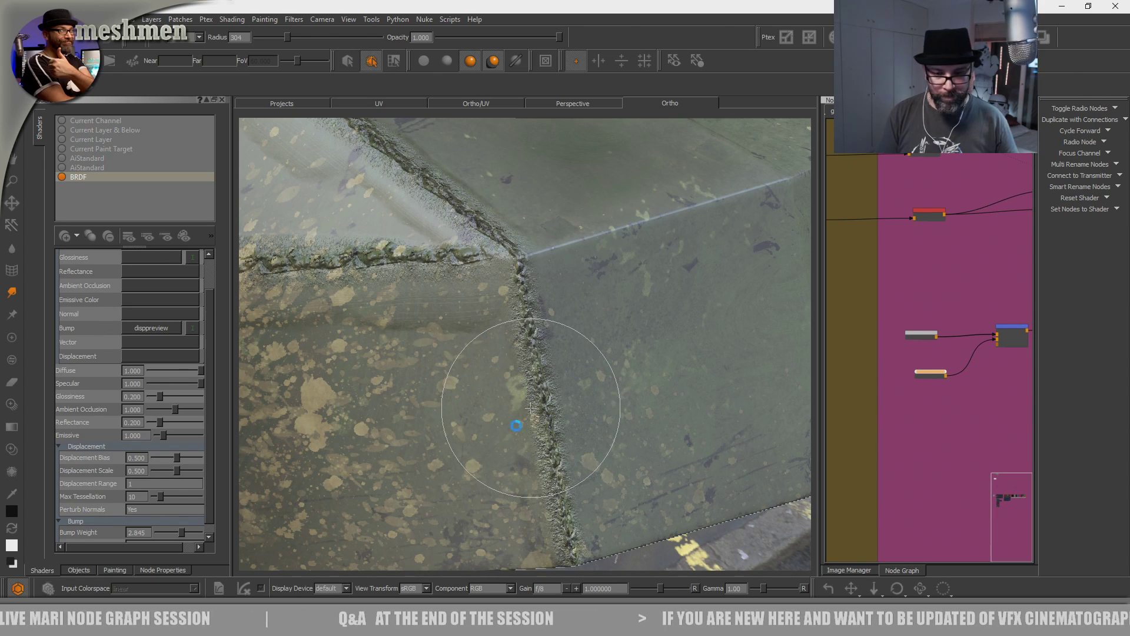
- Stamp the weld image on the next seam, rotated to follow its direction
mouse_move(600, 353)
alt+mouse_down()
mouse_move(559, 388)
mouse_move(502, 389)
alt+mouse_up()
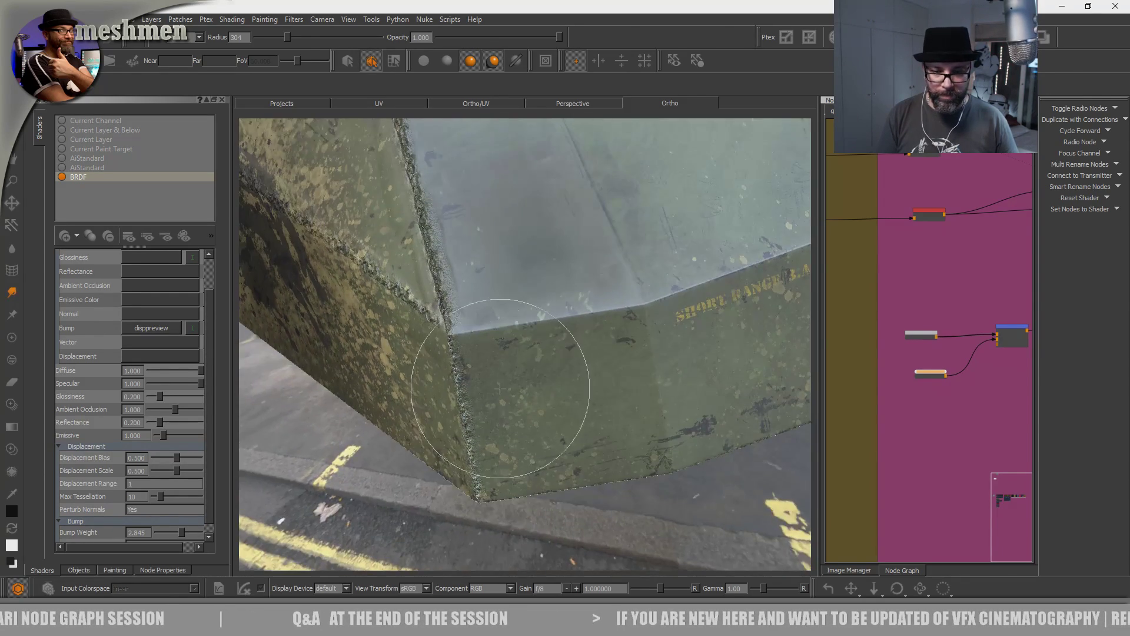
alt+right_drag(502, 389, 546, 312)
alt+middle_drag(546, 312, 559, 406)
key(h)
ctrl+drag(547, 411, 416, 258)
shift+drag(523, 271, 428, 425)
mouse_move(467, 410)
ctrl+mouse_down()
mouse_move(442, 384)
mouse_move(459, 363)
mouse_move(478, 384)
mouse_move(434, 386)
mouse_move(803, 341)
ctrl+mouse_up()
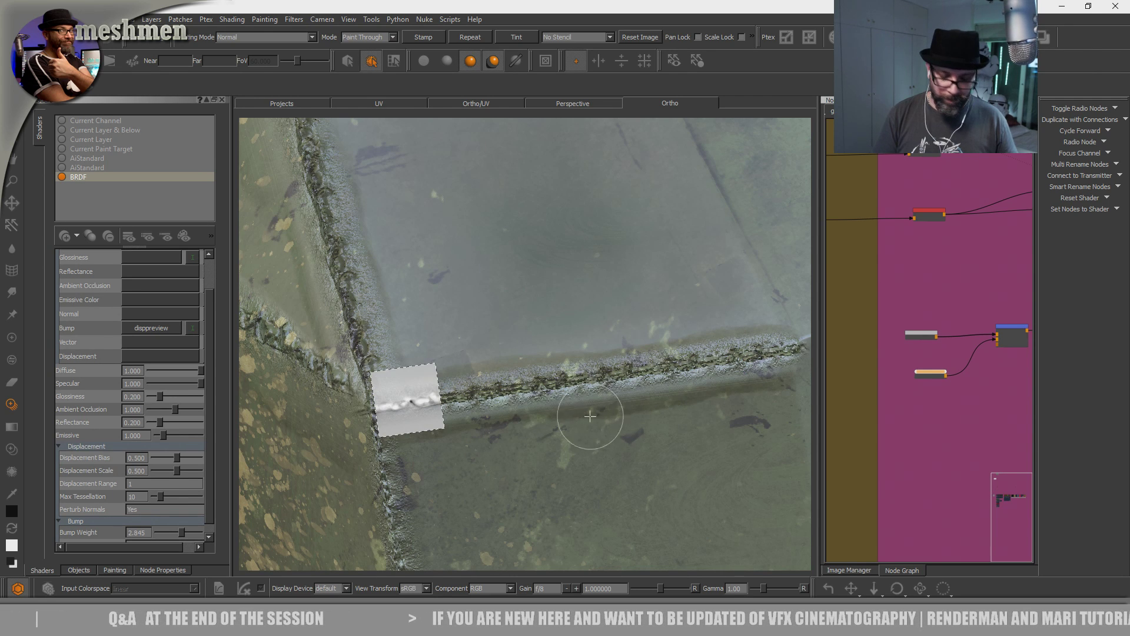
key(p)
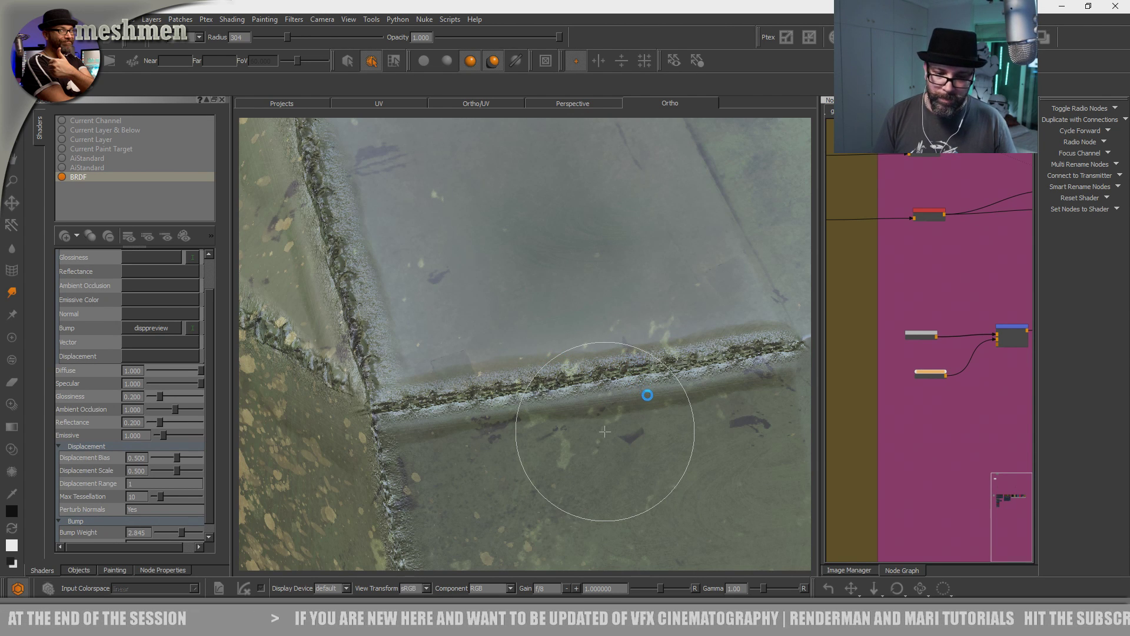
- Orbit to another seam and stamp the weld image rotated along it
middle_drag(605, 431, 559, 406)
mouse_move(574, 377)
alt+mouse_down()
mouse_move(576, 403)
mouse_move(555, 383)
mouse_move(572, 354)
mouse_move(555, 341)
alt+mouse_up()
key(u)
mouse_move(511, 464)
ctrl+mouse_down()
mouse_move(399, 500)
mouse_move(367, 473)
mouse_move(374, 467)
ctrl+mouse_up()
mouse_move(428, 393)
shift+mouse_down()
mouse_move(564, 238)
mouse_move(577, 256)
shift+mouse_up()
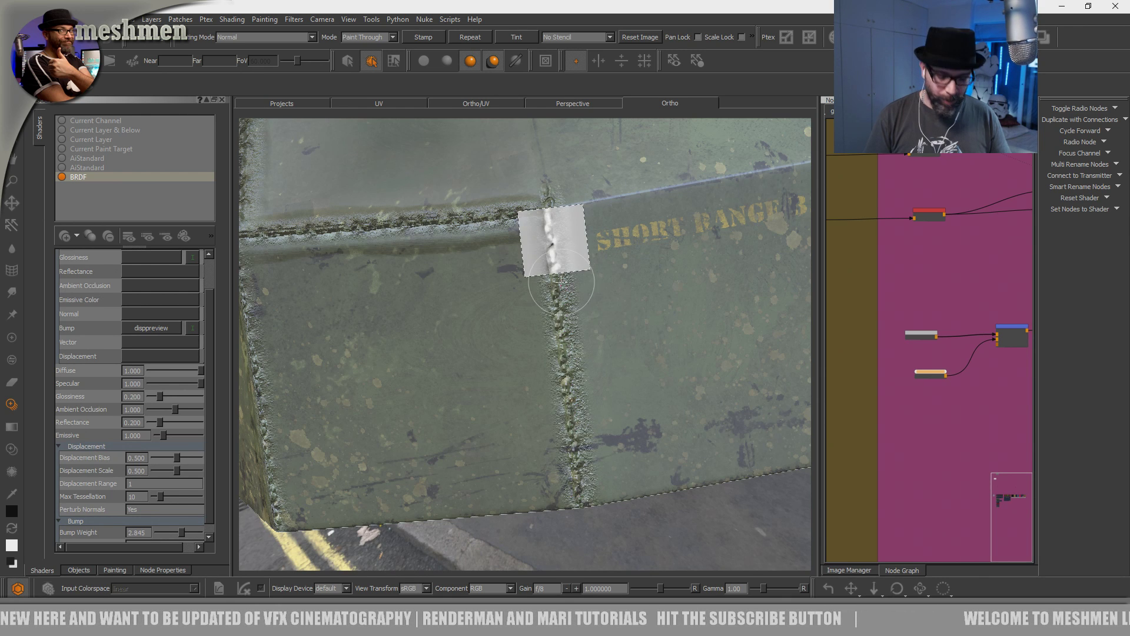
- Stamp a weld bead up the long diagonal seam from the green hull edge
mouse_move(626, 265)
alt+mouse_down()
mouse_move(589, 362)
mouse_move(560, 318)
mouse_move(567, 388)
mouse_move(600, 353)
mouse_move(620, 306)
mouse_move(550, 328)
mouse_move(564, 405)
mouse_move(554, 382)
mouse_move(580, 373)
mouse_move(499, 336)
mouse_move(522, 408)
mouse_move(585, 424)
mouse_move(550, 378)
mouse_move(477, 433)
mouse_move(528, 487)
mouse_move(512, 454)
mouse_move(608, 323)
mouse_move(575, 390)
mouse_move(534, 435)
alt+mouse_up()
mouse_move(560, 252)
shift+middle_down()
mouse_move(538, 331)
mouse_move(537, 403)
shift+middle_up()
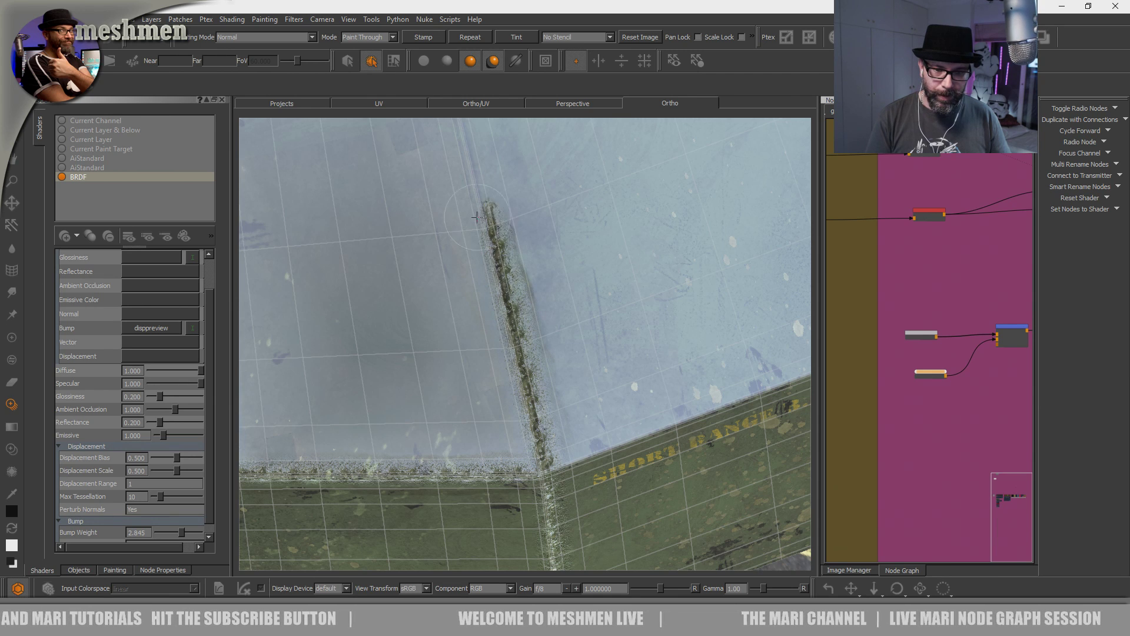
alt+middle_drag(511, 256, 571, 469)
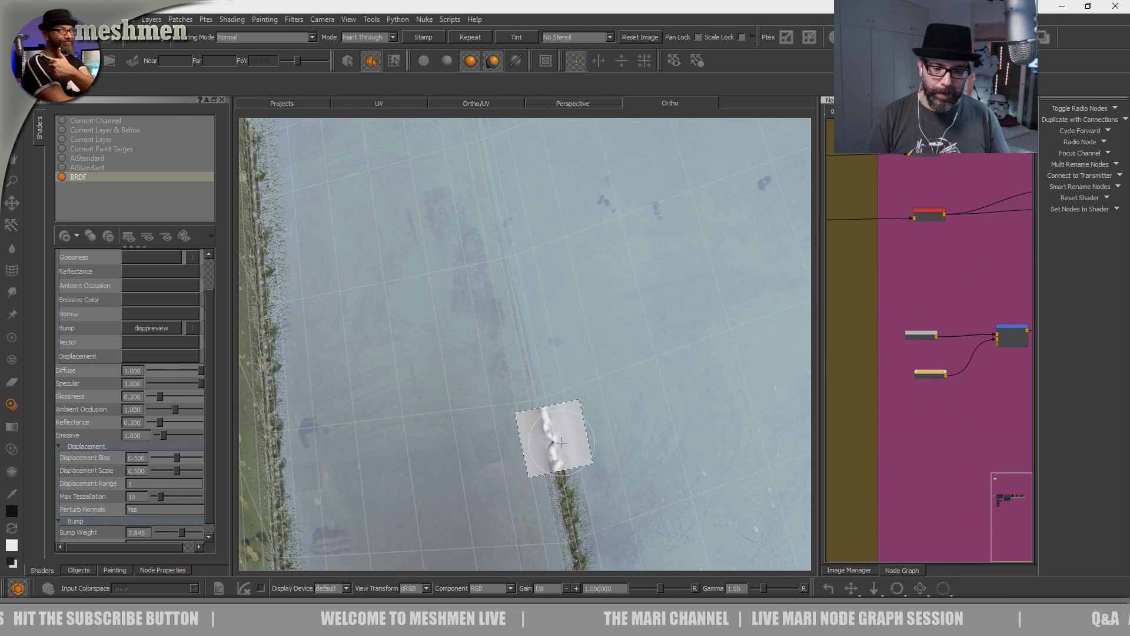
drag(525, 298, 508, 199)
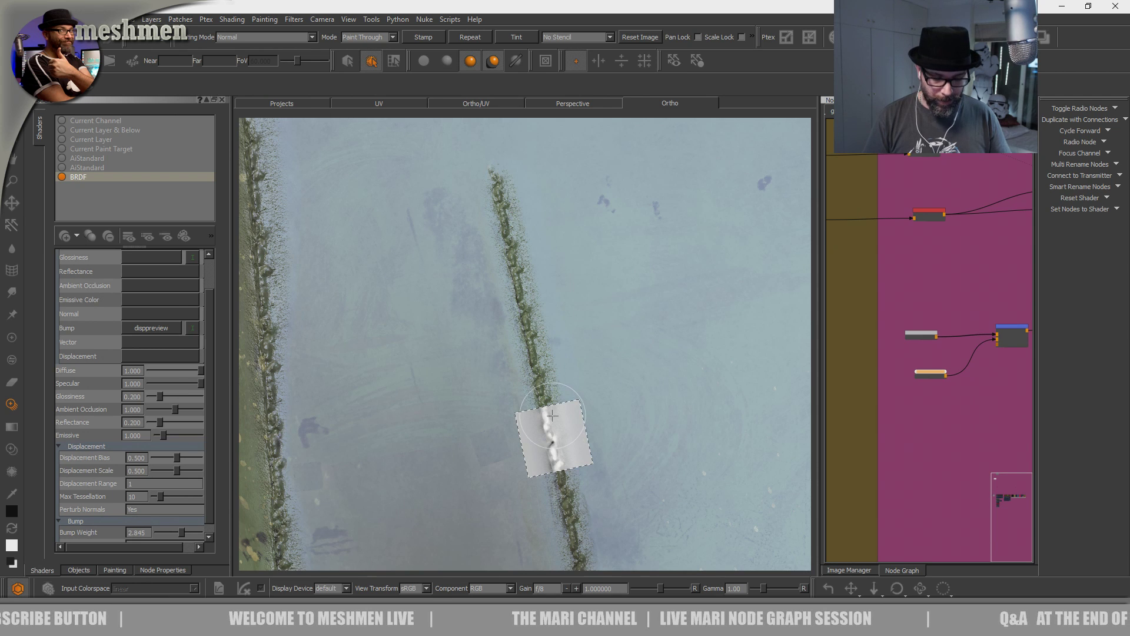
- Return to Paint Through and zoom in on the seam corner of the top panel
key(p)
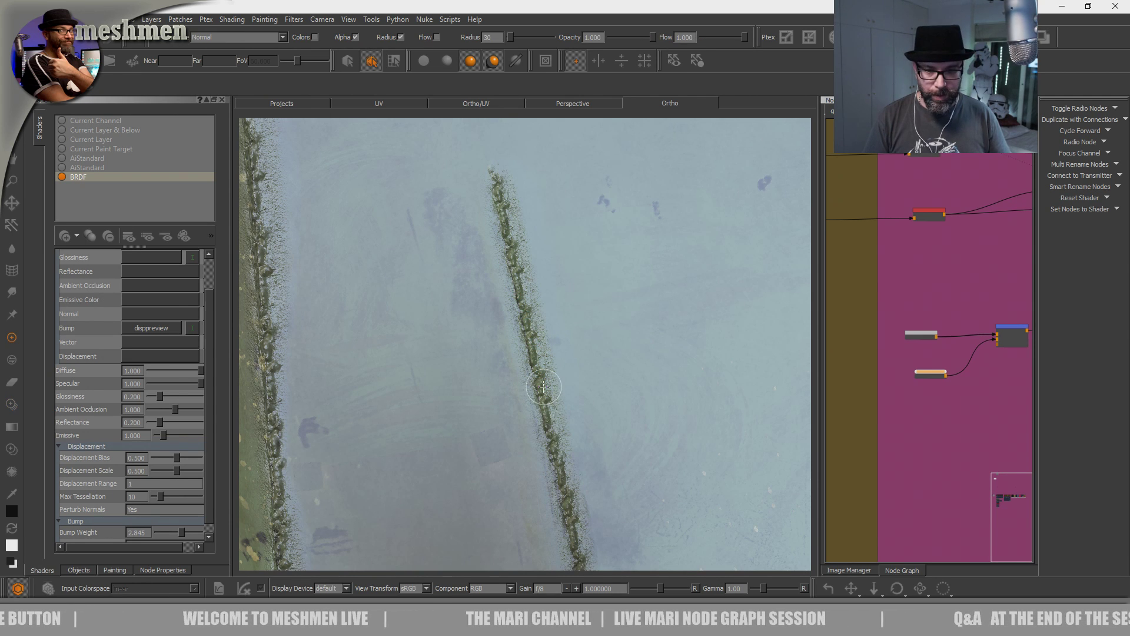
key(t)
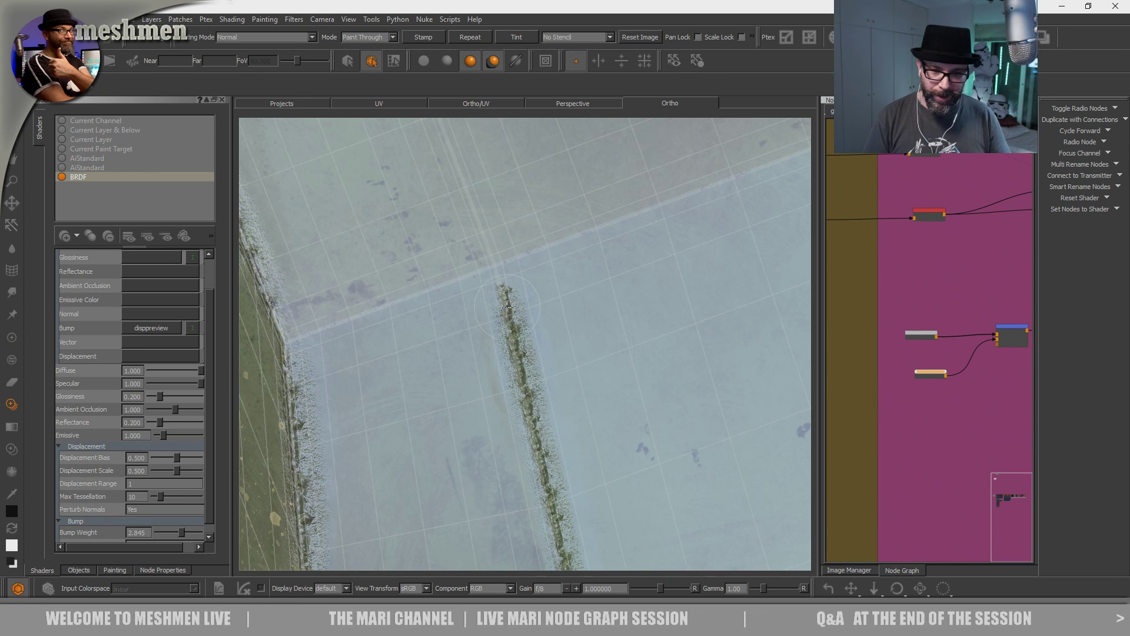
alt+right_drag(562, 381, 507, 465)
alt+drag(507, 465, 523, 419)
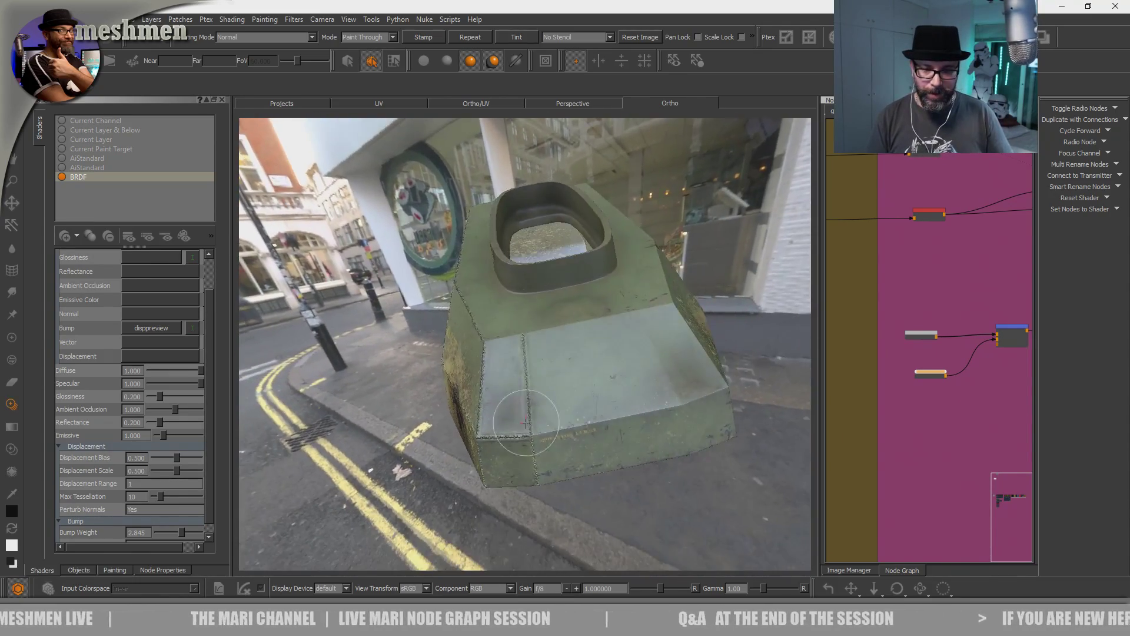
alt+right_drag(524, 420, 613, 286)
alt+middle_drag(474, 177, 514, 311)
alt+right_drag(514, 310, 559, 283)
mouse_move(559, 282)
alt+mouse_down()
mouse_move(554, 366)
mouse_move(567, 446)
alt+mouse_up()
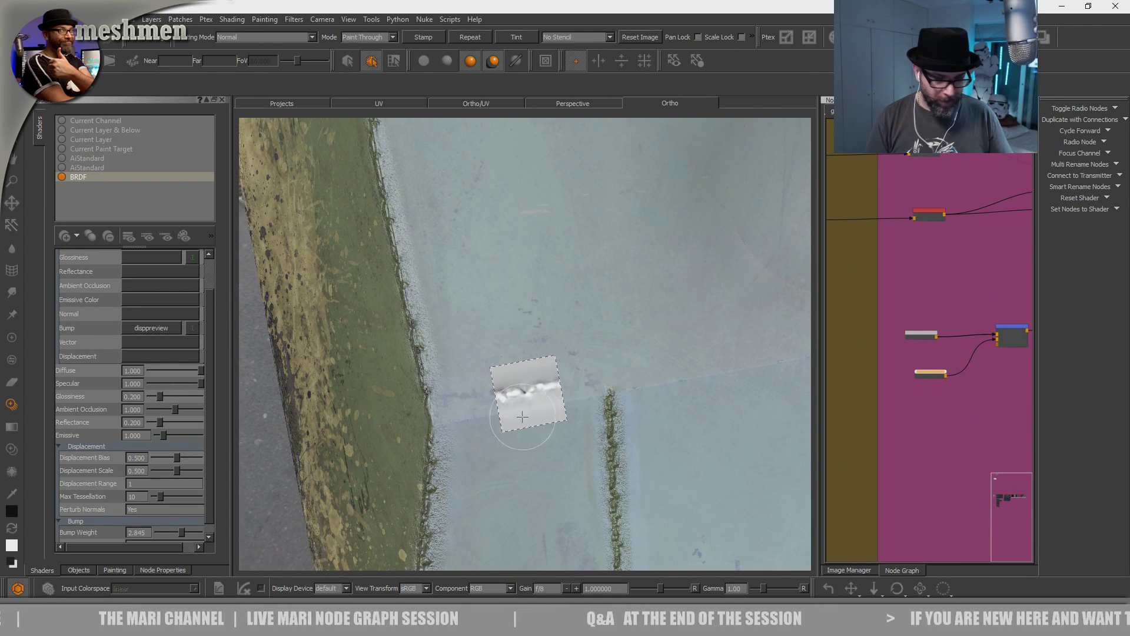
- Stamp the weld at the seam corner and extend it up-right along the seam
mouse_move(467, 432)
mouse_down()
mouse_move(435, 423)
mouse_move(511, 412)
mouse_up()
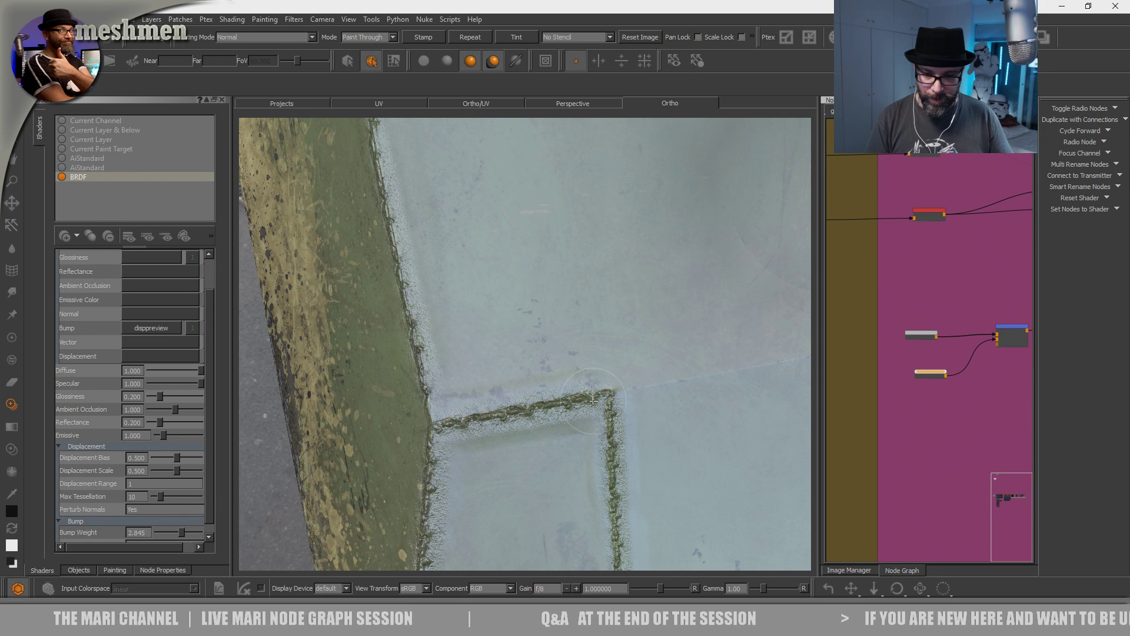
mouse_move(736, 399)
alt+middle_down()
mouse_move(711, 392)
mouse_move(522, 433)
mouse_move(512, 455)
alt+middle_up()
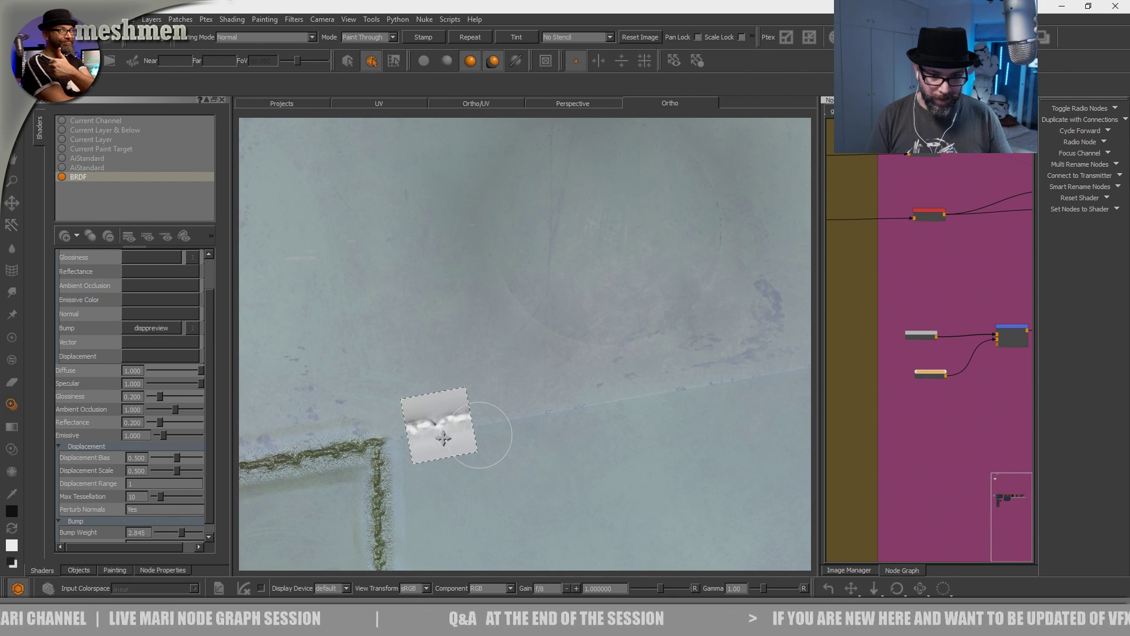
click(412, 440)
mouse_move(412, 440)
mouse_down()
mouse_move(694, 383)
mouse_move(674, 386)
mouse_up()
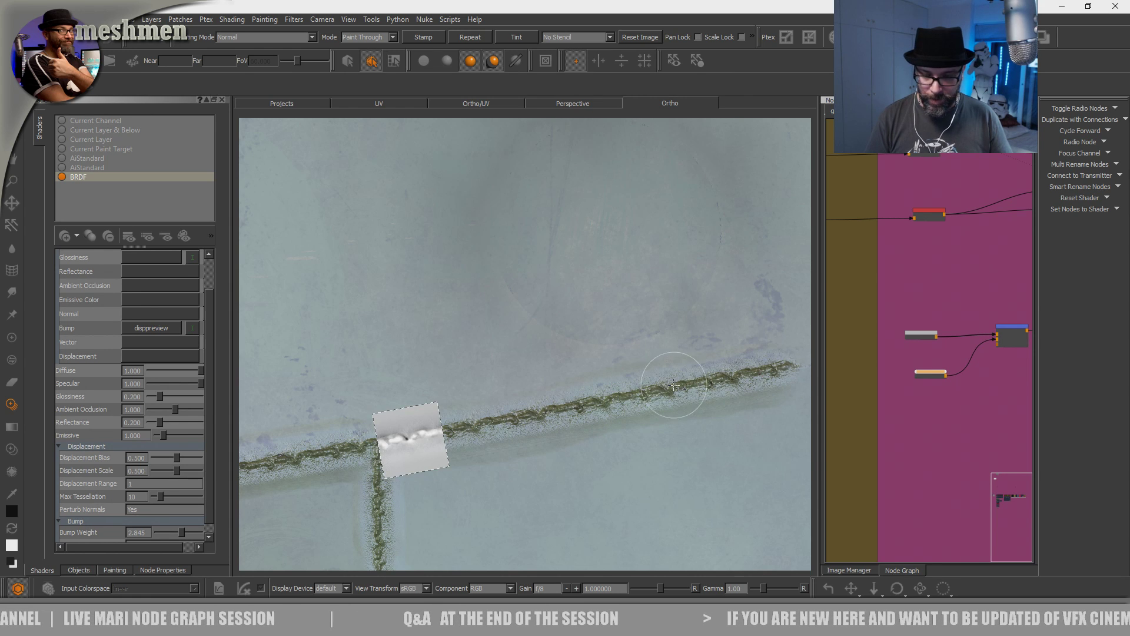
- Follow the weld's end and extend it up-right to the top panel edge
key(p)
key(w)
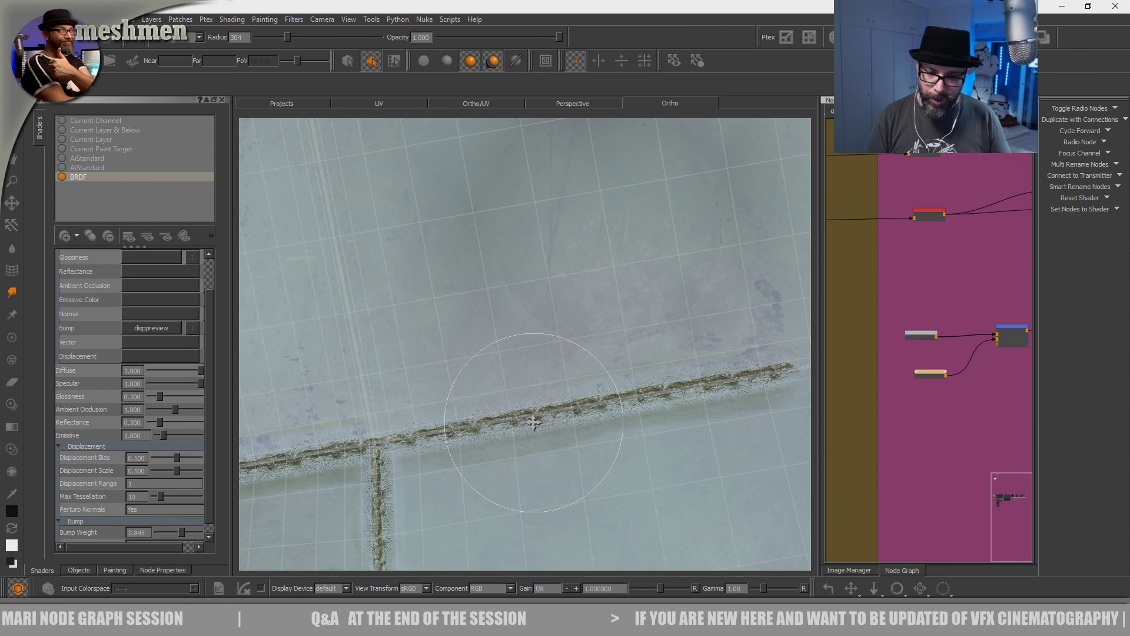
key(b)
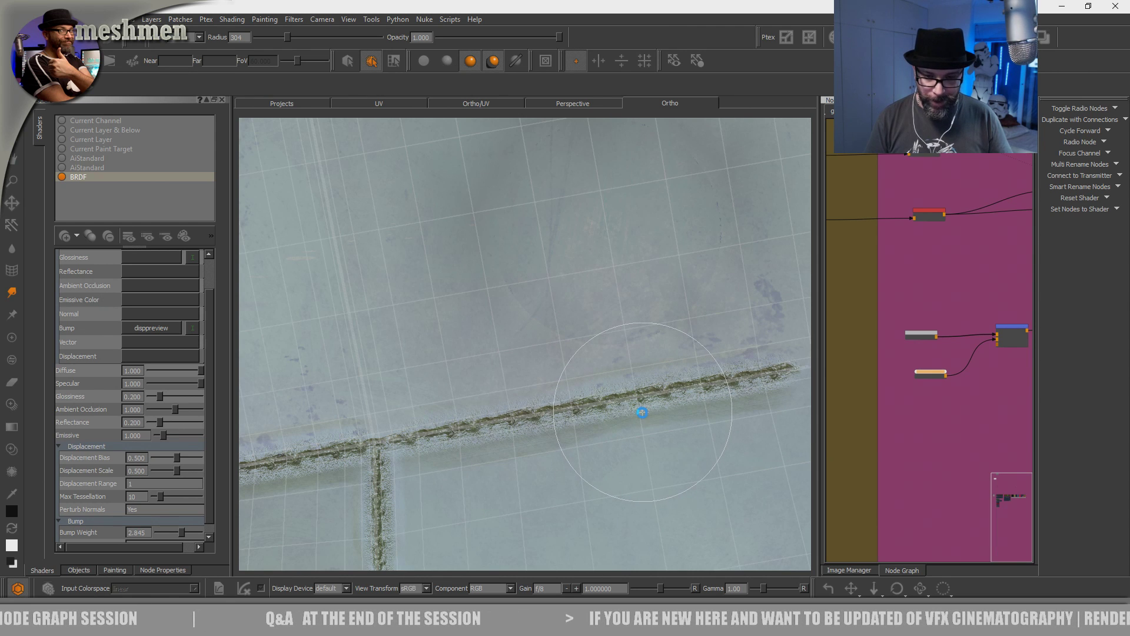
alt+middle_drag(727, 413, 469, 438)
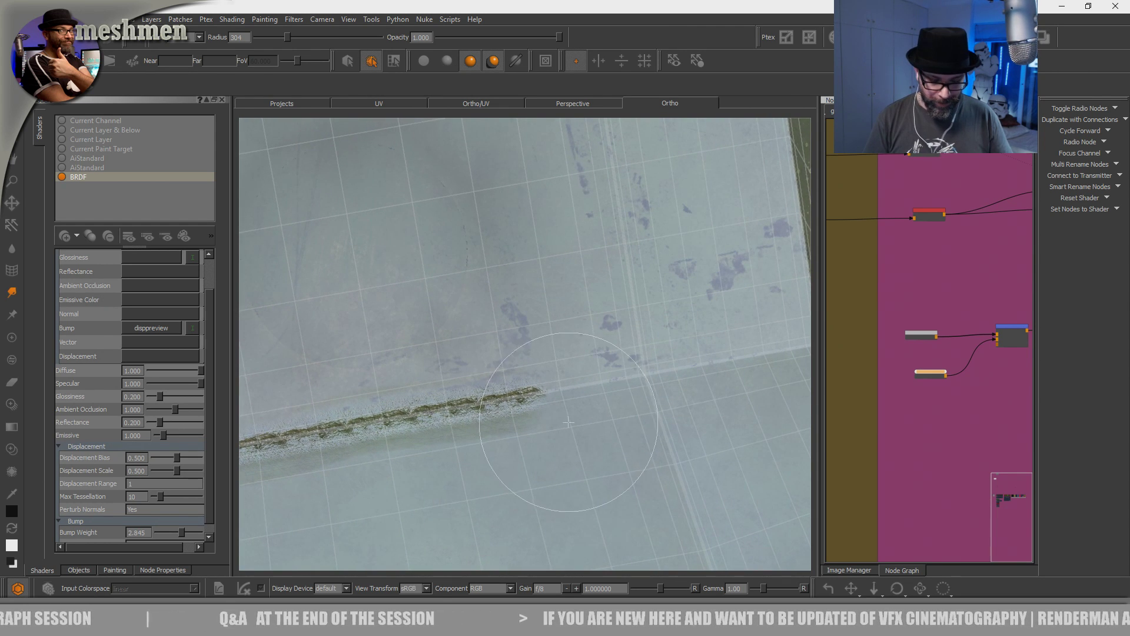
key(t)
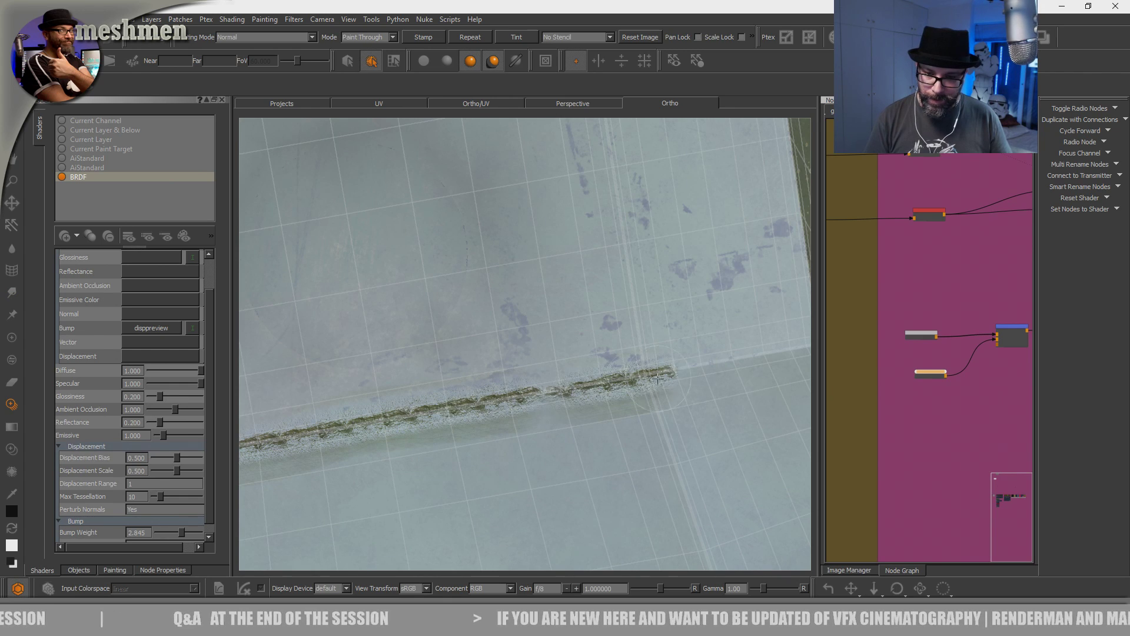
drag(646, 381, 789, 357)
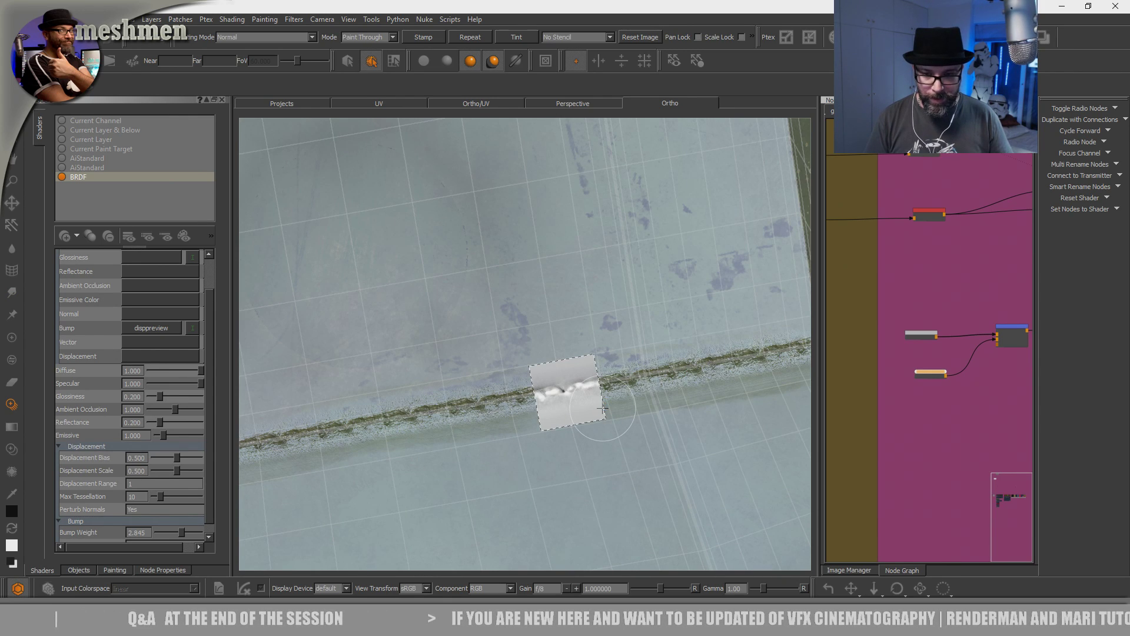
- Orbit around the box and zoom in on the corner with the SHORT RANGE lettering
alt+right_drag(602, 408, 565, 394)
alt+drag(565, 394, 601, 425)
alt+right_drag(601, 425, 574, 401)
alt+drag(574, 401, 574, 354)
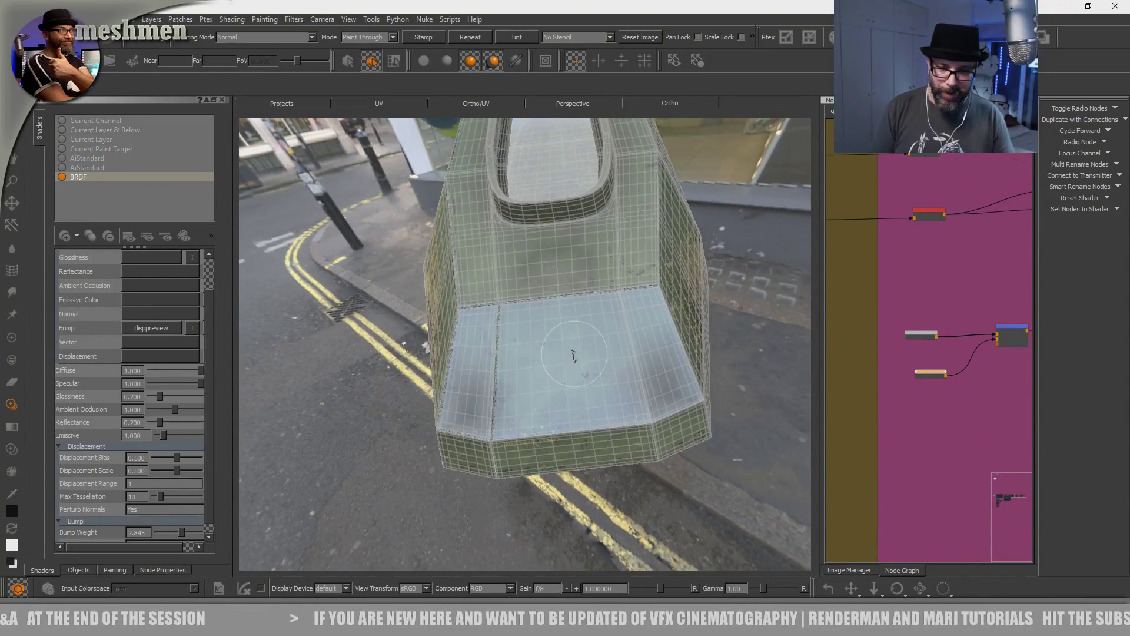
alt+right_drag(574, 354, 598, 376)
alt+drag(597, 376, 596, 345)
alt+right_drag(595, 345, 618, 409)
alt+drag(618, 409, 565, 335)
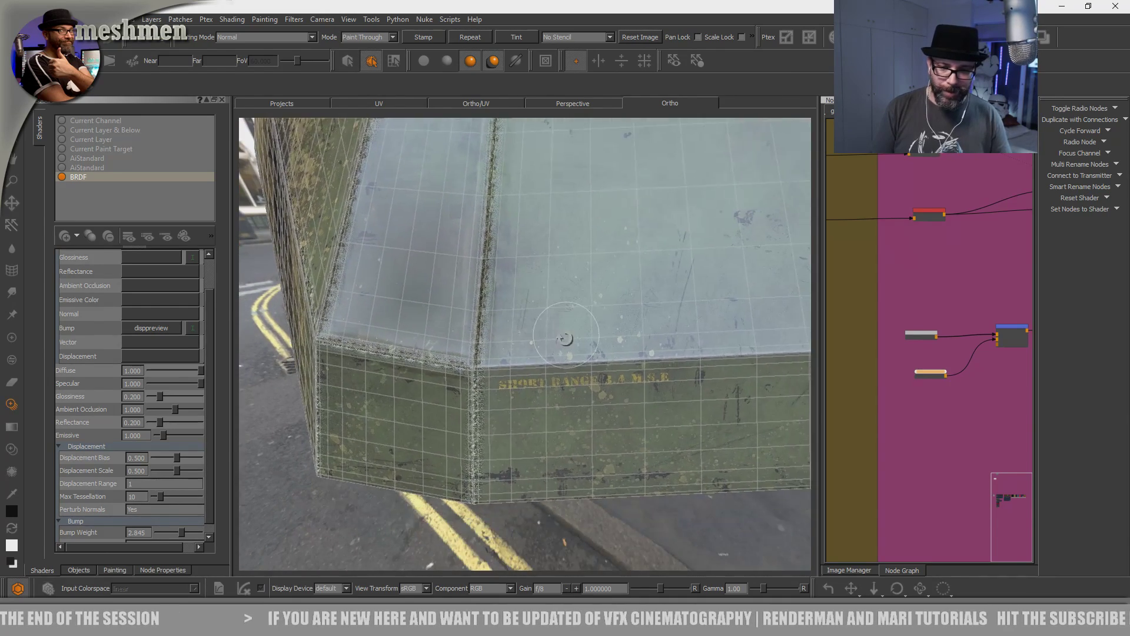
- Extend the weld bead rightward along the panel's top edge seam
alt+right_drag(566, 339, 508, 402)
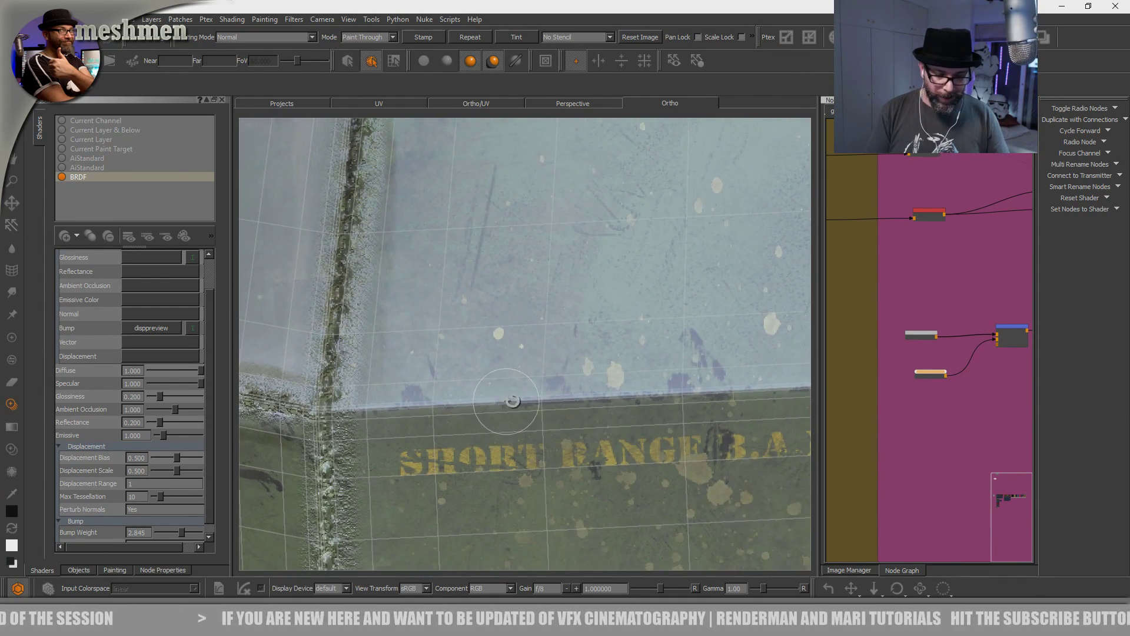
alt+drag(508, 402, 533, 449)
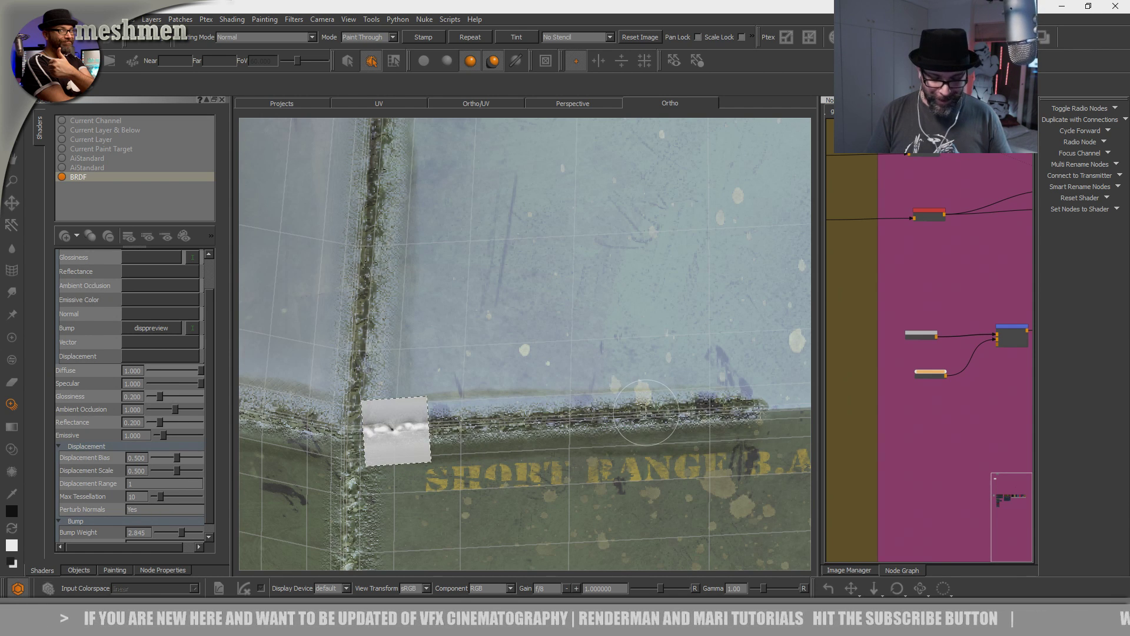
alt+drag(654, 419, 473, 450)
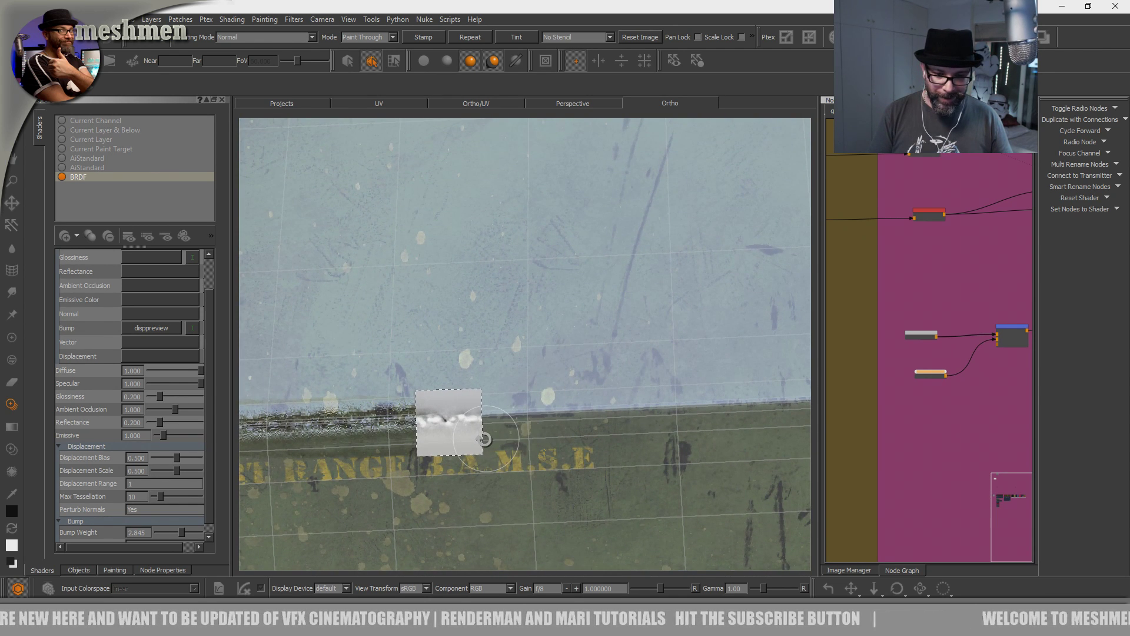
drag(670, 404, 691, 414)
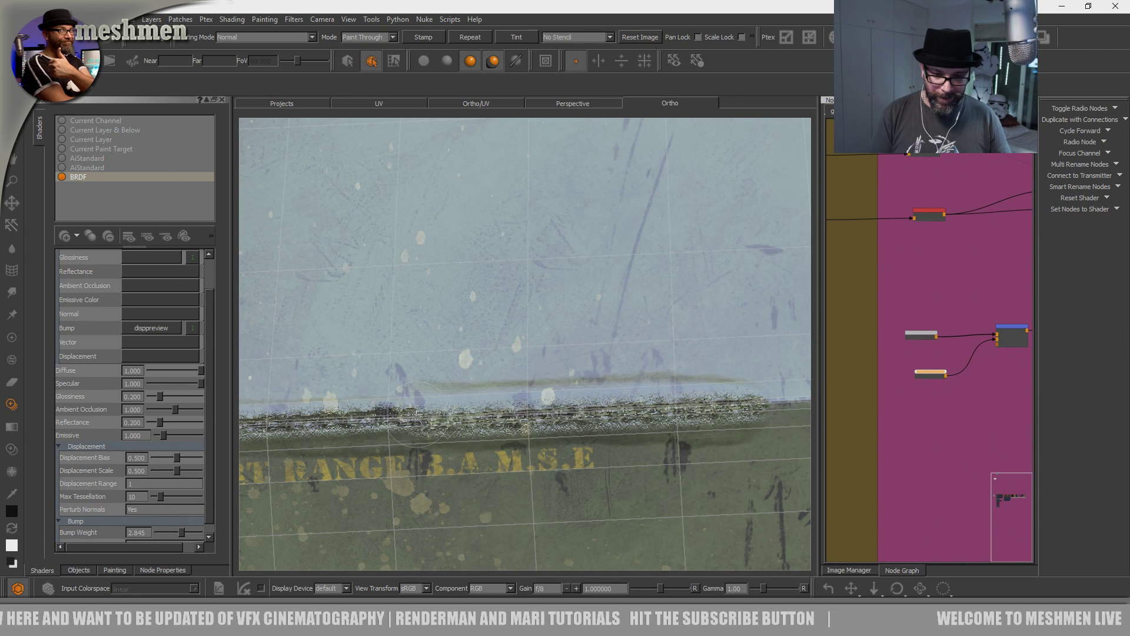
mouse_move(555, 447)
alt+mouse_down()
mouse_move(575, 434)
mouse_move(518, 497)
mouse_move(420, 473)
mouse_move(495, 432)
alt+mouse_up()
alt+middle_drag(494, 431, 515, 419)
alt+right_drag(516, 419, 654, 374)
alt+drag(654, 373, 533, 449)
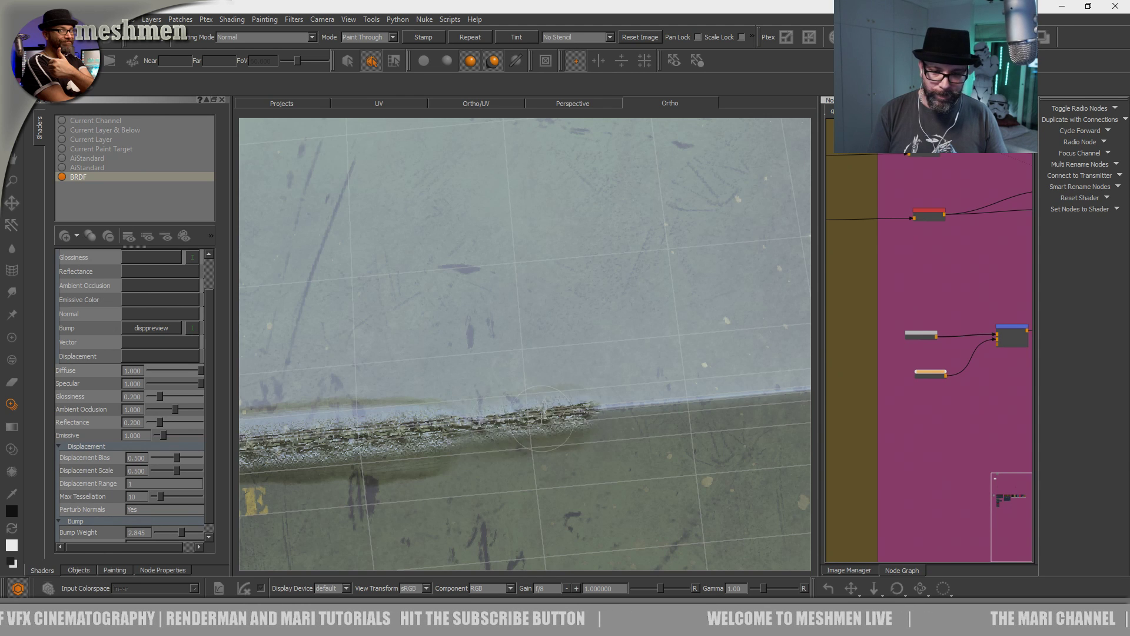
drag(619, 414, 676, 420)
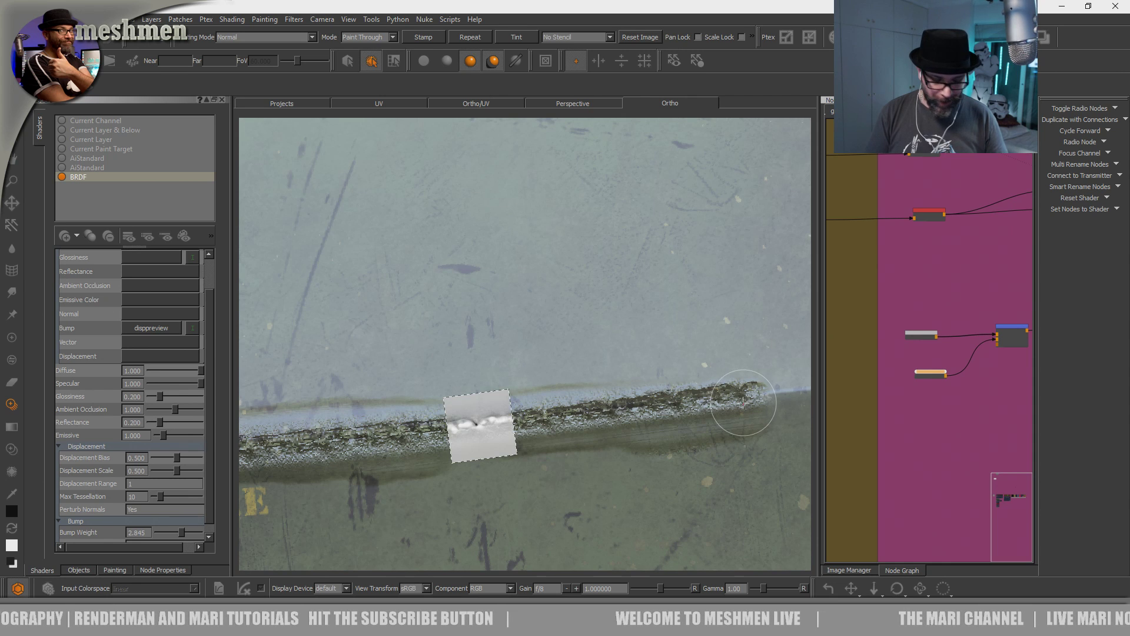
- Show the wireframe and stamp the weld along the seam's unfinished end
key(alt+w)
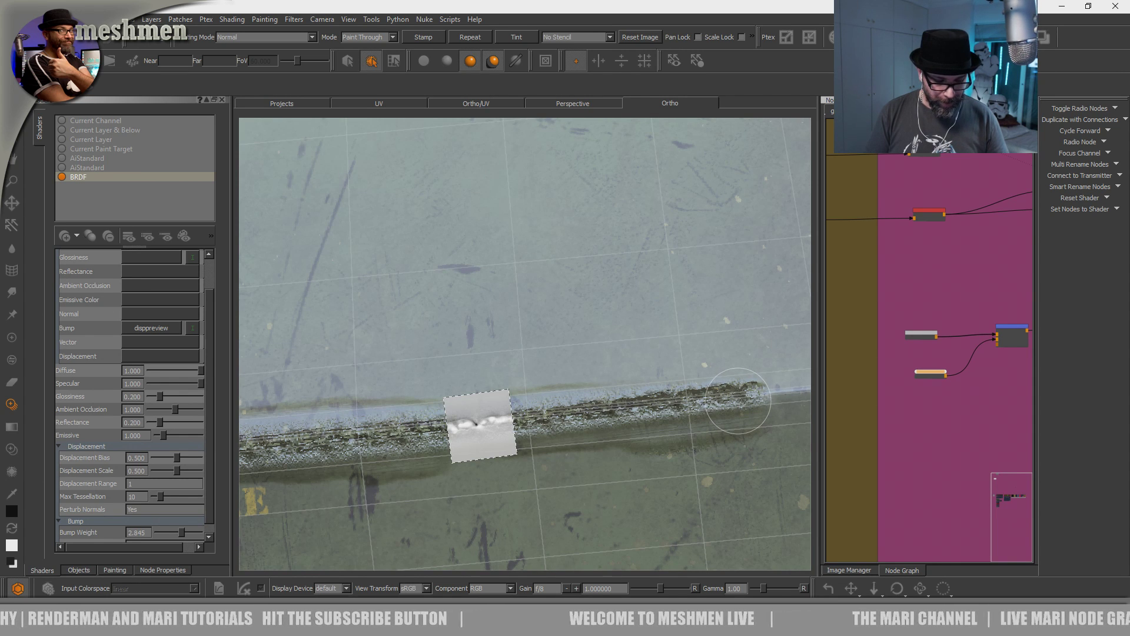
key(p)
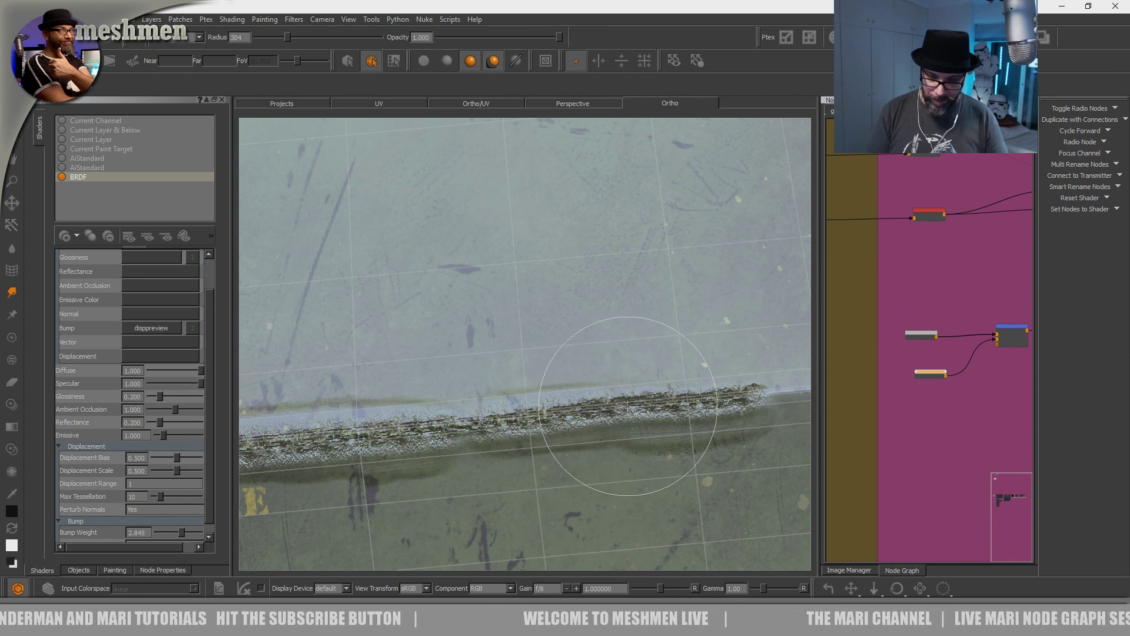
mouse_move(680, 376)
alt+mouse_down()
mouse_move(500, 449)
mouse_move(542, 462)
mouse_move(493, 457)
mouse_move(589, 471)
alt+mouse_up()
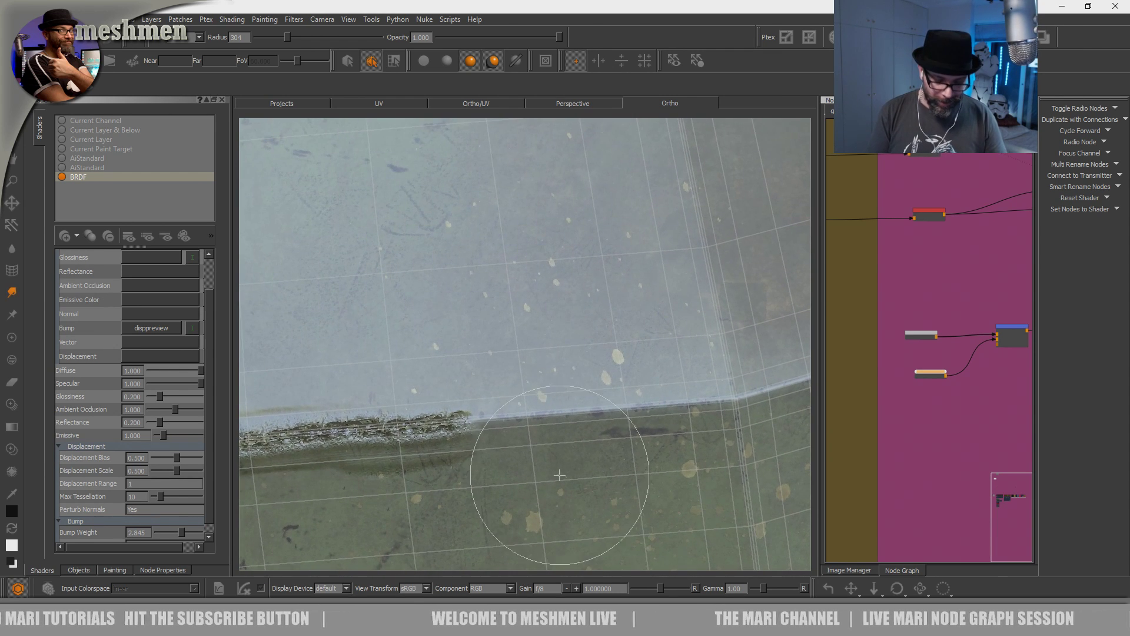
key(t)
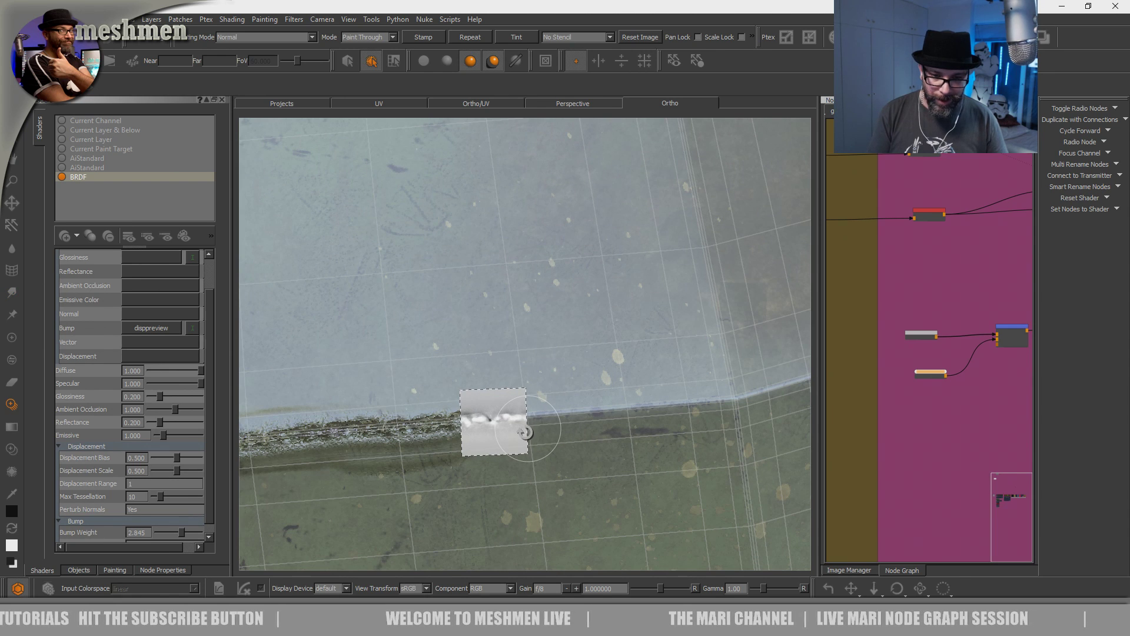
drag(525, 430, 629, 410)
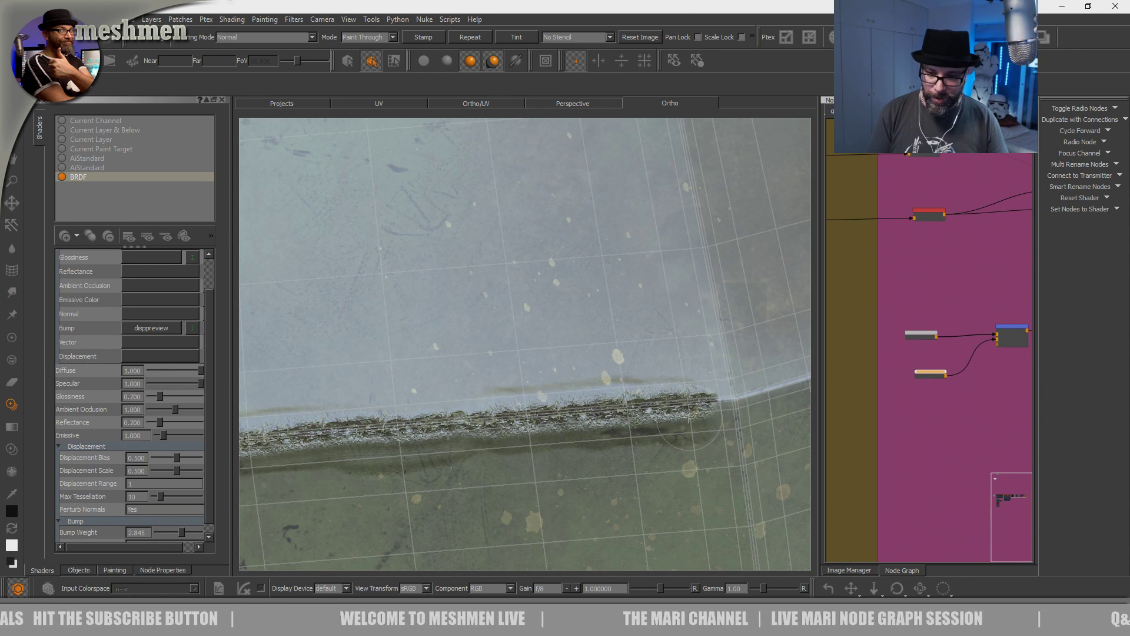
- Orbit the model to frame the box corner closely
alt+drag(718, 422, 624, 406)
alt+drag(593, 416, 595, 348)
alt+right_drag(595, 348, 608, 366)
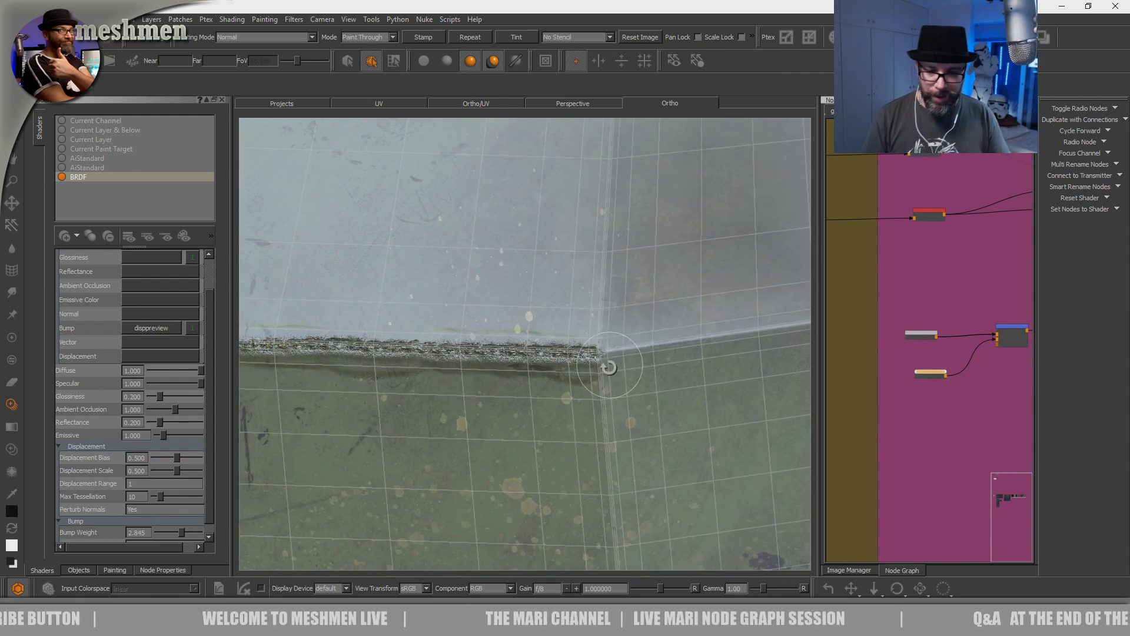
alt+drag(608, 366, 547, 378)
alt+right_drag(547, 378, 591, 404)
alt+drag(590, 403, 585, 406)
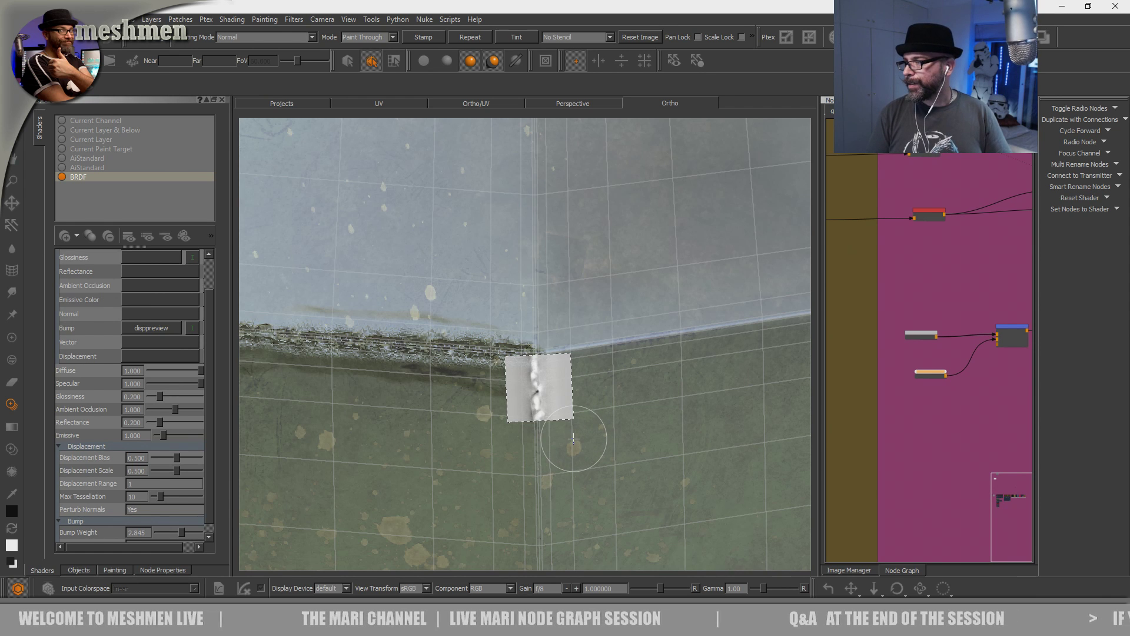
- Stamp the weld seam down the vertical corner edge to the box's lower edge
alt+drag(560, 431, 552, 415)
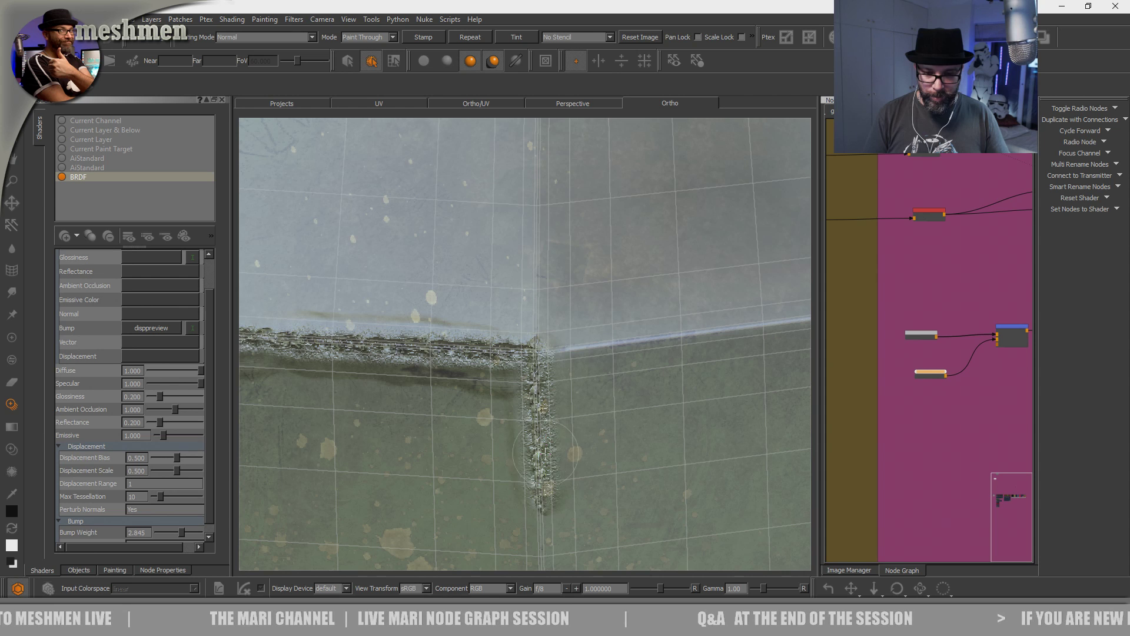
mouse_move(580, 499)
alt+middle_down()
mouse_move(585, 404)
mouse_move(585, 419)
alt+middle_up()
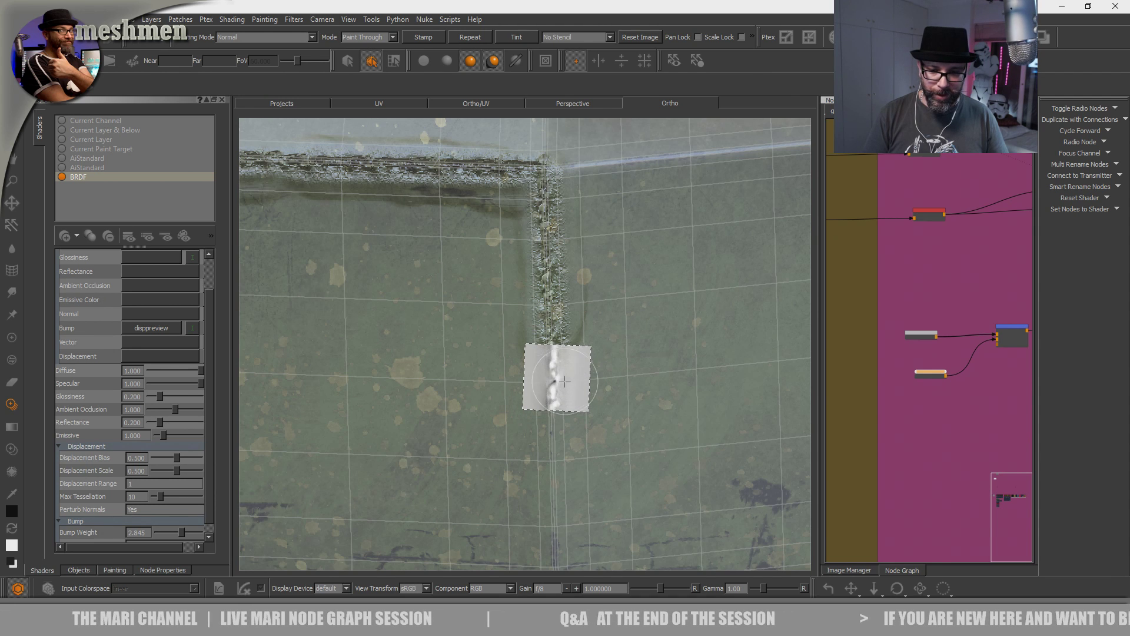
drag(559, 362, 558, 515)
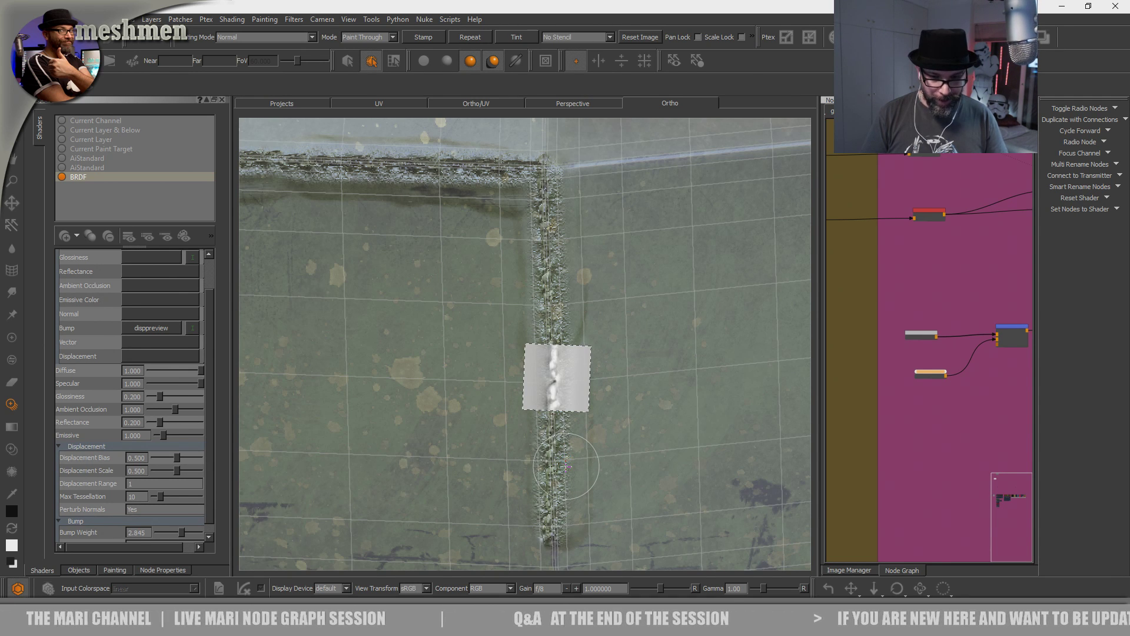
mouse_move(584, 477)
alt+middle_down()
mouse_move(579, 360)
mouse_move(577, 373)
alt+middle_up()
shift+drag(574, 381, 561, 423)
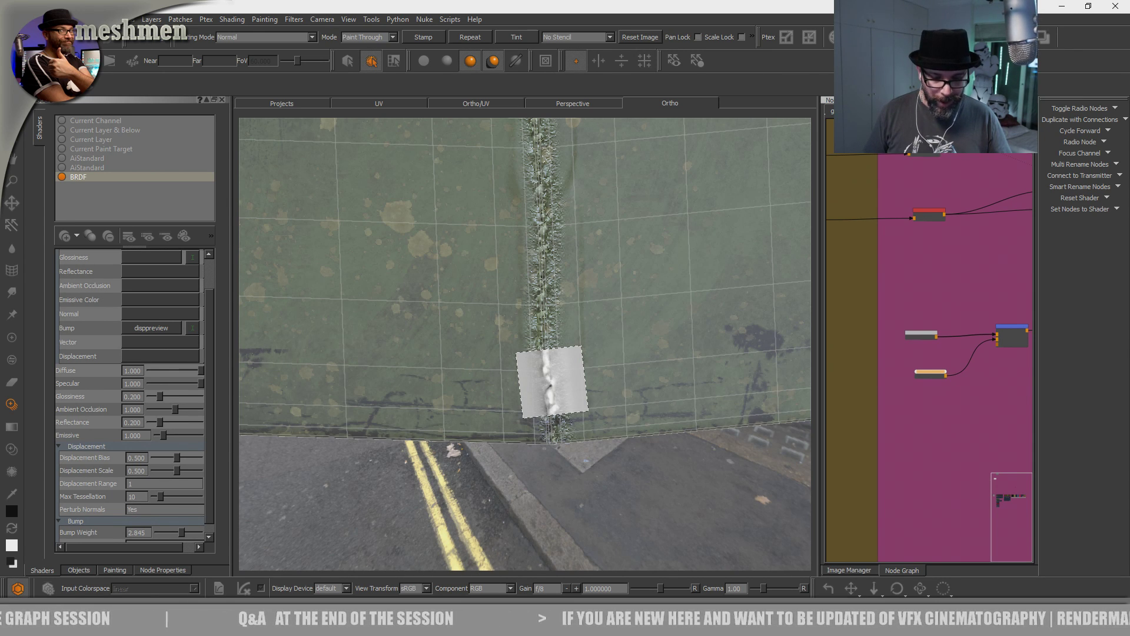
- Bake the stamped weld into the texture and orbit so the upper wall faces up
key(b)
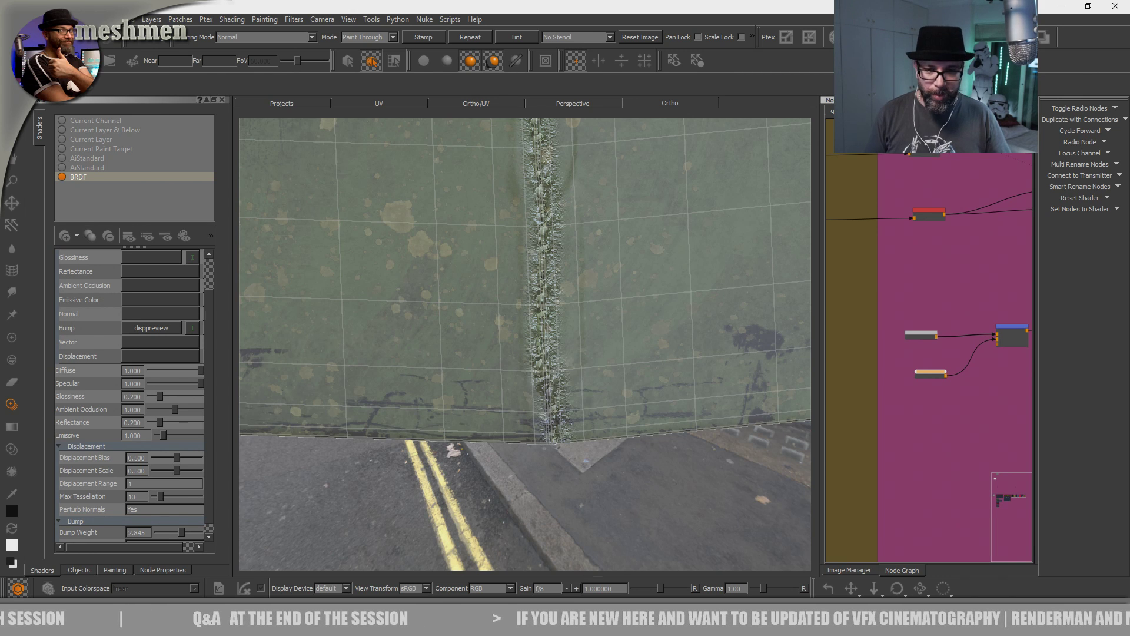
alt+middle_drag(567, 322, 571, 350)
alt+drag(576, 360, 578, 358)
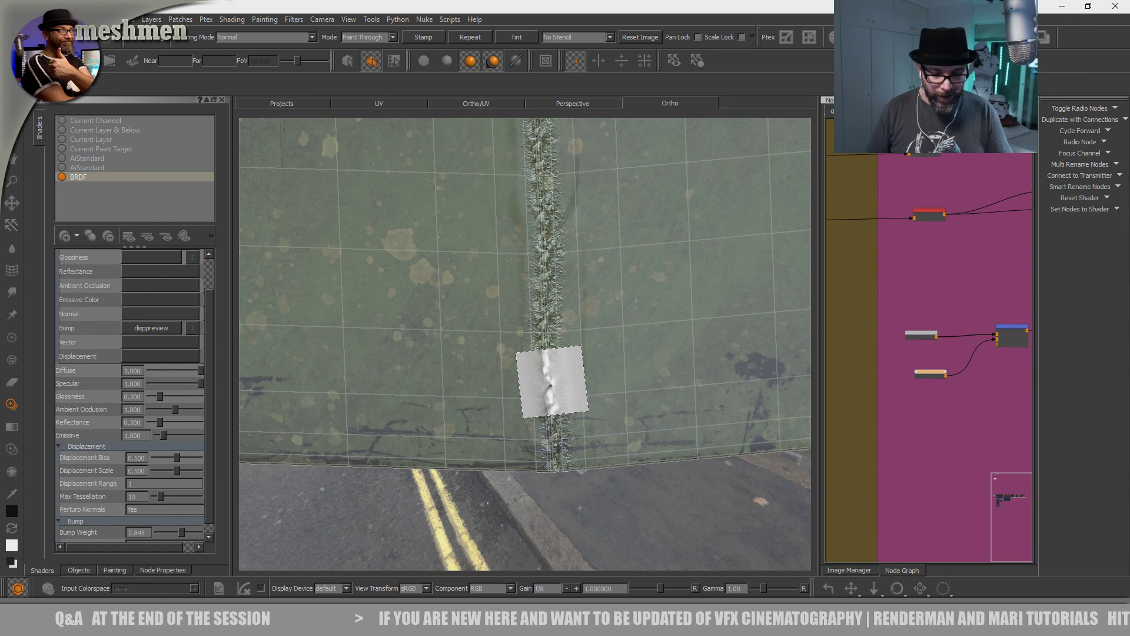
alt+drag(660, 396, 552, 428)
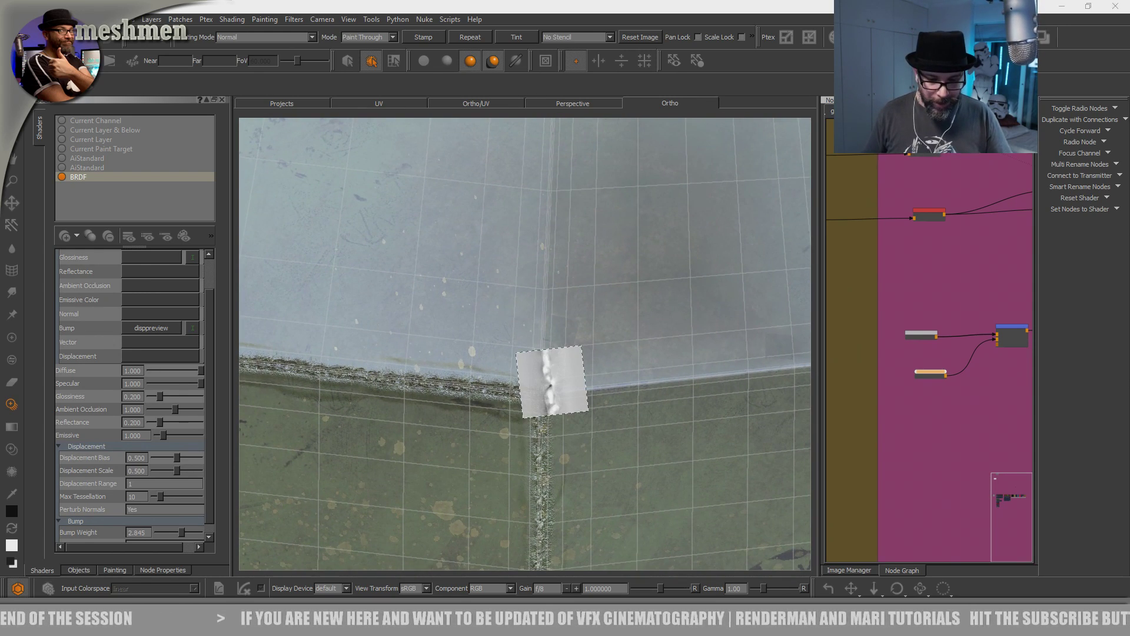
- Load themarichannel.com in the web browser
click(419, 624)
click(419, 568)
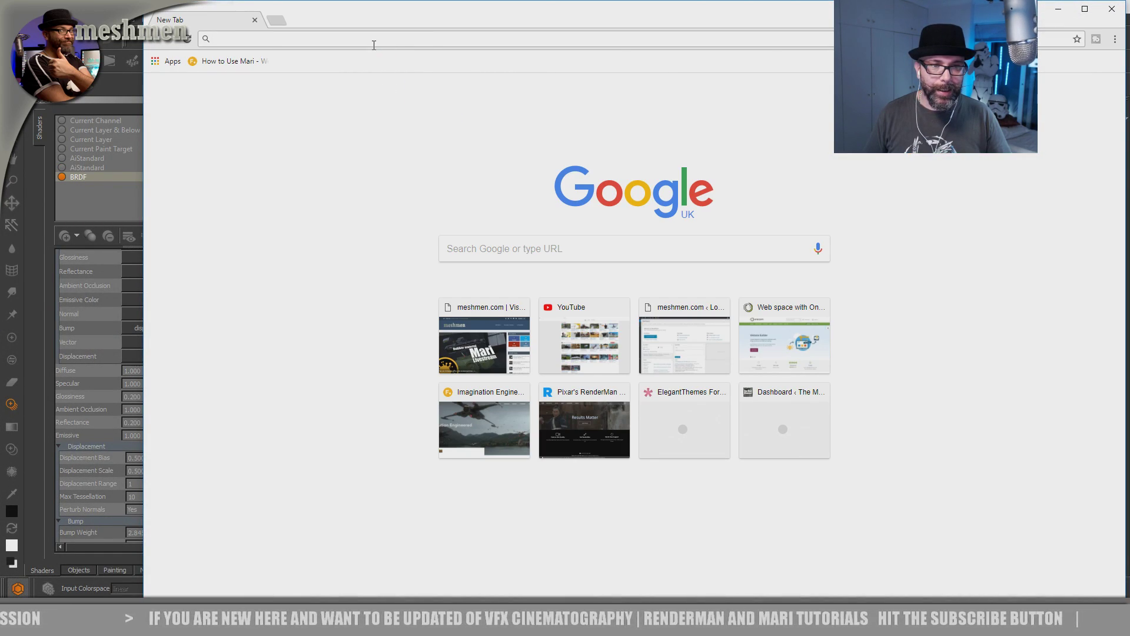
text(themarichannel.com)
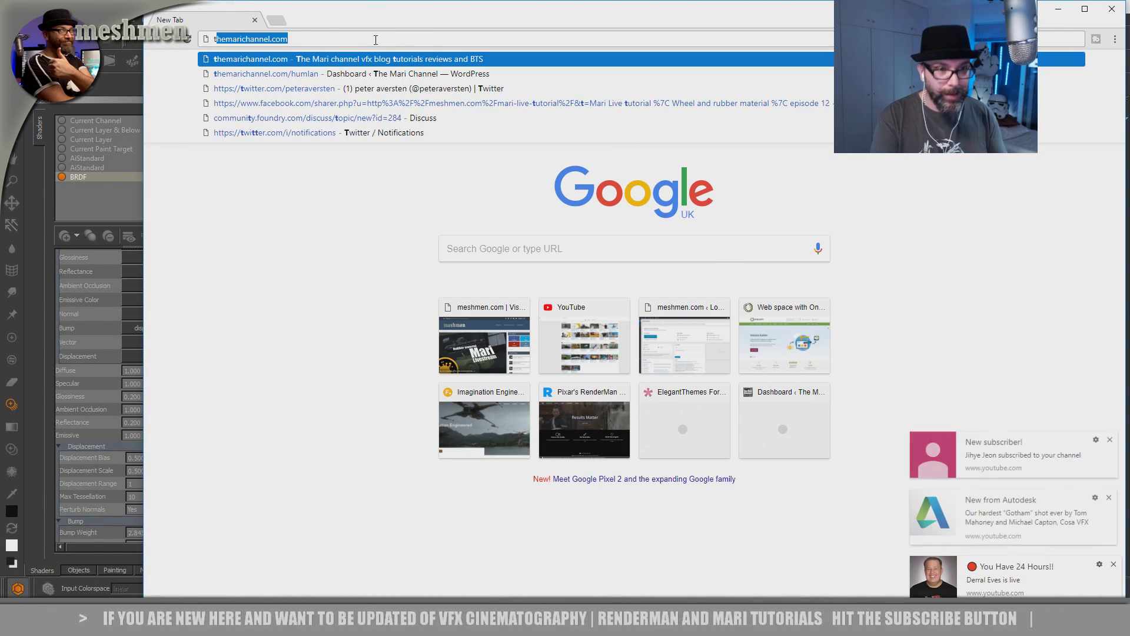
key(Return)
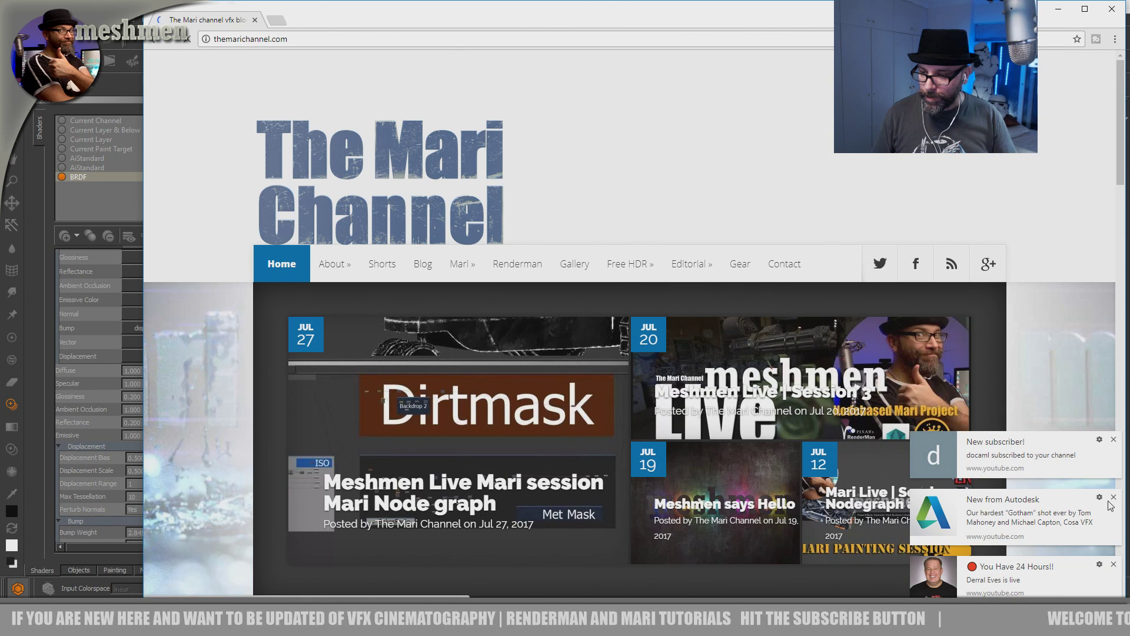
- Dismiss the four desktop notifications
click(1113, 498)
click(1113, 498)
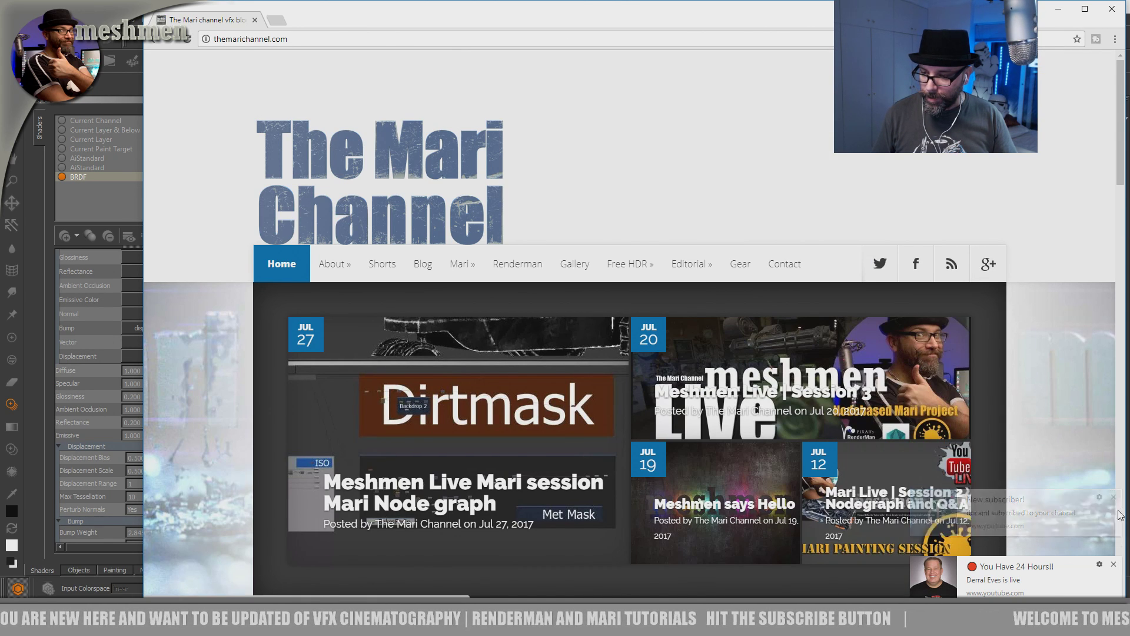
click(1113, 561)
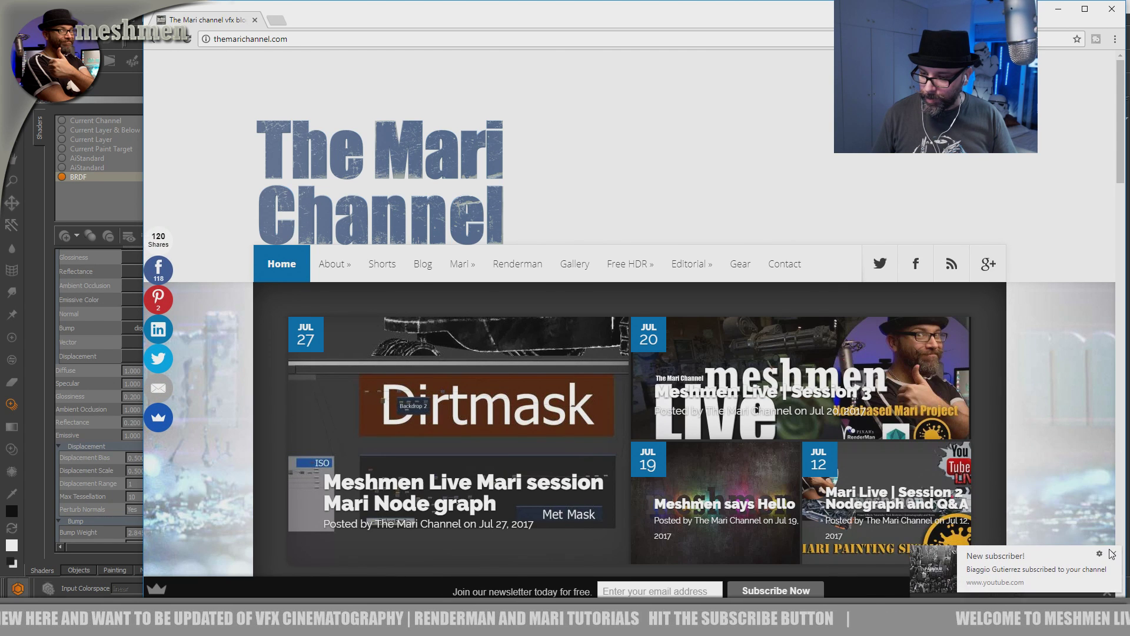
click(1113, 556)
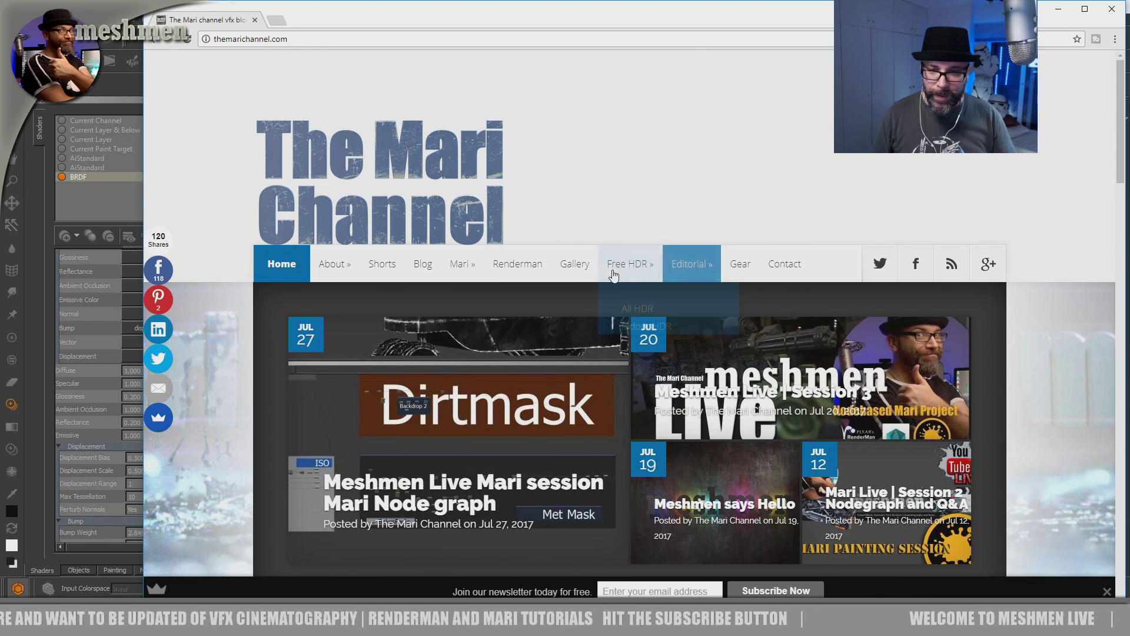
- Open Free HDR > All HDR and close the newsletter popup
mouse_move(635, 275)
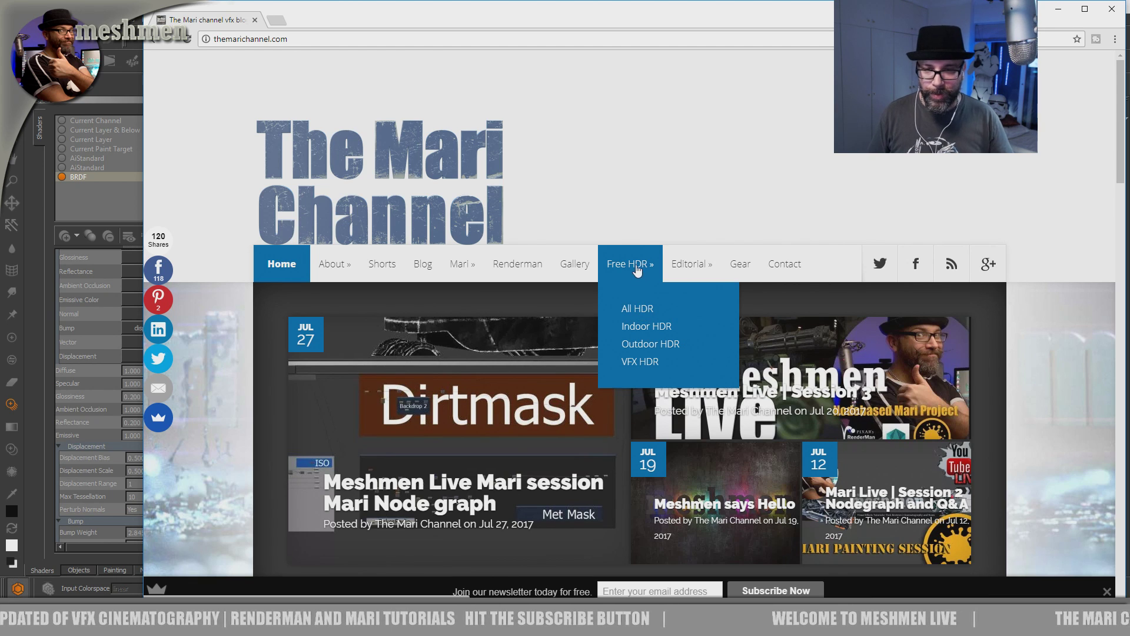
click(637, 311)
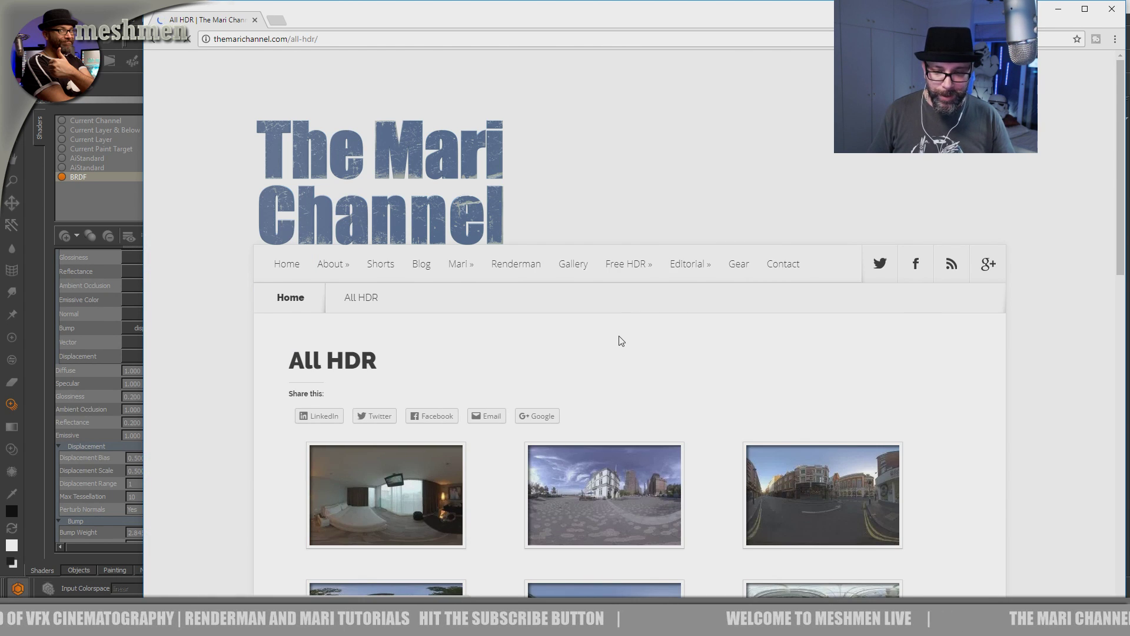
scroll(619, 339, down, 15)
scroll(619, 339, up, 12)
scroll(619, 338, up, 7)
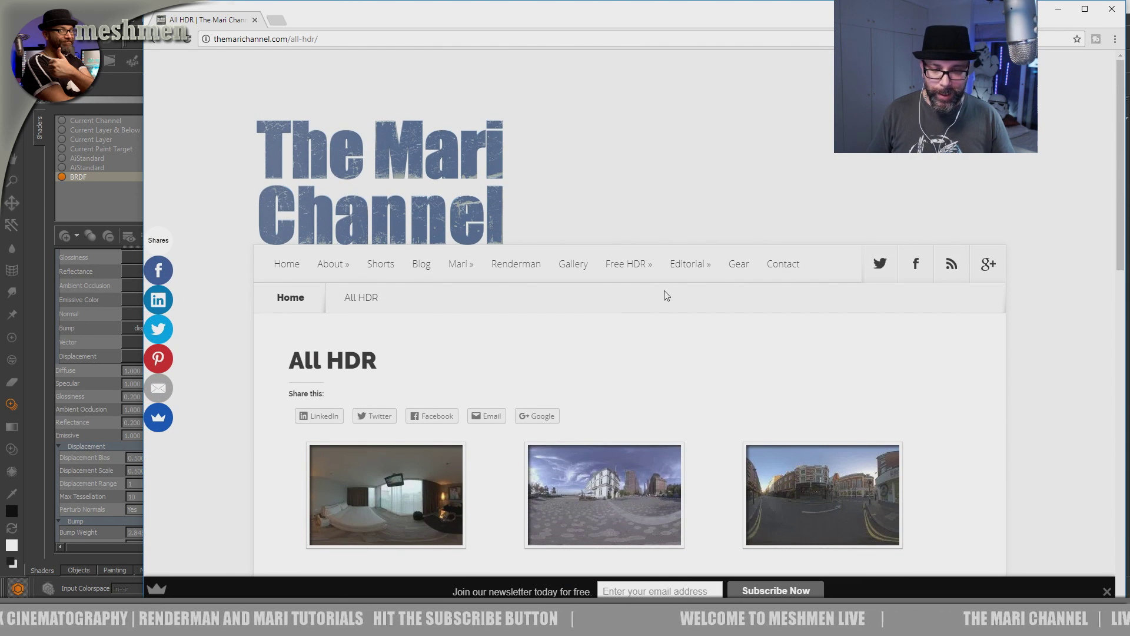
scroll(665, 294, down, 5)
scroll(647, 283, up, 5)
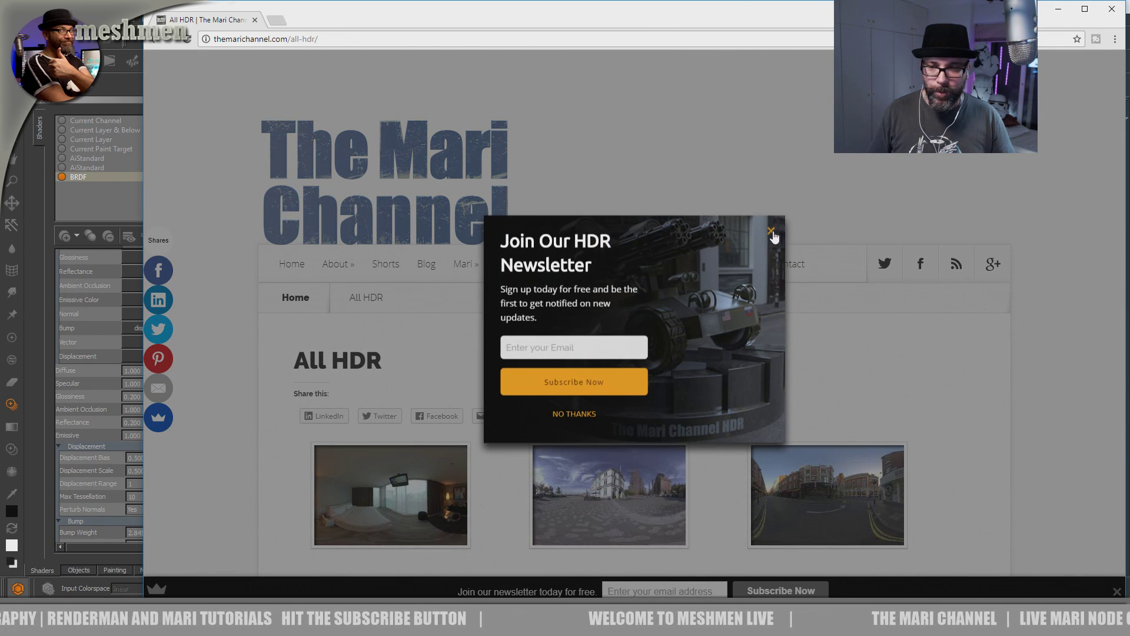
click(772, 232)
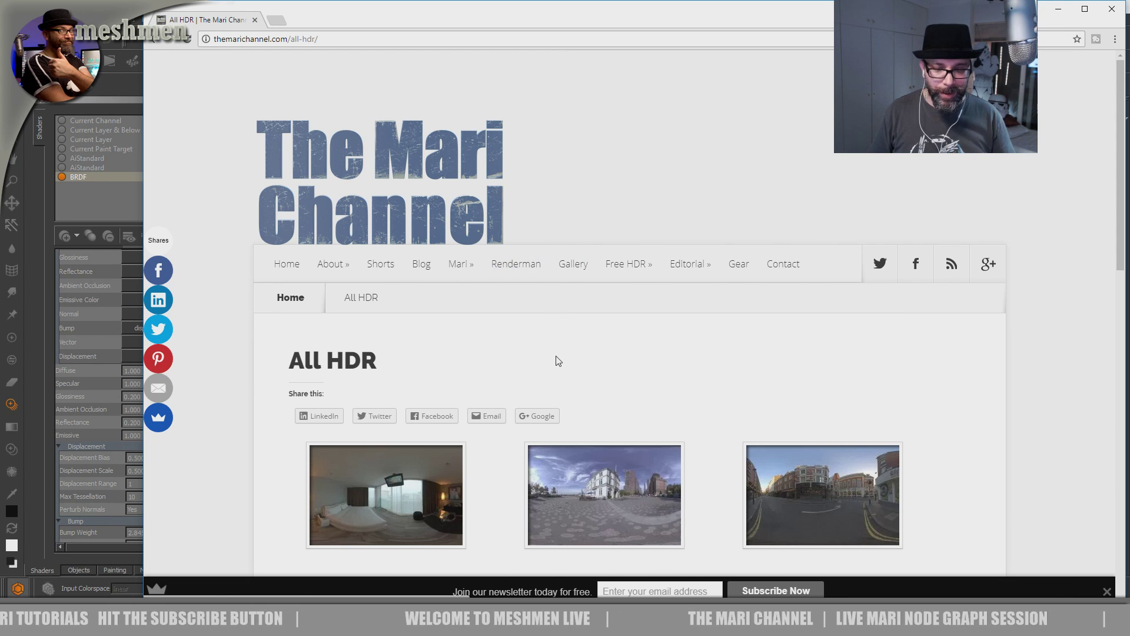
mouse_move(630, 274)
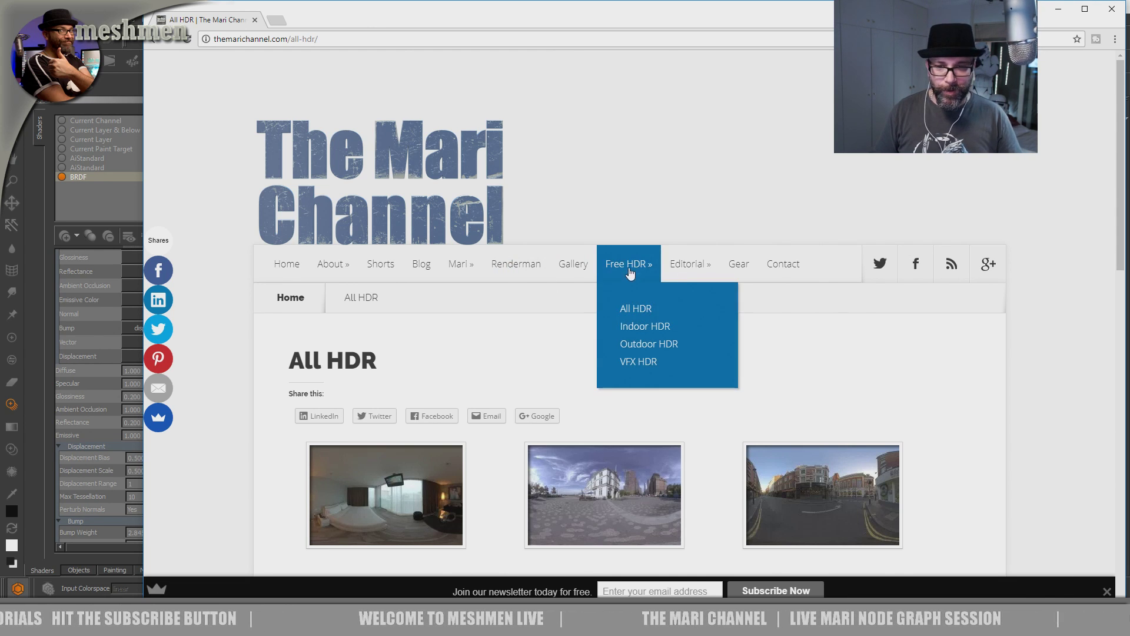
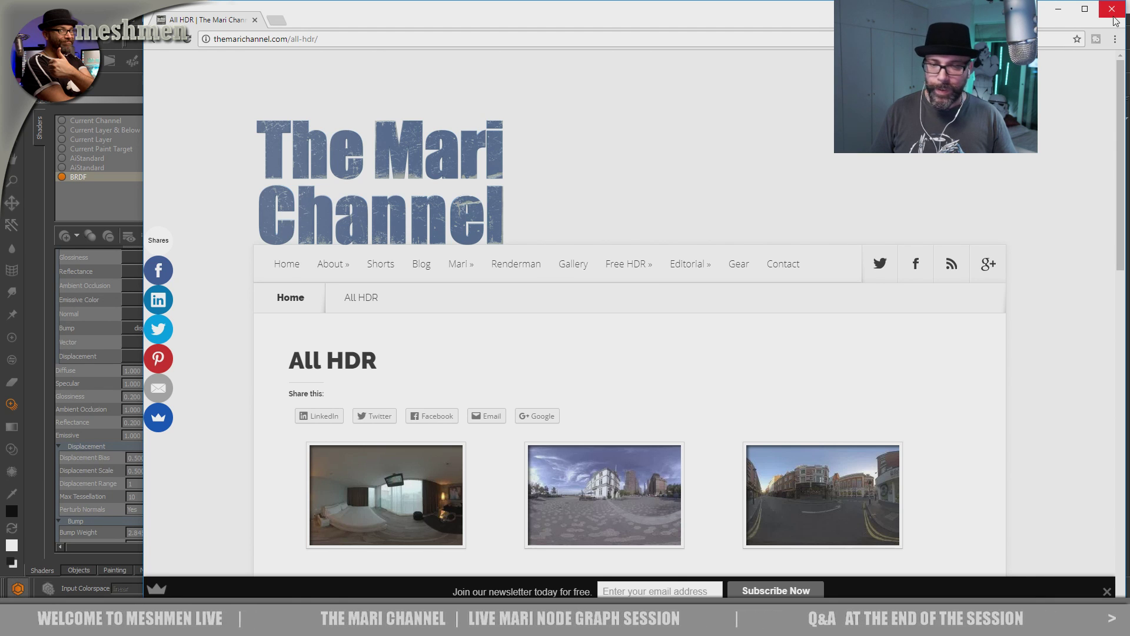
- Scroll through the All HDR page and restore the browser window so Mari shows behind it
scroll(688, 361, down, 4)
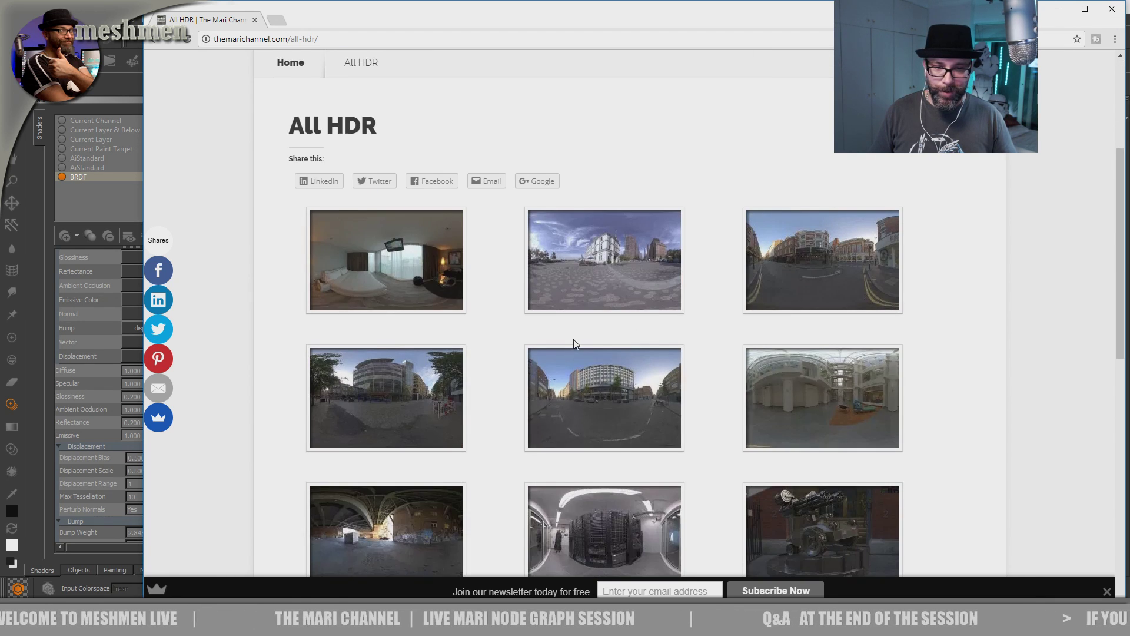
scroll(374, 402, up, 3)
scroll(701, 442, down, 10)
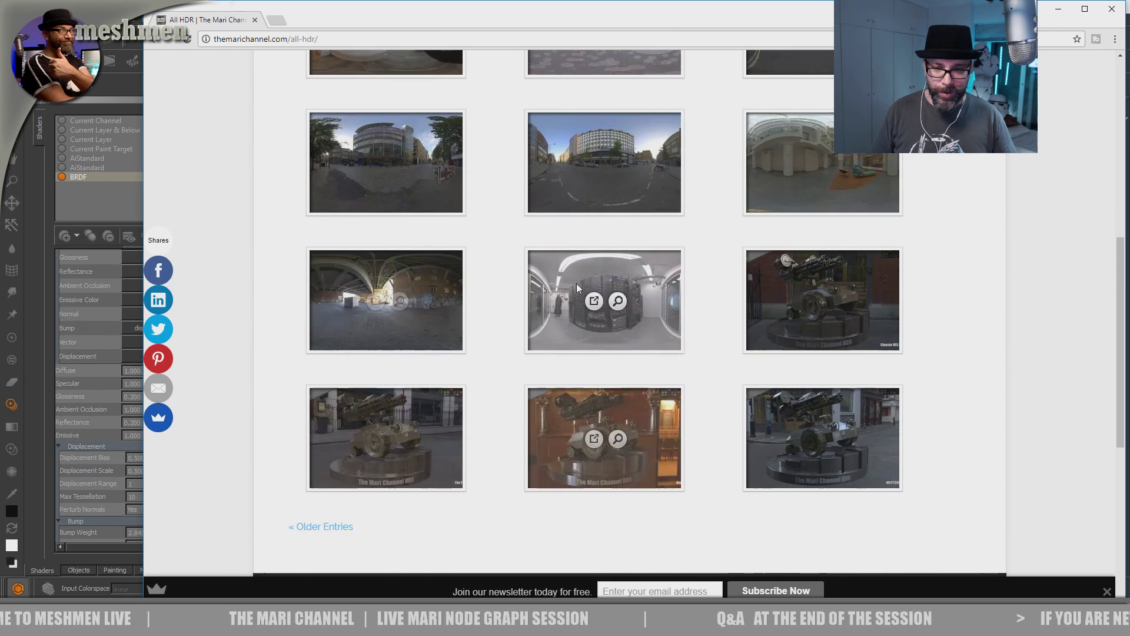
scroll(727, 330, up, 10)
drag(361, 18, 345, 54)
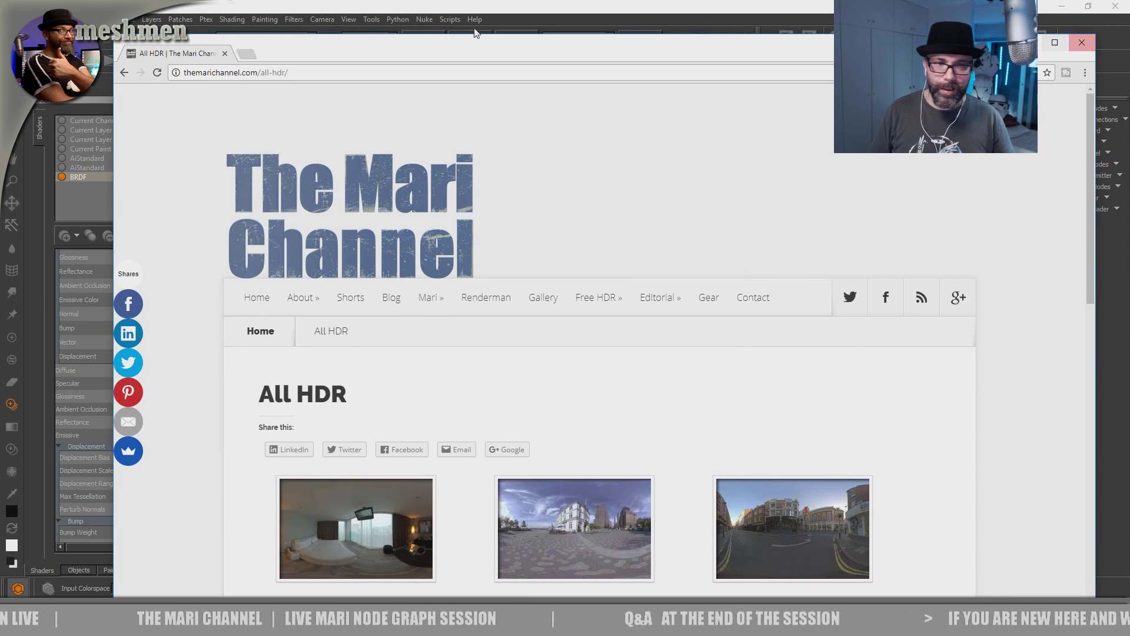
- Open meshmen.com in a new browser tab and scroll through it
click(246, 54)
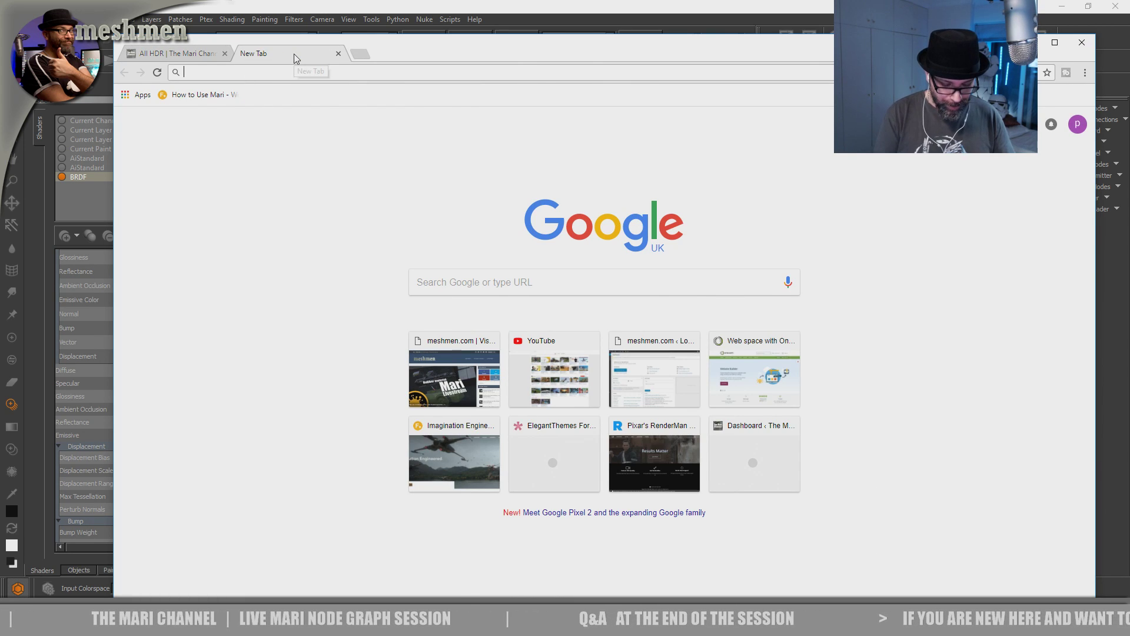
text(meshmen)
key(Return)
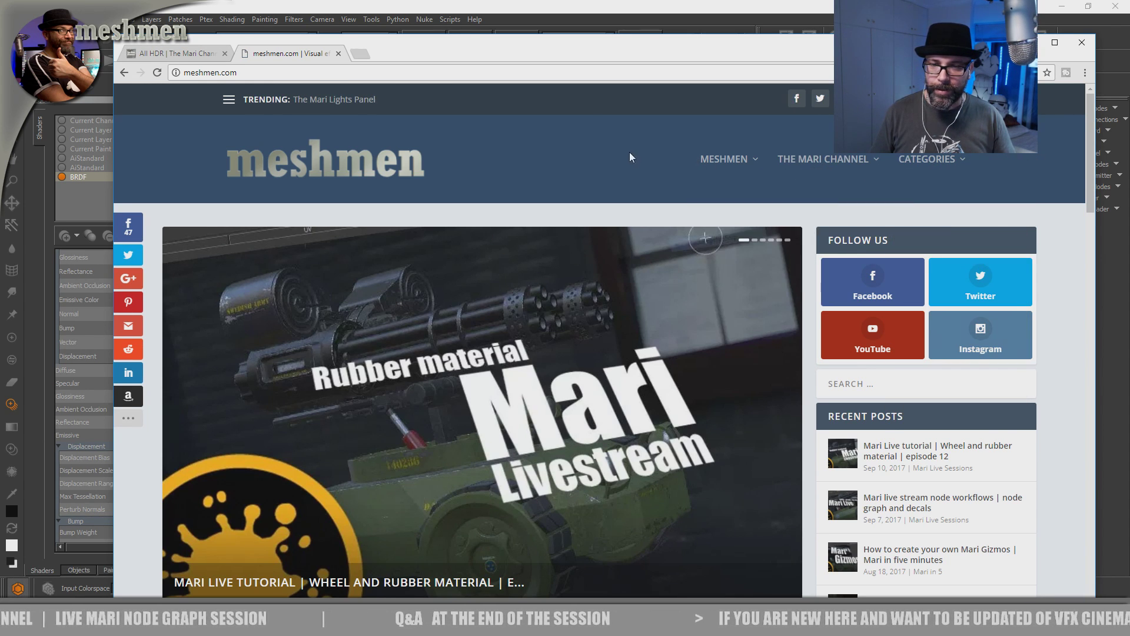
scroll(582, 186, down, 1)
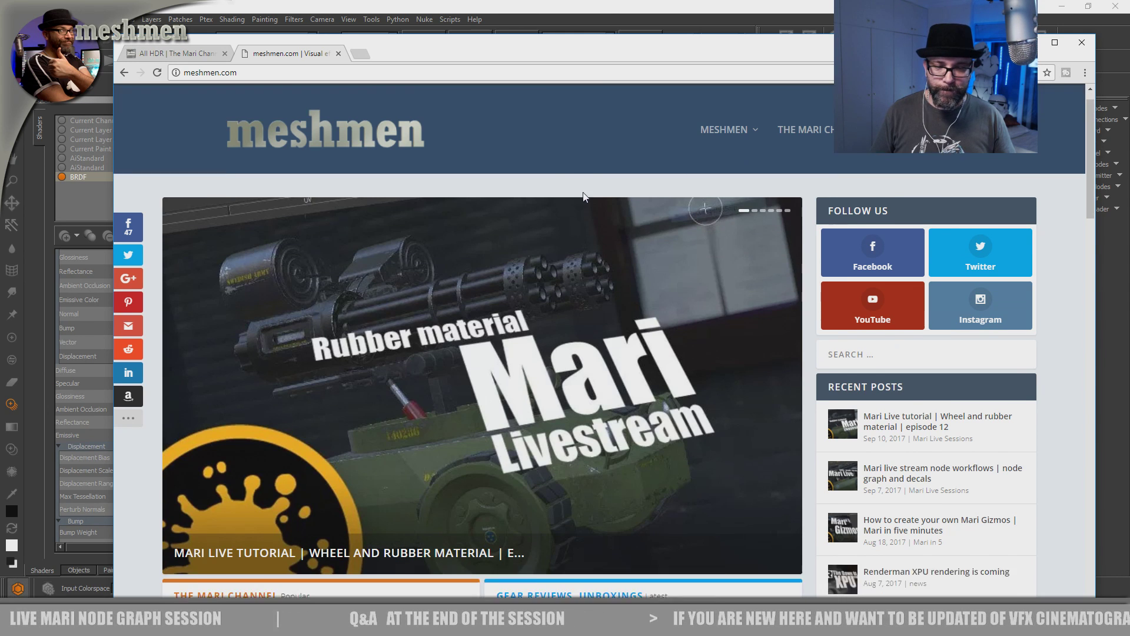
scroll(584, 191, up, 1)
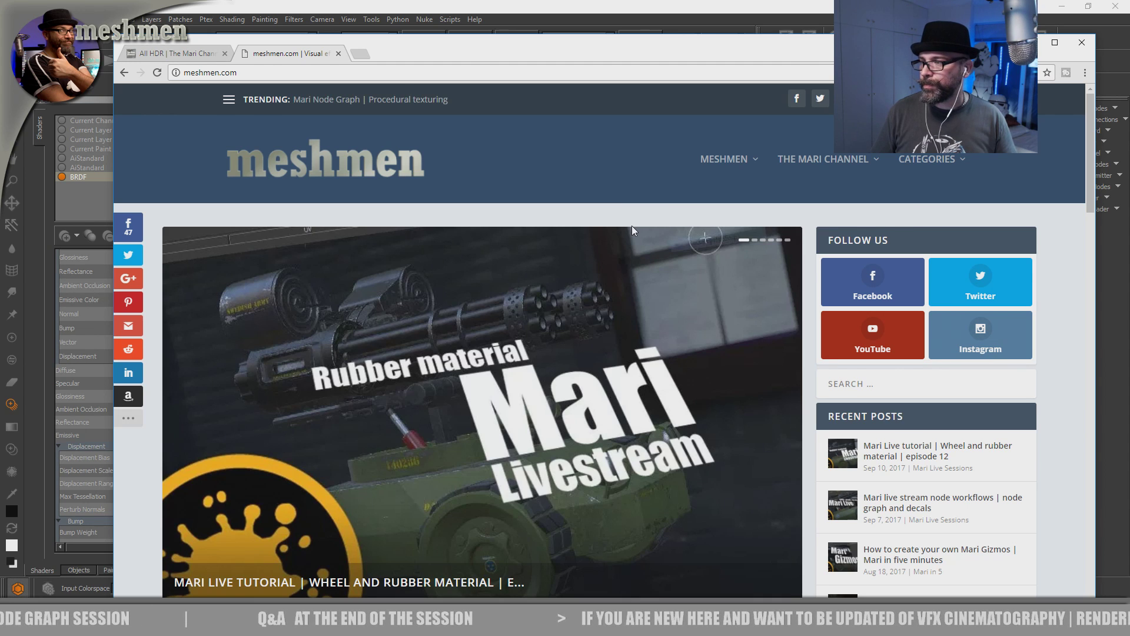
- Go back to the All HDR tab, skim it, then close Chrome to return to Mari
drag(549, 56, 534, 58)
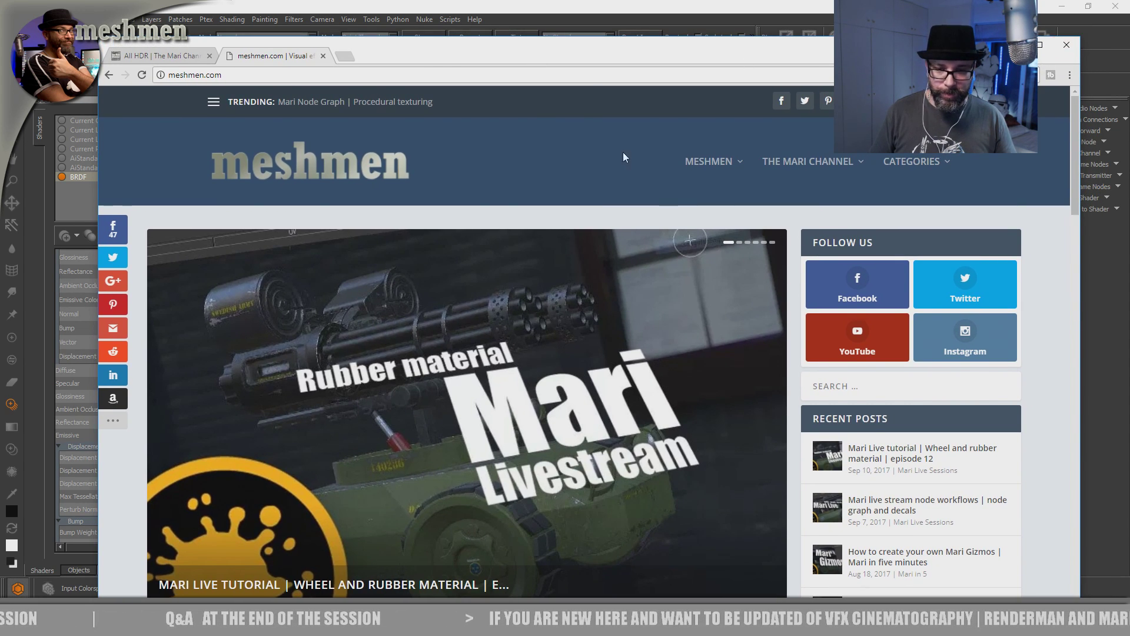
click(190, 63)
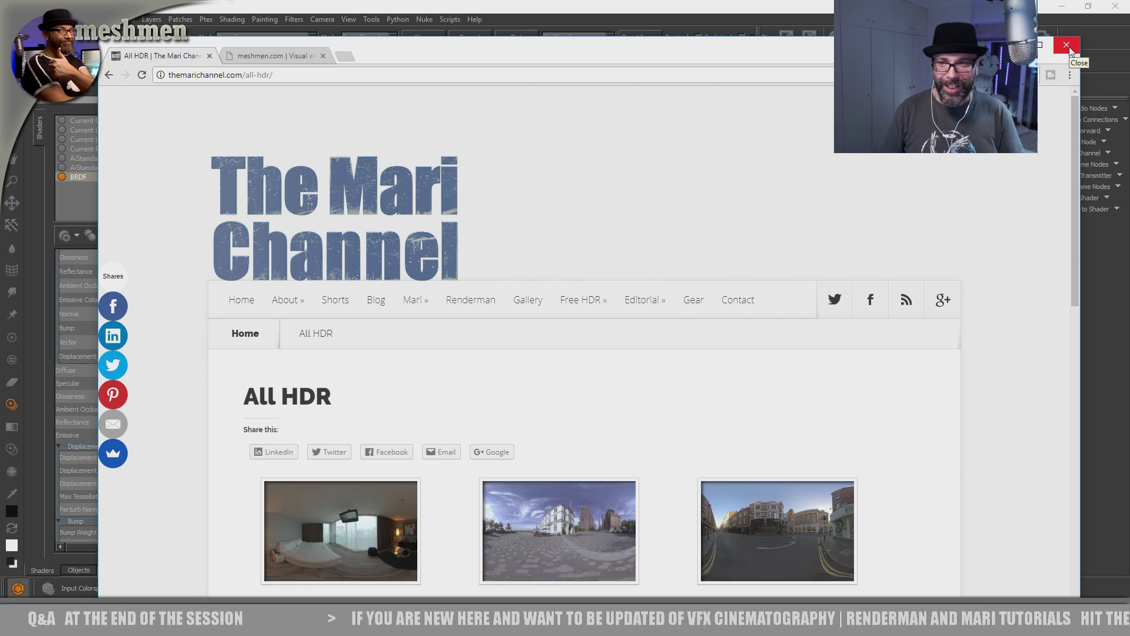
scroll(620, 373, down, 10)
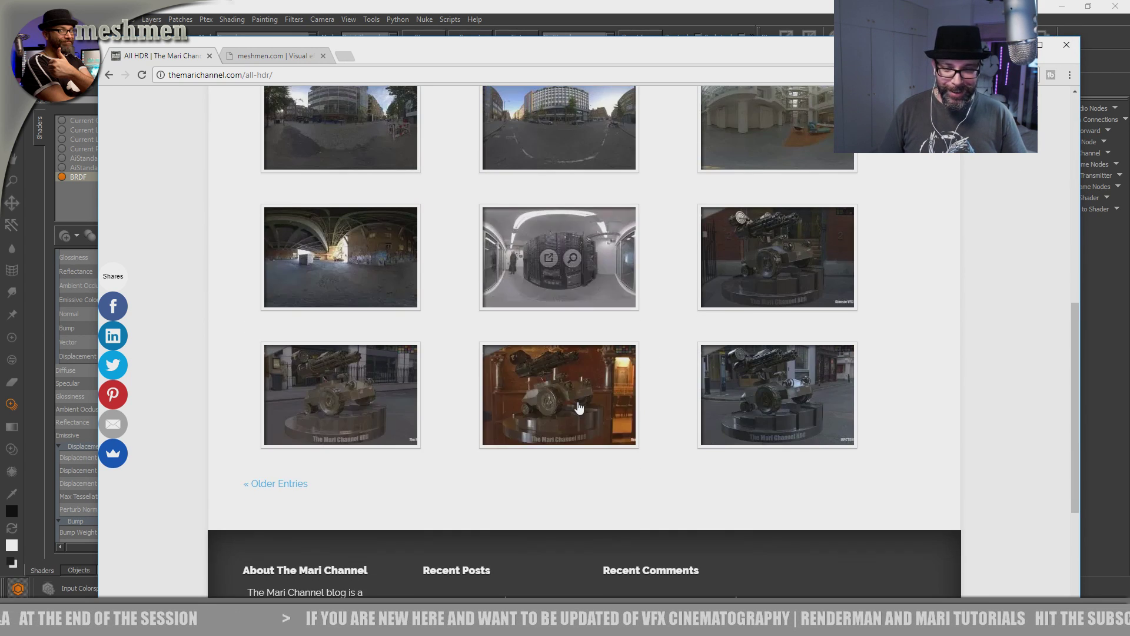
scroll(578, 406, up, 7)
scroll(580, 382, up, 3)
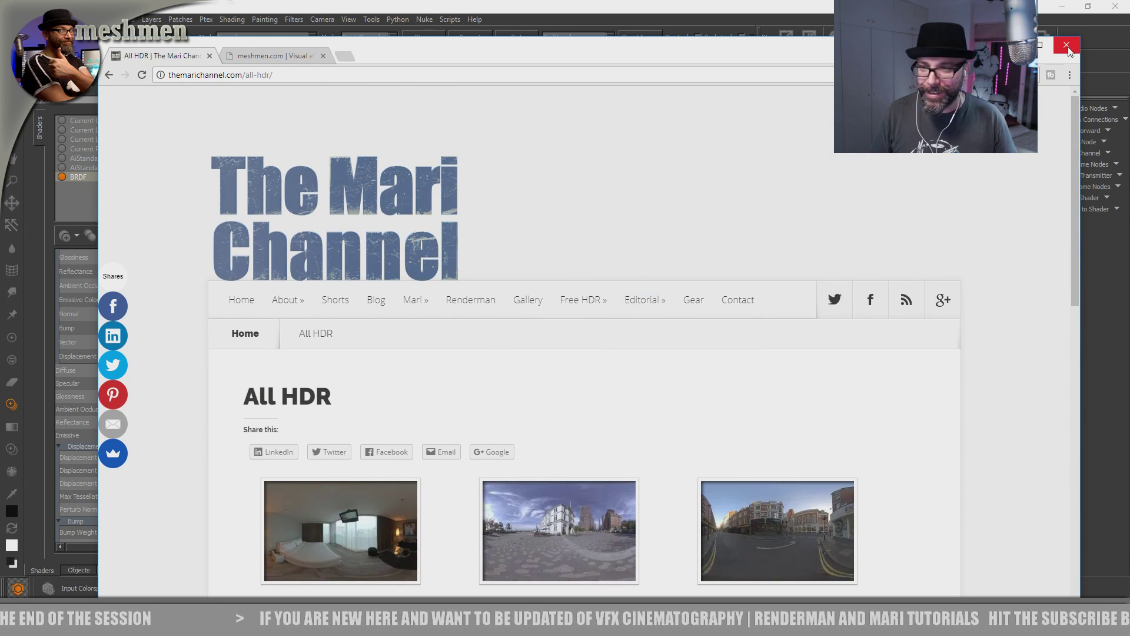
key(alt+F4)
key(apostrophe)
- Place the weld image upright on the vertical wall corner and paint the seam texture there
mouse_move(550, 348)
alt+mouse_down()
mouse_move(544, 393)
mouse_move(514, 336)
mouse_move(485, 412)
mouse_move(476, 345)
mouse_move(484, 421)
alt+mouse_up()
alt+right_drag(484, 422, 474, 411)
alt+middle_drag(490, 439, 501, 491)
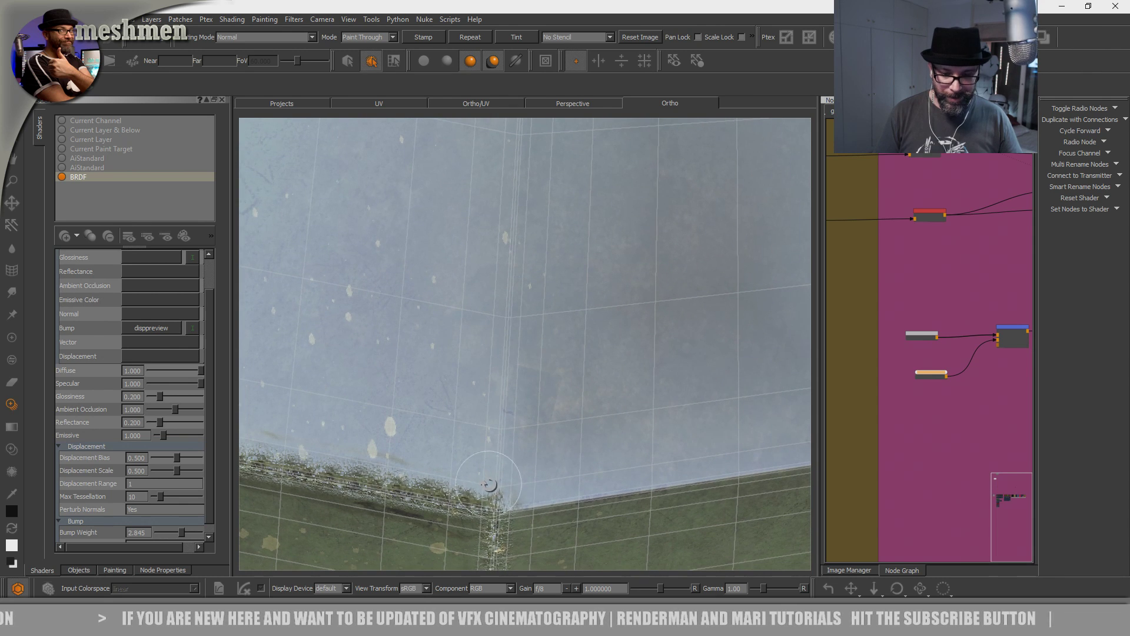
ctrl+drag(562, 441, 546, 435)
shift+drag(560, 384, 517, 457)
mouse_move(523, 441)
ctrl+mouse_down()
mouse_move(504, 385)
mouse_move(527, 159)
ctrl+mouse_up()
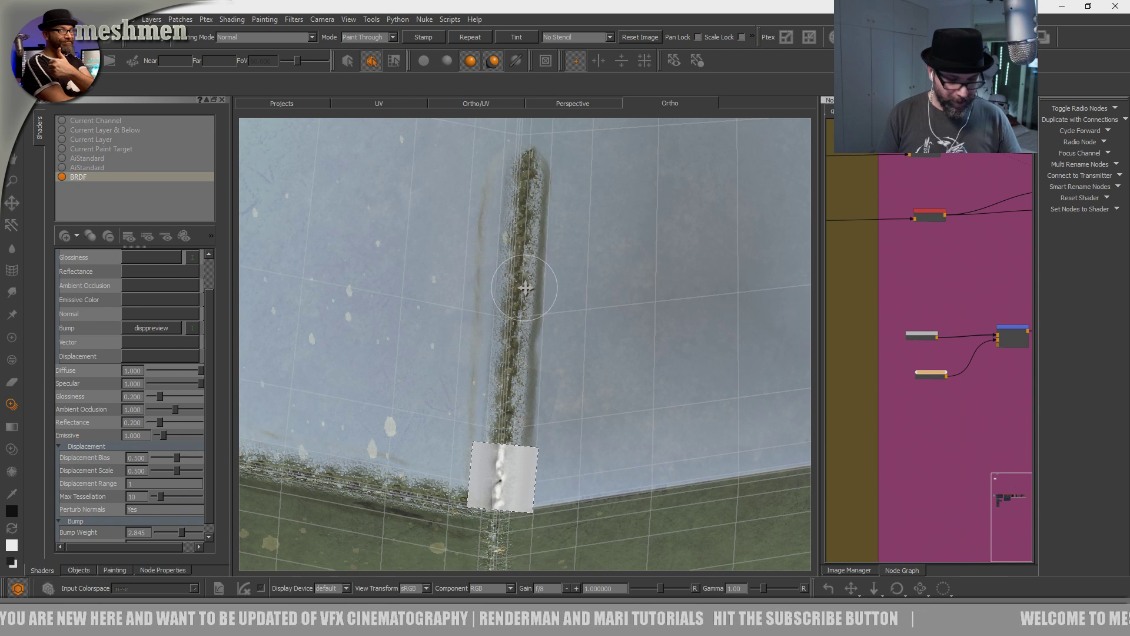
key(p)
mouse_move(531, 273)
mouse_down()
mouse_move(542, 165)
mouse_move(530, 165)
mouse_move(517, 290)
mouse_up()
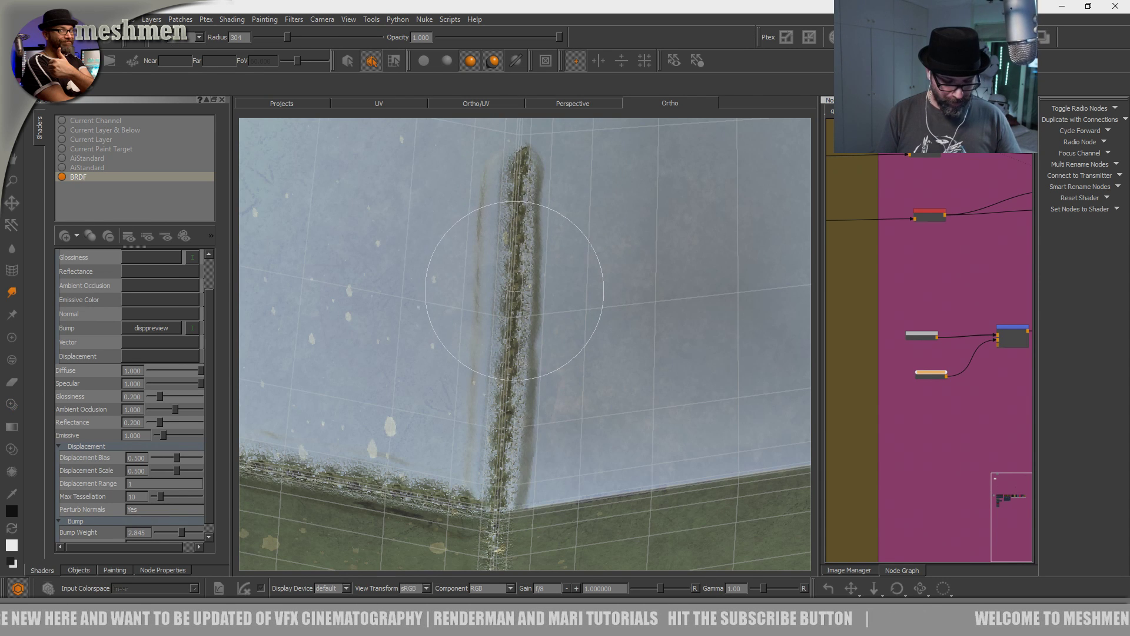
- Extend the weld texture further up the vertical seam
alt+middle_drag(533, 188, 521, 413)
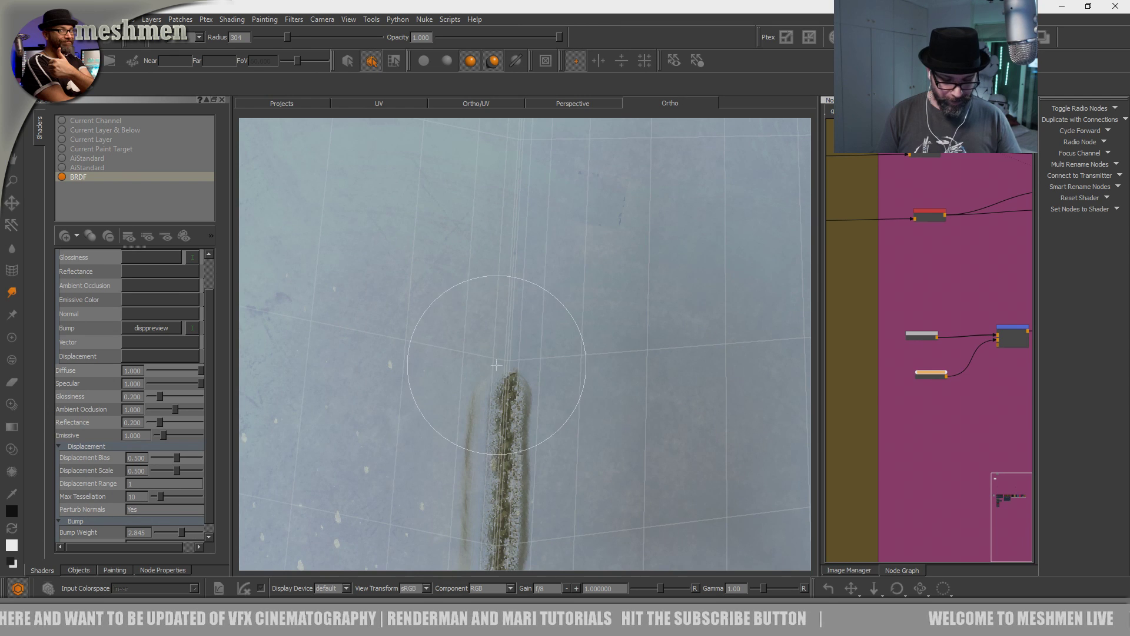
key(apostrophe)
mouse_move(544, 462)
mouse_down()
mouse_move(543, 369)
mouse_move(519, 355)
mouse_move(514, 252)
mouse_up()
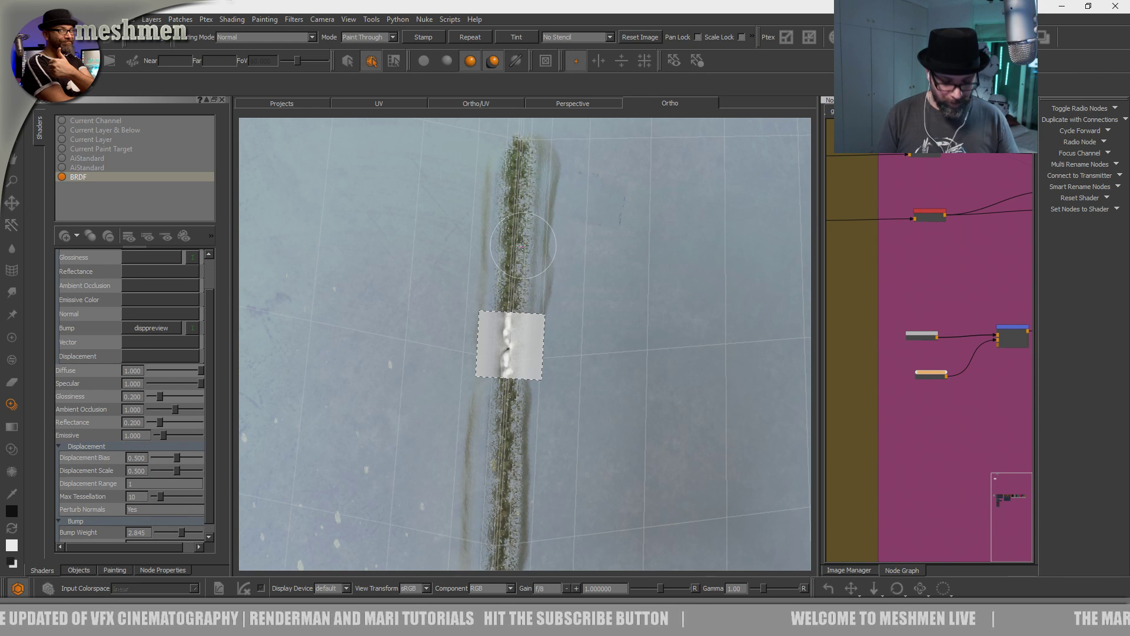
middle_drag(510, 255, 507, 411)
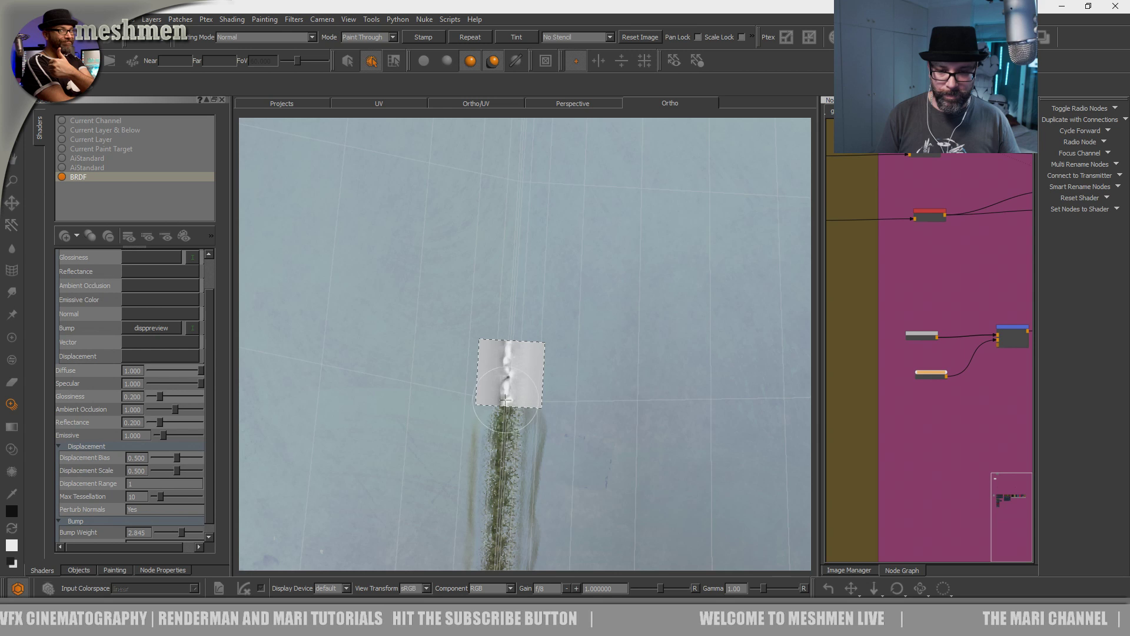
drag(511, 271, 530, 215)
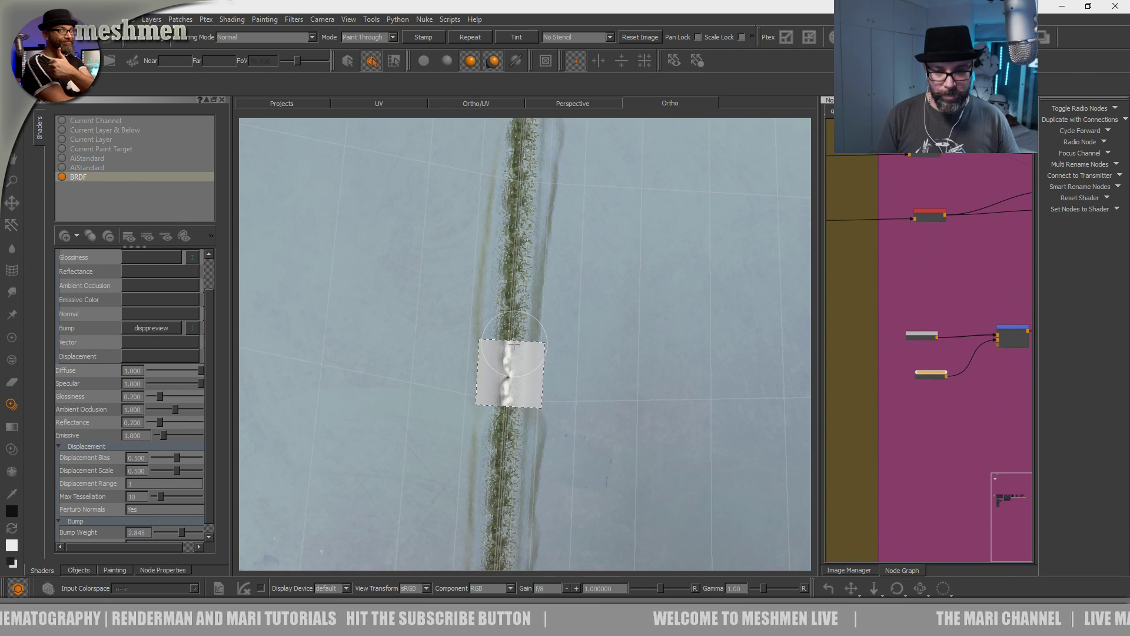
alt+middle_drag(565, 211, 534, 450)
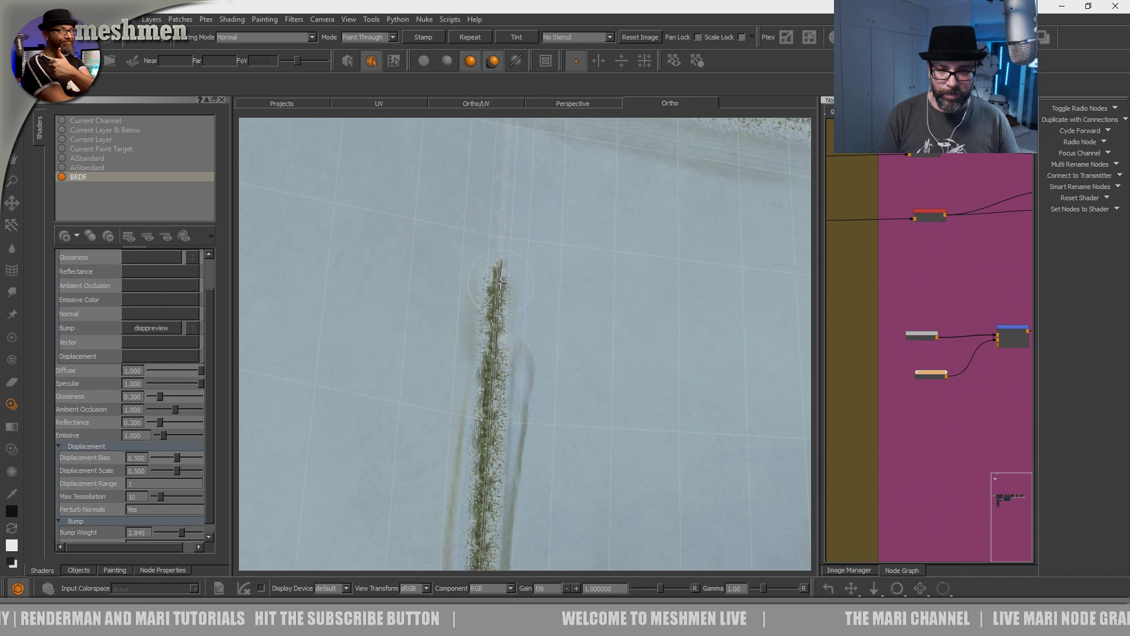
drag(499, 284, 507, 211)
alt+middle_drag(544, 225, 524, 384)
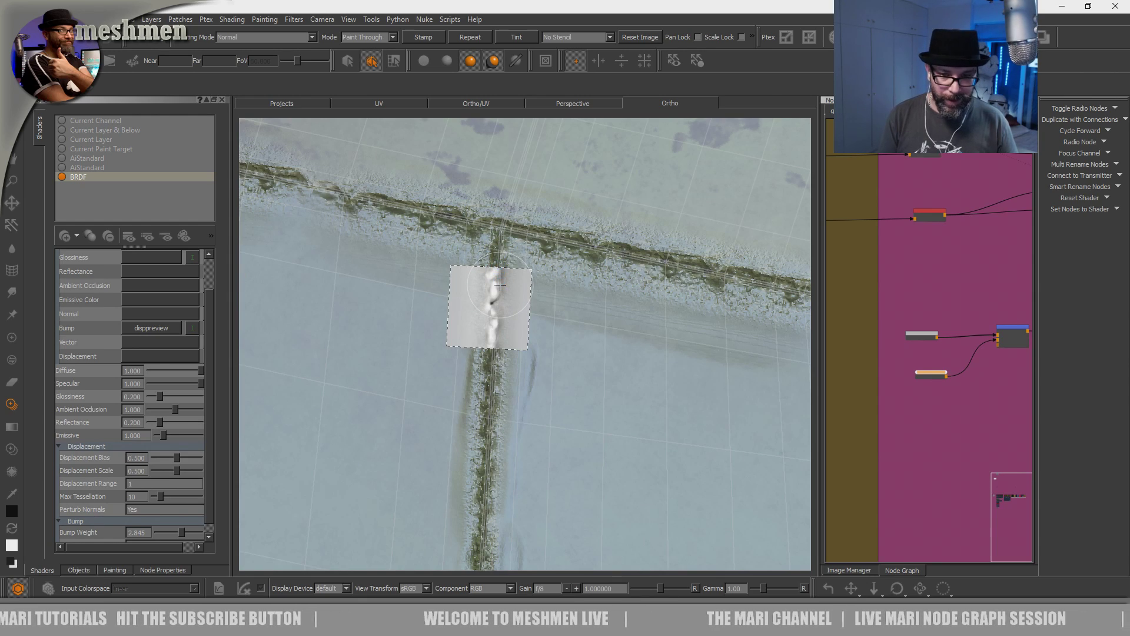
- Rotate the weld image along the horizontal edge at the junction and paint it rightward
alt+drag(589, 339, 532, 322)
alt+right_drag(533, 322, 588, 312)
alt+middle_drag(588, 313, 582, 254)
alt+right_drag(581, 254, 560, 338)
alt+drag(560, 338, 500, 407)
alt+right_drag(501, 406, 522, 389)
key(h)
mouse_move(518, 449)
shift+mouse_down()
mouse_move(418, 411)
mouse_move(410, 331)
shift+mouse_up()
shift+drag(500, 315, 490, 449)
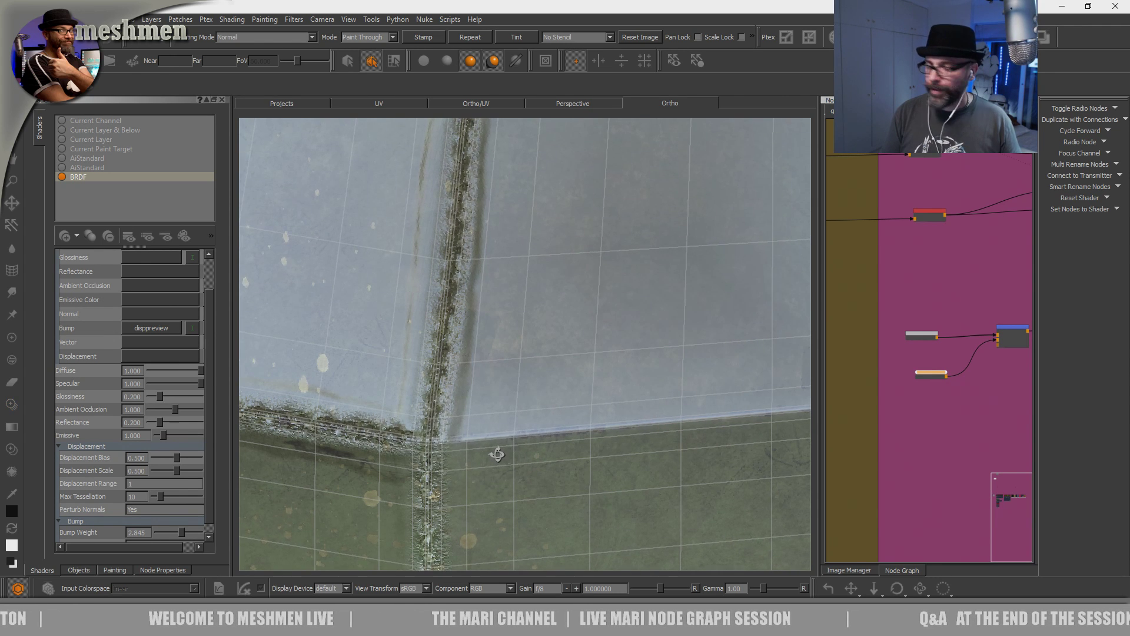
key(h)
mouse_move(458, 447)
mouse_down()
mouse_move(588, 423)
mouse_move(746, 415)
mouse_up()
key(p)
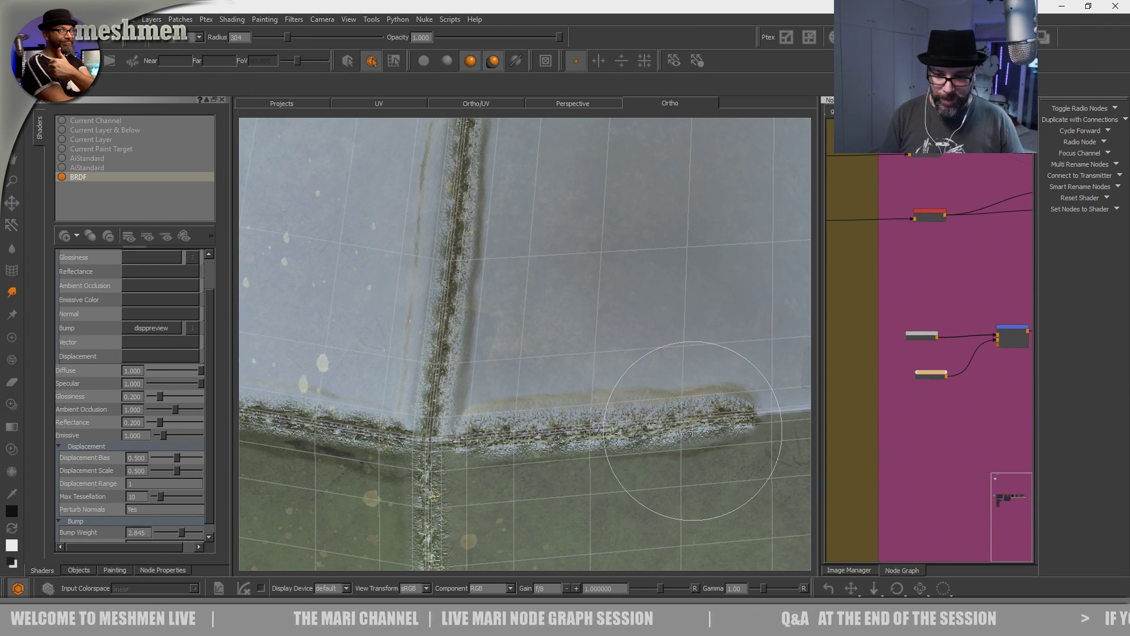
- Extend the weld further right along the horizontal edge
middle_drag(681, 453, 522, 412)
key(t)
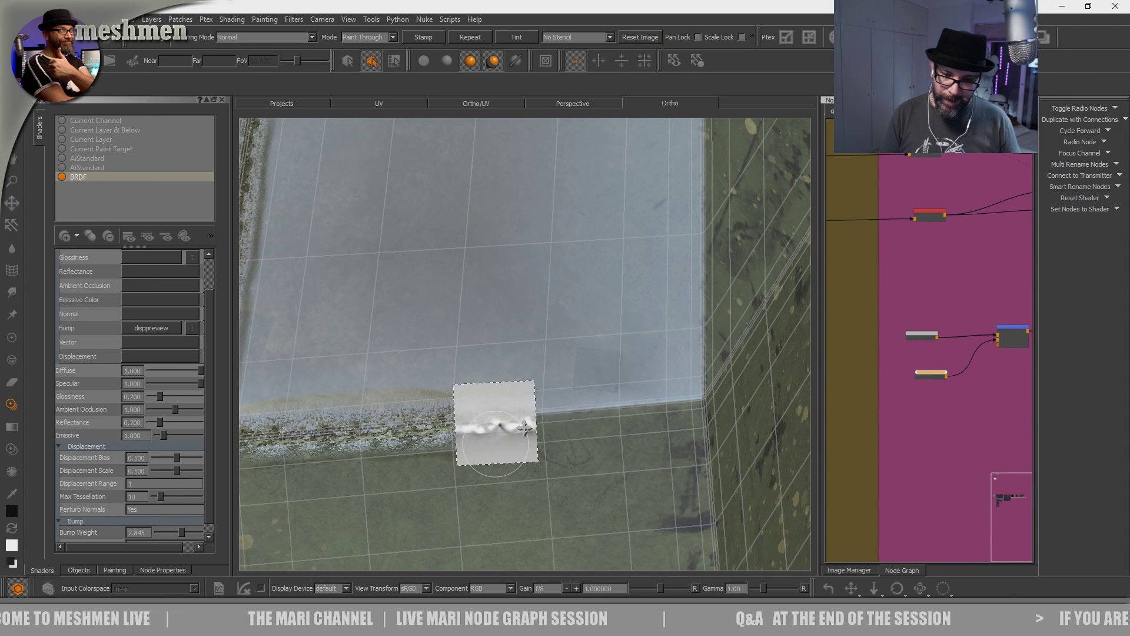
mouse_move(534, 420)
mouse_down()
mouse_move(700, 405)
mouse_move(591, 413)
mouse_move(601, 402)
mouse_up()
alt+middle_drag(600, 402, 599, 403)
alt+drag(598, 402, 577, 438)
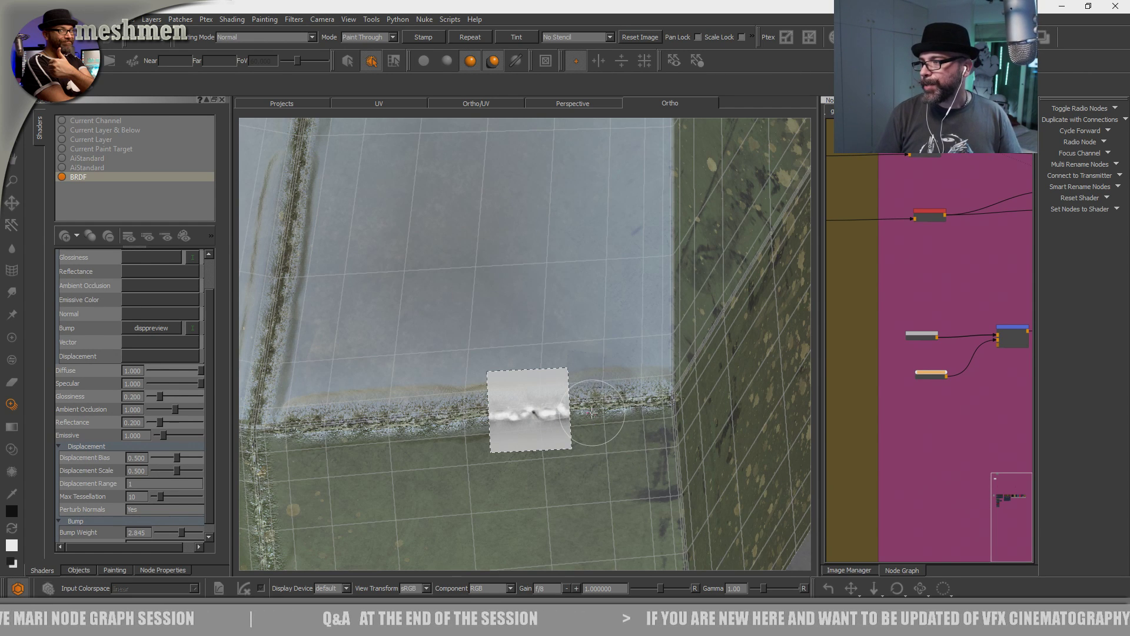
- Place the weld image on the plank corner and paint it down the plank's vertical edge
mouse_move(590, 431)
alt+mouse_down()
mouse_move(552, 431)
mouse_move(523, 414)
mouse_move(538, 436)
mouse_move(522, 419)
mouse_move(518, 460)
mouse_move(530, 414)
mouse_move(518, 399)
mouse_move(532, 429)
mouse_move(512, 315)
mouse_move(502, 319)
alt+mouse_up()
shift+drag(549, 427, 527, 351)
mouse_move(506, 309)
mouse_down()
mouse_move(530, 447)
mouse_move(564, 515)
mouse_up()
mouse_move(535, 468)
middle_down()
mouse_move(499, 364)
mouse_move(498, 403)
middle_up()
alt+drag(515, 414, 520, 431)
key(t)
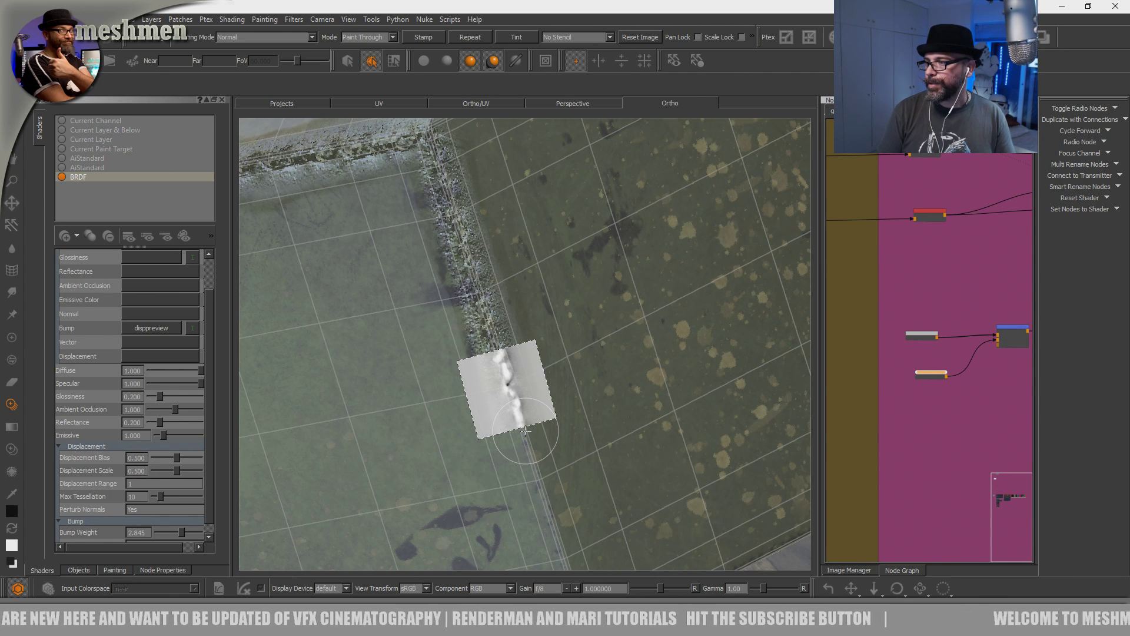
mouse_move(524, 441)
mouse_down()
mouse_move(539, 492)
mouse_move(536, 468)
mouse_up()
key(b)
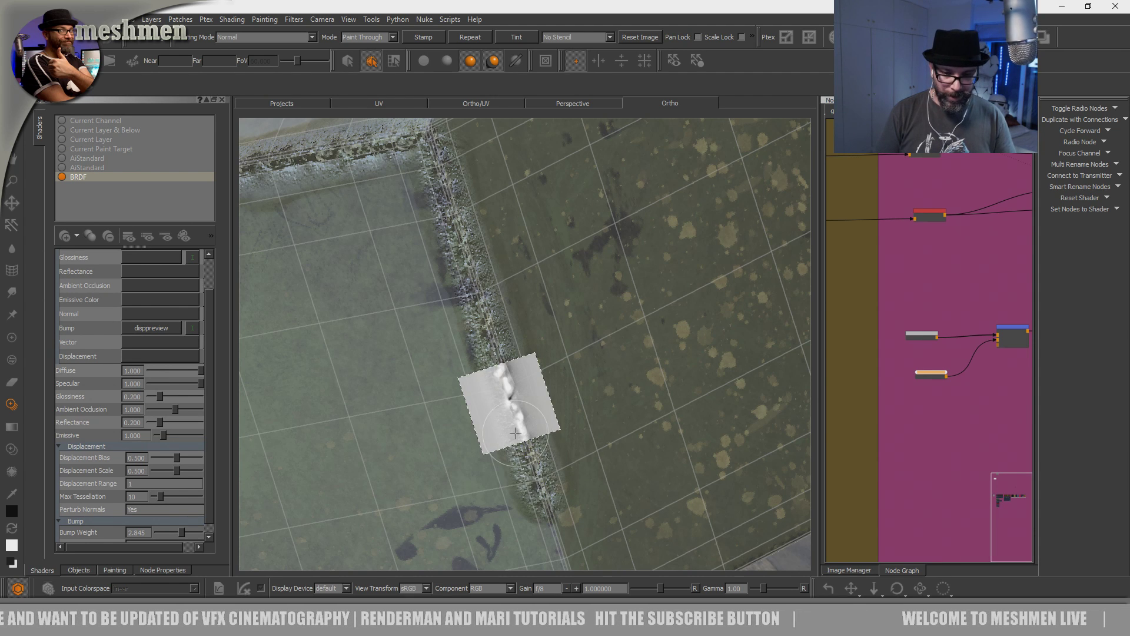
alt+middle_drag(533, 487, 502, 380)
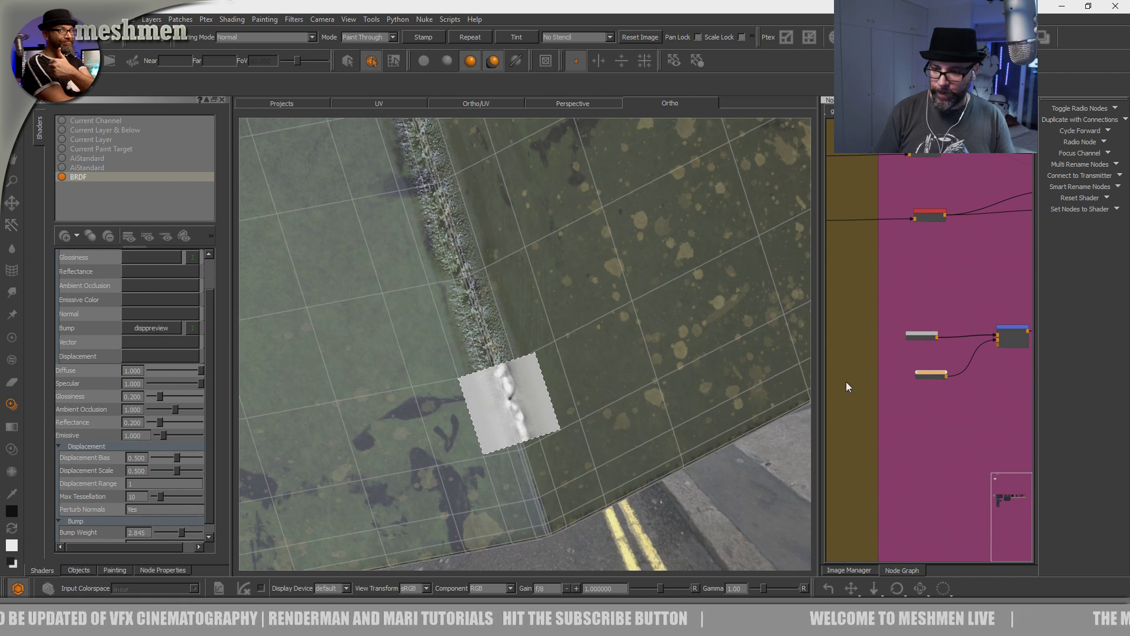
- Extend the weld down the plank seam to the mesh edge
right_click(847, 383)
mouse_move(870, 484)
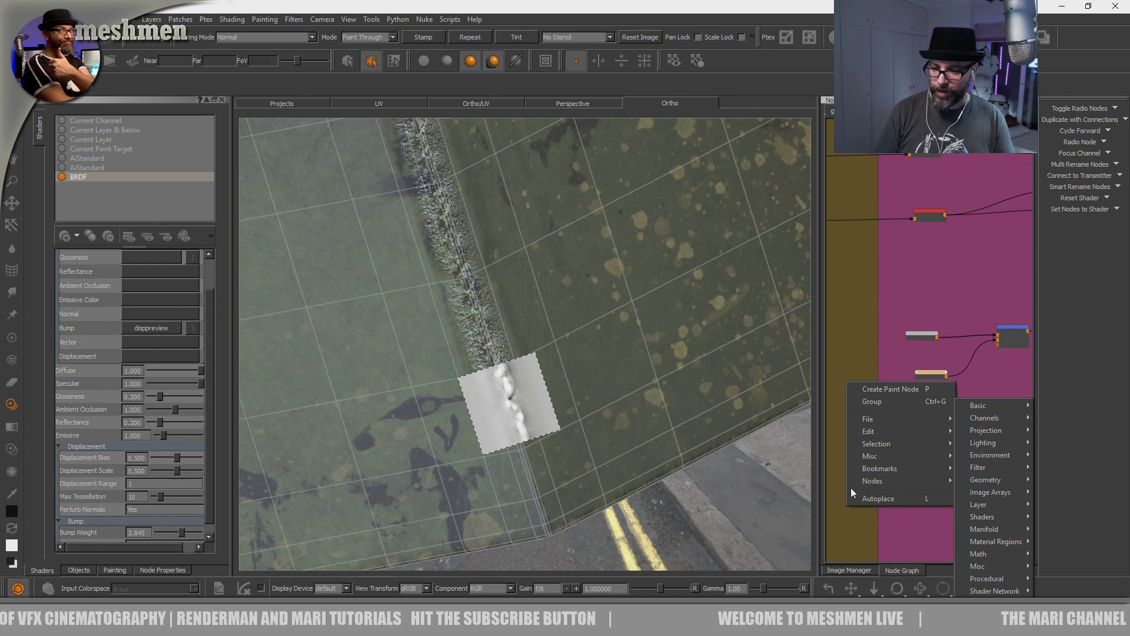
click(832, 486)
alt+drag(533, 452, 499, 444)
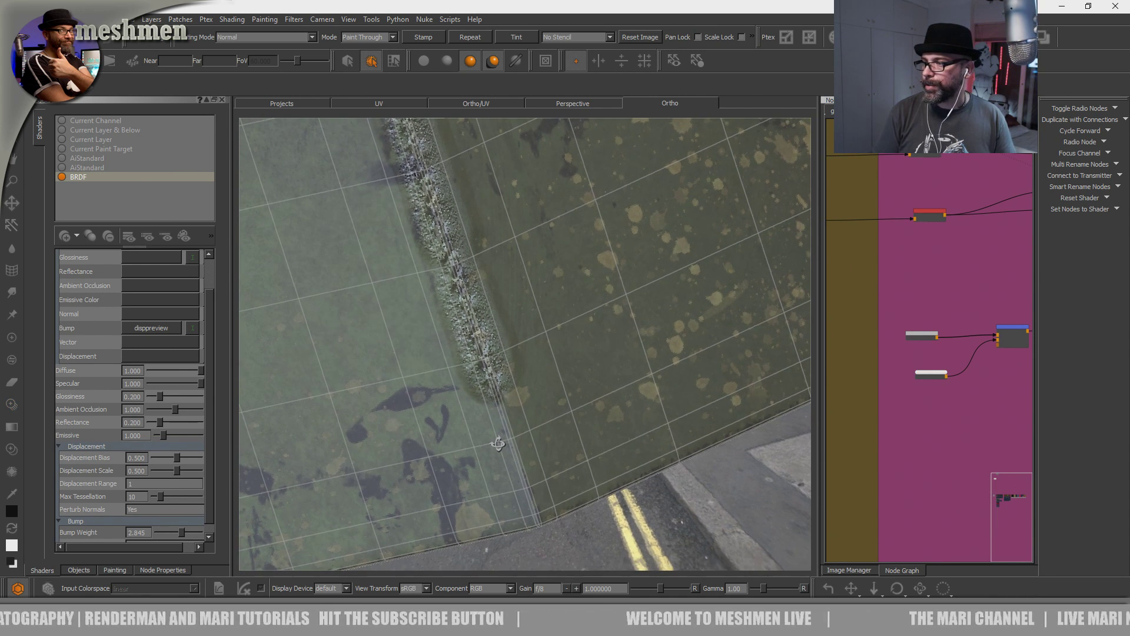
drag(514, 473, 531, 511)
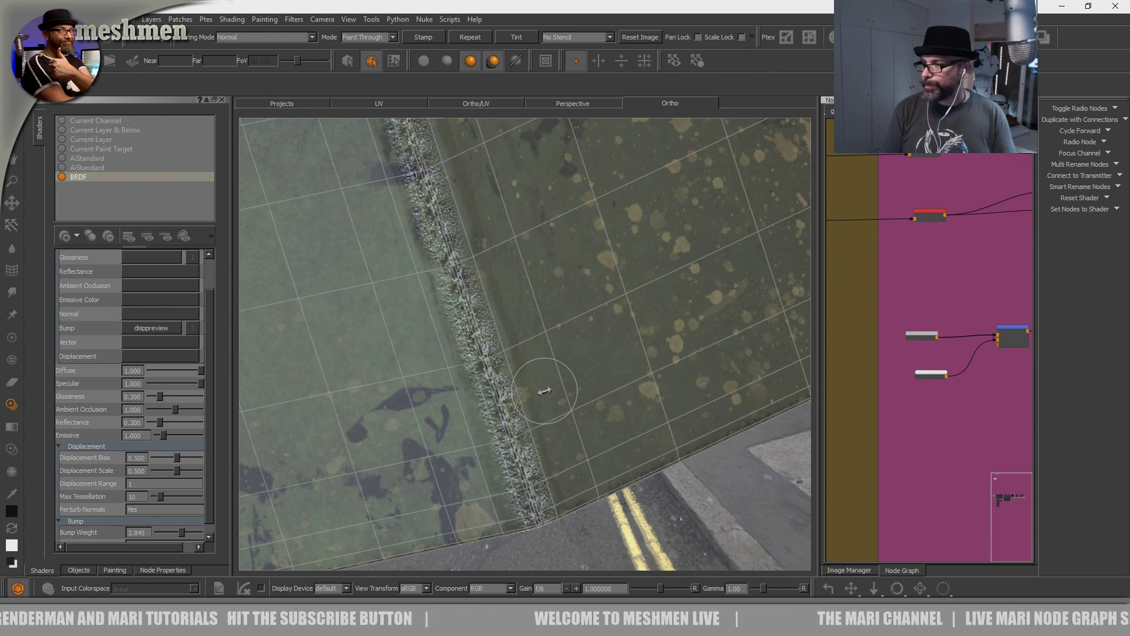
alt+drag(535, 365, 542, 386)
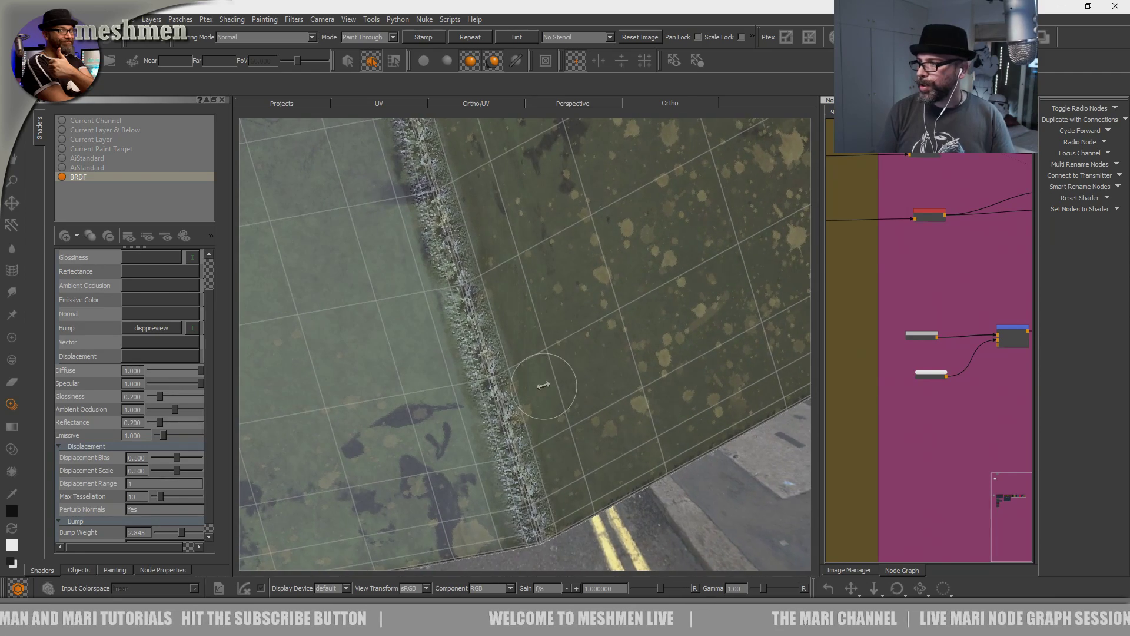
- Orbit to the upper hull corner, rotate the weld stamp along its edge, and zoom the Node Graph out to the Dirt backdrop
alt+right_drag(542, 386, 516, 380)
alt+middle_drag(509, 310, 522, 420)
alt+middle_drag(472, 239, 515, 493)
alt+drag(477, 386, 485, 409)
shift+drag(511, 461, 472, 469)
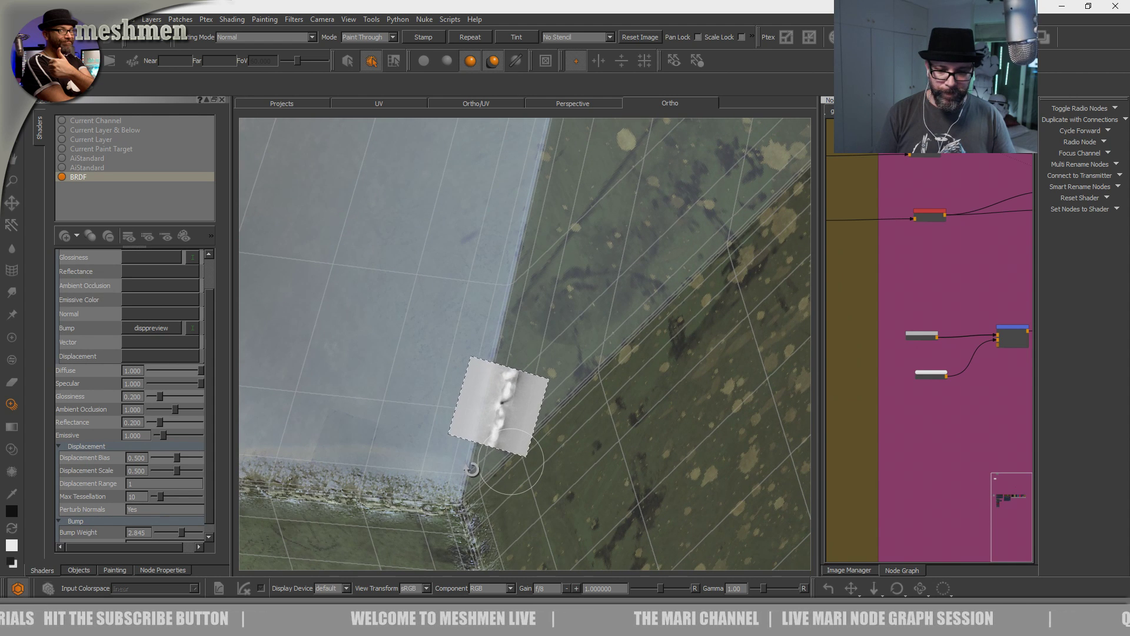
mouse_move(521, 409)
alt+mouse_down()
mouse_move(537, 365)
mouse_move(795, 373)
mouse_move(501, 370)
alt+mouse_up()
mouse_move(819, 374)
alt+middle_down()
mouse_move(771, 456)
mouse_move(834, 495)
alt+middle_up()
alt+right_drag(804, 421, 509, 336)
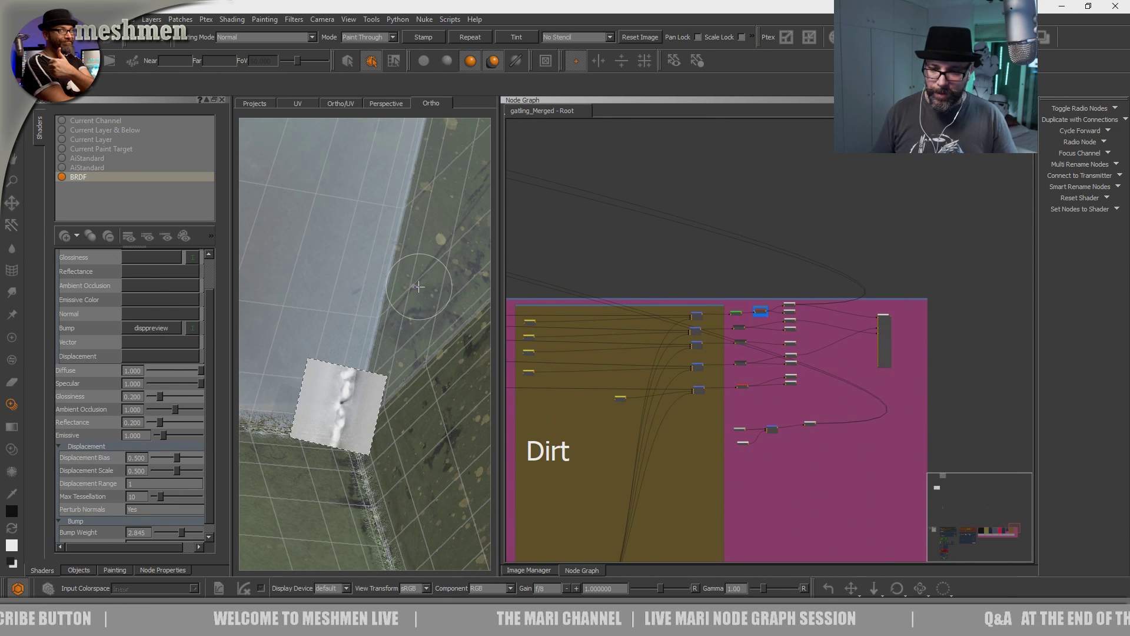
scroll(782, 318, down, 5)
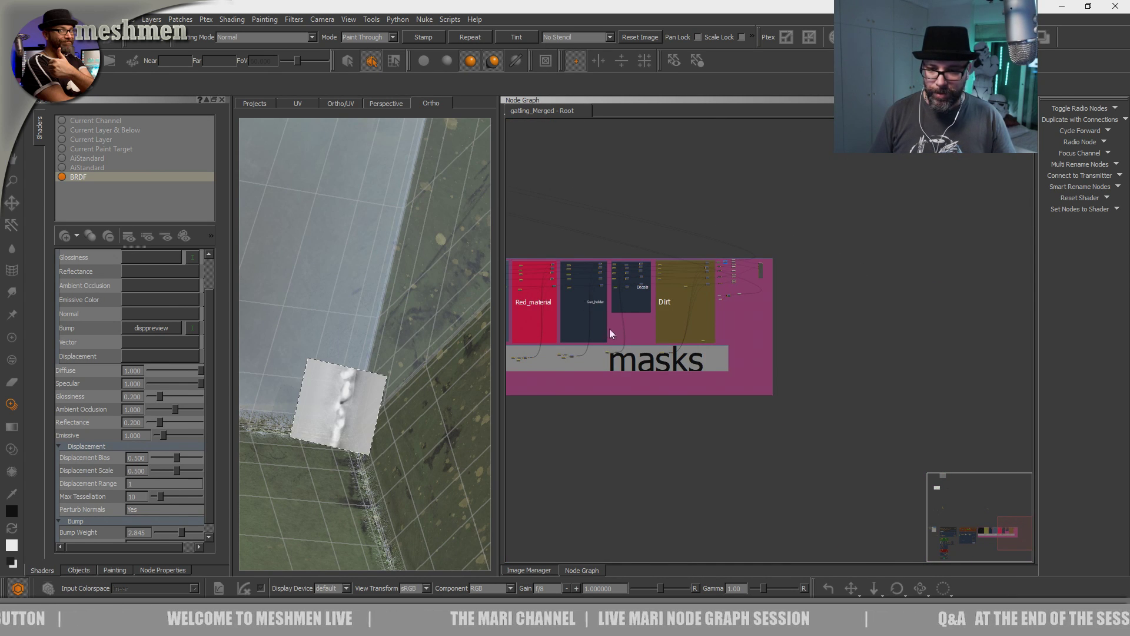
alt+middle_drag(668, 463, 845, 495)
scroll(779, 447, up, 3)
scroll(839, 468, up, 3)
middle_drag(792, 451, 925, 465)
scroll(794, 493, down, 3)
middle_drag(619, 465, 855, 353)
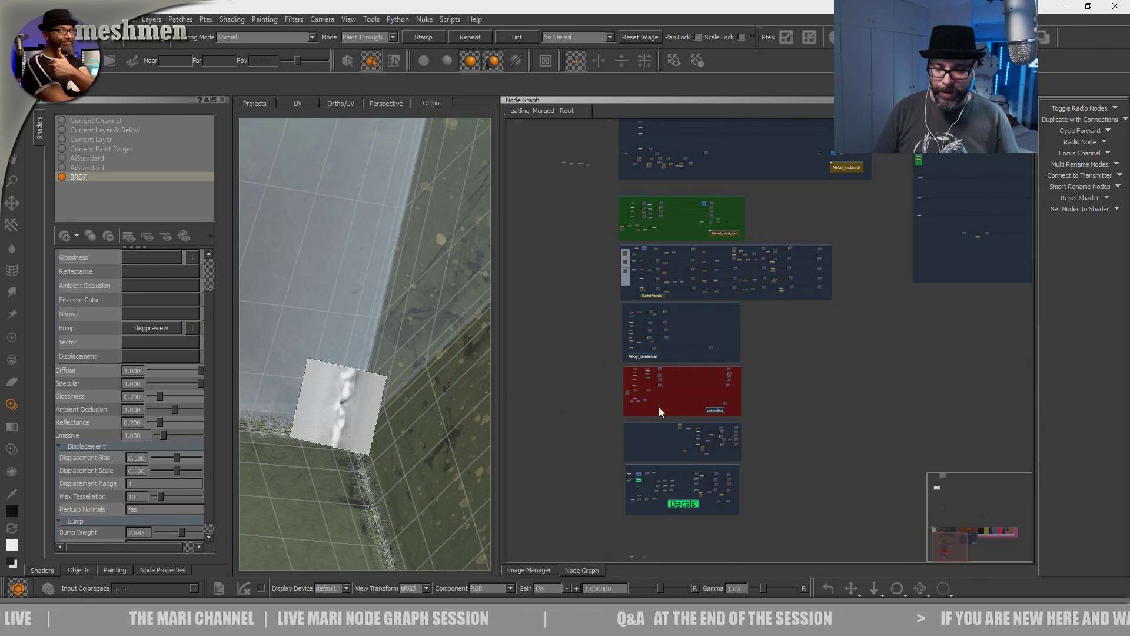
middle_drag(798, 388, 788, 550)
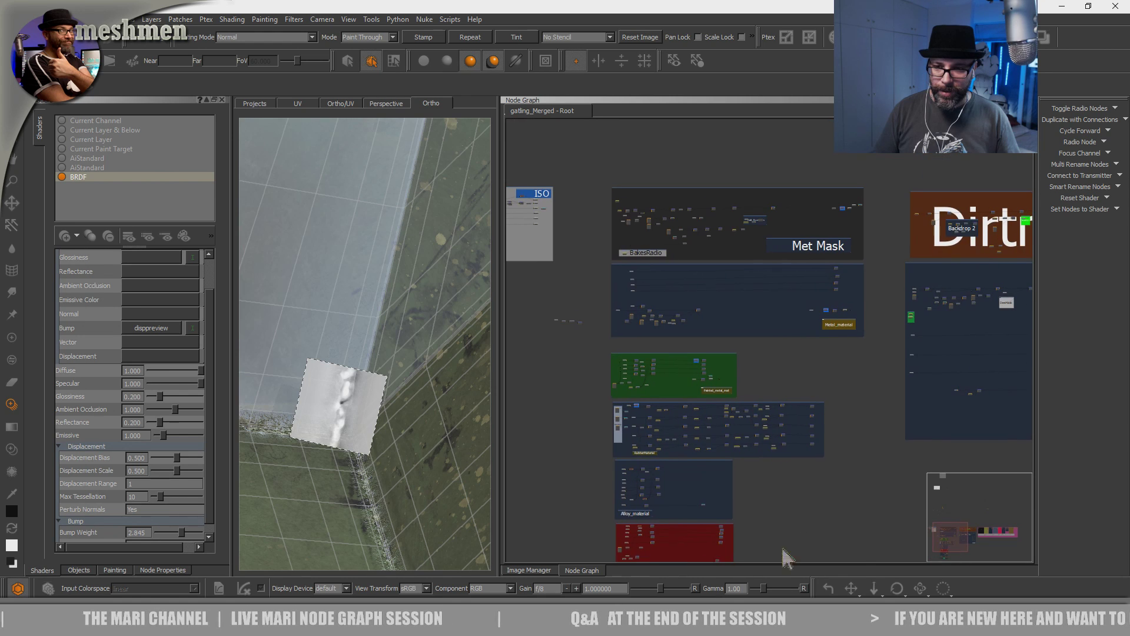
middle_drag(744, 325, 697, 358)
middle_drag(808, 444, 574, 471)
middle_drag(714, 370, 626, 416)
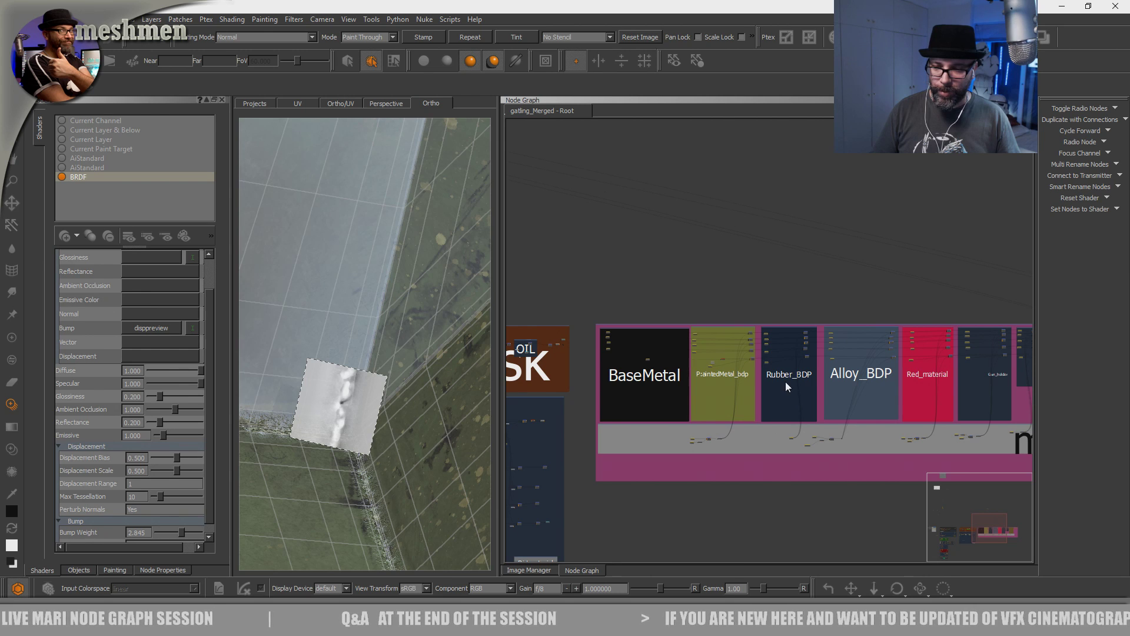
middle_drag(892, 383, 764, 379)
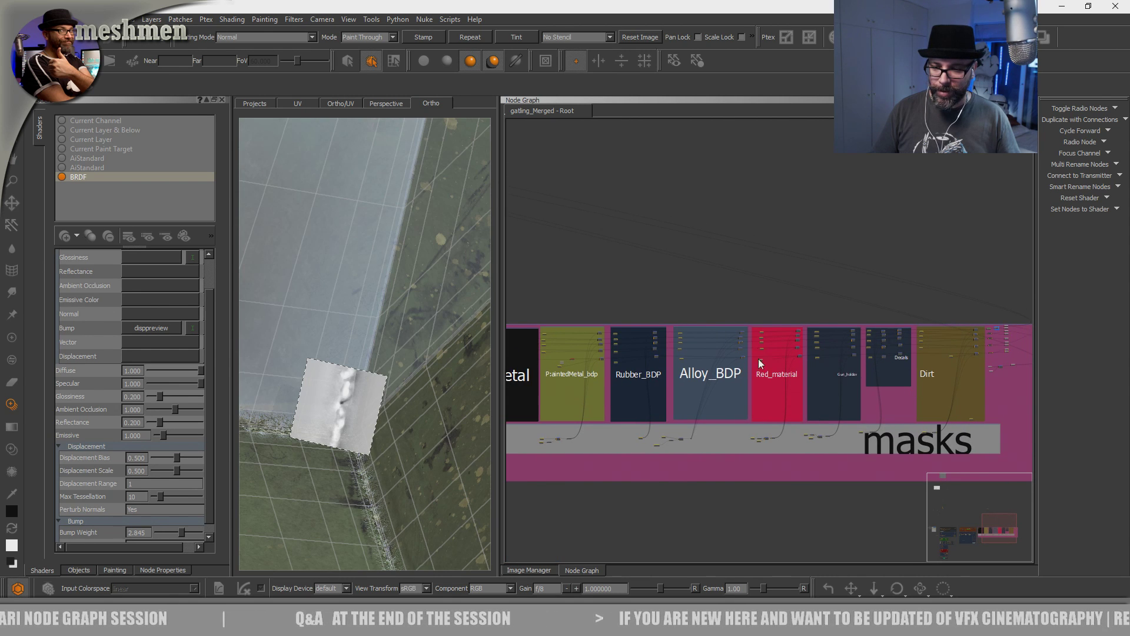
middle_drag(870, 350, 761, 364)
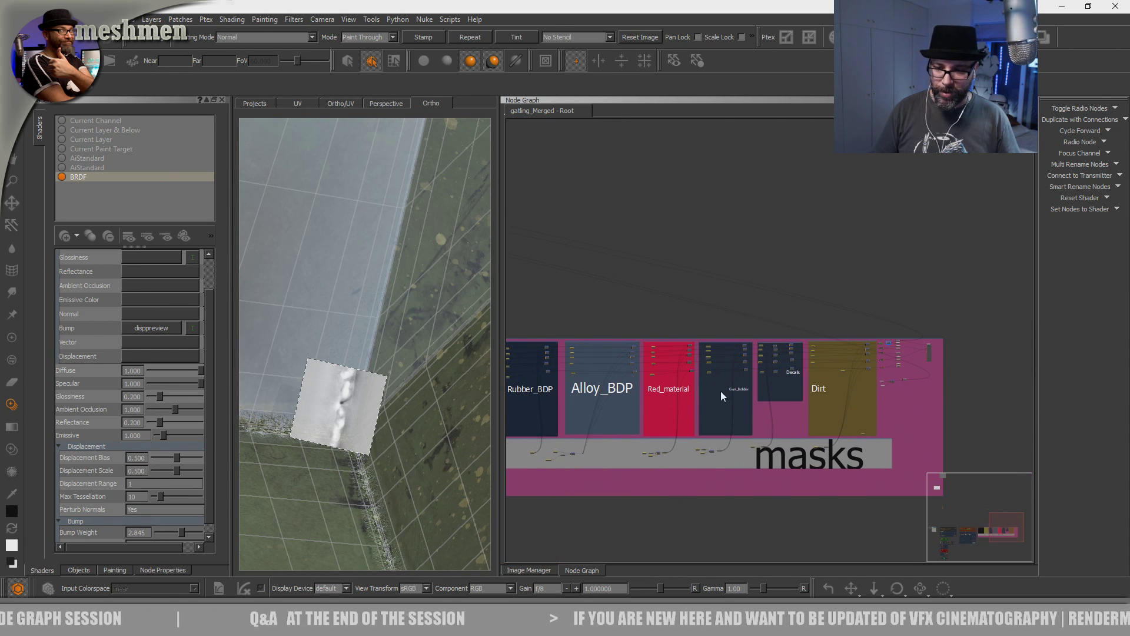
middle_drag(640, 465, 774, 436)
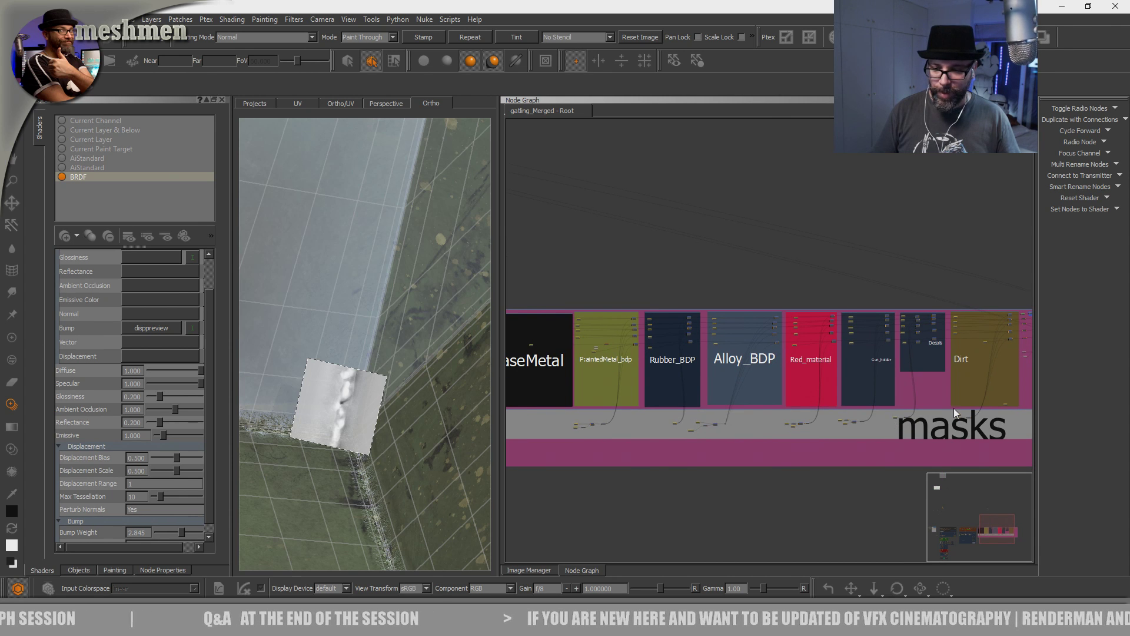
alt+middle_drag(397, 468, 399, 452)
alt+drag(399, 452, 394, 449)
alt+right_drag(393, 449, 389, 464)
mouse_move(381, 468)
alt+mouse_down()
mouse_move(393, 490)
mouse_move(396, 475)
mouse_move(374, 454)
mouse_move(391, 457)
alt+mouse_up()
alt+right_drag(390, 457, 401, 472)
alt+drag(401, 472, 404, 461)
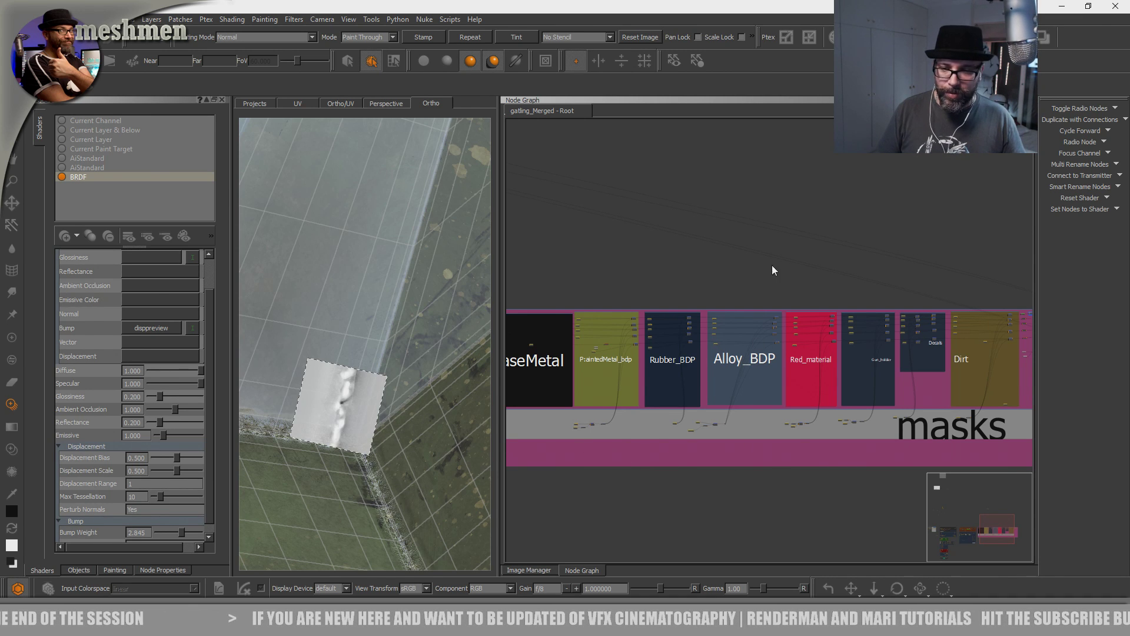
middle_drag(744, 281, 899, 301)
scroll(726, 274, up, 4)
middle_drag(714, 306, 704, 369)
scroll(722, 327, up, 2)
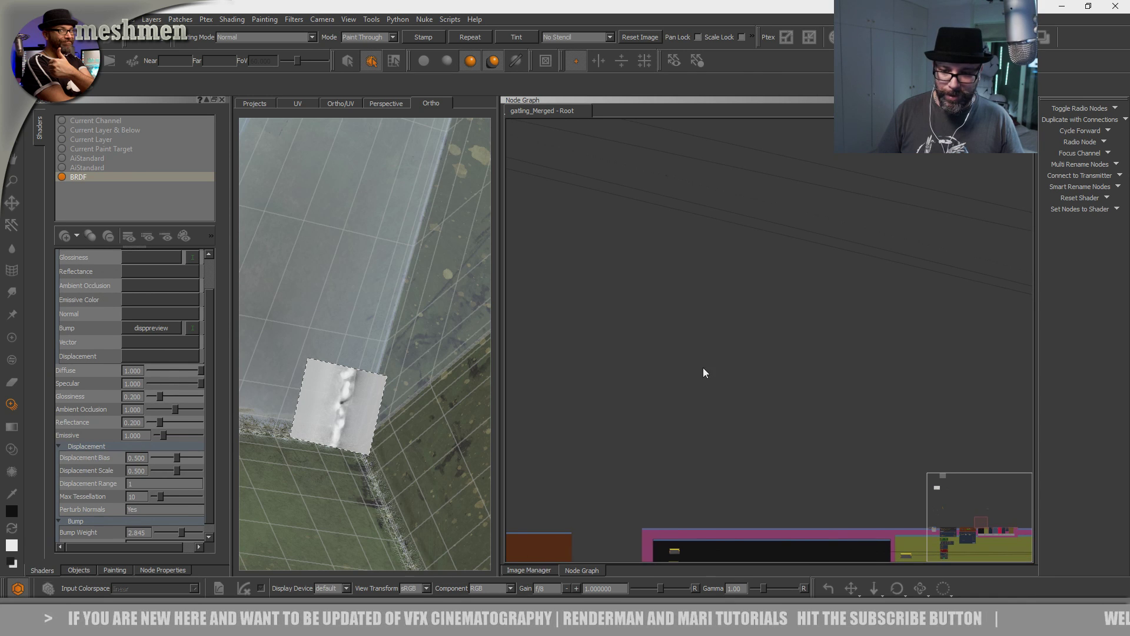
key(Tab)
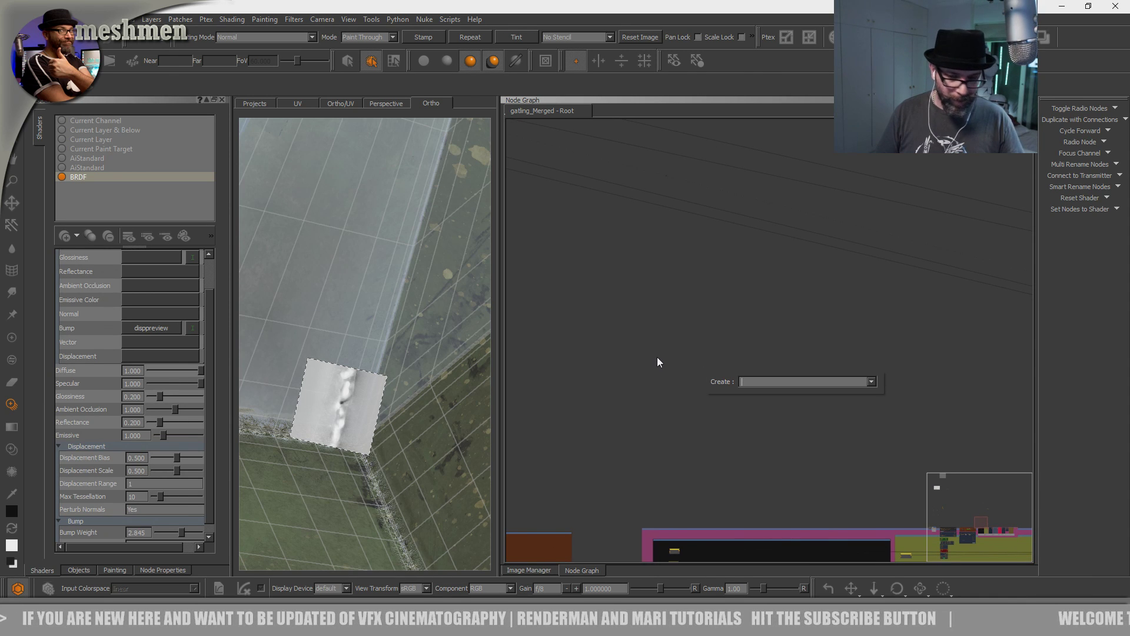
key(Escape)
middle_drag(679, 360, 681, 377)
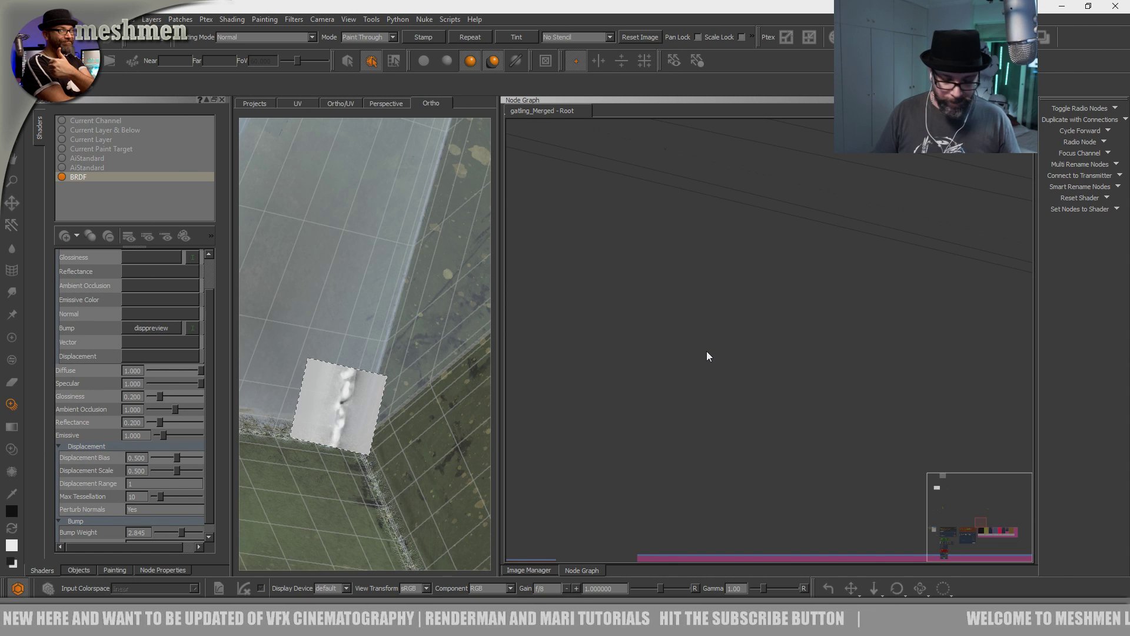
- Create an RR Region Base node in the graph and show its properties
key(Tab)
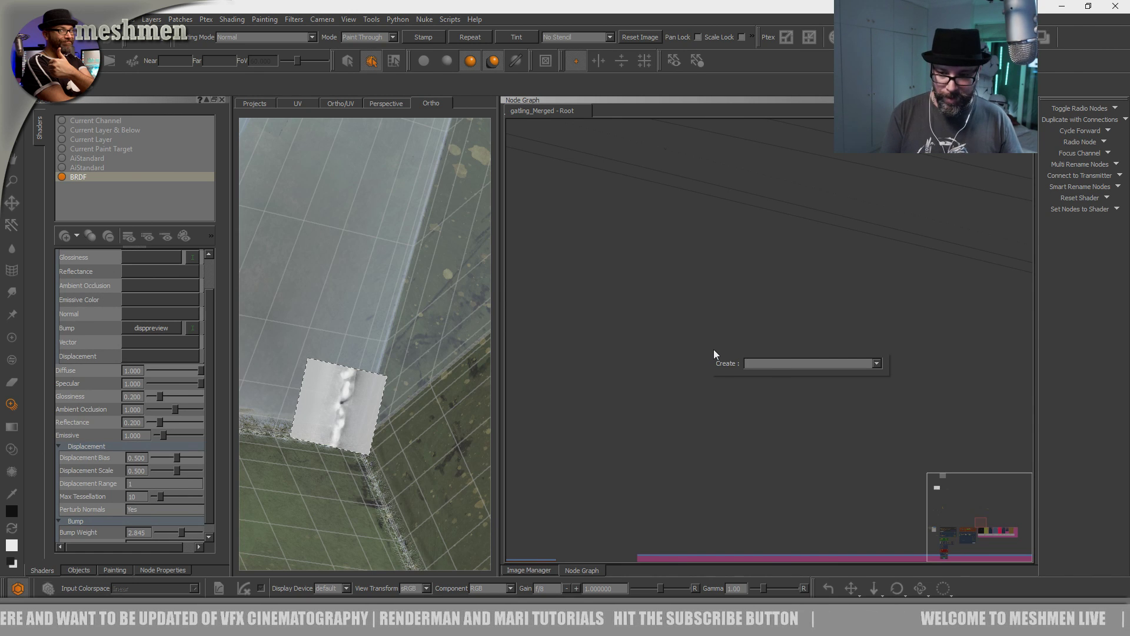
text(rr)
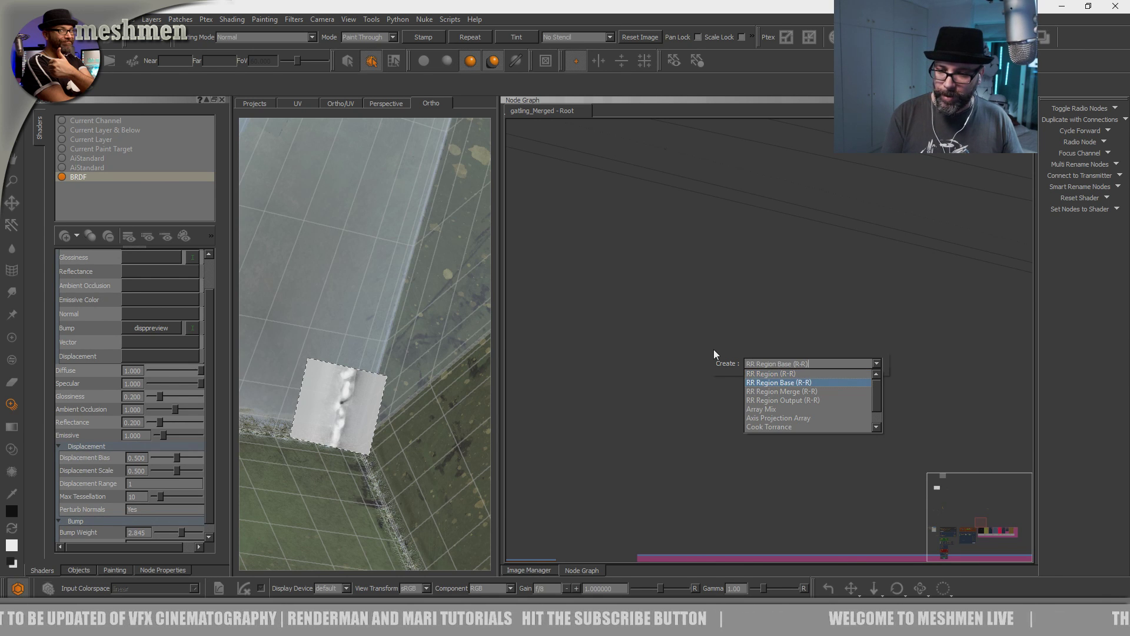
key(Return)
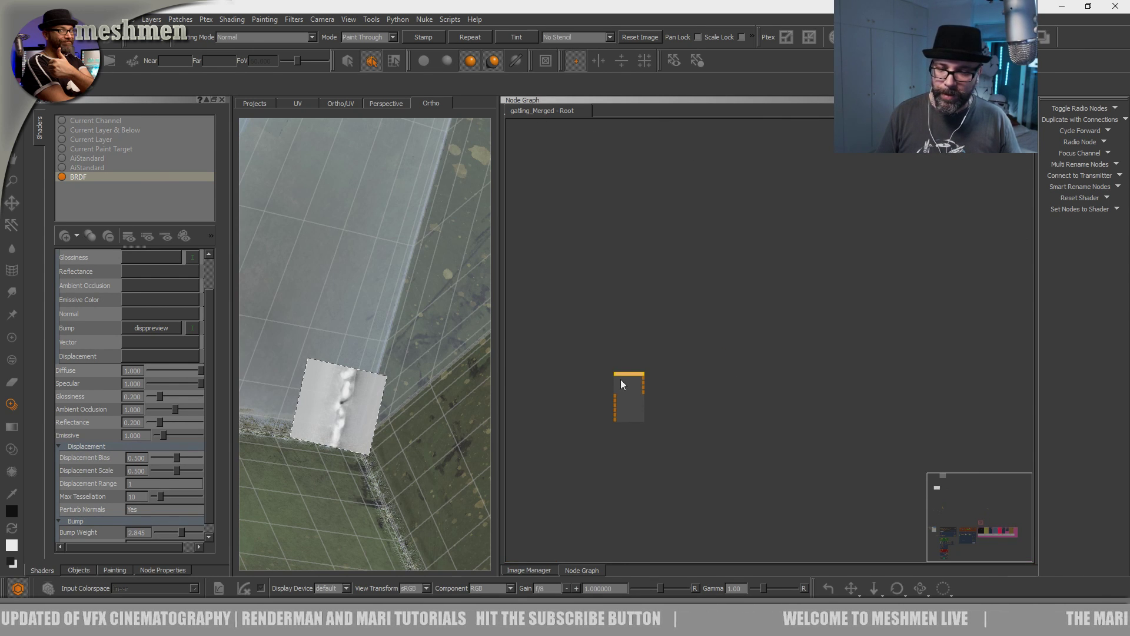
click(613, 360)
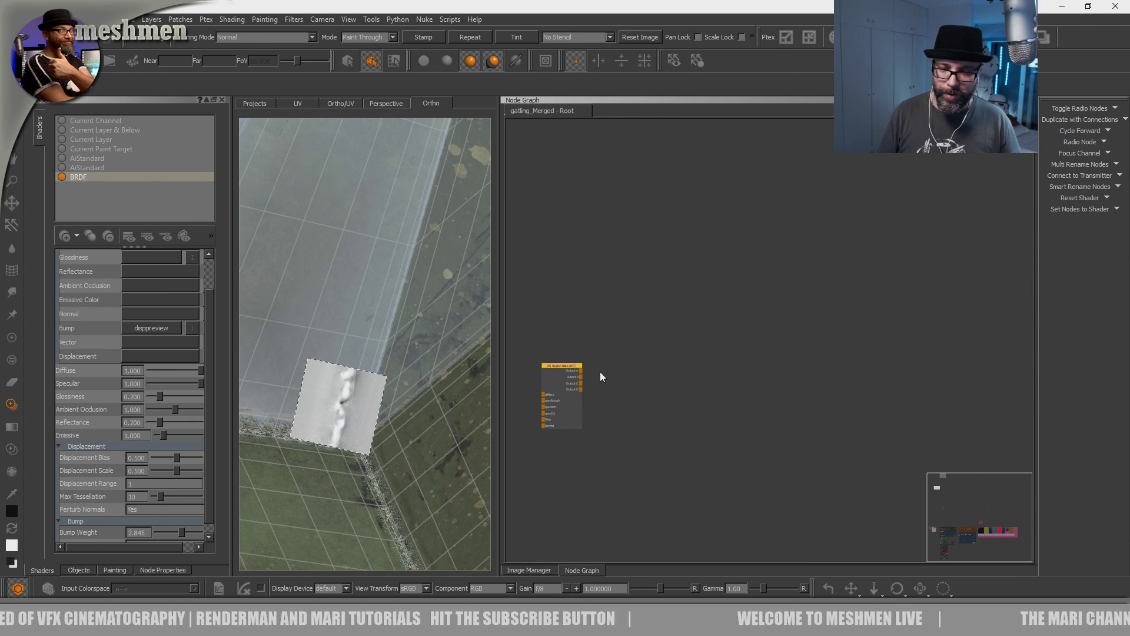
drag(561, 365, 575, 365)
double_click(575, 365)
- Create an RR Region node and position it beside the RR Region Base node
key(Tab)
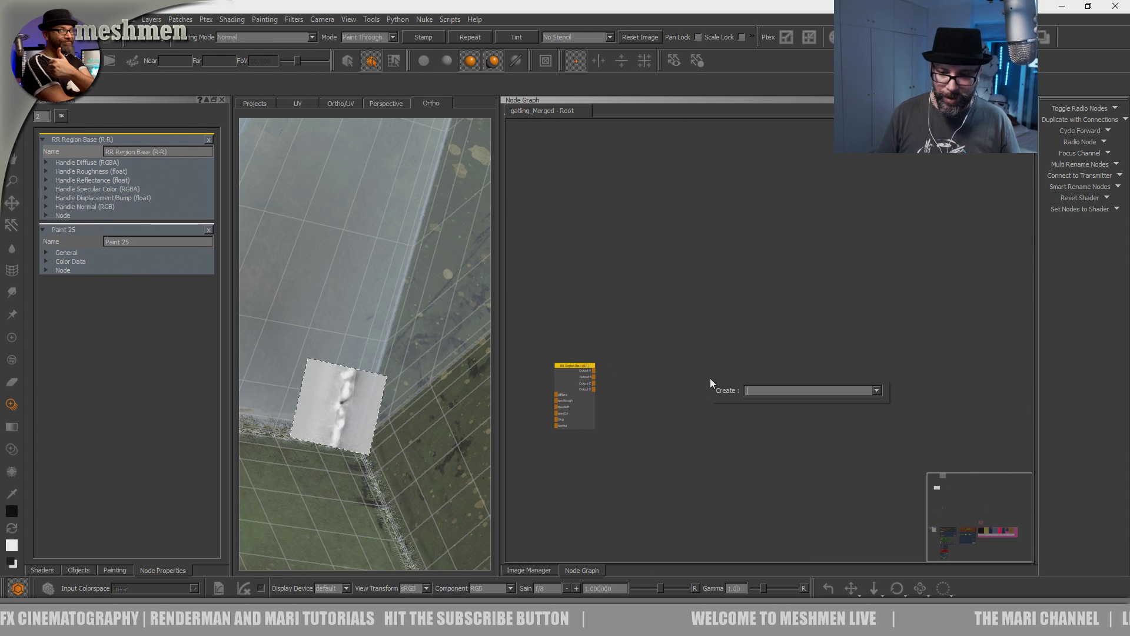
text(rr)
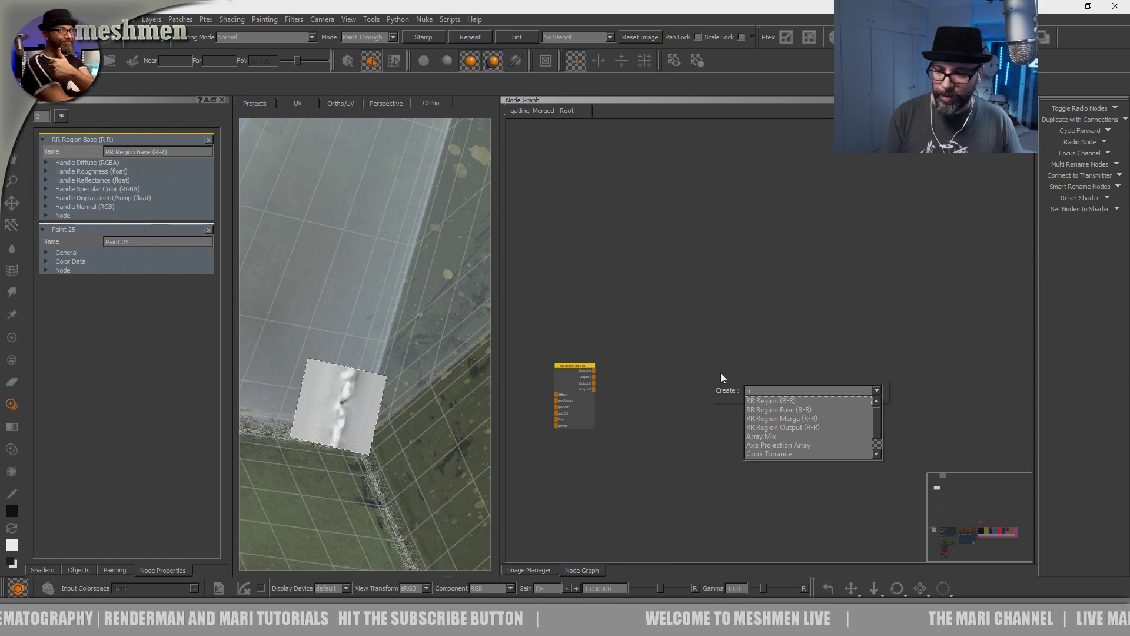
key(Return)
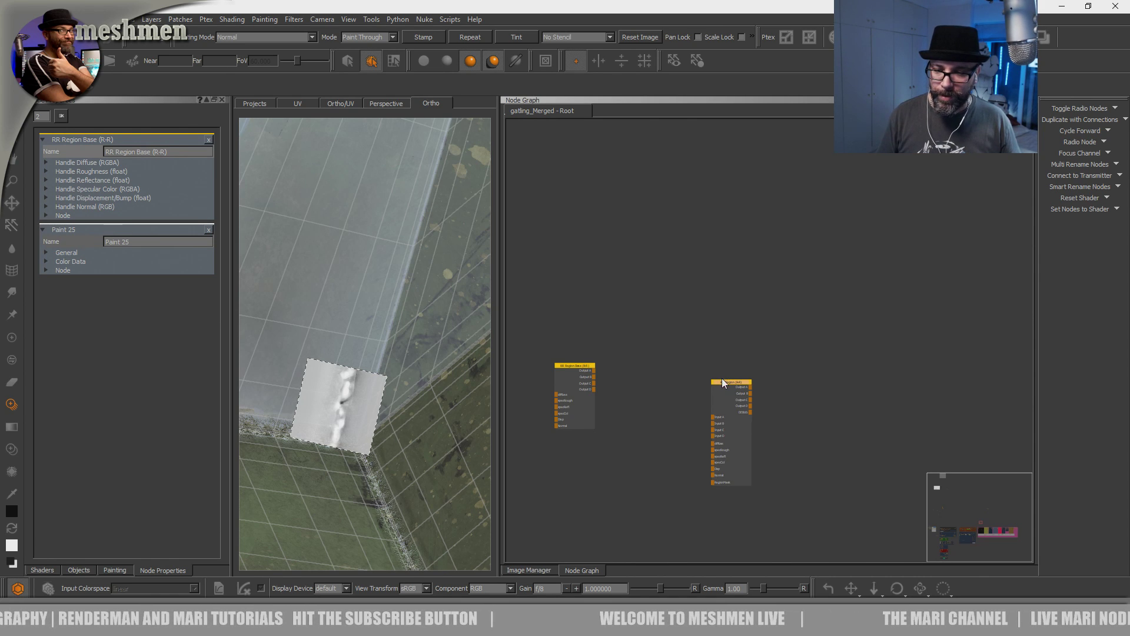
drag(711, 377, 655, 323)
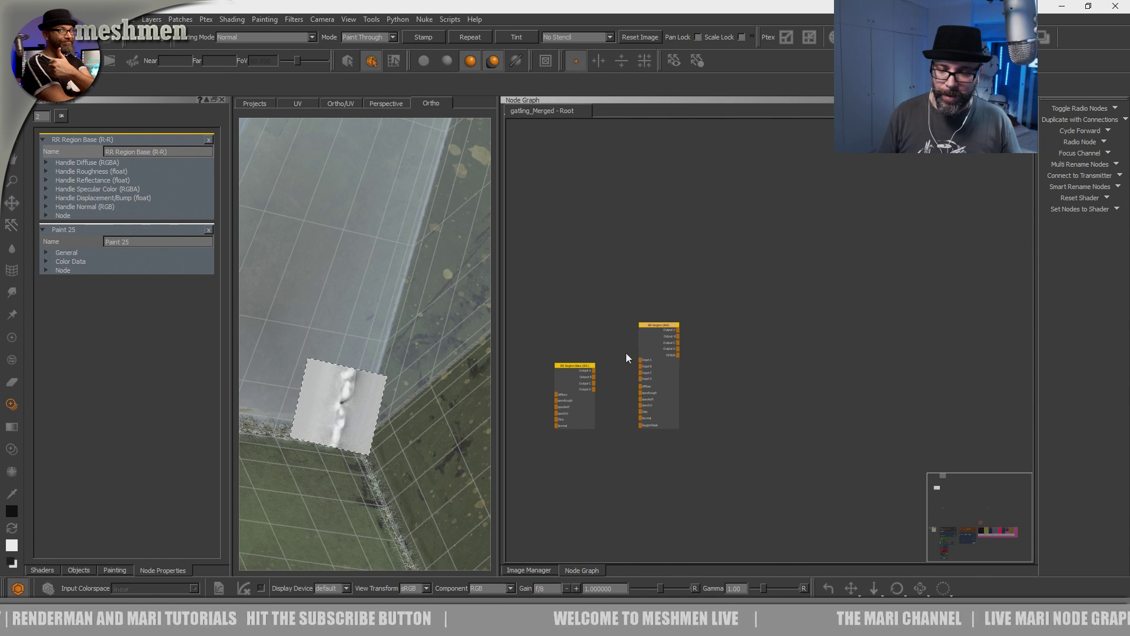
middle_drag(622, 353, 739, 341)
scroll(738, 341, up, 3)
drag(630, 334, 749, 329)
drag(564, 317, 749, 341)
- Wire RR Region Base Outputs B, C and D into RR Region's Inputs B–D
drag(617, 336, 749, 351)
drag(617, 347, 748, 362)
drag(784, 268, 780, 266)
middle_drag(895, 281, 699, 252)
- Look across the PaintedMetal and Rubber_BDP backdrops, then move the RR Region node further right
key(Tab)
scroll(701, 253, down, 3)
scroll(790, 279, down, 7)
mouse_move(782, 307)
middle_down()
mouse_move(790, 287)
mouse_move(677, 187)
middle_up()
mouse_move(878, 381)
middle_down()
mouse_move(739, 390)
mouse_move(771, 406)
mouse_move(707, 420)
middle_up()
mouse_move(907, 396)
middle_down()
mouse_move(633, 418)
mouse_move(924, 429)
middle_up()
middle_drag(653, 339, 906, 388)
middle_drag(724, 341, 733, 339)
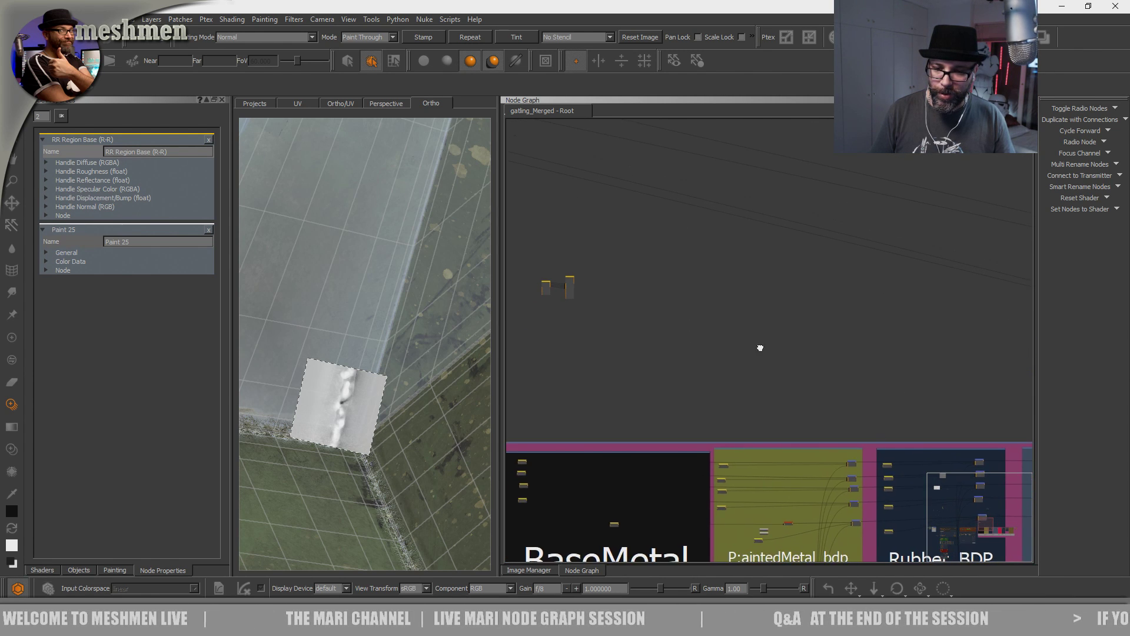
drag(733, 339, 917, 392)
scroll(768, 327, up, 5)
drag(734, 350, 765, 342)
scroll(800, 341, up, 2)
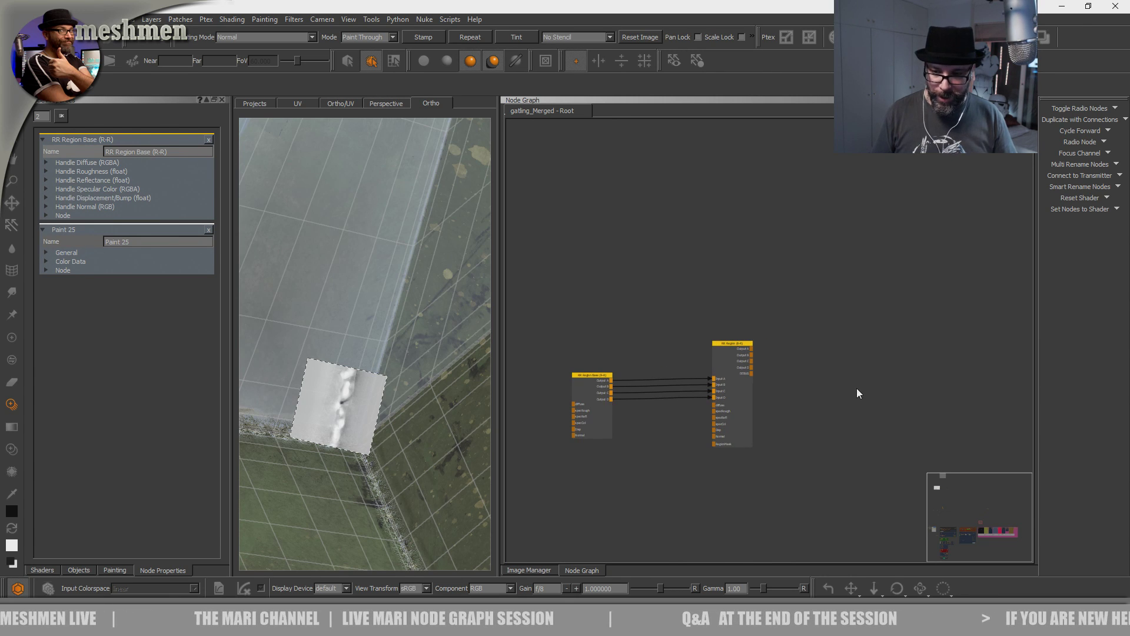
- Add an RR Region Output node and move it up
key(Tab)
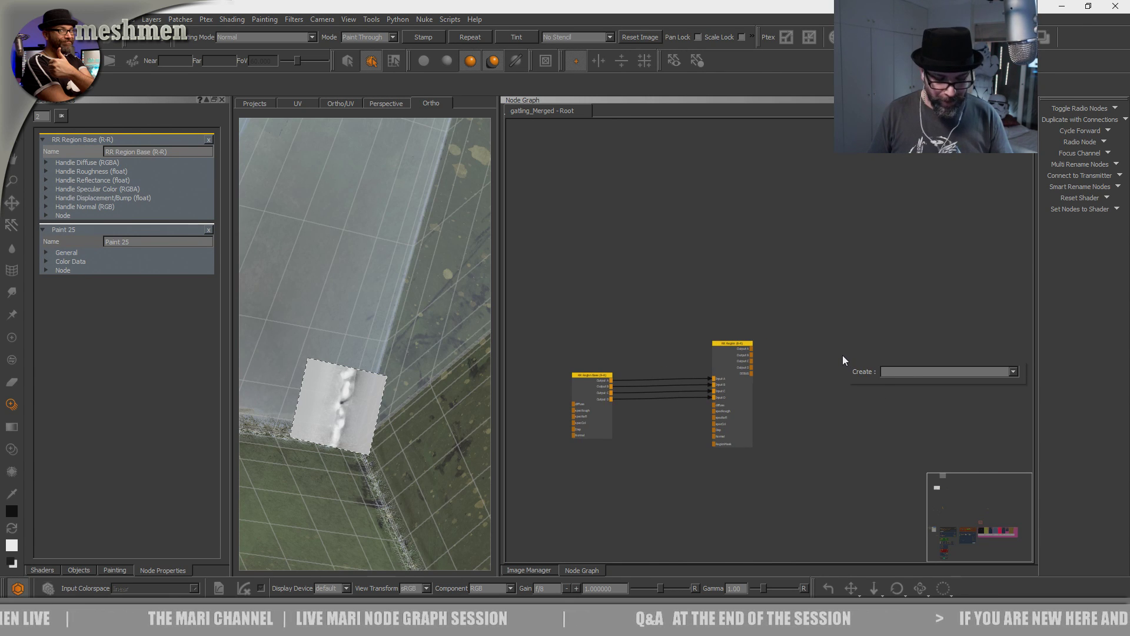
text(rr)
click(910, 409)
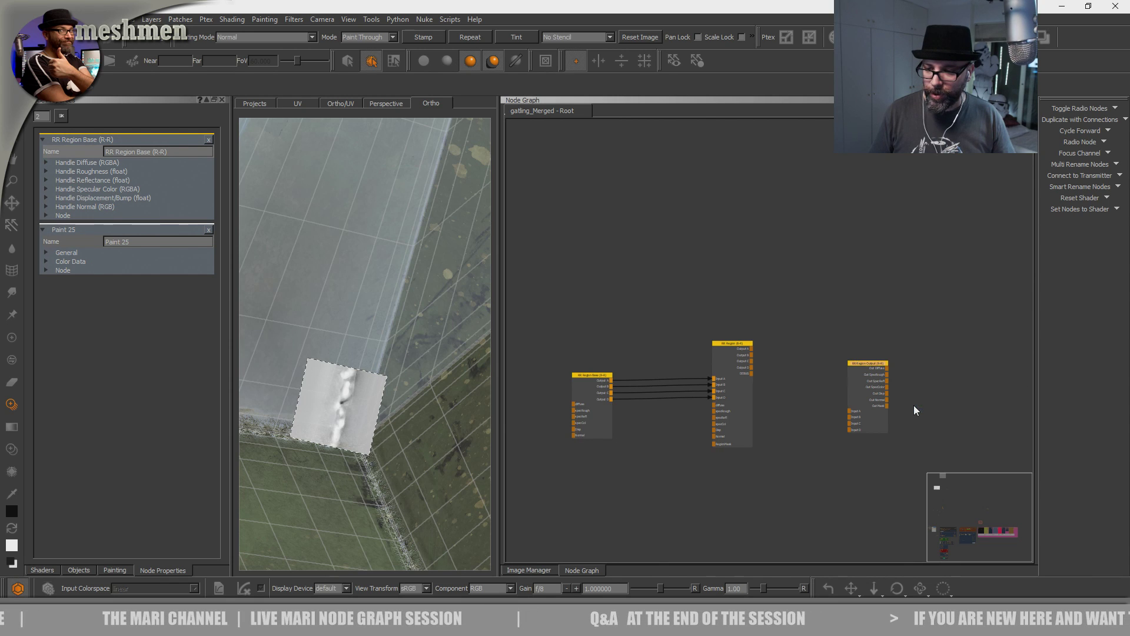
drag(871, 363, 850, 328)
scroll(836, 327, up, 2)
- Connect RR Region's Outputs A–D into the RR Region Output's Inputs A–D
drag(722, 361, 858, 371)
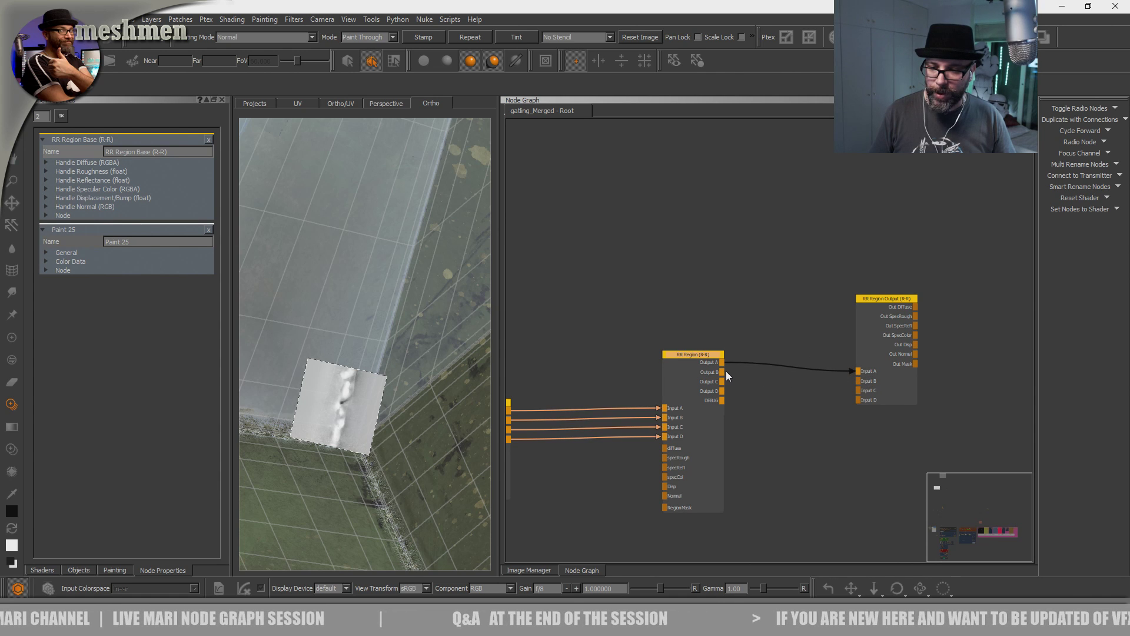
drag(722, 371, 860, 381)
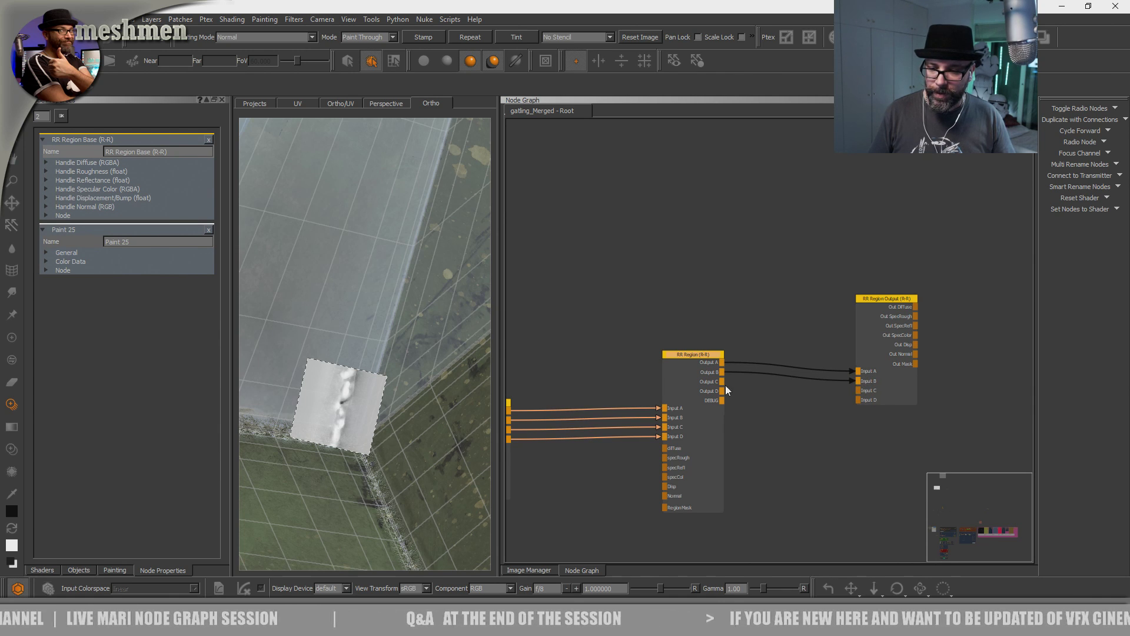
drag(723, 381, 860, 392)
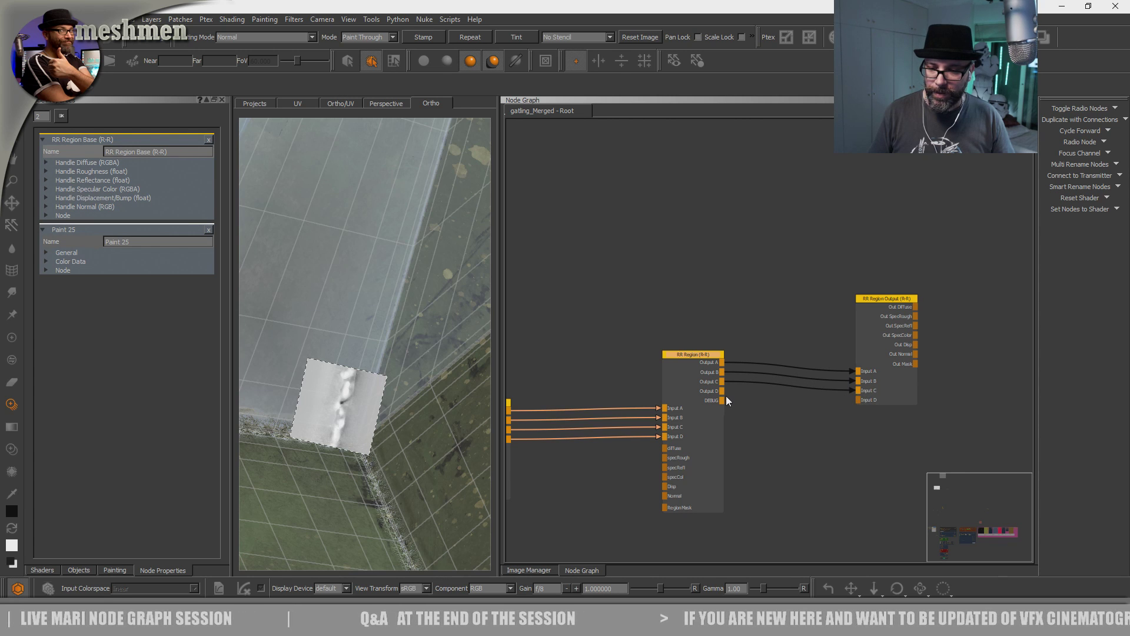
drag(723, 390, 858, 400)
middle_drag(789, 428, 914, 412)
click(665, 489)
drag(606, 386, 592, 386)
middle_drag(695, 409, 740, 392)
scroll(735, 389, down, 2)
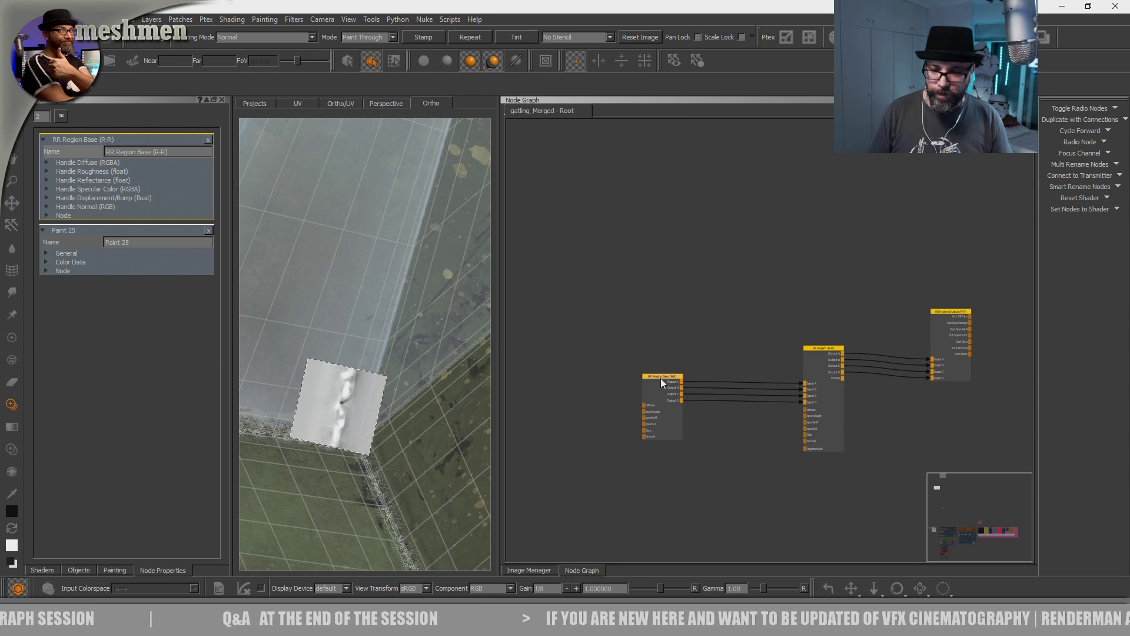
- Add a dot node beside the RR Region Output node
click(954, 316)
click(990, 326)
key(Tab)
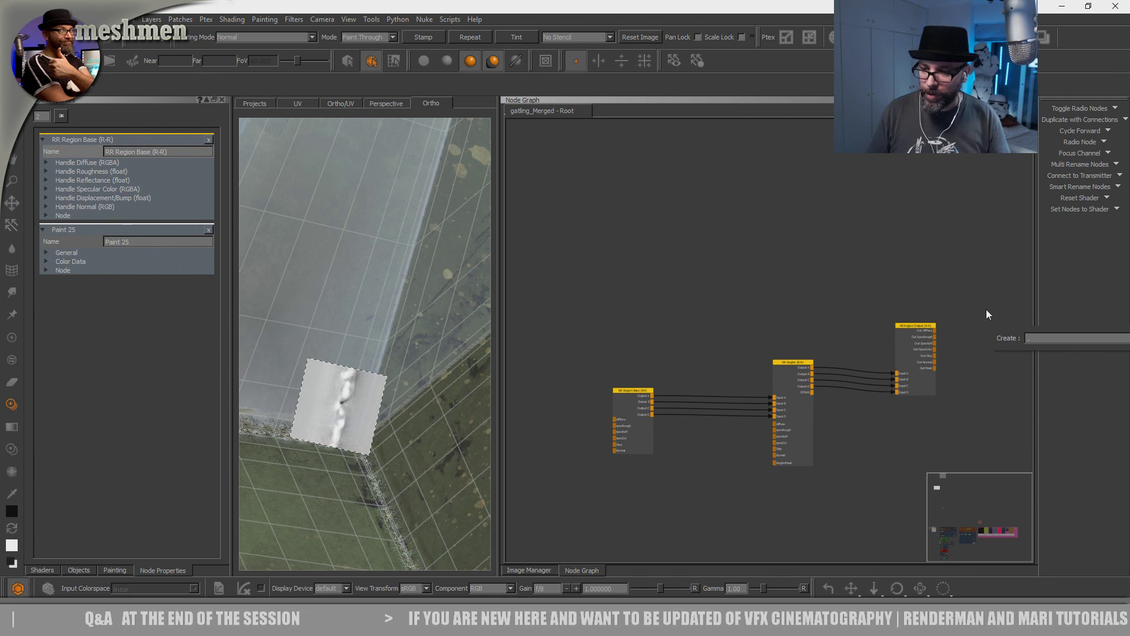
key(Escape)
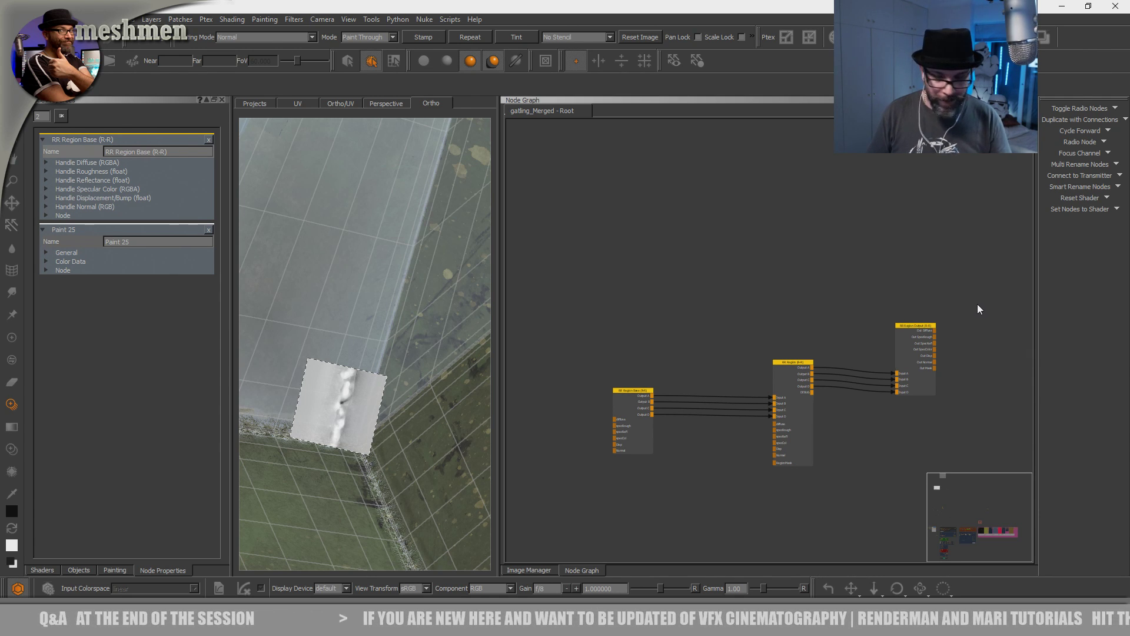
key(period)
middle_drag(992, 335, 807, 364)
scroll(820, 345, up, 1)
scroll(805, 362, up, 2)
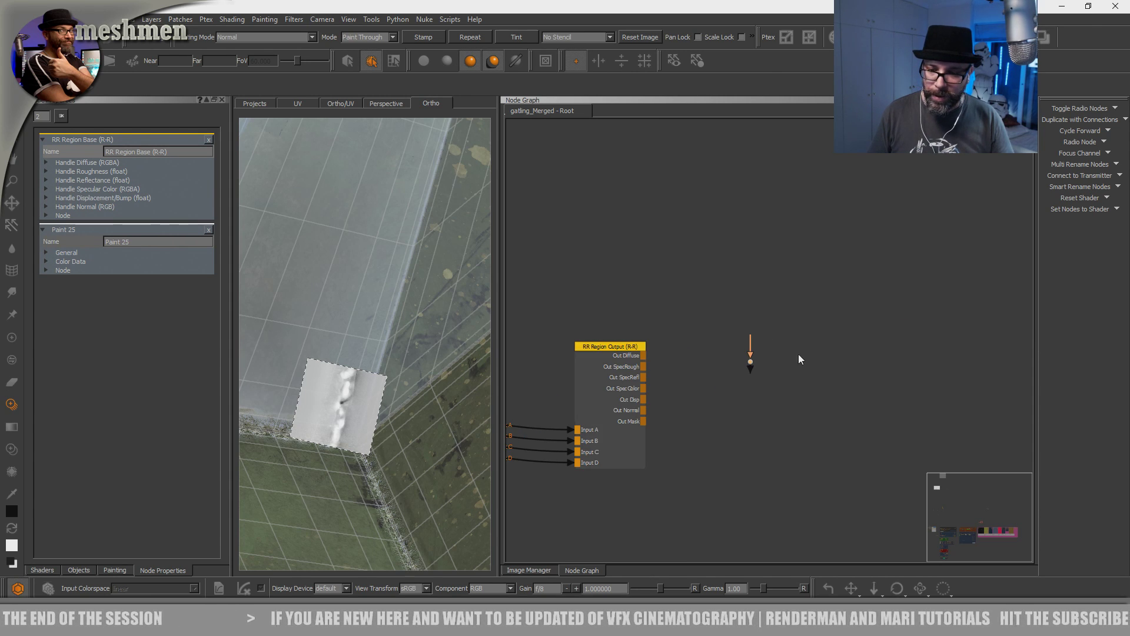
- Connect Out Diffuse to the dot node on the diffuse channel and shift the dot right
mouse_move(748, 341)
mouse_down()
mouse_move(642, 360)
mouse_move(741, 344)
mouse_move(751, 330)
mouse_move(646, 357)
mouse_up()
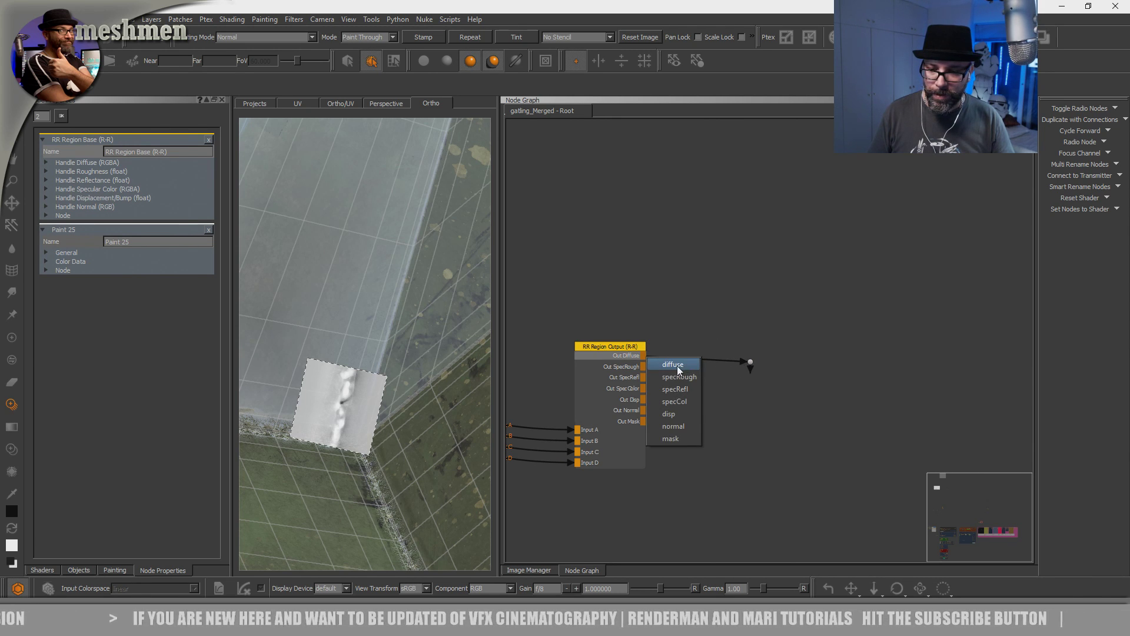
click(676, 366)
drag(750, 361, 767, 360)
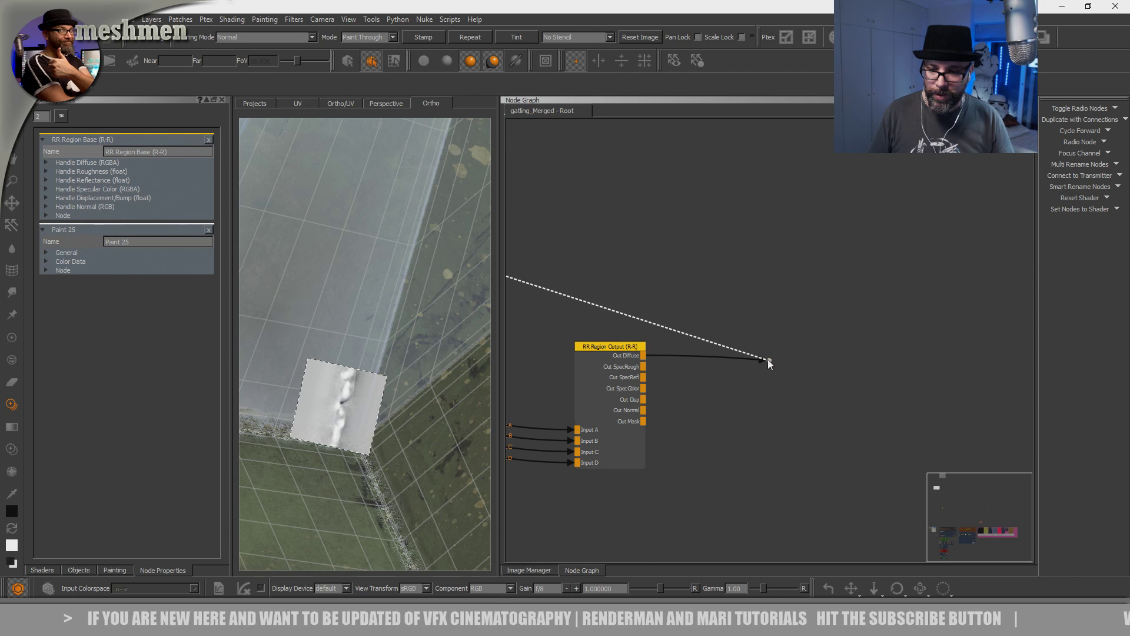
middle_drag(786, 415, 1019, 364)
middle_drag(707, 474, 937, 431)
- Set the RR Region Base node's diffuse colour to black
key(p)
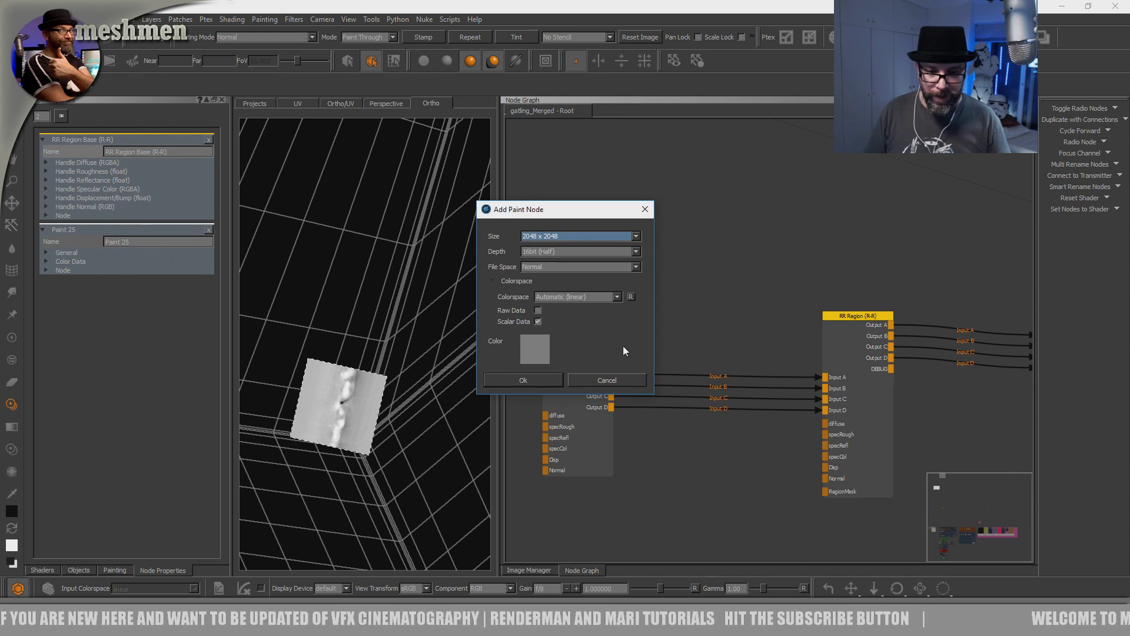
click(602, 380)
drag(588, 366, 587, 366)
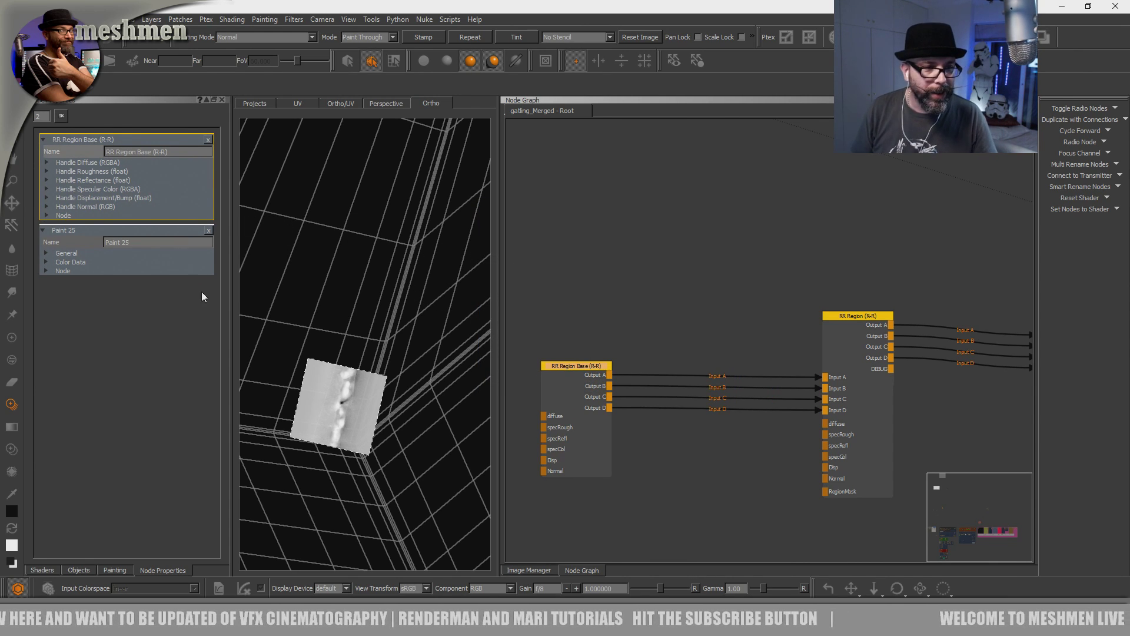
middle_drag(617, 280, 621, 282)
mouse_move(419, 358)
alt+mouse_down()
mouse_move(460, 356)
mouse_move(458, 335)
mouse_move(622, 346)
alt+mouse_up()
alt+drag(497, 361, 534, 375)
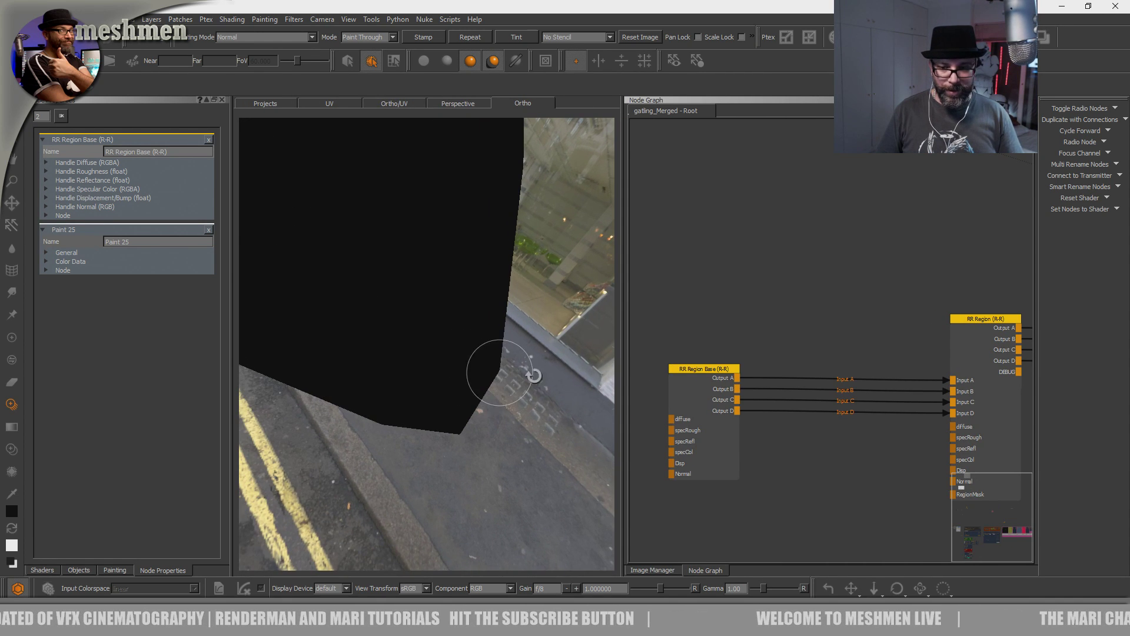
click(694, 367)
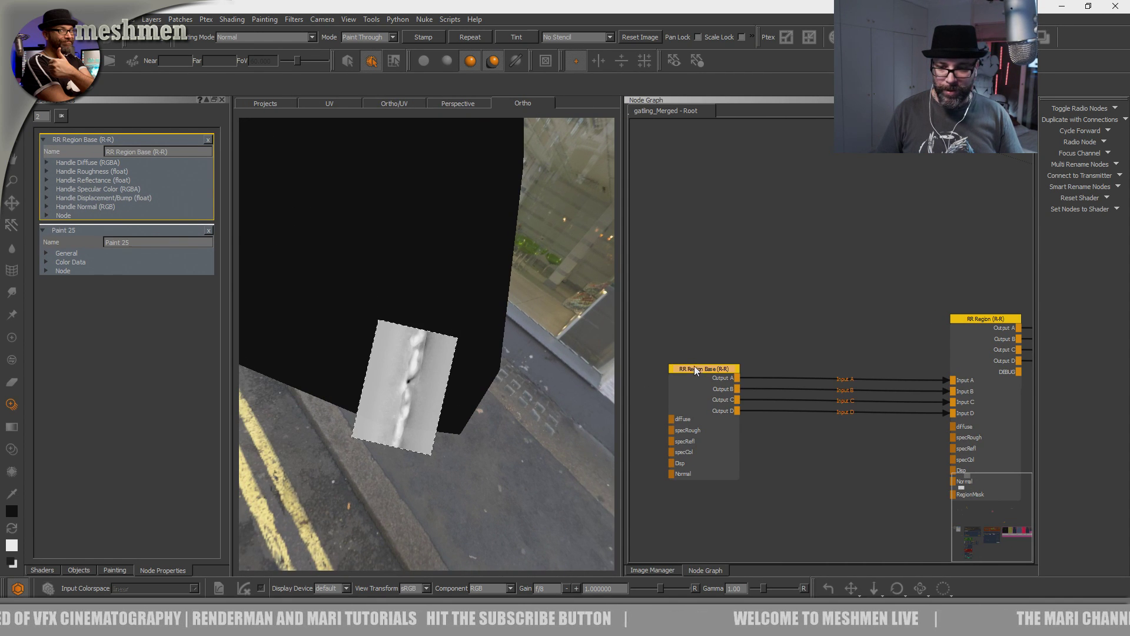
click(47, 162)
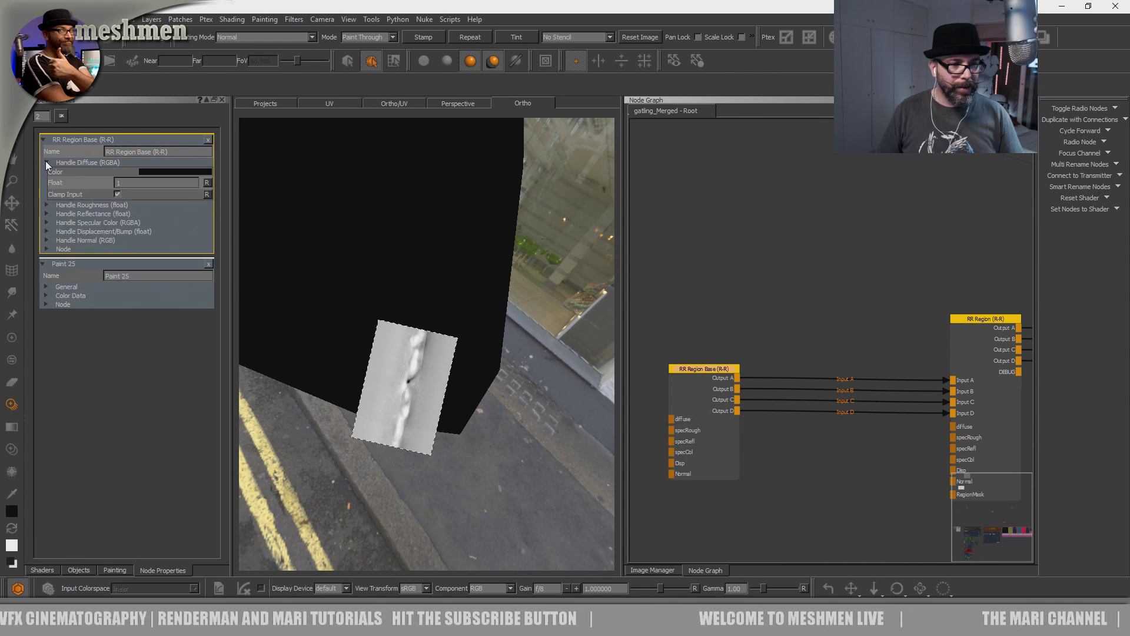
click(150, 172)
click(573, 324)
drag(590, 325, 488, 396)
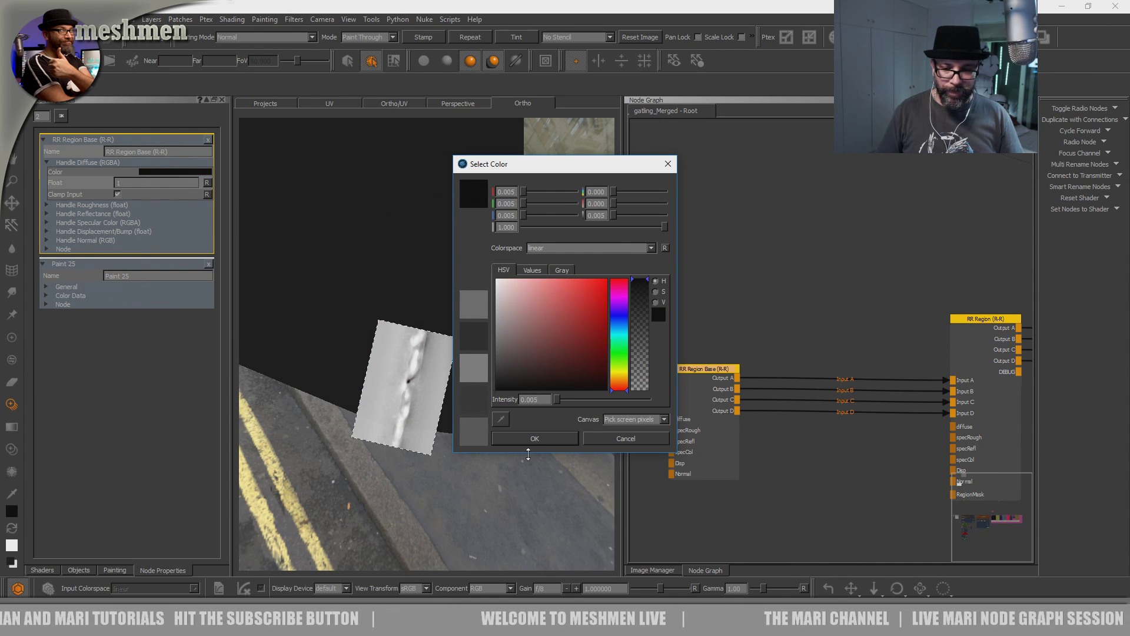
click(533, 437)
- Enable the RR Region node's diffuse override and set it to dark green
scroll(756, 274, down, 2)
middle_drag(756, 275, 668, 271)
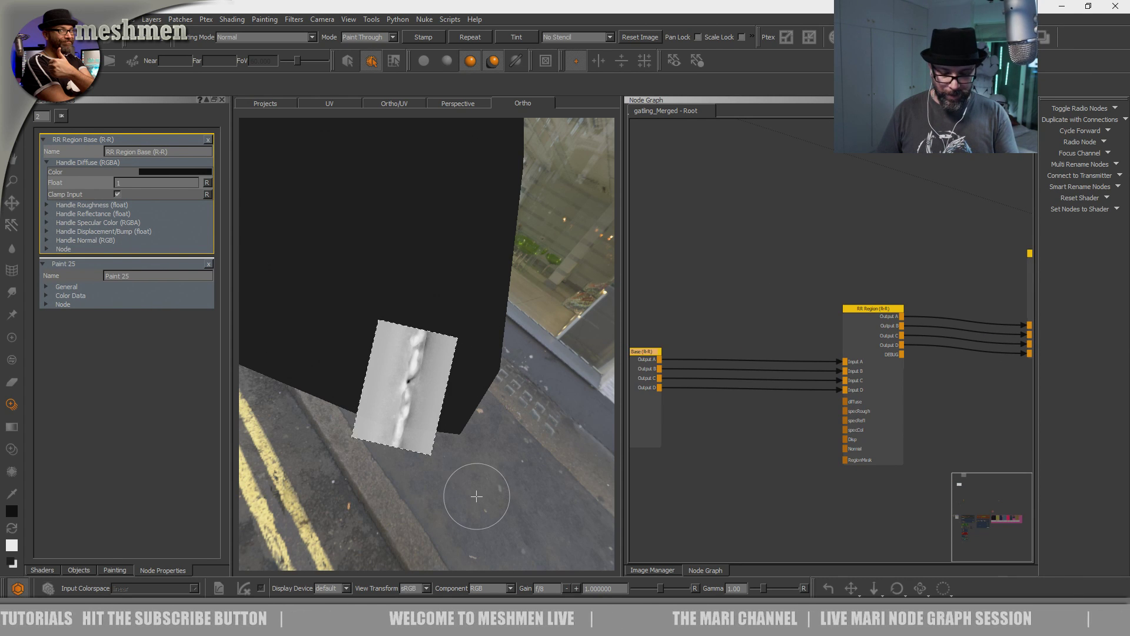
key(p)
drag(875, 307, 885, 306)
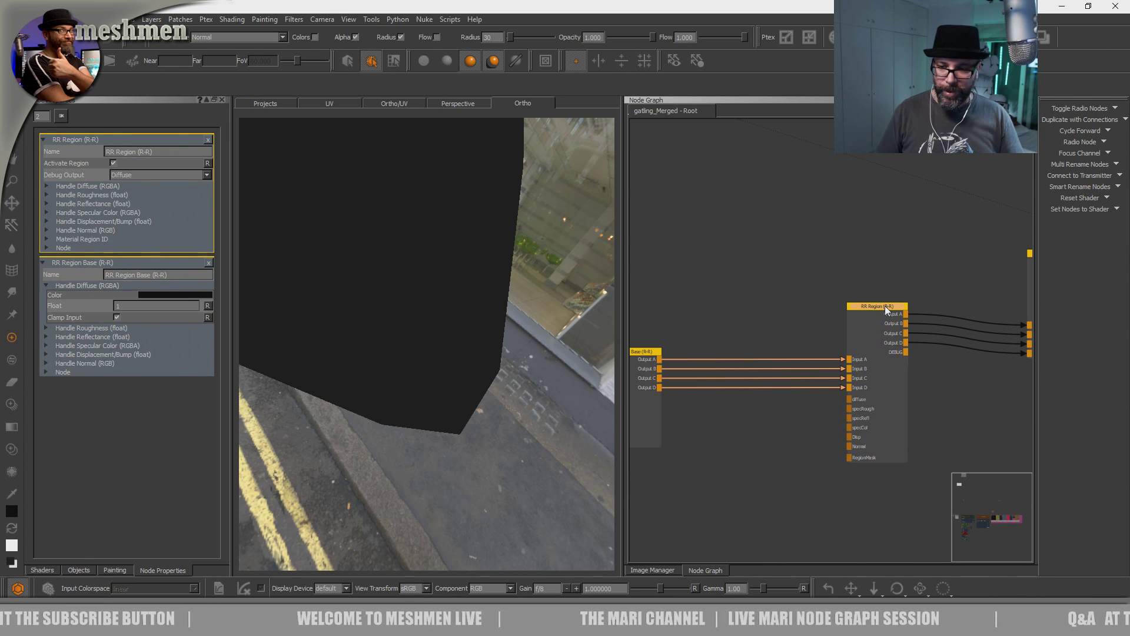
click(47, 186)
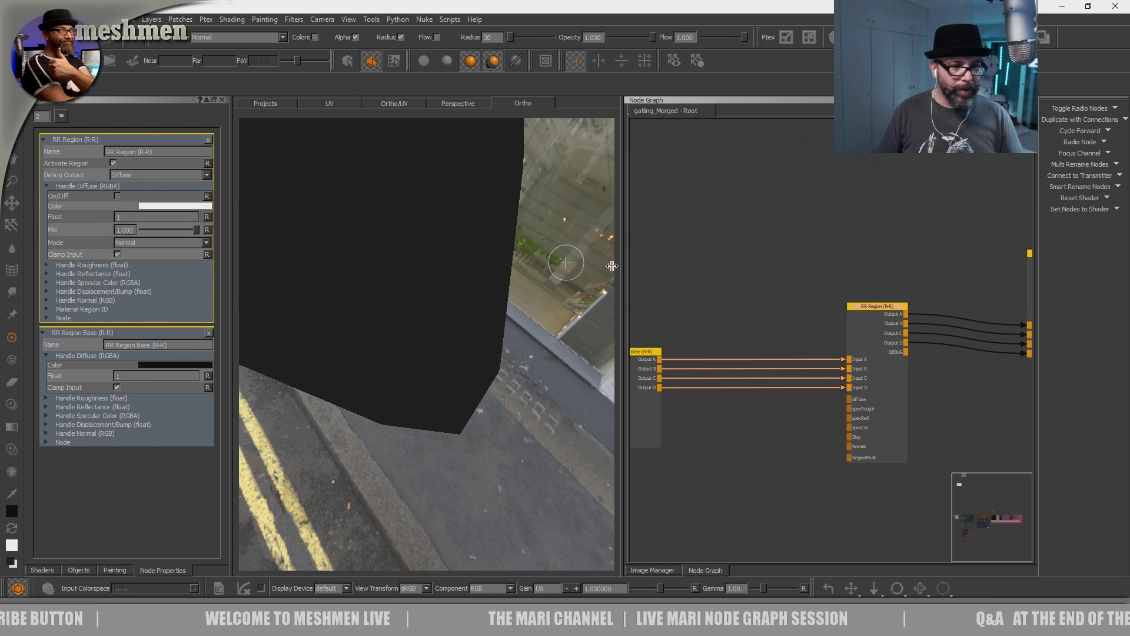
click(117, 196)
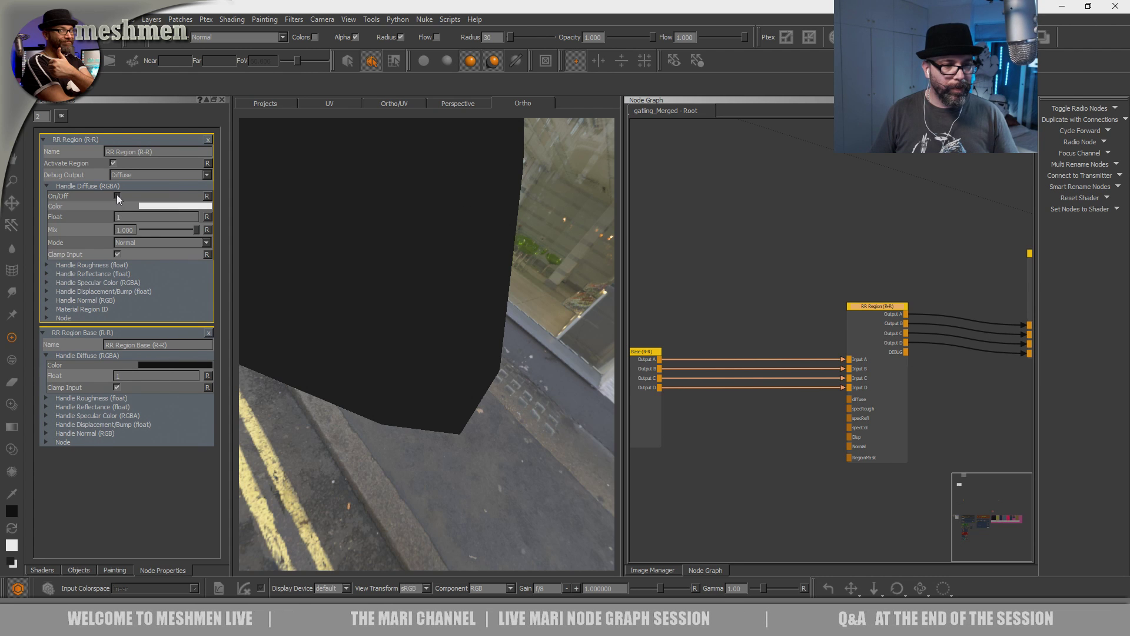
click(153, 206)
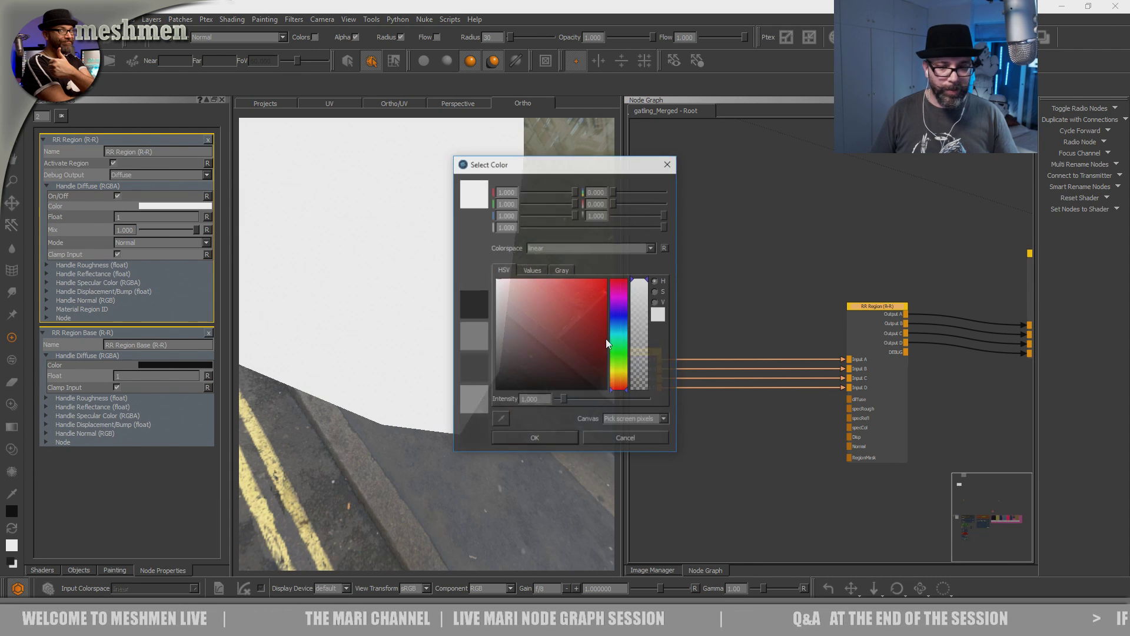
click(620, 353)
drag(582, 336, 608, 384)
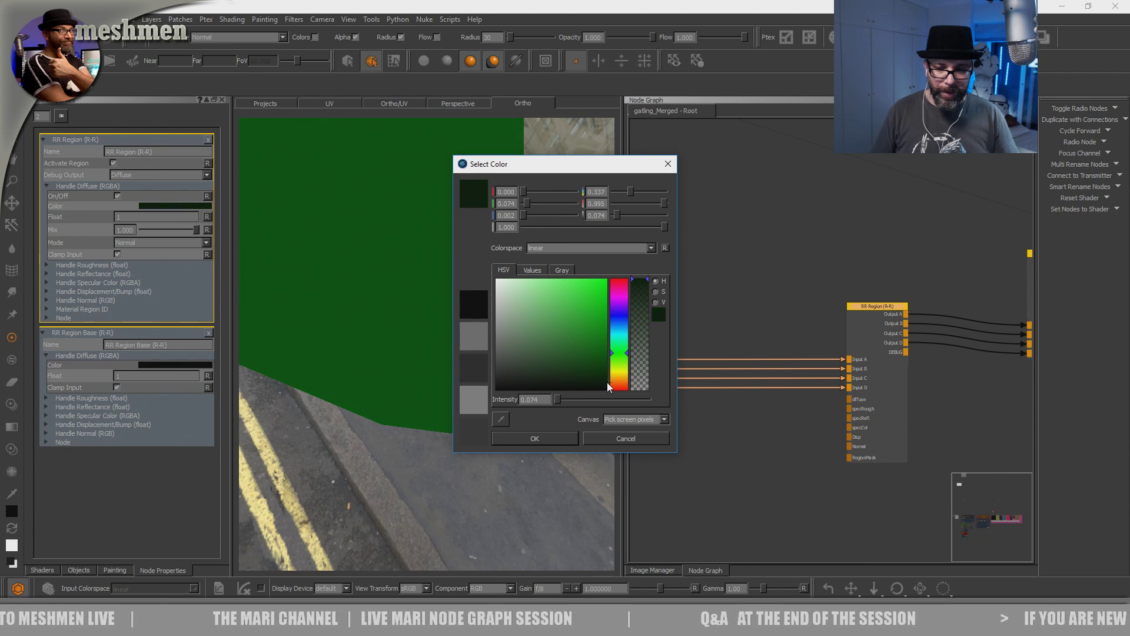
click(534, 439)
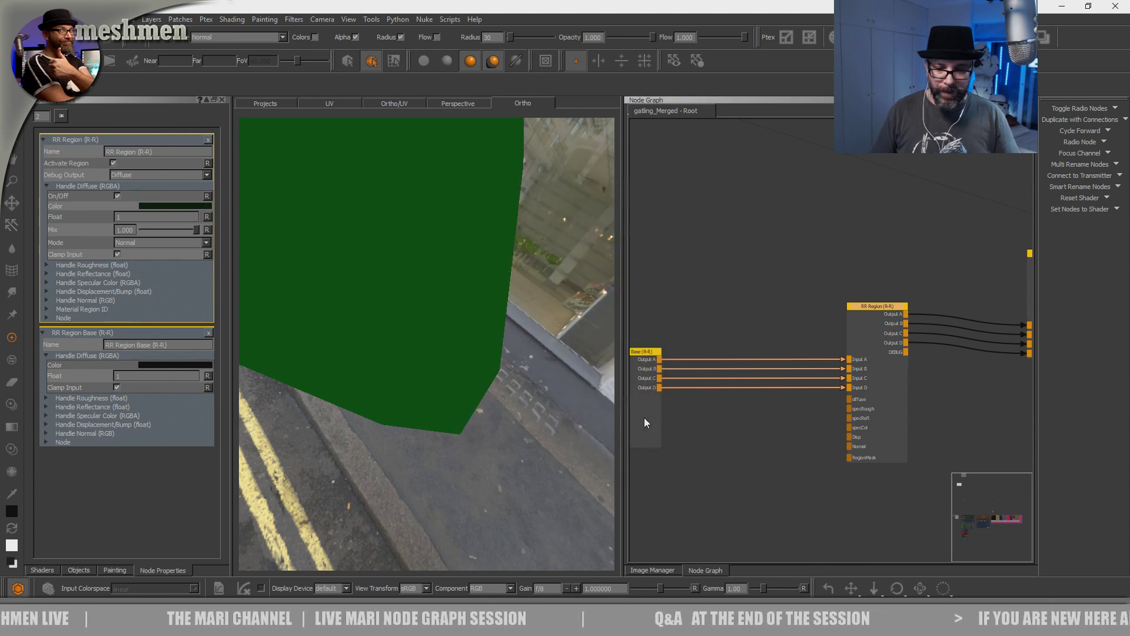
- Pan the node graph across to the Met Mask area
scroll(730, 408, down, 2)
middle_drag(669, 410, 909, 229)
scroll(788, 335, down, 4)
middle_drag(787, 344, 899, 310)
middle_drag(755, 365, 915, 345)
scroll(914, 345, up, 6)
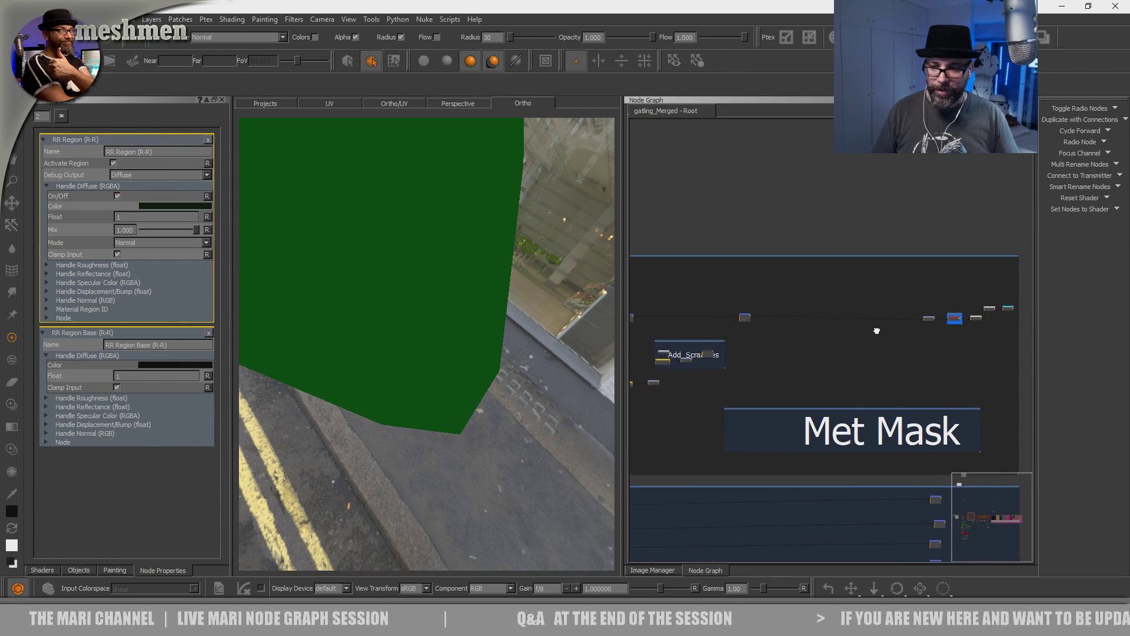
- Add a Radio Node in the Node Graph
scroll(906, 373, up, 5)
scroll(908, 379, down, 5)
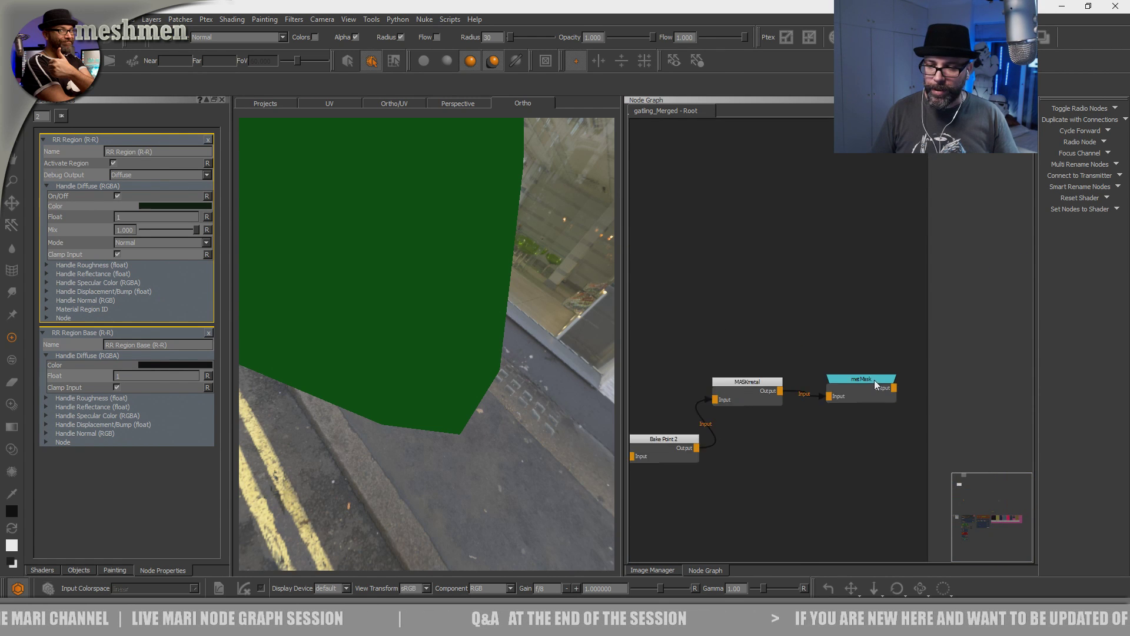
scroll(886, 342, down, 8)
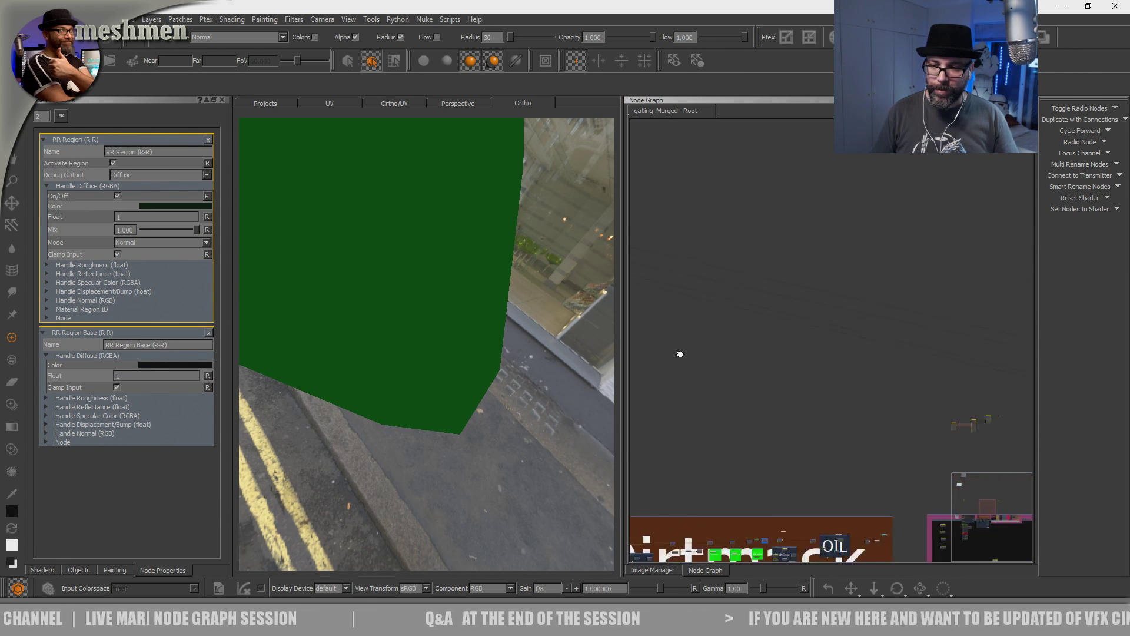
scroll(824, 306, up, 3)
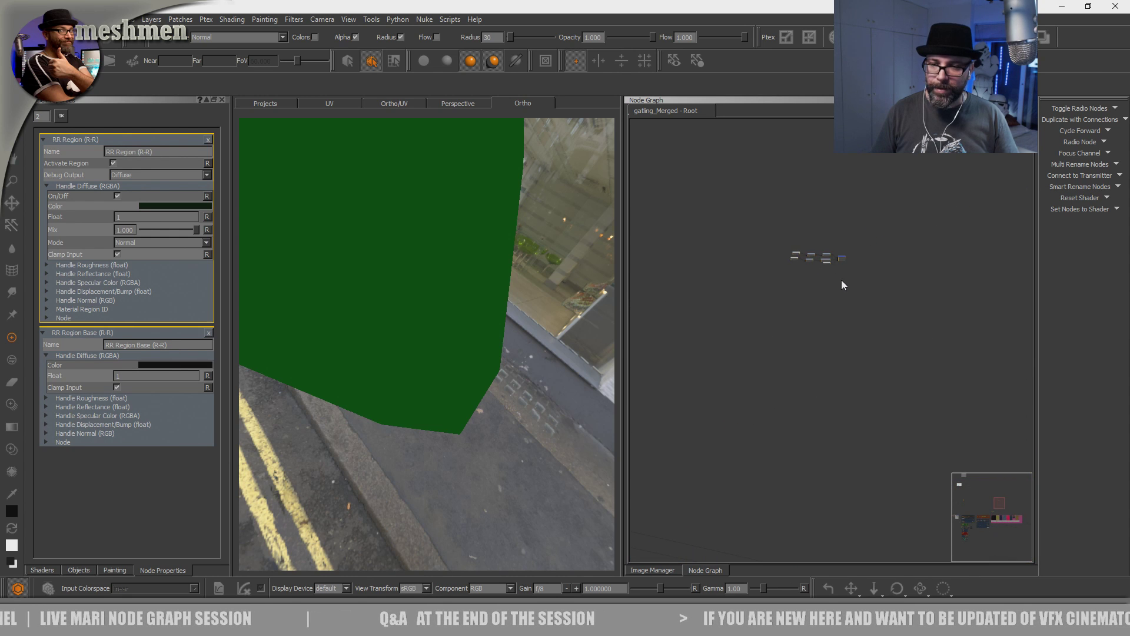
scroll(817, 377, up, 4)
scroll(818, 383, up, 5)
key(Tab)
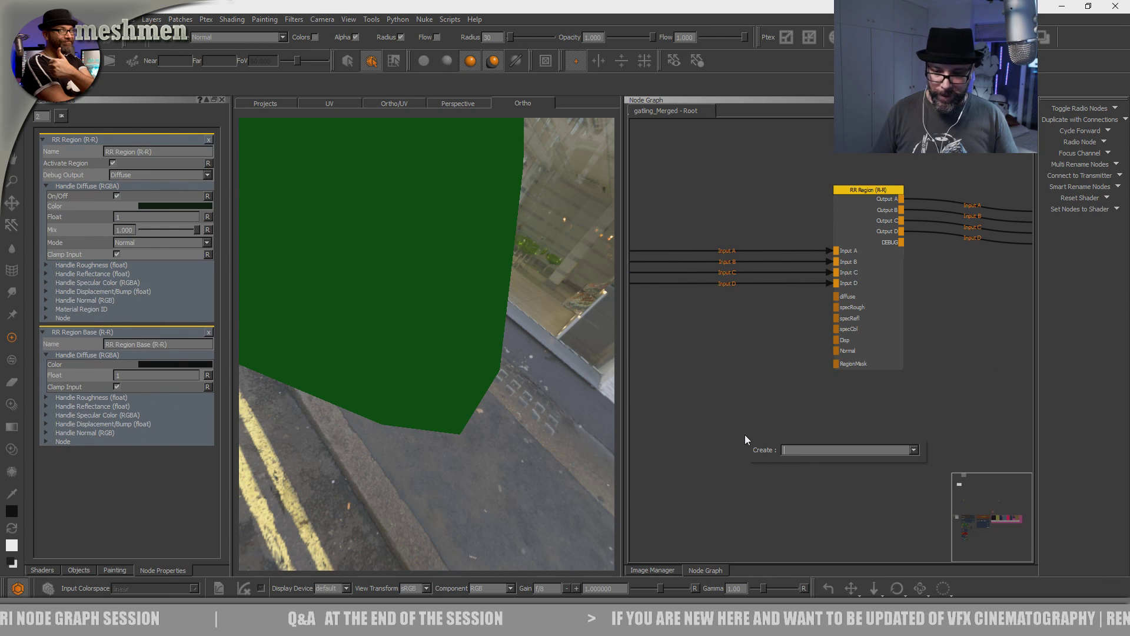
text(Radio Node)
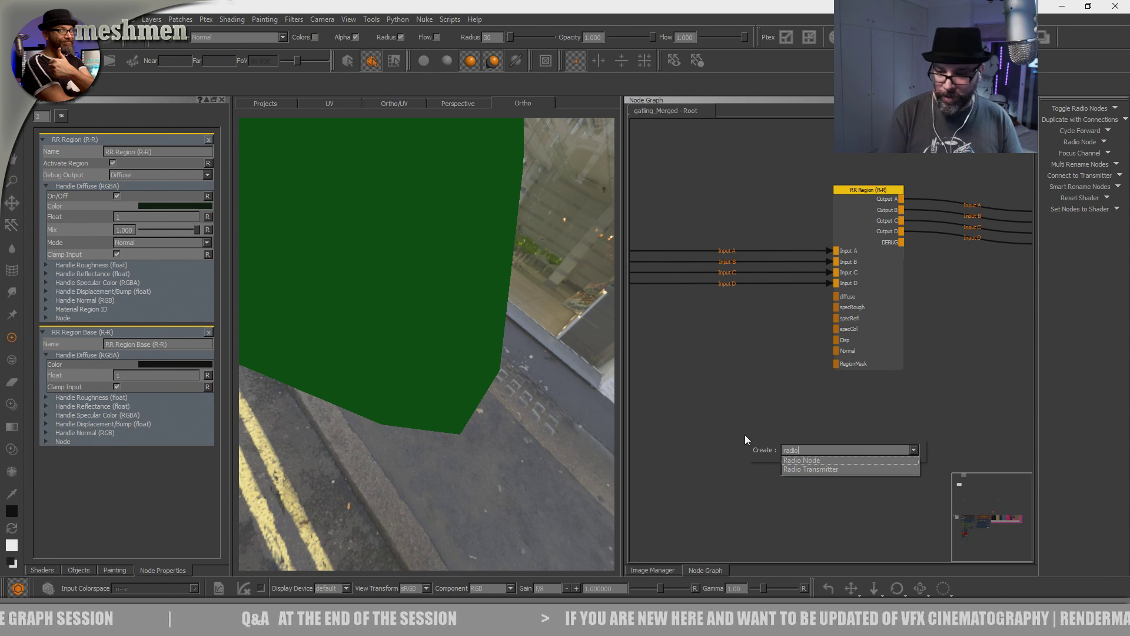
key(Return)
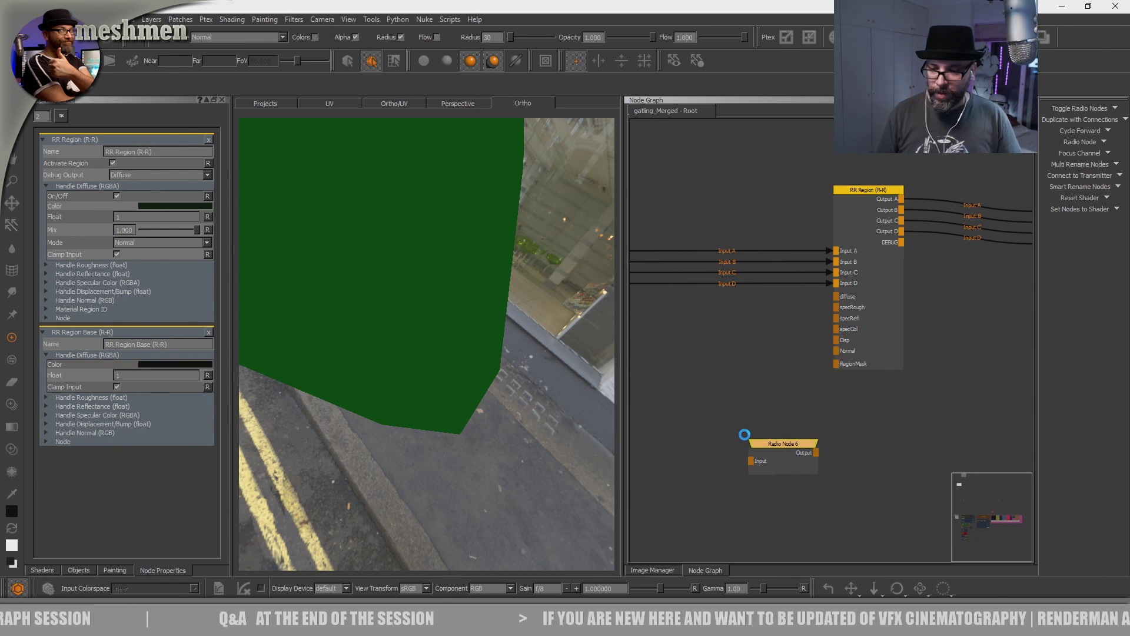
- Set the Radio Node's transmitter to metMask and move it left
click(1072, 175)
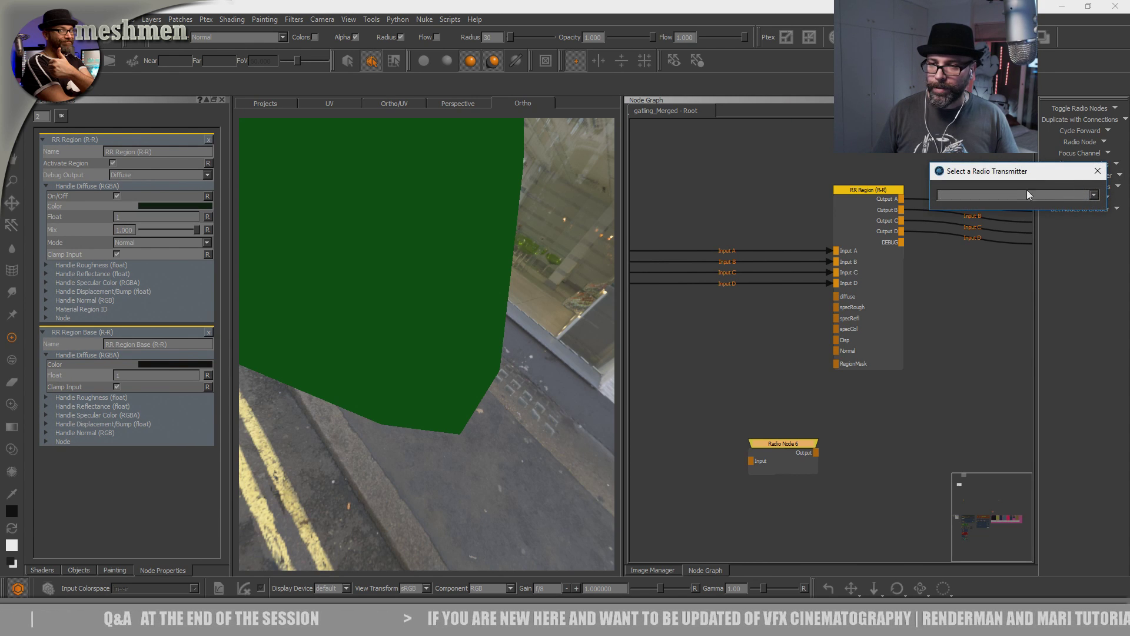
click(1095, 196)
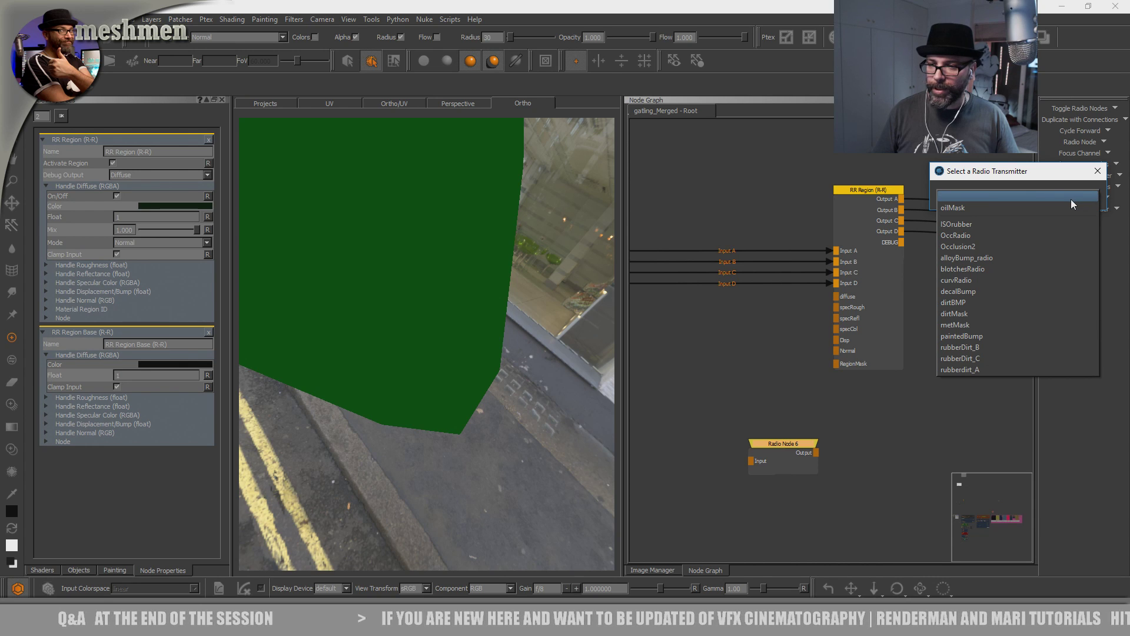
click(960, 325)
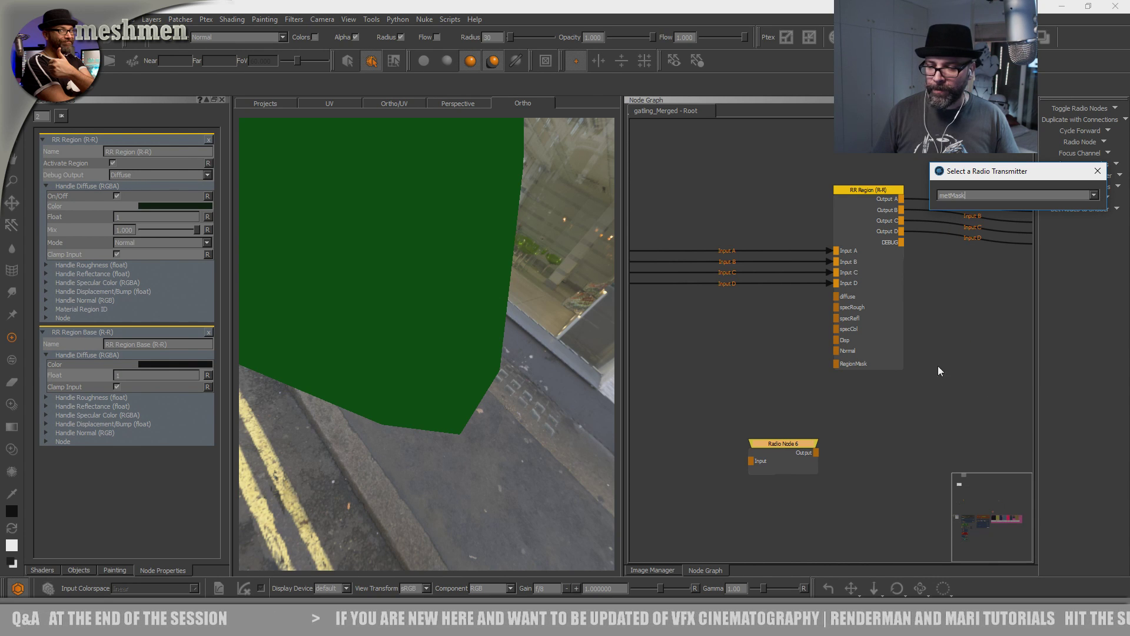
key(Return)
drag(782, 447, 841, 364)
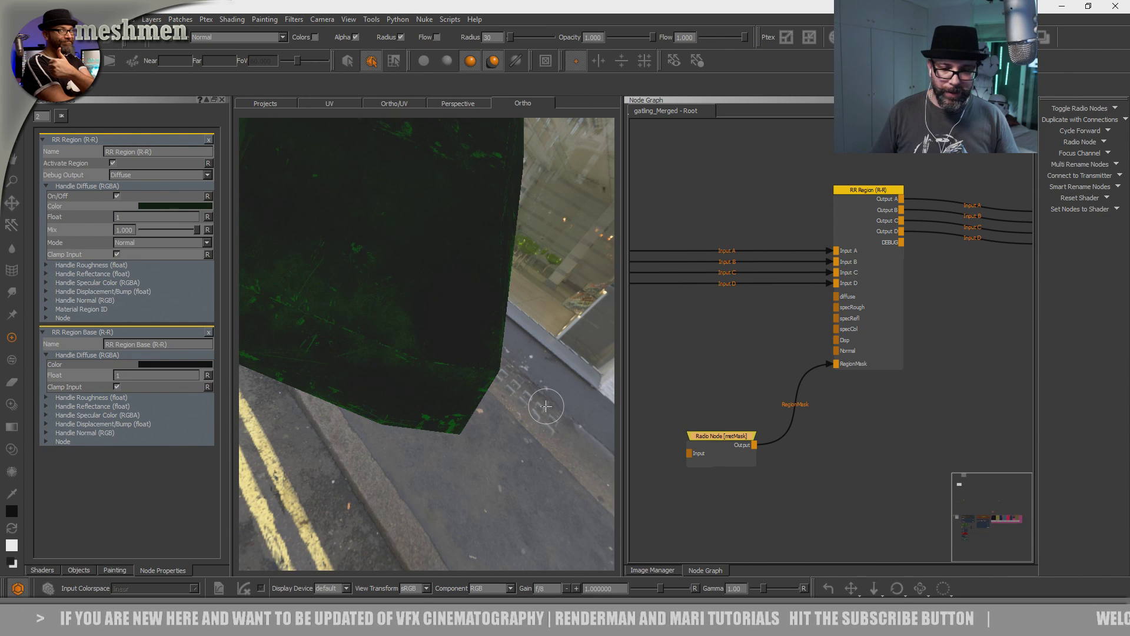
- Inspect the mottled green mask on the hull and bring up the node search box
alt+drag(532, 410, 449, 380)
alt+middle_drag(449, 381, 540, 416)
alt+drag(540, 416, 511, 404)
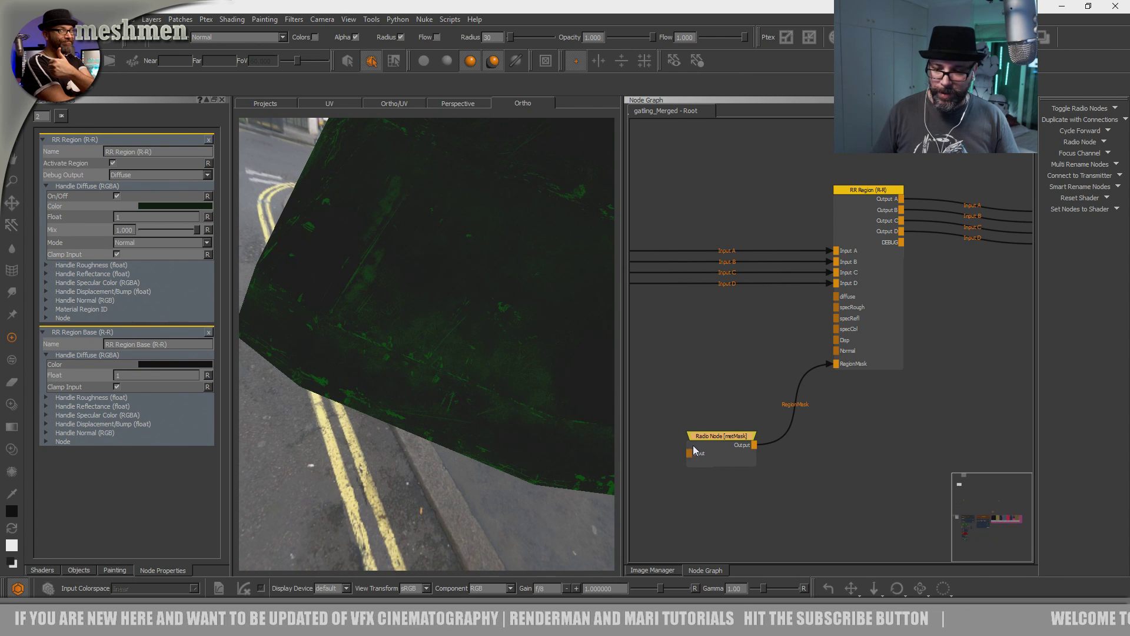
key(Tab)
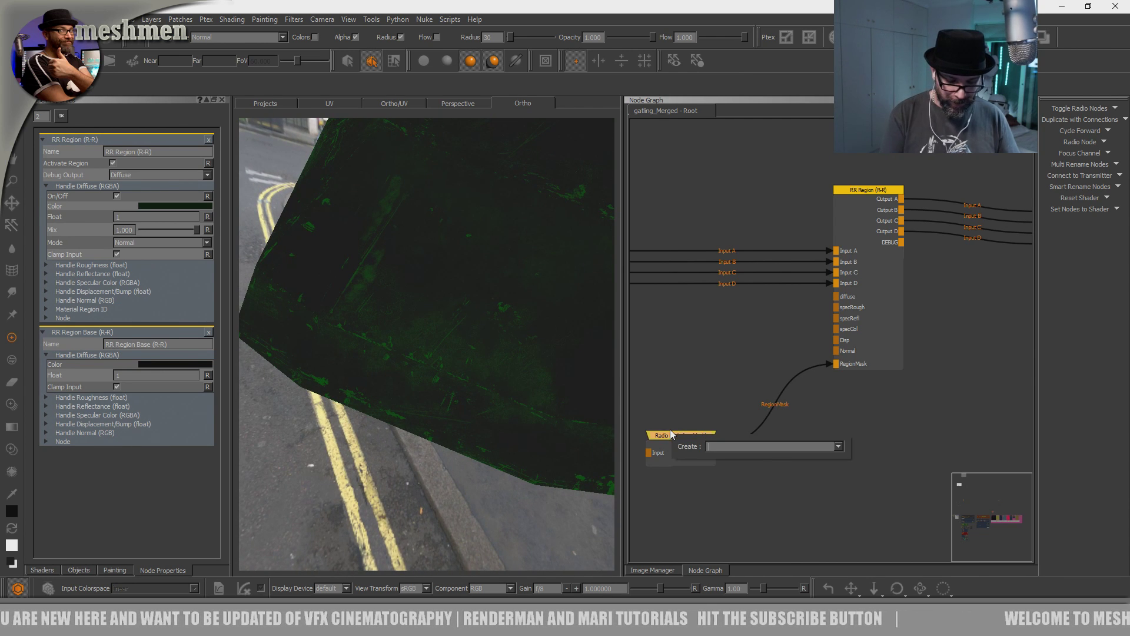
- Insert an Invert node after the metMask Radio Node so green covers all but dark scratches
text(invert)
key(Return)
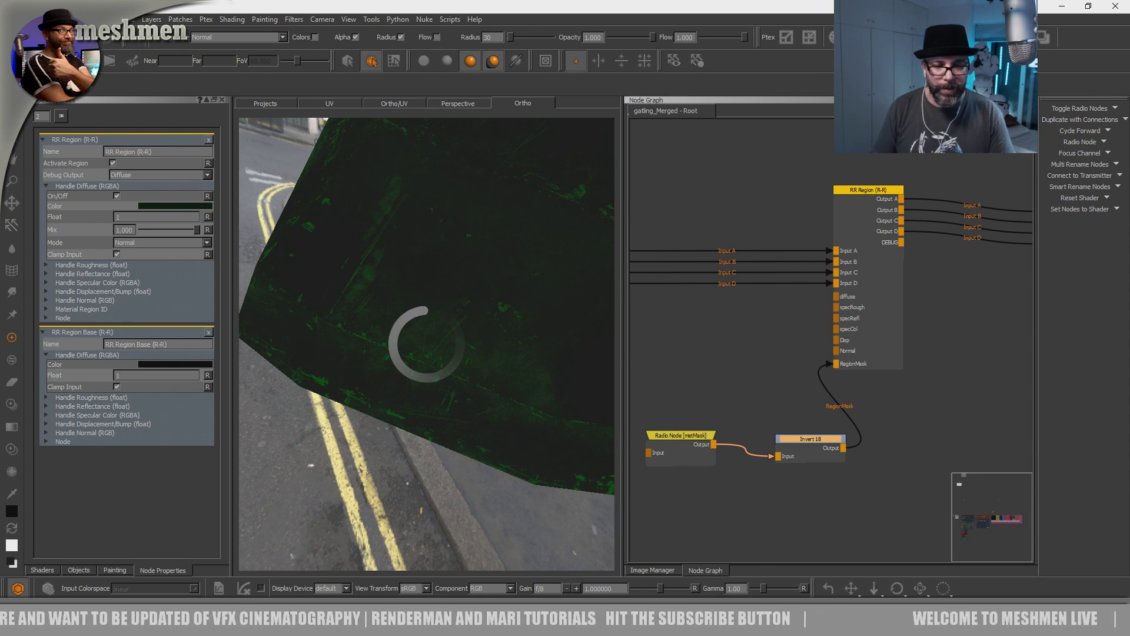
alt+drag(505, 328, 518, 306)
drag(860, 192, 900, 193)
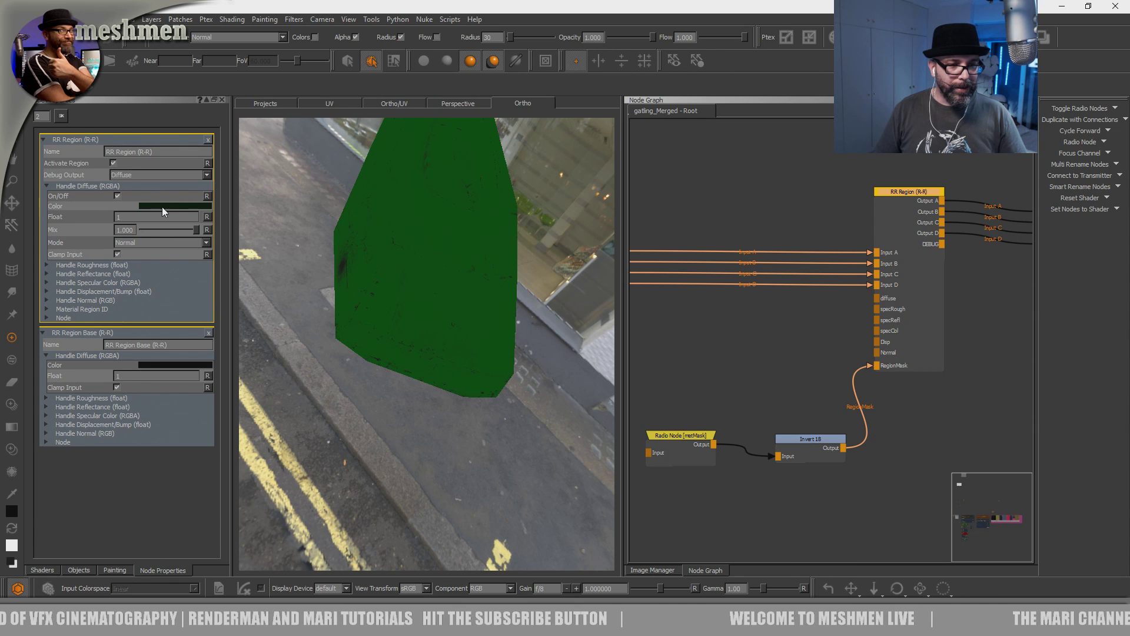
mouse_move(541, 299)
alt+mouse_down()
mouse_move(416, 308)
mouse_move(373, 293)
mouse_move(456, 358)
mouse_move(426, 447)
mouse_move(431, 418)
mouse_move(475, 422)
mouse_move(453, 404)
mouse_move(445, 421)
mouse_move(416, 401)
mouse_move(422, 378)
alt+mouse_up()
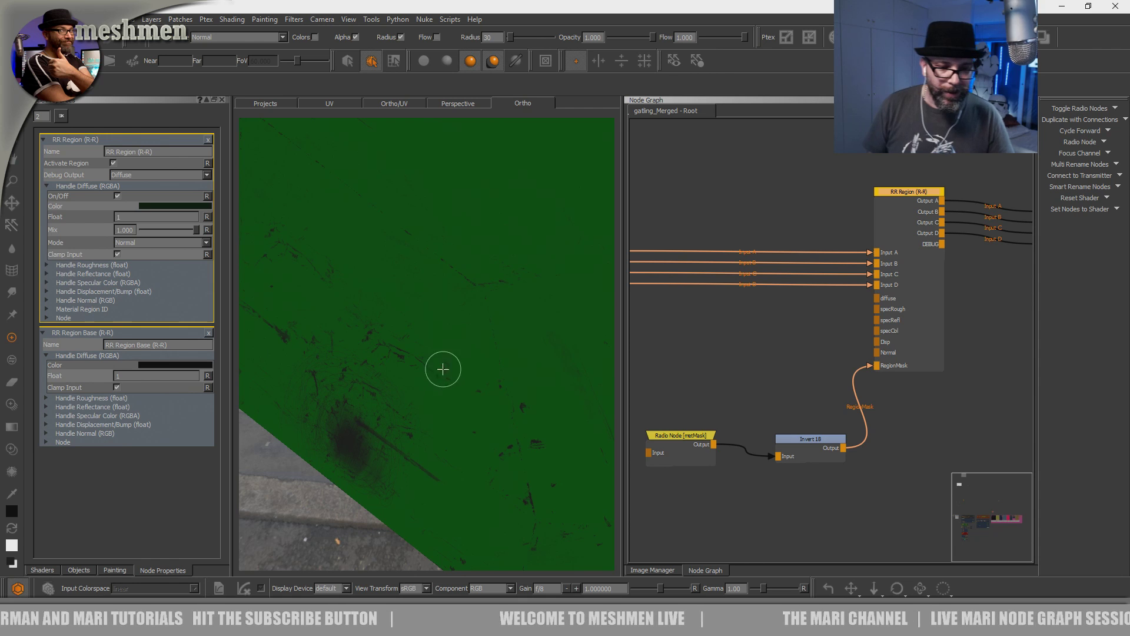
drag(900, 193, 896, 192)
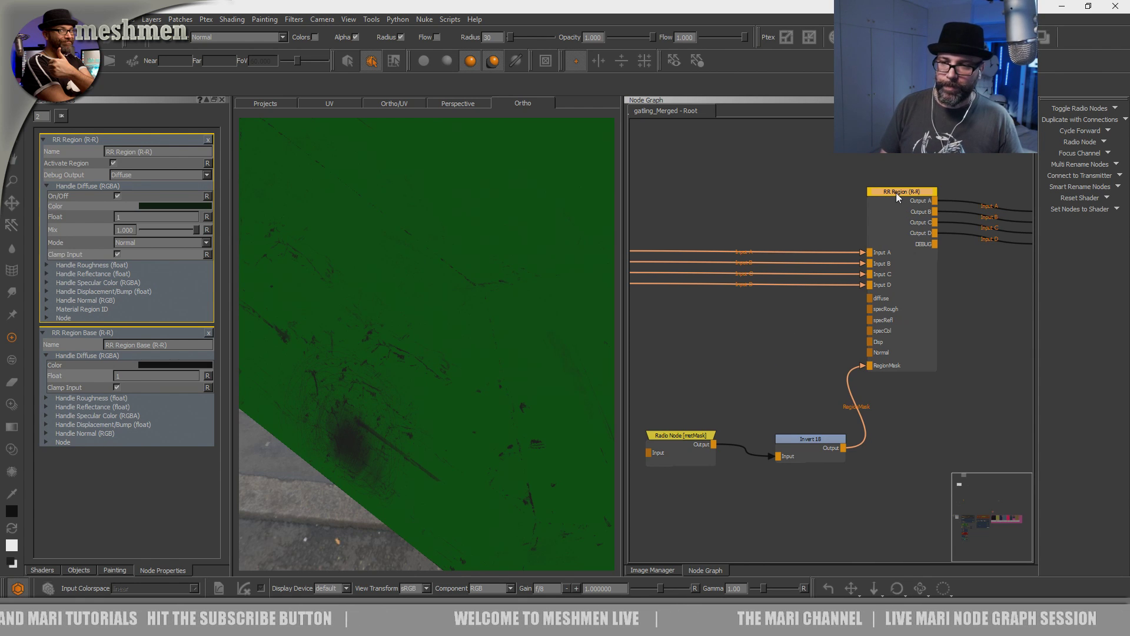
scroll(806, 247, down, 5)
click(736, 221)
scroll(722, 222, up, 2)
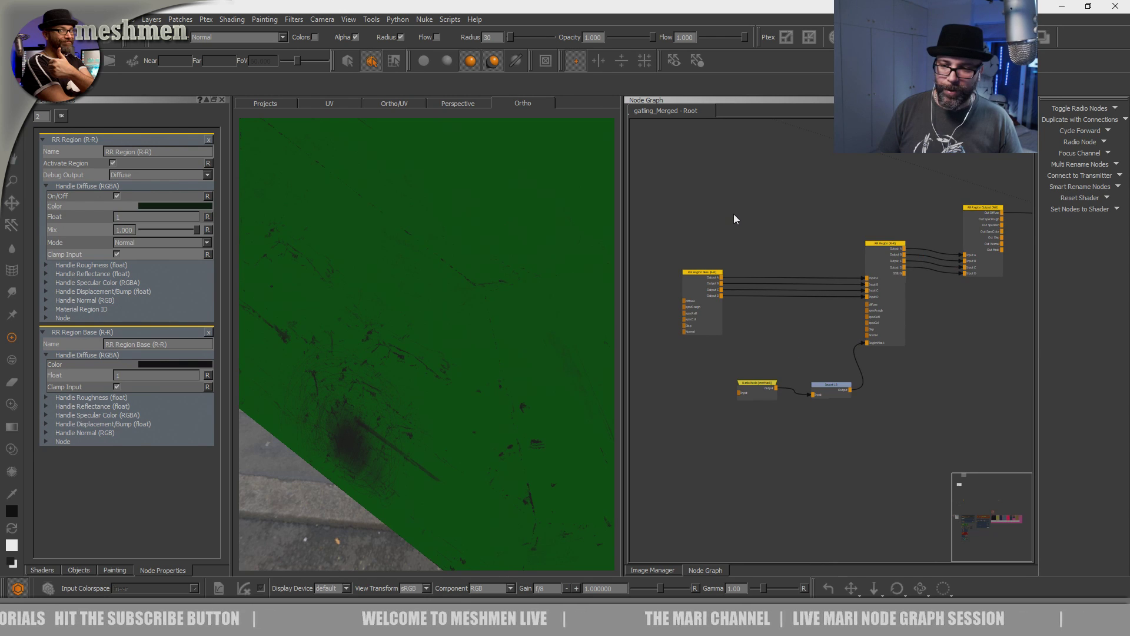
- Line up the RR Region node with the RR Region Base node
drag(702, 272, 667, 270)
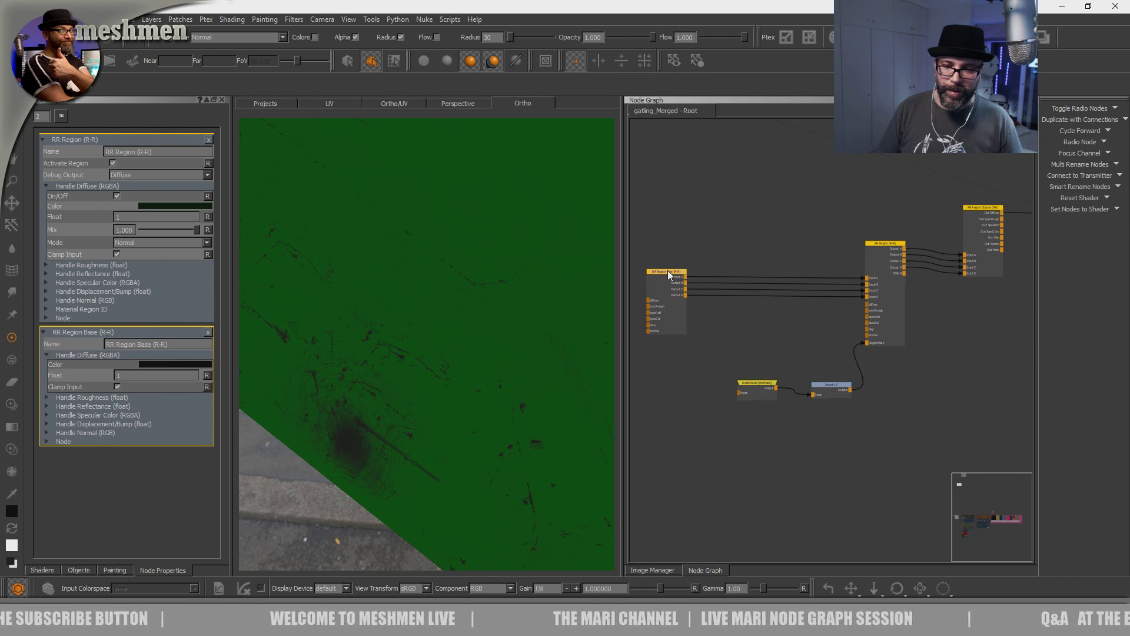
scroll(689, 259, up, 1)
click(937, 248)
drag(938, 249, 948, 245)
middle_drag(800, 236, 832, 235)
- Pan the graph to the Dirtmask group and back to the region node cluster
scroll(832, 235, down, 2)
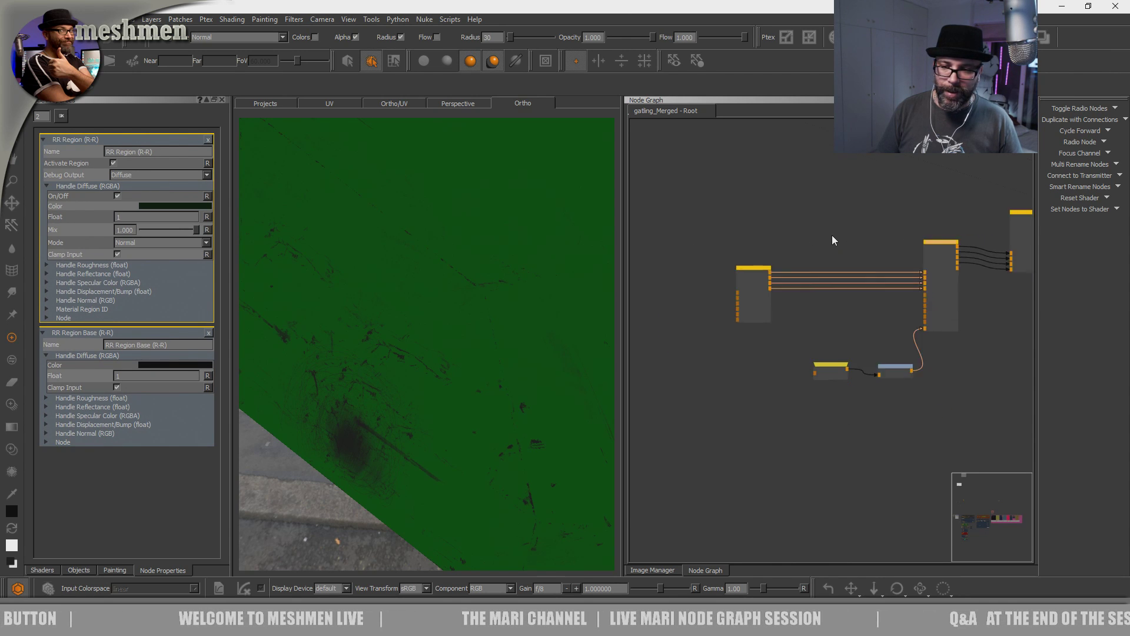
scroll(832, 235, down, 1)
scroll(767, 320, down, 2)
scroll(760, 383, down, 3)
scroll(760, 385, down, 1)
scroll(823, 300, down, 2)
middle_drag(726, 353, 926, 351)
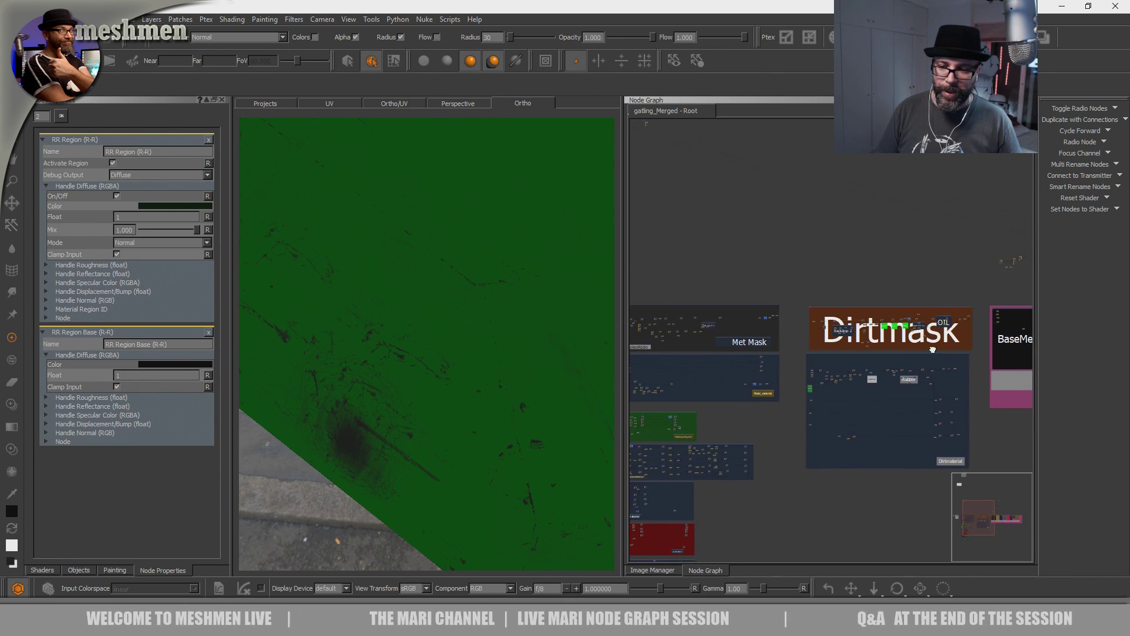
middle_drag(818, 390, 901, 286)
middle_drag(827, 299, 703, 356)
middle_drag(822, 337, 850, 379)
scroll(804, 334, up, 5)
scroll(849, 380, up, 3)
- Reposition the RR Region Output node and reconnect Out Diffuse as the diffuse output
drag(927, 243, 663, 396)
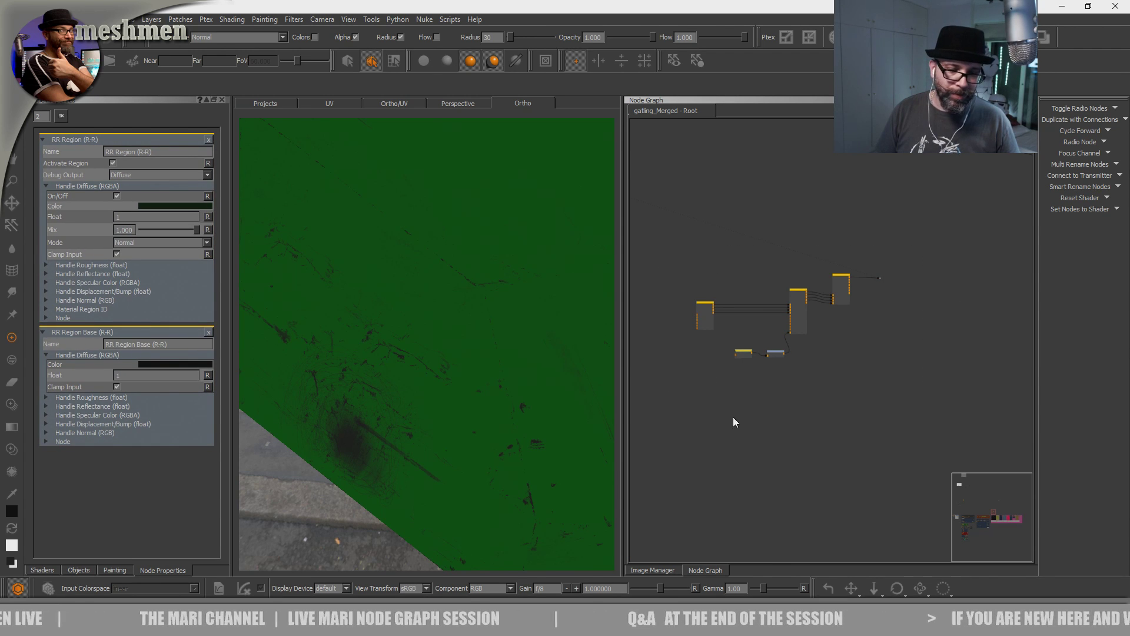
scroll(809, 298, up, 5)
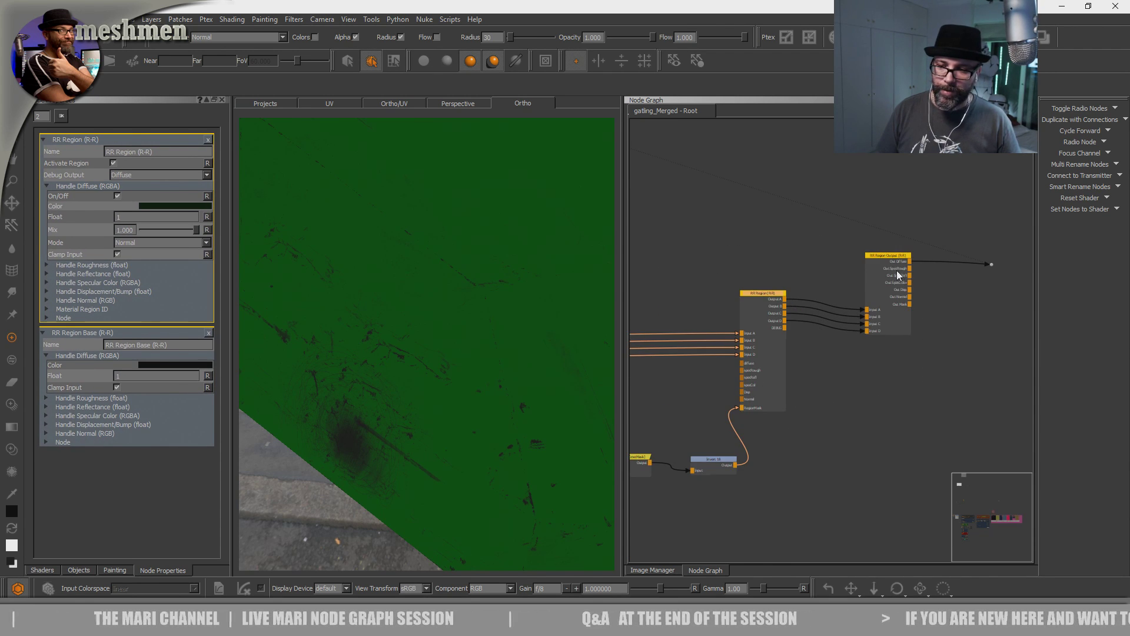
drag(886, 253, 974, 246)
click(763, 298)
drag(763, 295, 759, 294)
middle_drag(995, 257, 857, 270)
scroll(857, 270, up, 1)
drag(852, 261, 808, 263)
drag(875, 272, 1016, 253)
drag(827, 263, 858, 263)
click(880, 269)
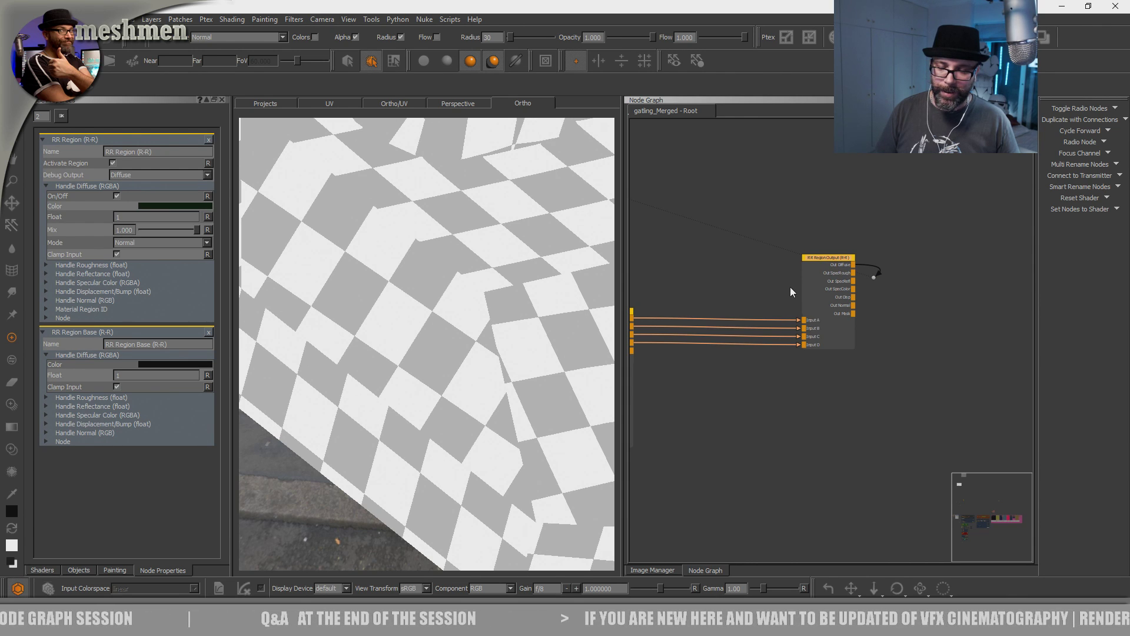
middle_drag(722, 294, 794, 296)
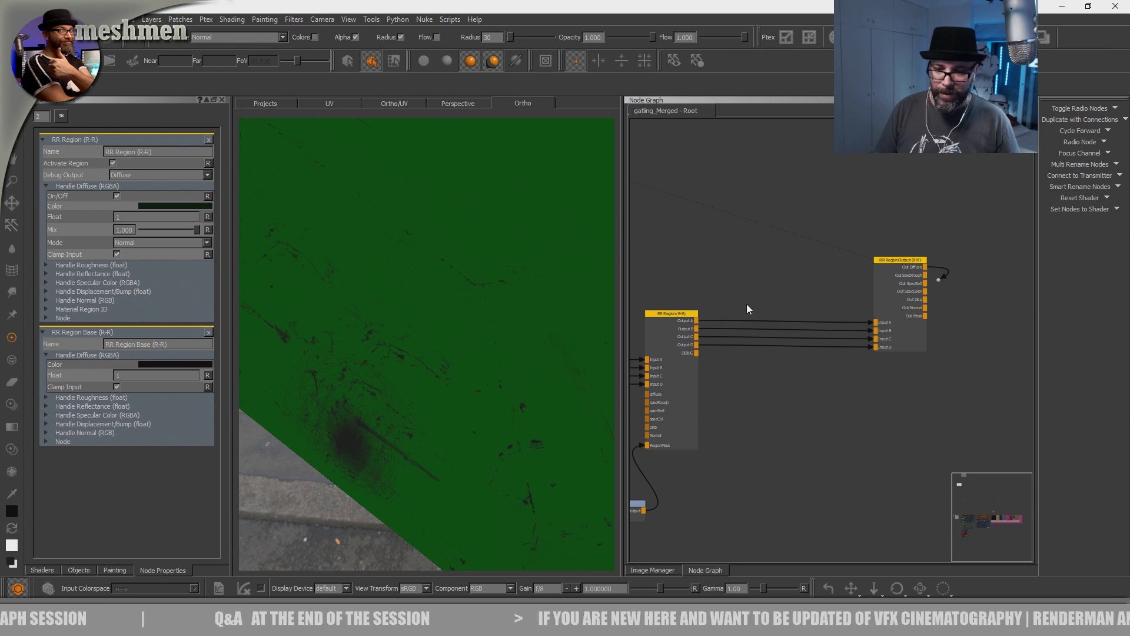
- Add a second RR Region node (RR Region 2) and move it above the chain
key(Tab)
text(rr)
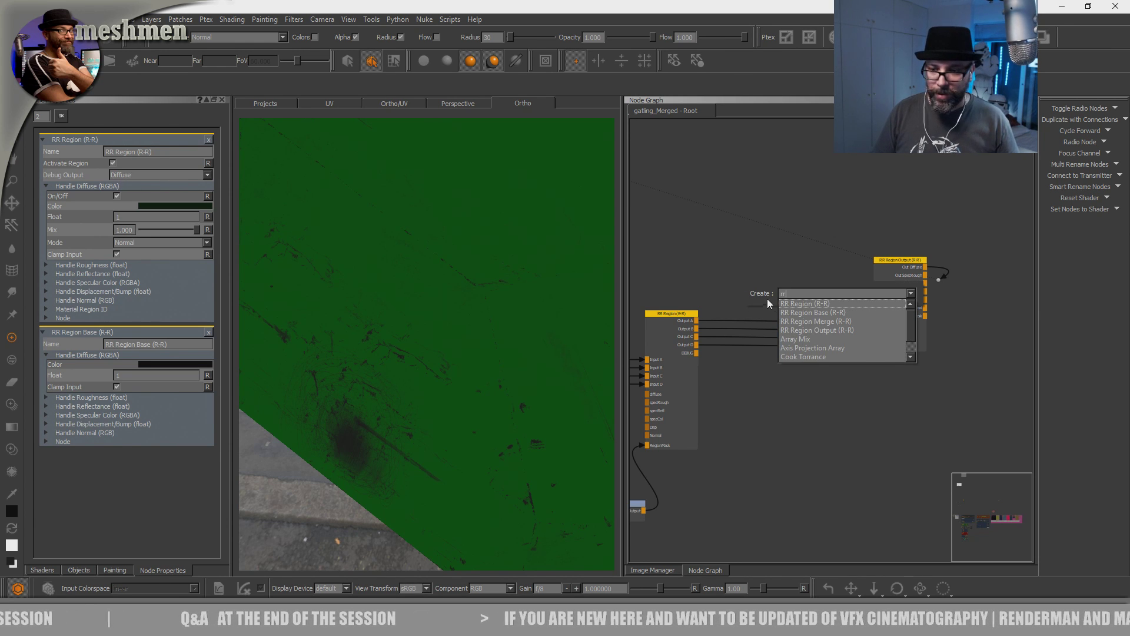
click(819, 312)
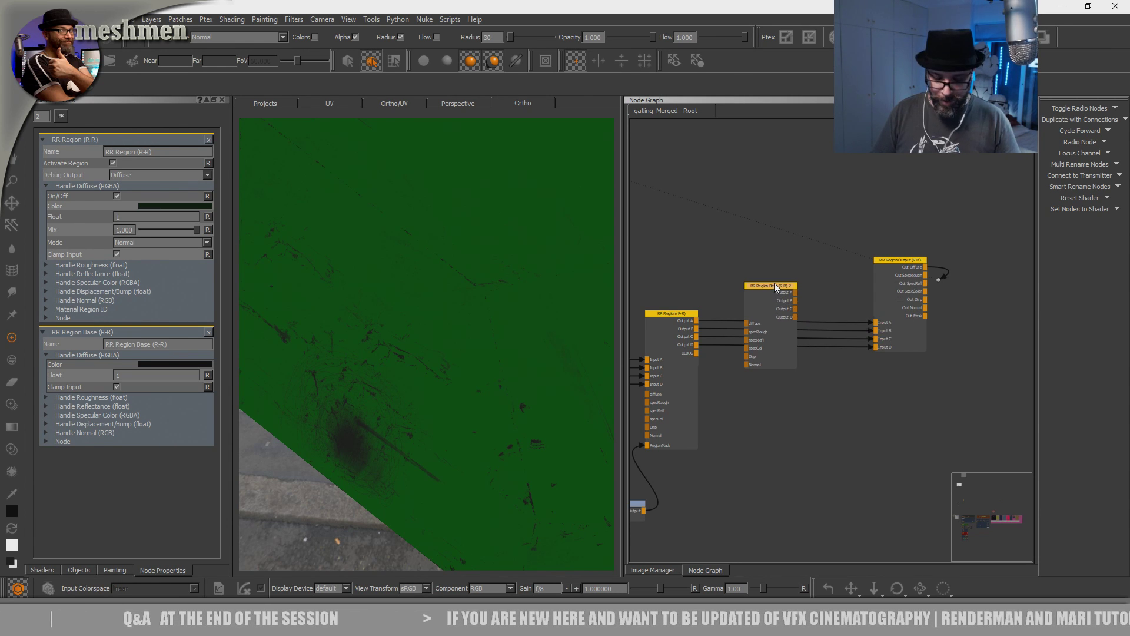
key(ctrl+z)
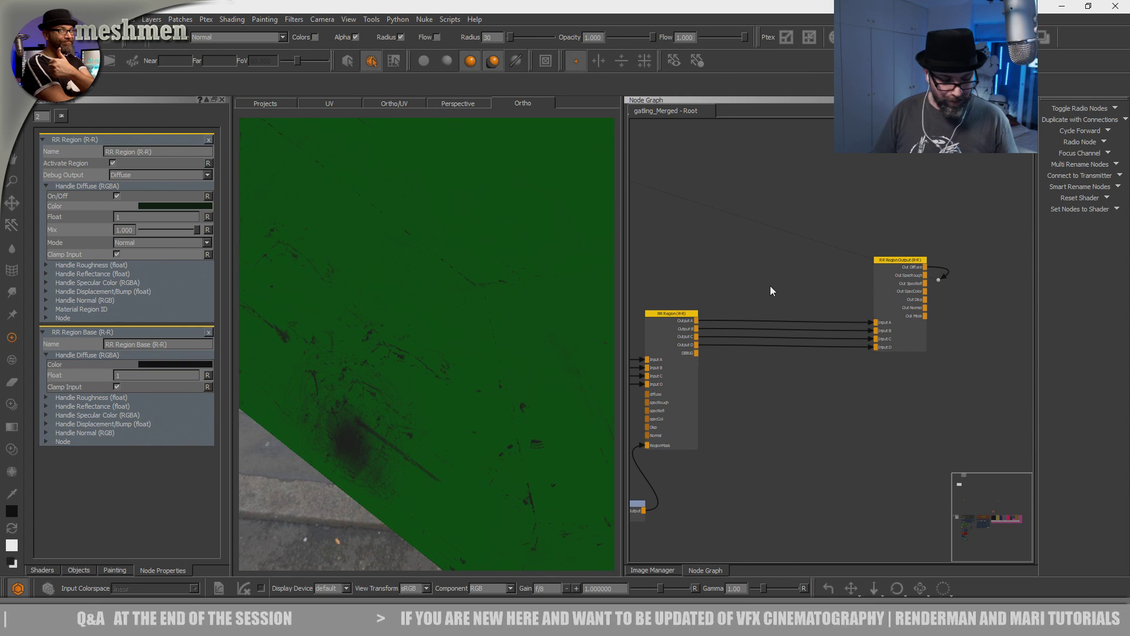
key(Tab)
text(r)
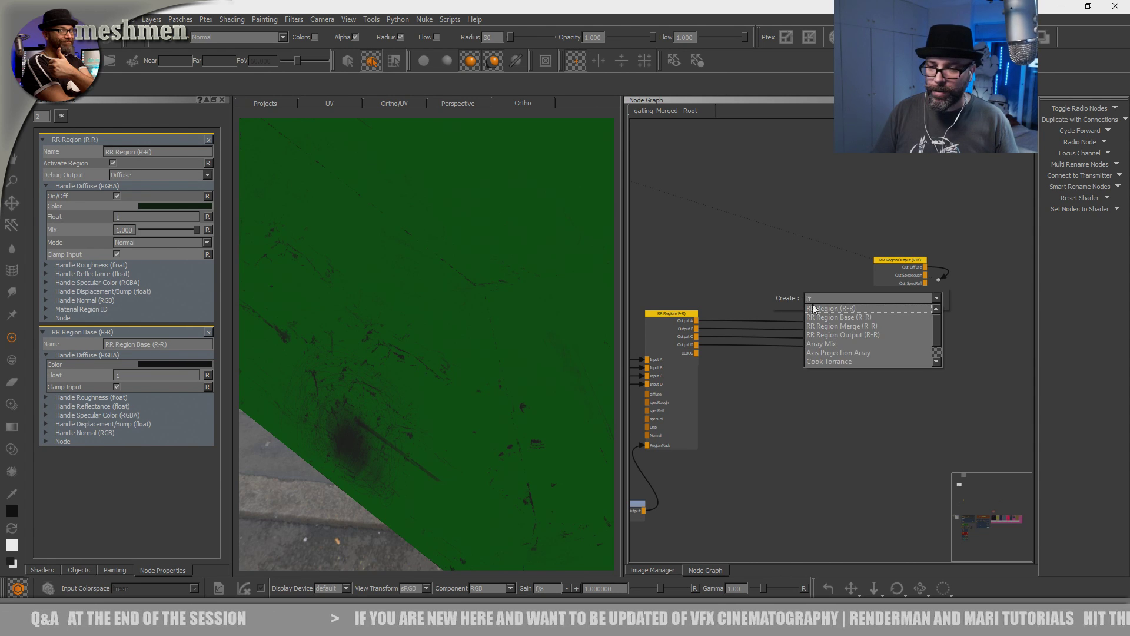
click(830, 308)
drag(799, 272, 781, 223)
- Connect RR Region Outputs A–D to RR Region 2's Inputs A–D
drag(697, 318, 753, 271)
drag(698, 327, 757, 283)
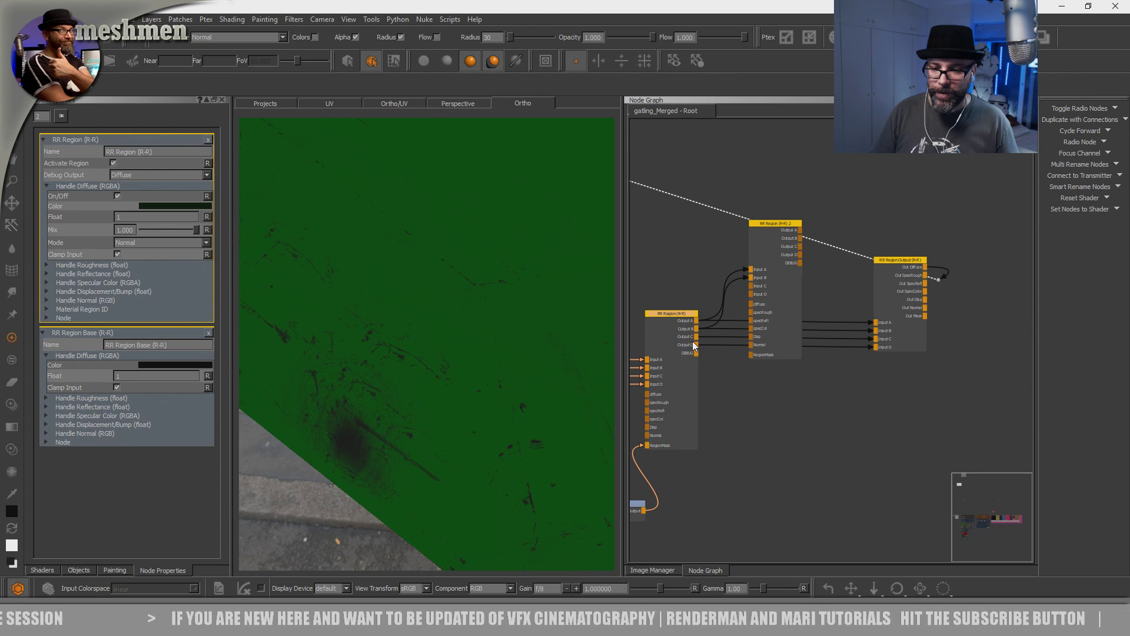
drag(694, 337, 756, 288)
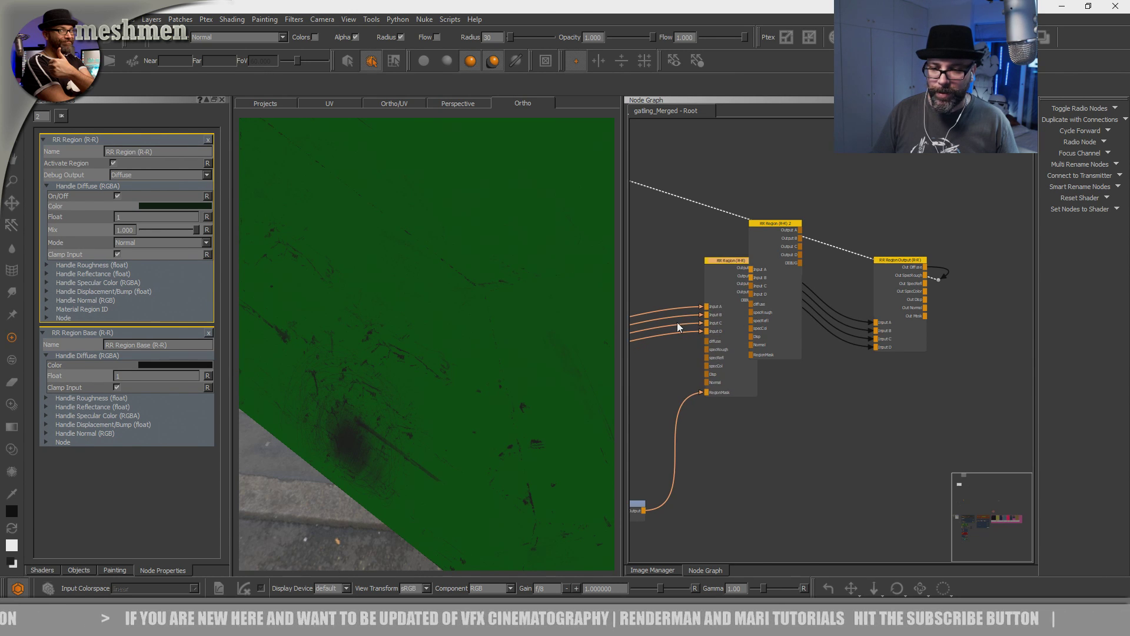
key(ctrl+z)
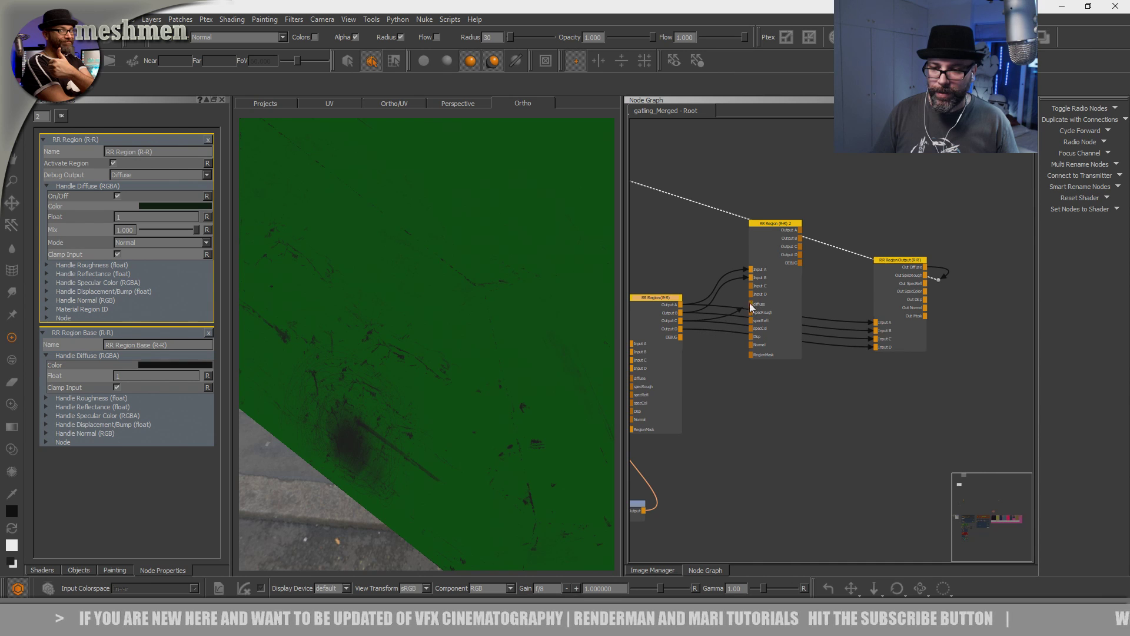
drag(754, 287, 751, 286)
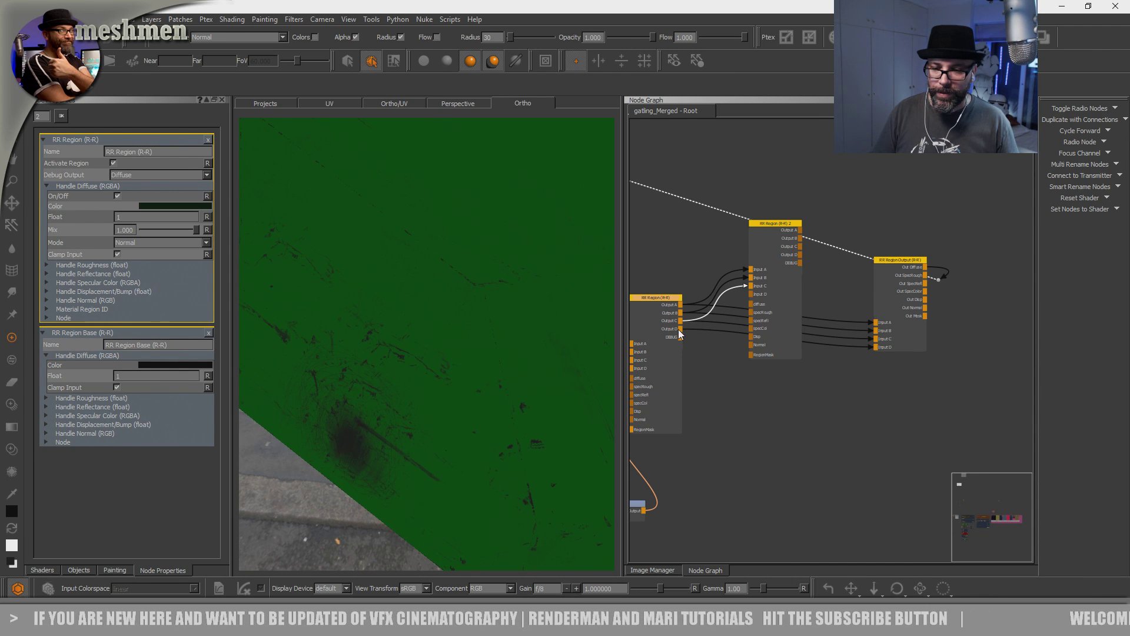
mouse_move(681, 329)
mouse_down()
mouse_move(754, 295)
mouse_move(684, 316)
mouse_up()
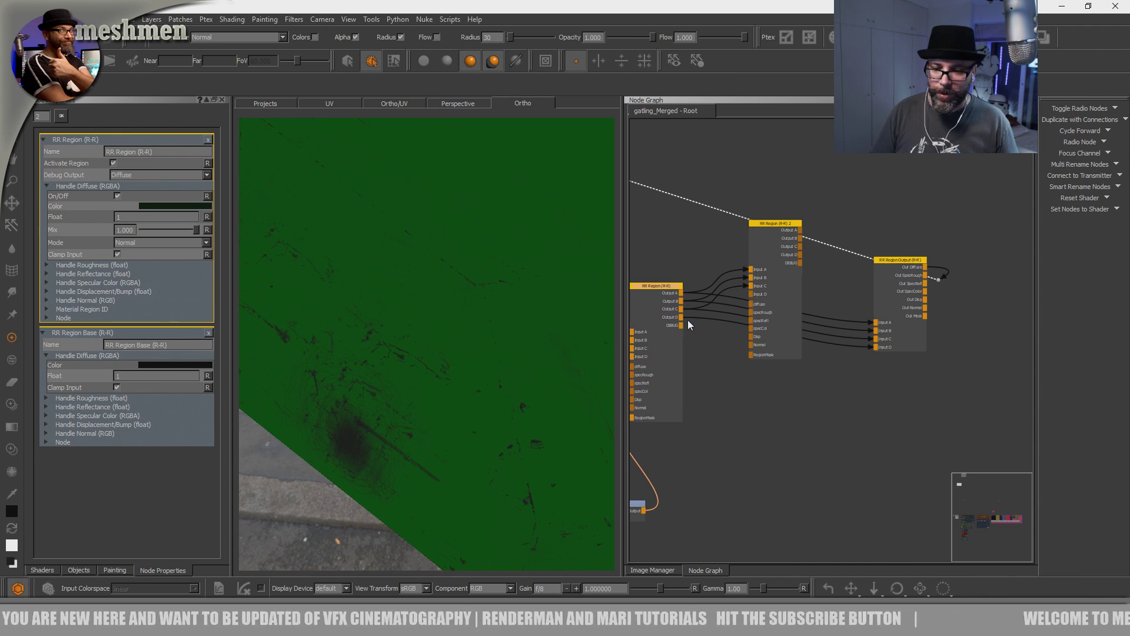
click(719, 365)
drag(683, 321, 705, 327)
drag(754, 295, 754, 294)
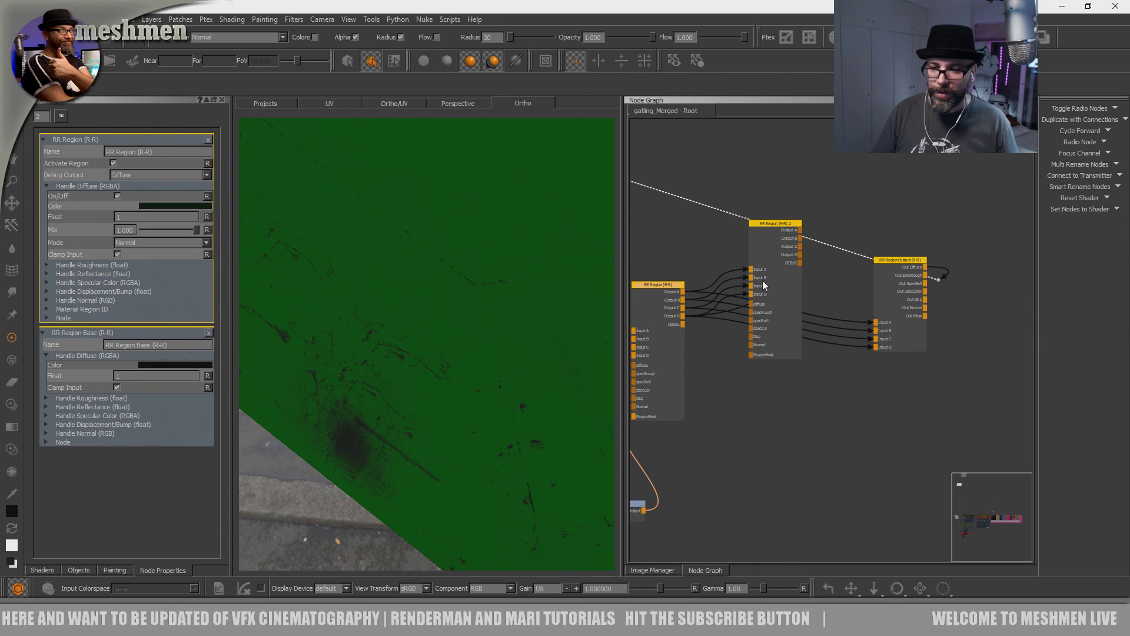
- Connect RR Region 2's Outputs A, B and C to RR Region Output's matching inputs
drag(801, 230, 810, 236)
drag(876, 322, 876, 322)
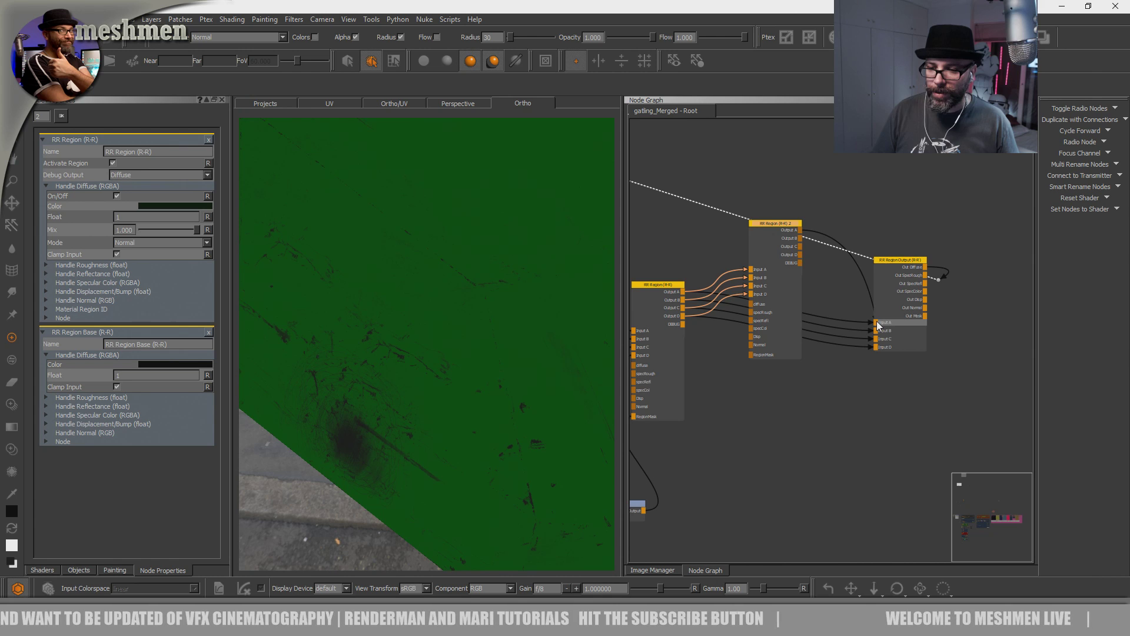
drag(802, 233, 875, 335)
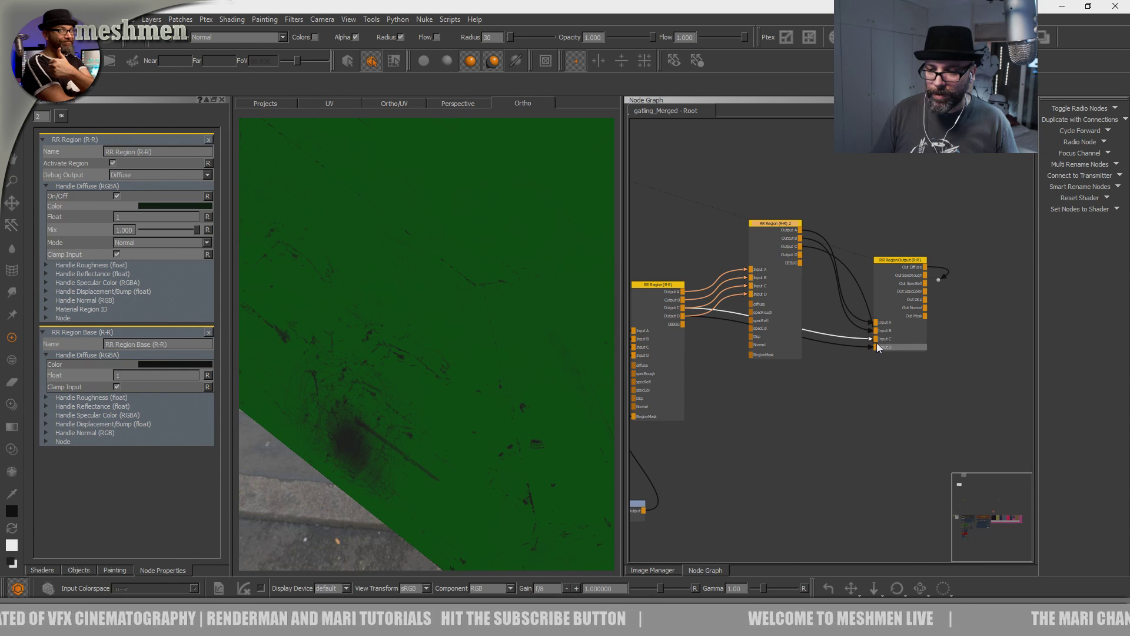
drag(877, 340, 872, 353)
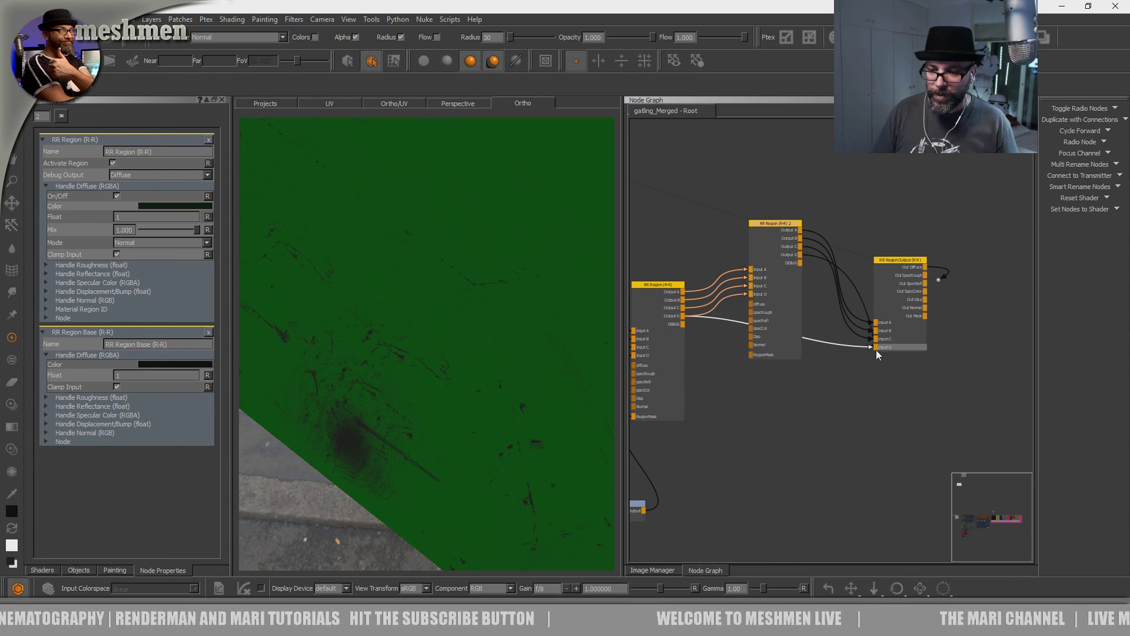
drag(782, 229, 780, 239)
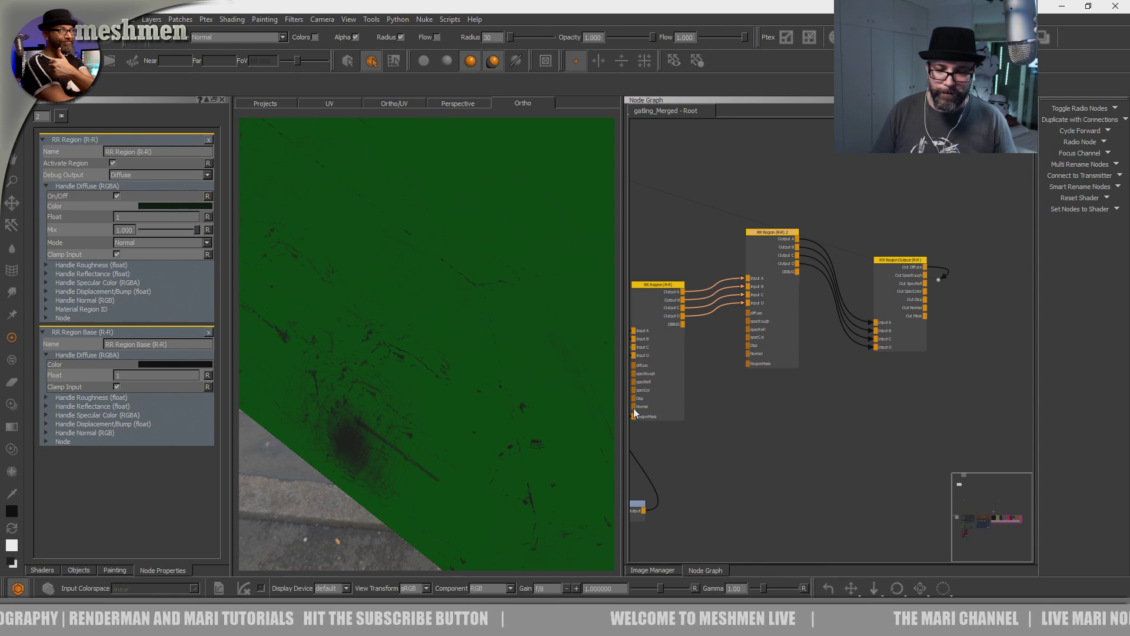
middle_drag(547, 407, 488, 394)
drag(774, 230, 774, 229)
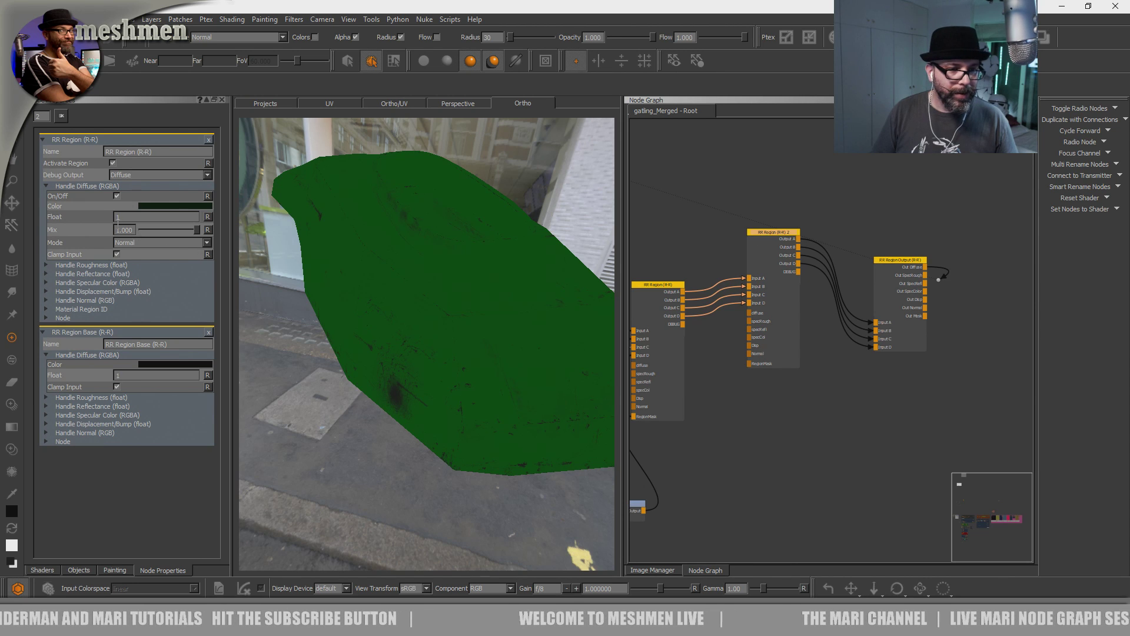
- Switch on RR Region 2's diffuse override, turning the hull white
click(772, 231)
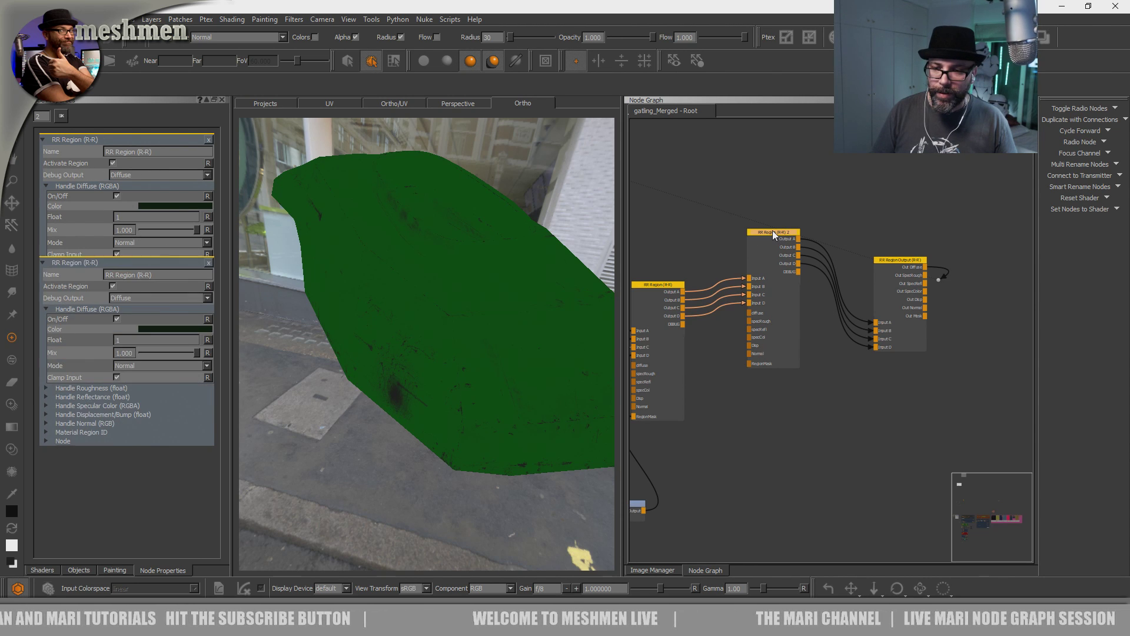
click(52, 187)
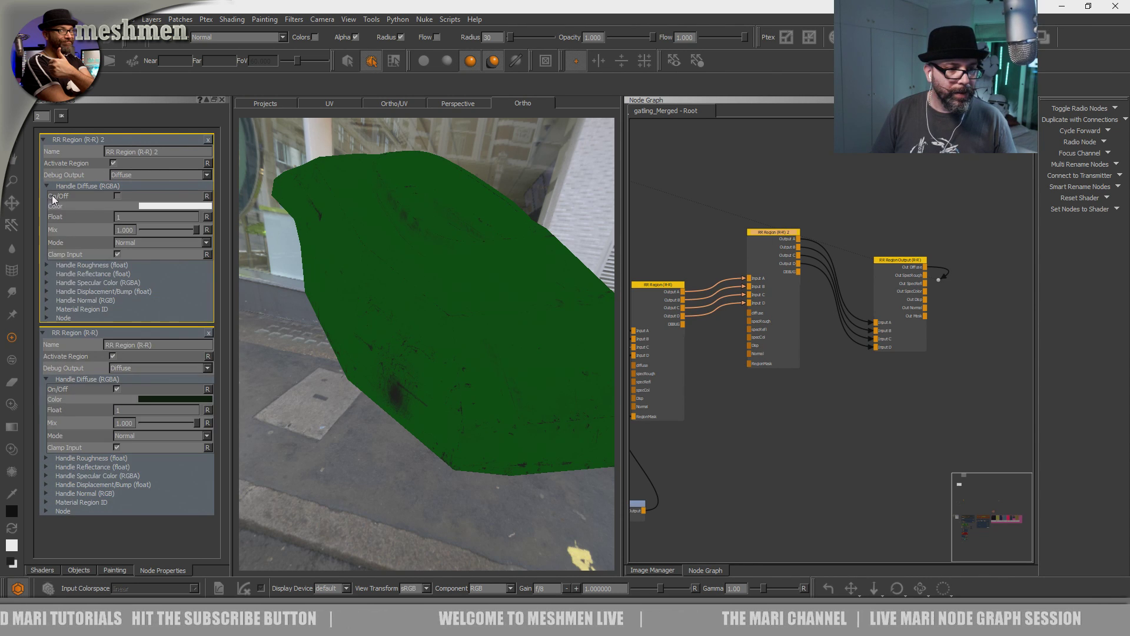
click(118, 196)
middle_drag(457, 298, 393, 407)
middle_drag(408, 473, 438, 474)
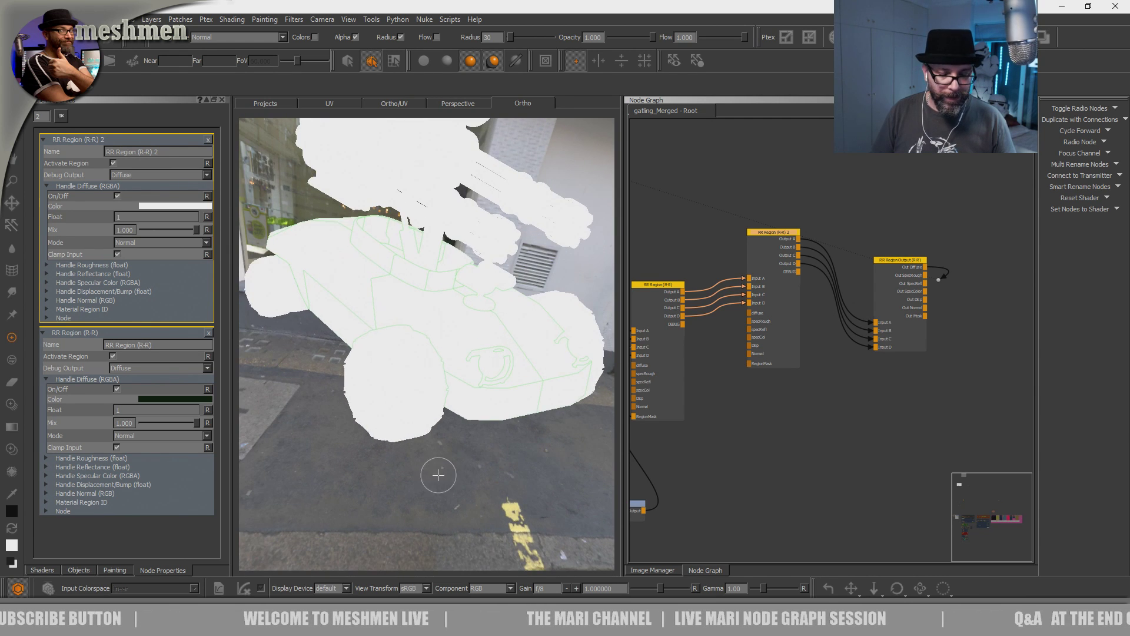
- Pan the node graph across the Dirtmask and BaseMetal backdrops and back to the RR Region nodes
scroll(780, 462, down, 6)
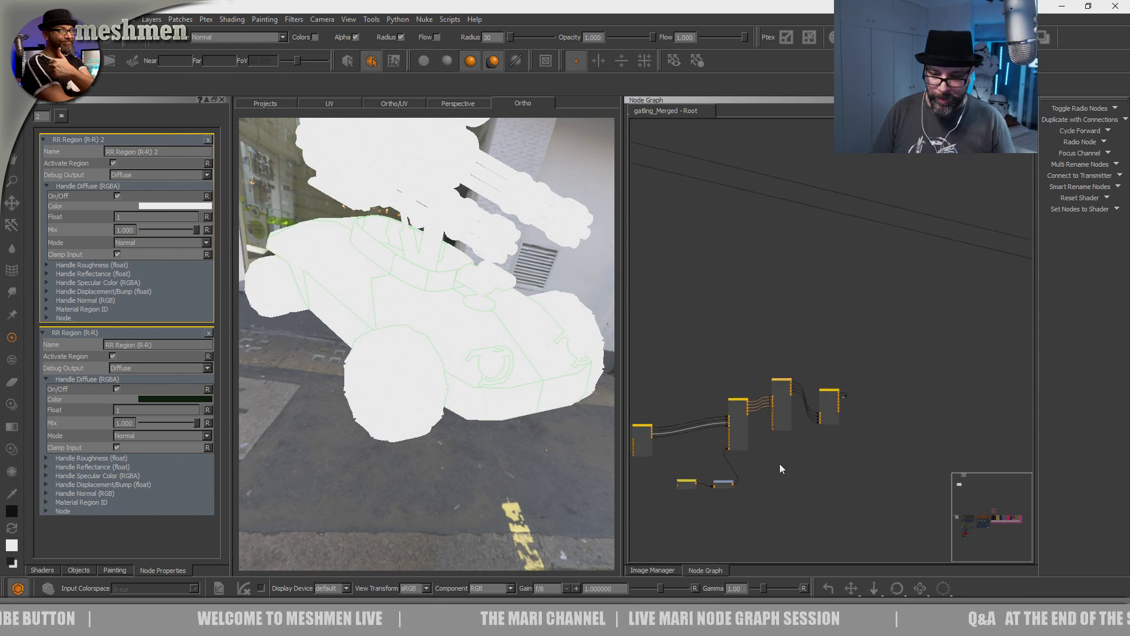
middle_drag(838, 386, 853, 353)
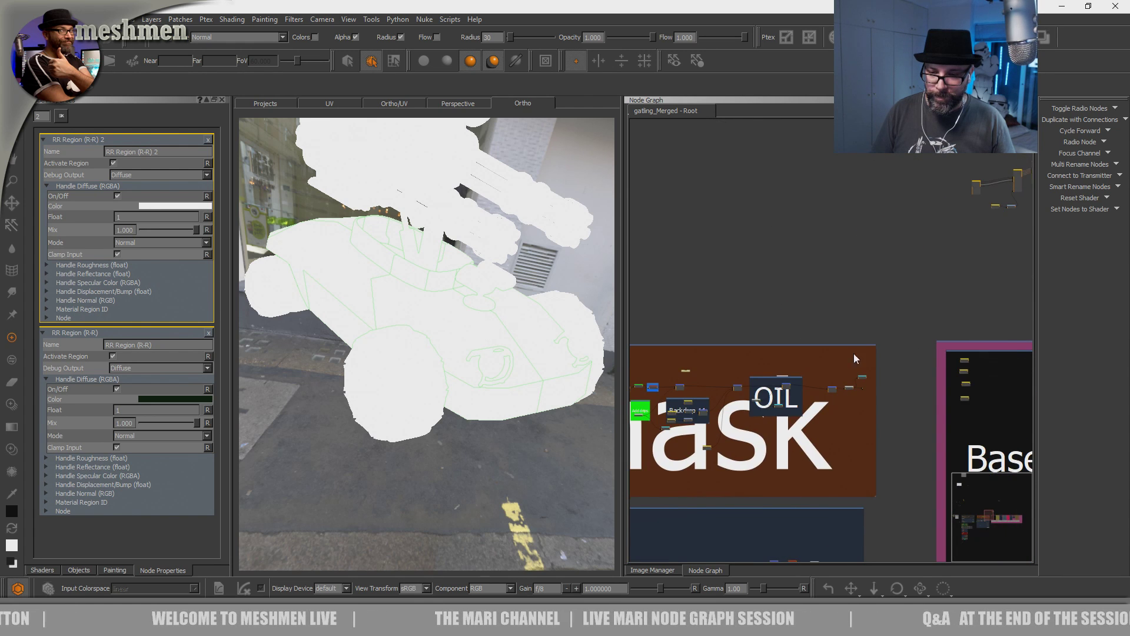
scroll(853, 354, up, 5)
middle_drag(823, 404, 696, 435)
middle_drag(953, 302, 766, 321)
scroll(766, 321, up, 1)
scroll(767, 321, up, 5)
scroll(841, 390, up, 3)
middle_drag(853, 406, 855, 504)
scroll(806, 320, up, 2)
scroll(807, 320, down, 5)
scroll(811, 340, down, 4)
middle_drag(951, 265, 797, 321)
scroll(797, 321, up, 10)
middle_drag(728, 513, 819, 409)
click(820, 410)
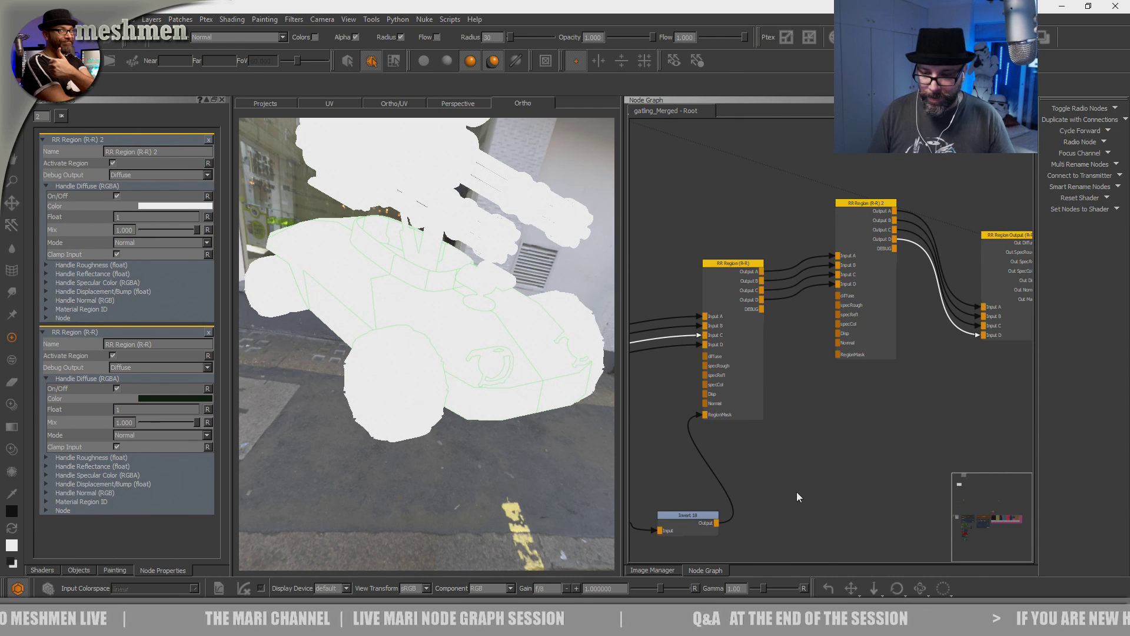
- Create a Radio Node and connect it to the dirtMask transmitter
key(Tab)
text(rads)
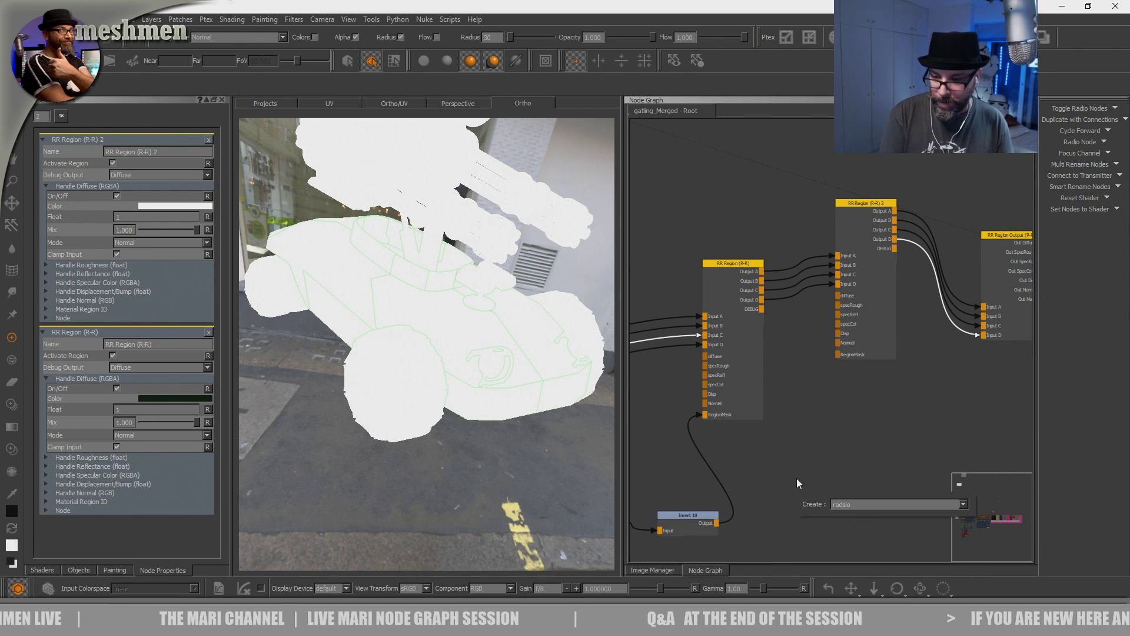
key(BackSpace)
key(Return)
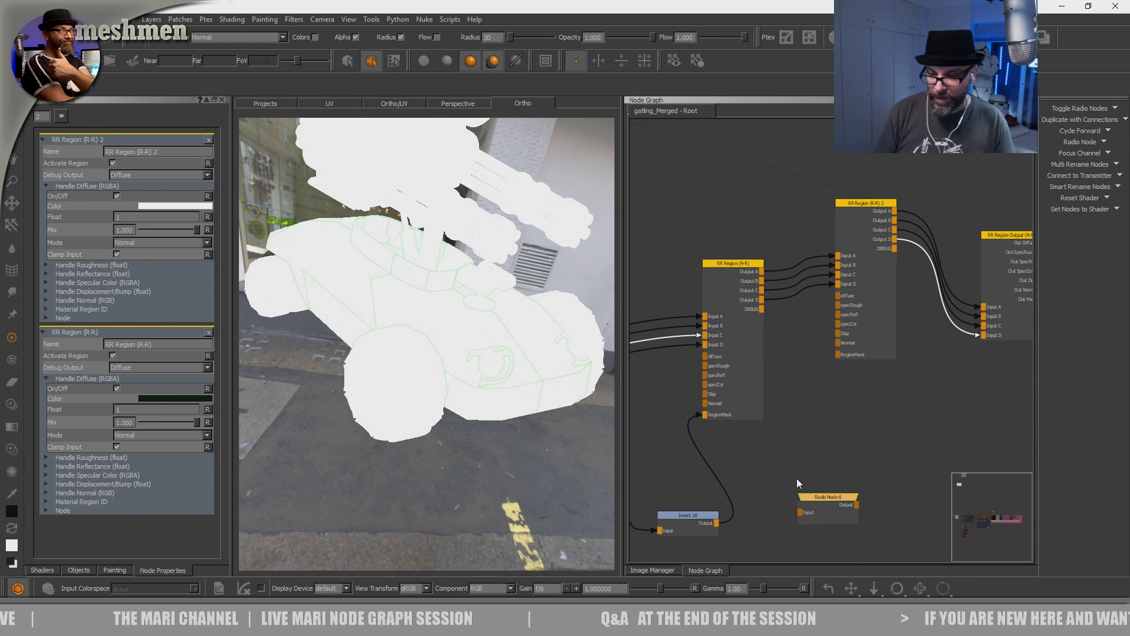
click(828, 497)
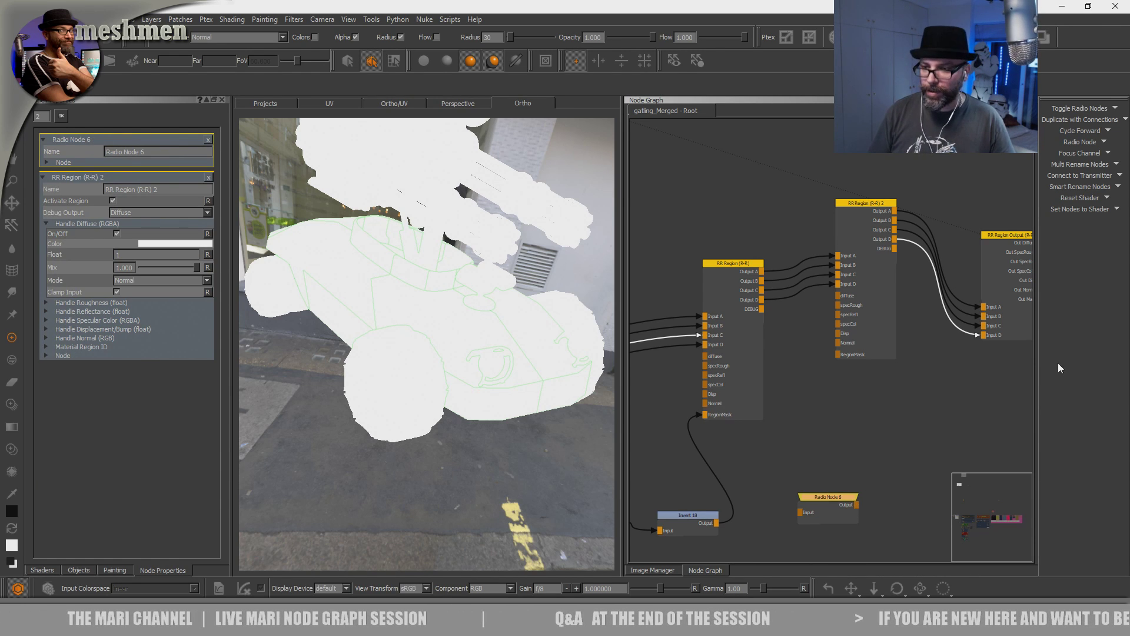
click(1086, 174)
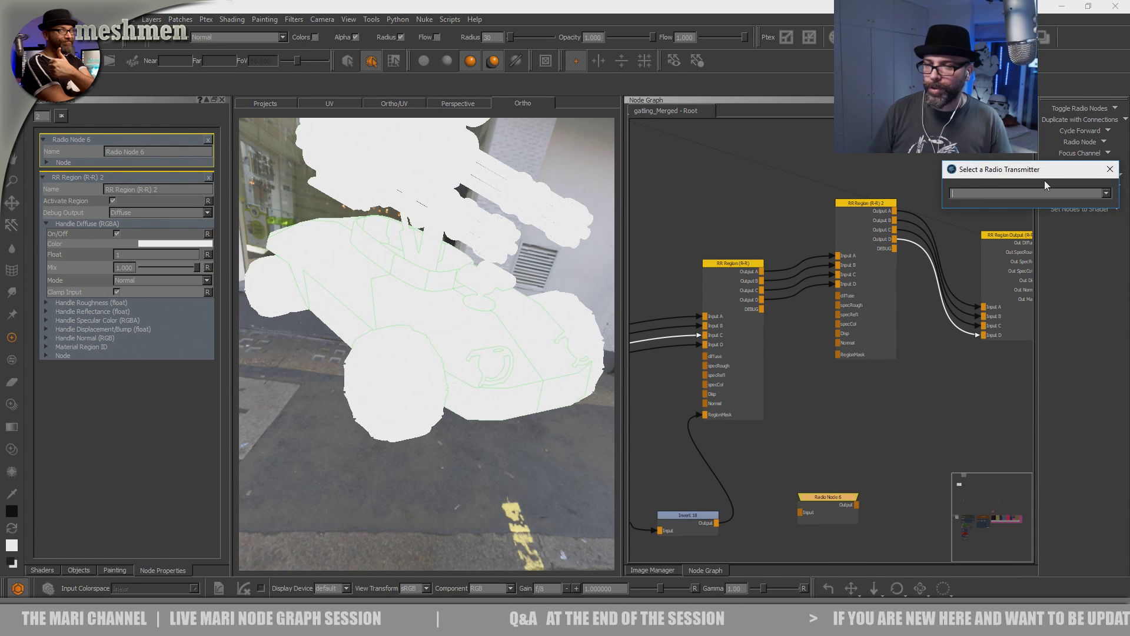
click(1053, 194)
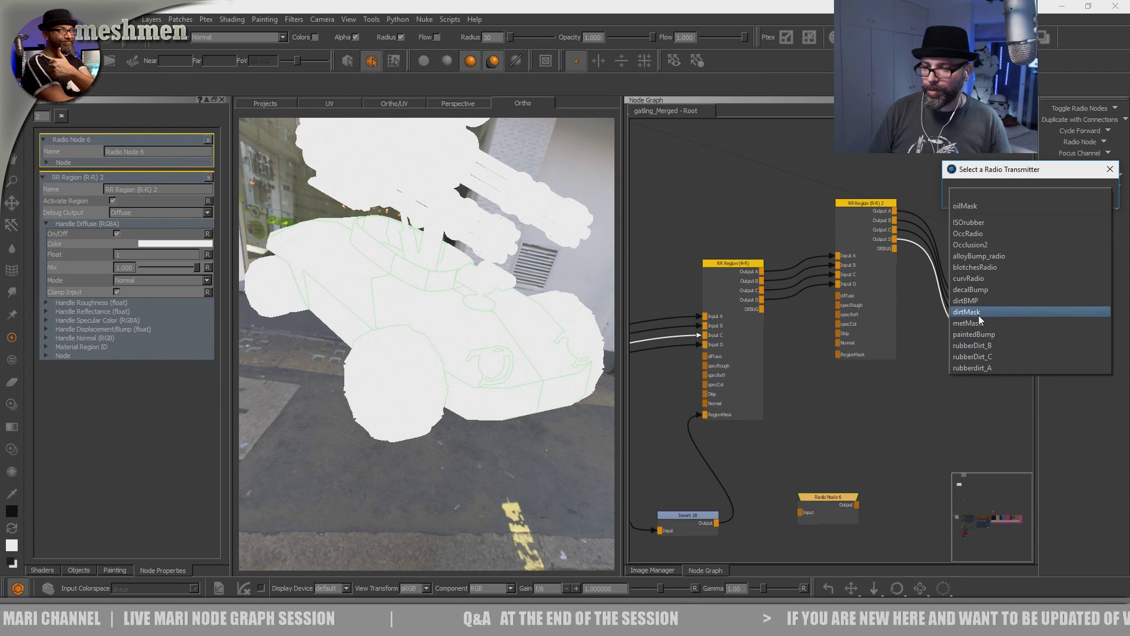
click(1048, 311)
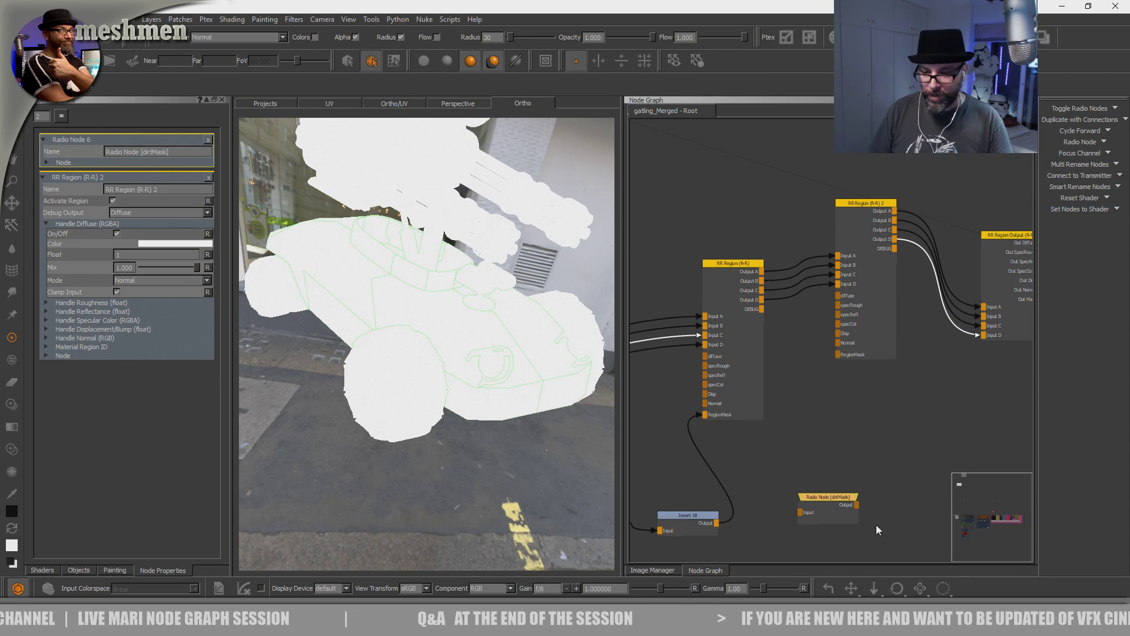
- Wire the dirtMask Radio Node output into RR Region 2's RegionMask input
drag(857, 504, 835, 355)
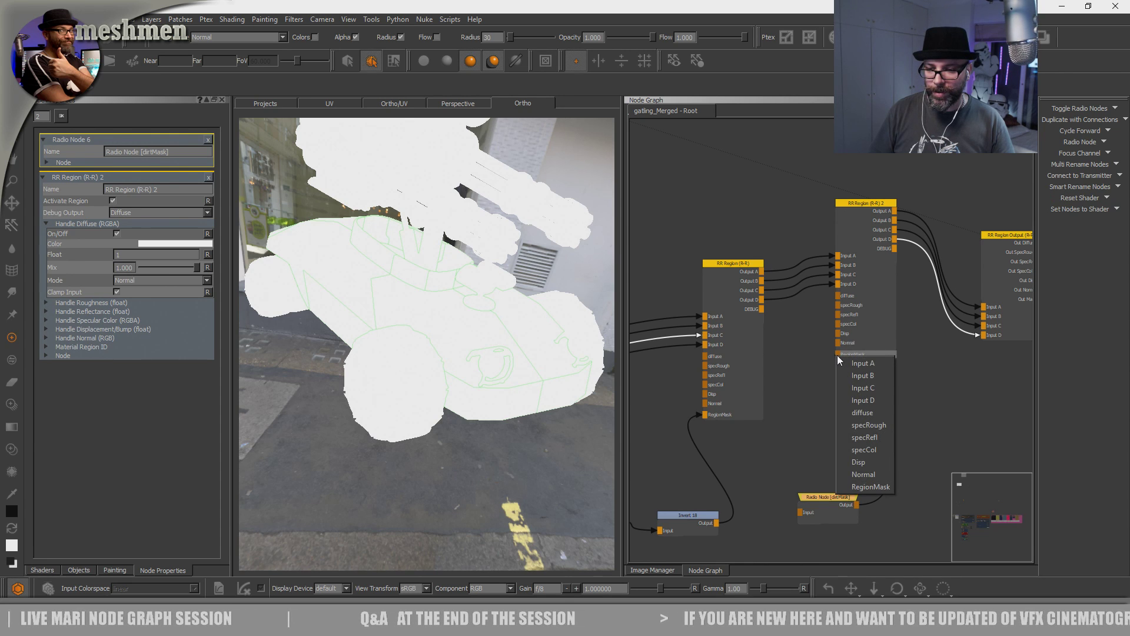
click(874, 486)
scroll(459, 330, up, 2)
alt+drag(459, 330, 407, 327)
- Set RR Region 2's override colour to a dark olive green
click(870, 206)
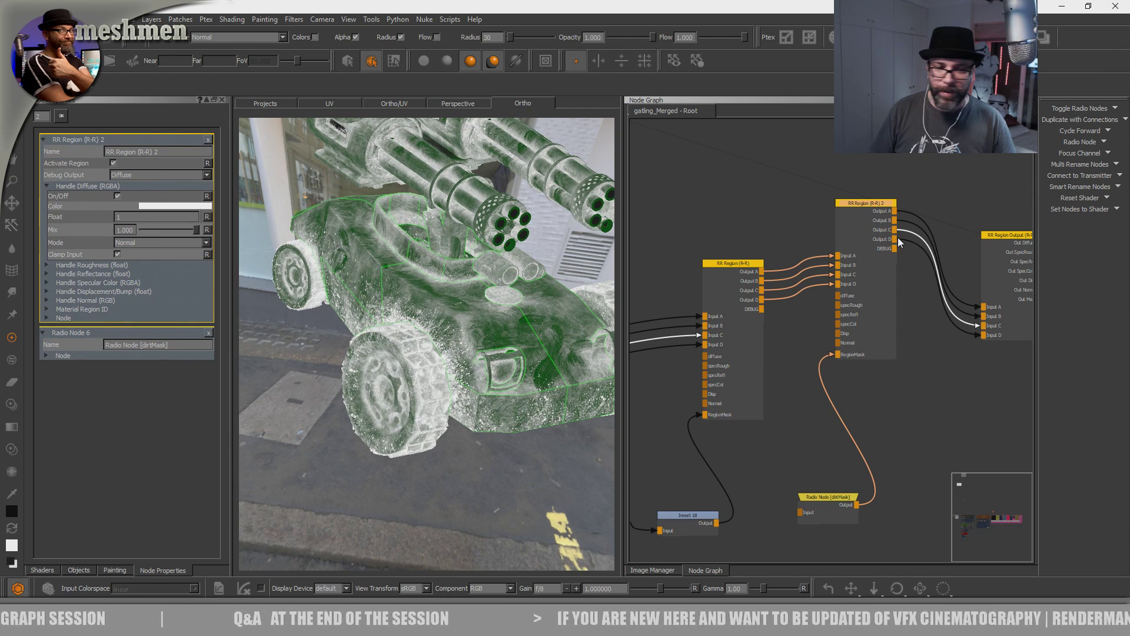
click(163, 209)
click(623, 379)
click(587, 369)
drag(587, 370, 609, 379)
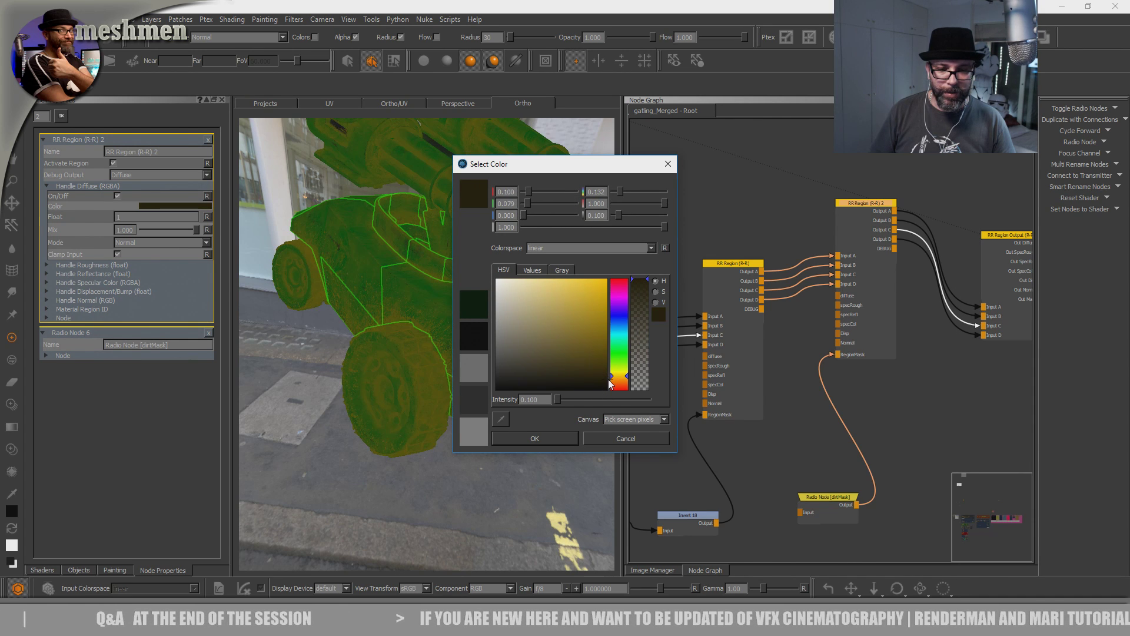
click(535, 438)
- Inspect the tinted vehicle, then marquee-select all nodes and delete them from the graph view
scroll(494, 391, up, 5)
scroll(517, 398, down, 3)
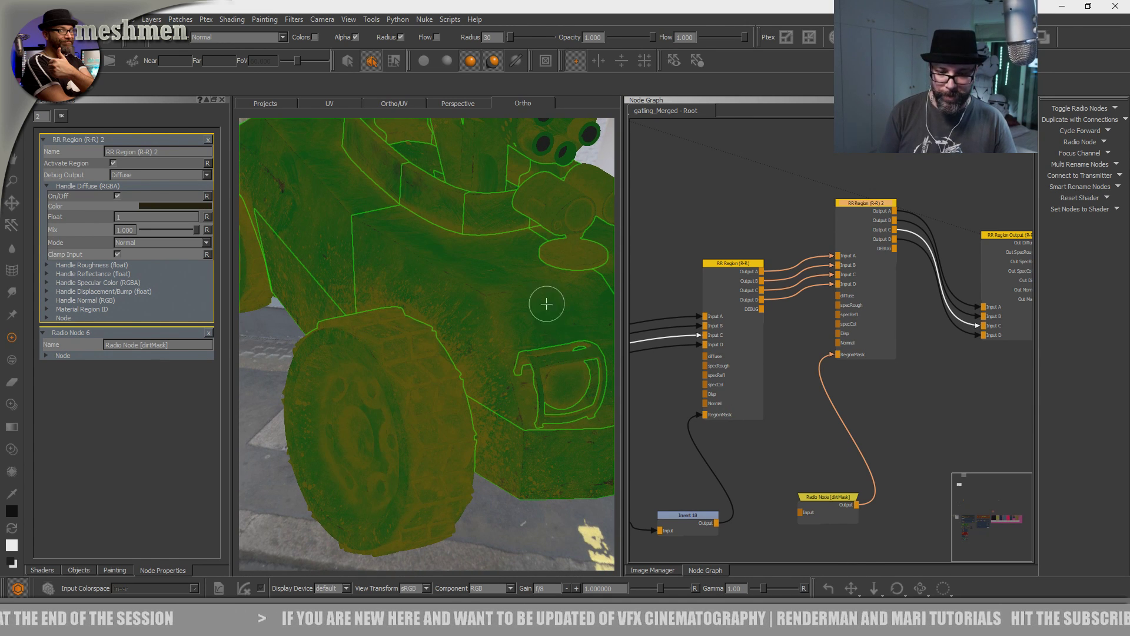
alt+drag(560, 312, 507, 331)
alt+middle_drag(499, 306, 492, 344)
scroll(493, 345, down, 3)
alt+drag(459, 353, 480, 383)
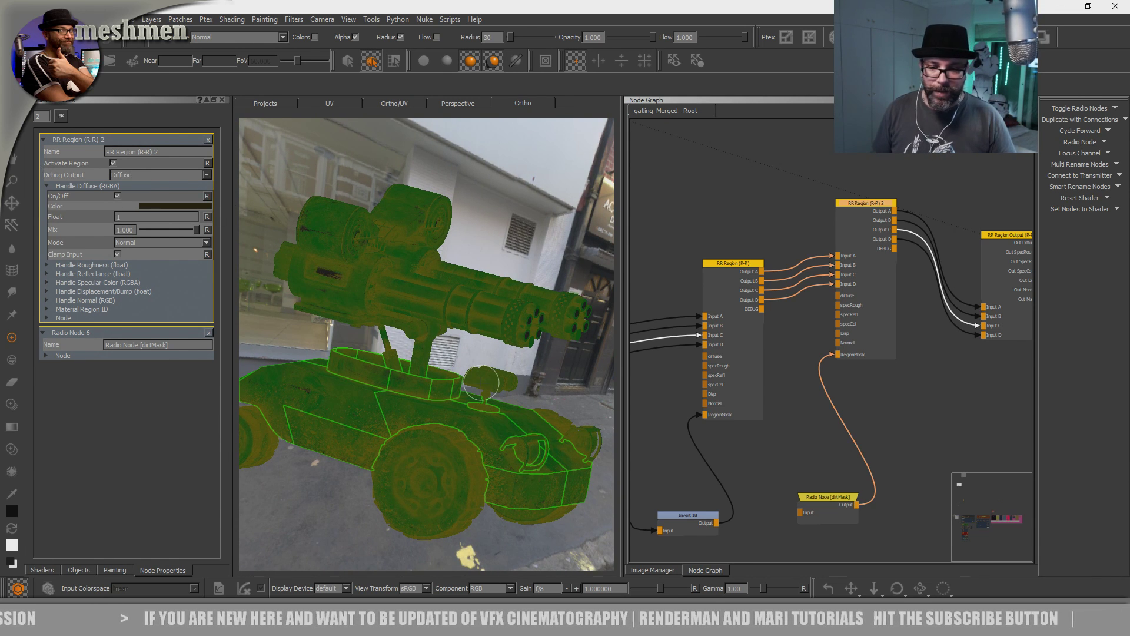
scroll(810, 285, down, 4)
drag(931, 231, 684, 398)
key(Delete)
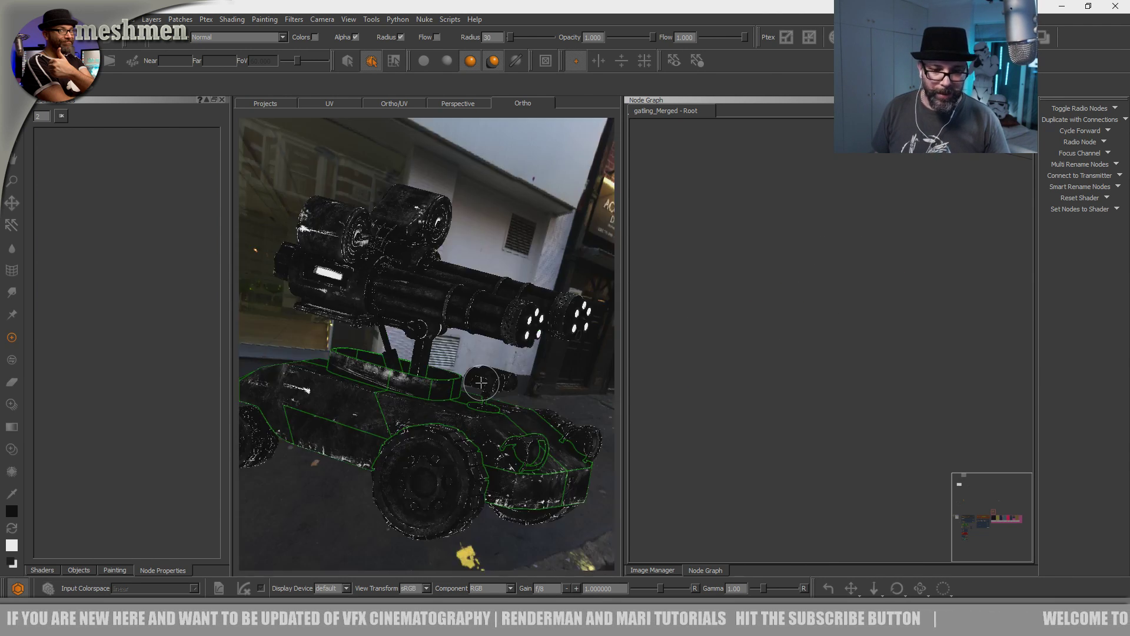
- Display the vehicle through the BRDF shader, frame it, and switch to the UV layout view
alt+drag(548, 359, 479, 353)
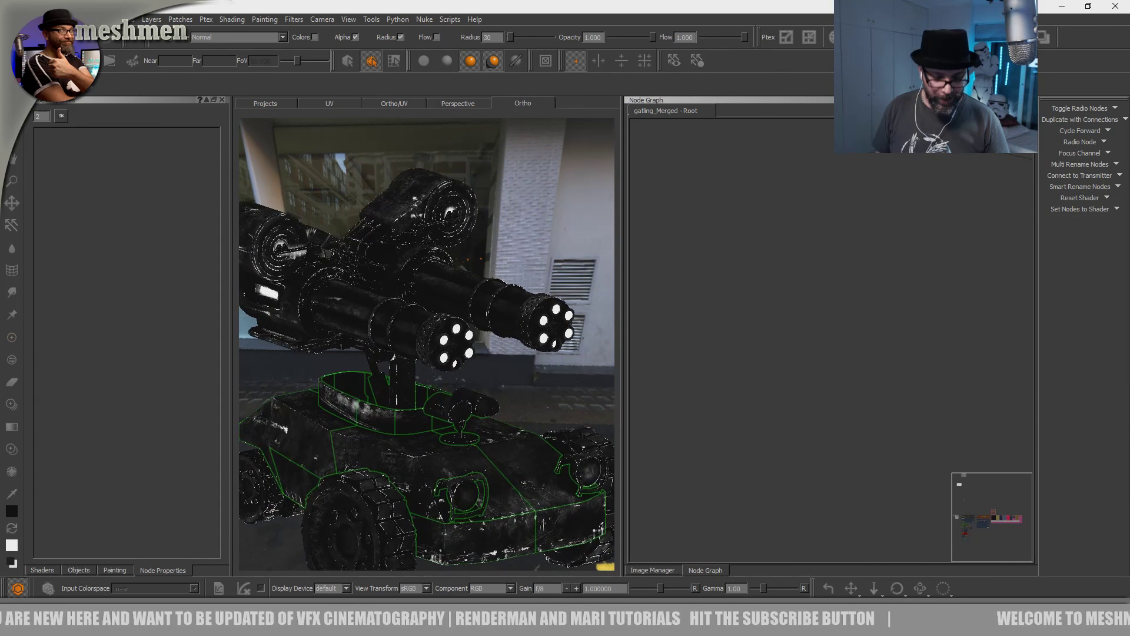
key(j)
click(312, 323)
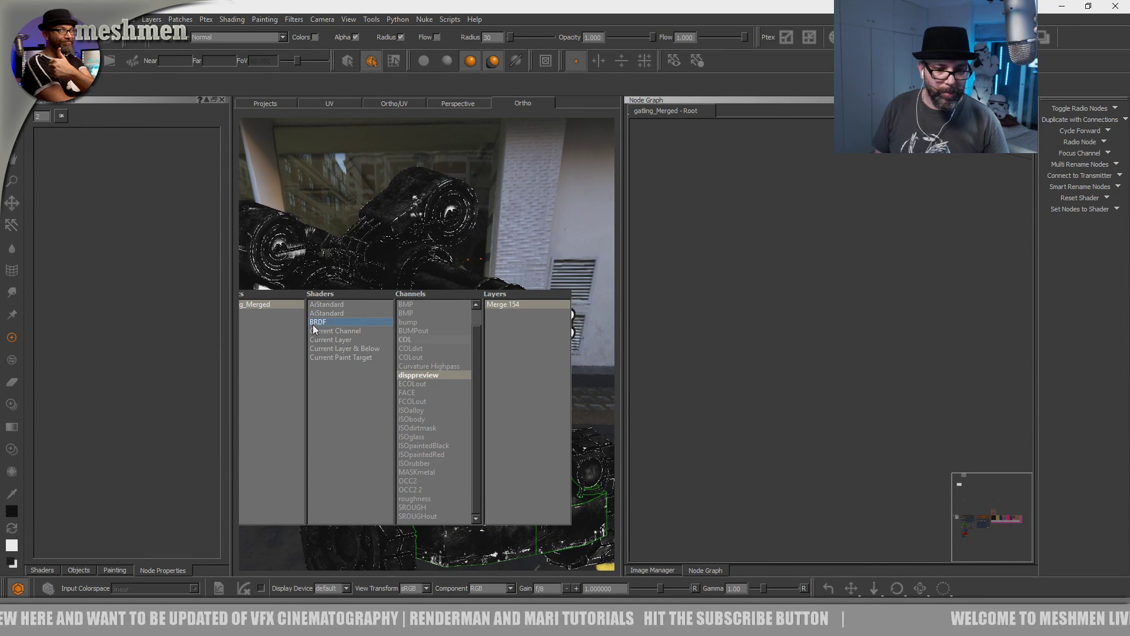
scroll(481, 382, up, 5)
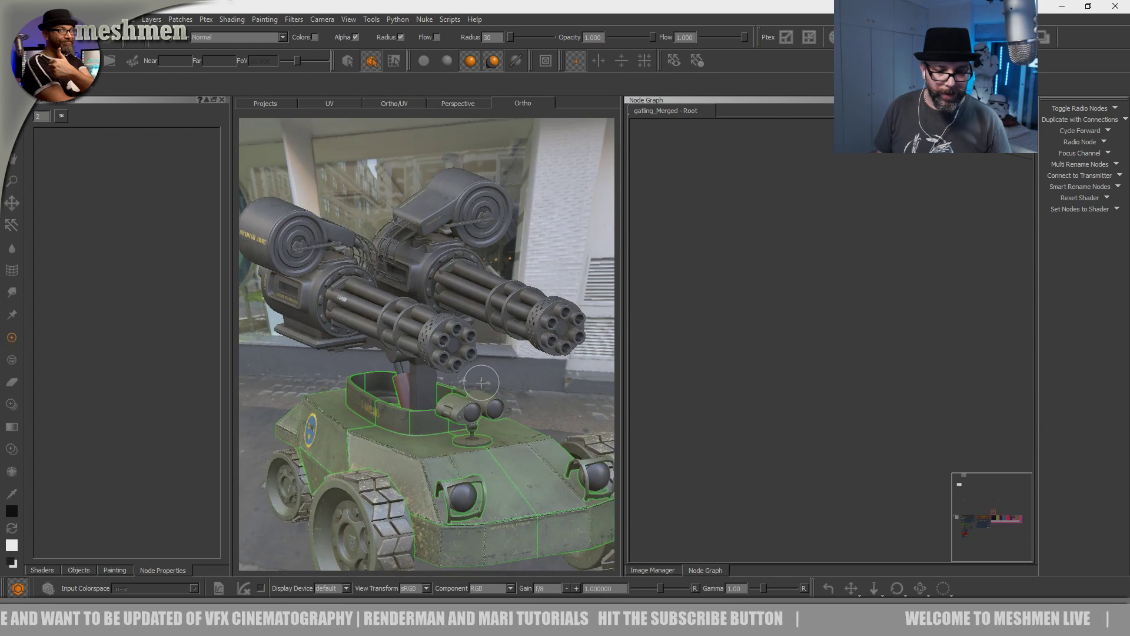
key([)
key([)
key([)
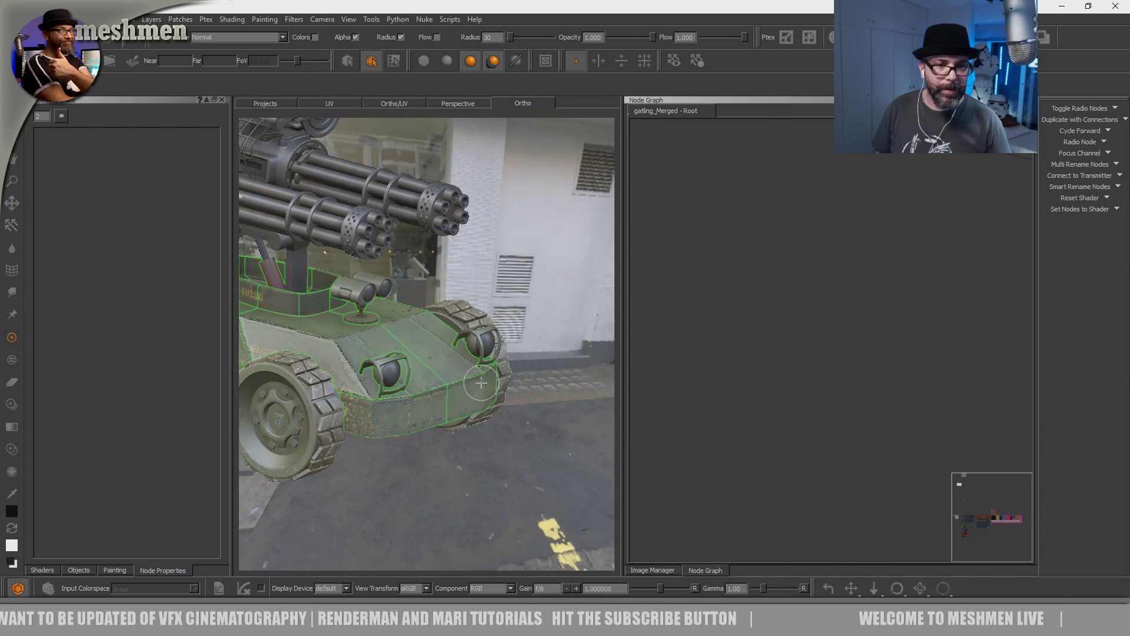
click(355, 104)
key(q)
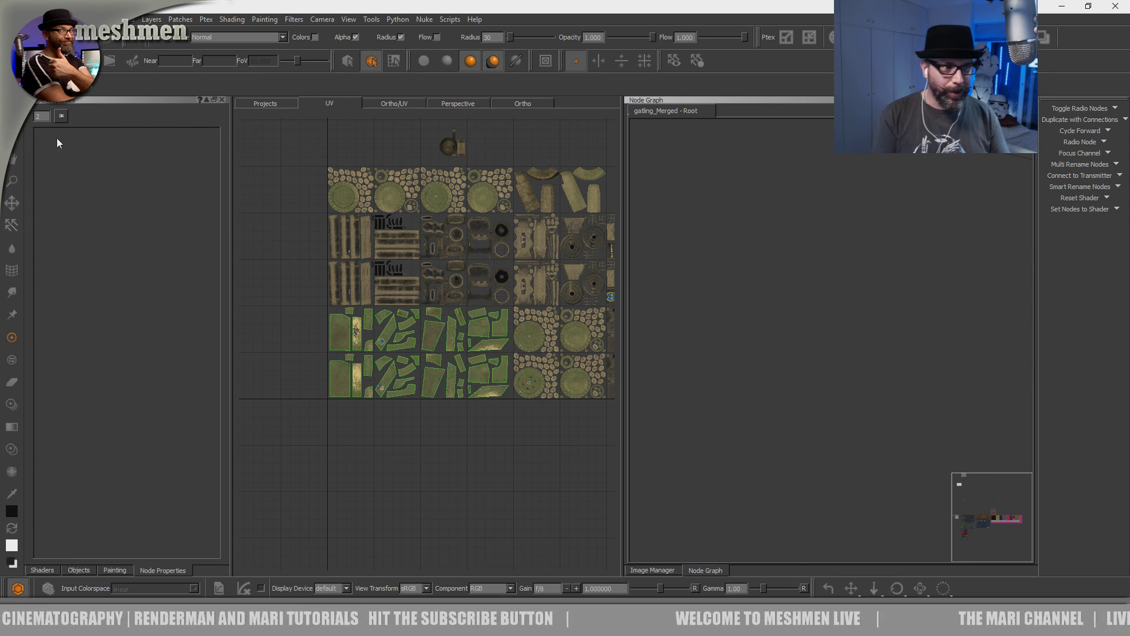
- Isolate the hull panel patches by hiding unselected patches, then return to the 3D view
key(s)
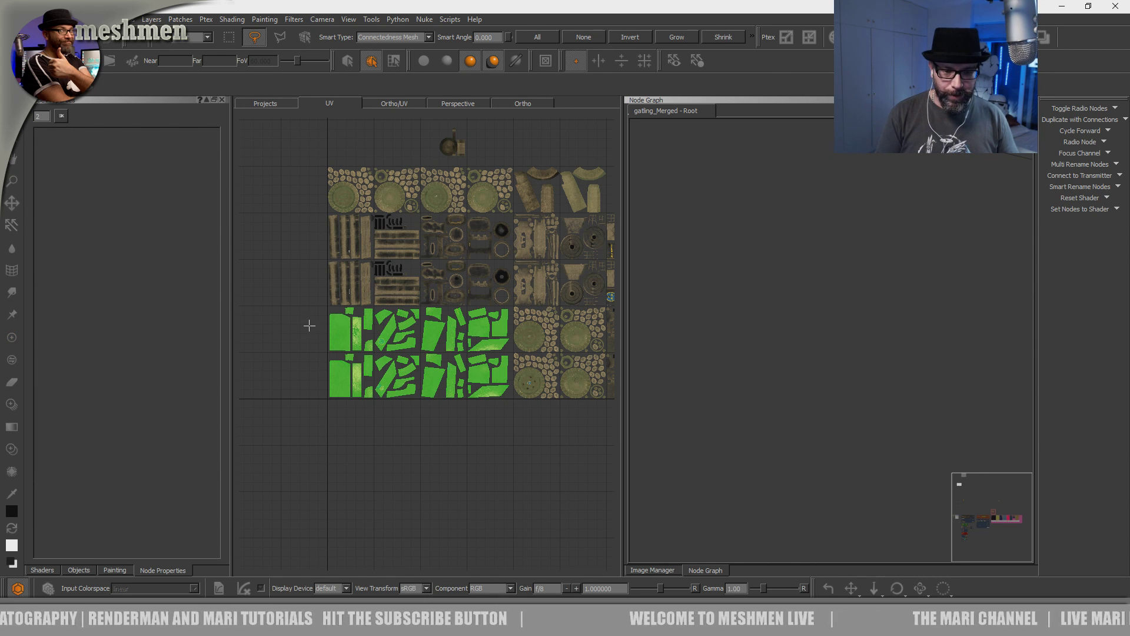
key(shift+h)
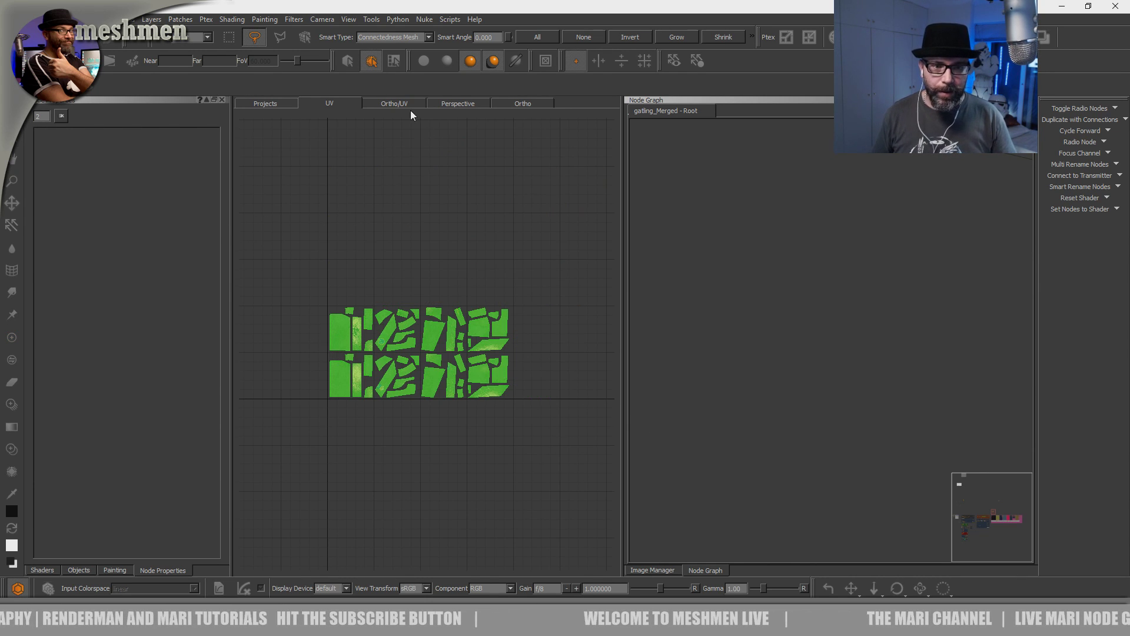
click(517, 105)
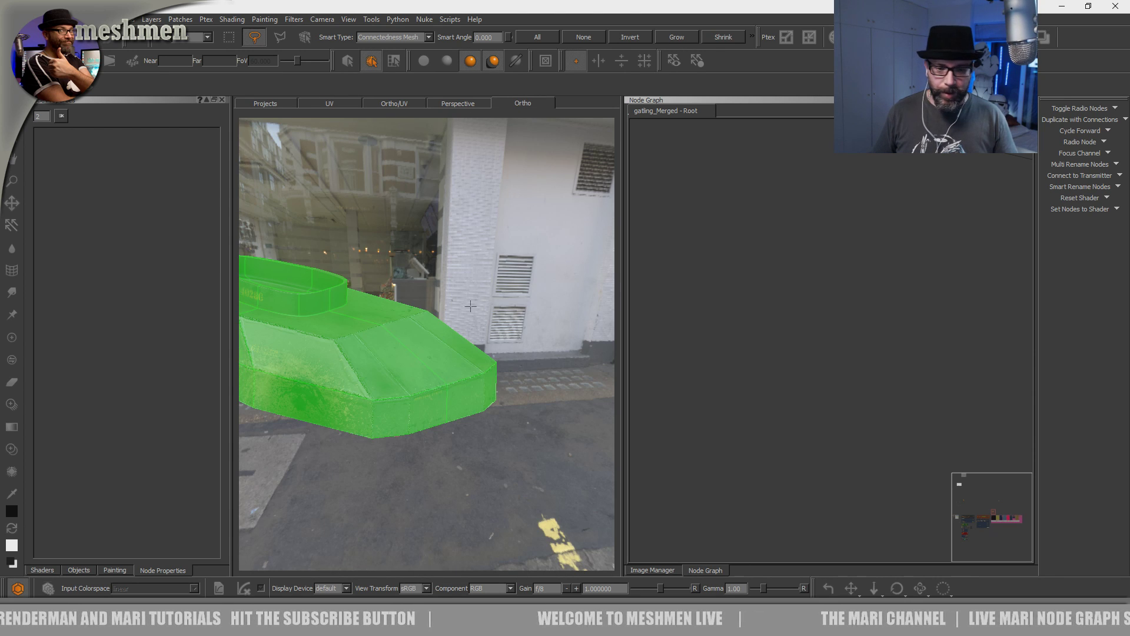
scroll(434, 350, up, 6)
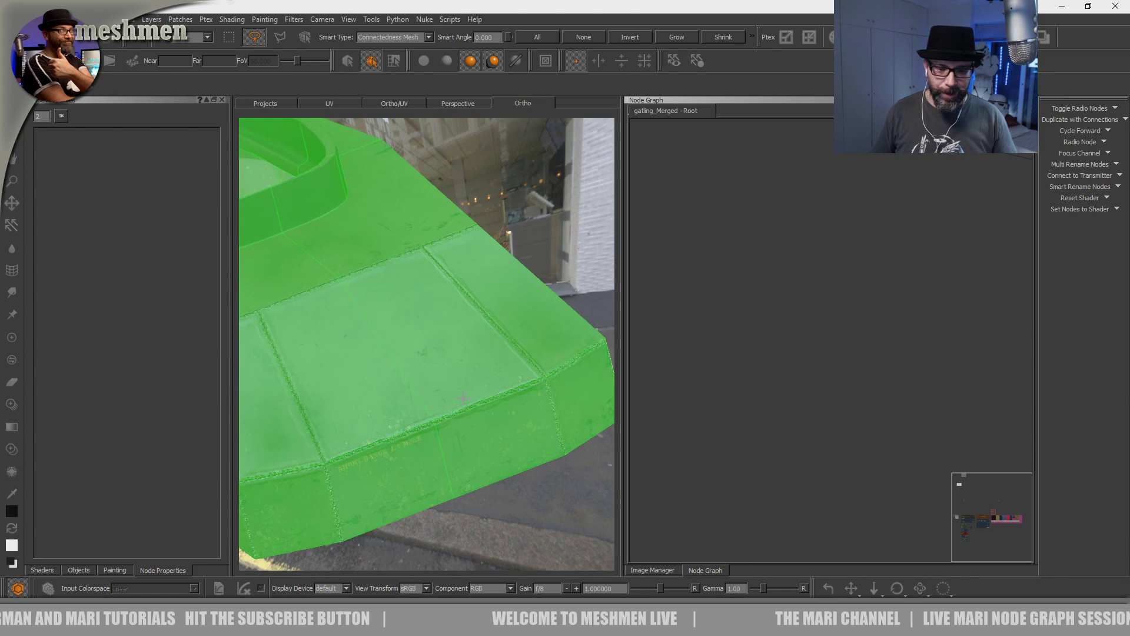
middle_drag(419, 412, 423, 501)
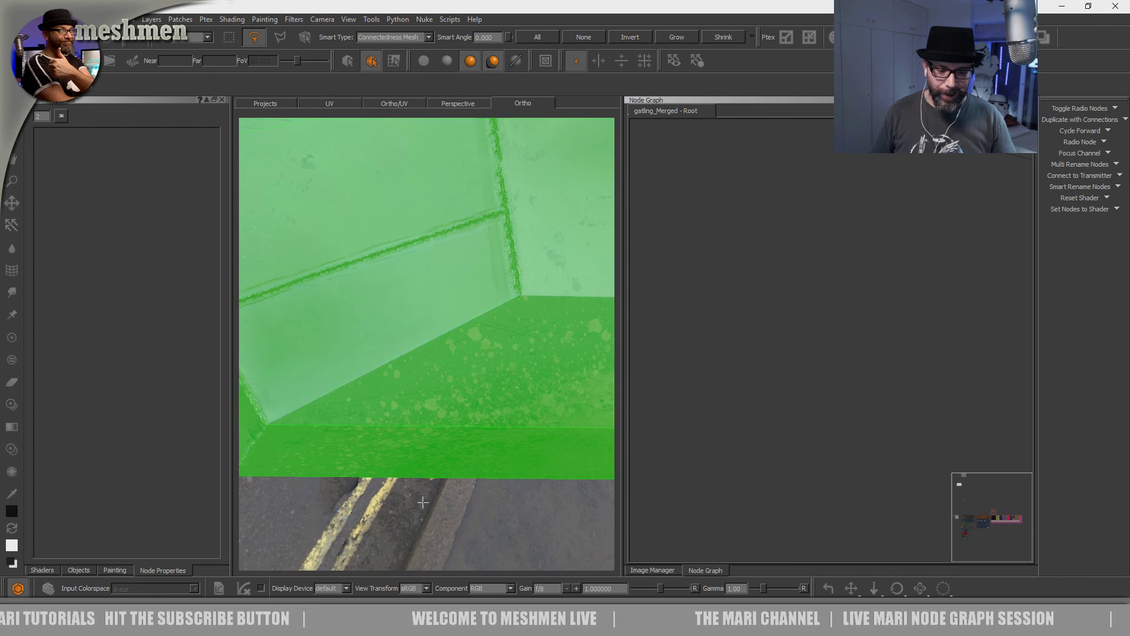
- Deselect the patches and place the Paint Through weld-seam image over a hull panel edge
click(451, 529)
mouse_move(461, 534)
middle_down()
mouse_move(479, 514)
mouse_move(494, 529)
middle_up()
key(t)
mouse_move(401, 443)
ctrl+mouse_down()
mouse_move(386, 441)
mouse_move(419, 377)
mouse_move(435, 373)
ctrl+mouse_up()
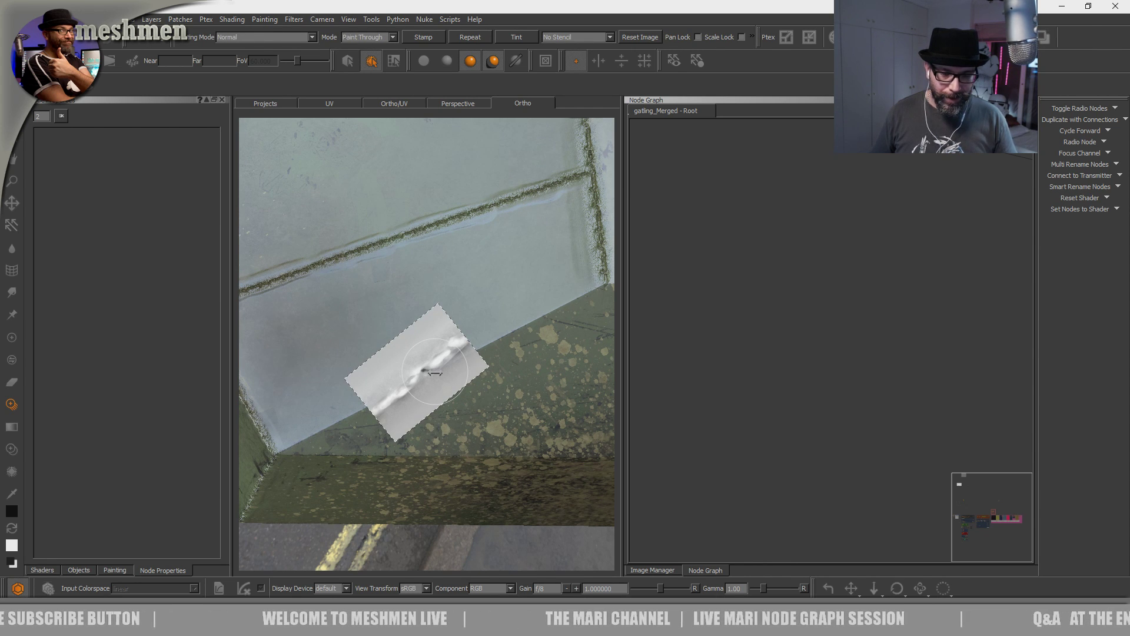
- Widen the viewport, align the weld image, and paint the weld seam up the diagonal edge
drag(622, 369, 862, 380)
key(p)
scroll(543, 379, up, 6)
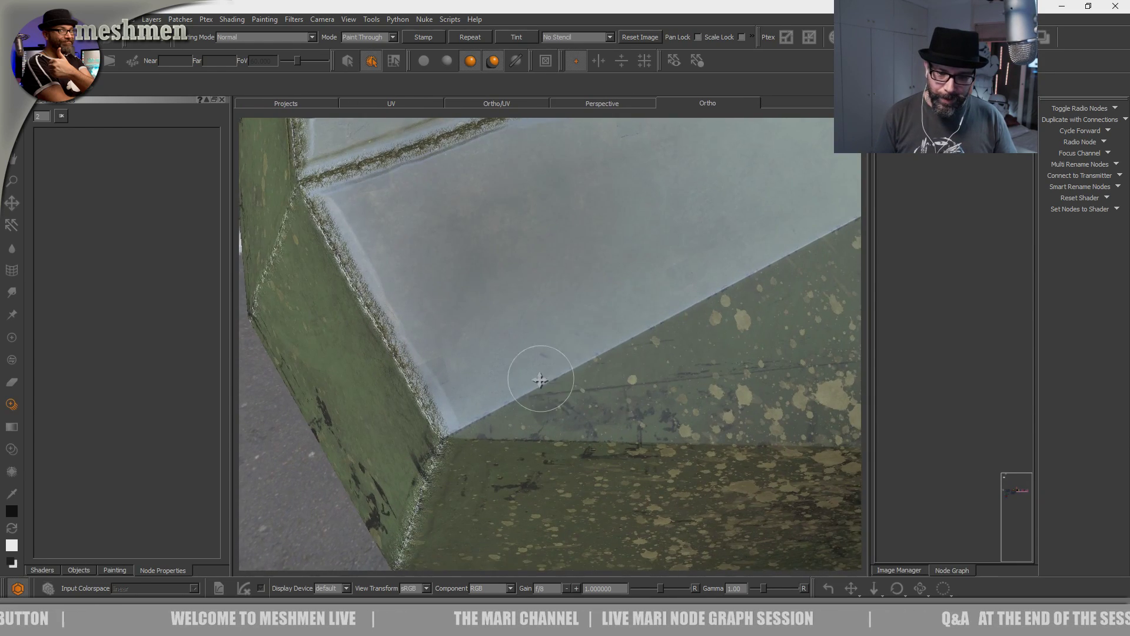
ctrl+drag(469, 464, 452, 461)
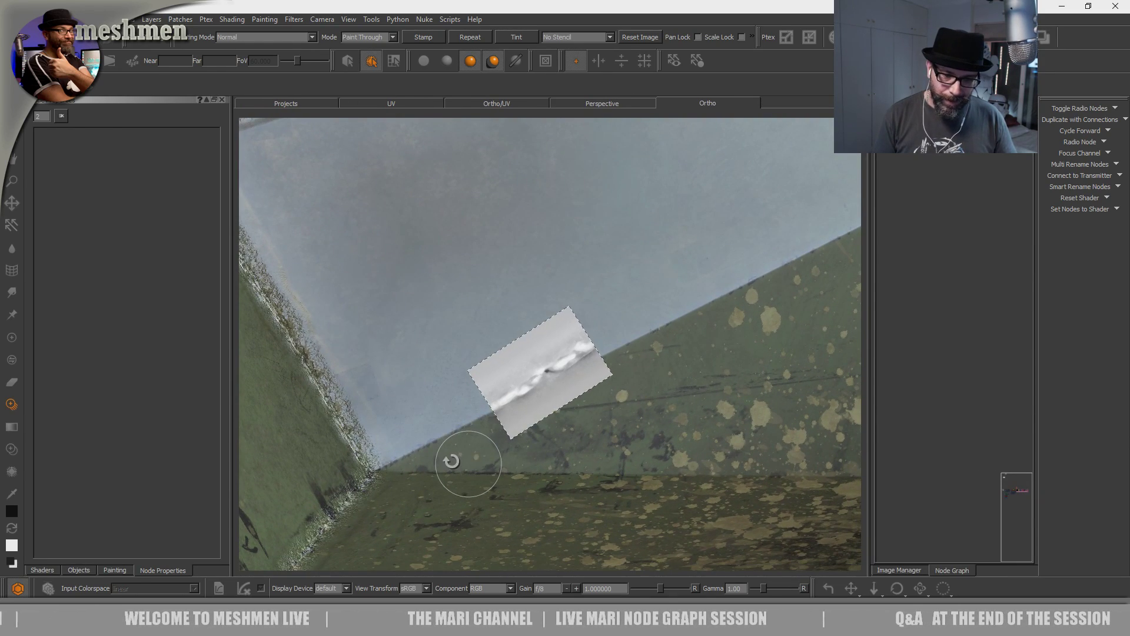
ctrl+middle_drag(539, 412, 470, 425)
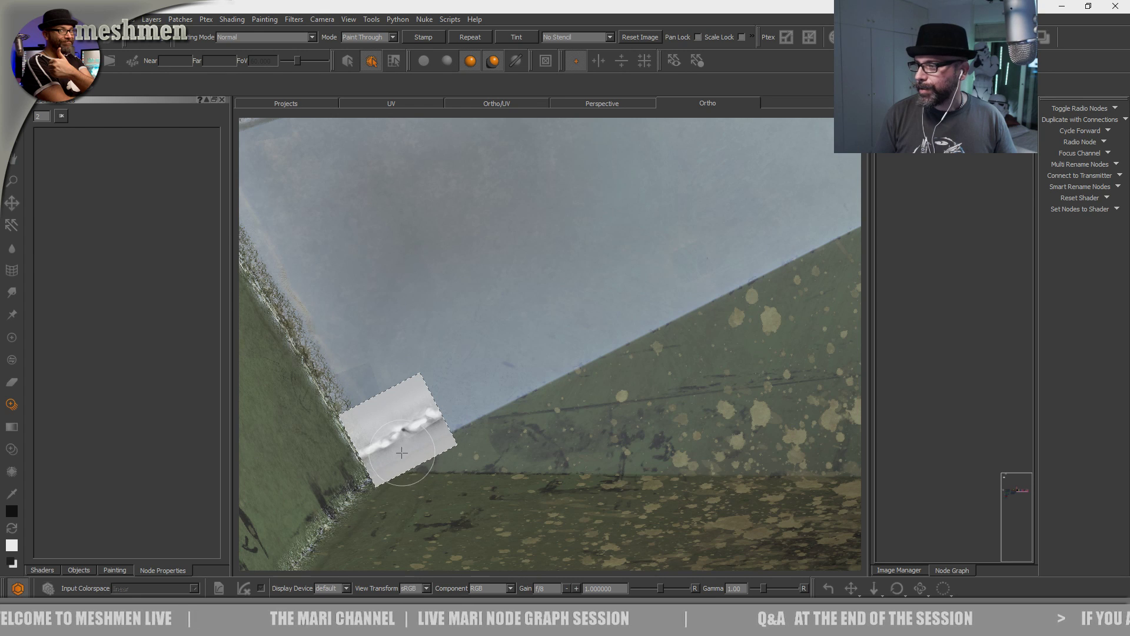
mouse_move(403, 459)
middle_down()
mouse_move(404, 449)
mouse_move(412, 482)
middle_up()
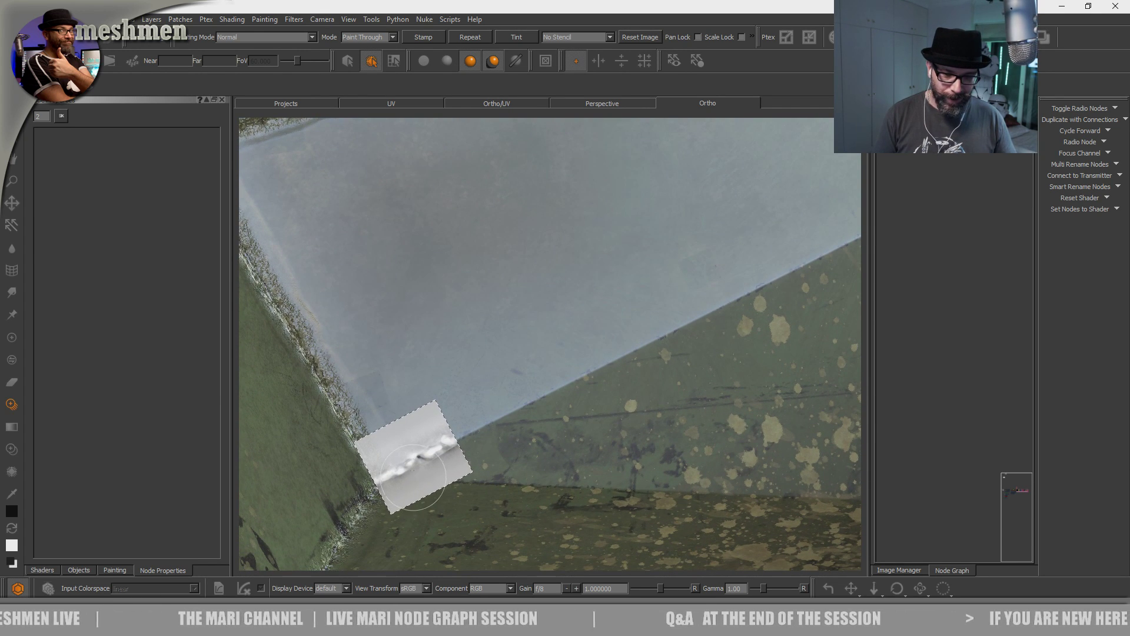
drag(525, 416, 601, 380)
key(ctrl+z)
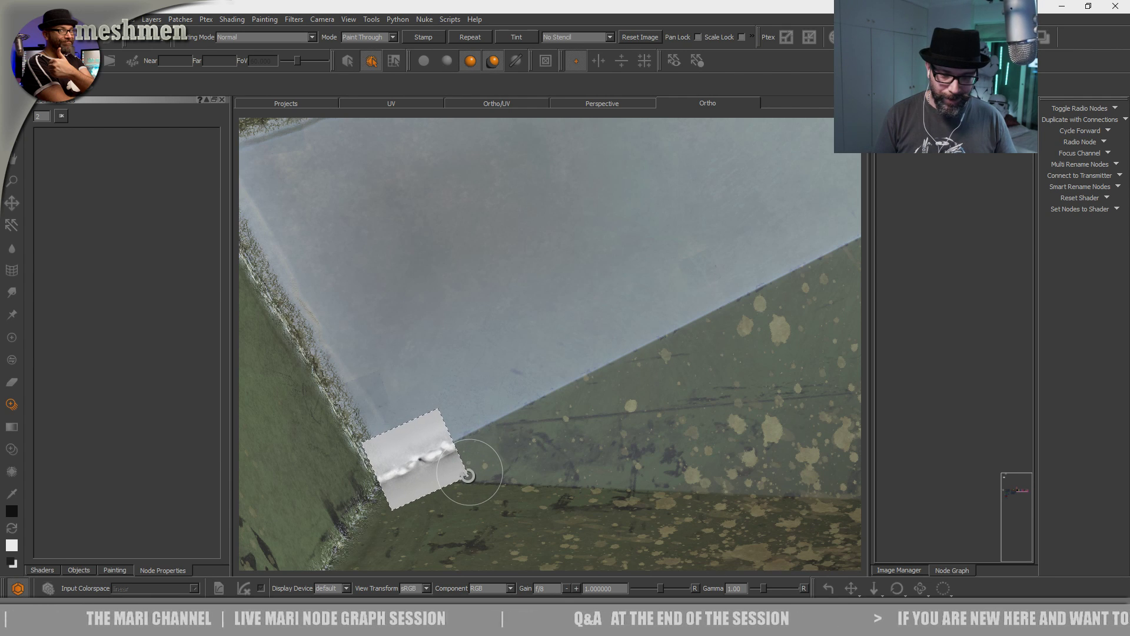
drag(525, 402, 788, 288)
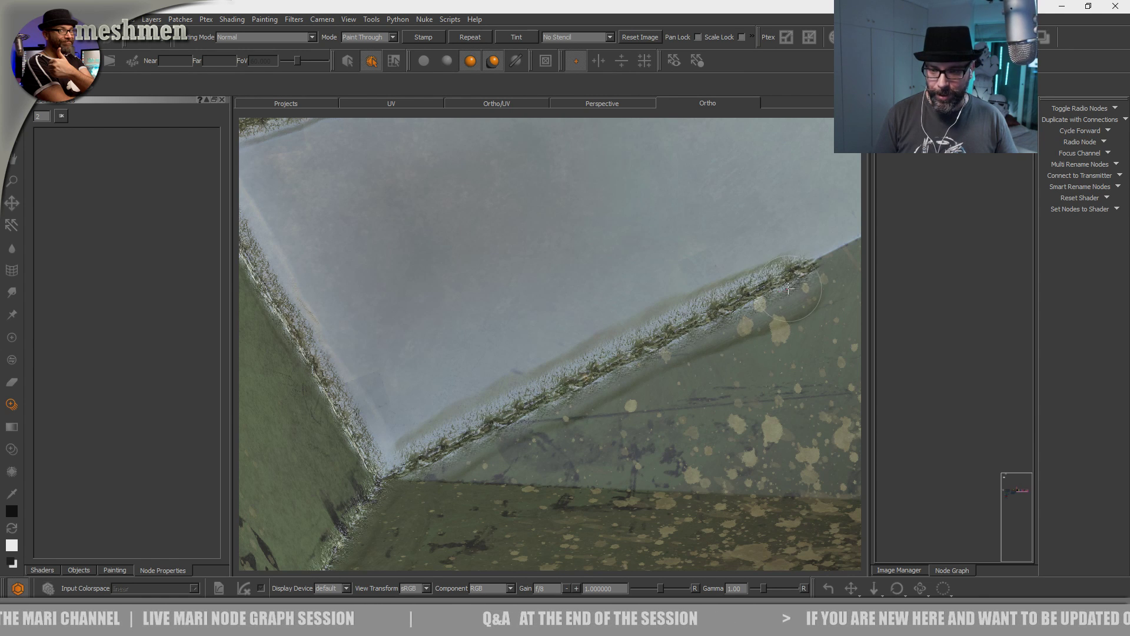
- Realign the weld image to the next edge and paint the seam rightward
mouse_move(752, 305)
alt+middle_down()
mouse_move(533, 453)
mouse_move(482, 449)
alt+middle_up()
mouse_move(483, 449)
alt+mouse_down()
mouse_move(520, 459)
mouse_move(601, 436)
mouse_move(596, 401)
mouse_move(792, 295)
alt+mouse_up()
mouse_move(680, 354)
alt+middle_down()
mouse_move(505, 390)
mouse_move(517, 351)
mouse_move(517, 373)
mouse_move(535, 358)
mouse_move(487, 335)
mouse_move(540, 453)
alt+middle_up()
ctrl+drag(541, 452, 509, 465)
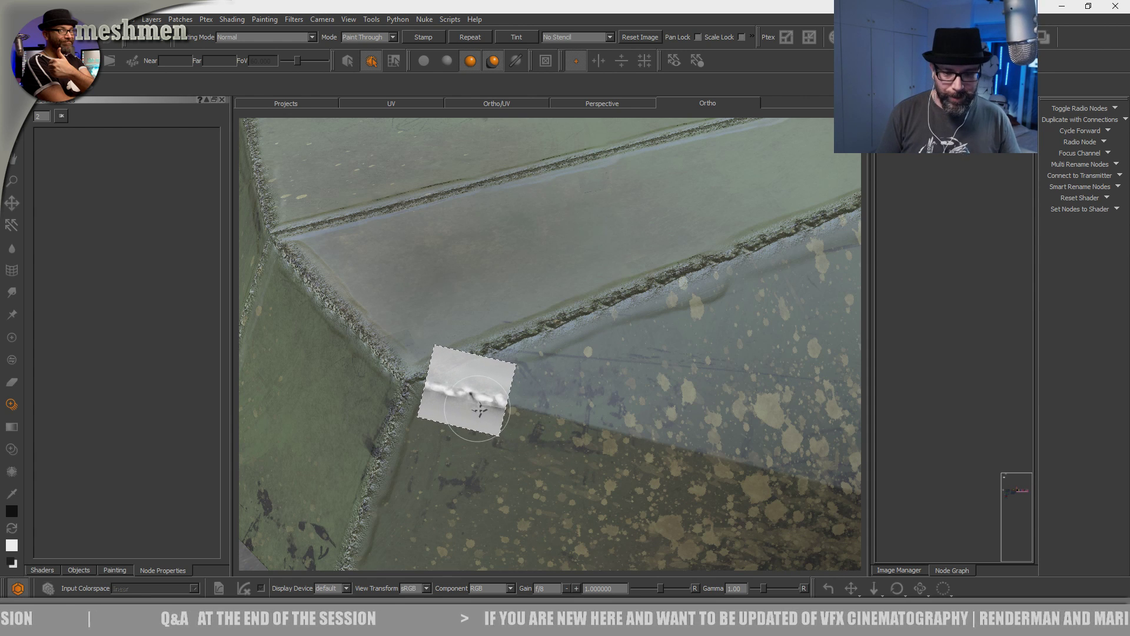
ctrl+shift+drag(476, 402, 457, 397)
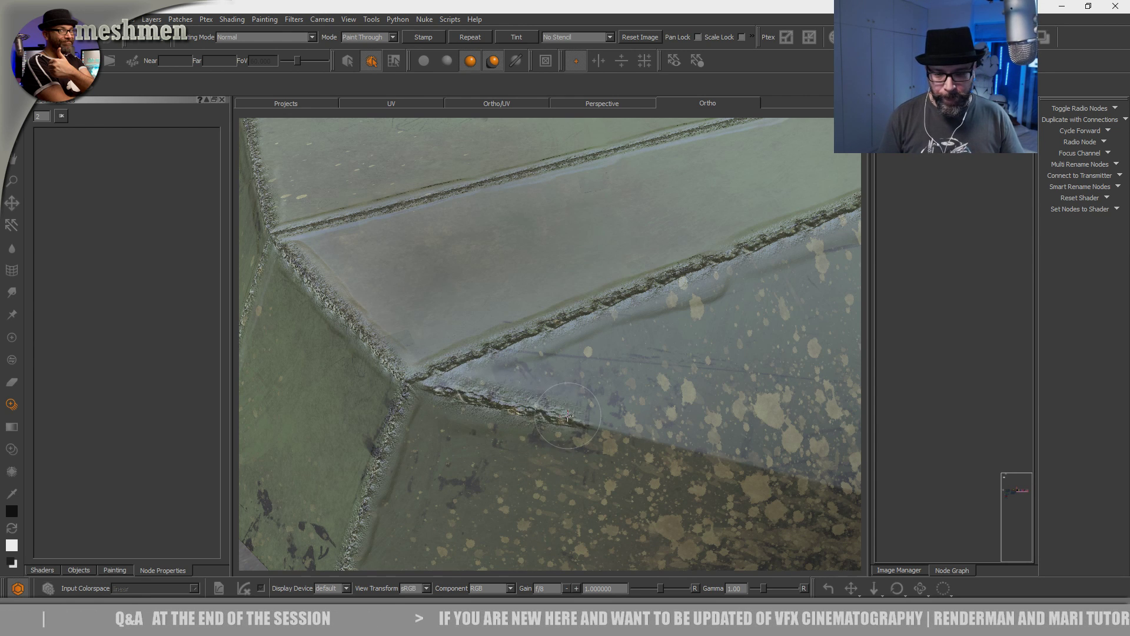
drag(600, 422, 748, 476)
- Extend the weld seam further right along the hull panel edge
alt+middle_drag(740, 467, 469, 365)
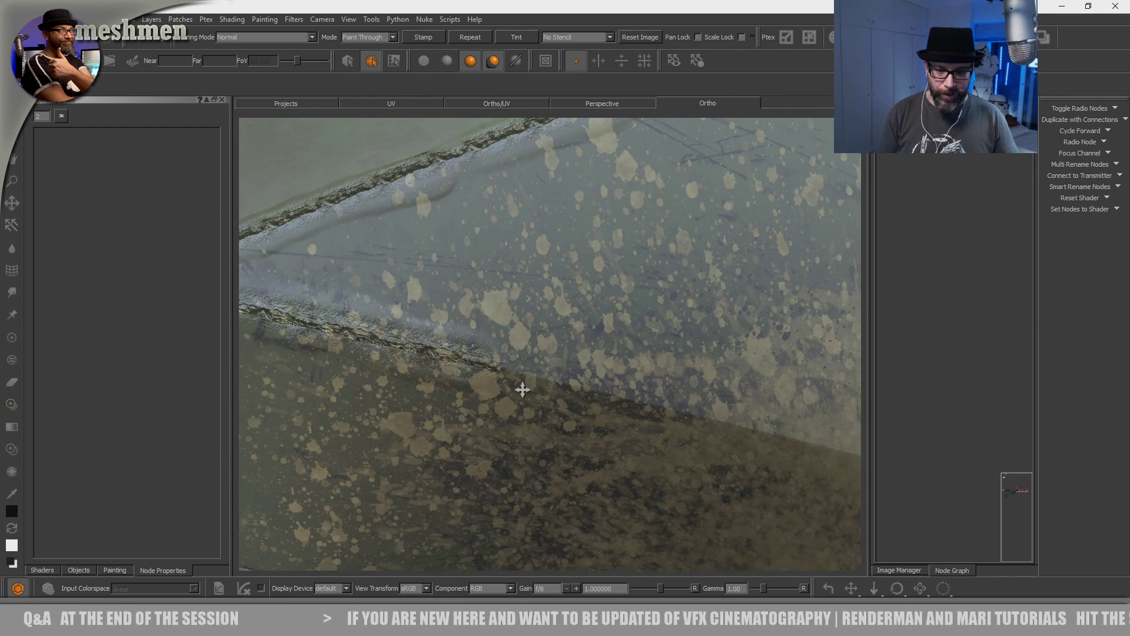
alt+middle_drag(542, 400, 491, 397)
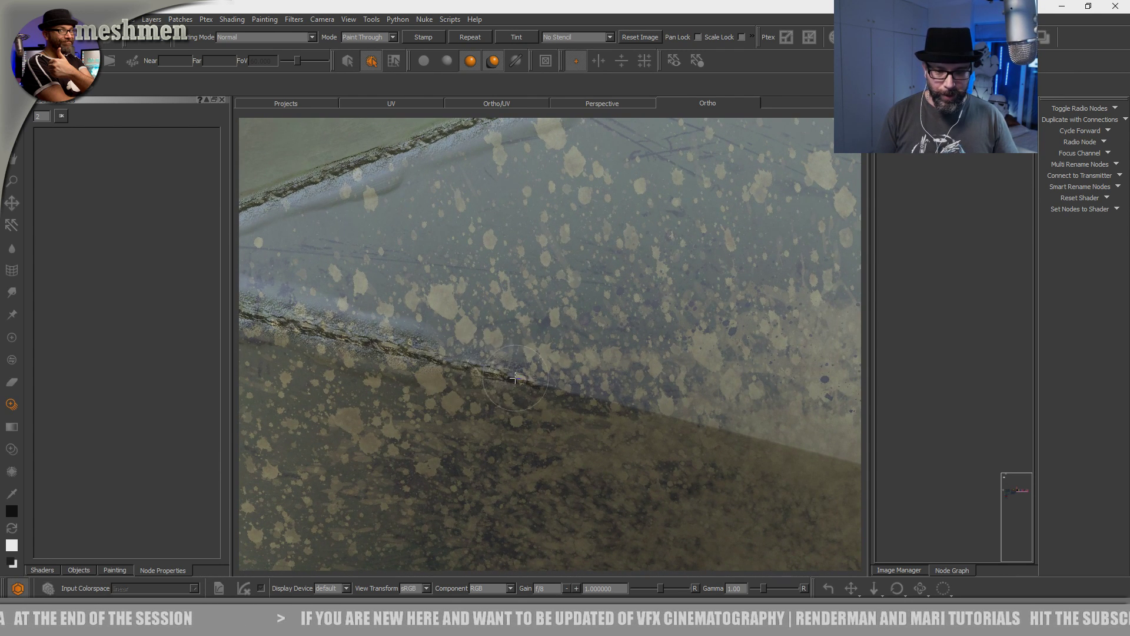
mouse_move(509, 379)
mouse_down()
mouse_move(771, 440)
mouse_move(809, 461)
mouse_up()
mouse_move(767, 452)
alt+middle_down()
mouse_move(565, 419)
mouse_move(543, 396)
mouse_move(497, 399)
alt+middle_up()
mouse_move(550, 364)
mouse_down()
mouse_move(593, 358)
mouse_move(626, 386)
mouse_move(815, 433)
mouse_up()
mouse_move(734, 440)
alt+middle_down()
mouse_move(687, 417)
mouse_move(516, 375)
mouse_move(581, 419)
alt+middle_up()
- Align the weld image to the corner seam and paint the weld along it
drag(548, 410, 547, 434)
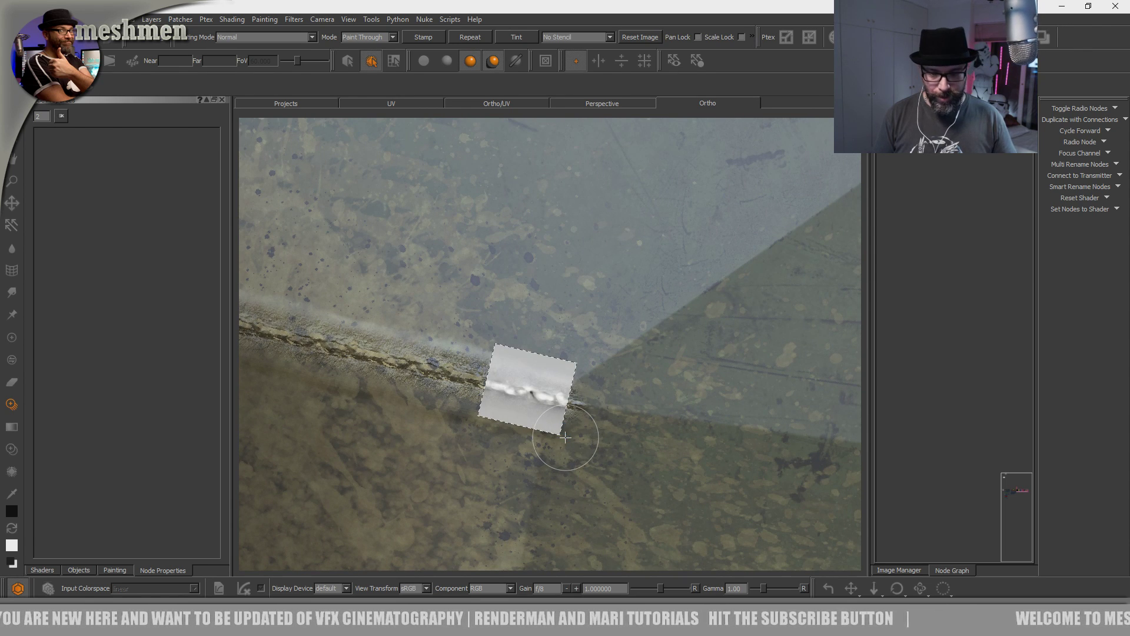
mouse_move(570, 378)
mouse_down()
mouse_move(535, 449)
mouse_move(505, 456)
mouse_move(511, 475)
mouse_up()
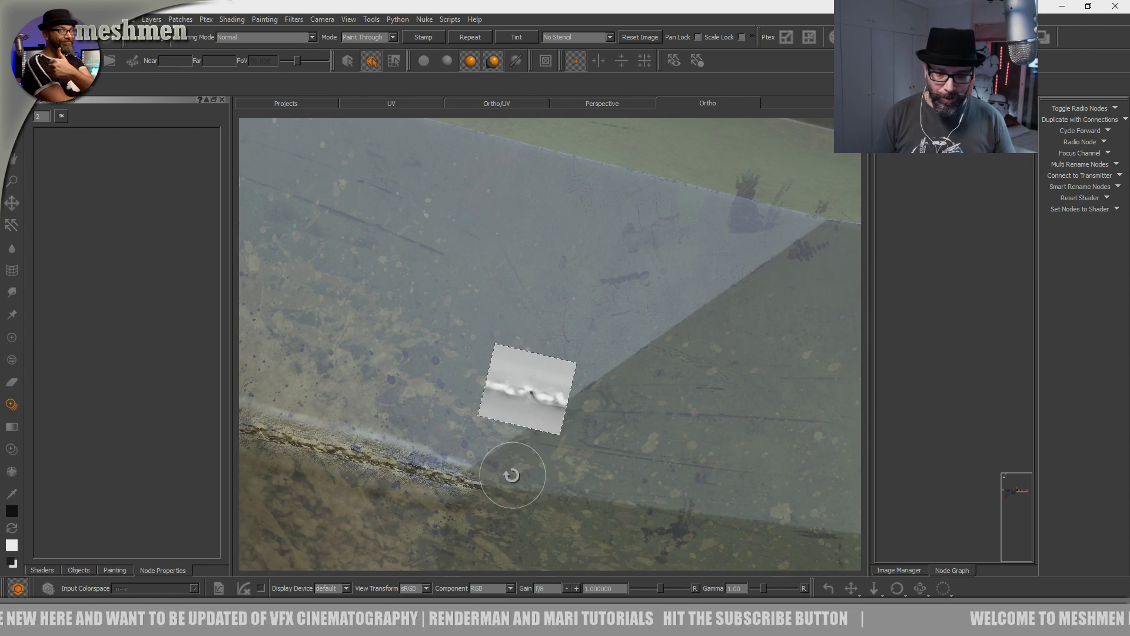
mouse_move(524, 408)
mouse_down()
mouse_move(500, 452)
mouse_move(794, 254)
mouse_up()
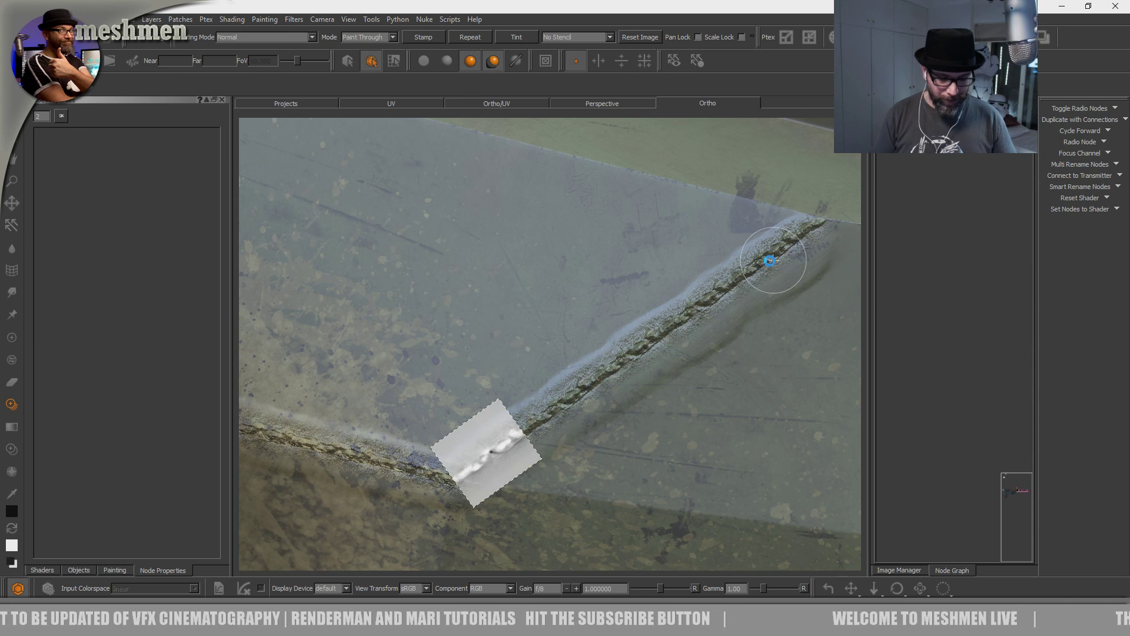
mouse_move(714, 326)
alt+mouse_down()
mouse_move(671, 352)
mouse_move(664, 378)
mouse_move(661, 332)
alt+mouse_up()
alt+middle_drag(661, 331, 675, 413)
alt+drag(674, 414, 518, 346)
alt+right_drag(518, 346, 492, 358)
alt+drag(492, 358, 496, 371)
mouse_move(474, 456)
shift+mouse_down()
mouse_move(482, 449)
mouse_move(425, 372)
mouse_move(406, 376)
mouse_move(433, 369)
shift+mouse_up()
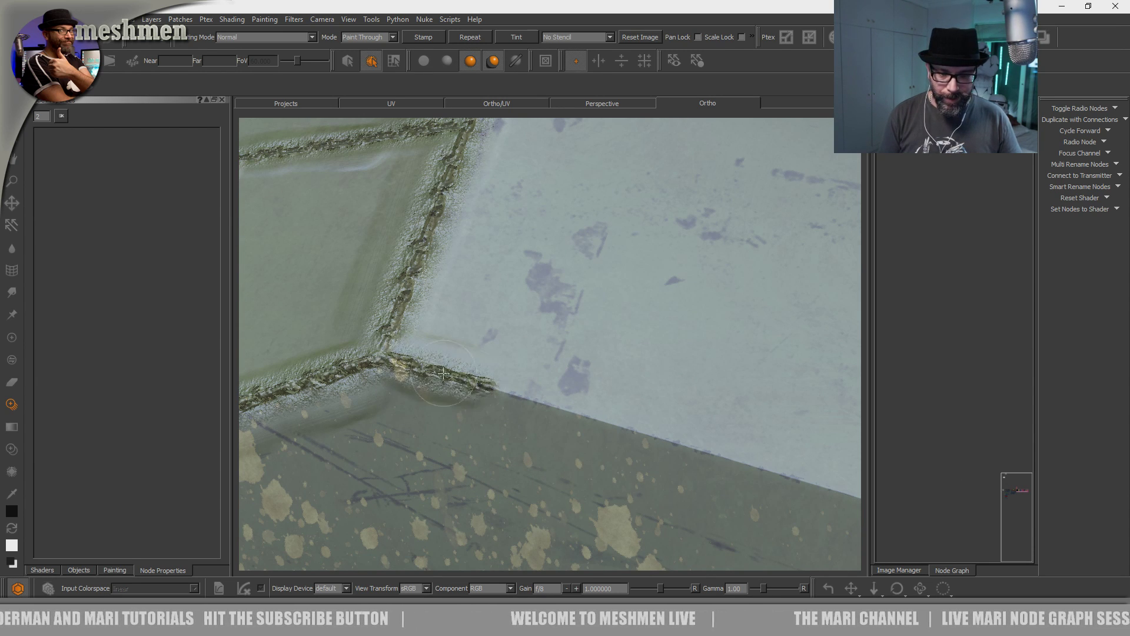
drag(551, 416, 765, 486)
- Extend the weld seam rightward and down-right along the horizontal edge
mouse_move(688, 487)
alt+mouse_down()
mouse_move(530, 433)
mouse_move(563, 429)
mouse_move(550, 444)
mouse_move(520, 434)
mouse_move(550, 454)
alt+mouse_up()
mouse_move(636, 454)
ctrl+mouse_down()
mouse_move(620, 442)
mouse_move(643, 435)
mouse_move(641, 449)
mouse_move(606, 421)
mouse_move(713, 472)
ctrl+mouse_up()
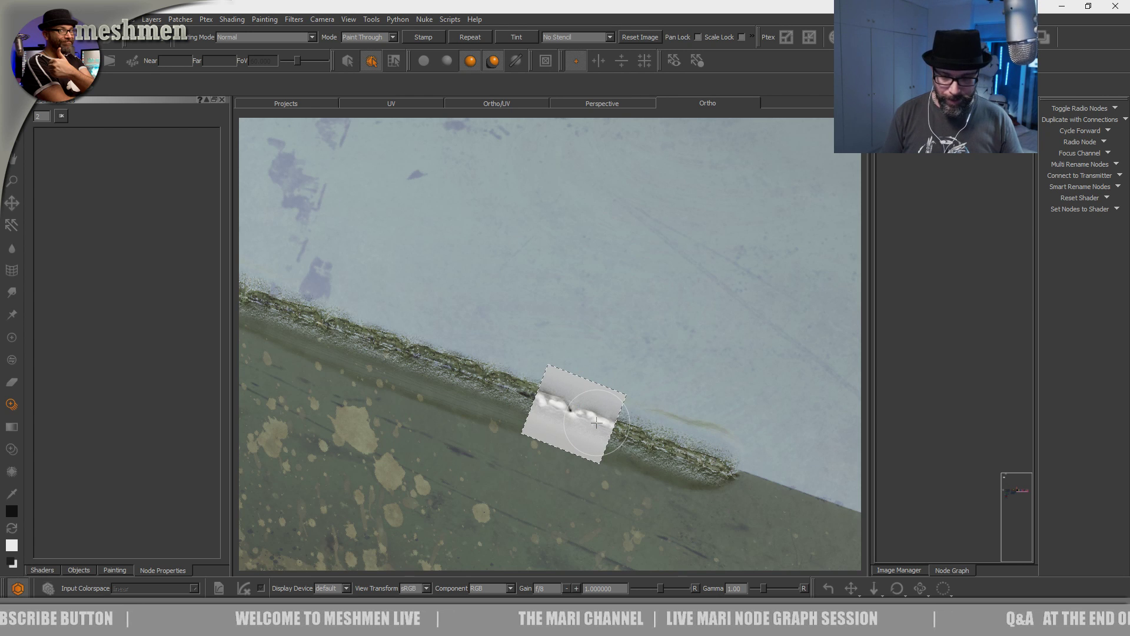
alt+middle_drag(721, 468, 474, 384)
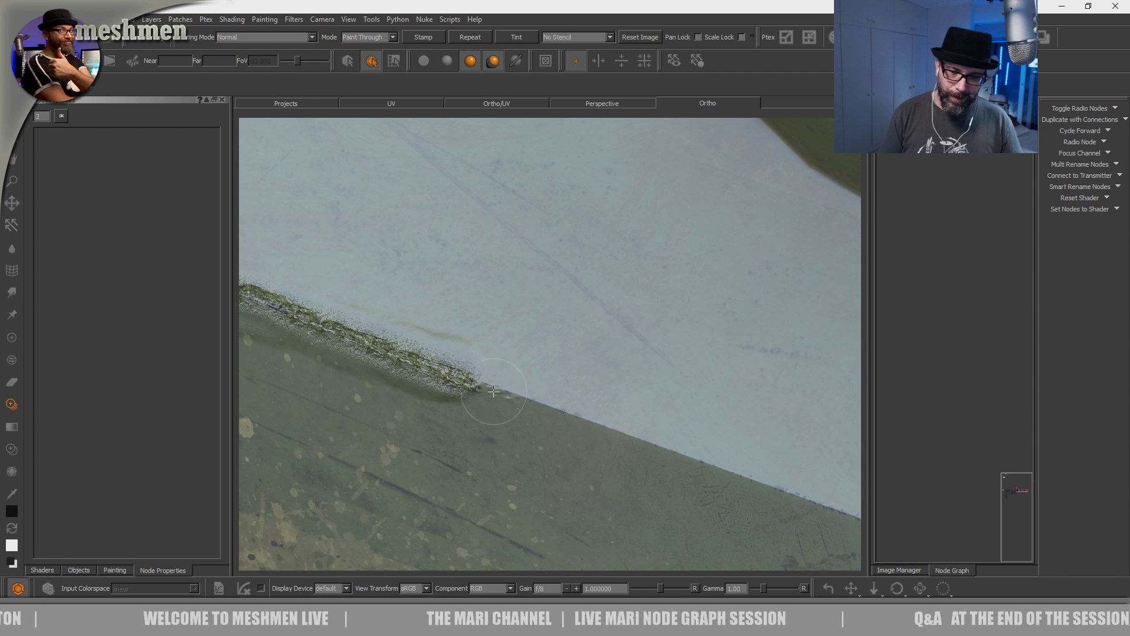
drag(547, 410, 741, 483)
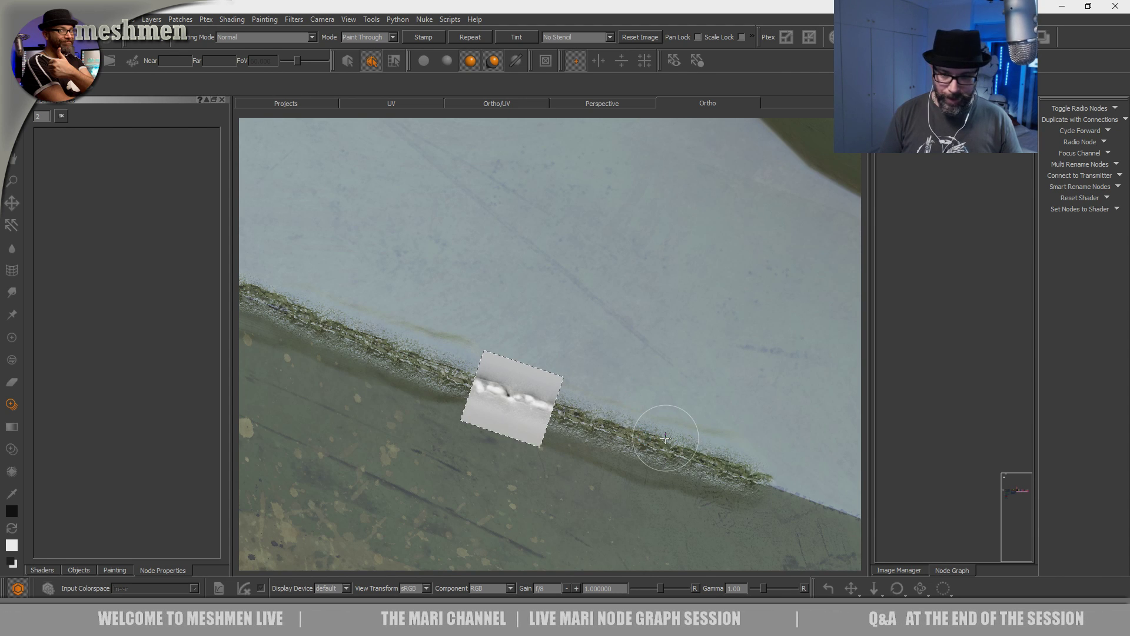
mouse_move(760, 497)
alt+middle_down()
mouse_move(518, 396)
mouse_move(550, 385)
alt+middle_up()
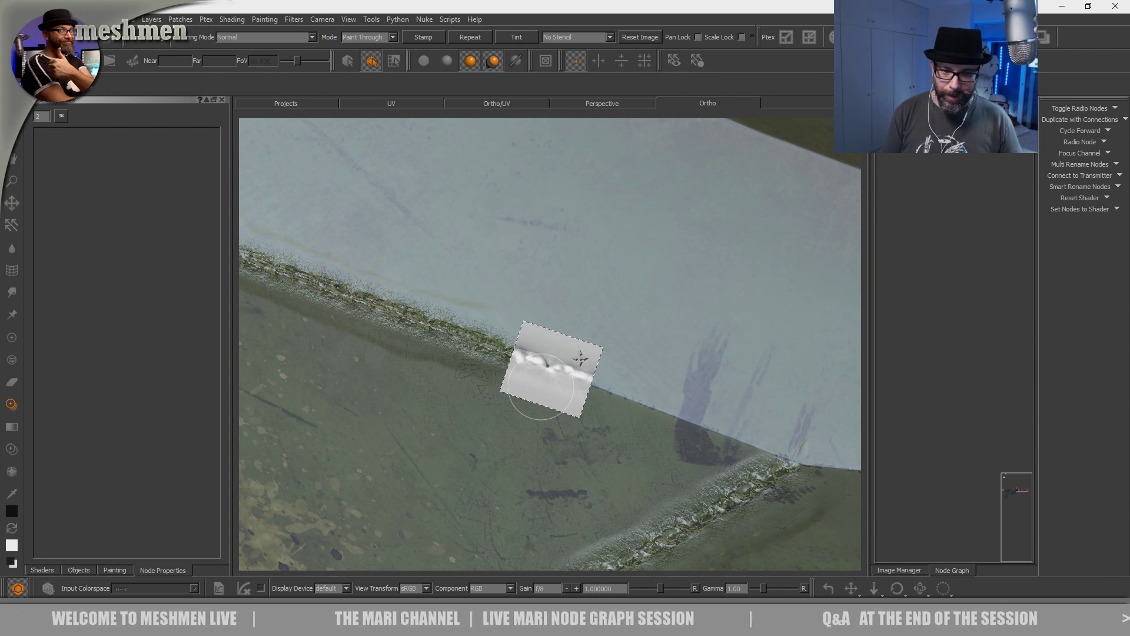
drag(637, 410, 775, 452)
- Zoom into the seam corner and paint the weld down the vertical seam
alt+right_drag(721, 401, 657, 359)
mouse_move(656, 359)
alt+mouse_down()
mouse_move(648, 344)
mouse_move(694, 277)
alt+mouse_up()
alt+right_drag(694, 277, 590, 385)
alt+drag(589, 385, 587, 297)
alt+right_drag(587, 298, 635, 372)
alt+drag(635, 372, 593, 382)
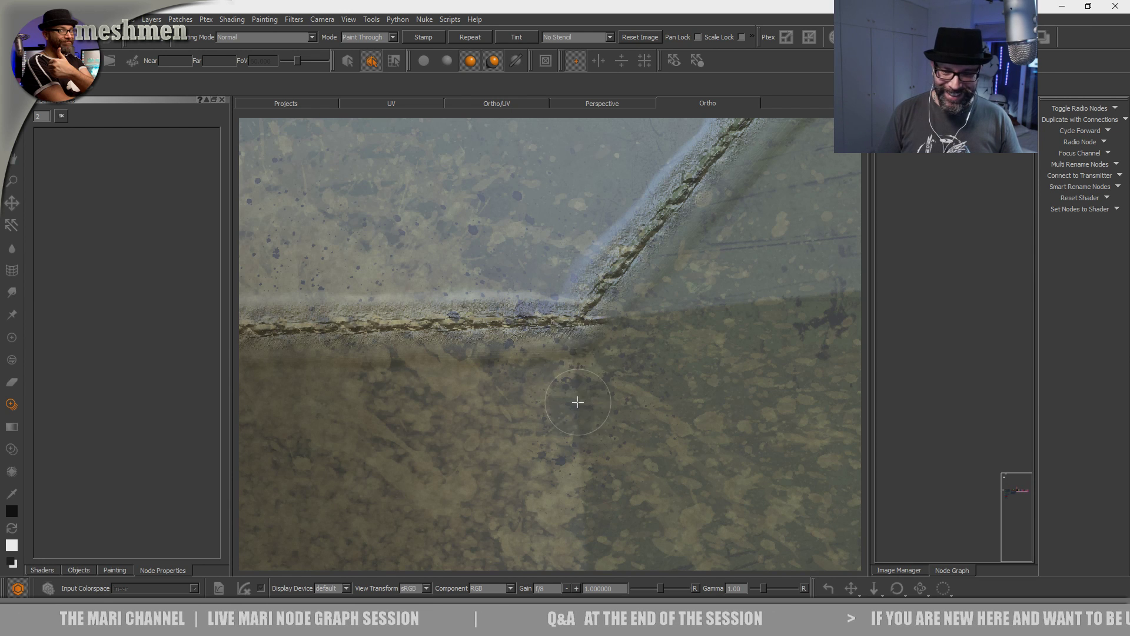
drag(579, 386, 580, 468)
- Realign the weld image at the diagonal seam corner and paint the seam rightward from the junction
alt+middle_drag(612, 471, 615, 337)
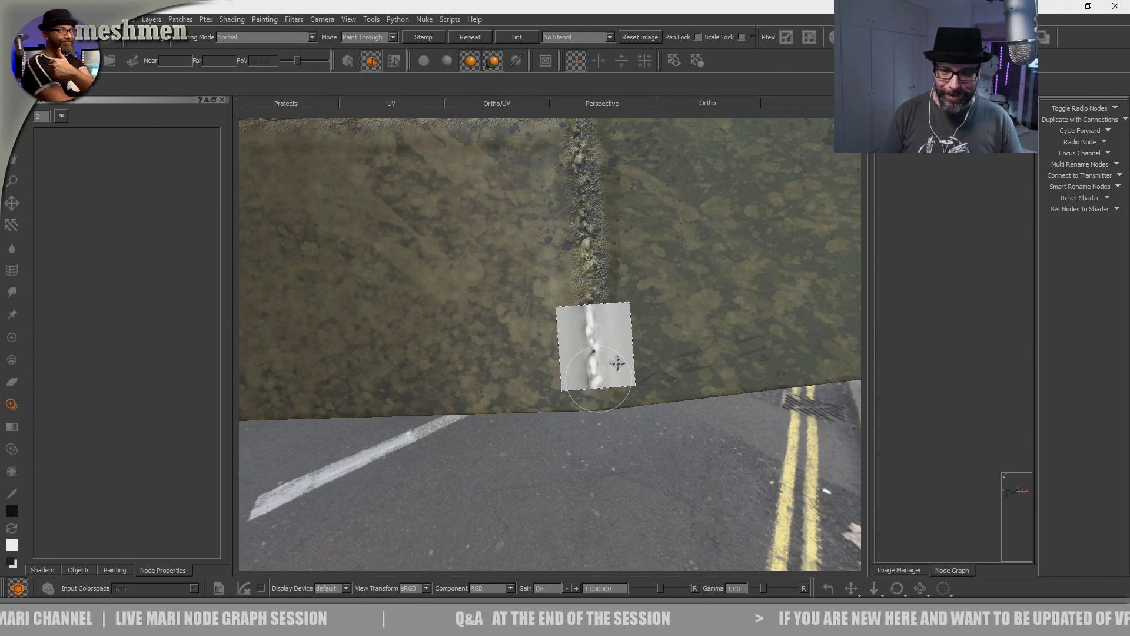
alt+drag(658, 265, 556, 467)
ctrl+drag(461, 401, 478, 318)
shift+drag(612, 377, 520, 419)
mouse_move(501, 393)
mouse_down()
mouse_move(850, 331)
mouse_move(683, 358)
mouse_move(819, 346)
mouse_up()
- Extend the weld seam right, painting out its excess end with the plain brush
key(p)
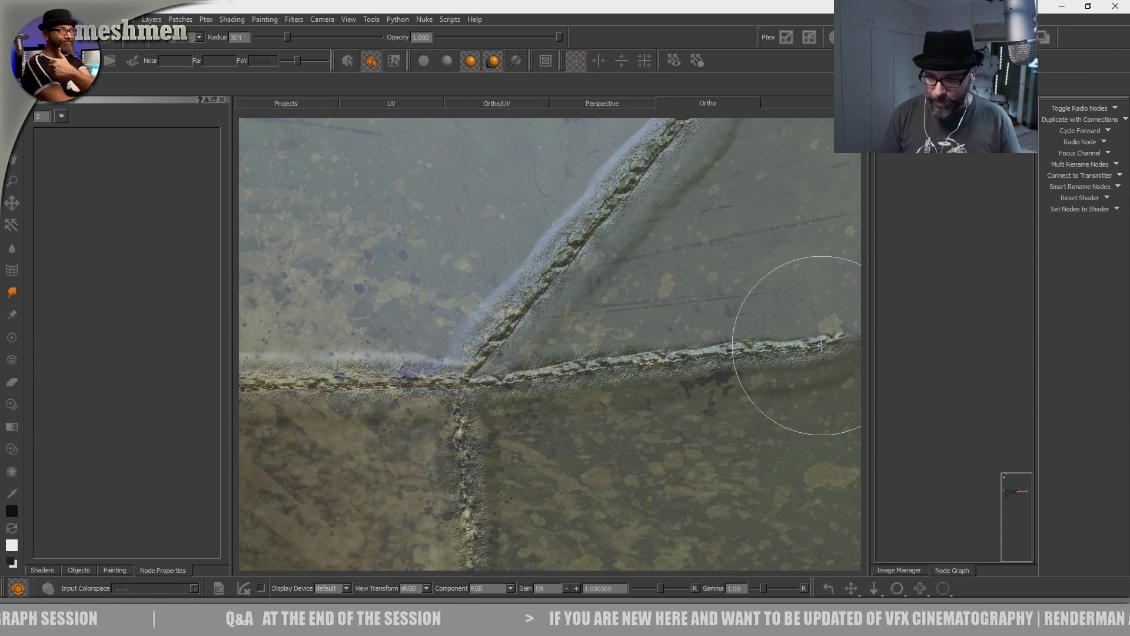
mouse_move(711, 395)
middle_down()
mouse_move(727, 396)
mouse_move(674, 414)
mouse_move(670, 427)
mouse_move(673, 416)
mouse_move(605, 418)
mouse_move(541, 443)
middle_up()
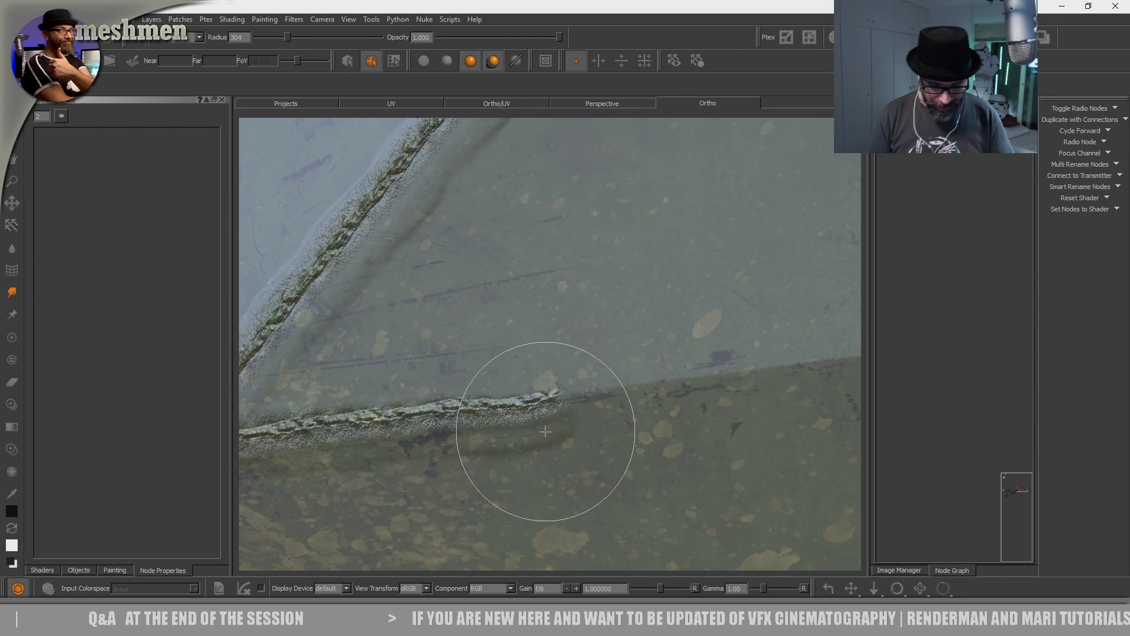
key(c)
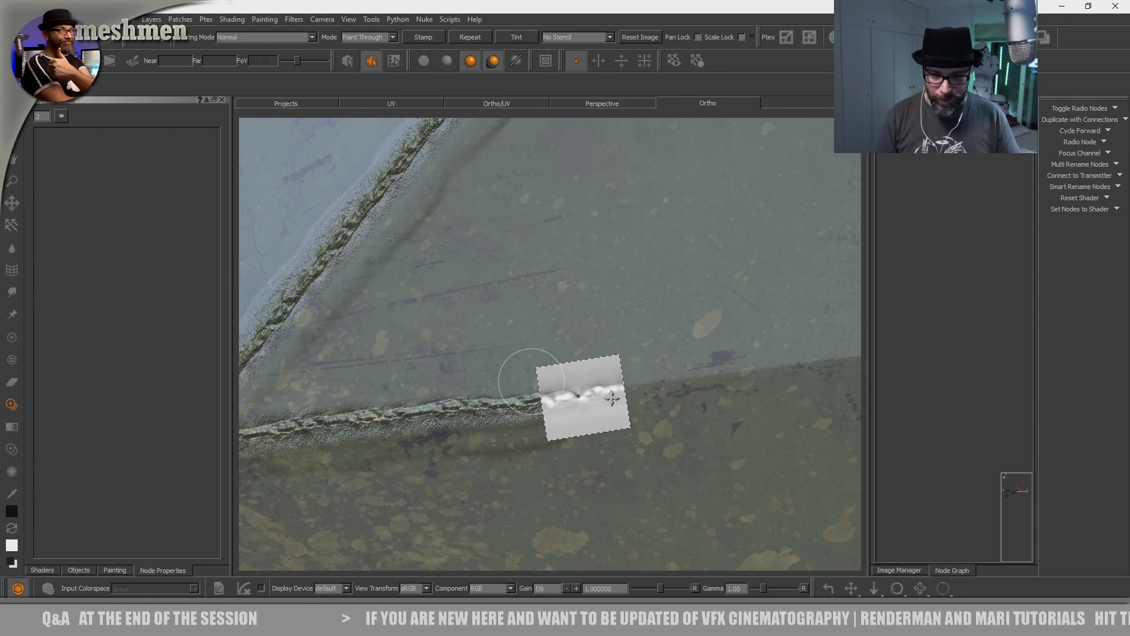
drag(609, 397, 743, 380)
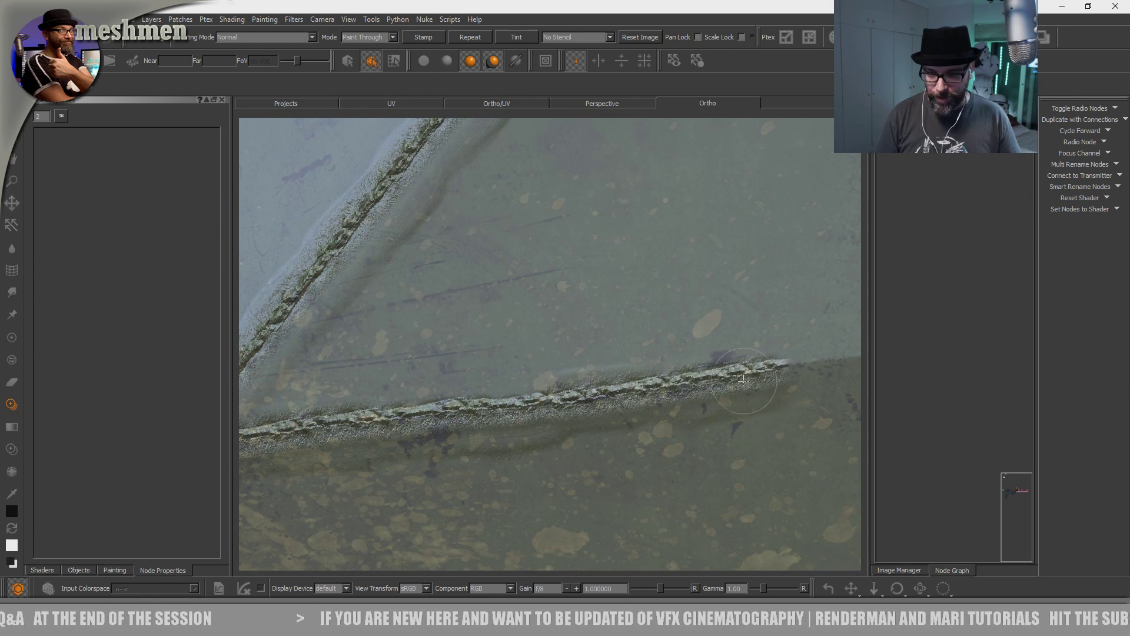
key(p)
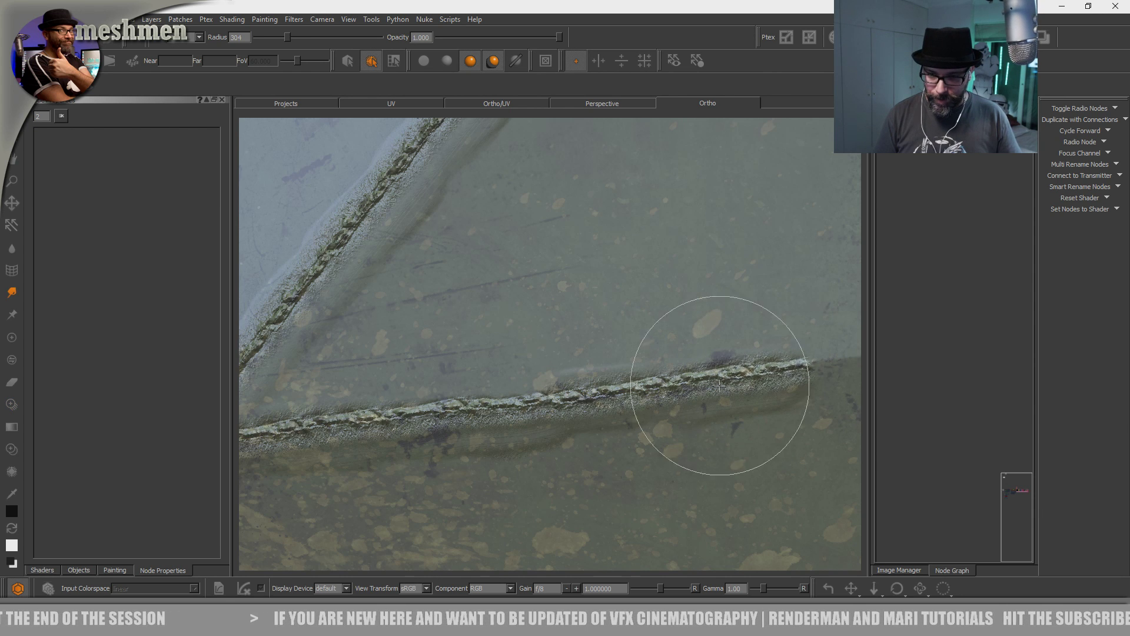
mouse_move(710, 404)
mouse_down()
mouse_move(663, 424)
mouse_move(524, 416)
mouse_move(517, 461)
mouse_move(543, 465)
mouse_up()
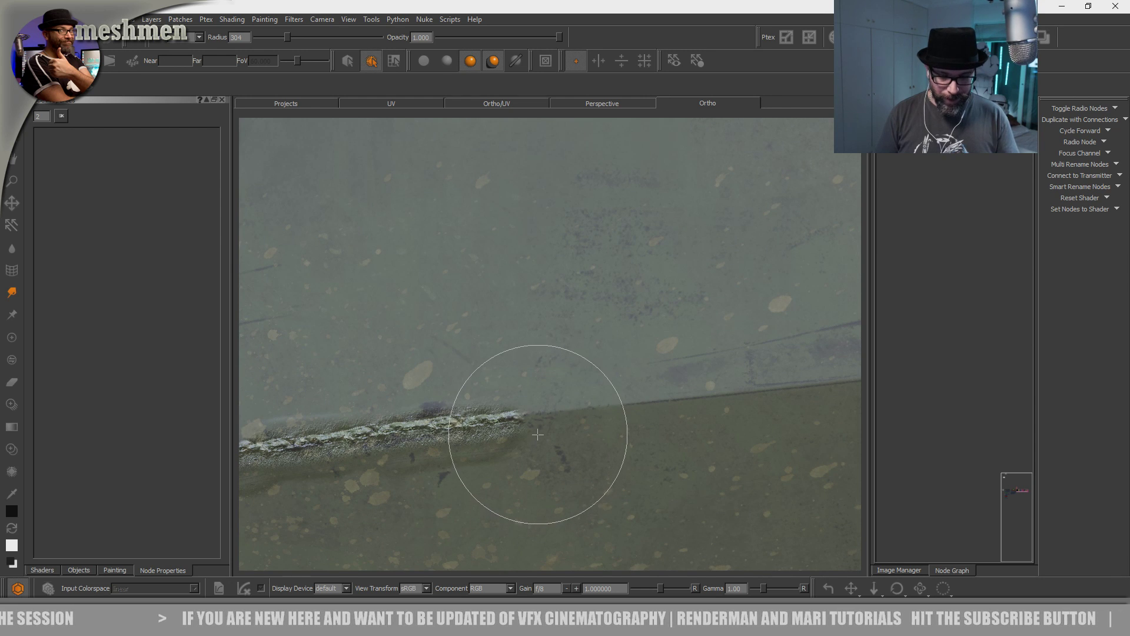
key(c)
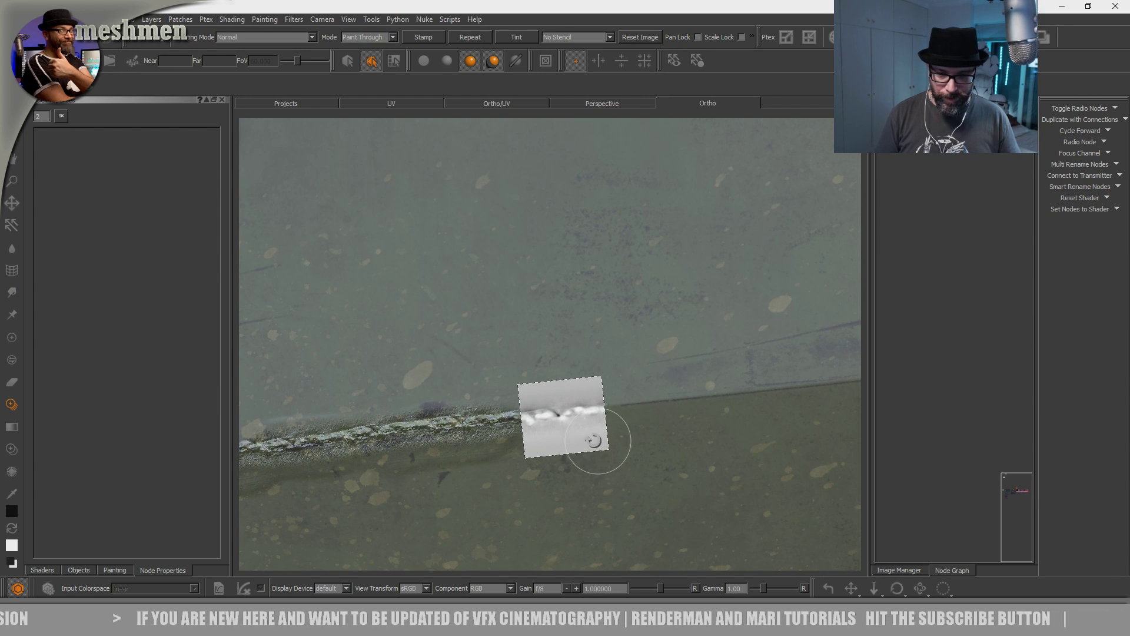
drag(590, 409, 811, 384)
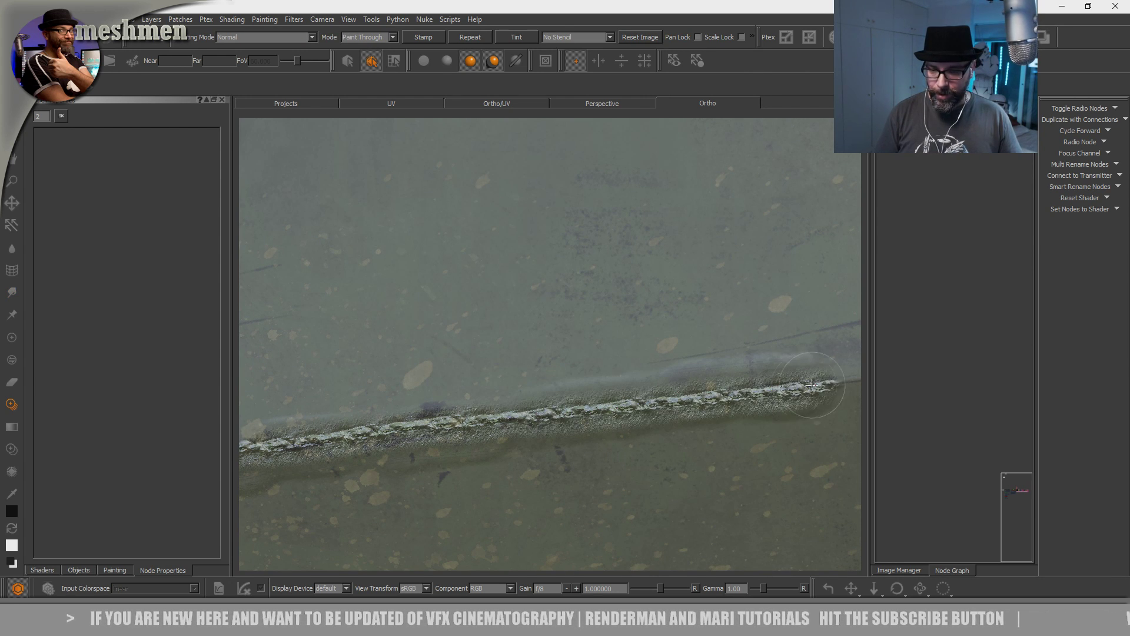
- Carry the weld seam across the blue shield and up the panel edge to the top corner
alt+middle_drag(703, 426, 415, 454)
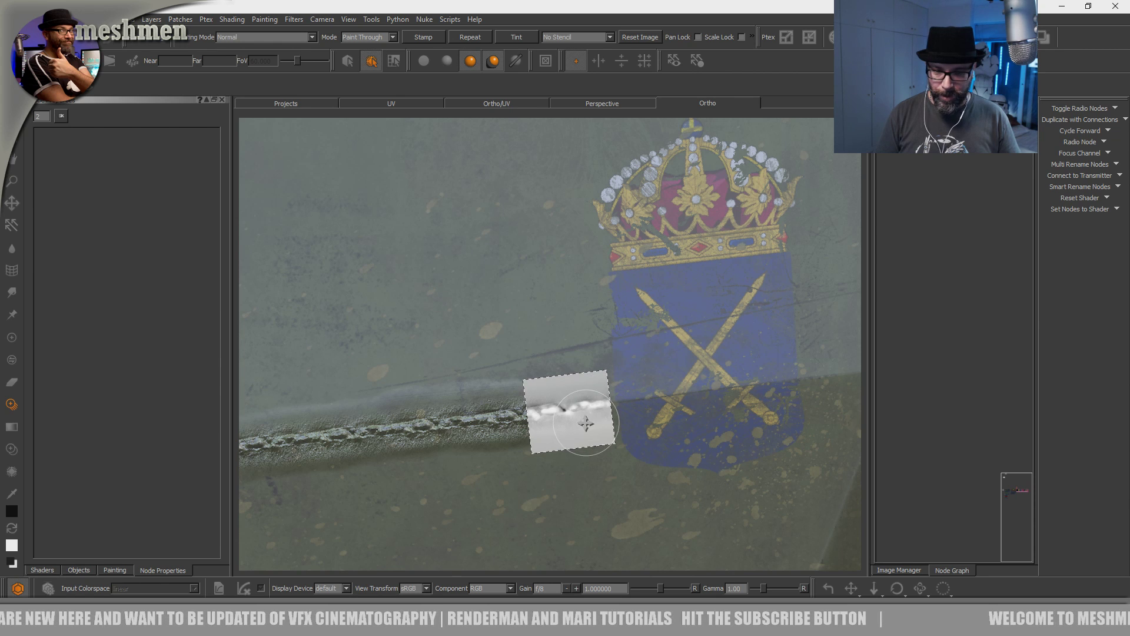
drag(637, 401, 839, 372)
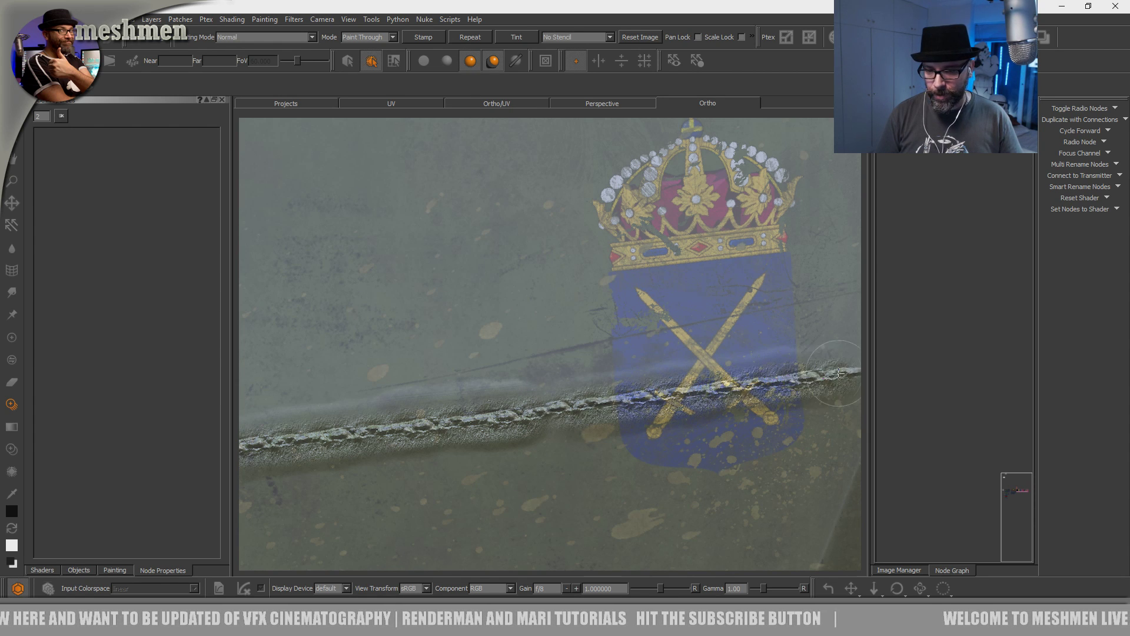
alt+middle_drag(652, 405, 510, 409)
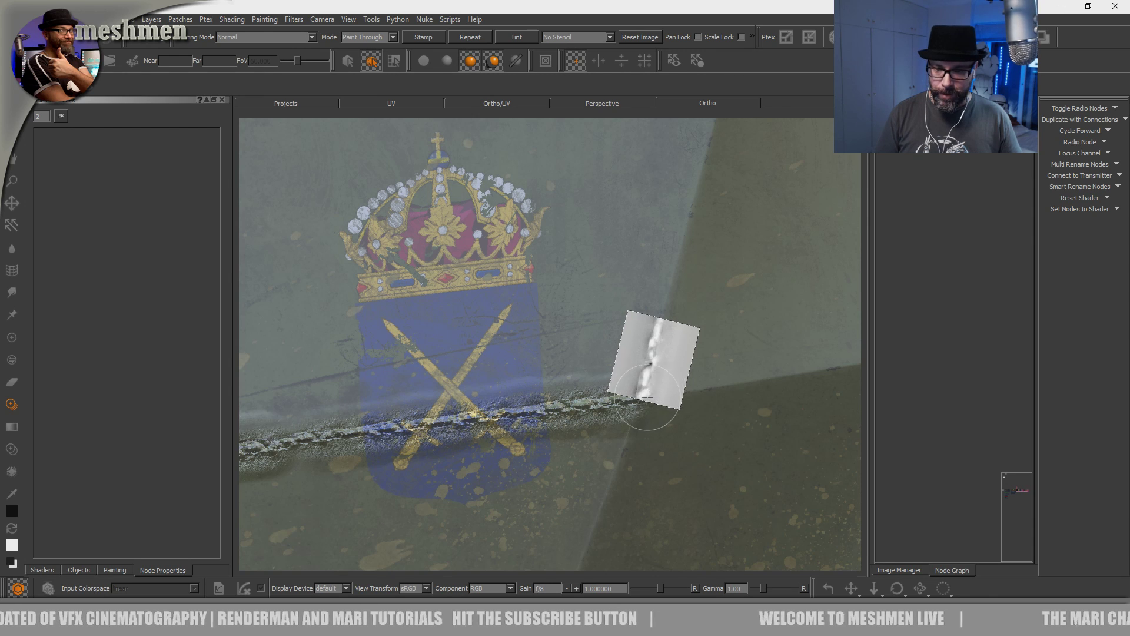
mouse_move(648, 369)
mouse_down()
mouse_move(686, 206)
mouse_move(669, 270)
mouse_up()
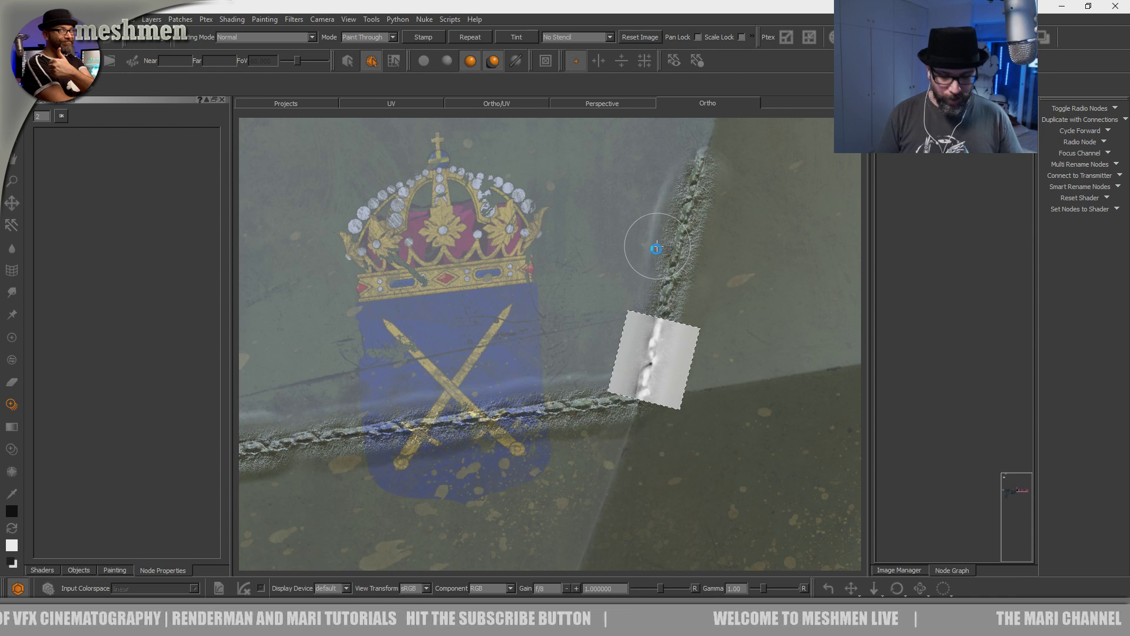
alt+middle_drag(706, 222, 612, 404)
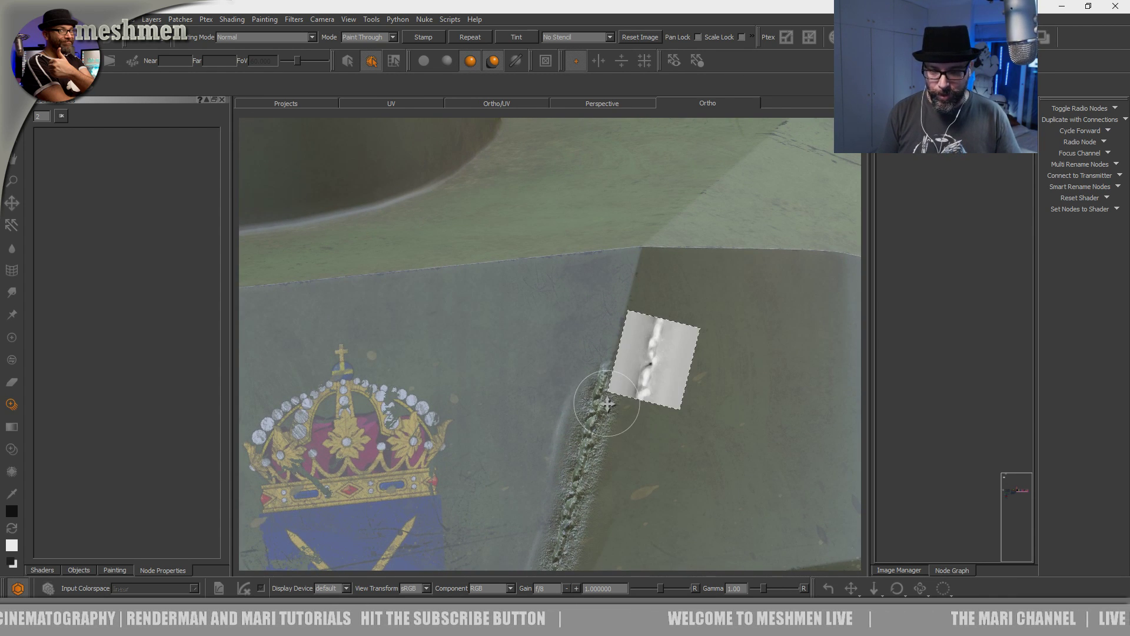
drag(615, 360, 622, 345)
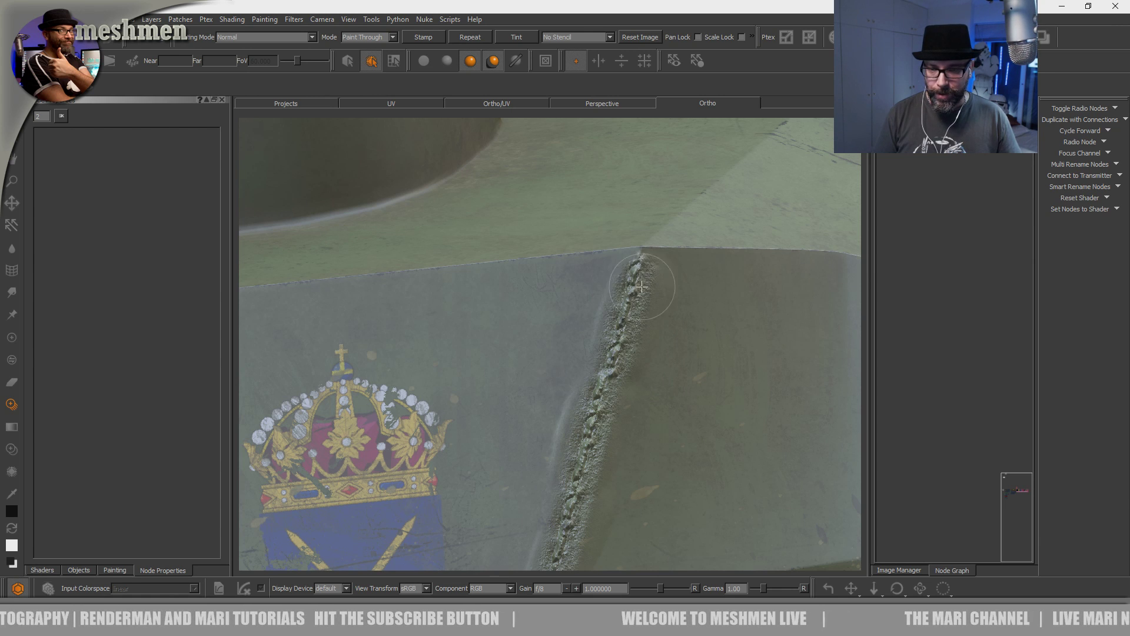
drag(643, 279, 634, 294)
alt+middle_drag(438, 312, 603, 295)
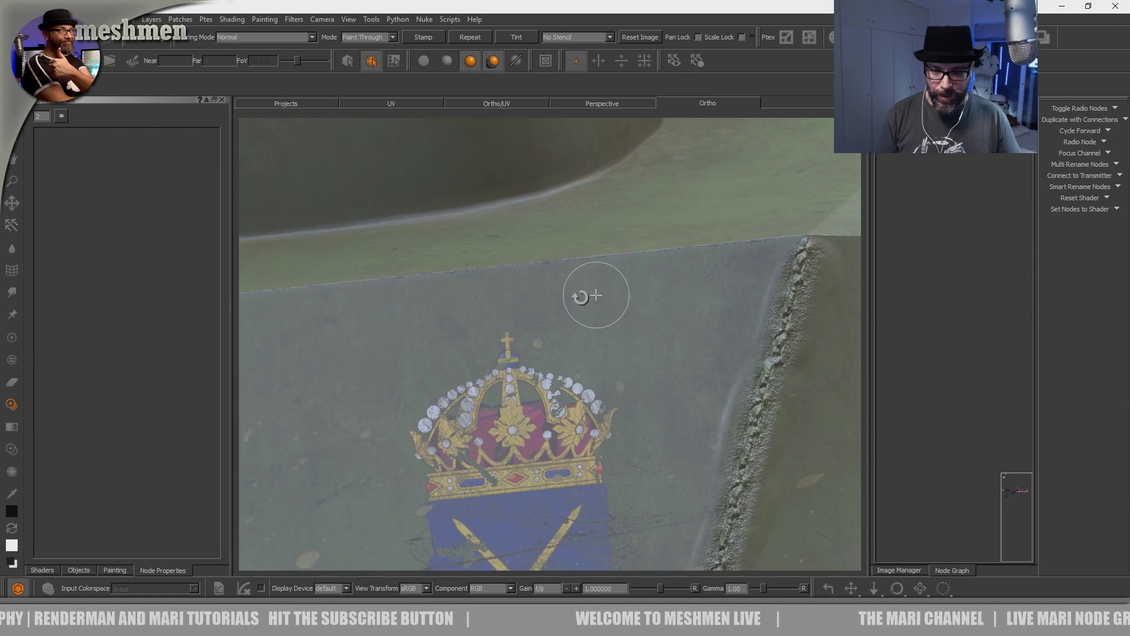
alt+right_drag(603, 295, 598, 394)
alt+middle_drag(598, 393, 648, 366)
mouse_move(686, 357)
alt+mouse_down()
mouse_move(481, 335)
mouse_move(522, 373)
alt+mouse_up()
mouse_move(466, 288)
alt+mouse_down()
mouse_move(571, 331)
mouse_move(532, 387)
mouse_move(591, 405)
mouse_move(541, 398)
alt+mouse_up()
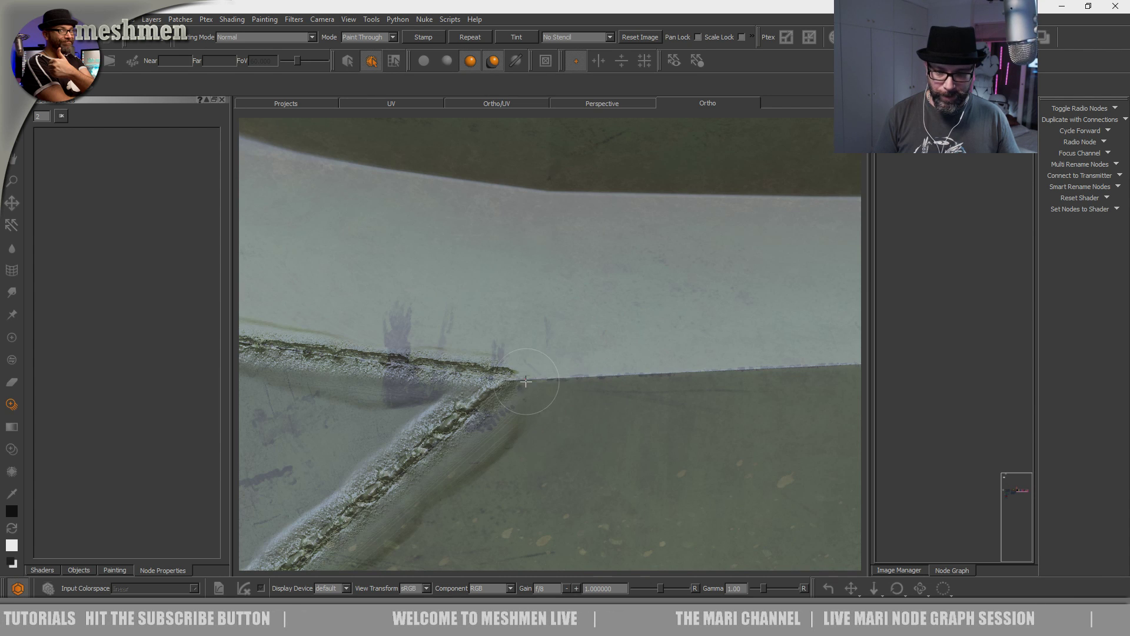
- Undo the stray seam stroke and go back to the Clone Stamp tool
drag(676, 375, 756, 370)
key(p)
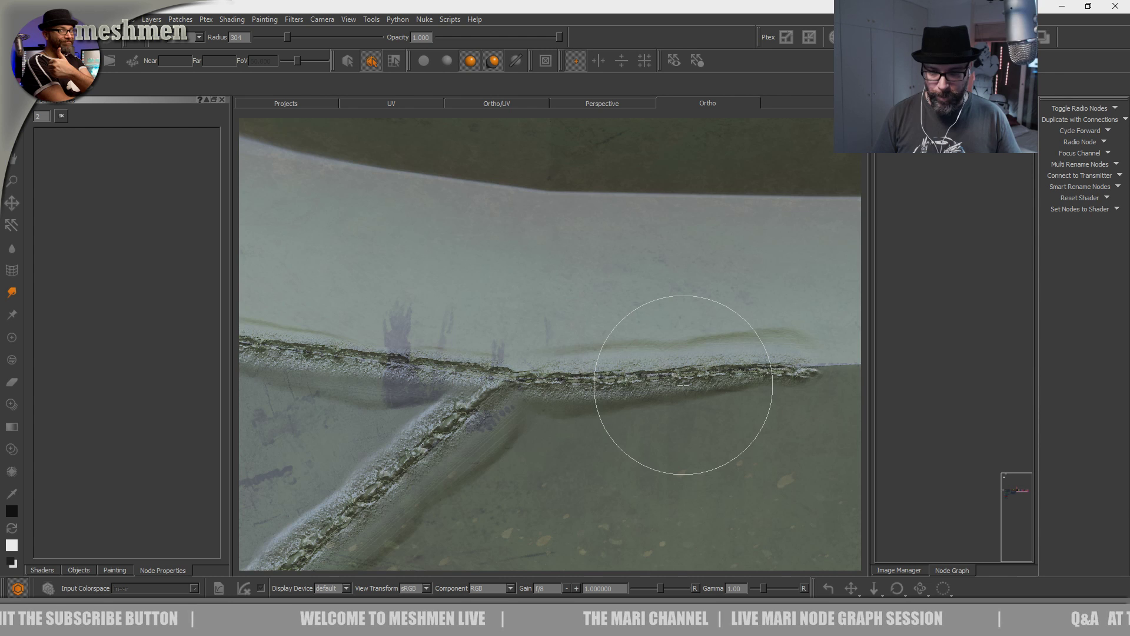
key(ctrl+z)
key(ctrl+z)
key(ctrl+z)
key(c)
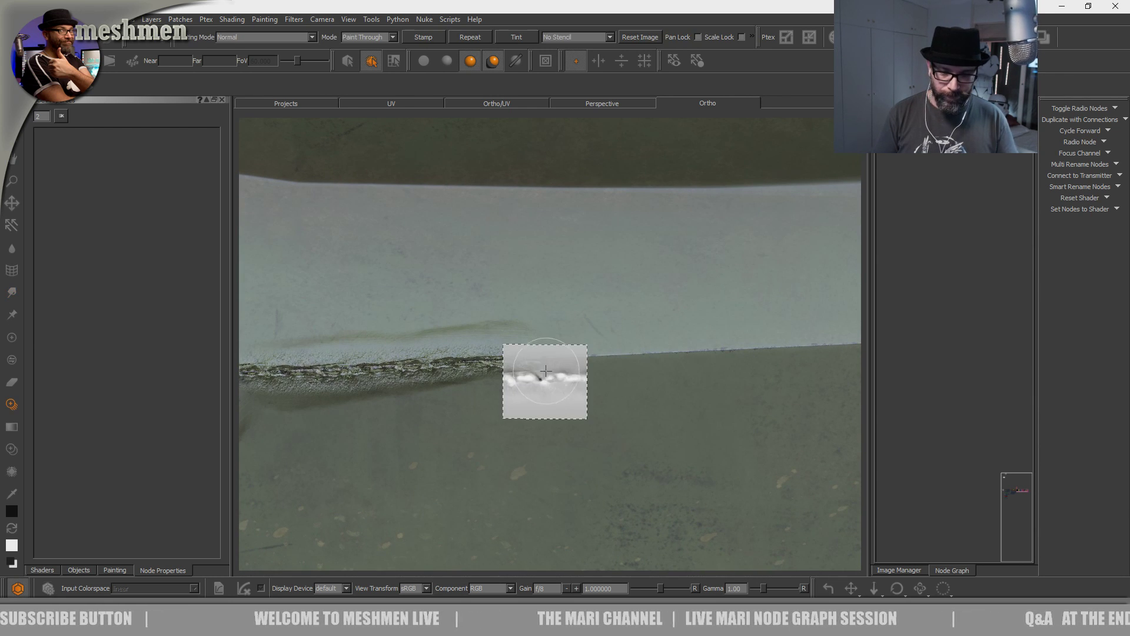
- Stamp the weld seam rightward along the full long edge above the crown emblem
mouse_move(590, 355)
mouse_down()
mouse_move(782, 354)
mouse_move(752, 371)
mouse_up()
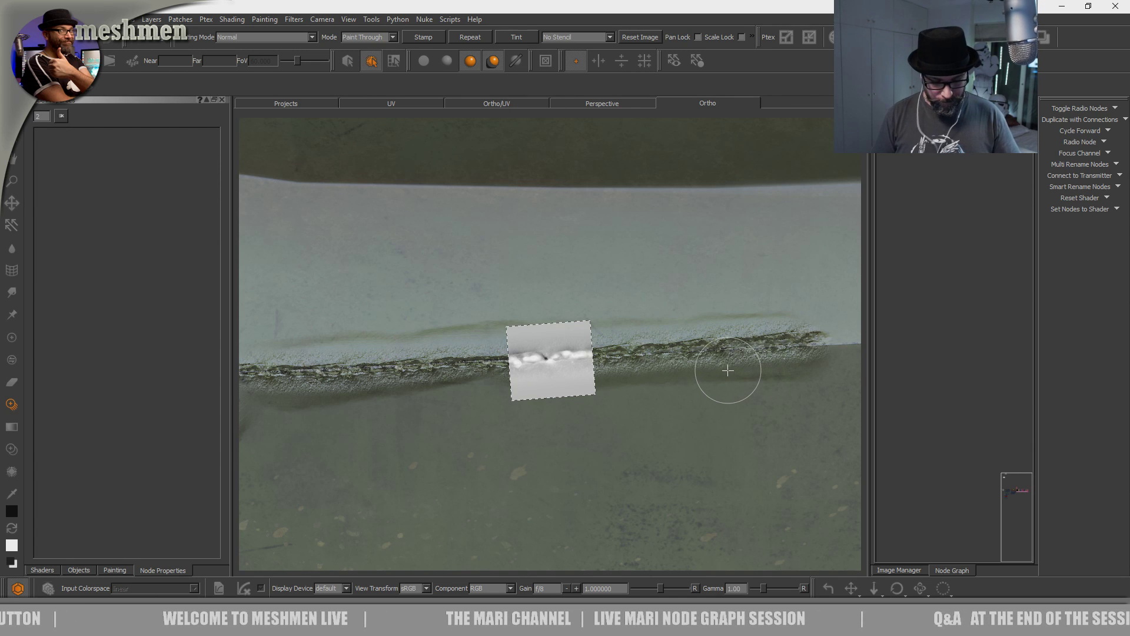
mouse_move(783, 361)
middle_down()
mouse_move(467, 374)
mouse_move(517, 375)
middle_up()
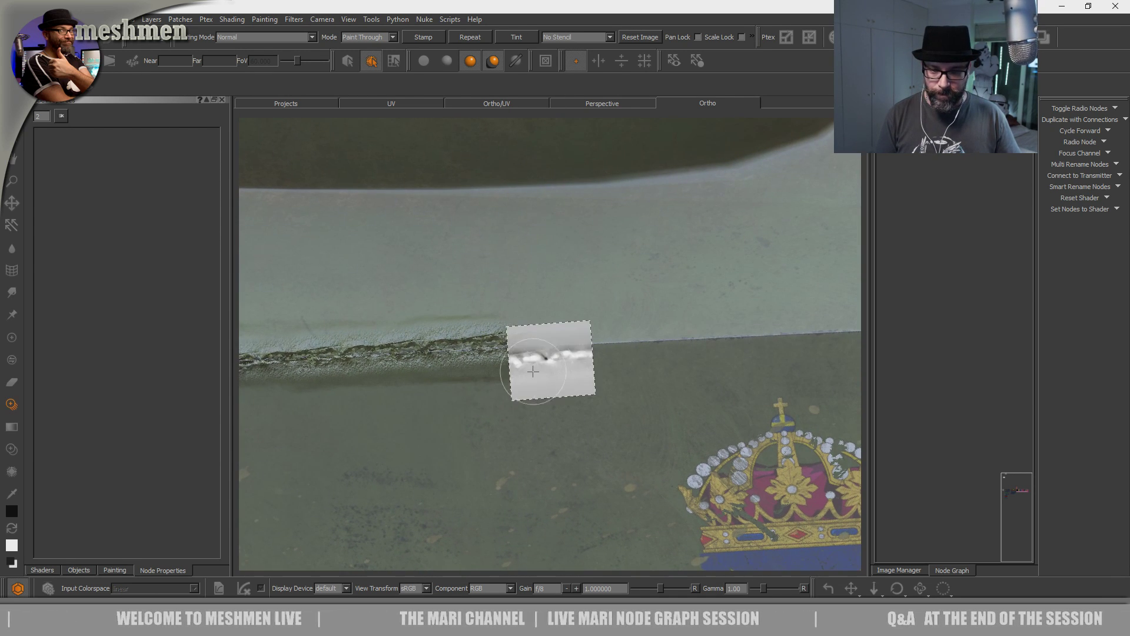
drag(613, 351, 803, 353)
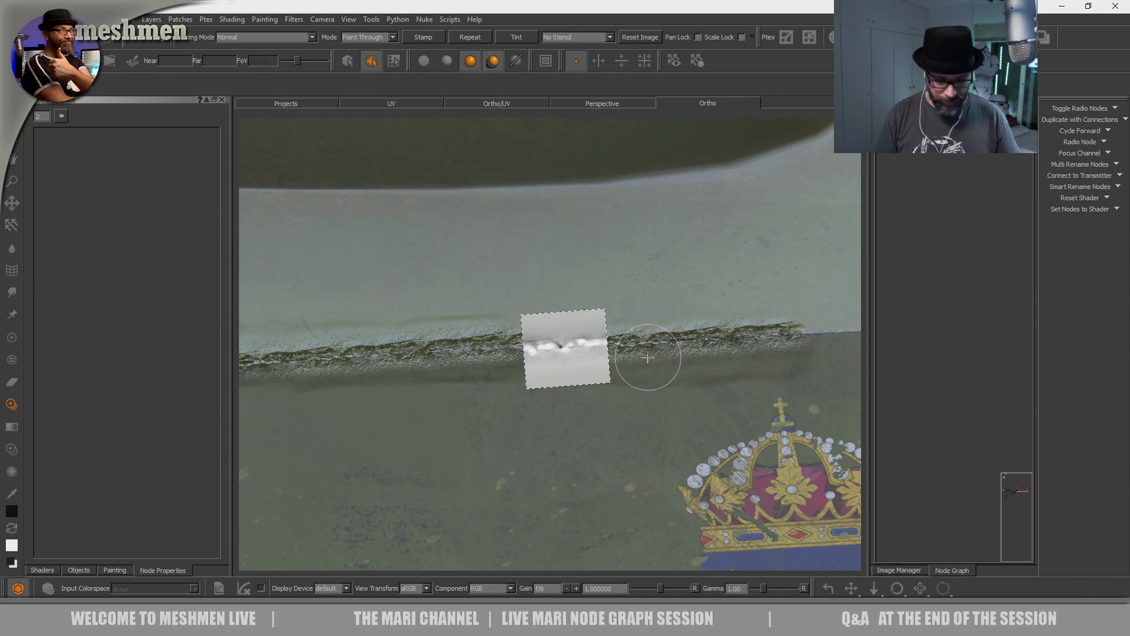
middle_drag(753, 405, 495, 417)
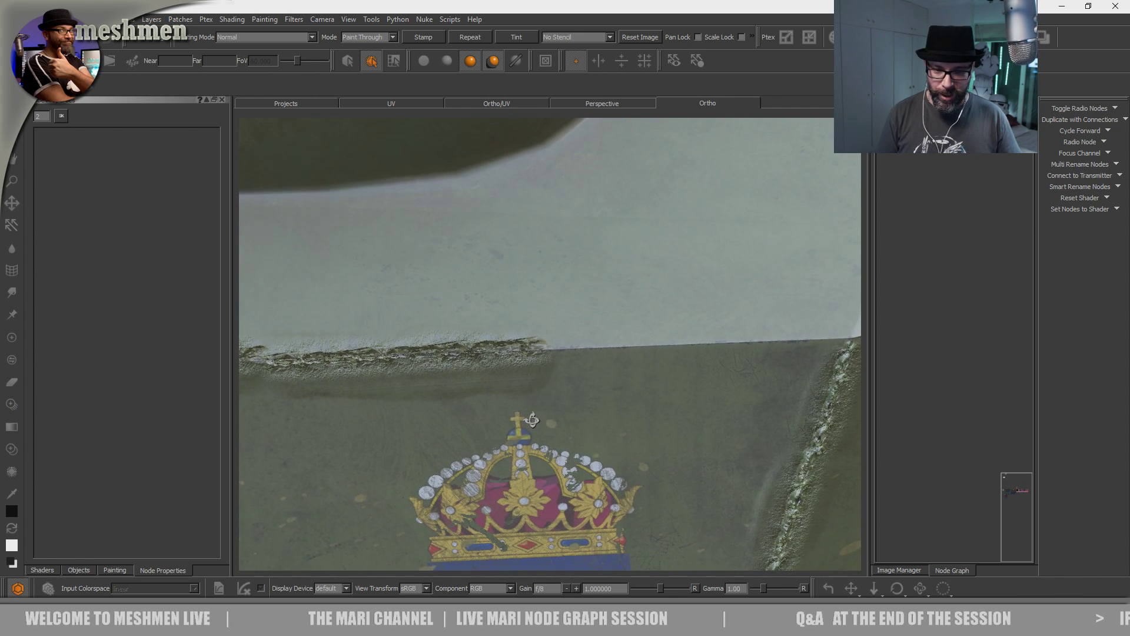
drag(544, 342, 832, 340)
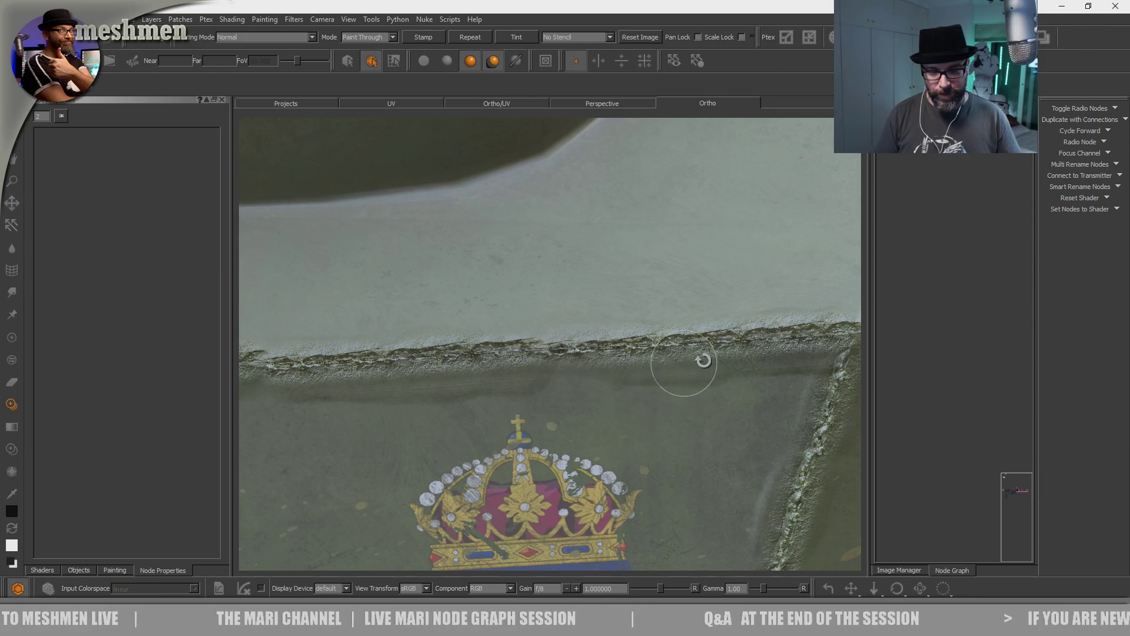
- Stamp a diagonal weld seam down the panel edge beside the crown emblem
alt+right_drag(703, 360, 512, 414)
alt+drag(512, 414, 500, 377)
alt+middle_drag(465, 429, 512, 366)
alt+drag(512, 366, 538, 366)
alt+right_drag(537, 365, 633, 327)
alt+drag(633, 327, 532, 396)
alt+right_drag(532, 397, 606, 380)
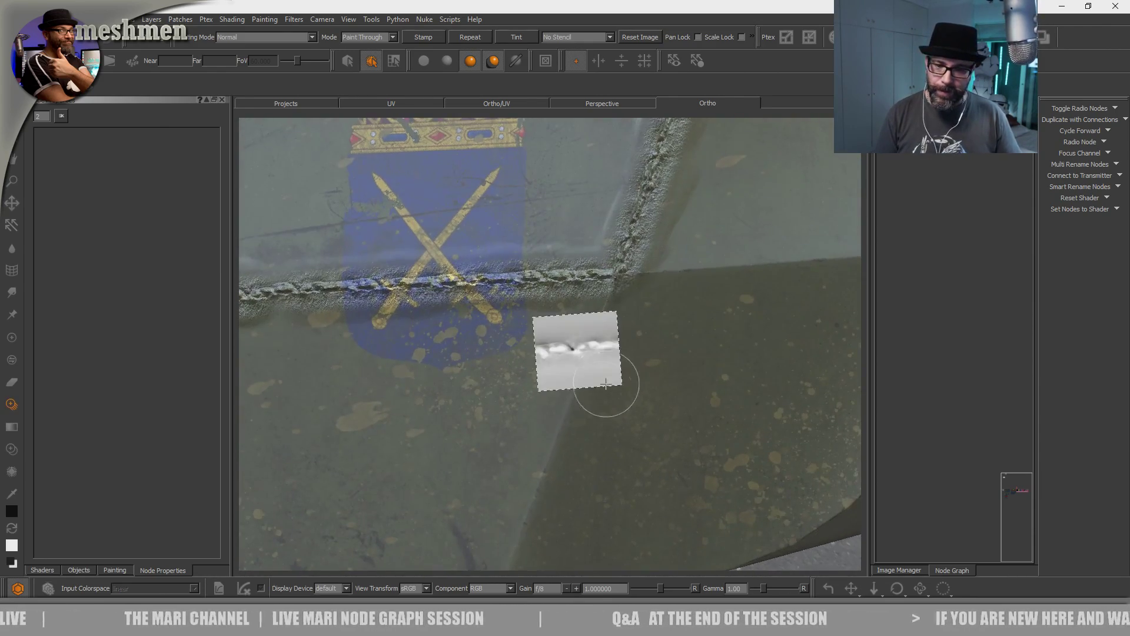
mouse_move(614, 323)
mouse_down()
mouse_move(532, 482)
mouse_move(548, 455)
mouse_up()
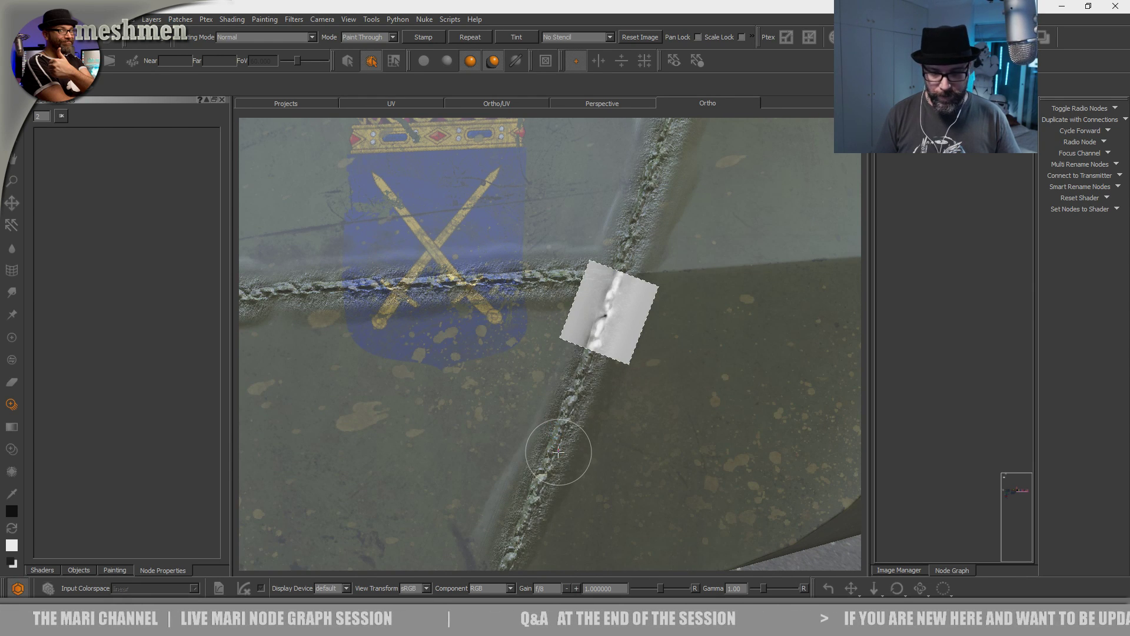
- Align the weld stamp and paint it rightward along the lower panel line, committing the projection
mouse_move(546, 526)
alt+mouse_down()
mouse_move(600, 321)
mouse_move(569, 348)
alt+mouse_up()
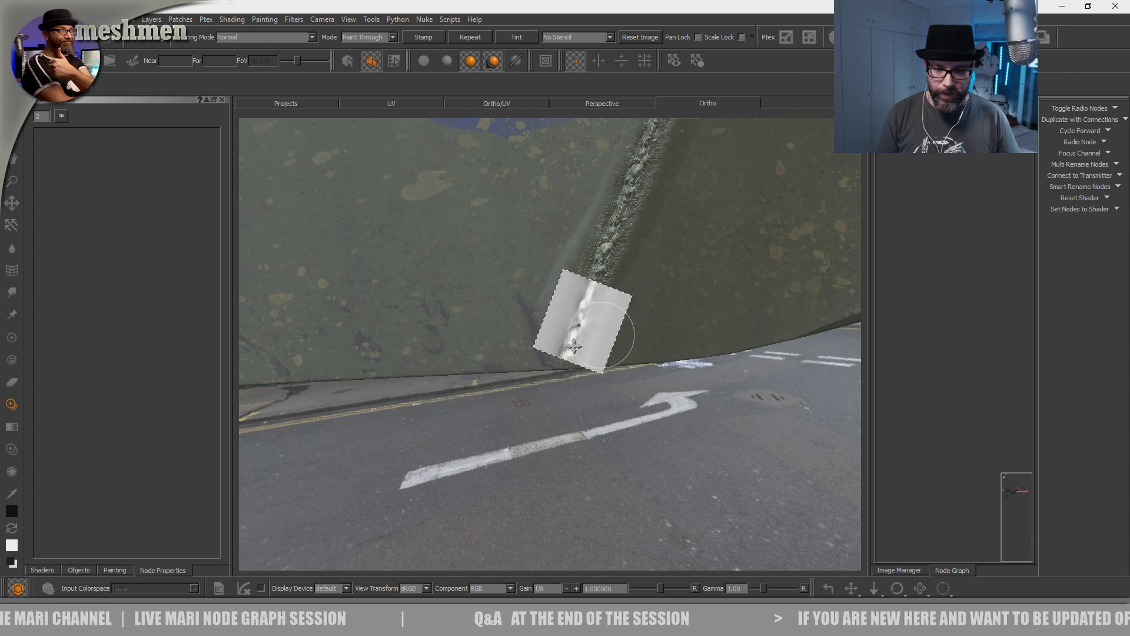
mouse_move(555, 393)
alt+mouse_down()
mouse_move(701, 302)
mouse_move(565, 408)
mouse_move(570, 396)
mouse_move(604, 448)
mouse_move(621, 418)
alt+mouse_up()
ctrl+drag(621, 418, 528, 404)
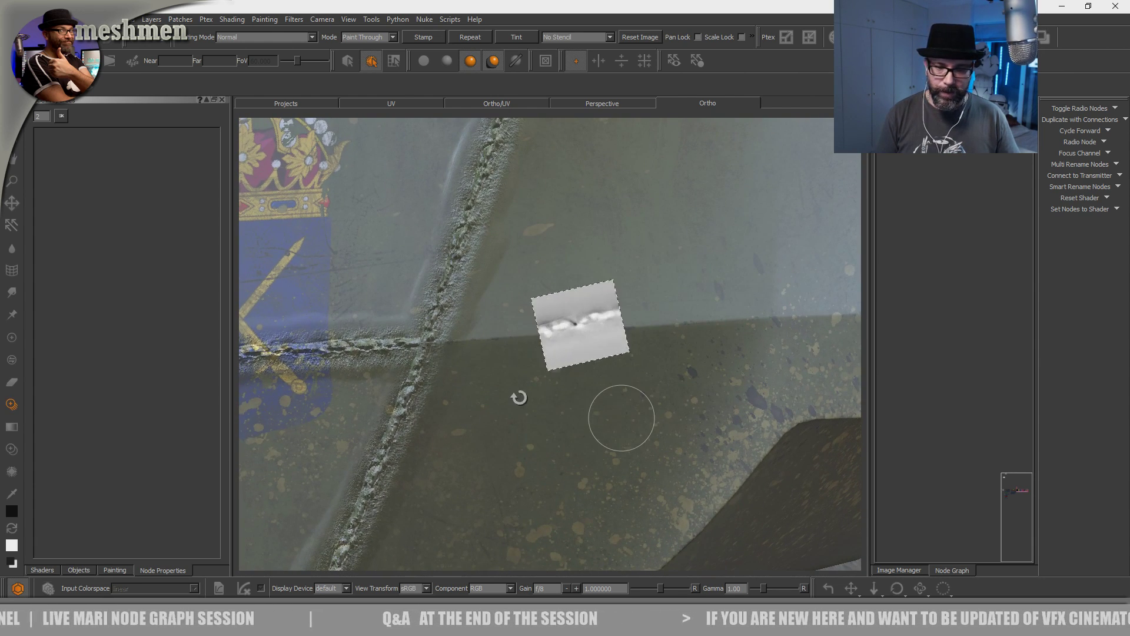
shift+drag(577, 328, 470, 349)
drag(442, 344, 789, 330)
key(b)
- Turn on the mesh wireframe and set the weld stamp upright on the vertical panel seam
alt+middle_drag(746, 251, 684, 401)
mouse_move(684, 400)
alt+right_down()
mouse_move(629, 377)
mouse_move(612, 432)
alt+right_up()
alt+drag(612, 431, 625, 384)
alt+middle_drag(625, 383, 618, 406)
alt+drag(618, 405, 619, 410)
alt+right_drag(619, 409, 627, 416)
mouse_move(627, 416)
alt+middle_down()
mouse_move(587, 391)
mouse_move(506, 378)
alt+middle_up()
key(w)
alt+right_drag(506, 378, 561, 409)
mouse_move(561, 409)
alt+mouse_down()
mouse_move(588, 406)
mouse_move(497, 283)
alt+mouse_up()
mouse_move(496, 330)
mouse_down()
mouse_move(517, 335)
mouse_move(567, 444)
mouse_move(538, 365)
mouse_move(538, 126)
mouse_move(527, 126)
mouse_up()
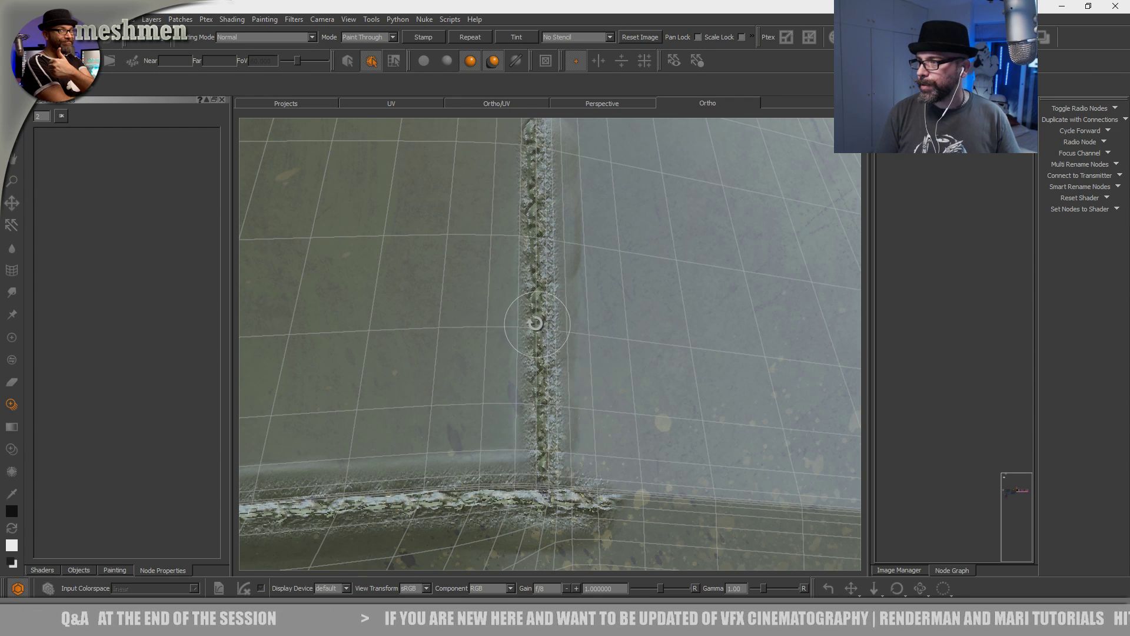
- Follow the vertical panel seam and extend the weld strip upward toward its top corner
alt+middle_drag(559, 277, 548, 392)
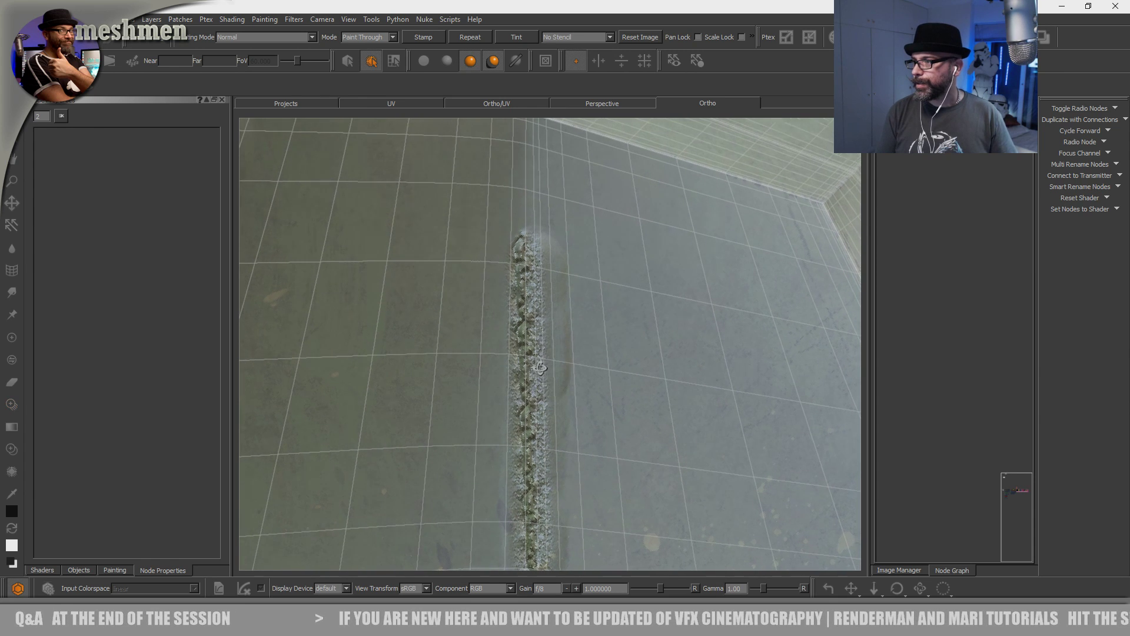
alt+middle_drag(540, 348, 539, 382)
alt+drag(539, 382, 542, 378)
shift+drag(548, 428, 531, 224)
drag(528, 279, 523, 181)
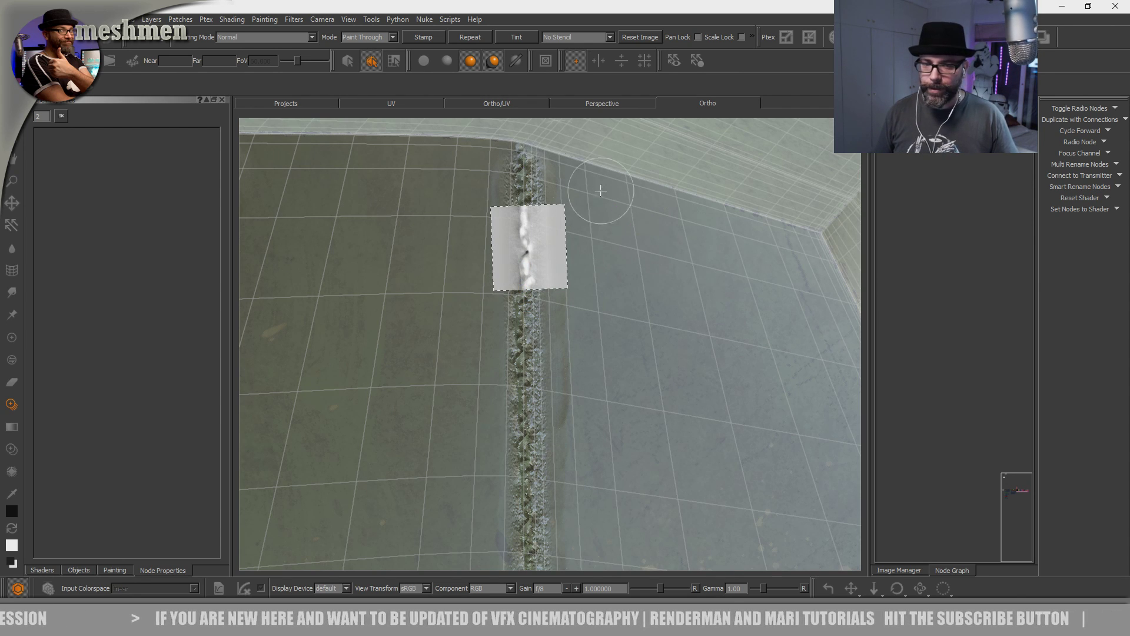
alt+drag(470, 206, 477, 207)
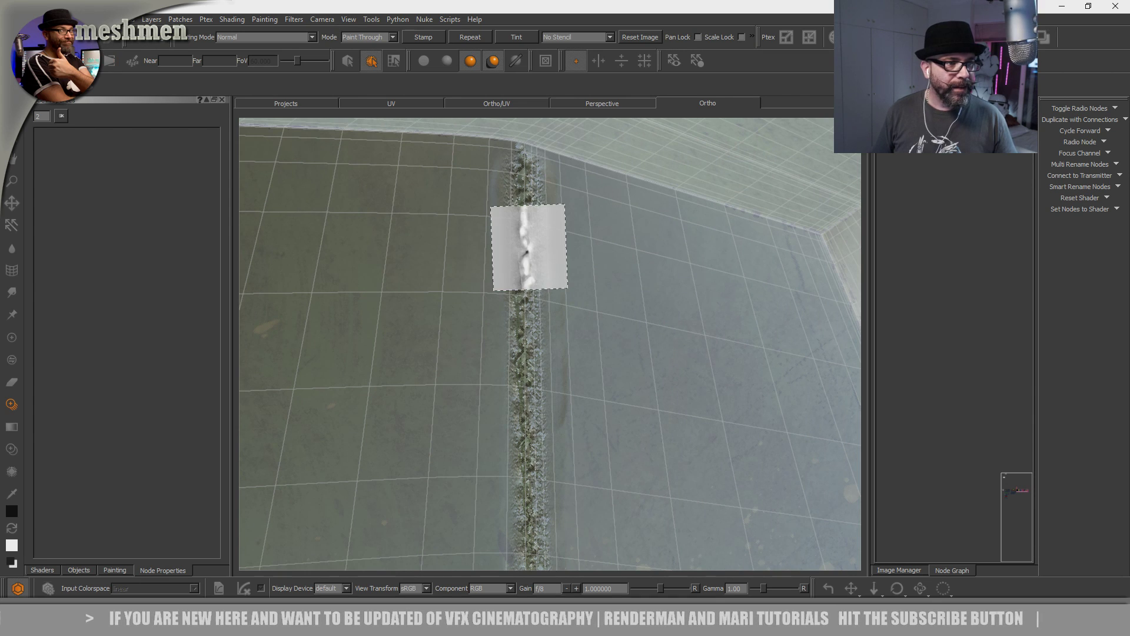
key(p)
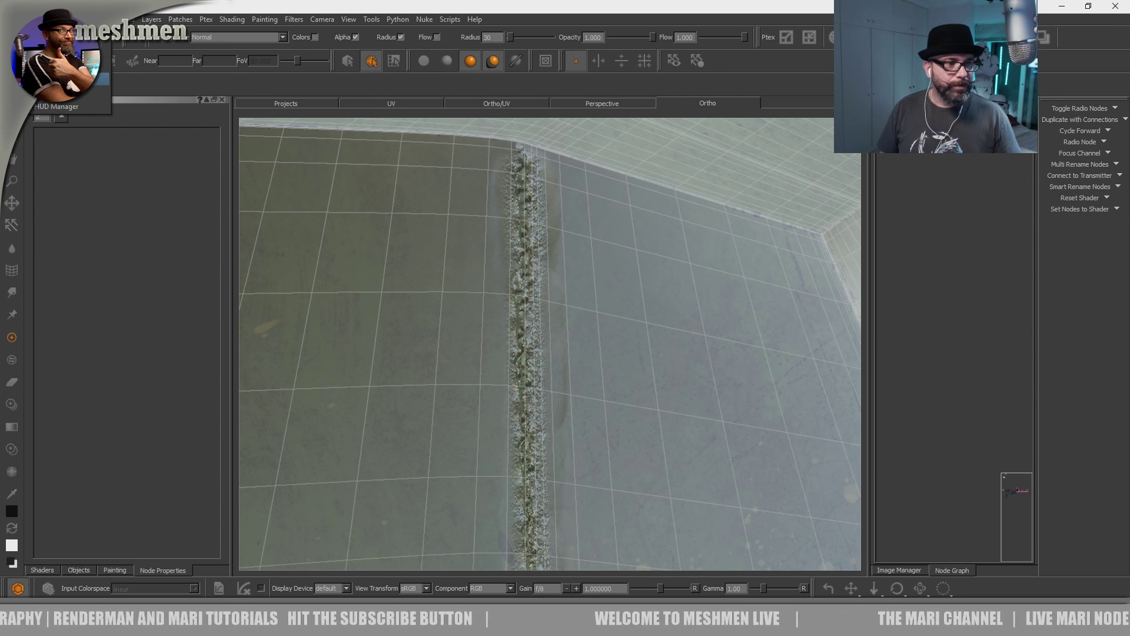
- Create a new custom toolbar with a personal name and move it back to the top
click(71, 79)
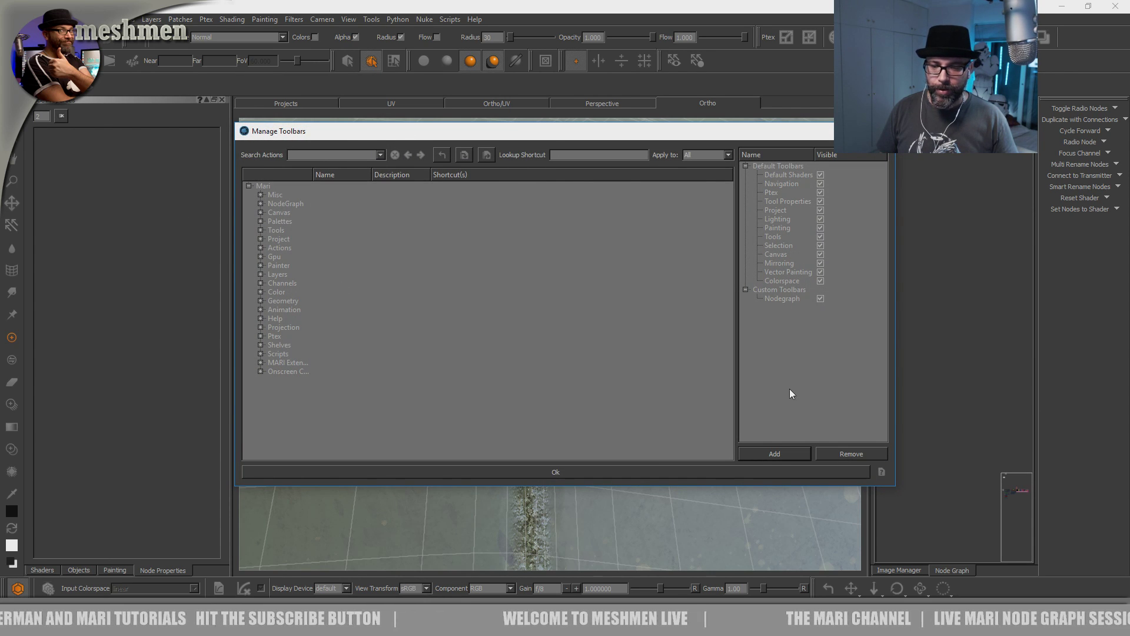
click(775, 453)
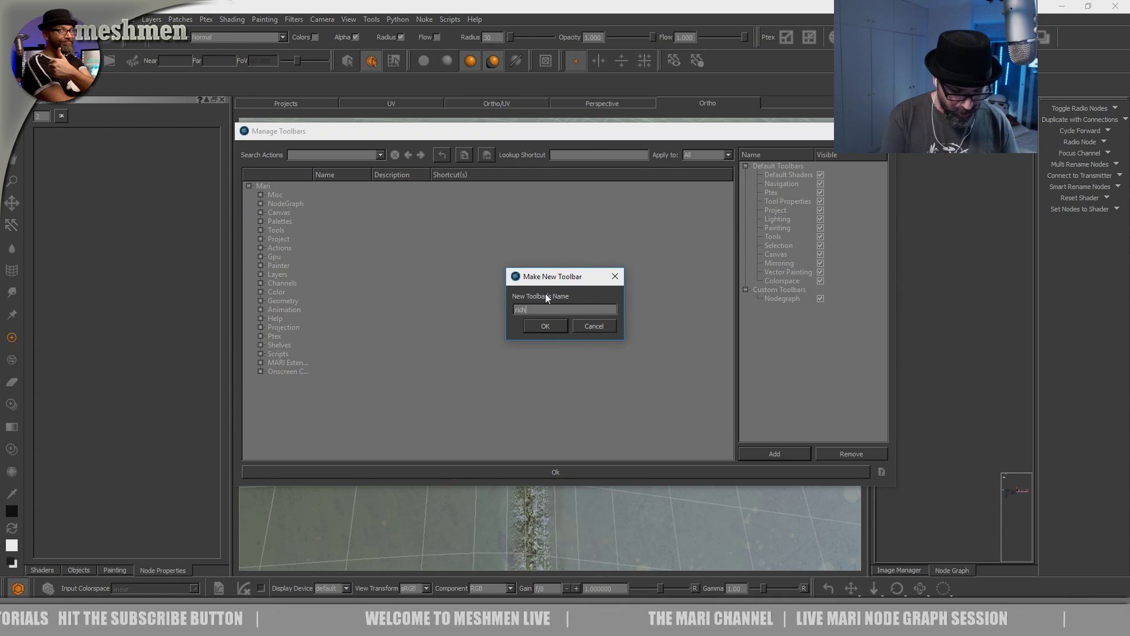
text(richard moss)
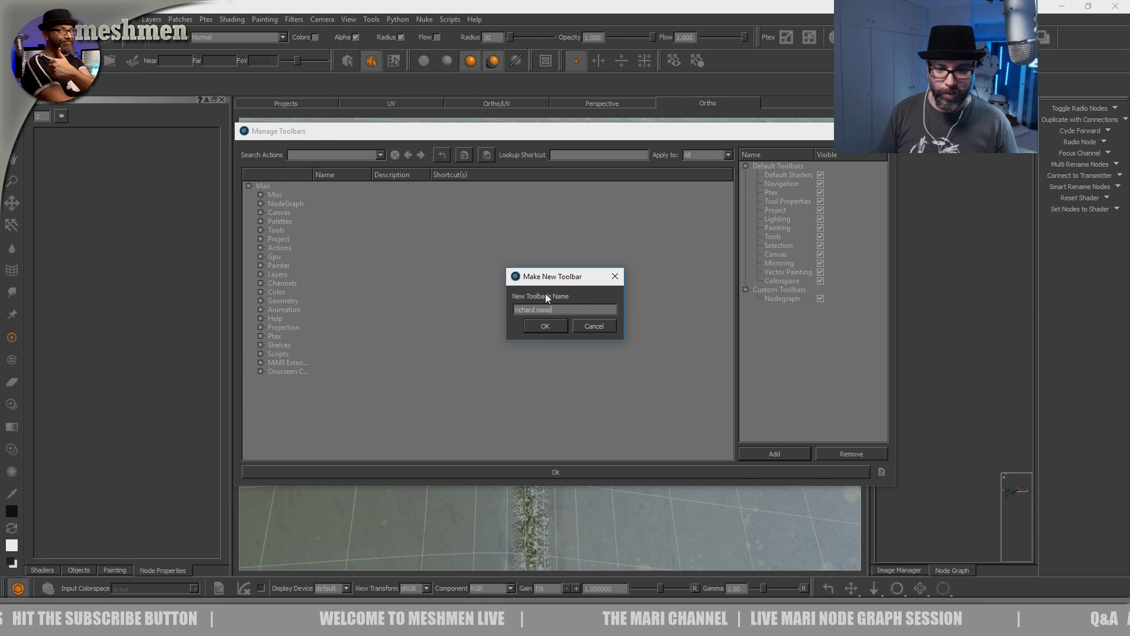
click(541, 327)
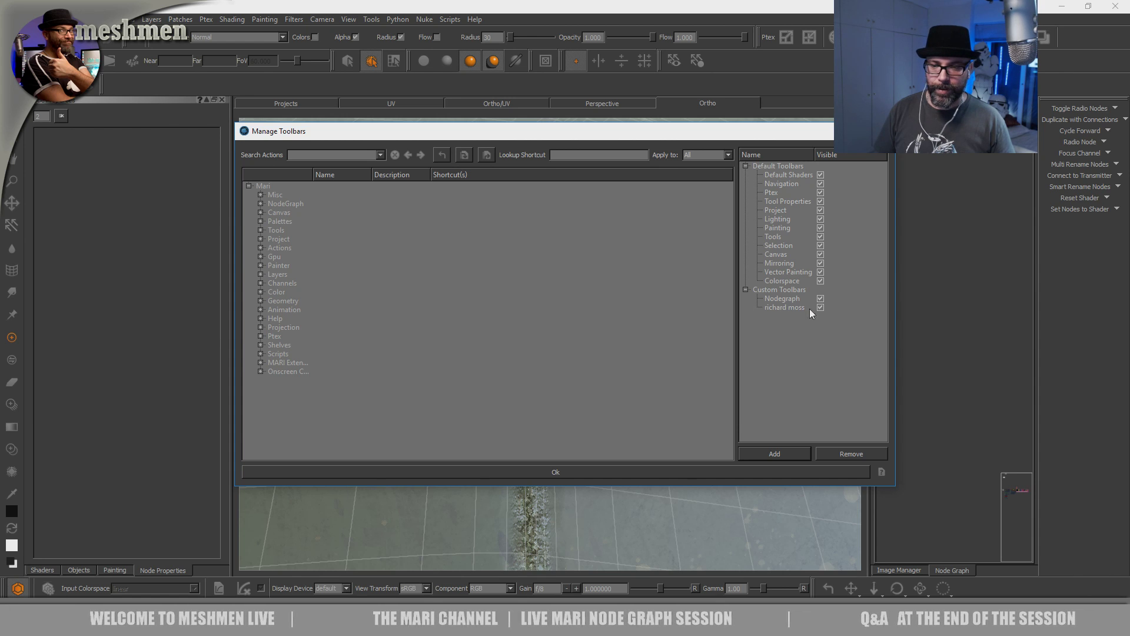
click(115, 84)
drag(108, 83, 39, 156)
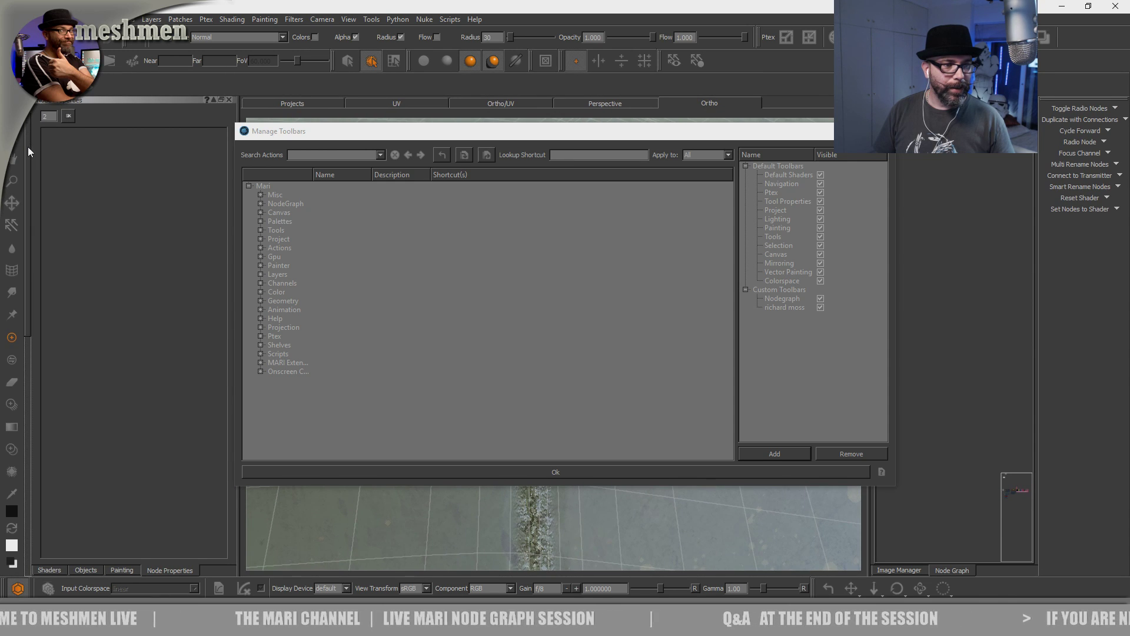
drag(64, 94, 121, 83)
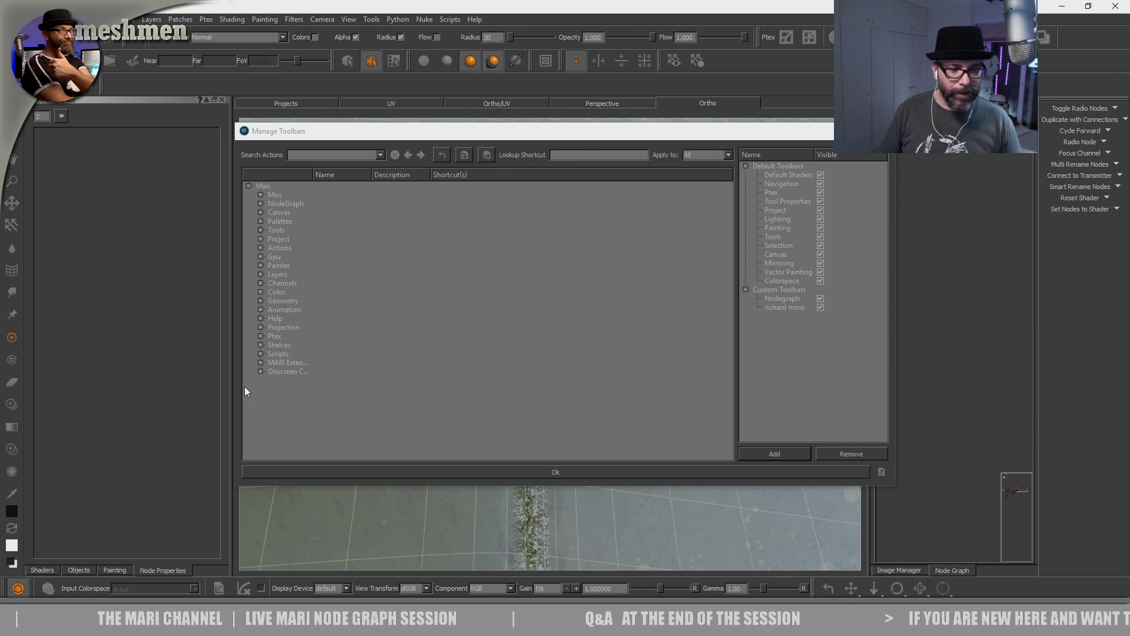
- Add Nodegraph > Radio Nodes > Connect to Transmitter to the new toolbar and close the manager
click(261, 363)
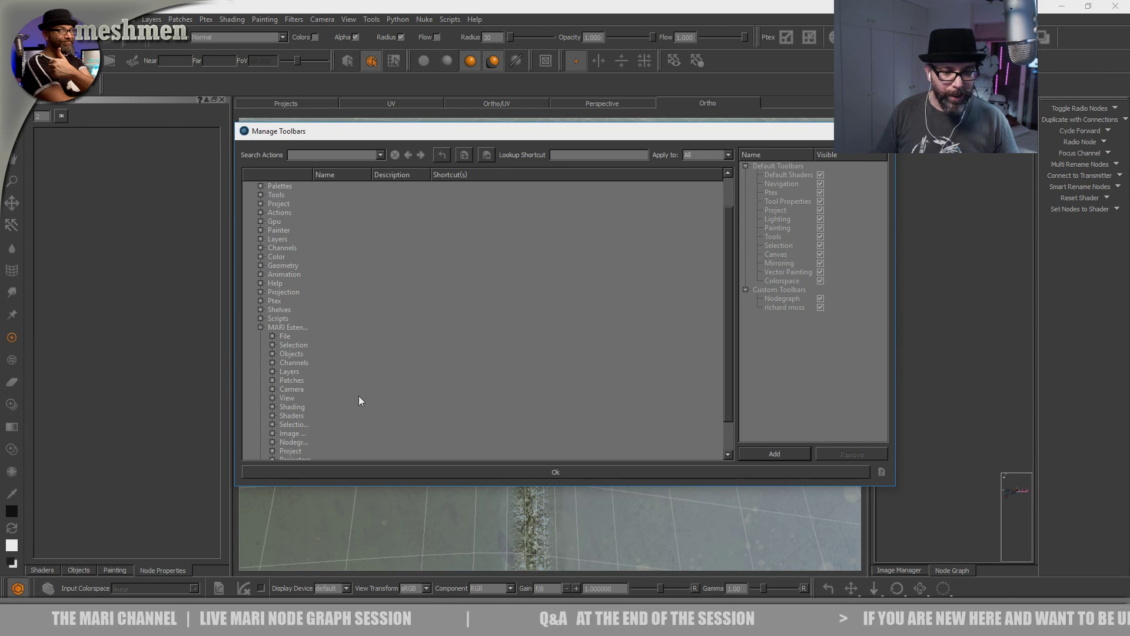
click(272, 389)
scroll(330, 400, down, 4)
click(272, 403)
scroll(348, 415, down, 2)
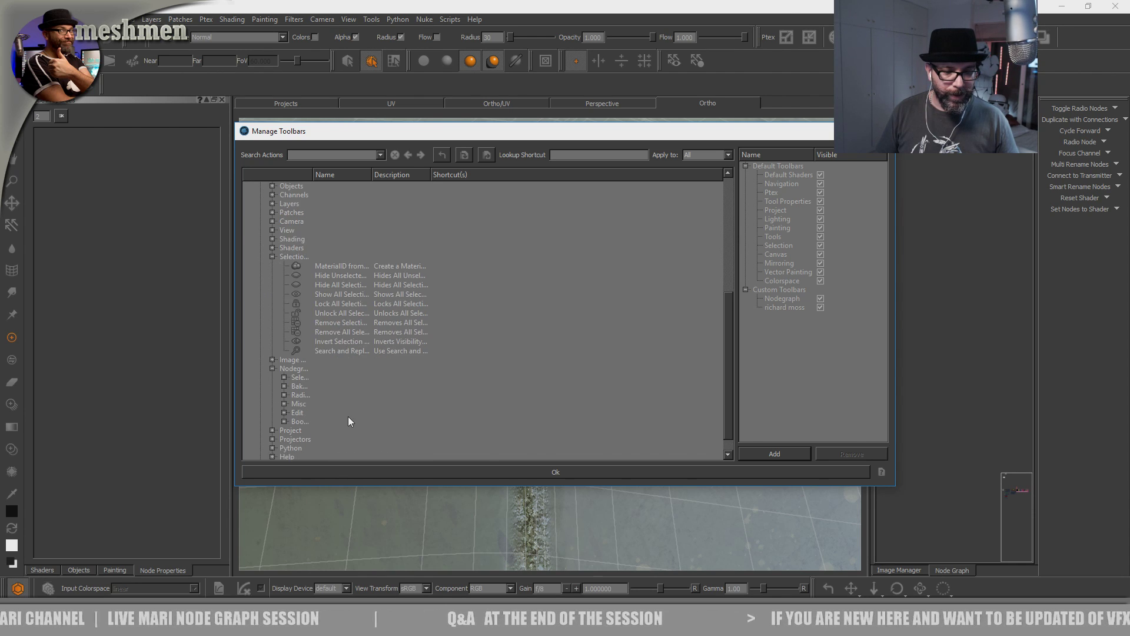
drag(310, 174, 448, 174)
click(284, 377)
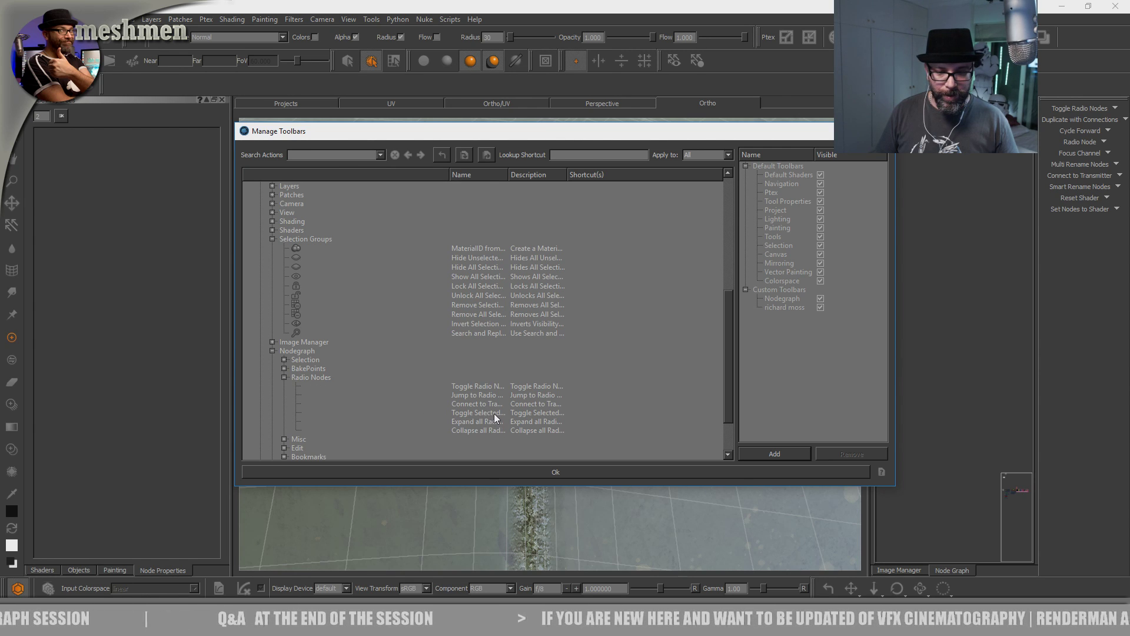
mouse_move(490, 404)
mouse_down()
mouse_move(418, 402)
mouse_move(263, 226)
mouse_up()
drag(120, 98, 111, 80)
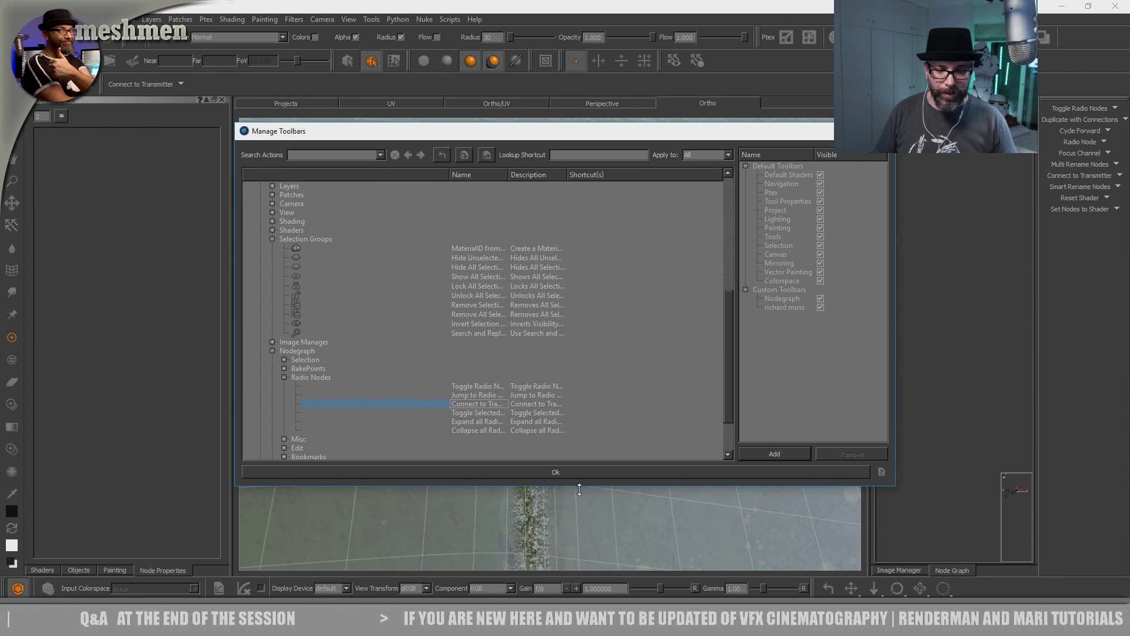
click(556, 472)
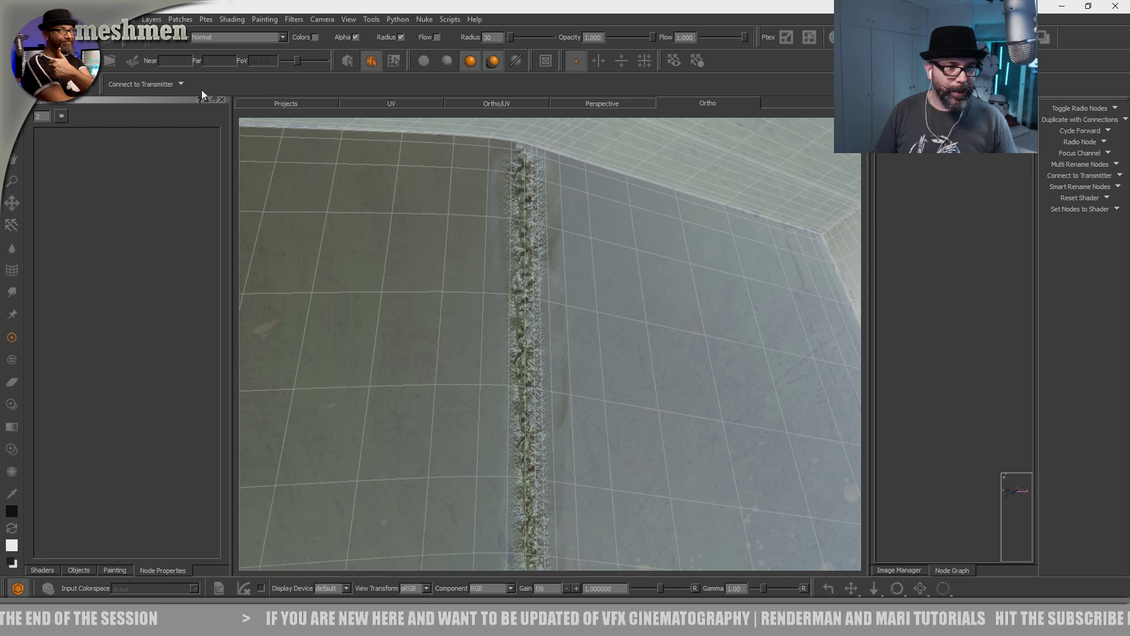
- Dock then float the transmitter toolbar, and delete the personal custom toolbar in Manage Toolbars
drag(103, 84, 40, 151)
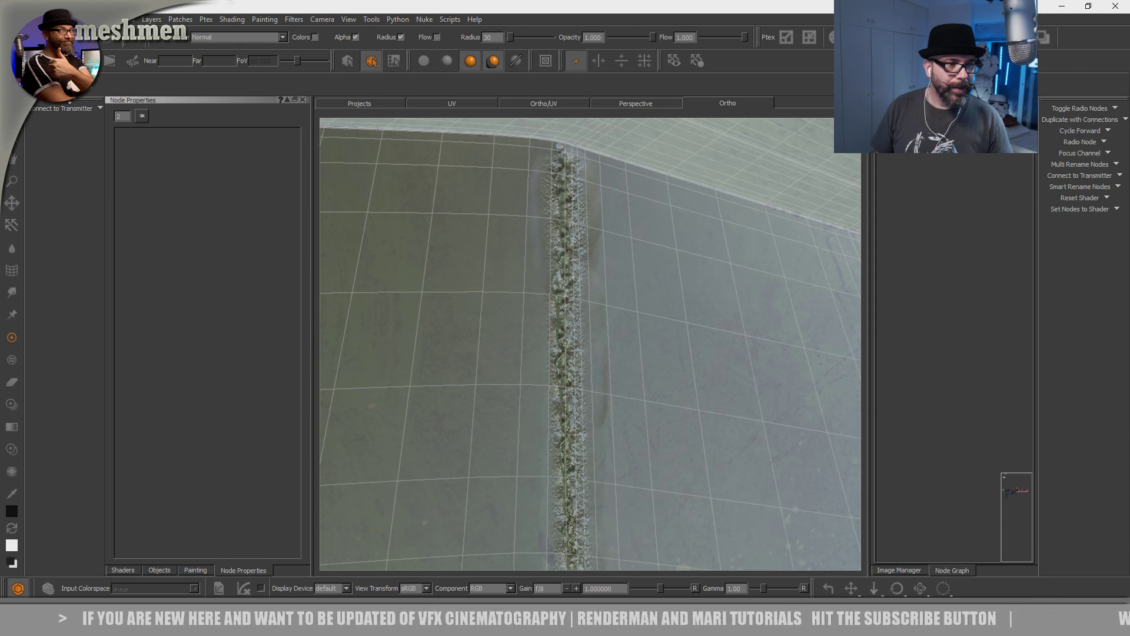
drag(65, 109, 1012, 169)
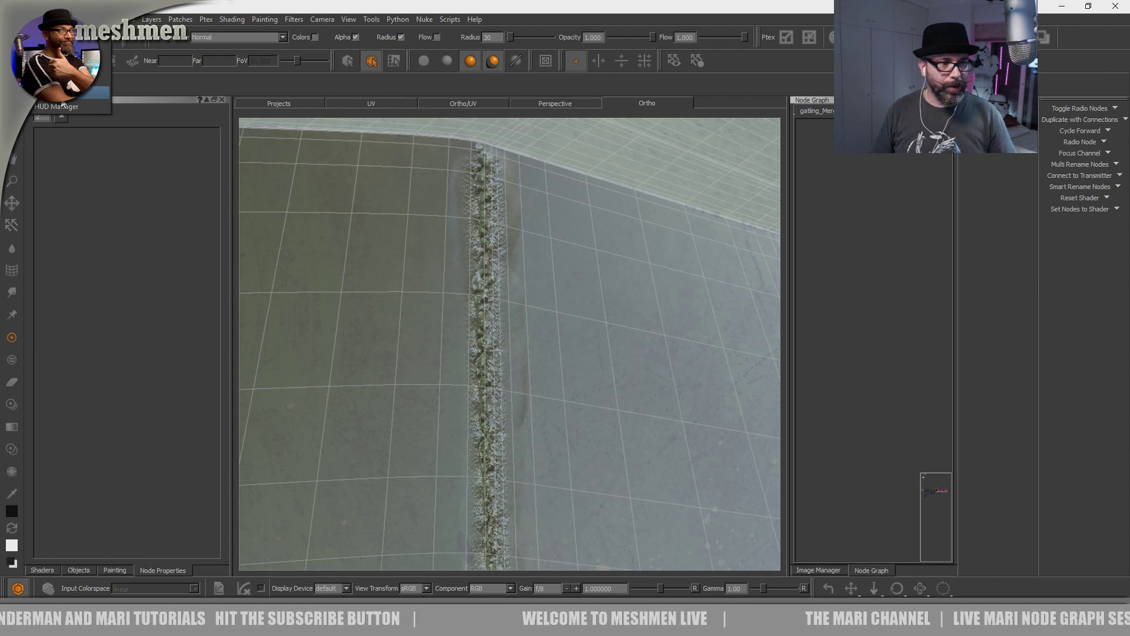
click(65, 93)
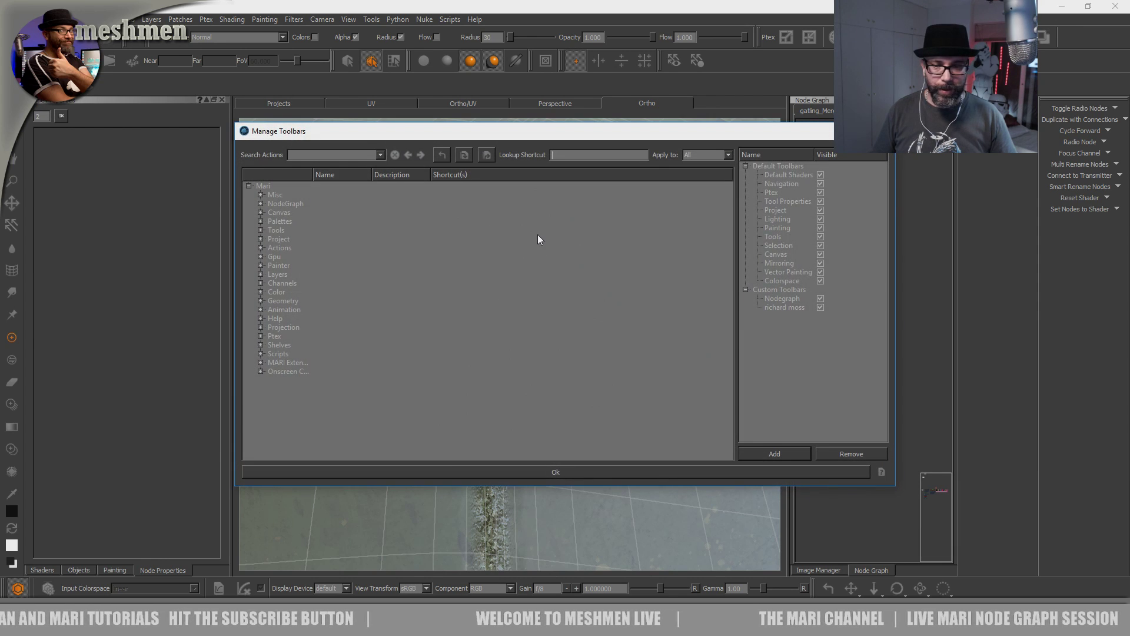
click(783, 306)
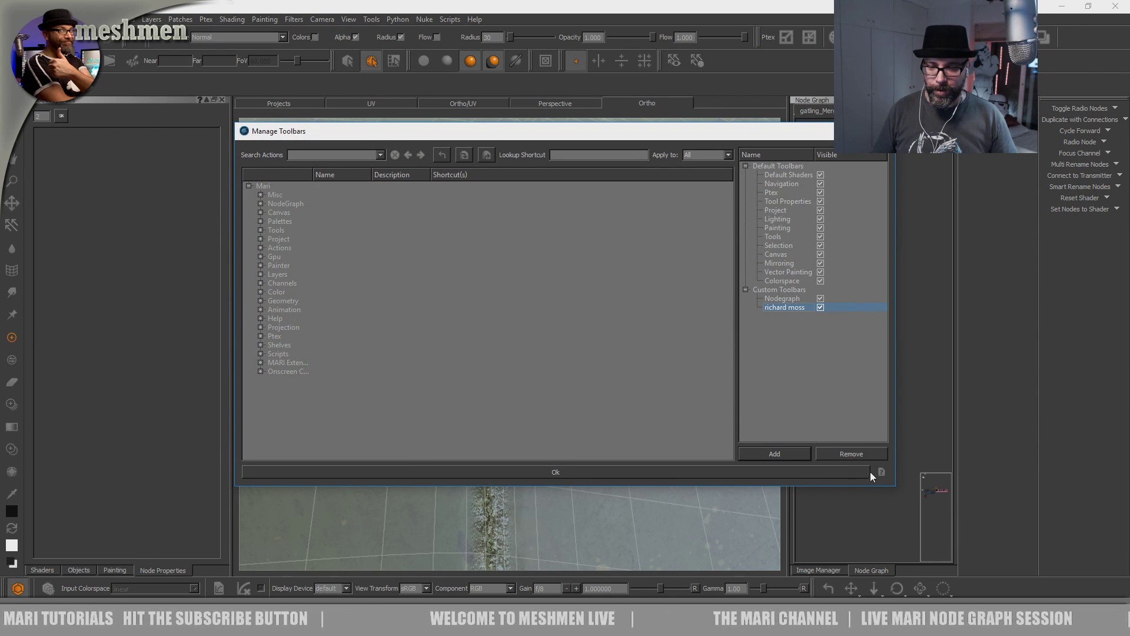
click(853, 454)
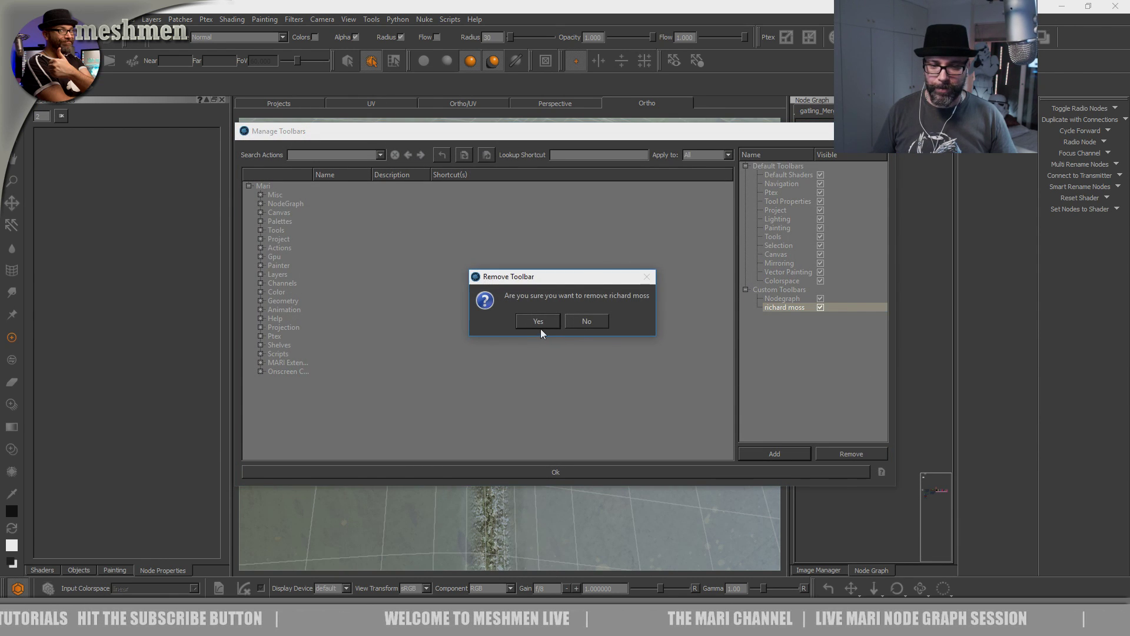
click(540, 321)
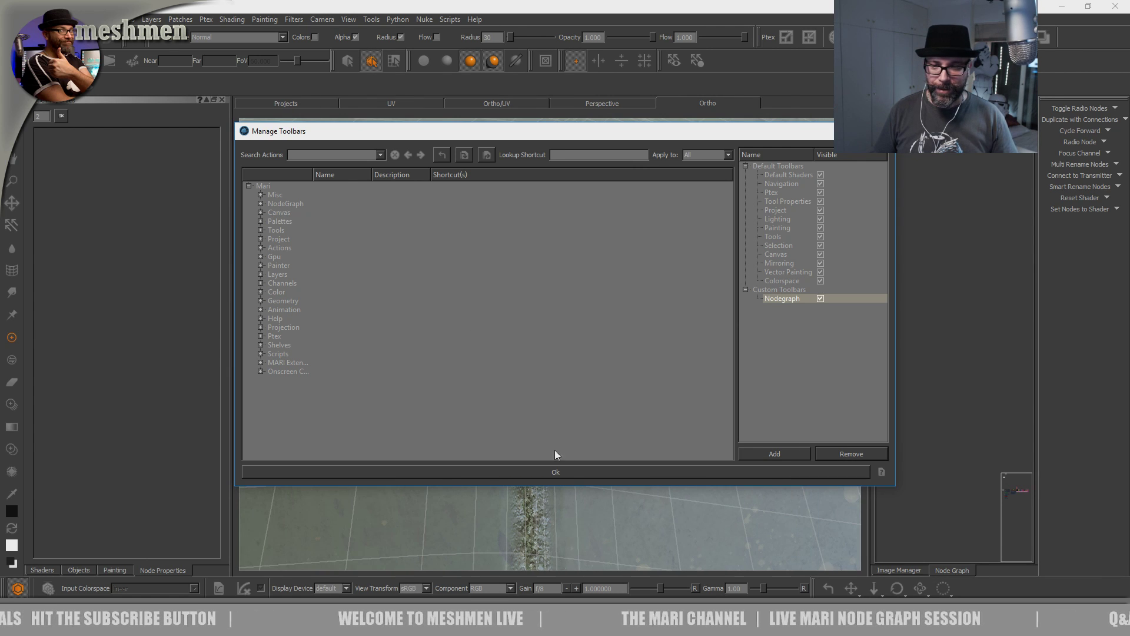
- Close the toolbar manager and stamp weld along a new hull panel edge with Paint Through
click(882, 131)
alt+drag(704, 305, 555, 288)
alt+middle_drag(555, 288, 755, 352)
mouse_move(756, 352)
alt+right_down()
mouse_move(627, 353)
mouse_move(666, 358)
alt+right_up()
alt+middle_drag(666, 358, 671, 361)
key(t)
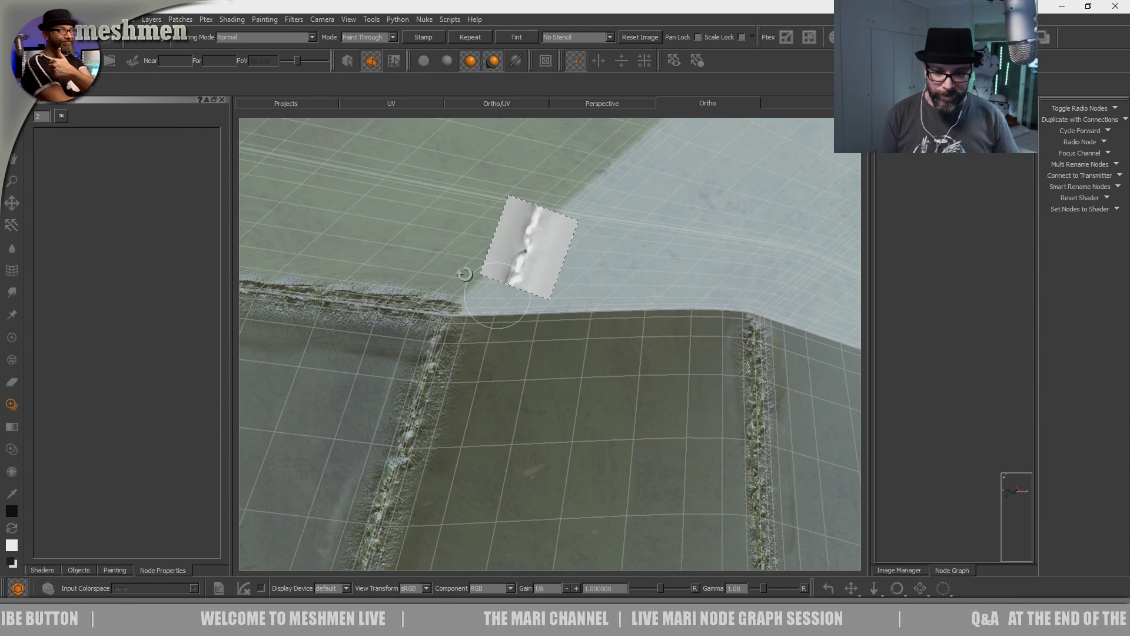
mouse_move(493, 351)
ctrl+mouse_down()
mouse_move(503, 322)
mouse_move(547, 311)
mouse_move(734, 309)
ctrl+mouse_up()
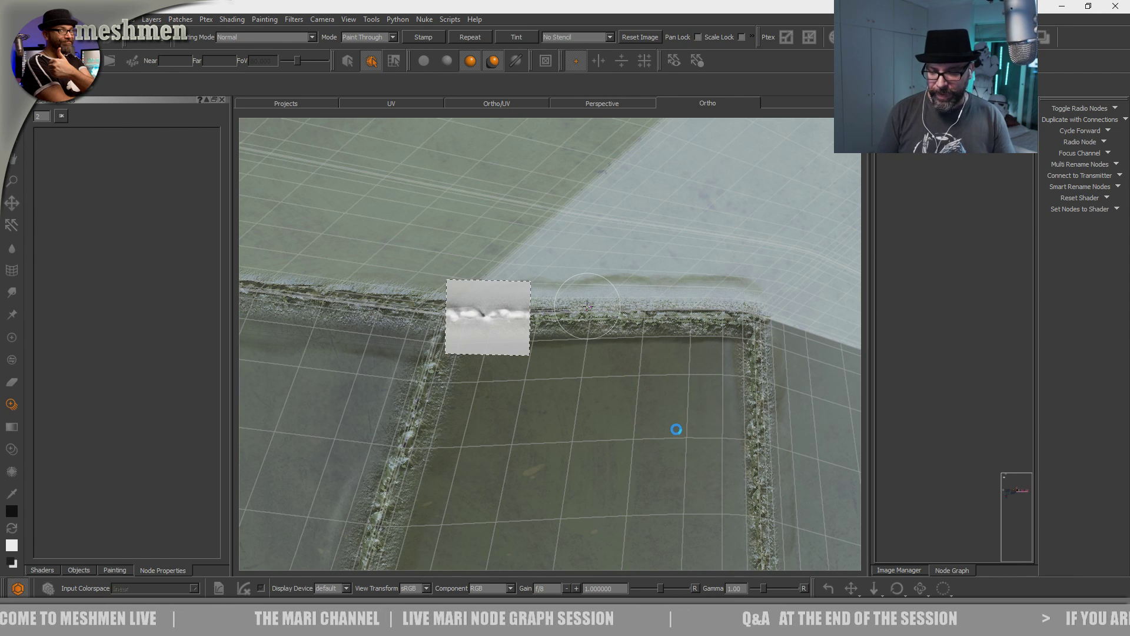
mouse_move(587, 305)
alt+mouse_down()
mouse_move(479, 411)
mouse_move(557, 361)
mouse_move(482, 414)
mouse_move(521, 425)
alt+mouse_up()
shift+drag(515, 327, 532, 369)
drag(464, 338, 686, 411)
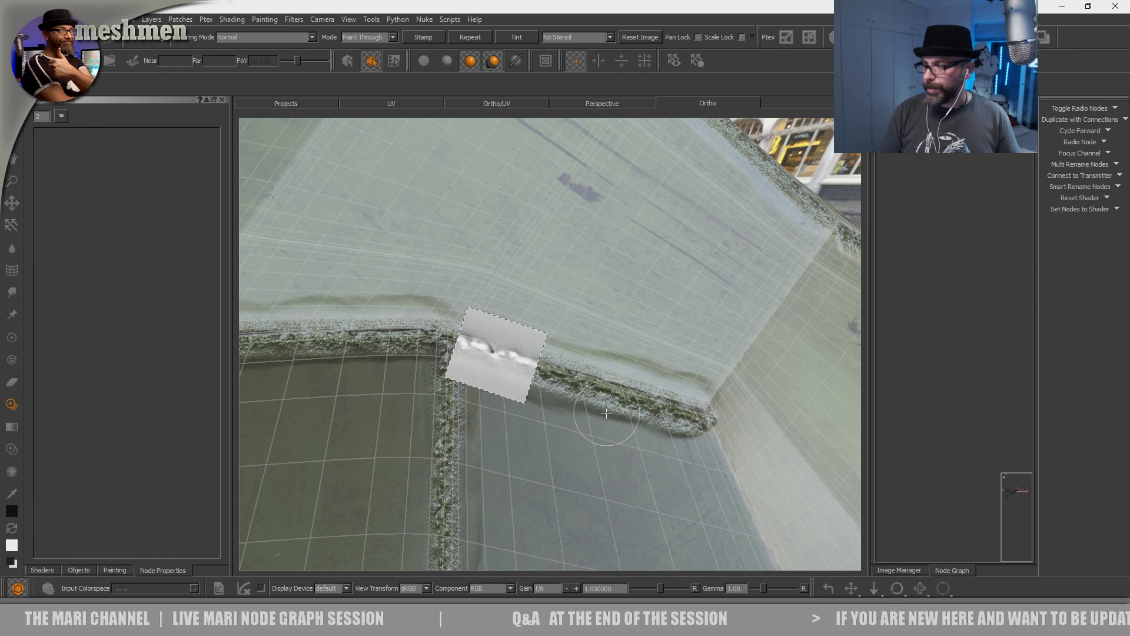
- Stamp weld rightward along the horizontal edge at the next hull corner
alt+drag(611, 402, 616, 368)
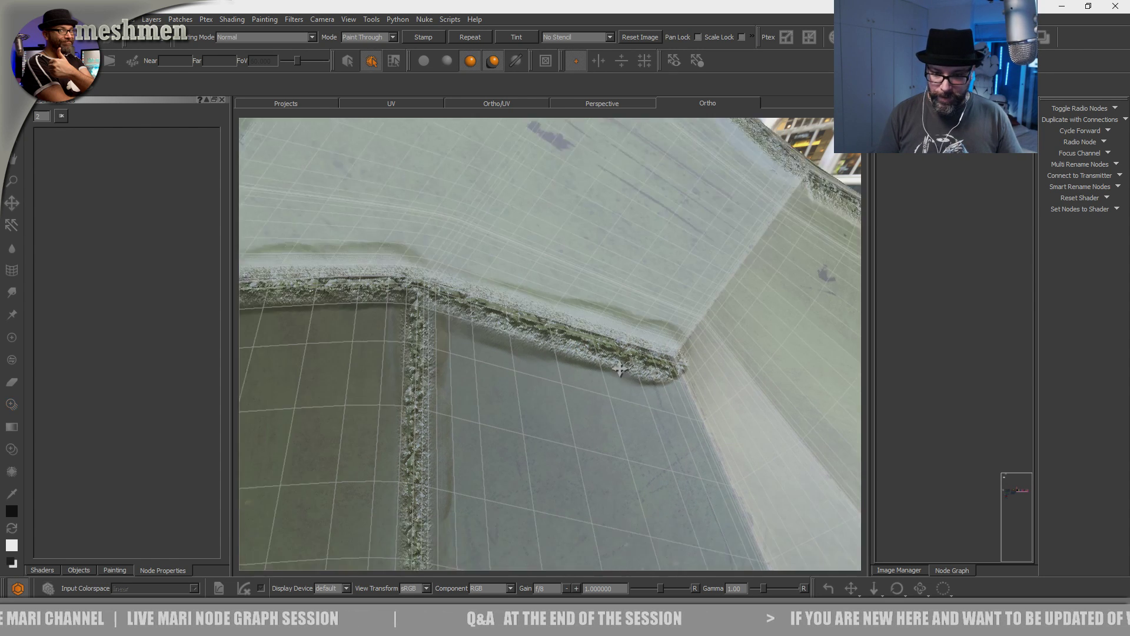
alt+right_drag(616, 369, 547, 366)
alt+drag(547, 365, 573, 353)
alt+middle_drag(574, 354, 639, 235)
alt+right_drag(638, 236, 576, 345)
alt+drag(575, 346, 596, 321)
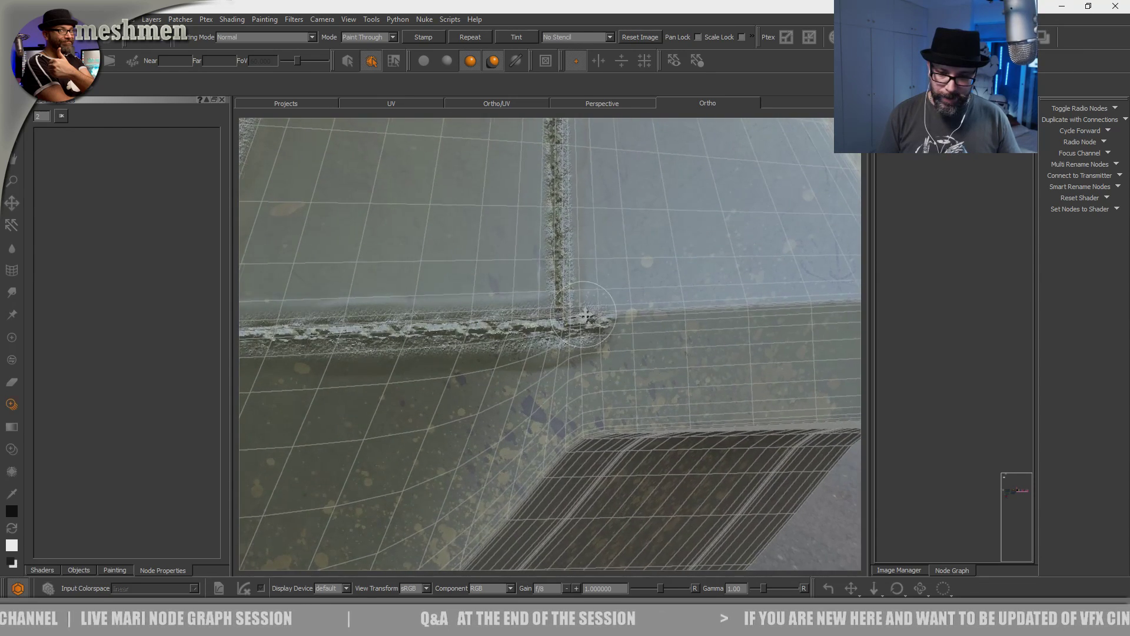
alt+middle_drag(596, 321, 585, 341)
alt+right_drag(585, 340, 565, 366)
mouse_move(565, 365)
alt+mouse_down()
mouse_move(587, 393)
mouse_move(538, 267)
alt+mouse_up()
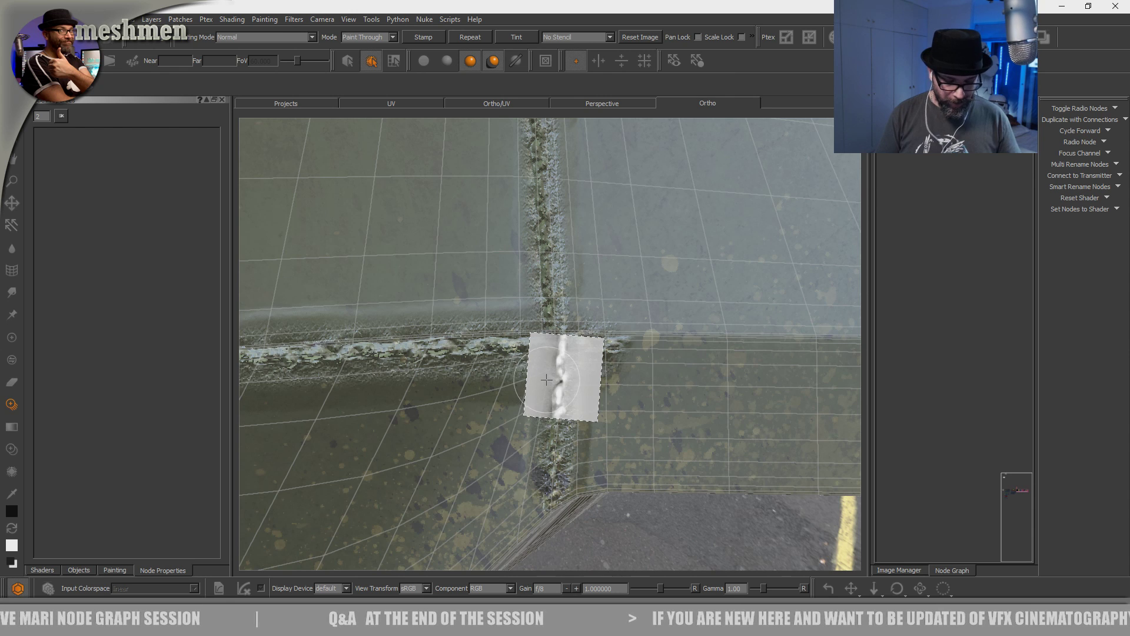
alt+drag(606, 341, 534, 374)
ctrl+drag(466, 353, 465, 366)
mouse_move(557, 396)
shift+mouse_down()
mouse_move(457, 371)
mouse_move(544, 351)
mouse_move(836, 352)
shift+mouse_up()
- Stamp weld along the wall's top edge above the street
mouse_move(639, 389)
alt+mouse_down()
mouse_move(699, 383)
mouse_move(537, 378)
mouse_move(528, 398)
mouse_move(704, 436)
alt+mouse_up()
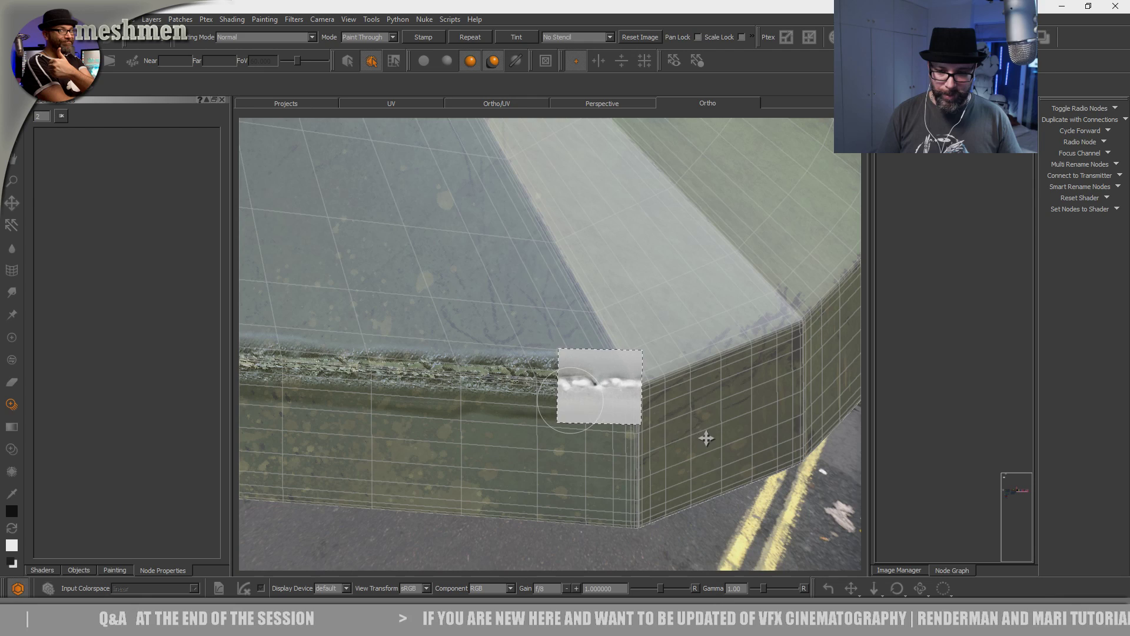
mouse_move(585, 399)
alt+mouse_down()
mouse_move(518, 419)
mouse_move(535, 471)
mouse_move(486, 396)
mouse_move(565, 462)
mouse_move(627, 316)
alt+mouse_up()
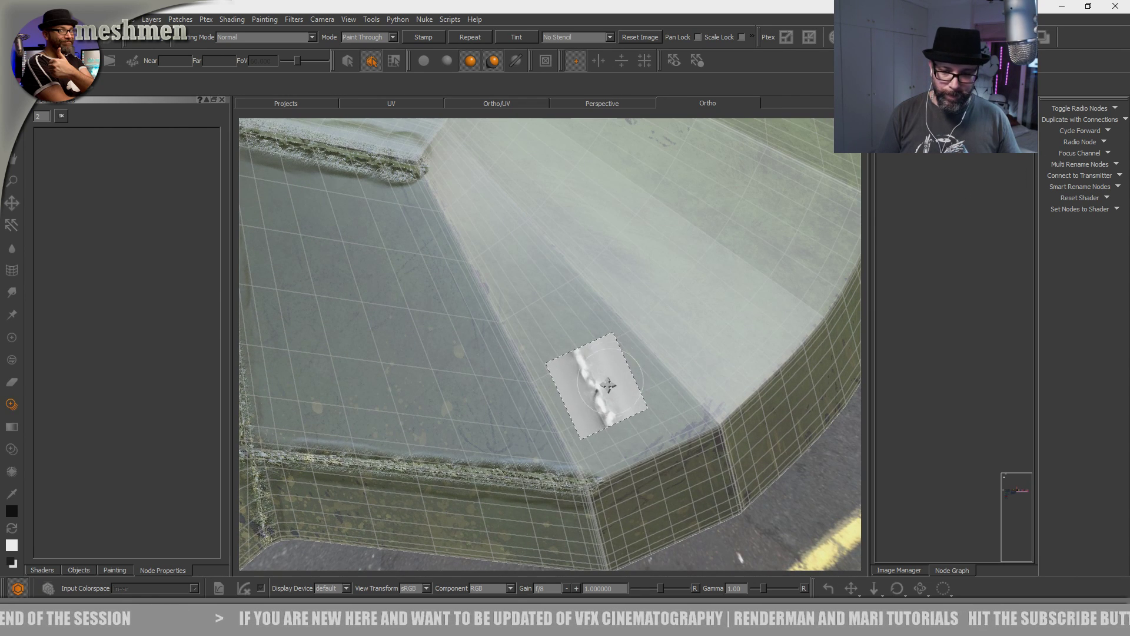
shift+drag(577, 475, 426, 182)
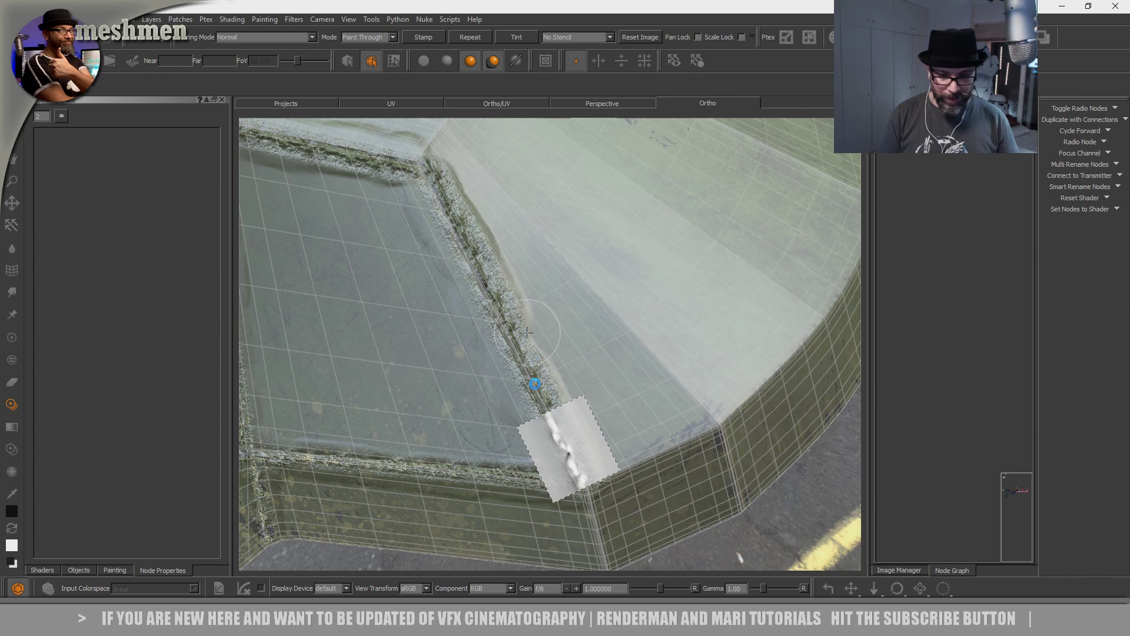
alt+right_drag(534, 386, 524, 413)
- Stamp weld up the seam across the sloped top plate, redoing two misplaced strokes
alt+drag(524, 413, 628, 408)
alt+right_drag(628, 408, 518, 353)
alt+drag(519, 359, 537, 415)
mouse_move(485, 460)
ctrl+mouse_down()
mouse_move(472, 424)
mouse_move(492, 387)
ctrl+mouse_up()
mouse_move(574, 508)
shift+mouse_down()
mouse_move(485, 469)
mouse_move(487, 483)
shift+mouse_up()
mouse_move(527, 447)
ctrl+mouse_down()
mouse_move(557, 346)
mouse_move(660, 217)
mouse_move(645, 159)
mouse_move(565, 286)
ctrl+mouse_up()
key(ctrl+z)
mouse_move(491, 439)
mouse_down()
mouse_move(571, 277)
mouse_move(544, 331)
mouse_up()
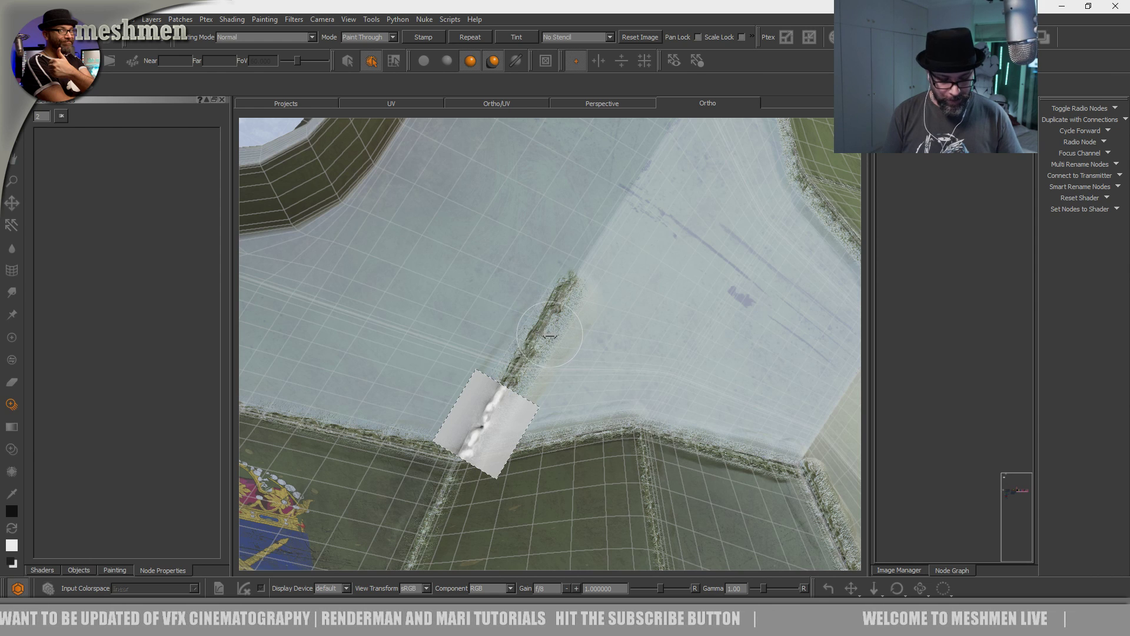
key(ctrl+z)
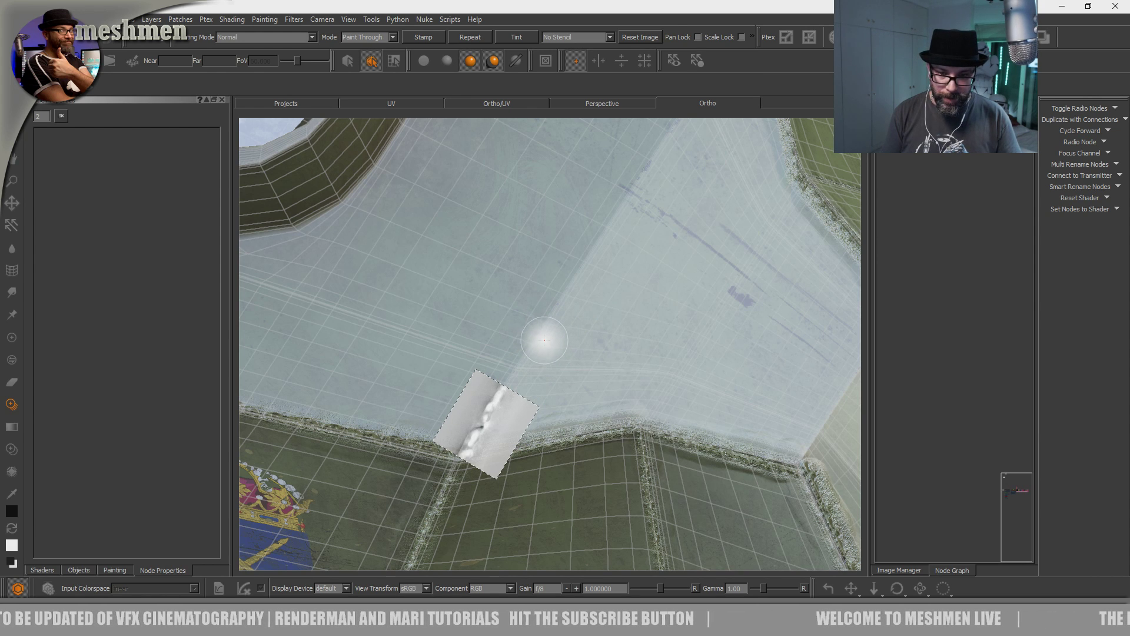
drag(477, 443, 478, 435)
drag(570, 281, 665, 121)
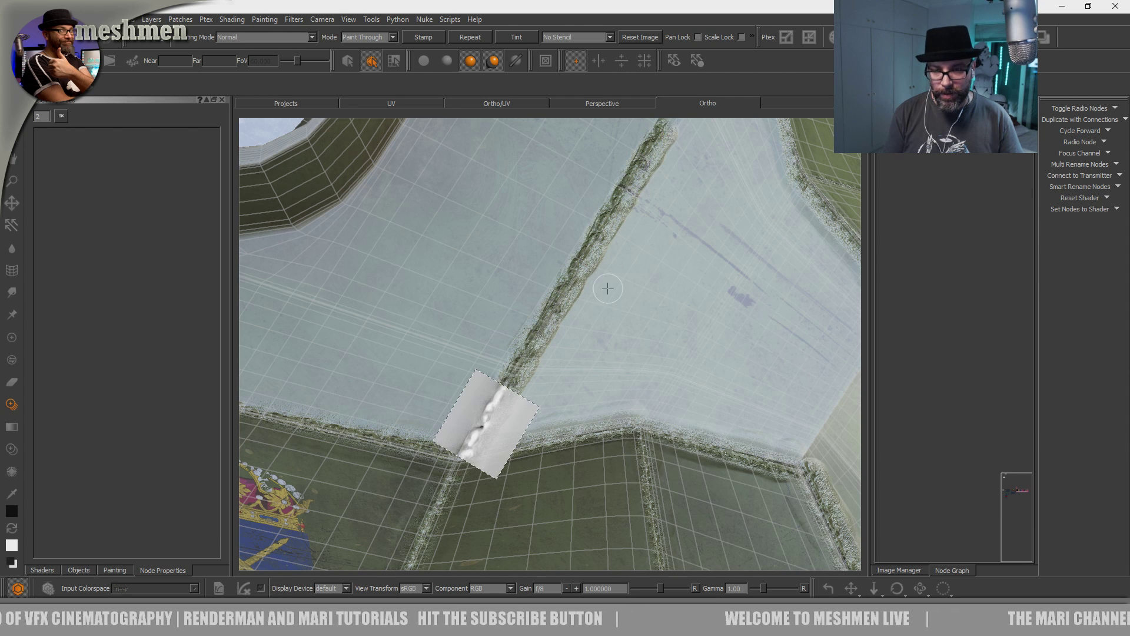
middle_drag(553, 321, 529, 404)
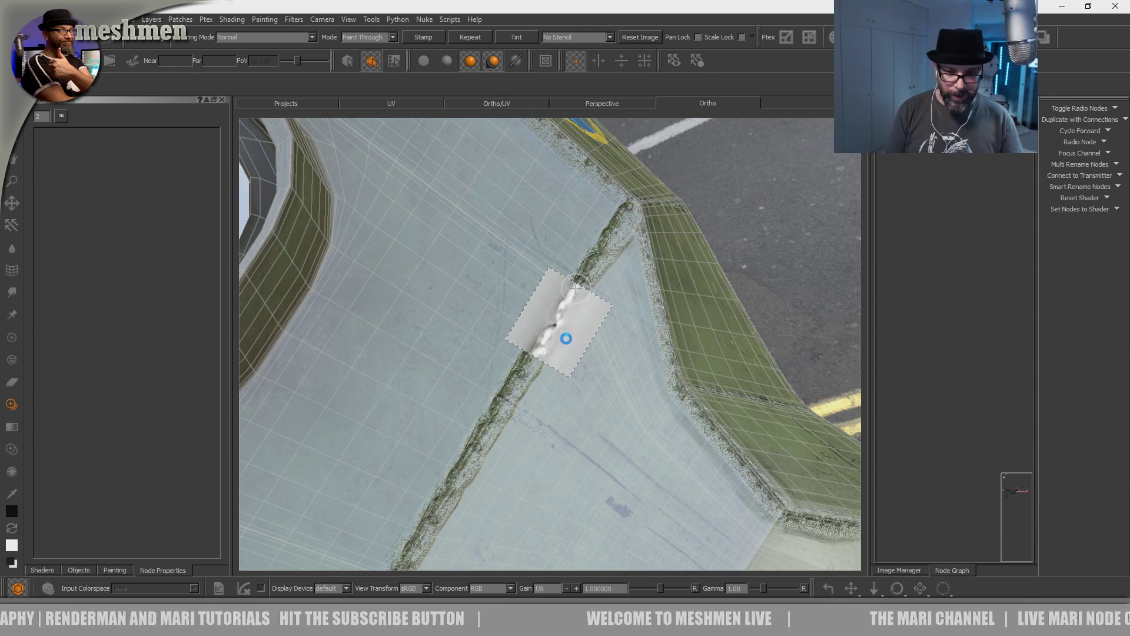
middle_drag(575, 288, 483, 433)
scroll(483, 433, up, 6)
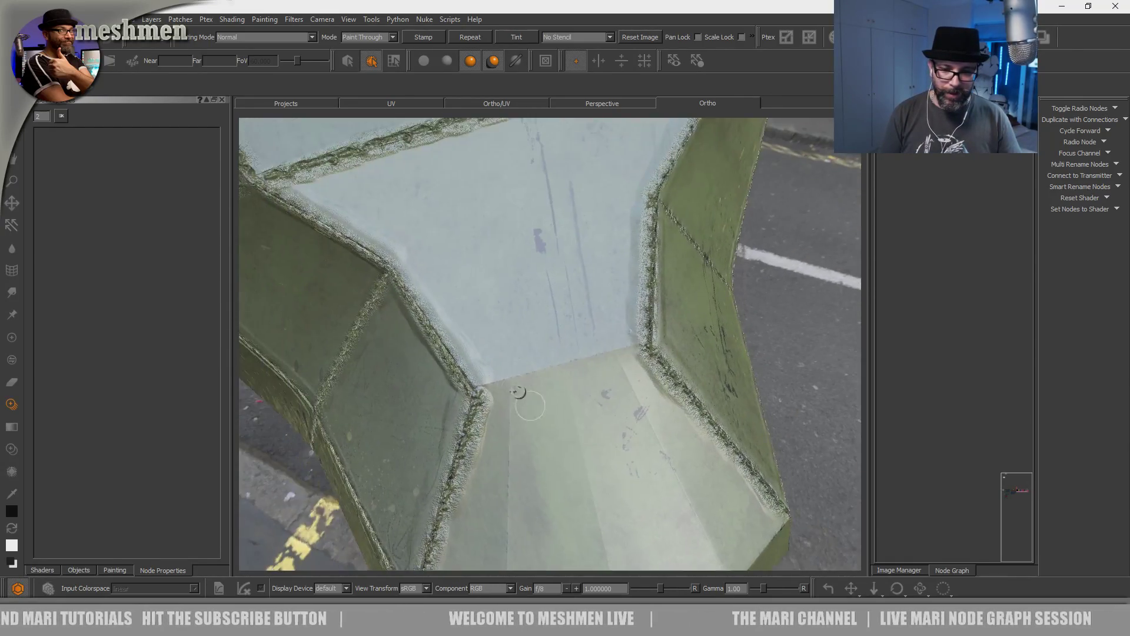
- Stamp weld along the seam to the corner and along the lower seam
key(c)
ctrl+drag(443, 387, 441, 384)
shift+drag(548, 344, 468, 429)
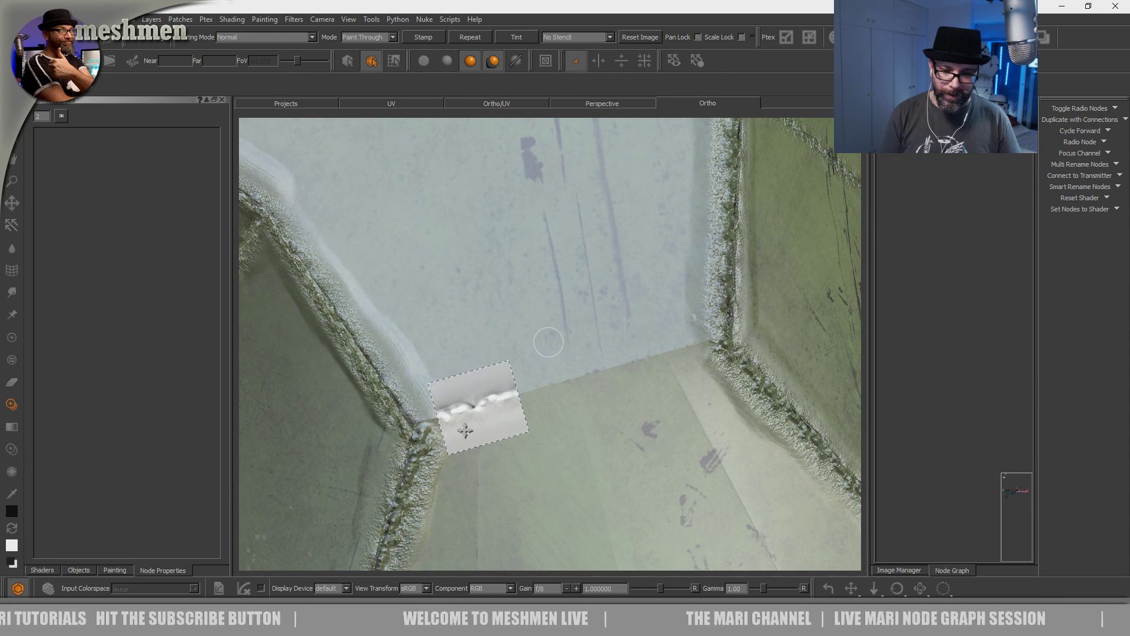
drag(544, 386, 721, 335)
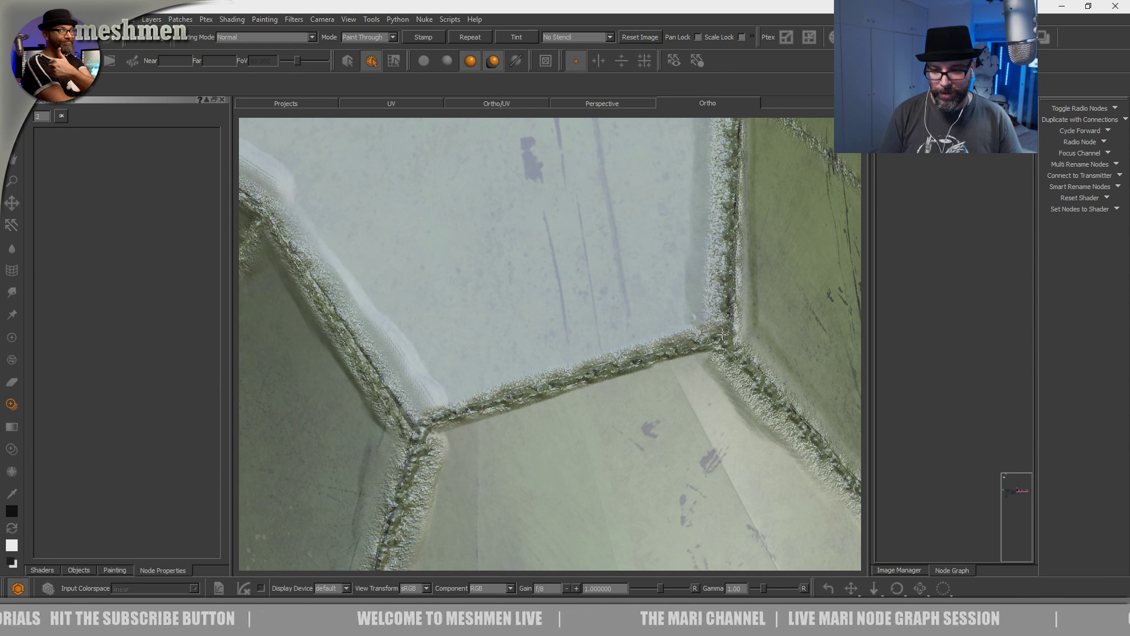
middle_drag(599, 345, 557, 429)
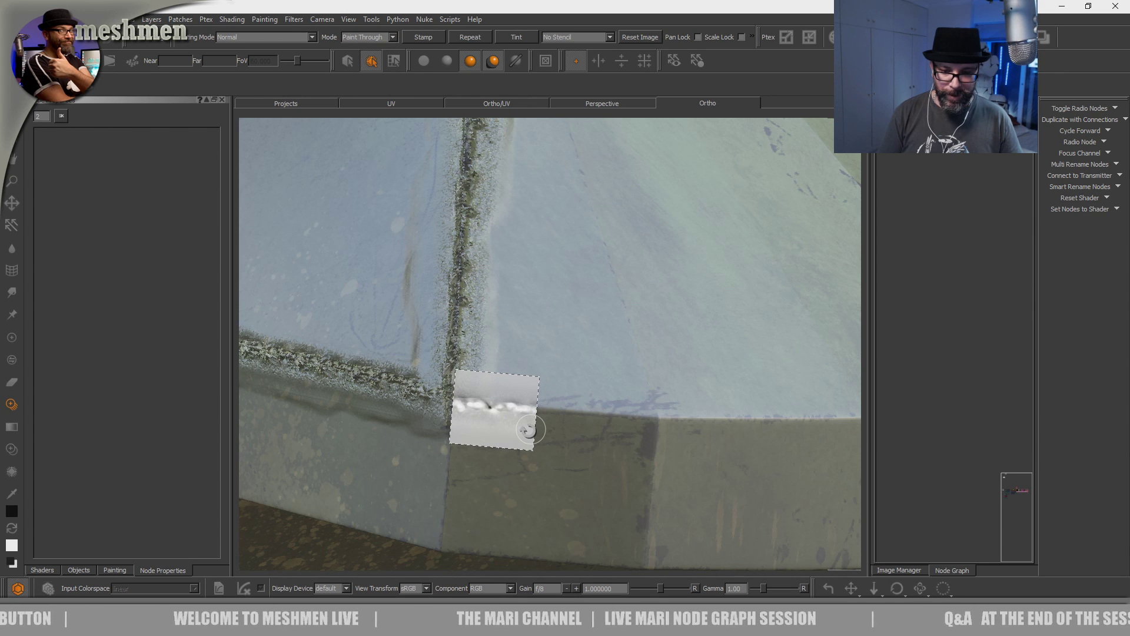
mouse_move(571, 409)
mouse_down()
mouse_move(652, 419)
mouse_move(633, 424)
mouse_up()
- Set the weld stamp upright on the vertical seam and smear its left edge to blend it
middle_drag(661, 369, 576, 483)
scroll(576, 483, up, 8)
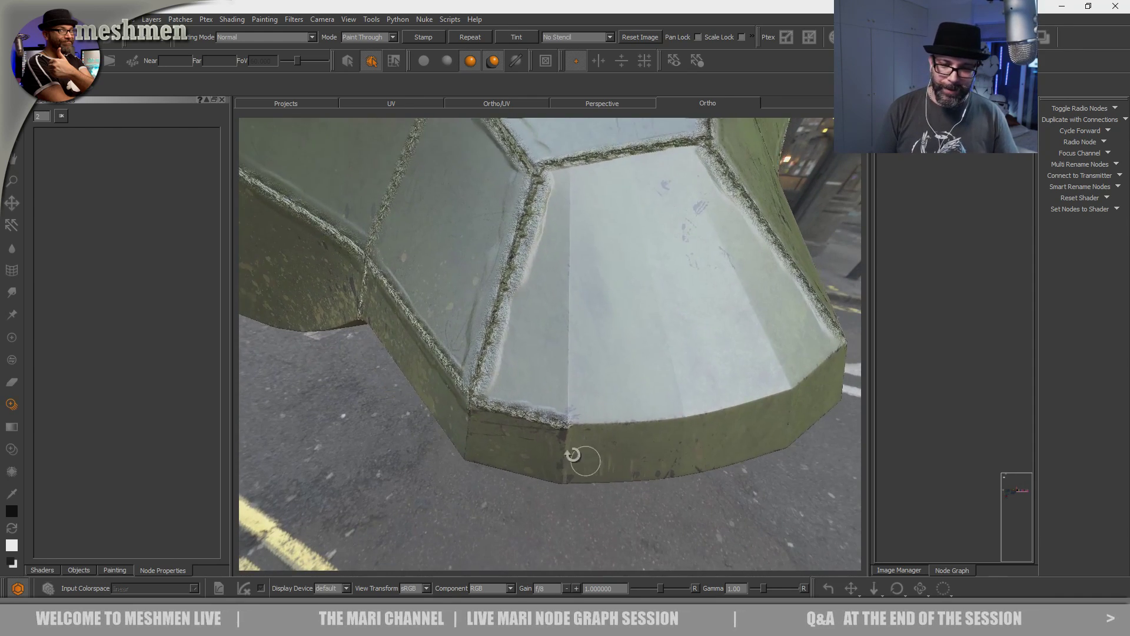
mouse_move(588, 472)
ctrl+mouse_down()
mouse_move(598, 439)
mouse_move(544, 323)
ctrl+mouse_up()
mouse_move(521, 430)
shift+mouse_down()
mouse_move(609, 435)
mouse_move(582, 451)
mouse_move(571, 437)
mouse_move(584, 173)
shift+mouse_up()
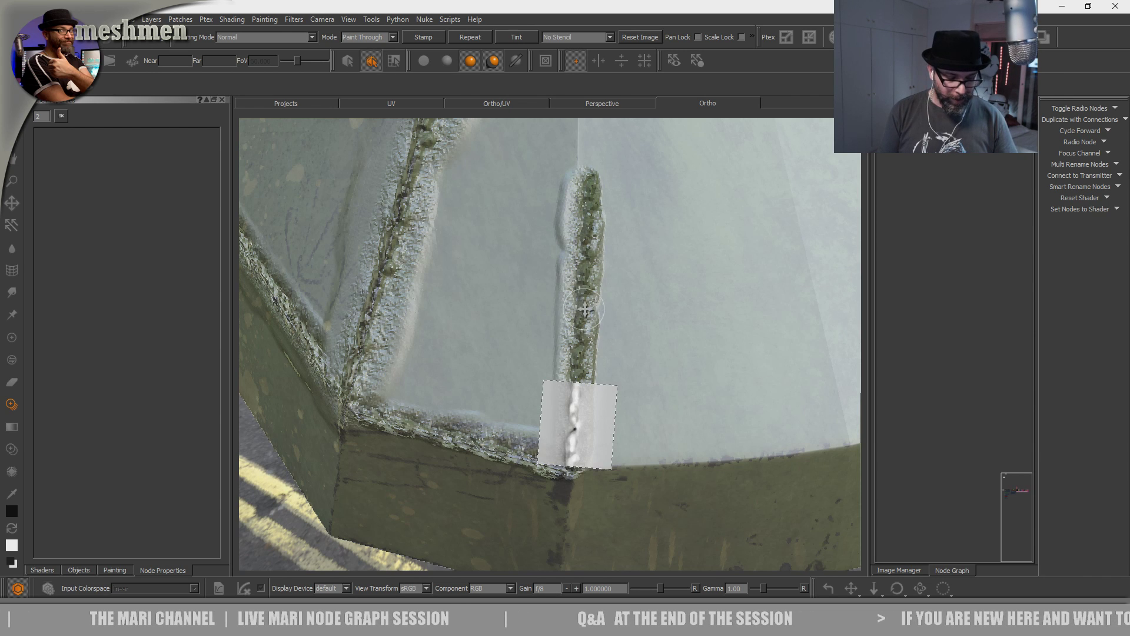
key(l)
drag(593, 336, 585, 333)
drag(605, 200, 591, 158)
drag(601, 244, 609, 283)
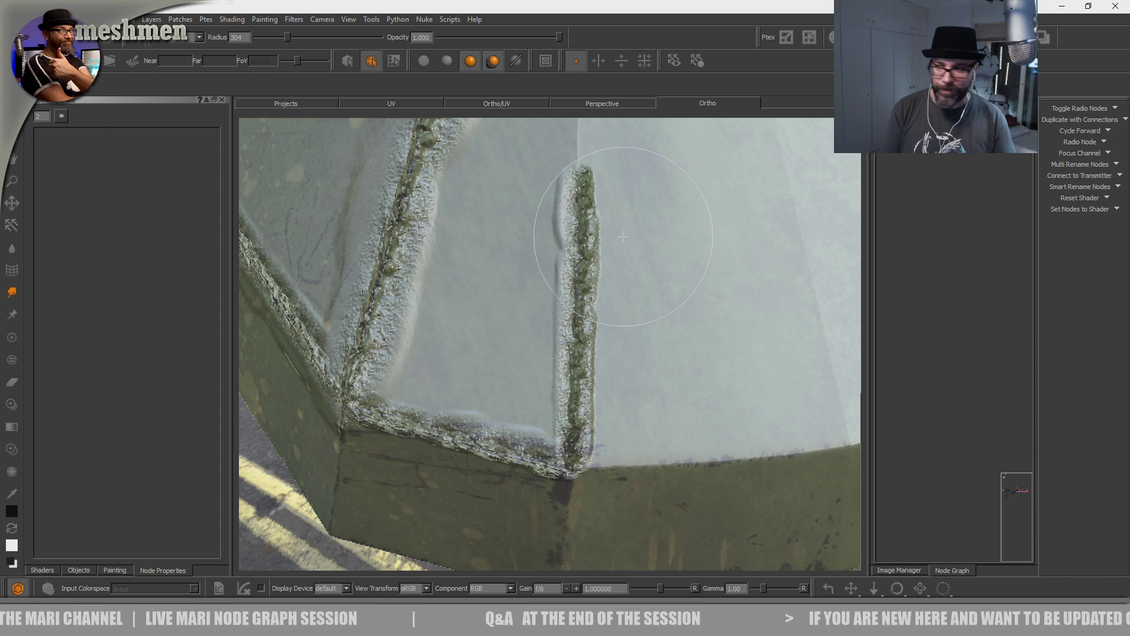
alt+middle_drag(640, 296, 613, 422)
alt+middle_drag(597, 353, 586, 512)
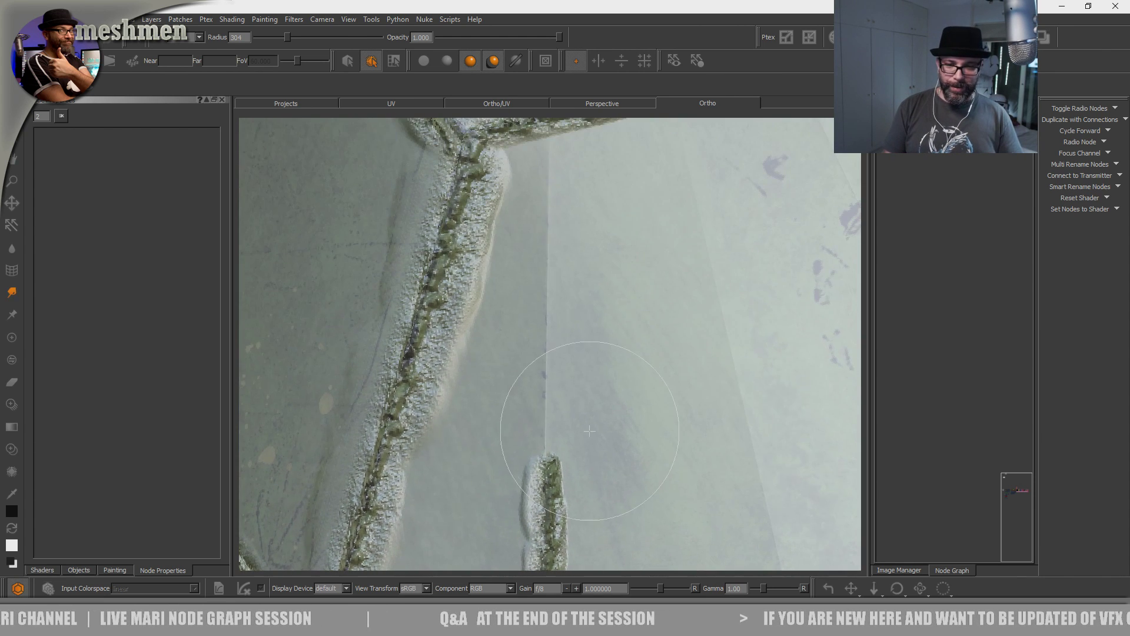
- Stamp weld along the bottom seam and extend it rightward along the panel edge
key(t)
mouse_move(573, 422)
shift+mouse_down()
mouse_move(551, 419)
mouse_move(573, 403)
mouse_move(552, 419)
mouse_move(553, 127)
shift+mouse_up()
mouse_move(645, 355)
alt+mouse_down()
mouse_move(589, 412)
mouse_move(583, 396)
mouse_move(597, 393)
mouse_move(588, 432)
mouse_move(512, 429)
mouse_move(552, 478)
mouse_move(538, 430)
mouse_move(543, 461)
mouse_move(476, 438)
alt+mouse_up()
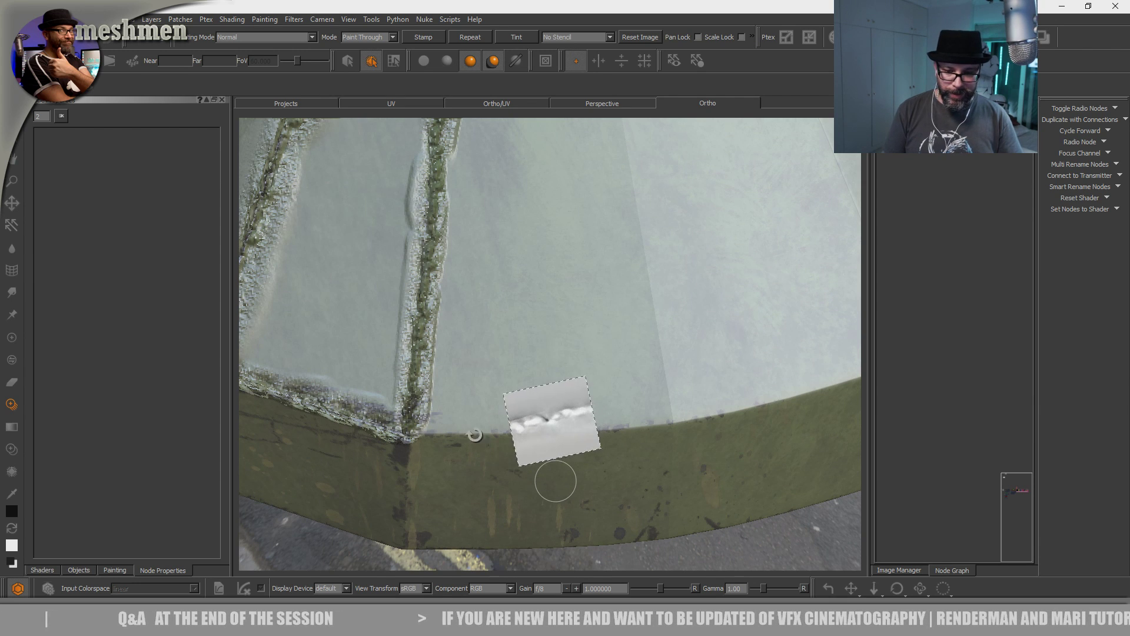
mouse_move(561, 437)
shift+mouse_down()
mouse_move(464, 451)
mouse_move(479, 461)
mouse_move(500, 449)
mouse_move(433, 450)
shift+mouse_up()
mouse_move(587, 438)
mouse_down()
mouse_move(675, 440)
mouse_move(504, 469)
mouse_move(510, 480)
mouse_move(539, 474)
mouse_move(517, 487)
mouse_up()
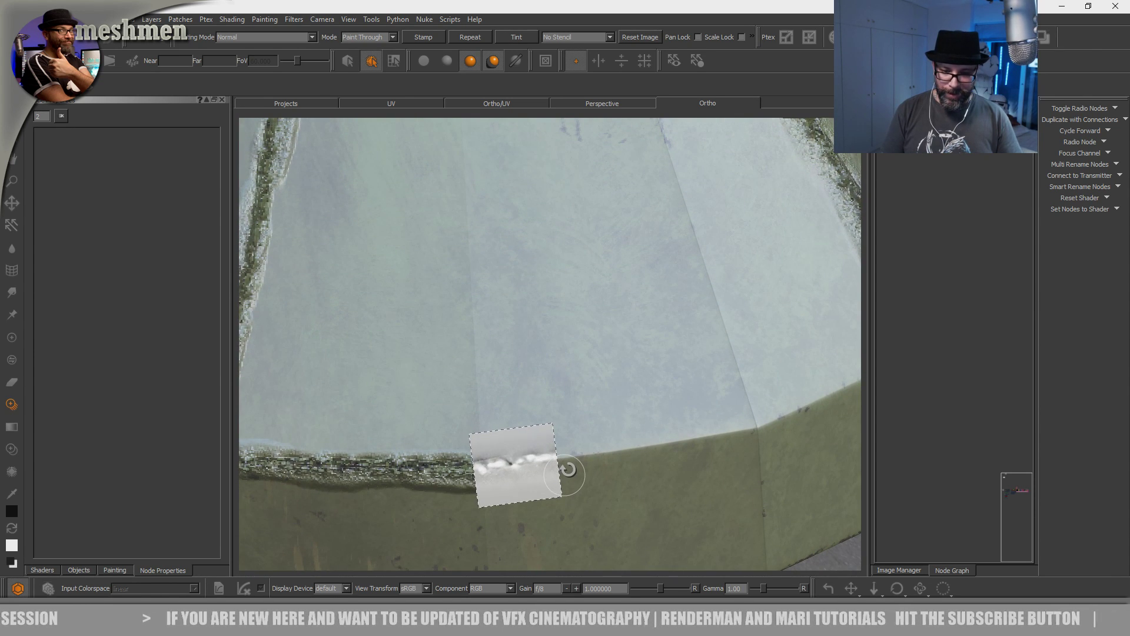
drag(560, 453, 735, 432)
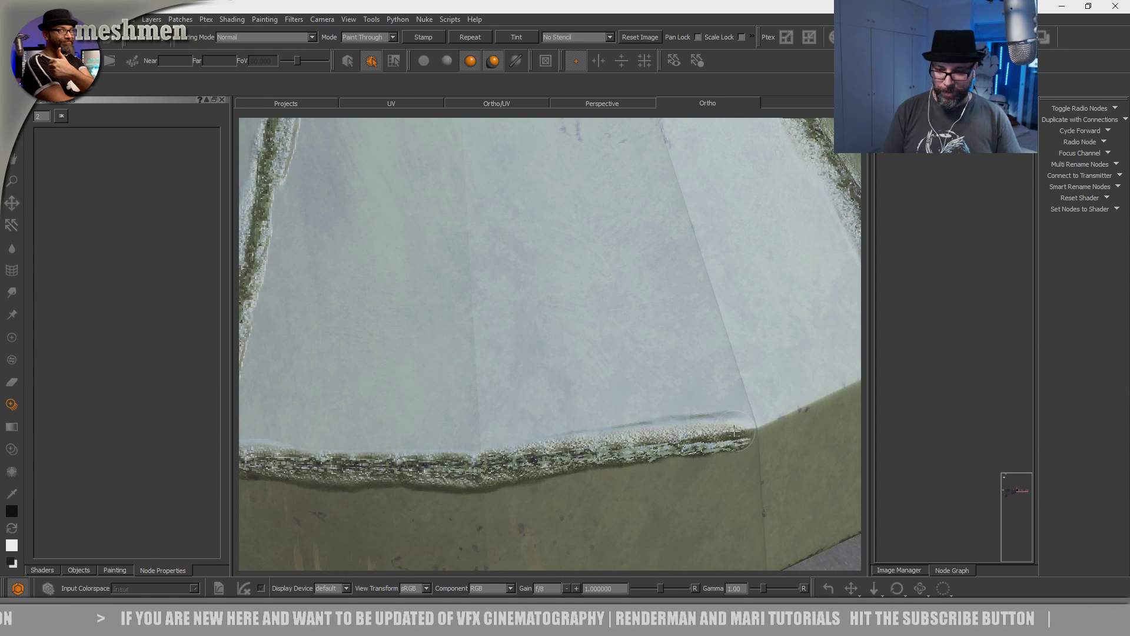
key(p)
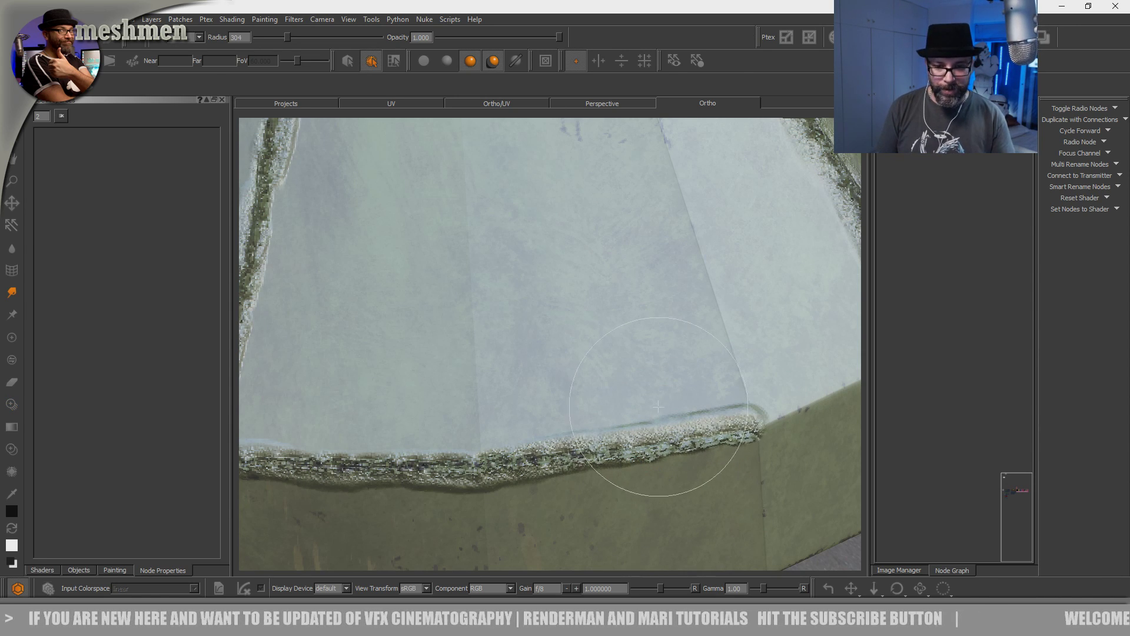
- Frame the next vertical panel seam and align the weld stamp upright over its top end
alt+right_drag(687, 397, 551, 399)
mouse_move(551, 399)
alt+mouse_down()
mouse_move(525, 382)
mouse_move(595, 406)
mouse_move(576, 465)
alt+mouse_up()
mouse_move(577, 465)
alt+right_down()
mouse_move(644, 429)
mouse_move(593, 453)
alt+right_up()
alt+drag(593, 453, 575, 424)
alt+right_drag(575, 424, 567, 407)
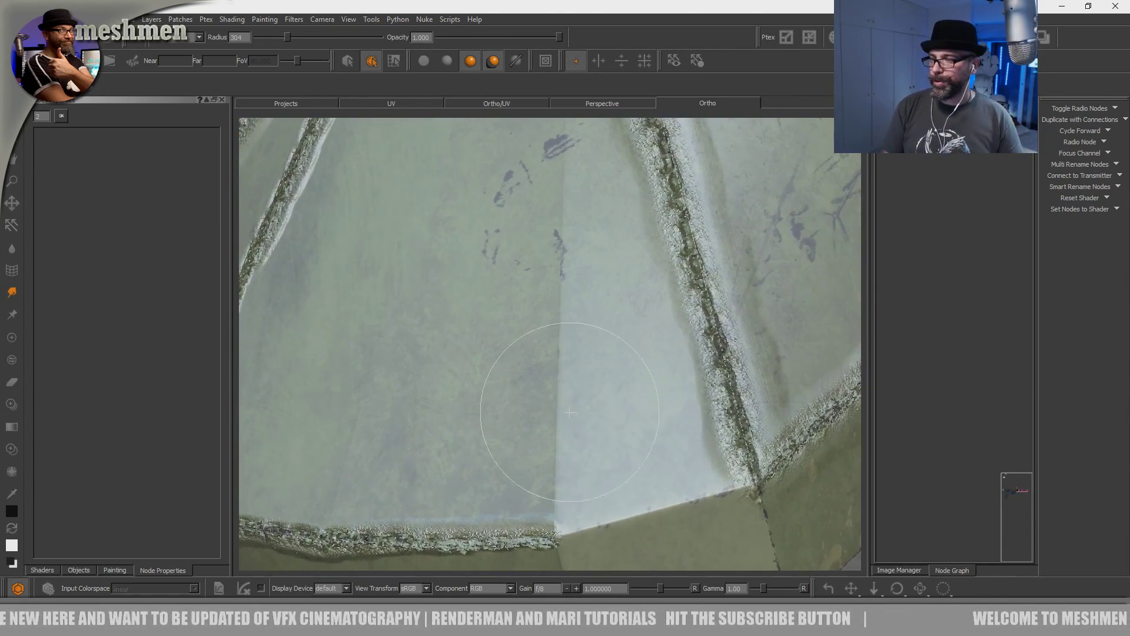
alt+drag(567, 407, 576, 422)
key(o)
mouse_move(605, 482)
ctrl+mouse_down()
mouse_move(575, 388)
mouse_move(548, 370)
ctrl+mouse_up()
mouse_move(542, 476)
shift+mouse_down()
mouse_move(591, 519)
mouse_move(558, 500)
mouse_move(557, 185)
shift+mouse_up()
mouse_move(556, 202)
alt+middle_down()
mouse_move(538, 380)
mouse_move(550, 241)
alt+middle_up()
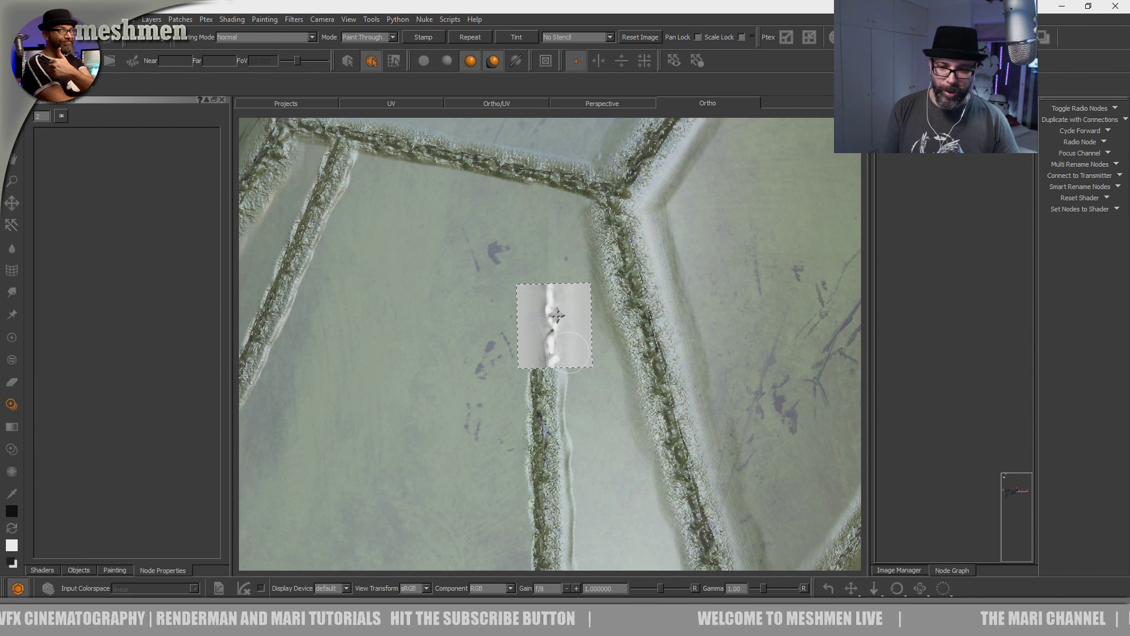
- Paint the weld down the vertical seam to the bottom edge, joining the horizontal seam
drag(545, 377, 547, 168)
mouse_move(535, 320)
alt+mouse_down()
mouse_move(598, 323)
mouse_move(608, 338)
mouse_move(589, 371)
mouse_move(603, 424)
mouse_move(500, 404)
mouse_move(489, 357)
mouse_move(590, 432)
mouse_move(588, 443)
alt+mouse_up()
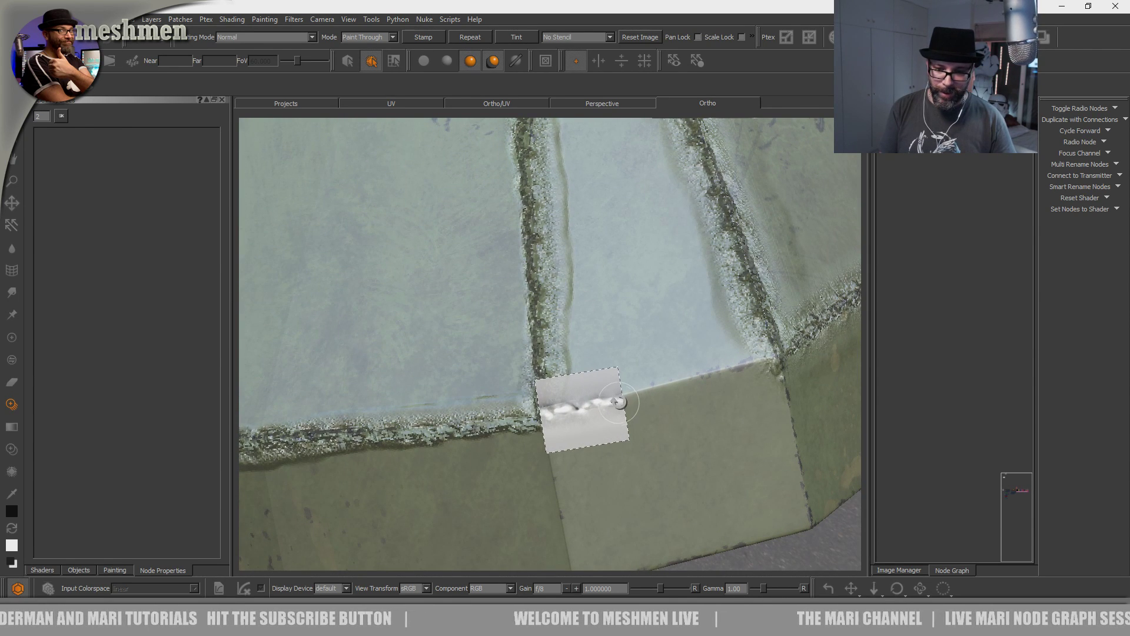
drag(614, 405, 783, 348)
mouse_move(623, 351)
alt+mouse_down()
mouse_move(453, 335)
mouse_move(573, 395)
alt+mouse_up()
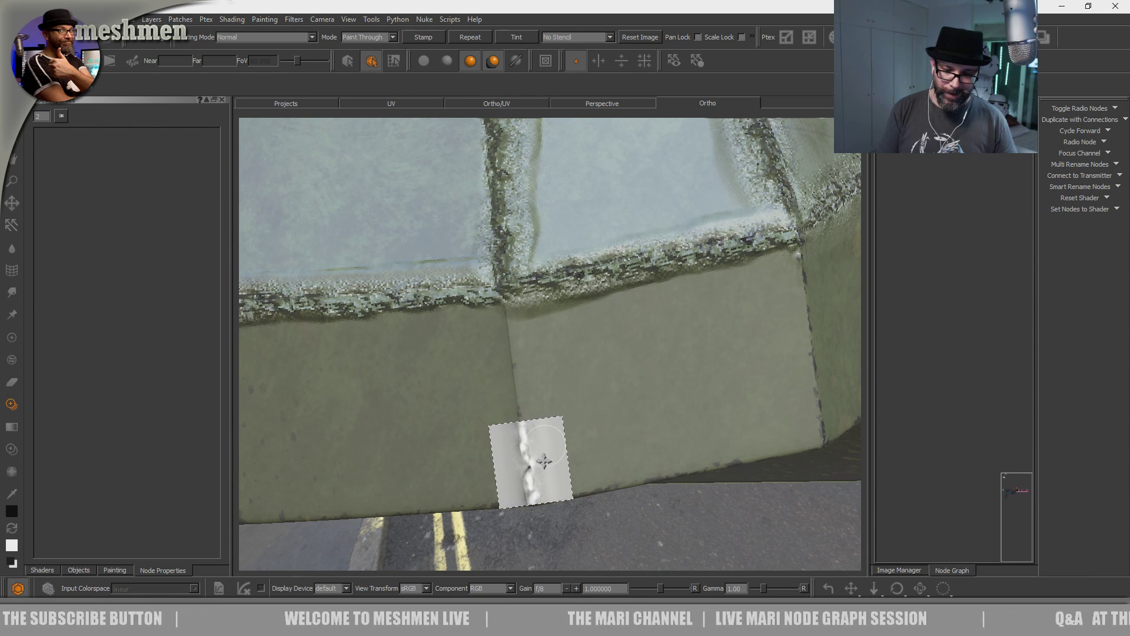
drag(515, 398, 507, 308)
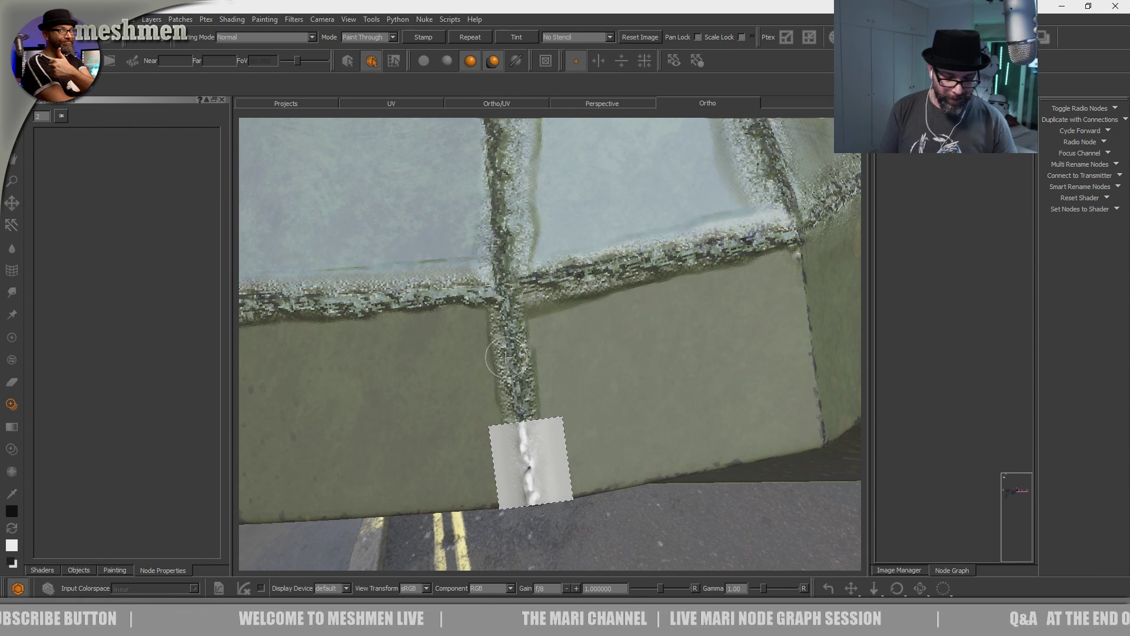
- Orbit and zoom around the hull to inspect the newly welded panel seams
mouse_move(631, 335)
alt+mouse_down()
mouse_move(513, 434)
mouse_move(637, 383)
mouse_move(562, 411)
mouse_move(542, 398)
mouse_move(545, 425)
mouse_move(537, 376)
mouse_move(549, 429)
alt+mouse_up()
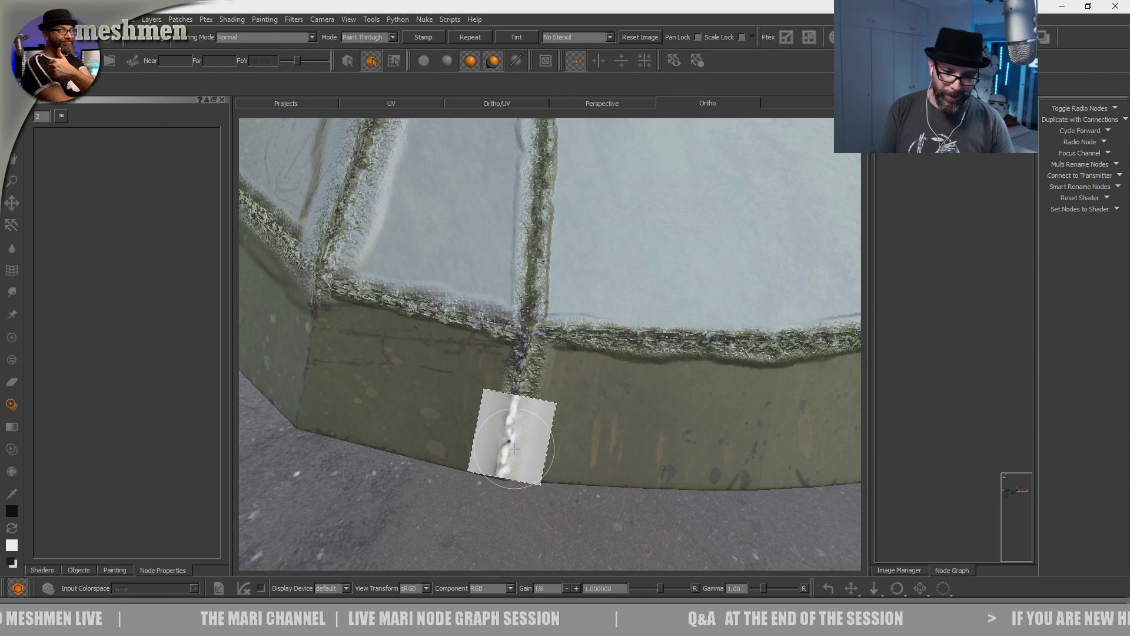
mouse_move(455, 375)
alt+mouse_down()
mouse_move(539, 381)
mouse_move(487, 443)
alt+mouse_up()
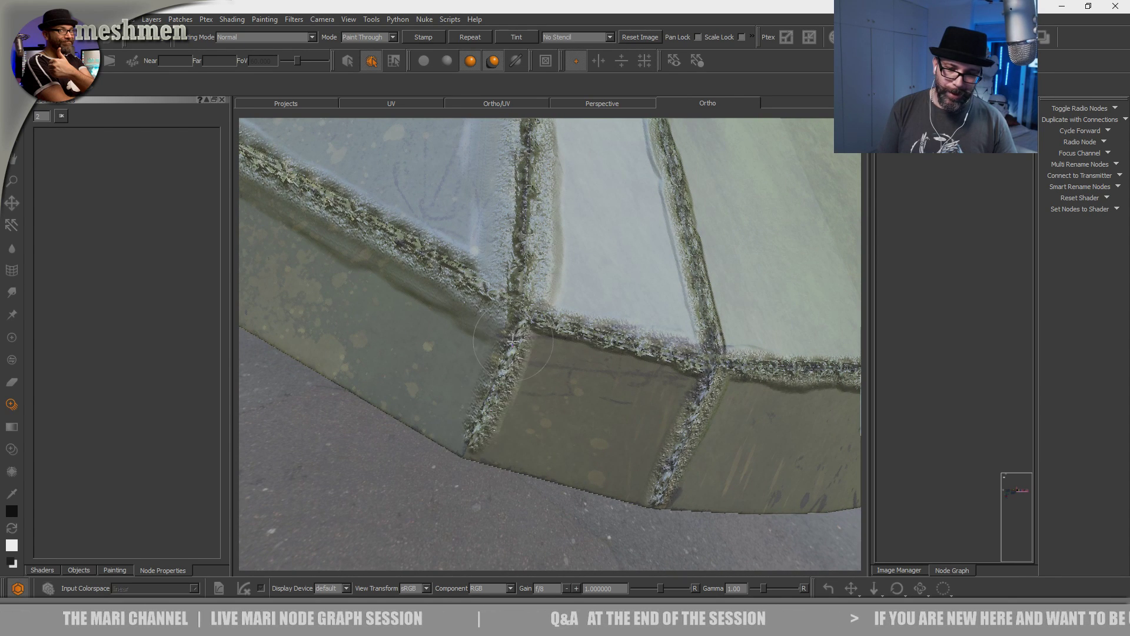
alt+drag(606, 316, 441, 361)
alt+middle_drag(441, 361, 371, 349)
alt+right_drag(370, 348, 483, 369)
alt+middle_drag(482, 368, 455, 373)
mouse_move(454, 372)
alt+mouse_down()
mouse_move(465, 418)
mouse_move(474, 383)
alt+mouse_up()
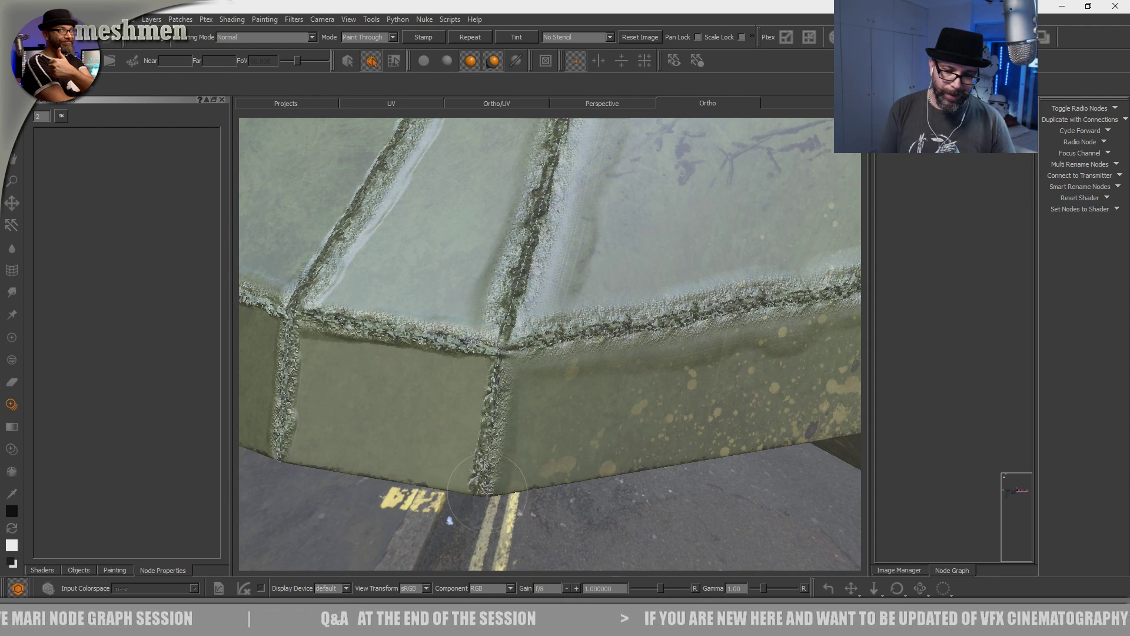
- Zoom out and orbit around the whole tank, then frame the emblem panel
alt+right_drag(465, 418, 422, 386)
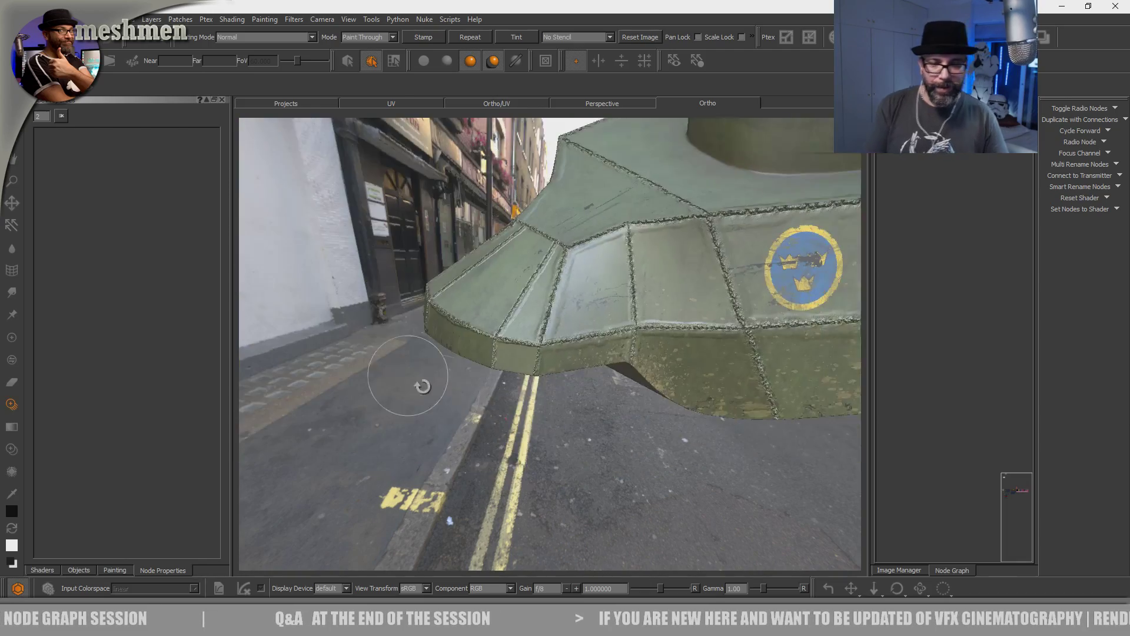
alt+drag(421, 387, 494, 379)
alt+right_drag(495, 378, 462, 436)
alt+drag(462, 435, 545, 327)
alt+middle_drag(545, 327, 521, 395)
alt+drag(520, 395, 512, 382)
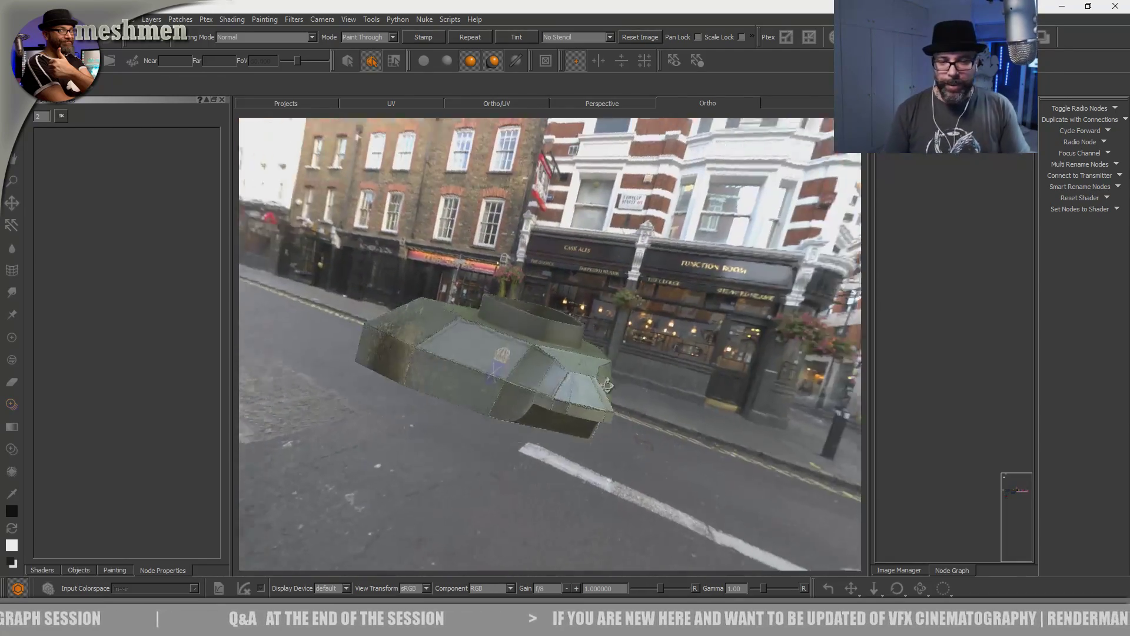
alt+right_drag(512, 383, 479, 416)
alt+drag(479, 416, 471, 389)
alt+right_drag(471, 389, 580, 353)
alt+drag(579, 353, 673, 323)
alt+middle_drag(598, 391, 541, 344)
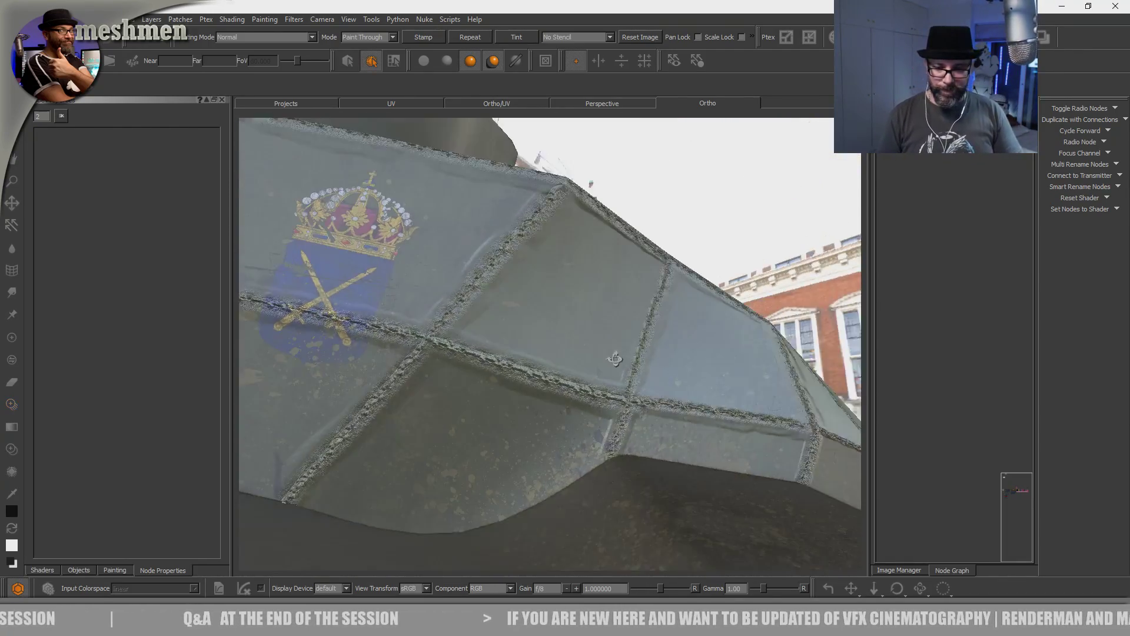
- Orbit up to the turret top and zoom in close on the hatch ring edge
alt+right_drag(540, 344, 462, 397)
mouse_move(462, 396)
alt+mouse_down()
mouse_move(434, 469)
mouse_move(461, 462)
alt+mouse_up()
mouse_move(461, 461)
alt+right_down()
mouse_move(574, 369)
mouse_move(570, 383)
mouse_move(500, 423)
alt+right_up()
alt+drag(500, 424, 534, 463)
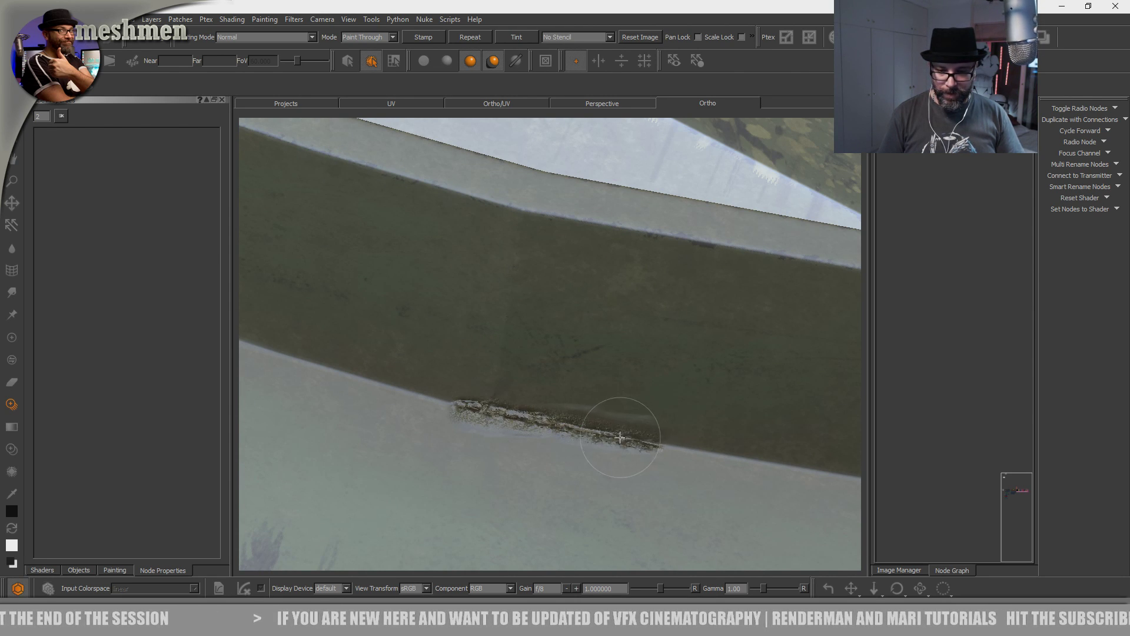
- Undo the bad weld stroke, reframe the ring seam, and return to weld stamp projection
key(ctrl+z)
alt+drag(527, 431, 549, 432)
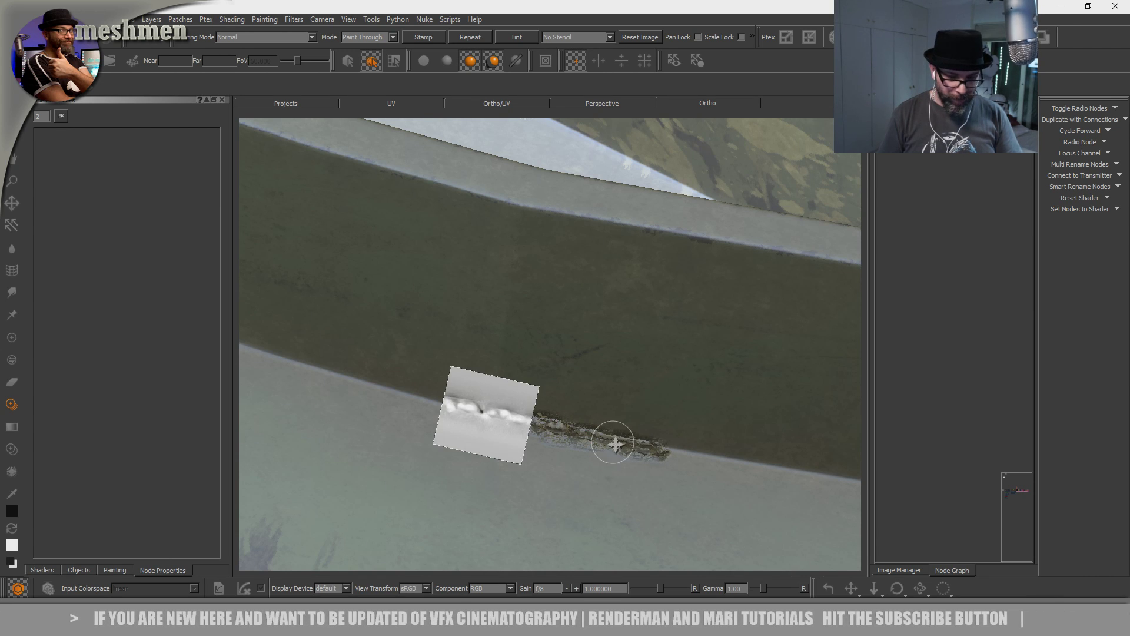
key(p)
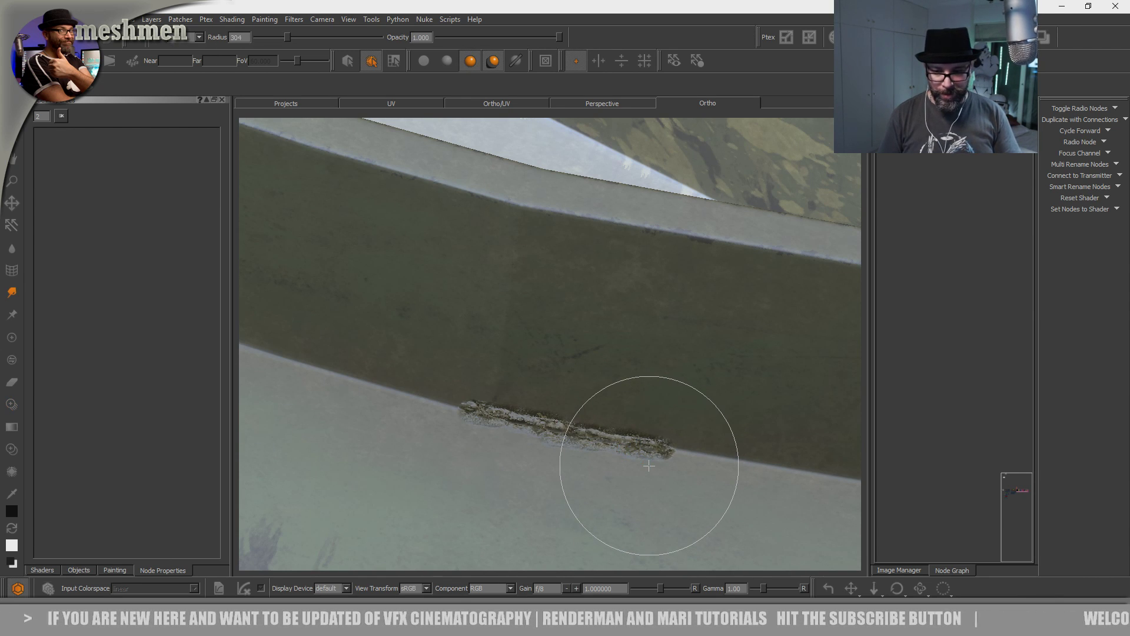
mouse_move(708, 444)
alt+mouse_down()
mouse_move(481, 411)
mouse_move(474, 434)
mouse_move(519, 441)
mouse_move(530, 422)
mouse_move(677, 440)
alt+mouse_up()
key(t)
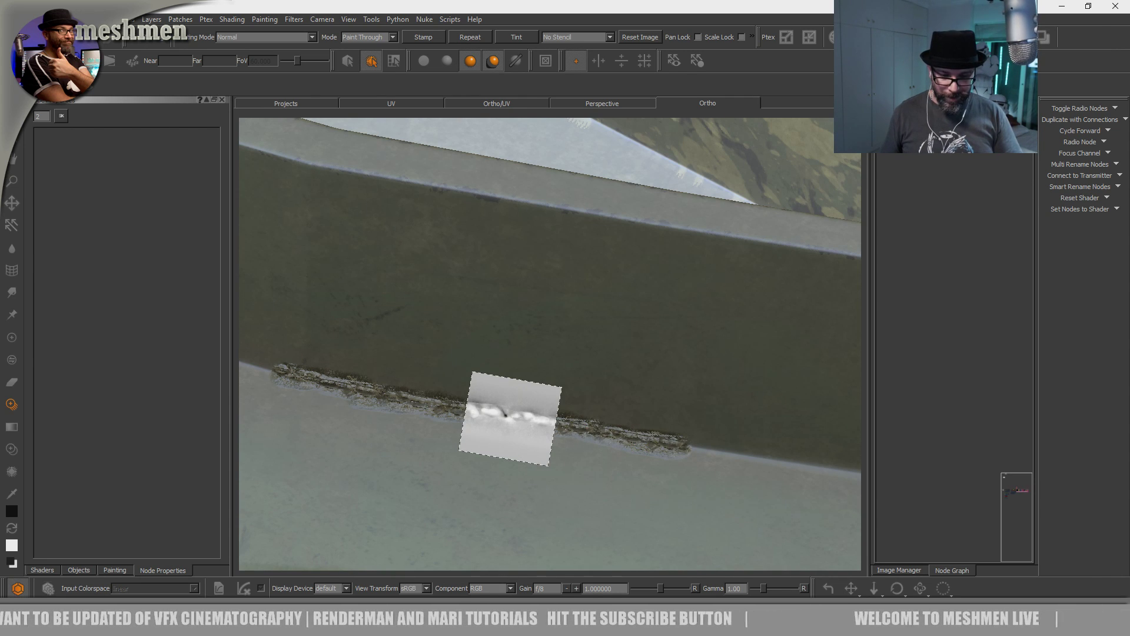
- Search the web for 'odd nerdrum' and reach the Nerdrum Museum's Selected Paintings page
text(odd nerdrum)
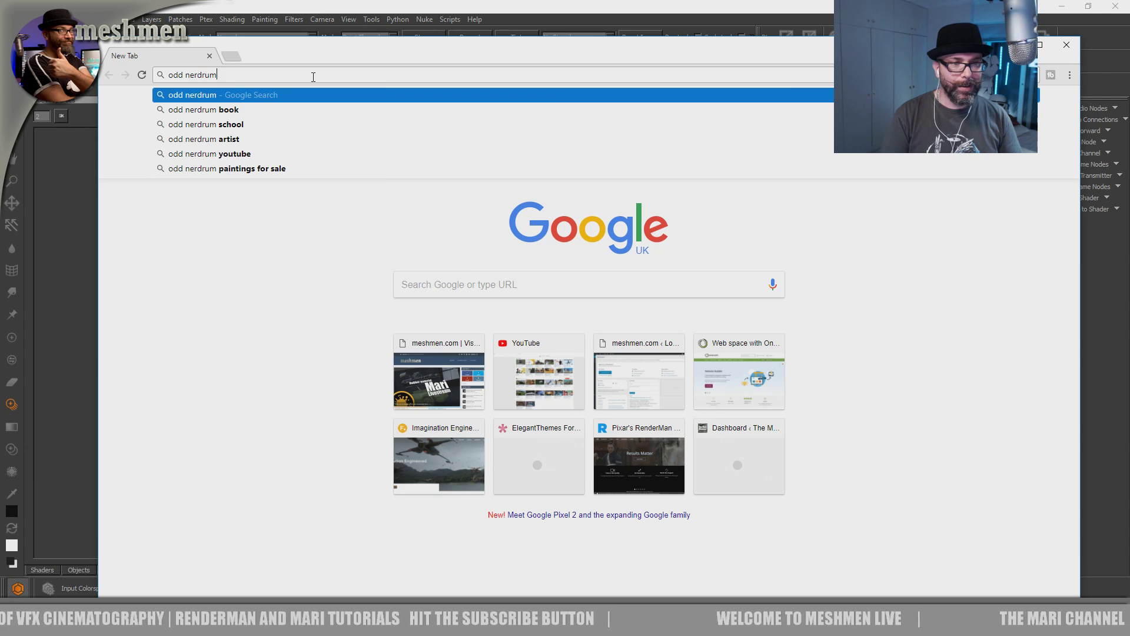
key(Return)
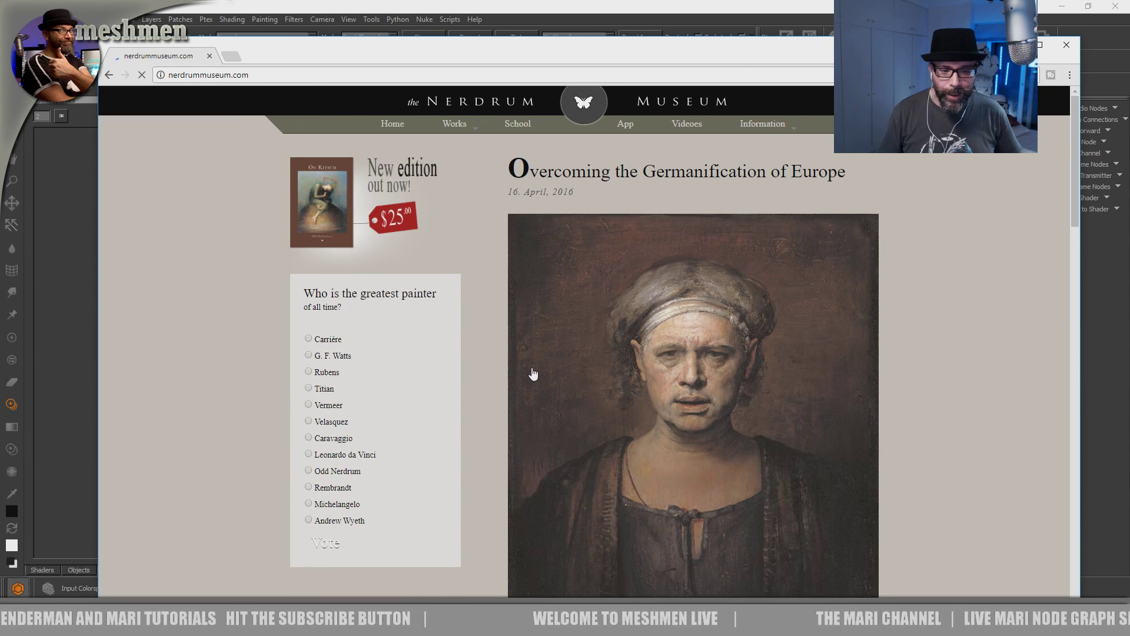
mouse_move(464, 124)
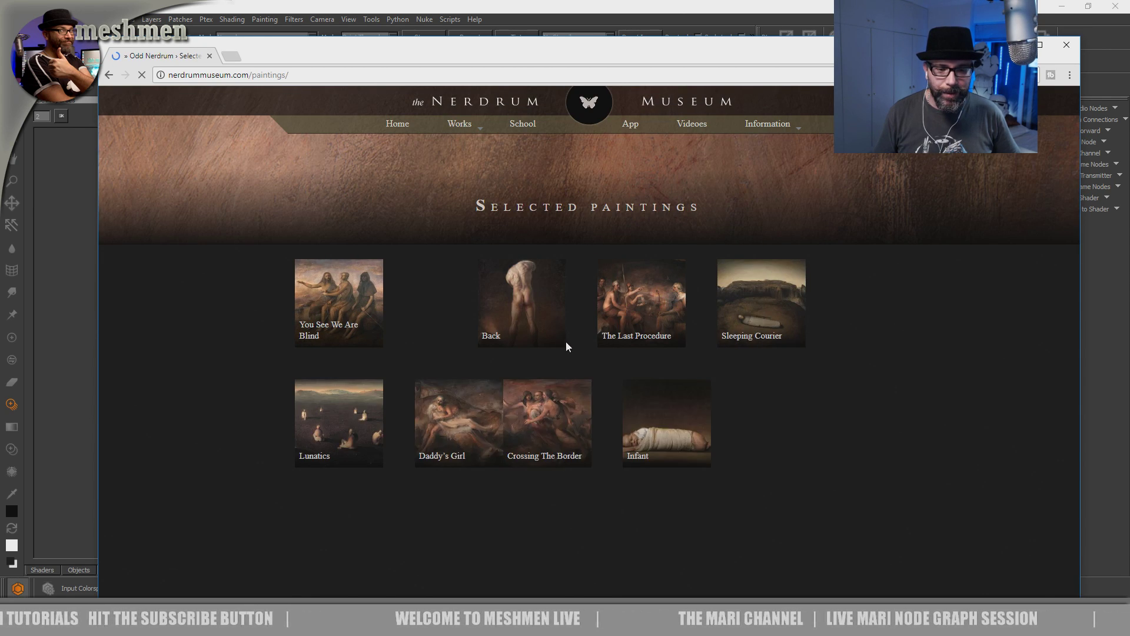
scroll(542, 333, down, 1)
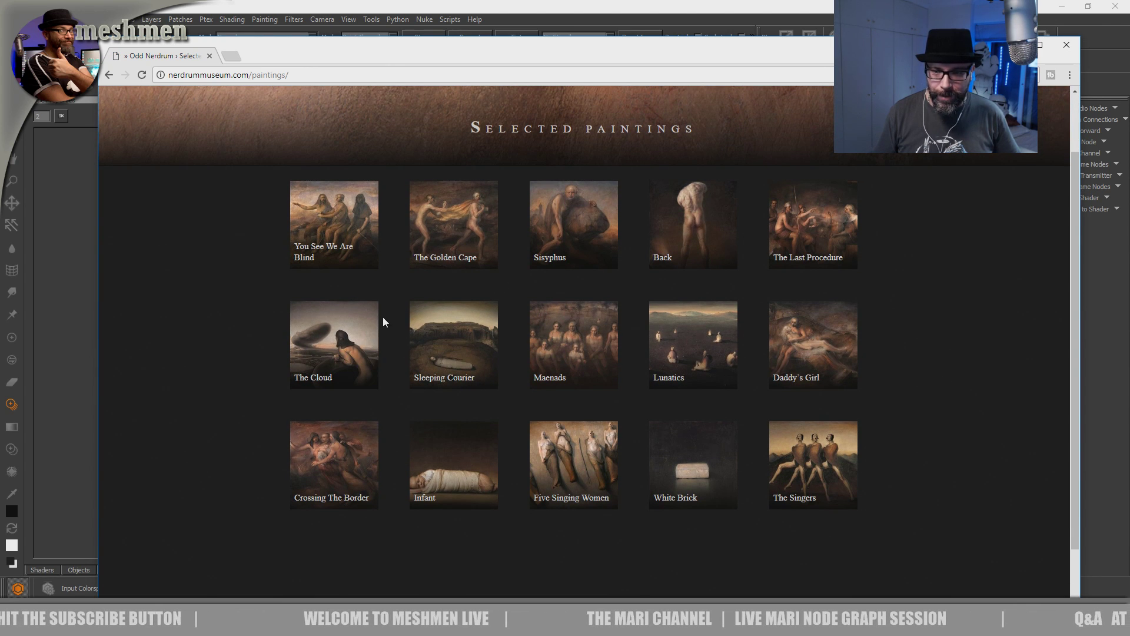
- View The Cloud enlarged, then close it and return to the painting thumbnail grid
click(341, 340)
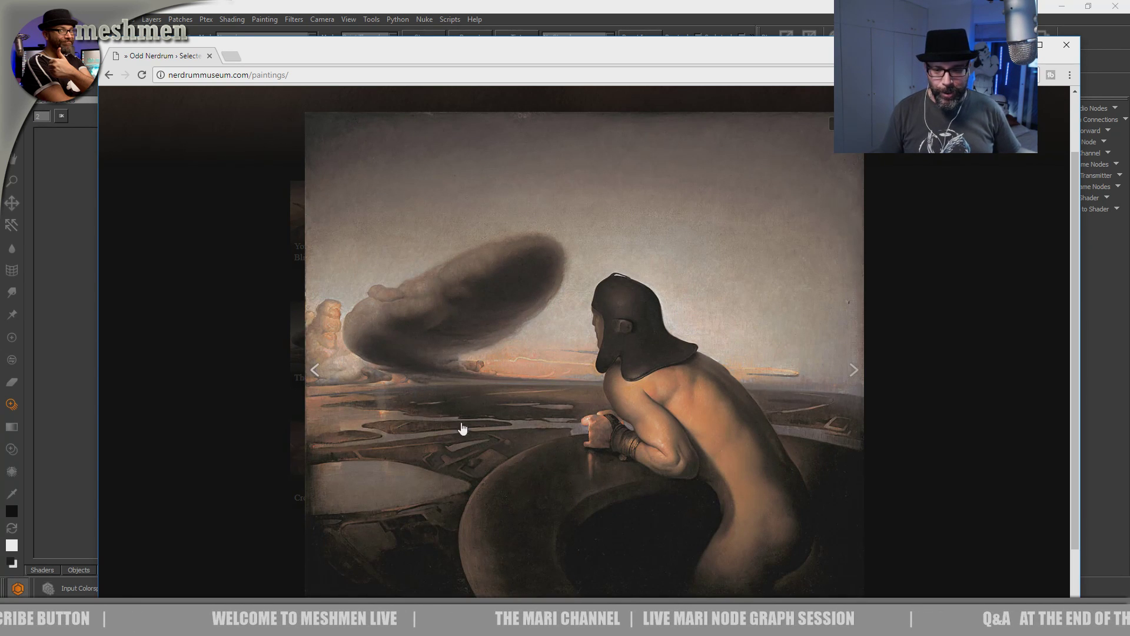
scroll(817, 220, up, 2)
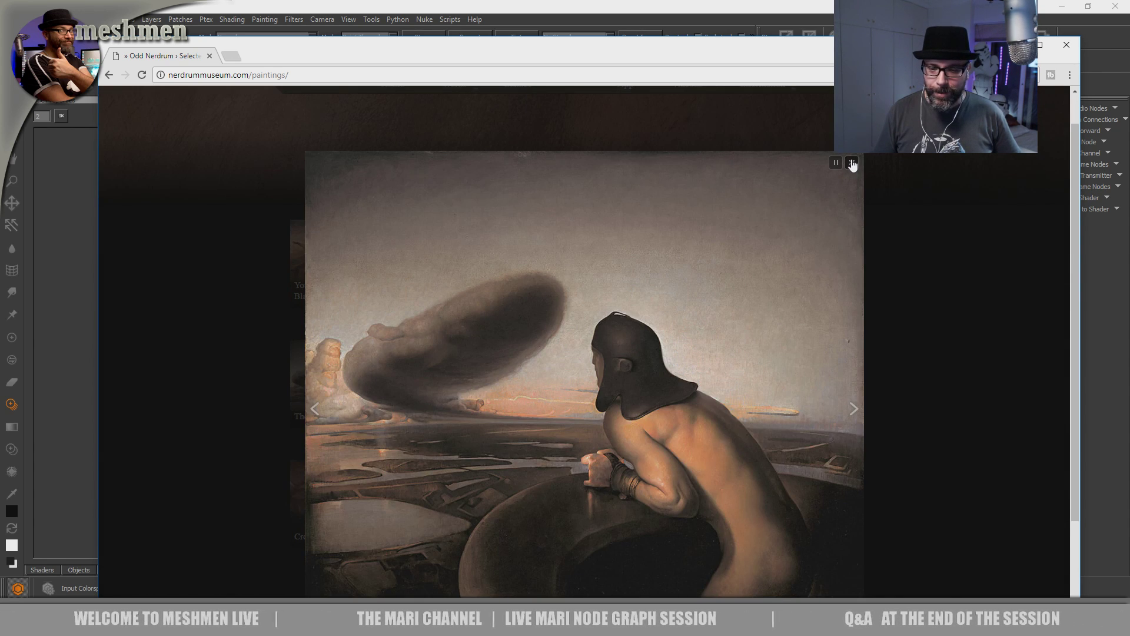
click(852, 163)
scroll(694, 318, down, 1)
scroll(566, 462, down, 1)
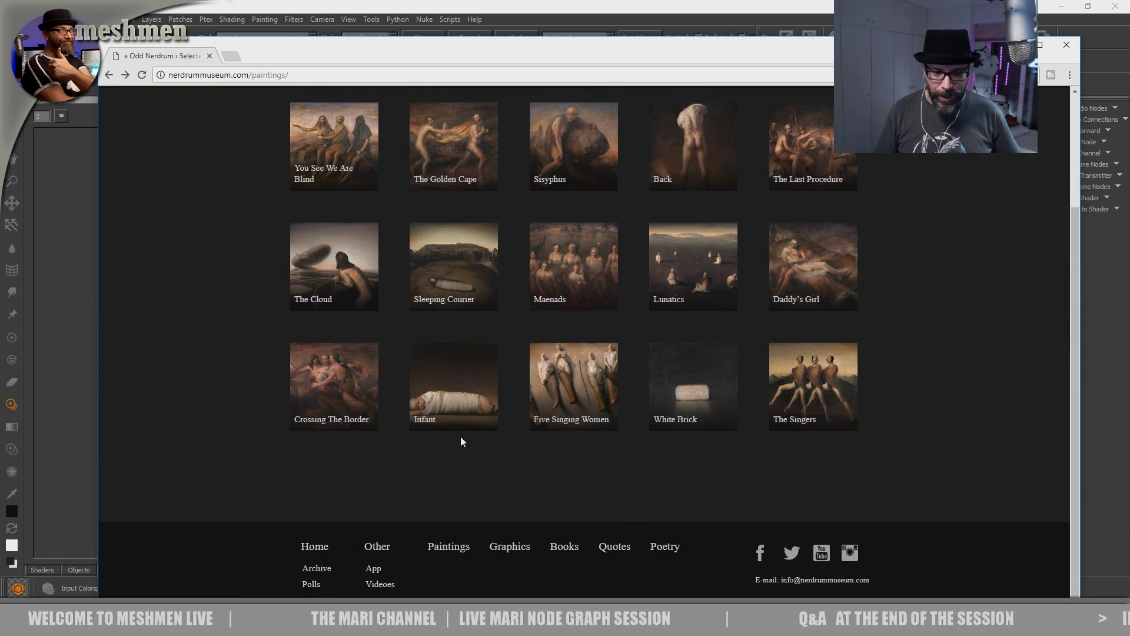
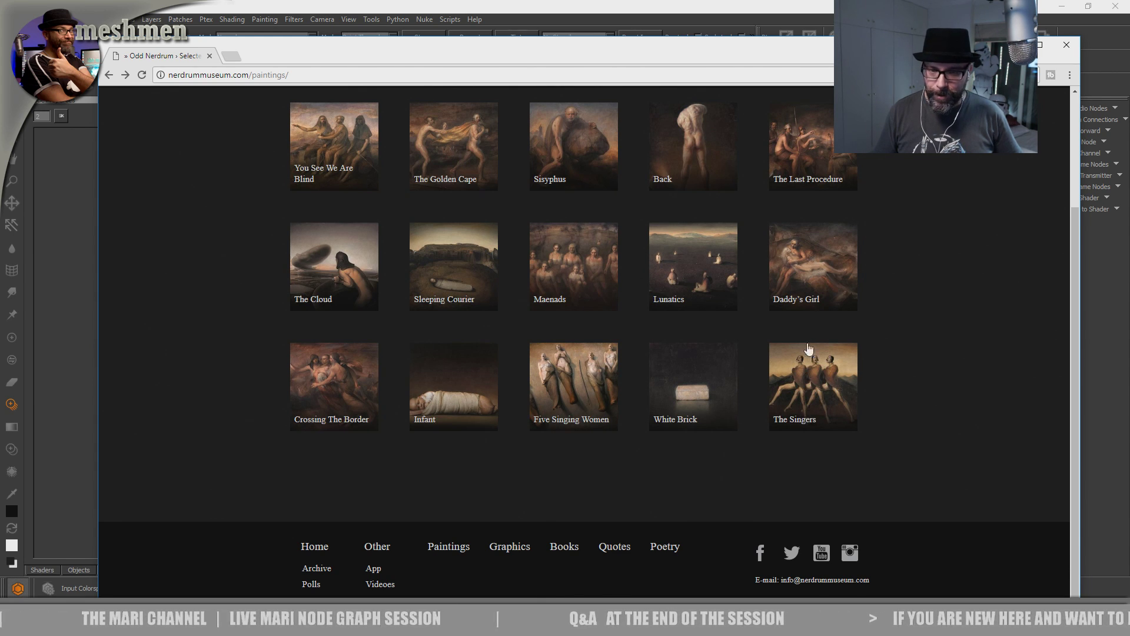
- Scroll the Nerdrum Museum gallery back up and close Chrome to return to Mari
scroll(806, 365, up, 3)
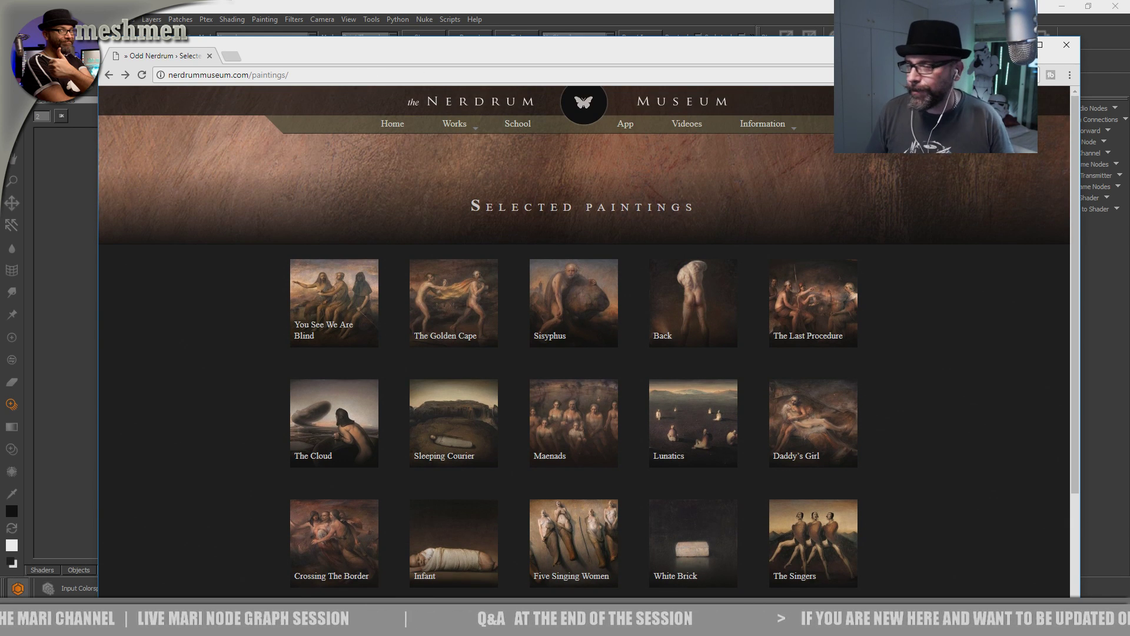
click(1066, 45)
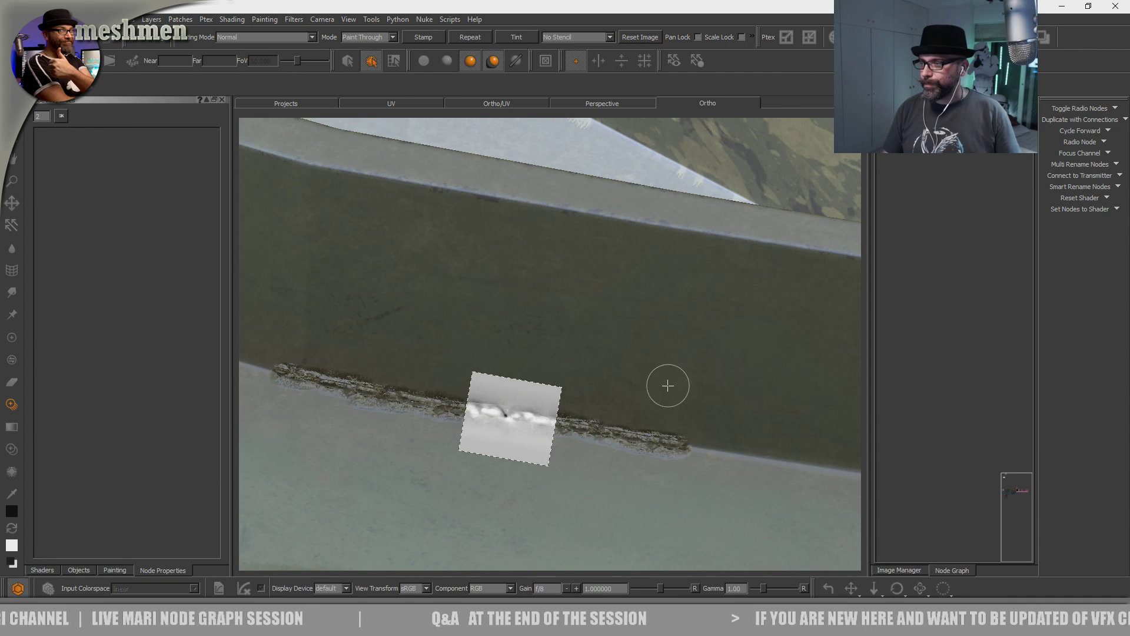
- Clear the unbaked stamp and paint weld texture further left along the turret rim edge
key(BackSpace)
middle_drag(399, 367, 509, 418)
mouse_move(509, 417)
mouse_down()
mouse_move(549, 447)
mouse_move(588, 438)
mouse_up()
drag(452, 395, 361, 369)
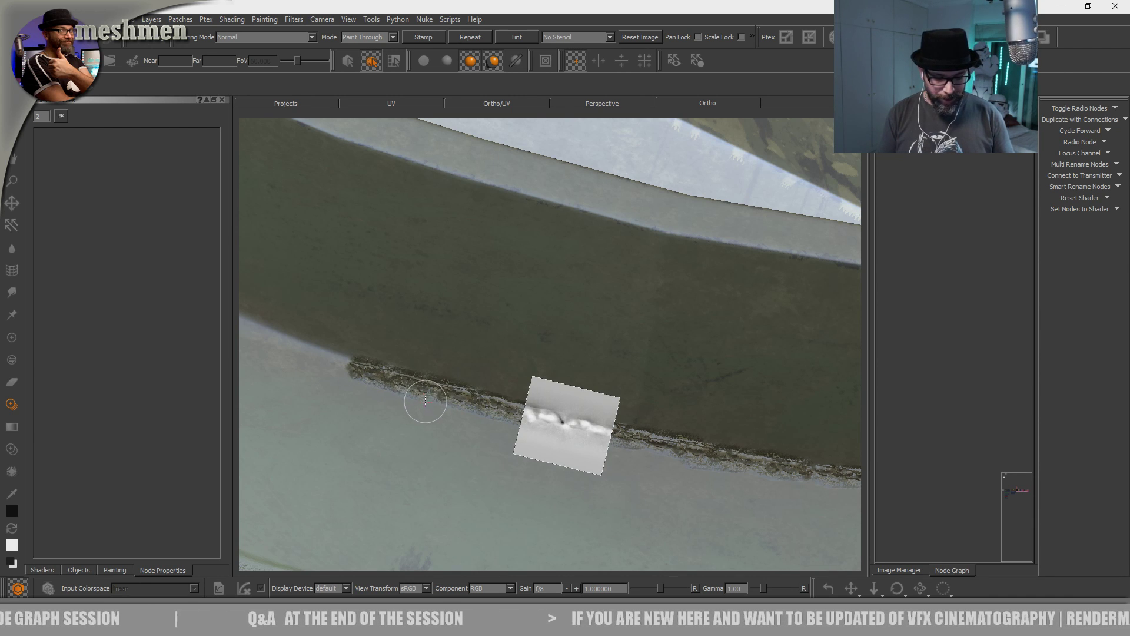
mouse_move(348, 341)
alt+mouse_down()
mouse_move(496, 419)
mouse_move(497, 434)
mouse_move(397, 379)
alt+mouse_up()
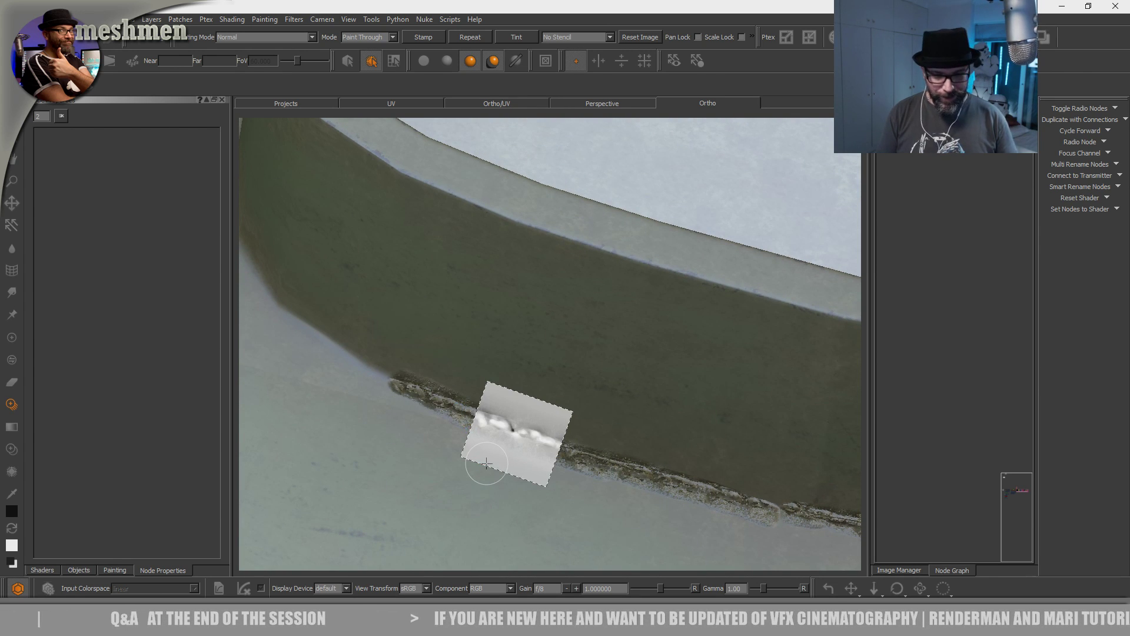
mouse_move(661, 434)
alt+mouse_down()
mouse_move(537, 411)
mouse_move(542, 378)
mouse_move(522, 430)
mouse_move(599, 474)
alt+mouse_up()
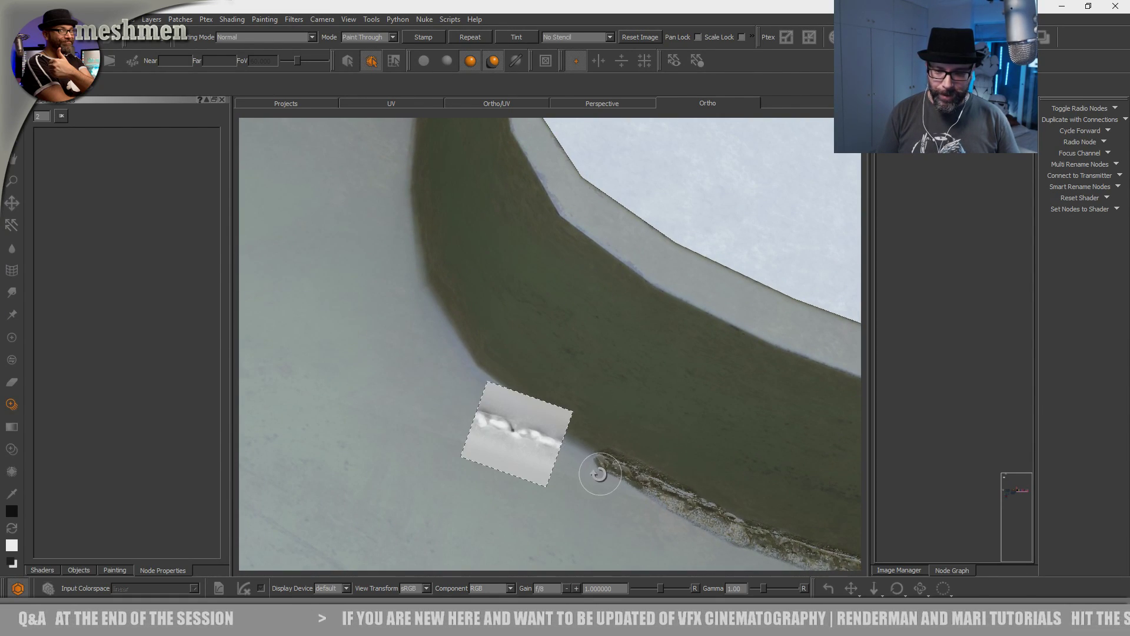
shift+drag(534, 459, 582, 465)
- Show the mesh wireframe, orbit around the rim, and trigger a texture export with Ctrl+S
key(w)
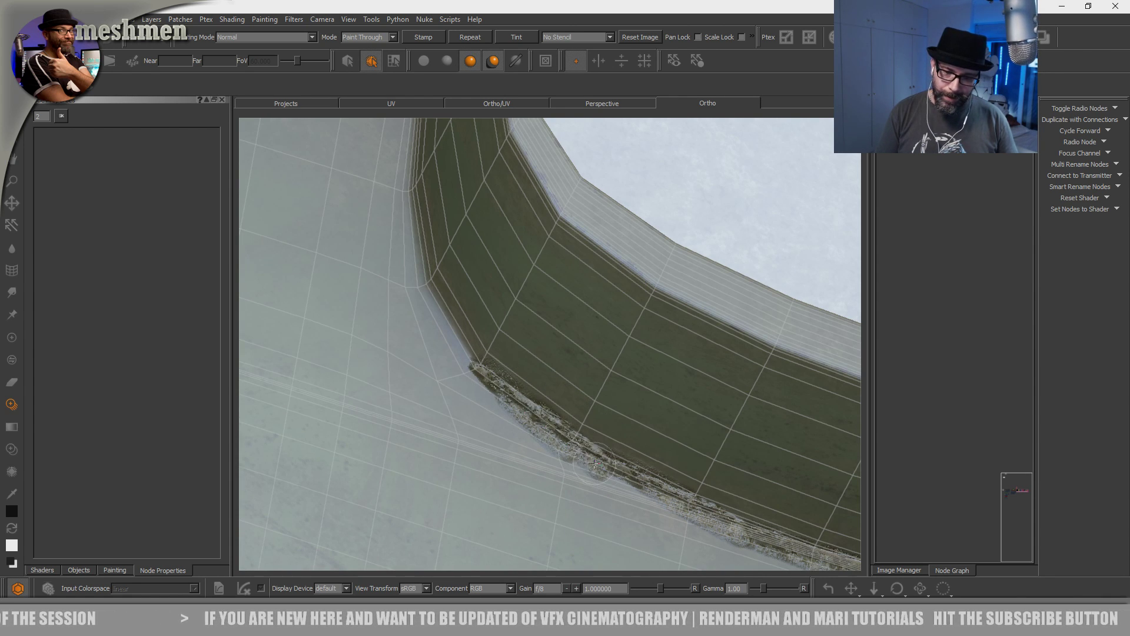
mouse_move(498, 380)
alt+mouse_down()
mouse_move(547, 429)
mouse_move(527, 423)
mouse_move(560, 461)
mouse_move(547, 461)
mouse_move(504, 362)
alt+mouse_up()
key(ctrl+s)
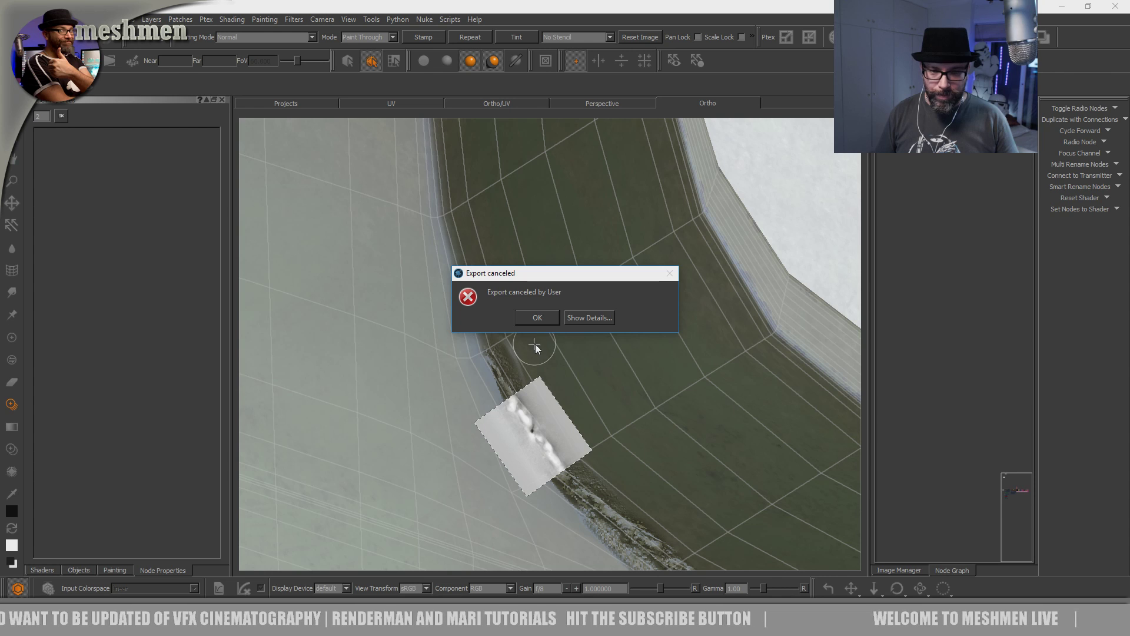
- Dismiss the export-canceled message, retry the export, dismiss its error, and tumble the view
click(537, 317)
scroll(551, 362, down, 2)
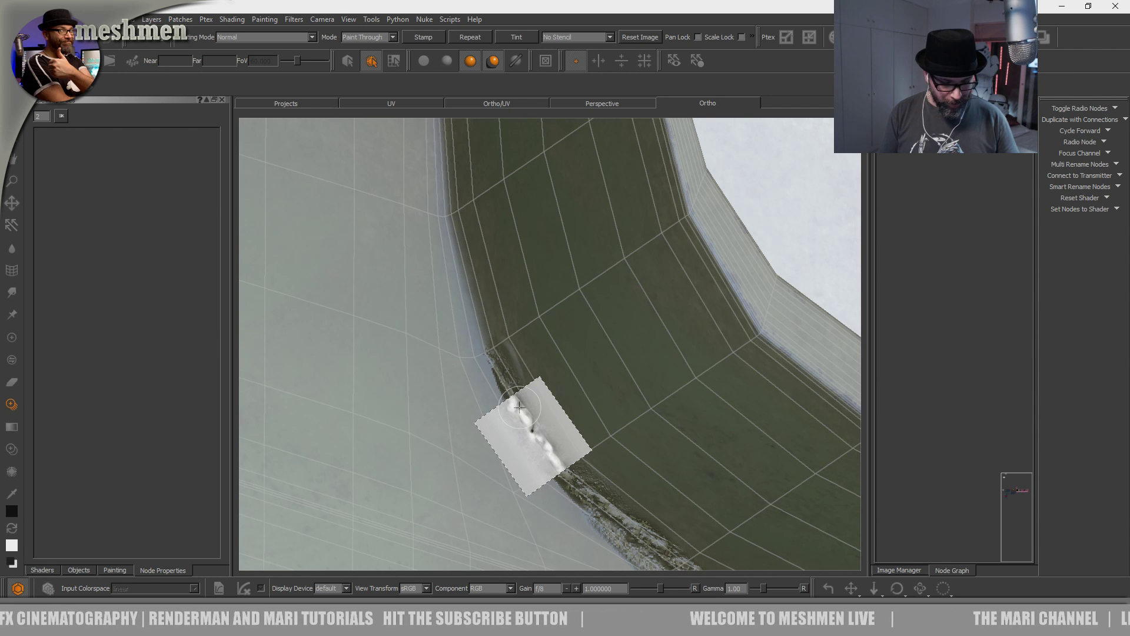
key(ctrl+s)
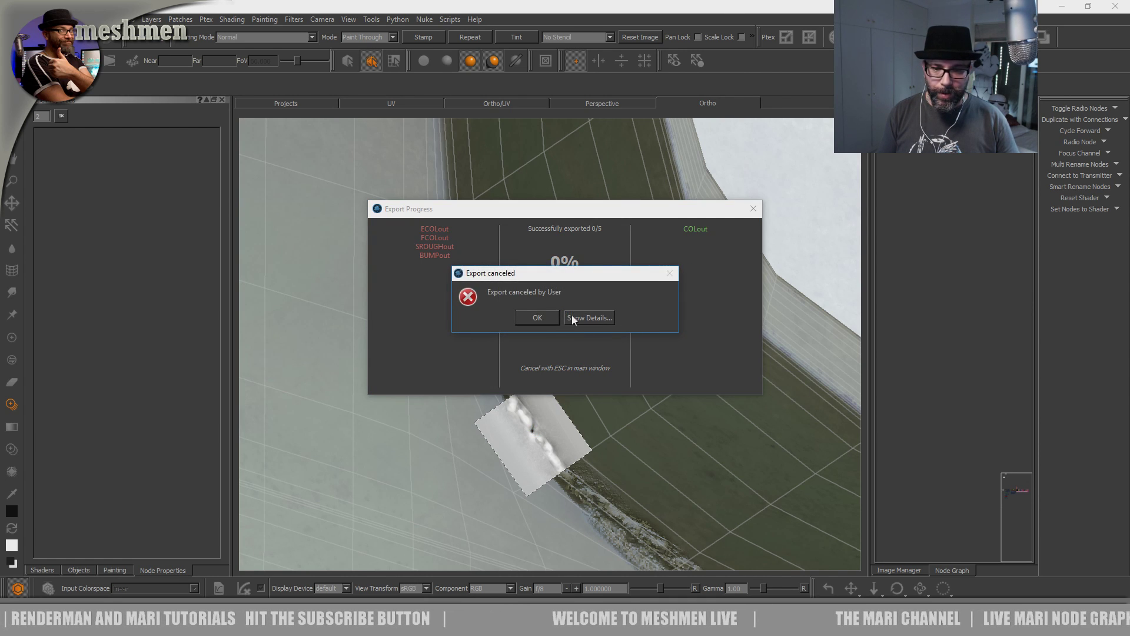
click(571, 316)
mouse_move(567, 440)
middle_down()
mouse_move(558, 383)
mouse_move(550, 421)
mouse_move(575, 450)
mouse_move(557, 372)
mouse_move(449, 366)
mouse_move(524, 427)
middle_up()
- Hide the wireframe, angle the weld image to the edge, and extend the weld strip rightward
key(w)
alt+middle_drag(628, 434, 482, 407)
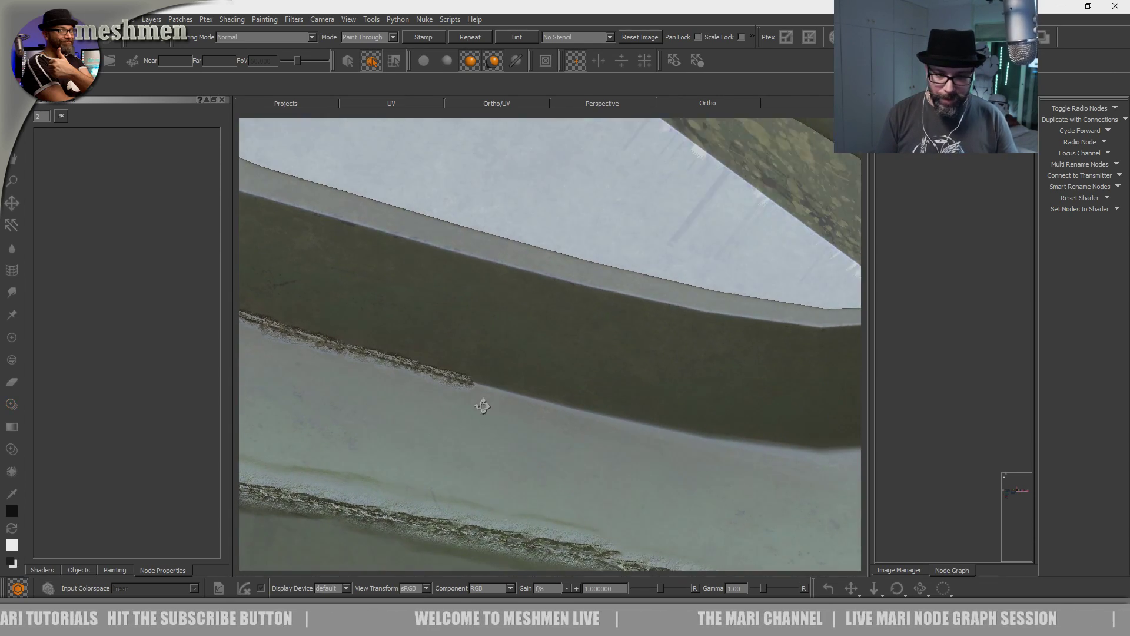
alt+right_drag(482, 406, 507, 353)
alt+middle_drag(507, 354, 545, 418)
ctrl+drag(545, 418, 598, 424)
mouse_move(547, 462)
shift+mouse_down()
mouse_move(782, 464)
mouse_move(775, 481)
shift+mouse_up()
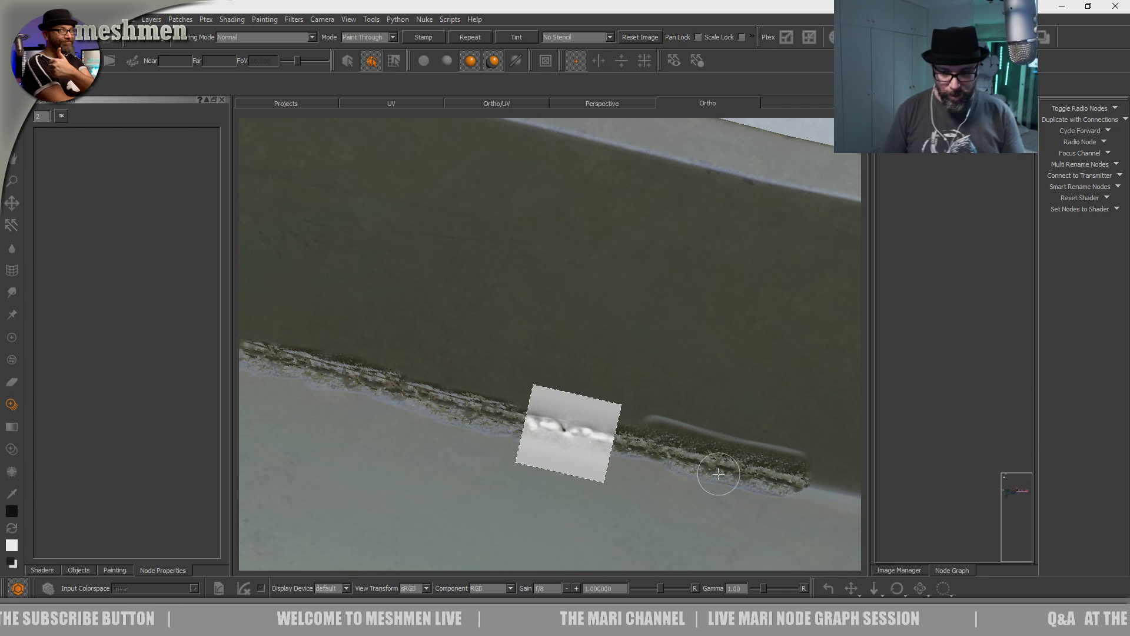
mouse_move(765, 469)
alt+middle_down()
mouse_move(583, 404)
mouse_move(502, 392)
alt+middle_up()
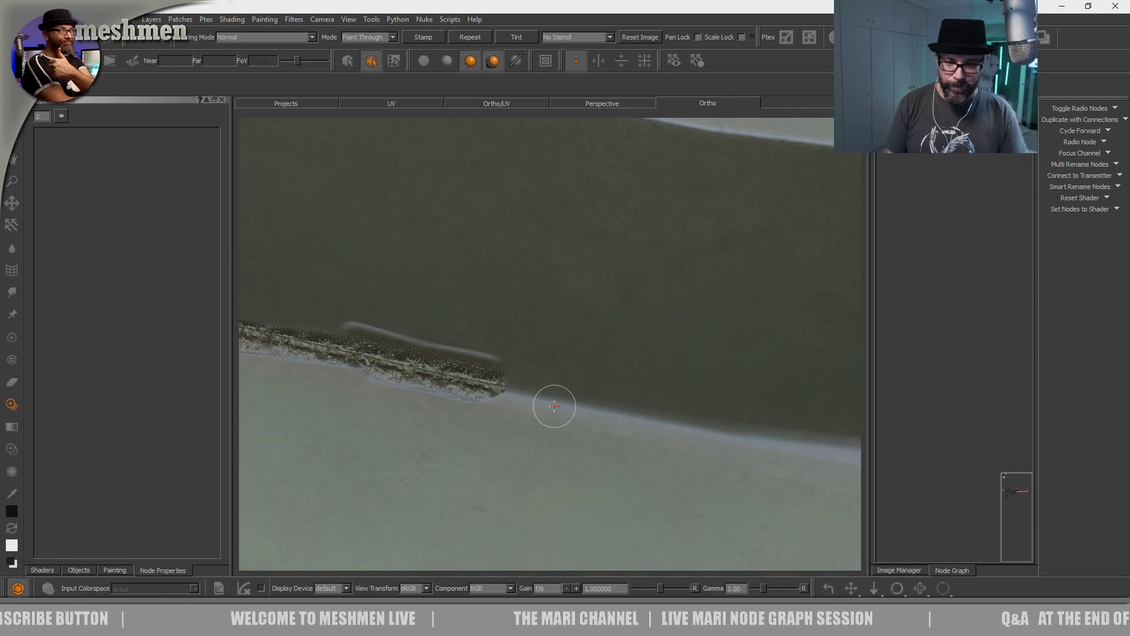
ctrl+drag(568, 424, 586, 436)
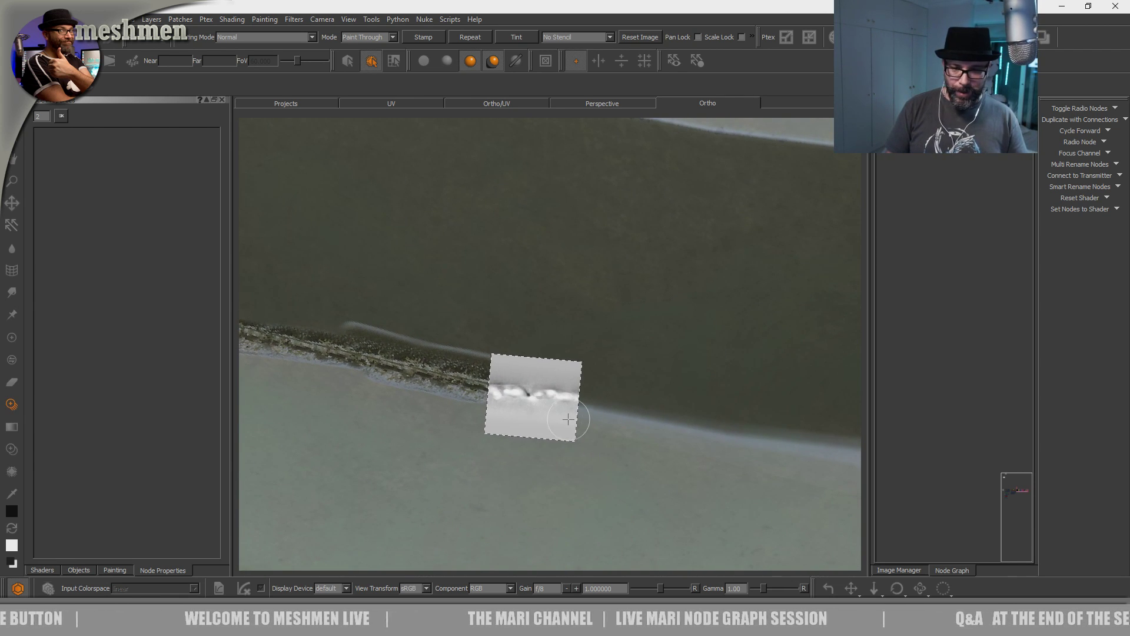
mouse_move(514, 394)
mouse_down()
mouse_move(777, 450)
mouse_move(762, 447)
mouse_up()
- Continue painting the weld around the curved turret edge and along the wall base
mouse_move(691, 393)
alt+middle_down()
mouse_move(504, 403)
mouse_move(517, 415)
alt+middle_up()
mouse_move(559, 403)
mouse_down()
mouse_move(741, 426)
mouse_move(722, 452)
mouse_move(704, 436)
mouse_move(500, 446)
mouse_up()
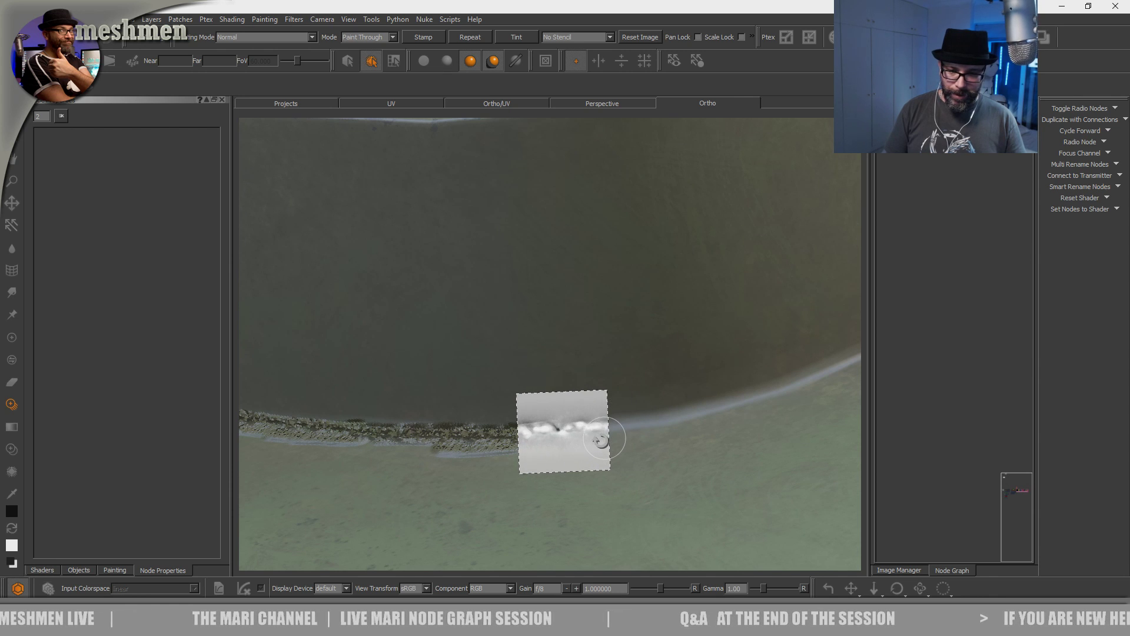
alt+drag(564, 446, 565, 447)
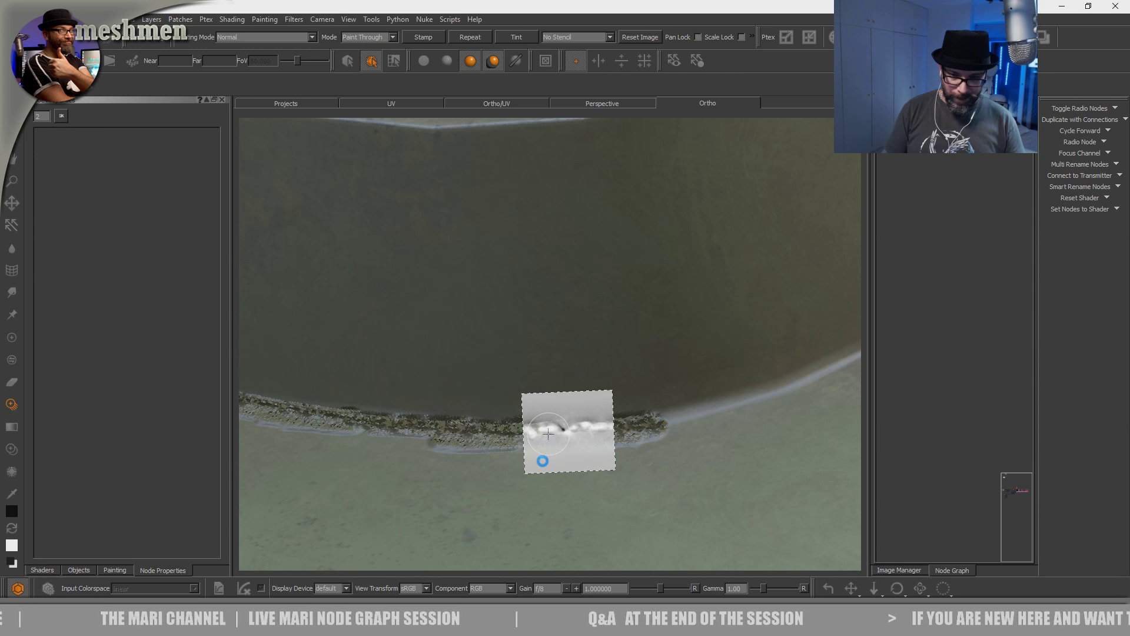
mouse_move(656, 424)
alt+mouse_down()
mouse_move(439, 399)
mouse_move(532, 449)
mouse_move(542, 434)
alt+mouse_up()
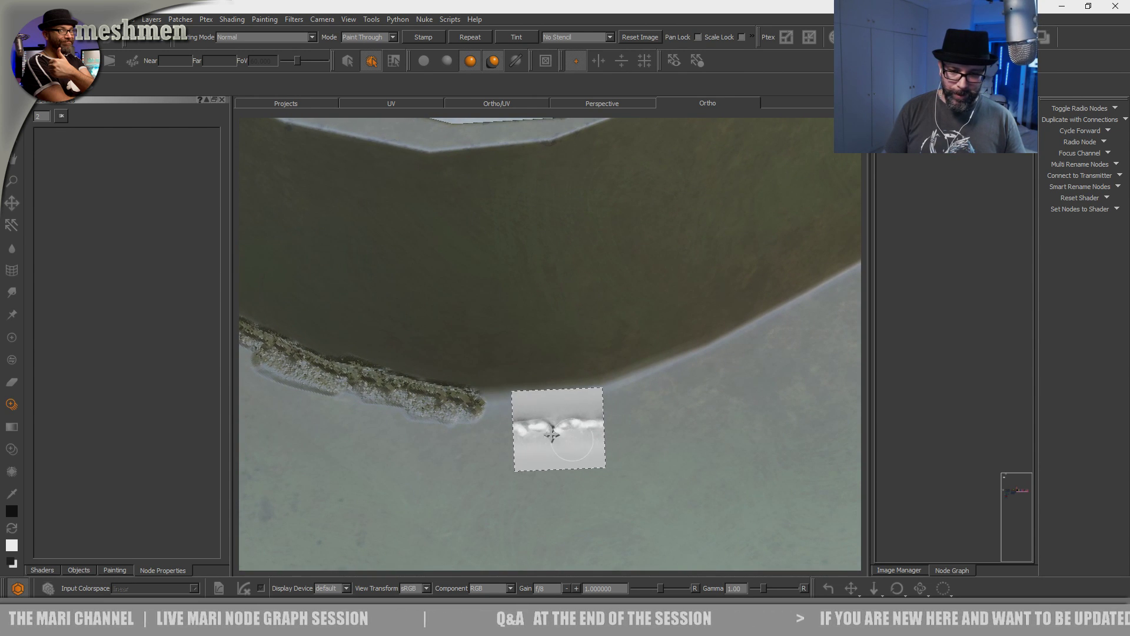
mouse_move(459, 394)
mouse_down()
mouse_move(624, 388)
mouse_move(606, 390)
mouse_up()
alt+drag(555, 432, 529, 454)
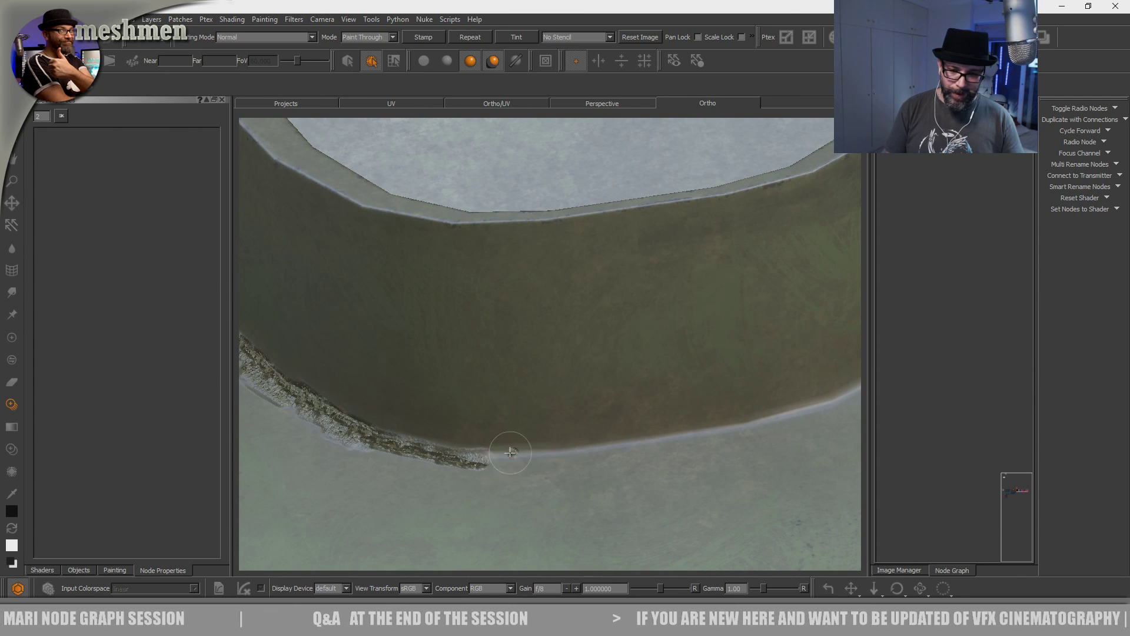
mouse_move(583, 448)
mouse_down()
mouse_move(694, 438)
mouse_move(504, 439)
mouse_move(556, 460)
mouse_move(612, 421)
mouse_up()
mouse_move(535, 429)
alt+mouse_down()
mouse_move(555, 492)
mouse_move(416, 441)
mouse_move(549, 492)
mouse_move(446, 446)
mouse_move(465, 404)
mouse_move(568, 371)
mouse_move(568, 433)
mouse_move(546, 425)
mouse_move(550, 436)
mouse_move(712, 423)
mouse_move(595, 419)
mouse_move(420, 389)
mouse_move(490, 440)
alt+mouse_up()
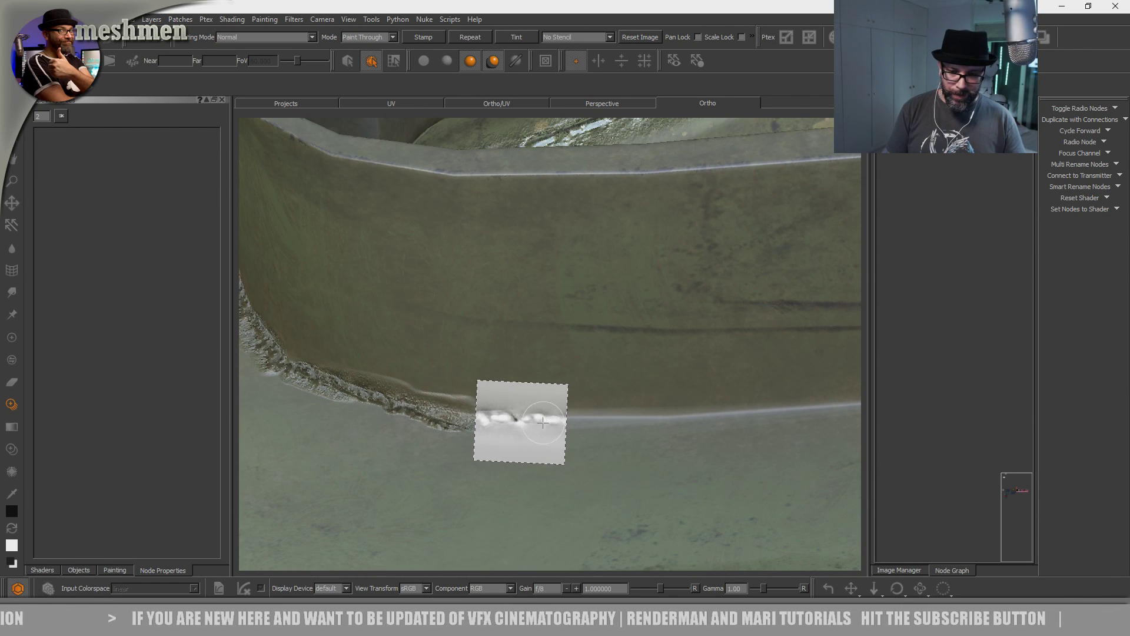
mouse_move(483, 419)
mouse_down()
mouse_move(681, 411)
mouse_move(456, 456)
mouse_move(490, 446)
mouse_up()
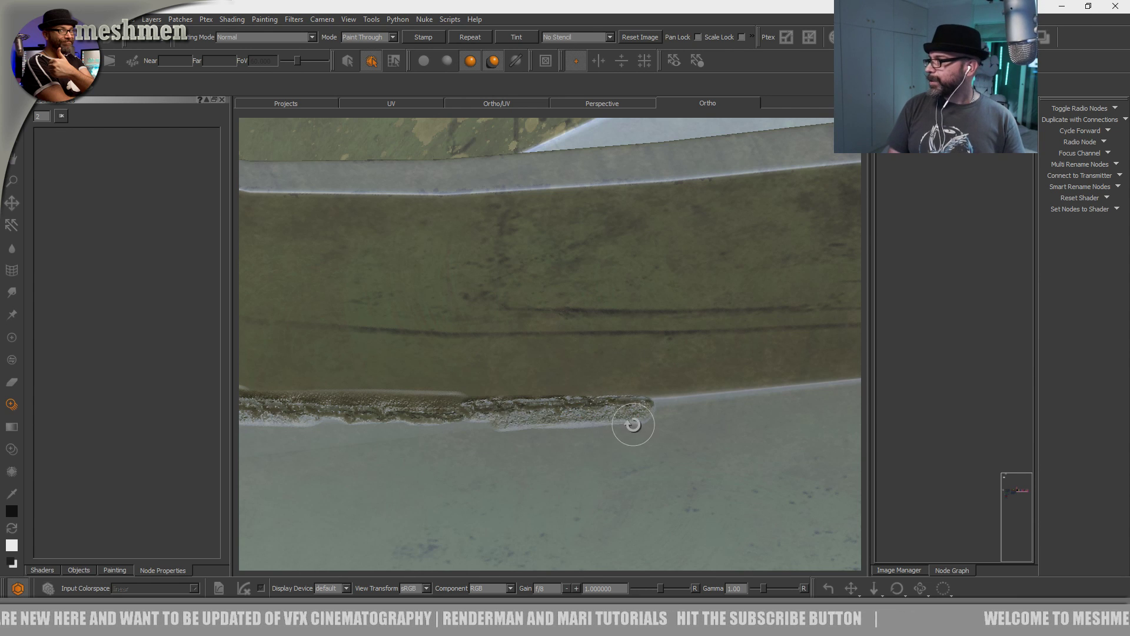
- Extend the weld seam right along the wall, undo a bad stroke, and repaint it along the lower edge
alt+drag(651, 454, 543, 456)
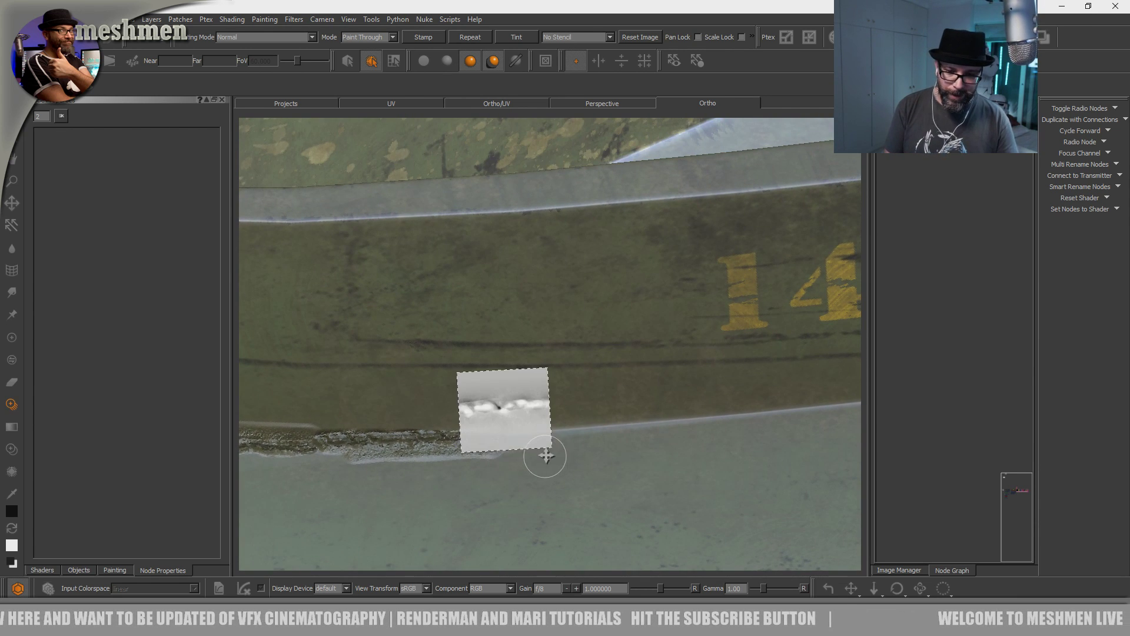
drag(648, 430, 721, 416)
mouse_move(572, 425)
alt+mouse_down()
mouse_move(593, 433)
mouse_move(396, 444)
mouse_move(413, 457)
mouse_move(548, 441)
mouse_move(459, 426)
alt+mouse_up()
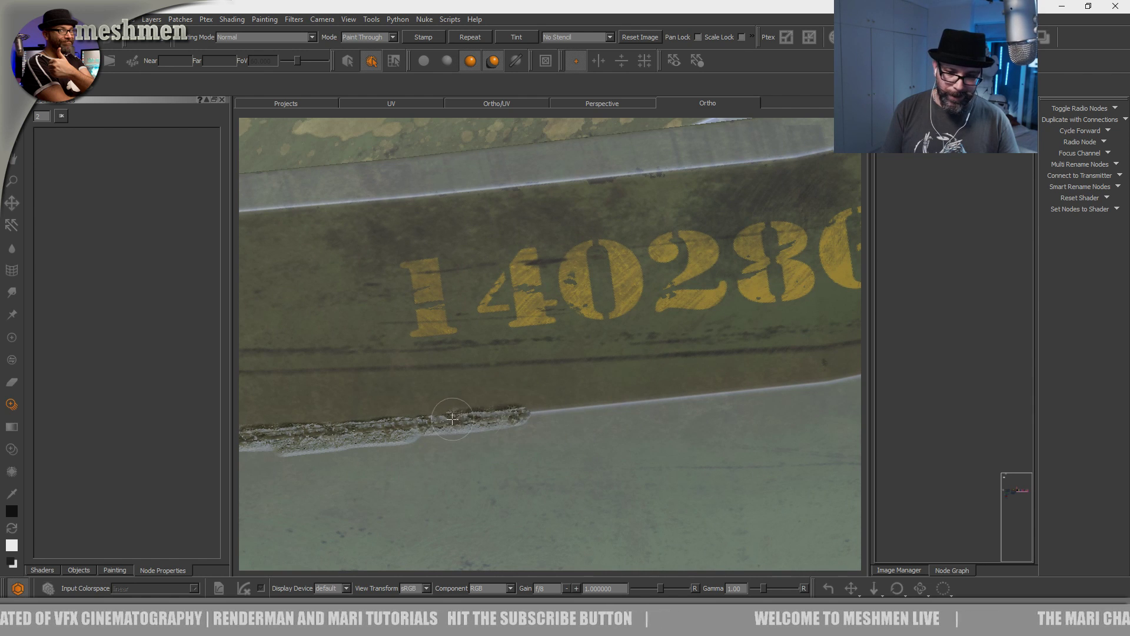
mouse_move(645, 406)
mouse_down()
mouse_move(759, 389)
mouse_move(600, 424)
mouse_move(505, 386)
mouse_move(568, 434)
mouse_up()
key(c)
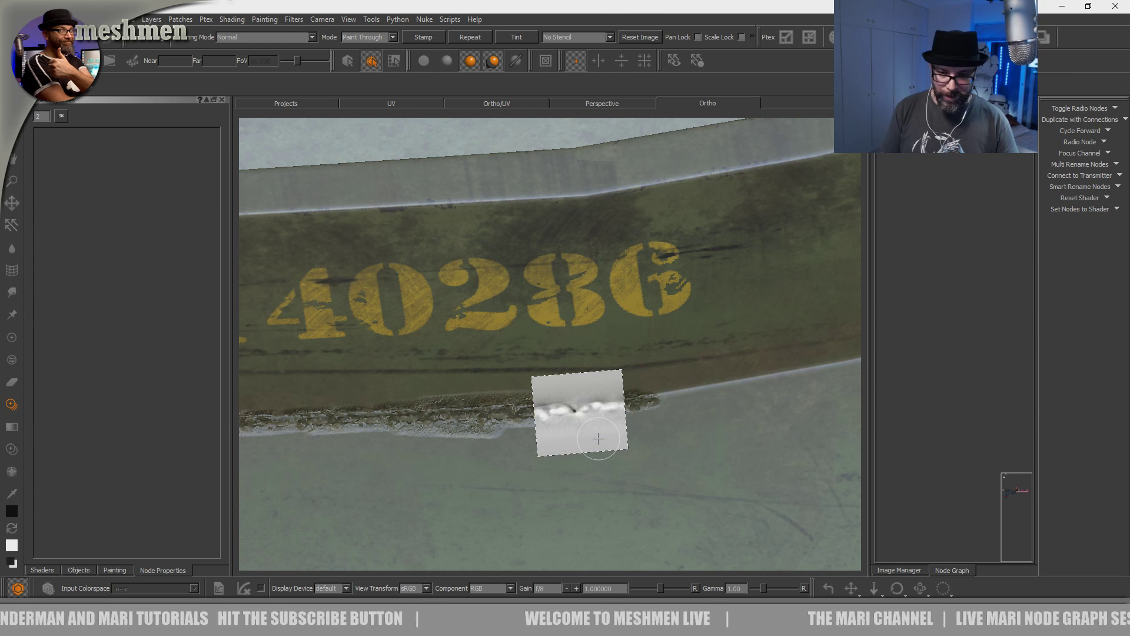
mouse_move(689, 426)
alt+mouse_down()
mouse_move(433, 465)
mouse_move(371, 432)
mouse_move(451, 468)
alt+mouse_up()
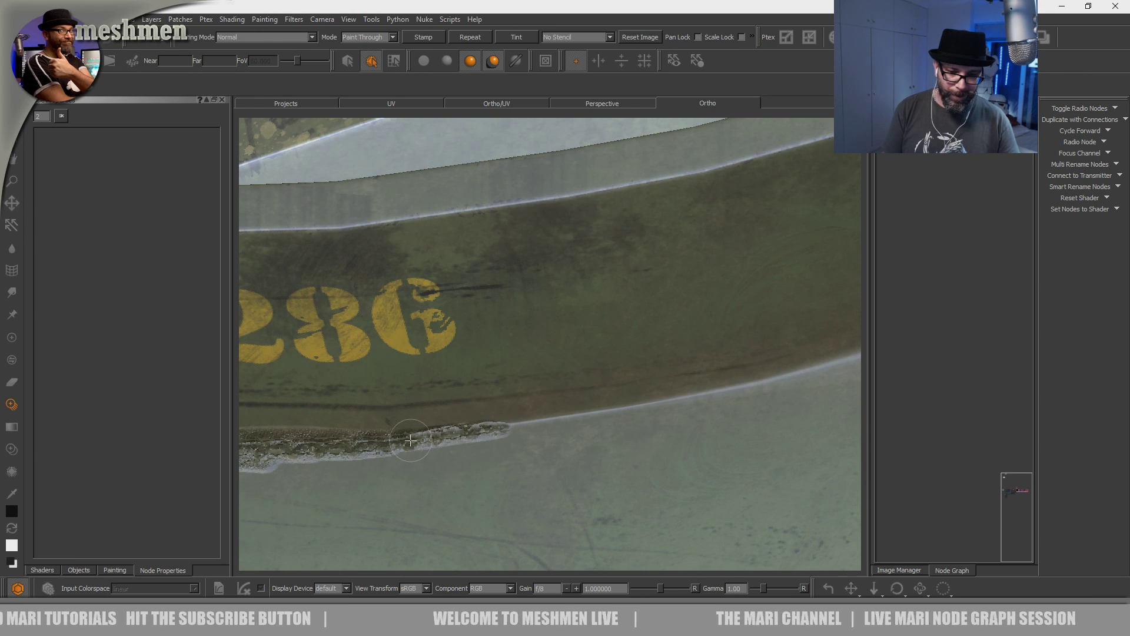
key(ctrl+z)
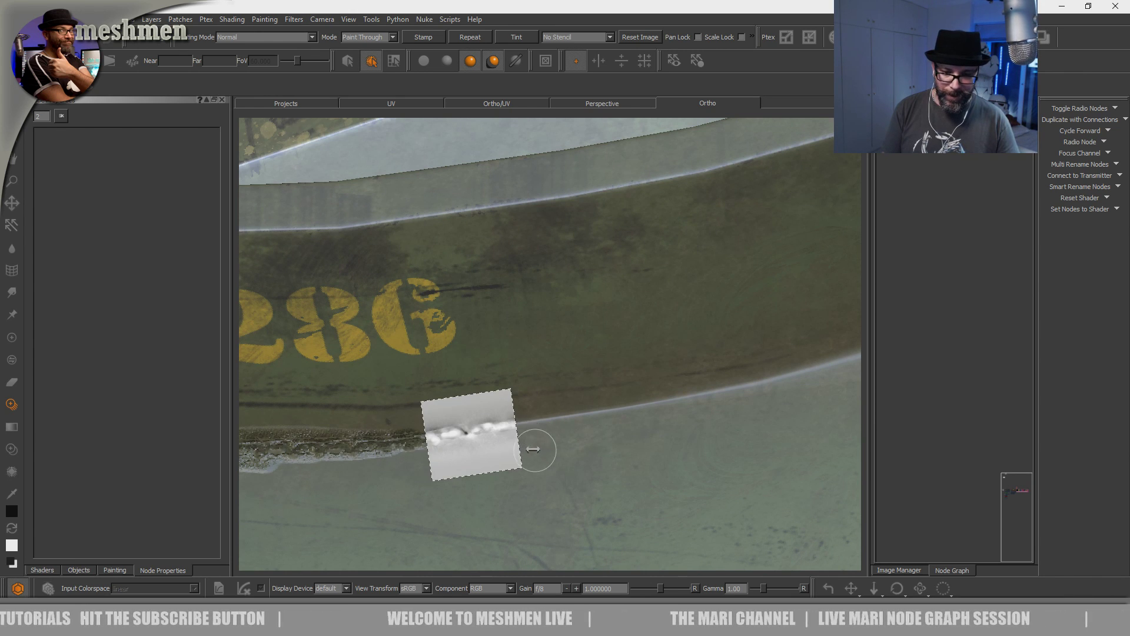
drag(423, 434, 752, 396)
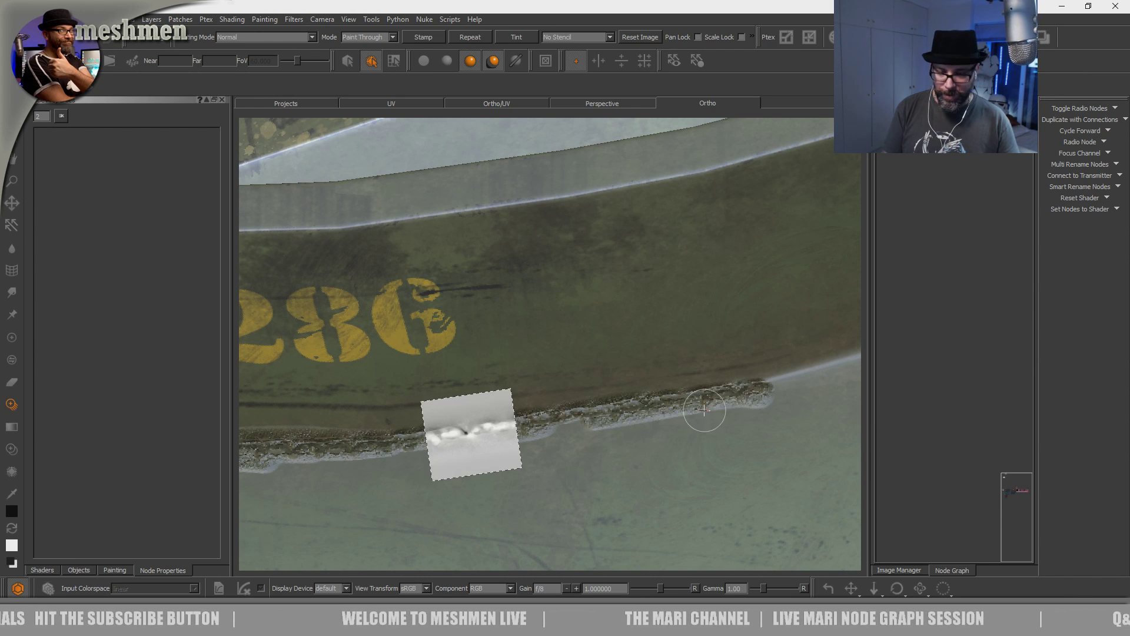
- Pan along the turret edge and extend the weld seam further around it
alt+middle_drag(629, 435, 550, 386)
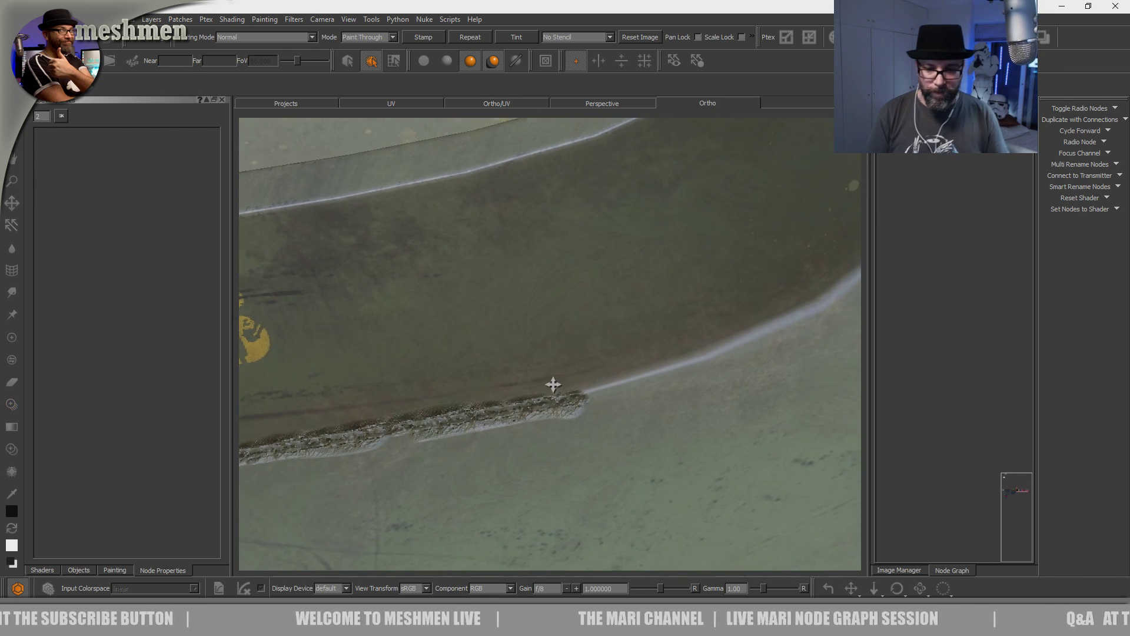
alt+drag(550, 386, 598, 434)
alt+middle_drag(598, 434, 627, 441)
alt+drag(626, 440, 549, 485)
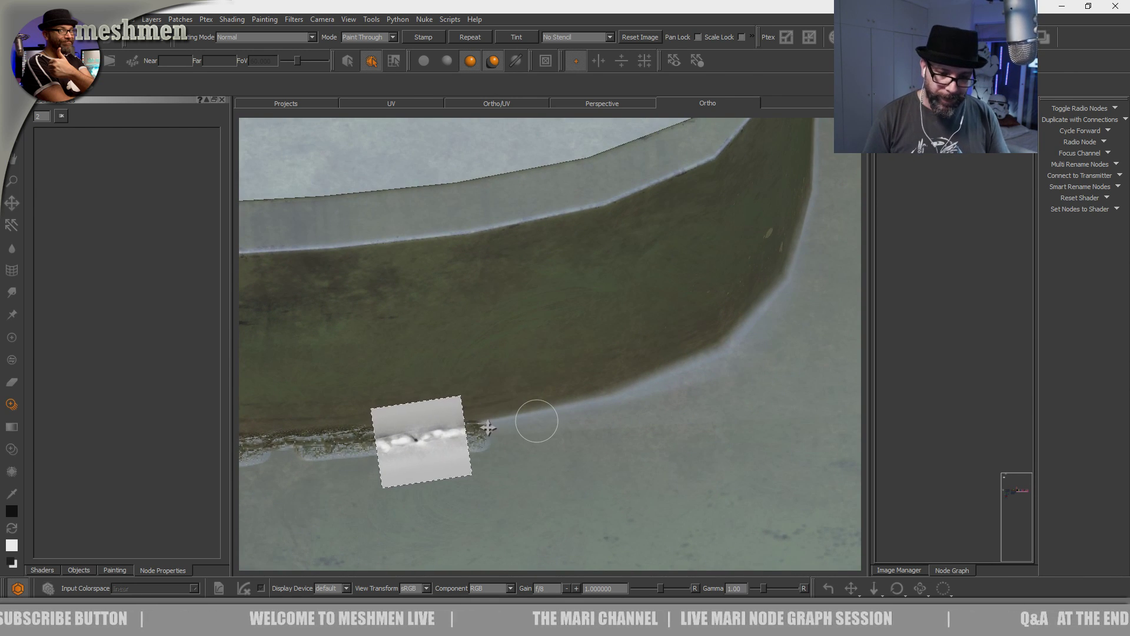
mouse_move(614, 387)
mouse_down()
mouse_move(640, 383)
mouse_move(621, 381)
mouse_move(507, 450)
mouse_move(661, 423)
mouse_move(469, 433)
mouse_move(575, 446)
mouse_up()
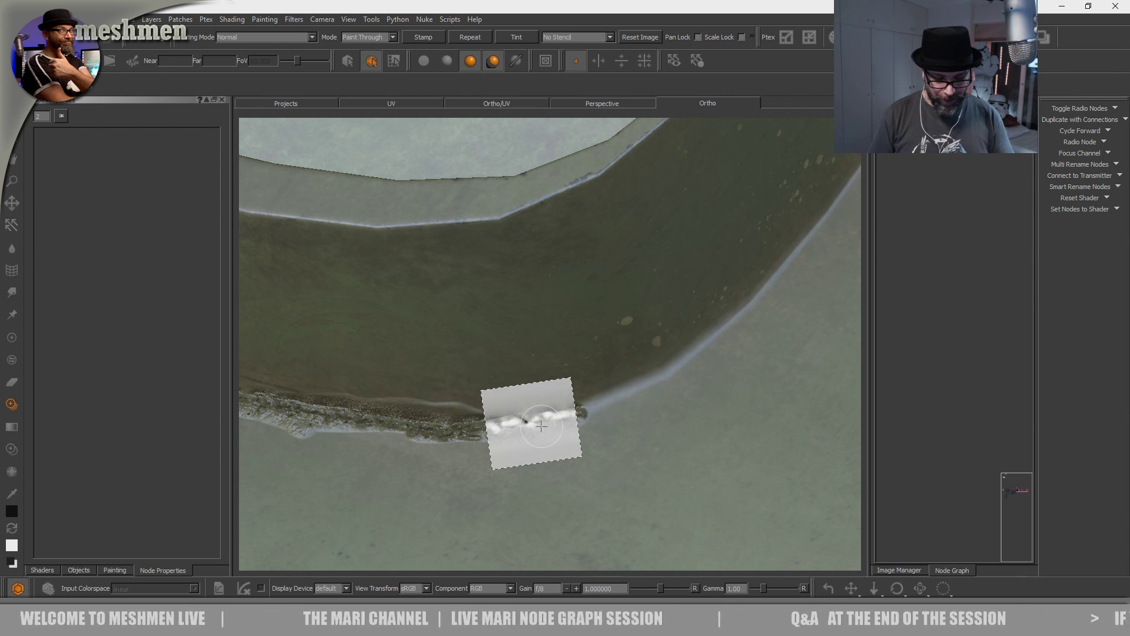
- Orbit along the curving turret ledge to an overhead view near the oval opening
mouse_move(540, 433)
alt+mouse_down()
mouse_move(542, 469)
mouse_move(515, 399)
mouse_move(603, 426)
mouse_move(496, 468)
mouse_move(497, 411)
mouse_move(532, 471)
alt+mouse_up()
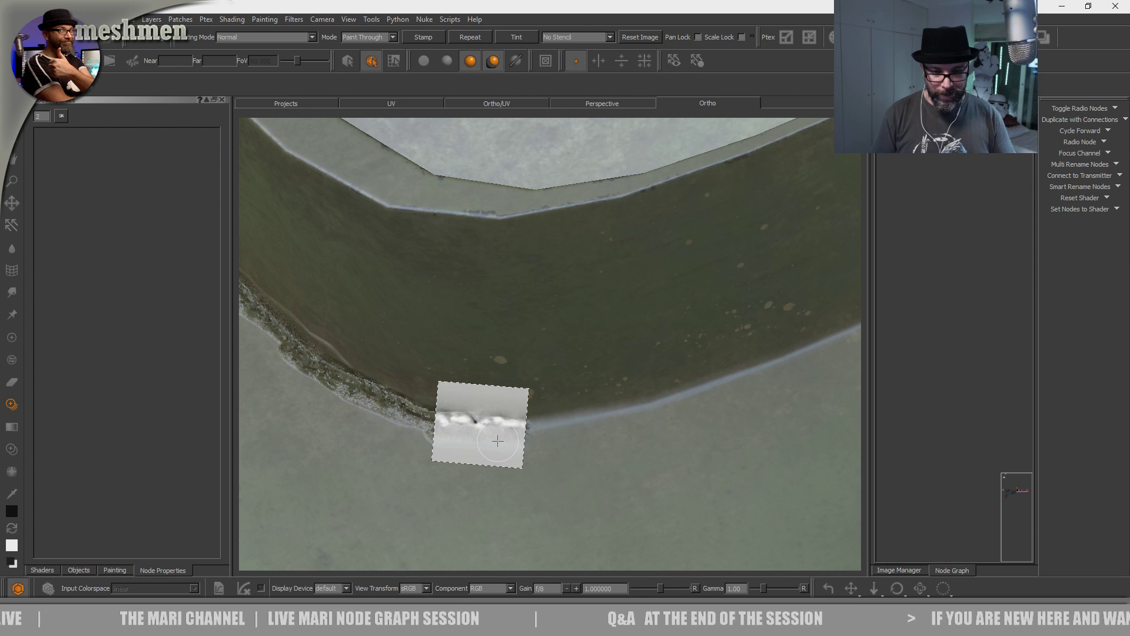
mouse_move(542, 498)
alt+mouse_down()
mouse_move(411, 467)
mouse_move(479, 383)
mouse_move(520, 429)
mouse_move(468, 483)
mouse_move(535, 425)
alt+mouse_up()
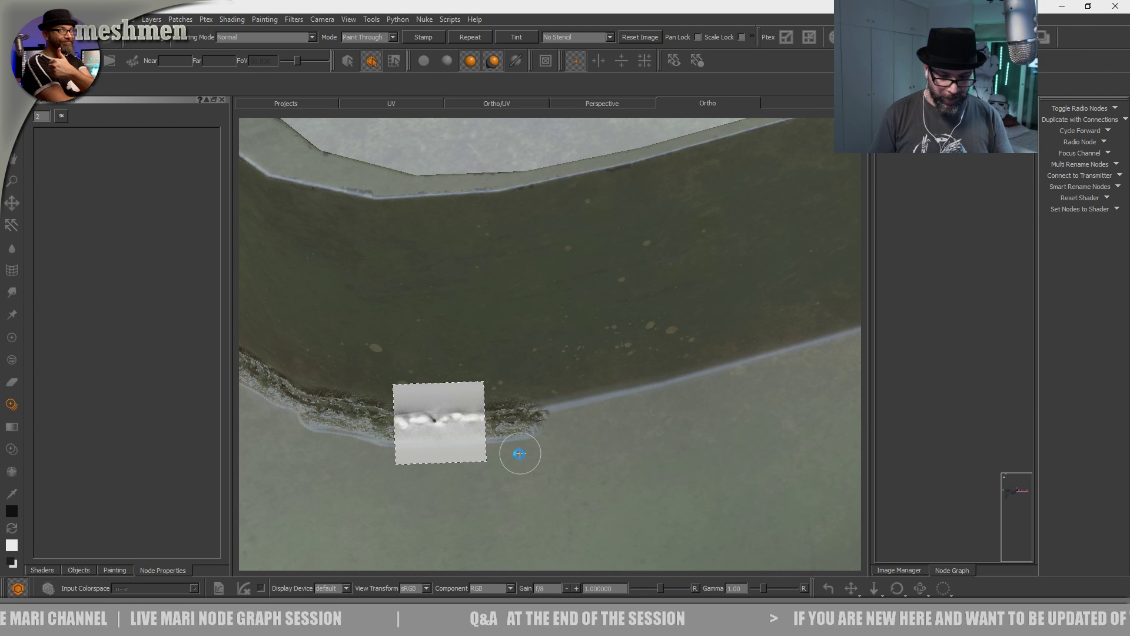
mouse_move(521, 453)
alt+mouse_down()
mouse_move(542, 484)
mouse_move(583, 441)
mouse_move(469, 497)
mouse_move(467, 479)
alt+mouse_up()
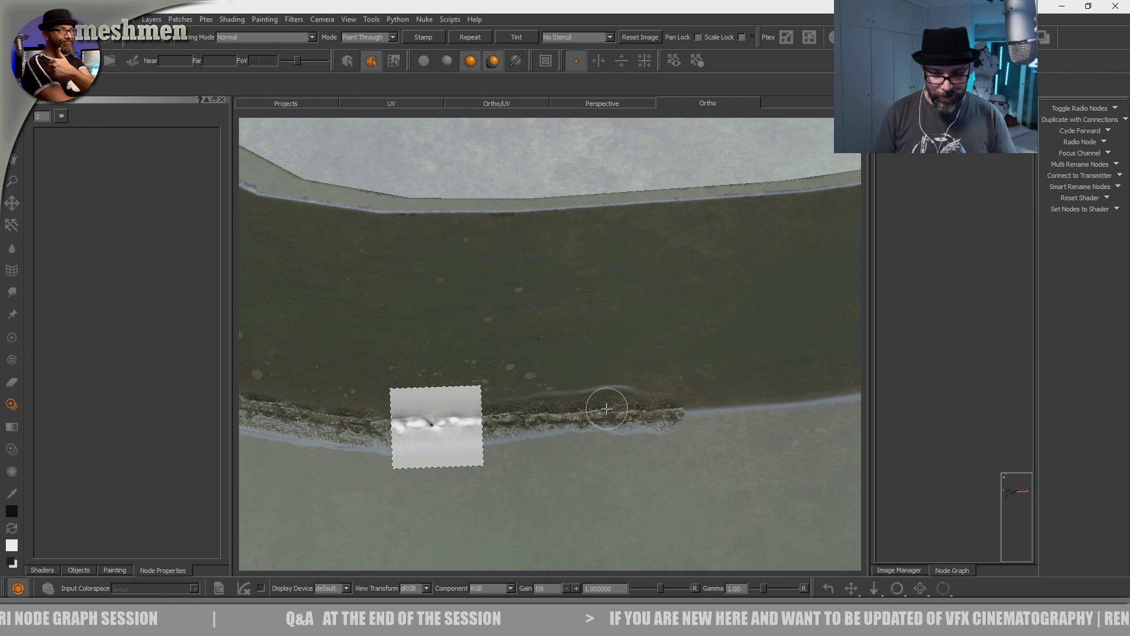
mouse_move(633, 458)
alt+mouse_down()
mouse_move(512, 474)
mouse_move(399, 462)
mouse_move(449, 477)
mouse_move(546, 461)
alt+mouse_up()
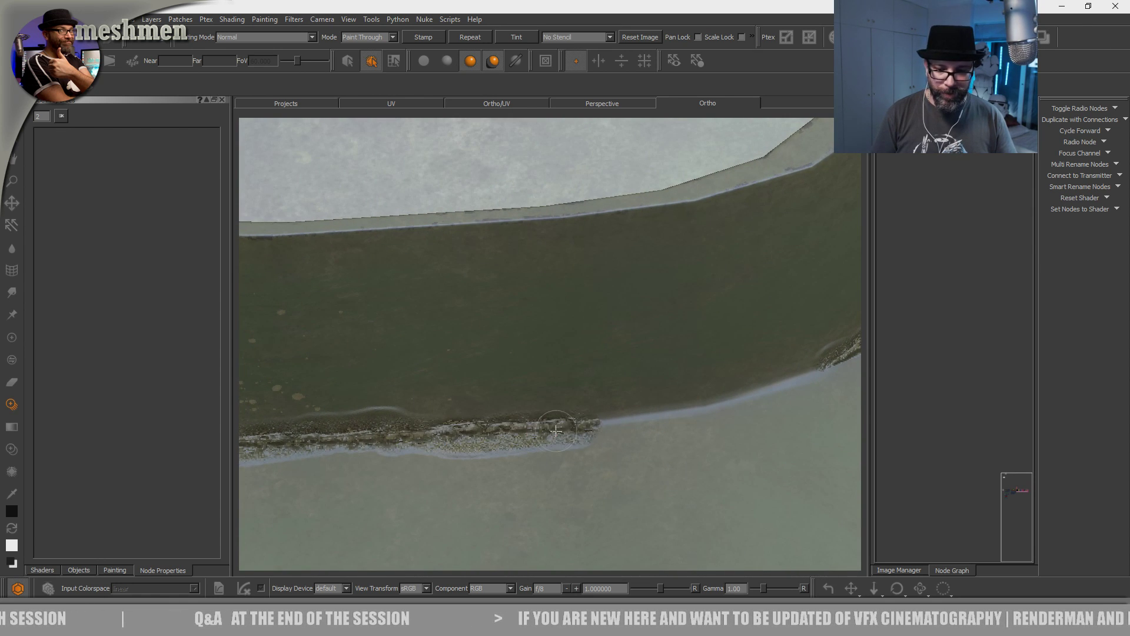
mouse_move(603, 429)
alt+mouse_down()
mouse_move(585, 497)
mouse_move(530, 451)
mouse_move(532, 496)
mouse_move(443, 502)
mouse_move(512, 473)
alt+mouse_up()
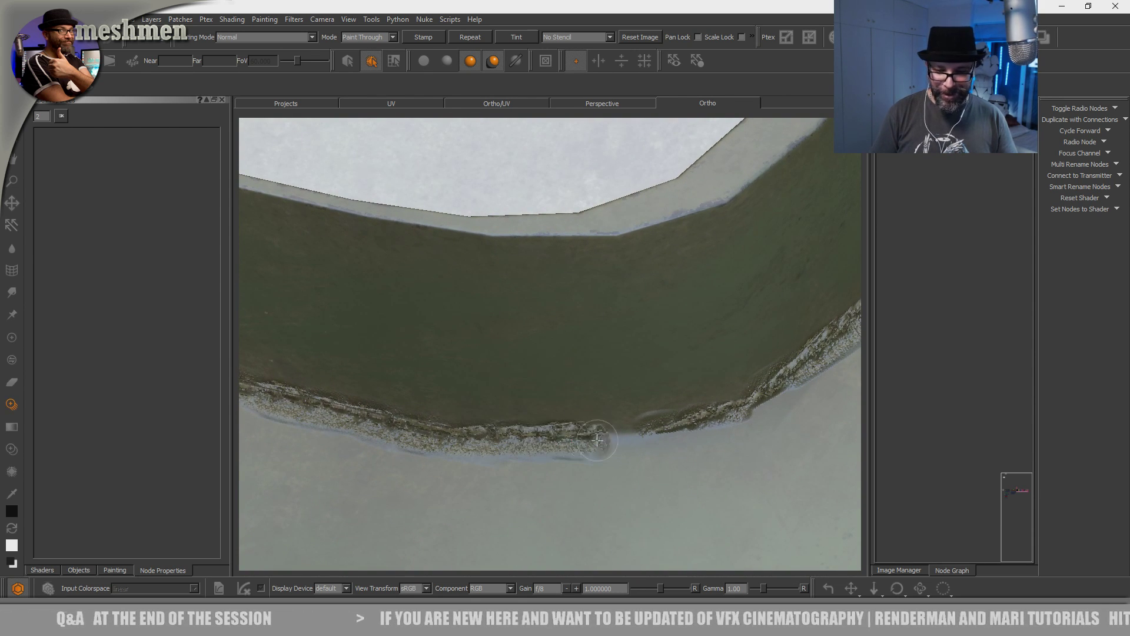
alt+drag(641, 441, 532, 457)
alt+right_drag(532, 457, 607, 406)
mouse_move(606, 406)
alt+mouse_down()
mouse_move(600, 383)
mouse_move(560, 421)
mouse_move(542, 396)
mouse_move(576, 424)
alt+mouse_up()
- Switch to weld projection and stamp a weld seam across the top-deck panel
key(c)
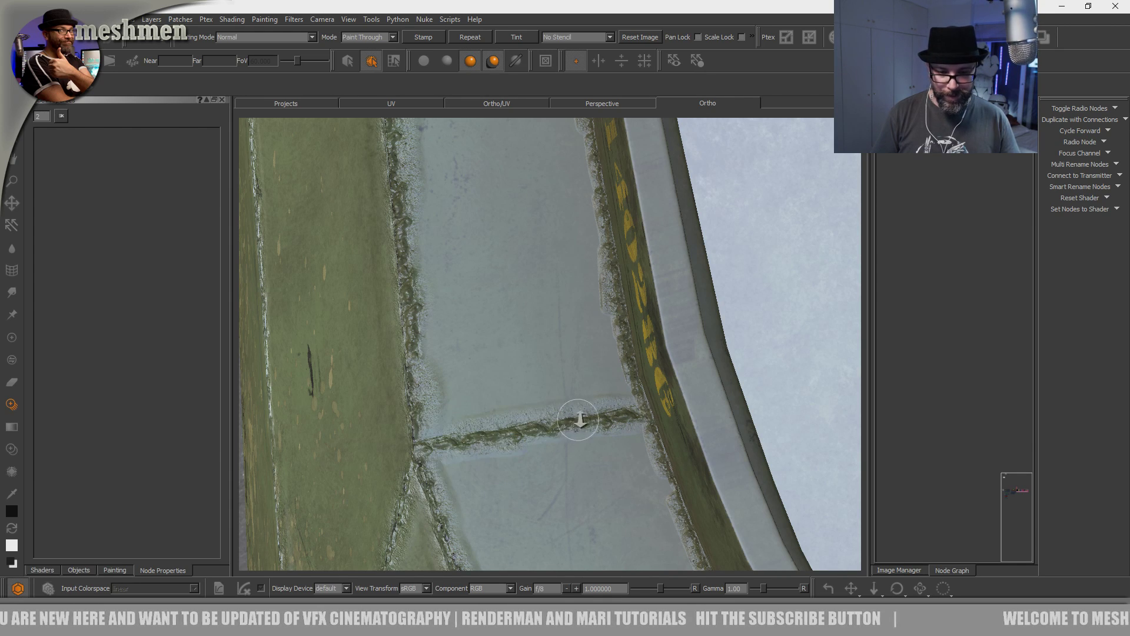
alt+right_drag(578, 420, 419, 469)
mouse_move(418, 469)
alt+mouse_down()
mouse_move(417, 410)
mouse_move(464, 447)
mouse_move(418, 461)
alt+mouse_up()
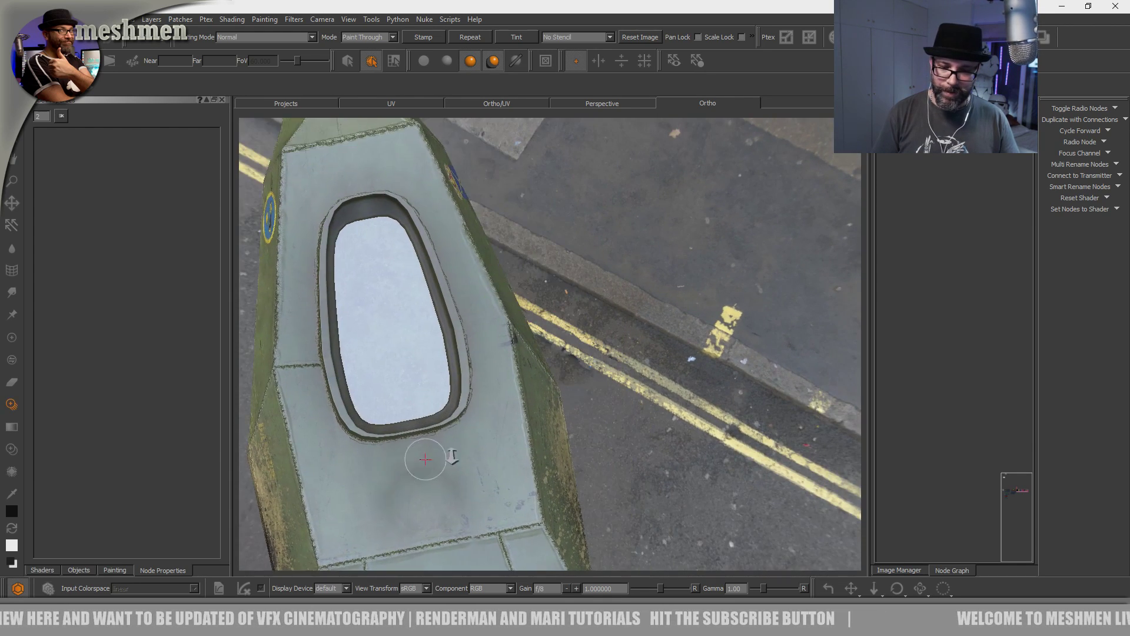
alt+right_drag(418, 461, 479, 434)
mouse_move(479, 434)
alt+mouse_down()
mouse_move(518, 424)
mouse_move(502, 439)
alt+mouse_up()
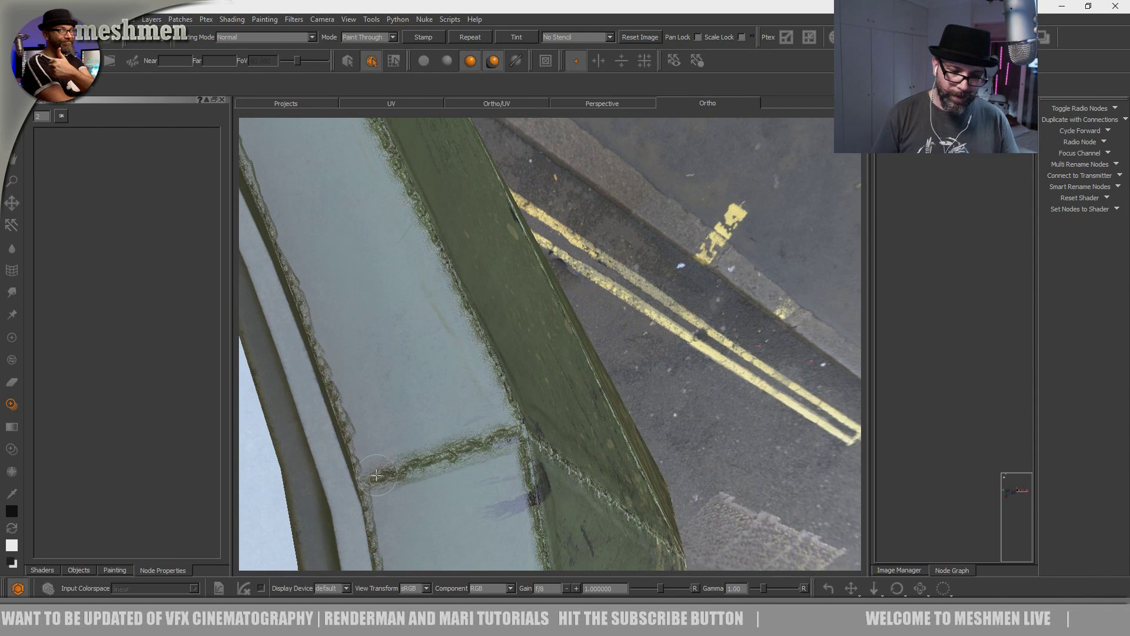
mouse_move(362, 235)
alt+mouse_down()
mouse_move(461, 421)
mouse_move(517, 429)
mouse_move(600, 323)
mouse_move(472, 400)
mouse_move(480, 348)
mouse_move(496, 384)
mouse_move(578, 416)
mouse_move(548, 318)
mouse_move(550, 396)
mouse_move(537, 419)
alt+mouse_up()
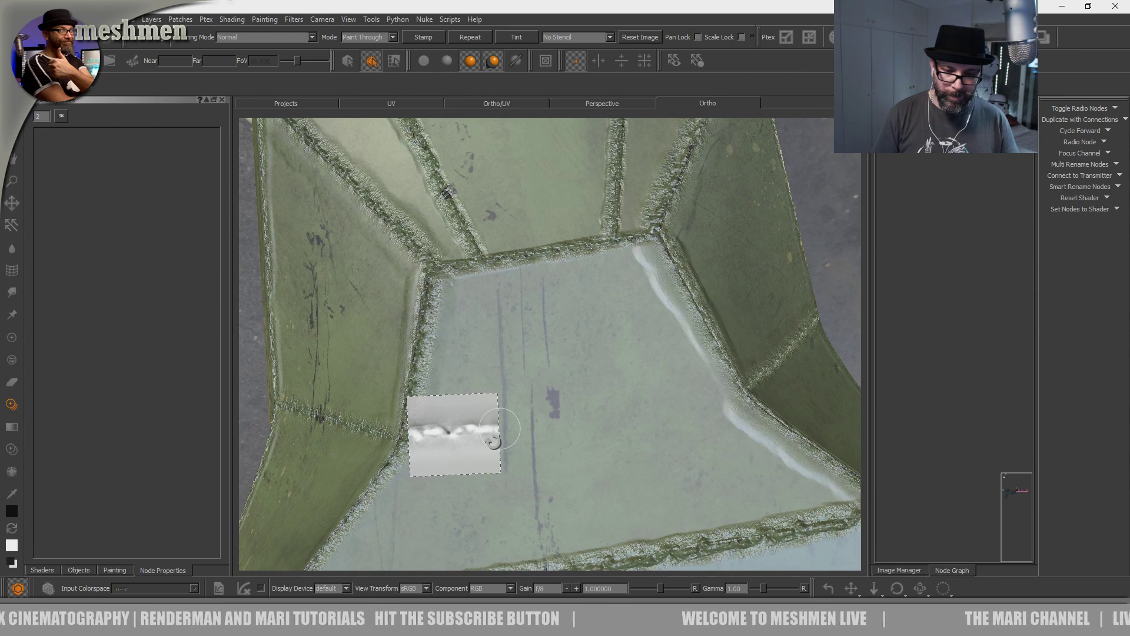
drag(427, 434, 700, 391)
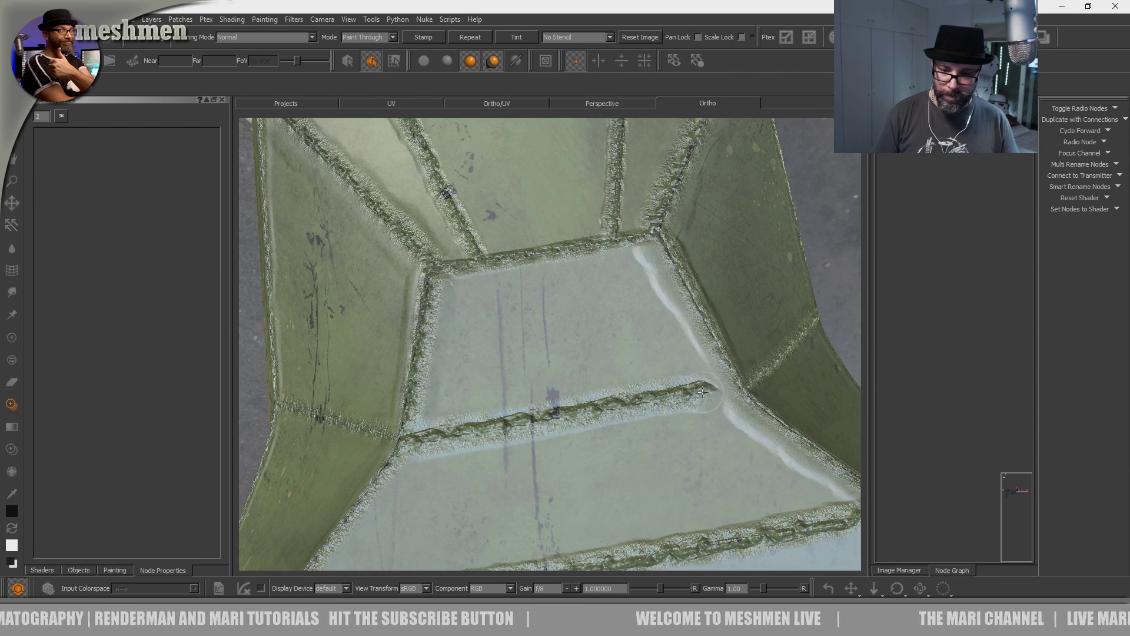
- Frame the deck panel, then move, slightly rotate and shrink the weld stamp image
key(p)
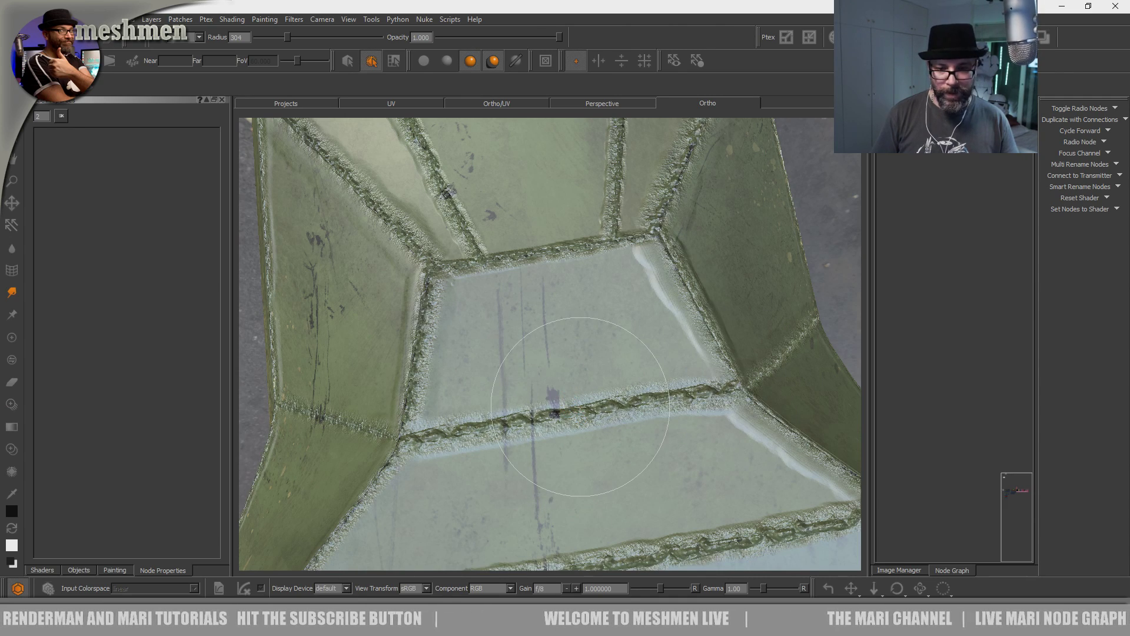
mouse_move(639, 365)
alt+mouse_down()
mouse_move(497, 280)
mouse_move(551, 383)
mouse_move(538, 392)
alt+mouse_up()
scroll(550, 383, up, 3)
key(t)
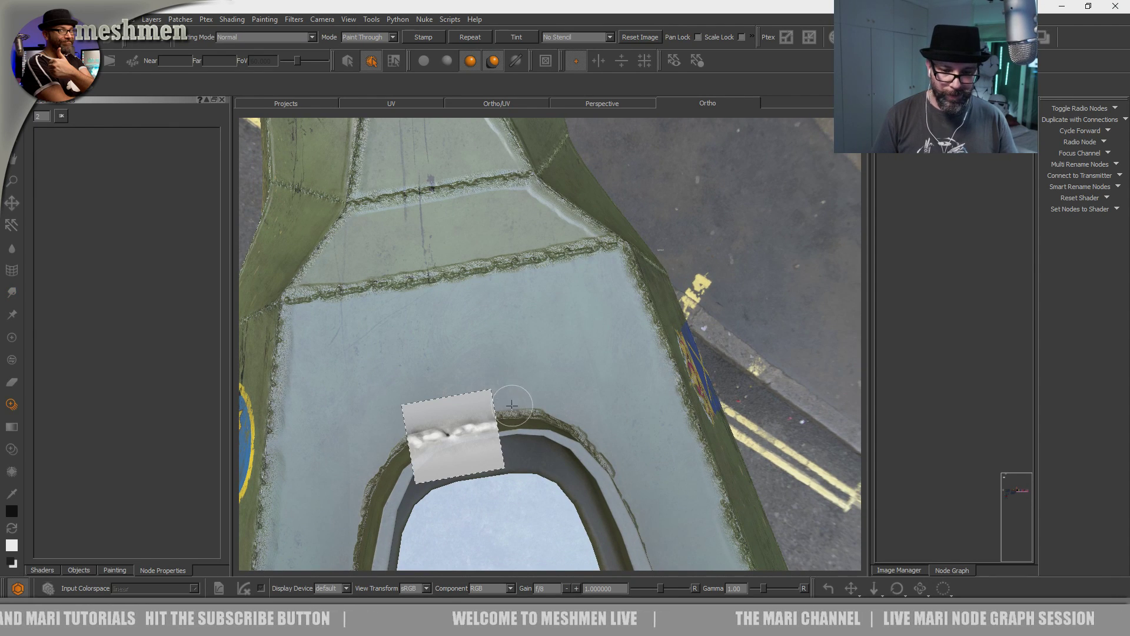
mouse_move(489, 368)
mouse_down()
mouse_move(488, 342)
mouse_move(568, 336)
mouse_move(533, 390)
mouse_move(502, 379)
mouse_up()
mouse_move(497, 360)
ctrl+shift+mouse_down()
mouse_move(550, 366)
mouse_move(451, 352)
ctrl+shift+mouse_up()
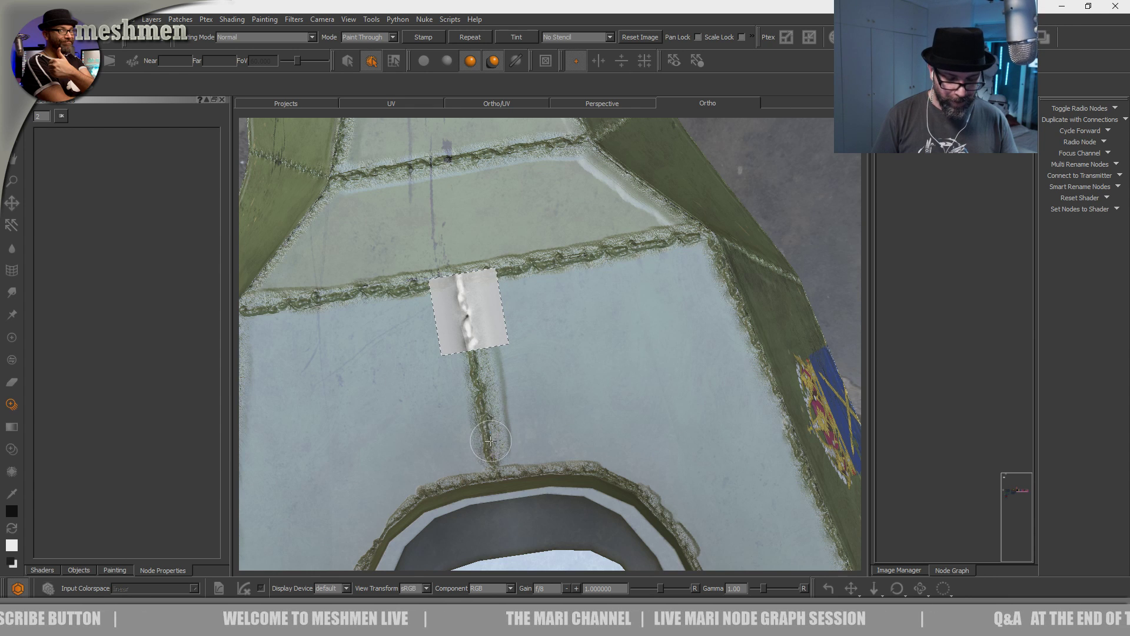
- Orbit out around the whole hull to review the welded seams, then return to the Paint tool
alt+middle_drag(582, 544, 560, 264)
mouse_move(560, 264)
alt+right_down()
mouse_move(431, 262)
mouse_move(355, 236)
alt+right_up()
alt+middle_drag(547, 471, 506, 264)
alt+right_drag(533, 348, 612, 351)
alt+drag(568, 383, 544, 369)
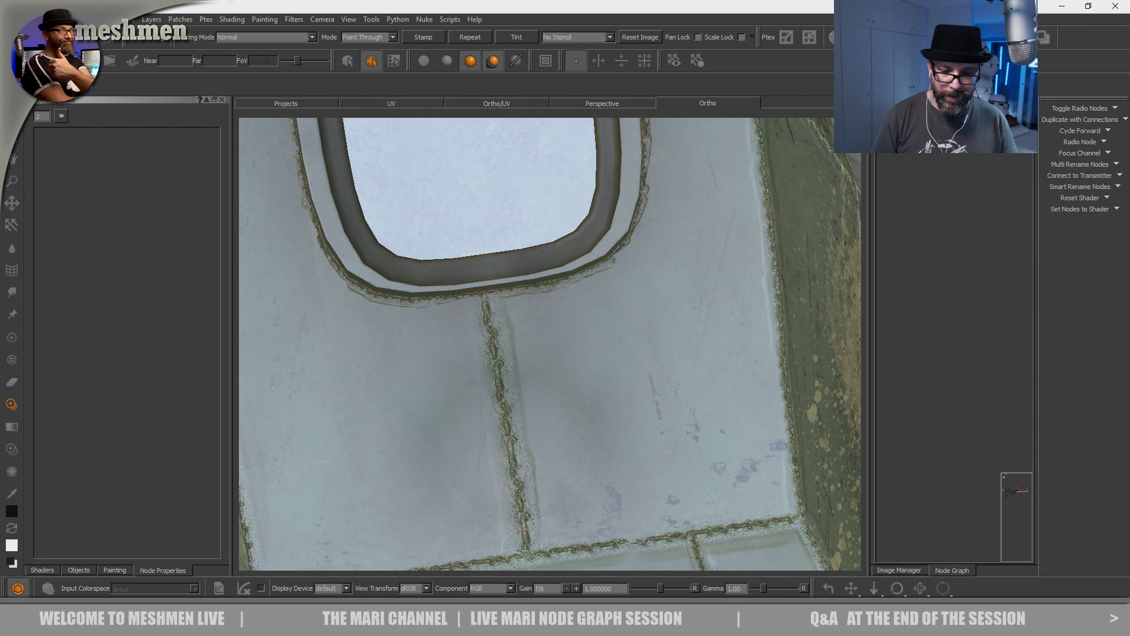
alt+right_drag(615, 370, 459, 350)
alt+drag(459, 351, 550, 352)
alt+right_drag(551, 352, 606, 360)
alt+drag(606, 360, 623, 378)
alt+right_drag(623, 379, 634, 407)
alt+drag(634, 407, 612, 425)
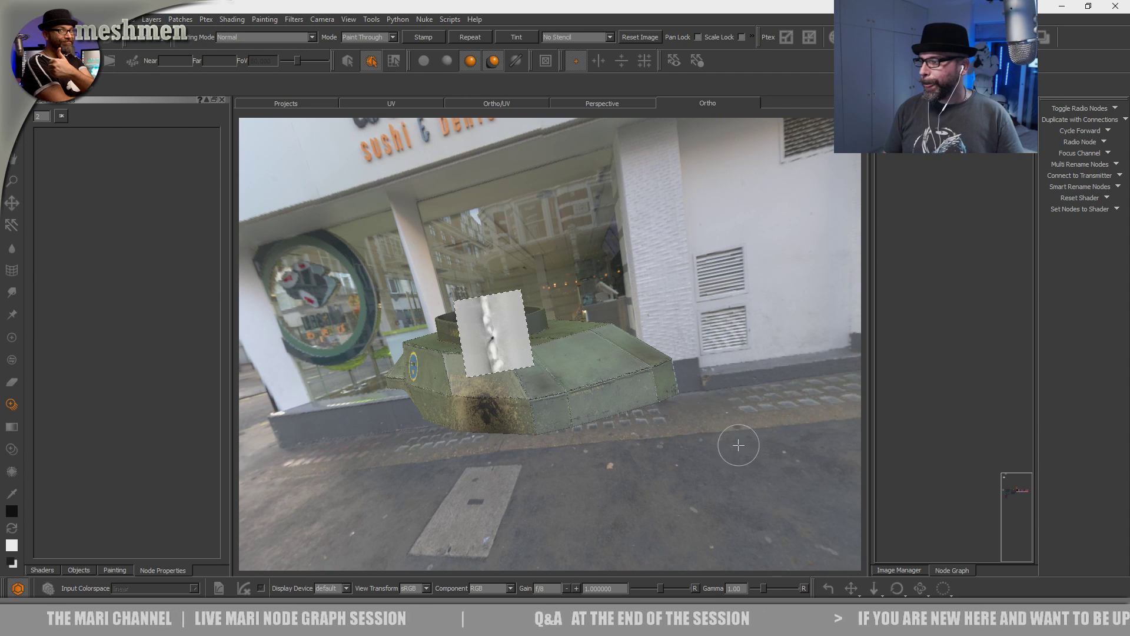
alt+drag(538, 355, 532, 386)
key(p)
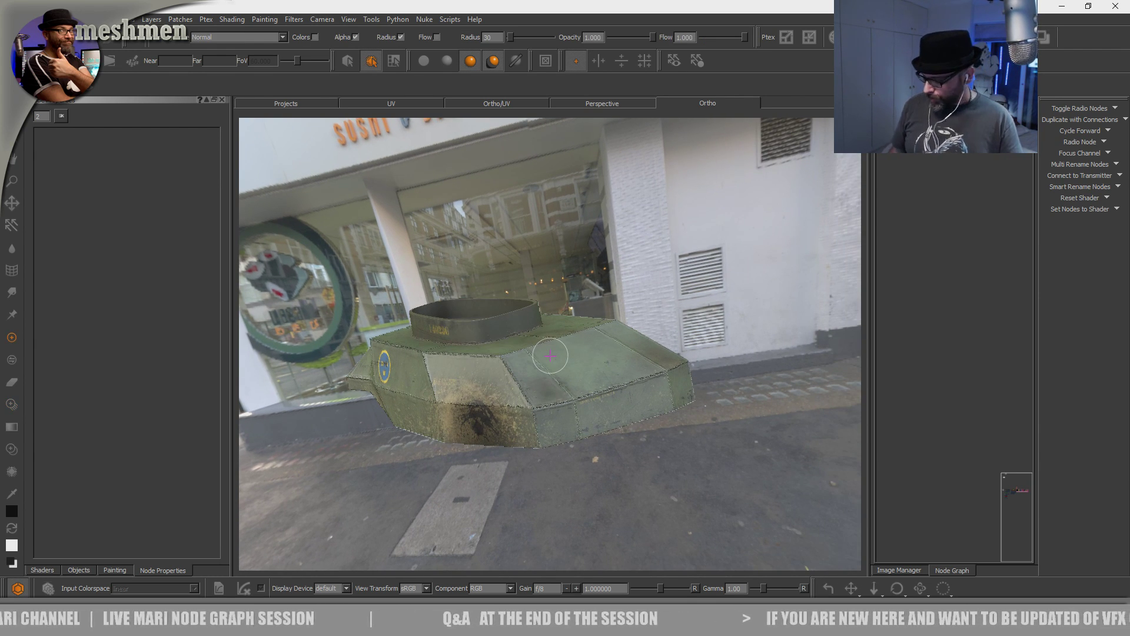